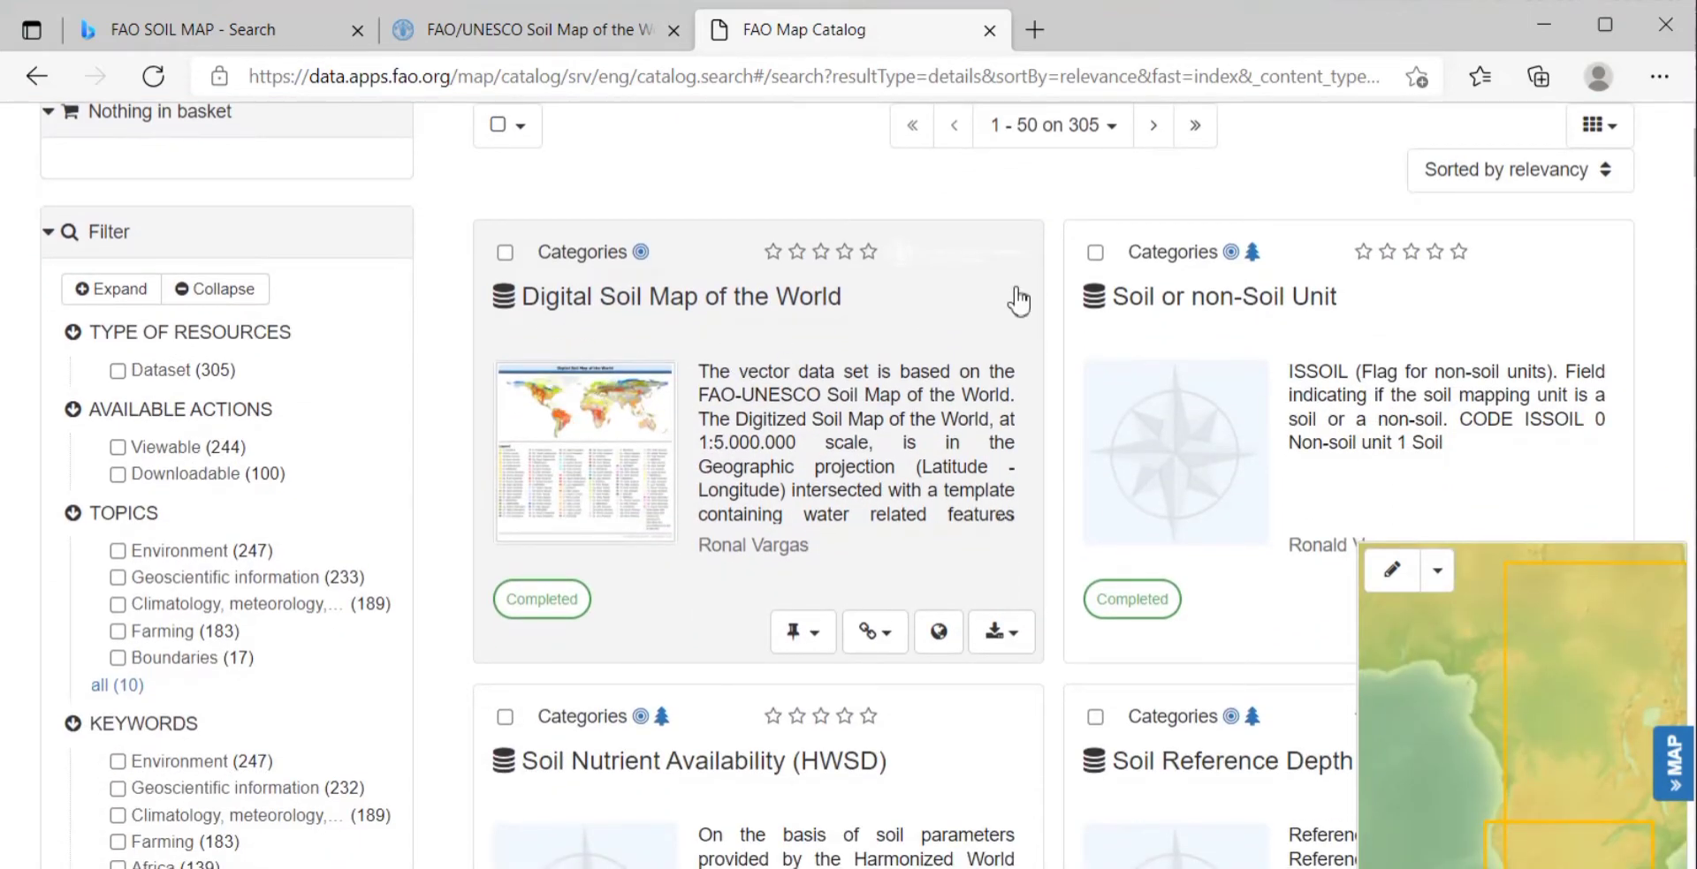
# - Download the Digital Soil Map of the World dataset in ESRI shapefile format from the catalog
pyautogui.scroll(-1, 975, 420)
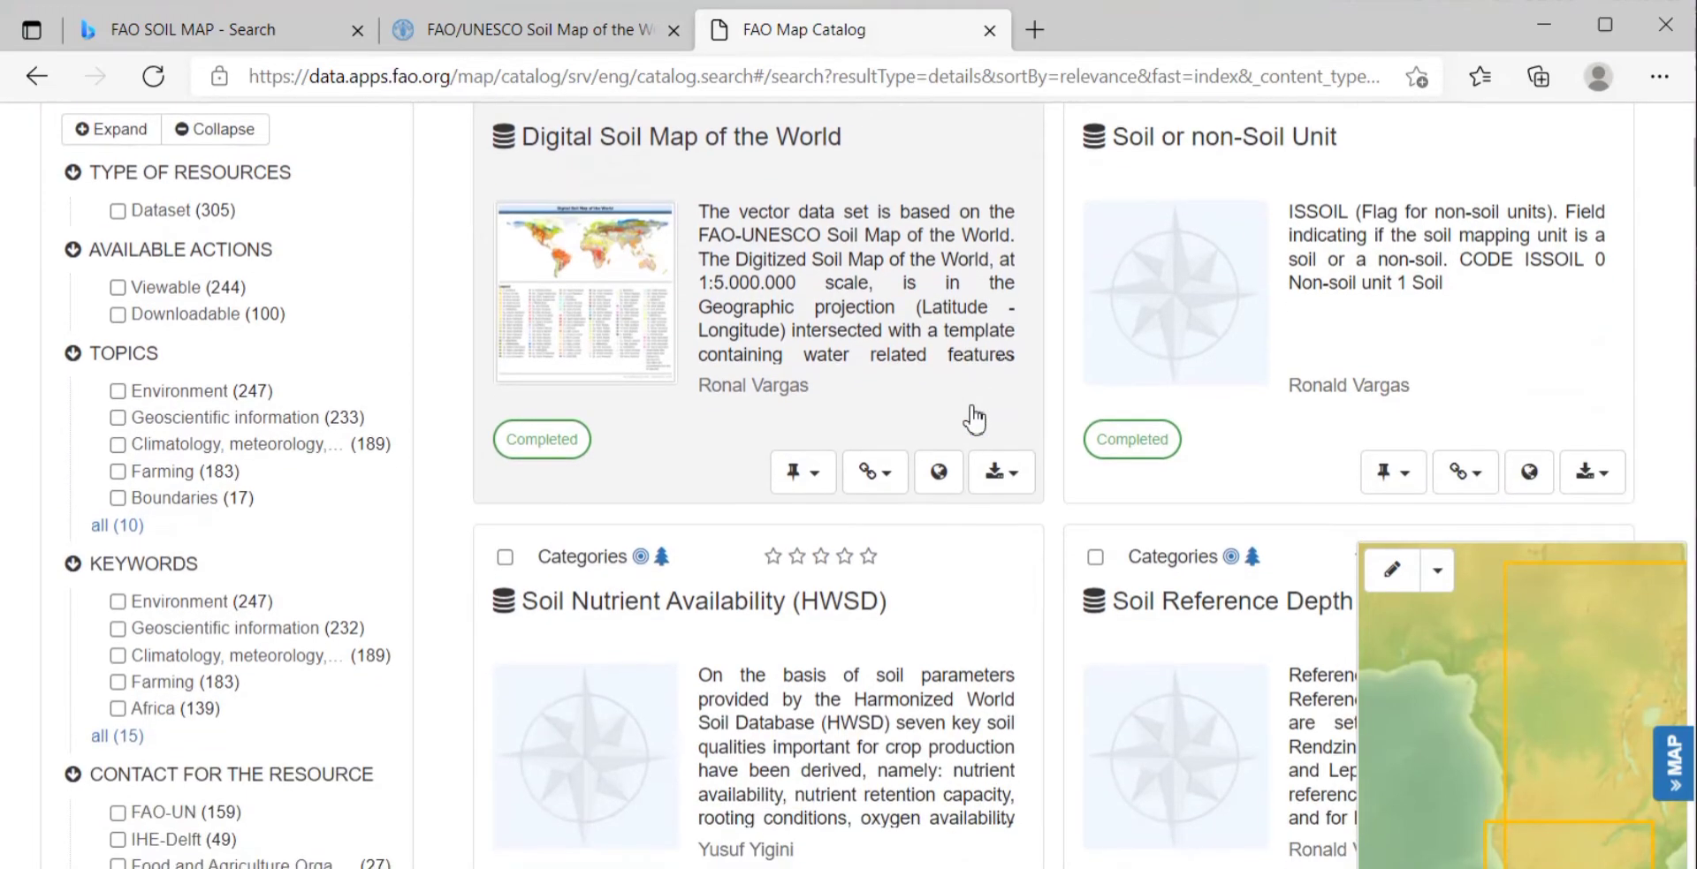
pyautogui.click(1001, 475)
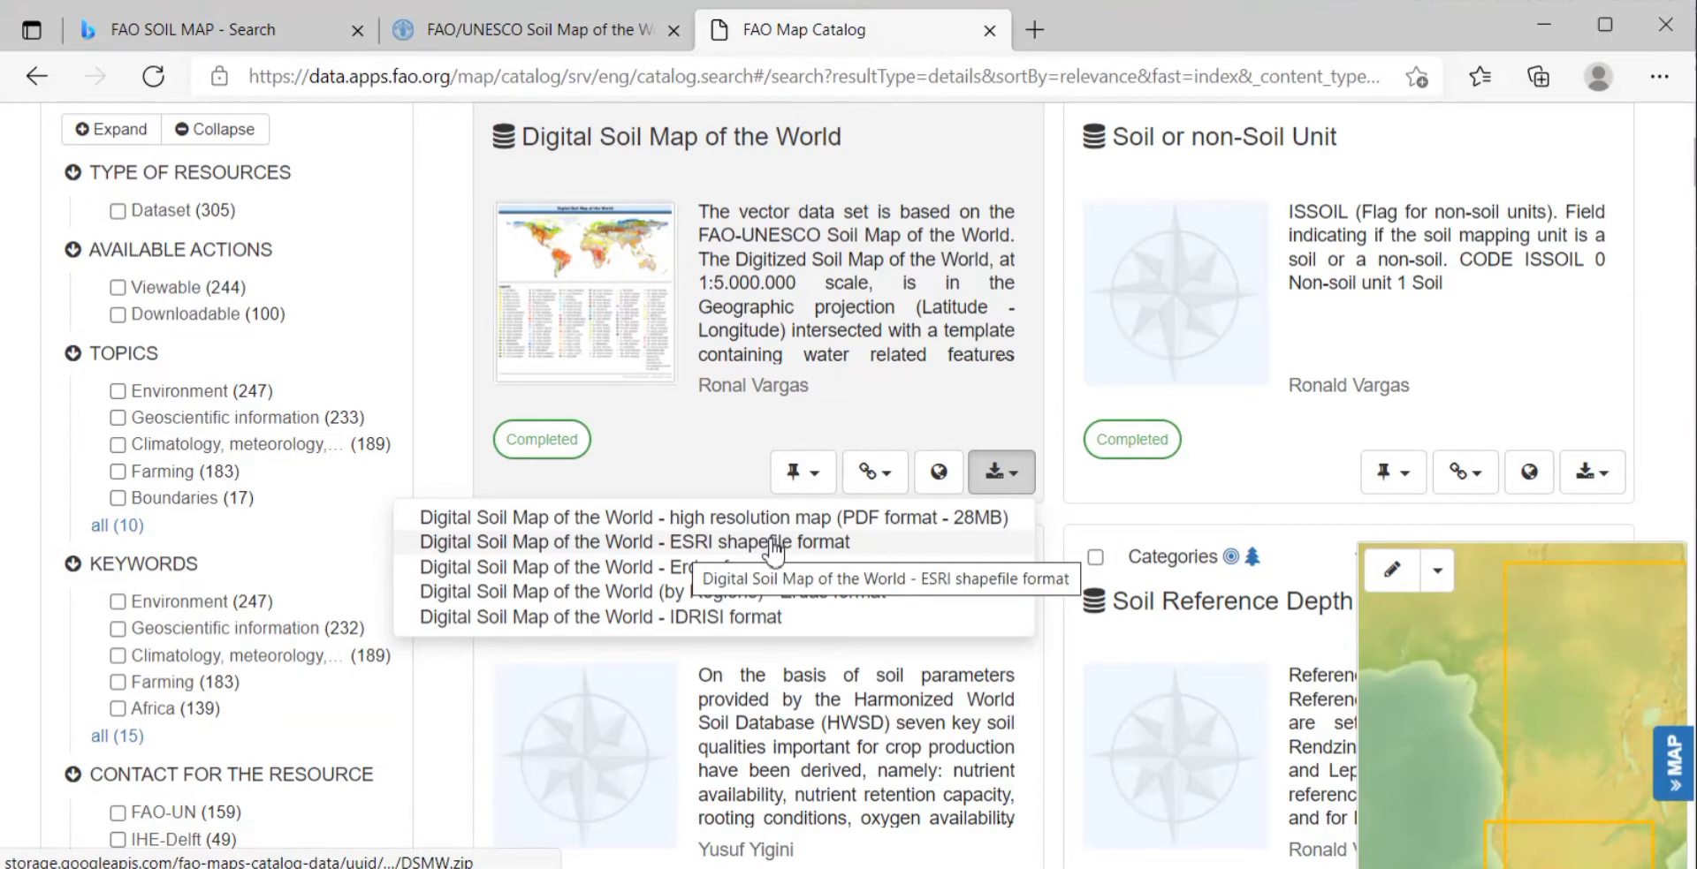
pyautogui.click(701, 548)
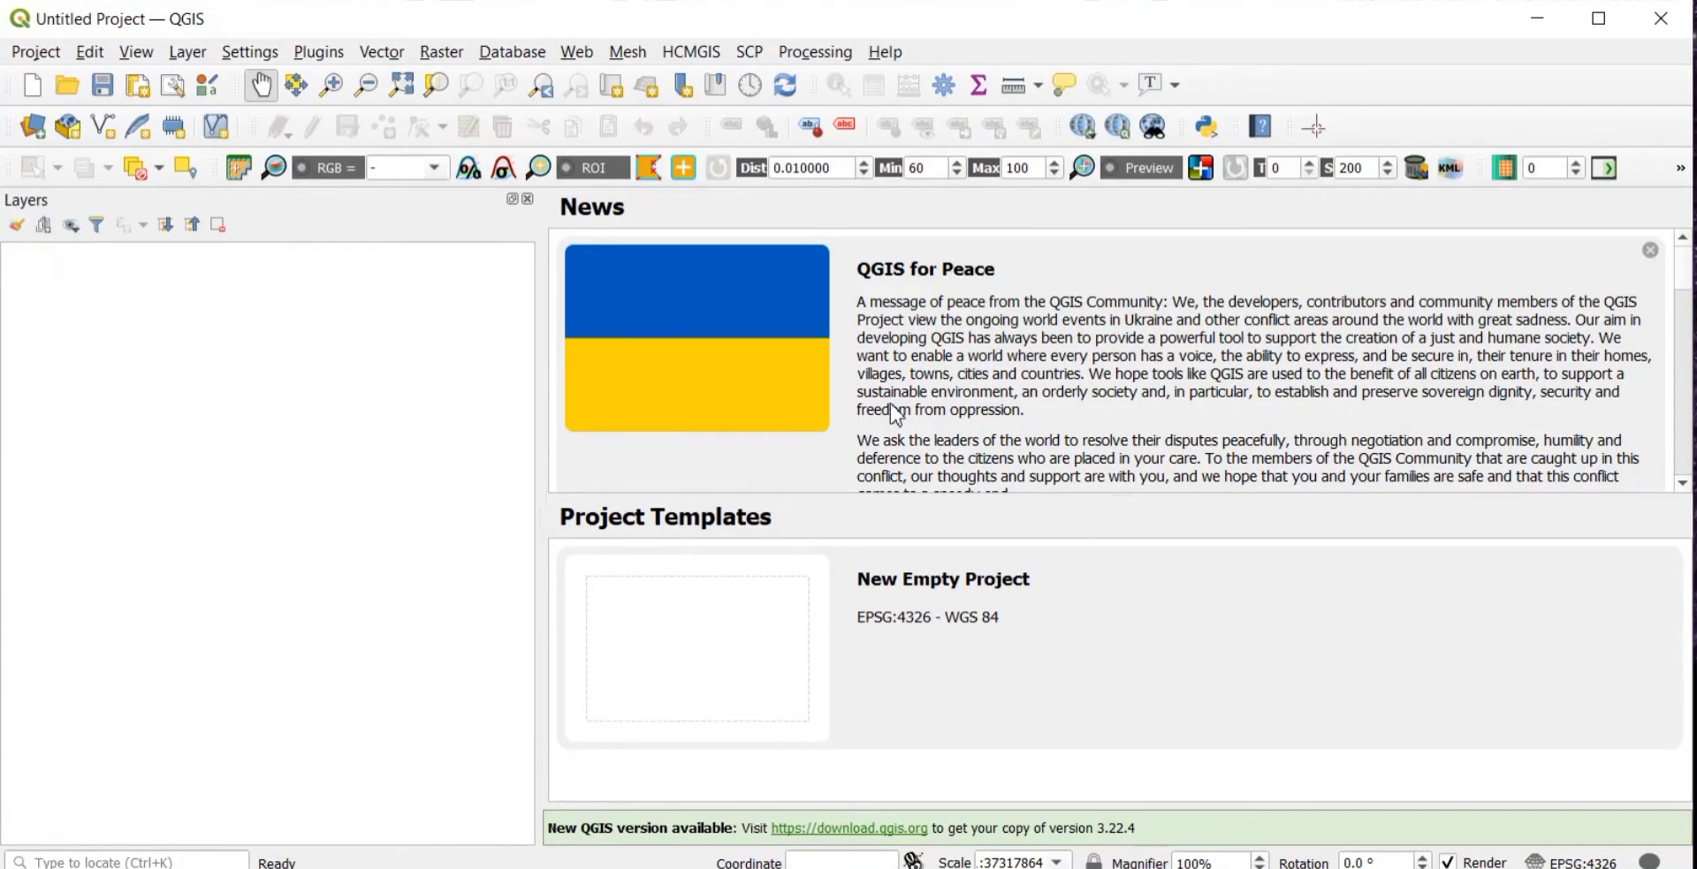
# - Switch to QGIS, create a new empty EPSG:4326 project, and start browsing for a vector dataset file to add
pyautogui.doubleClick(963, 665)
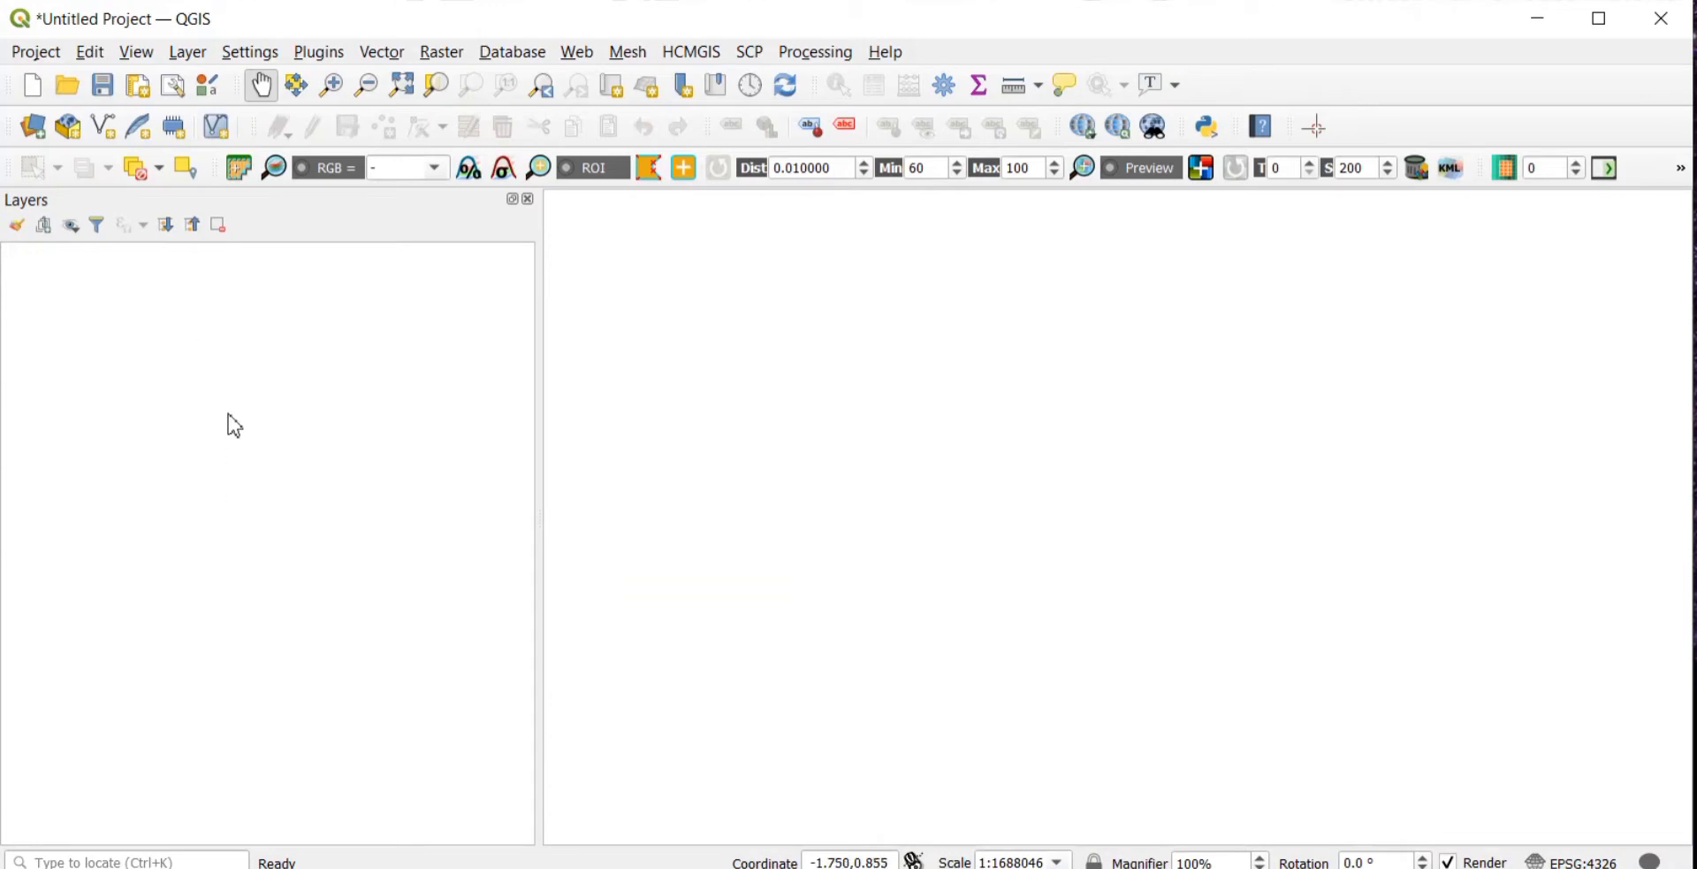
pyautogui.click(202, 57)
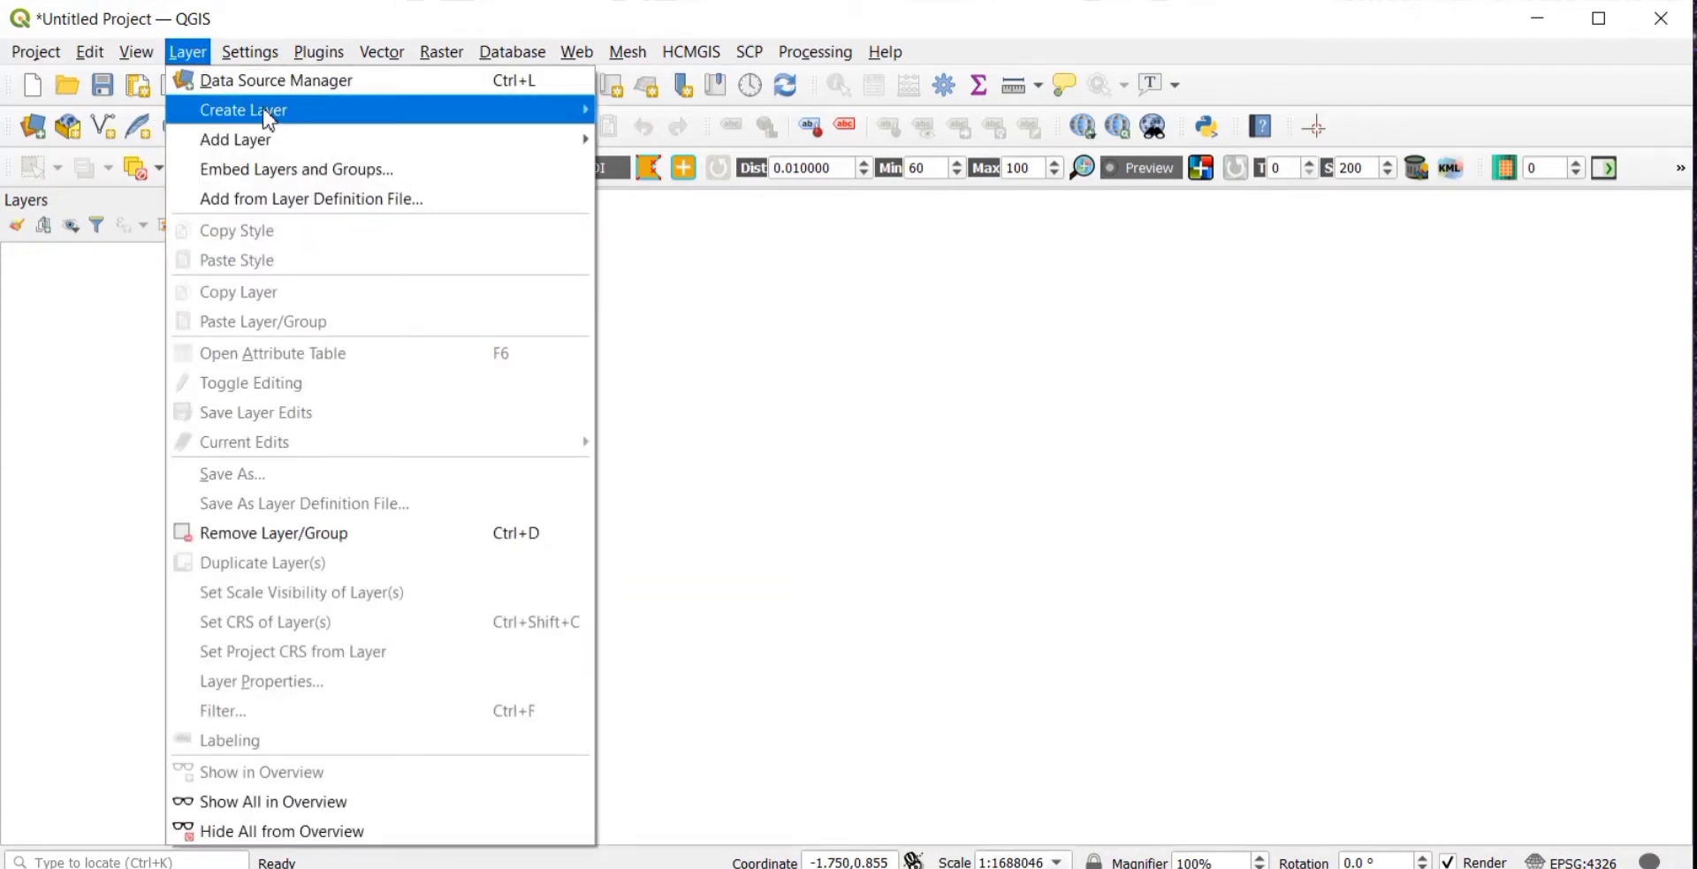
pyautogui.moveTo(272, 124)
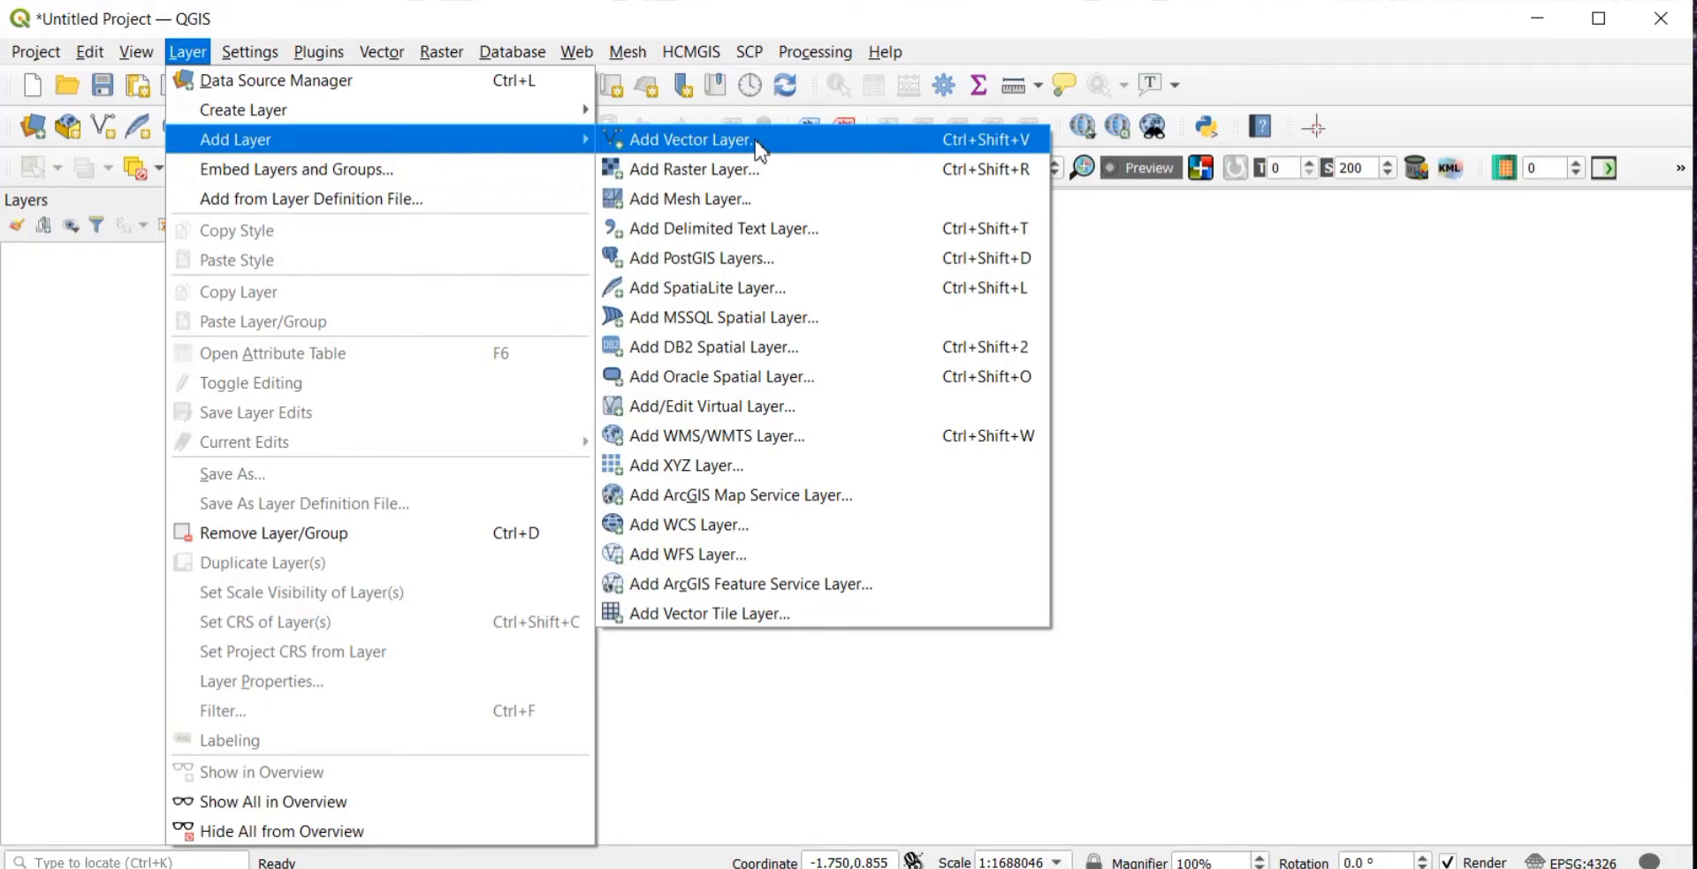
pyautogui.click(759, 150)
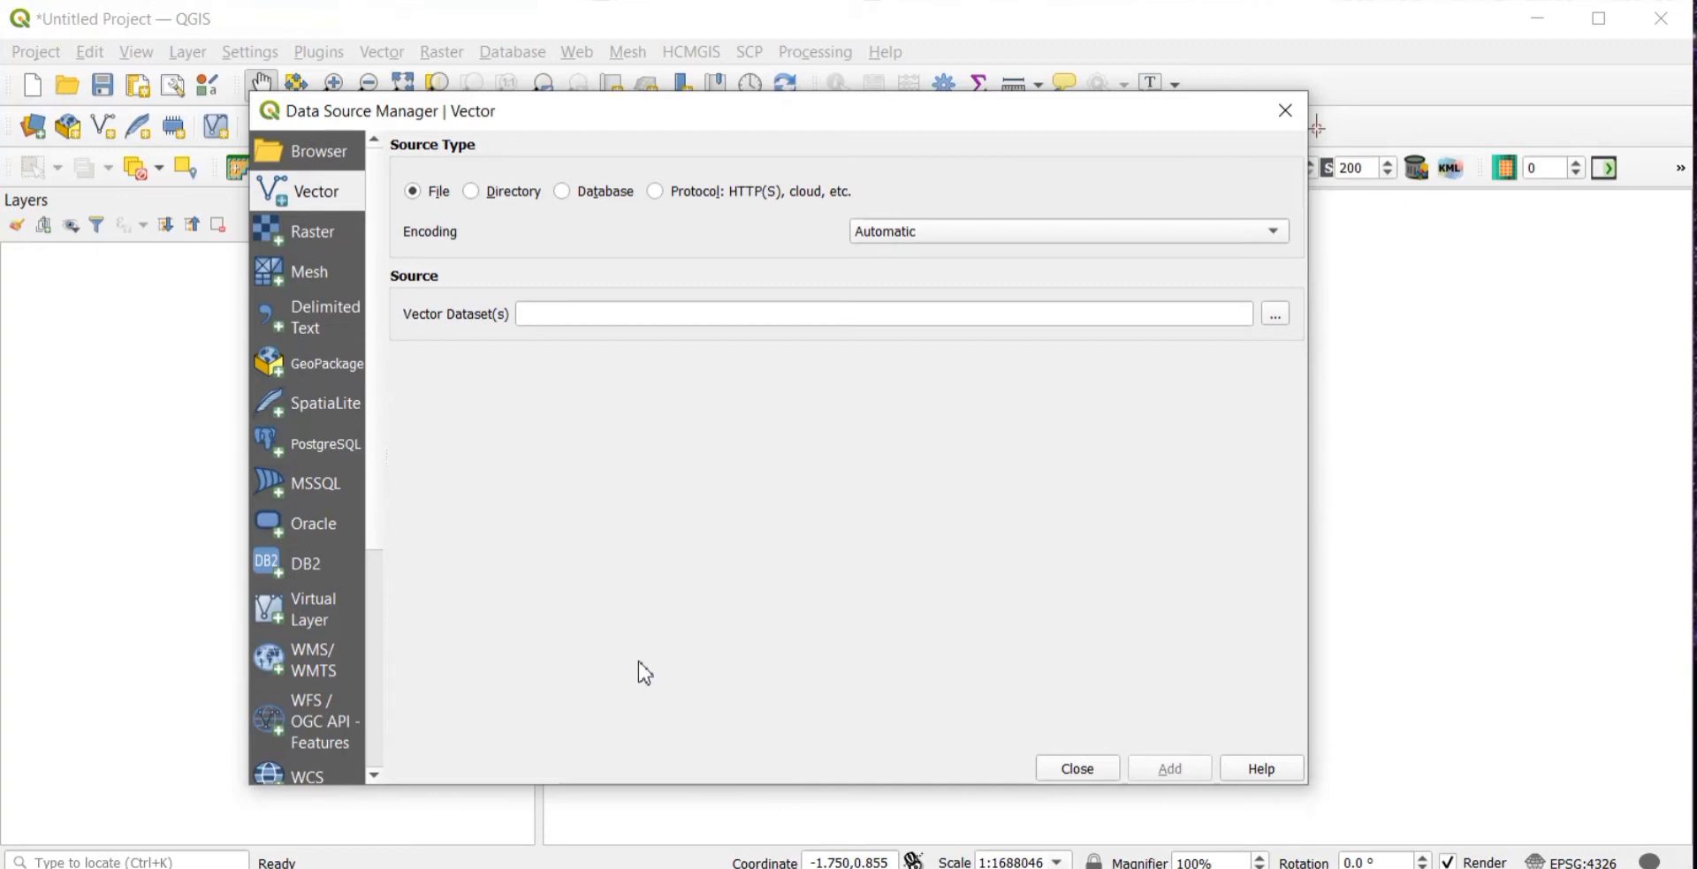
pyautogui.click(1277, 315)
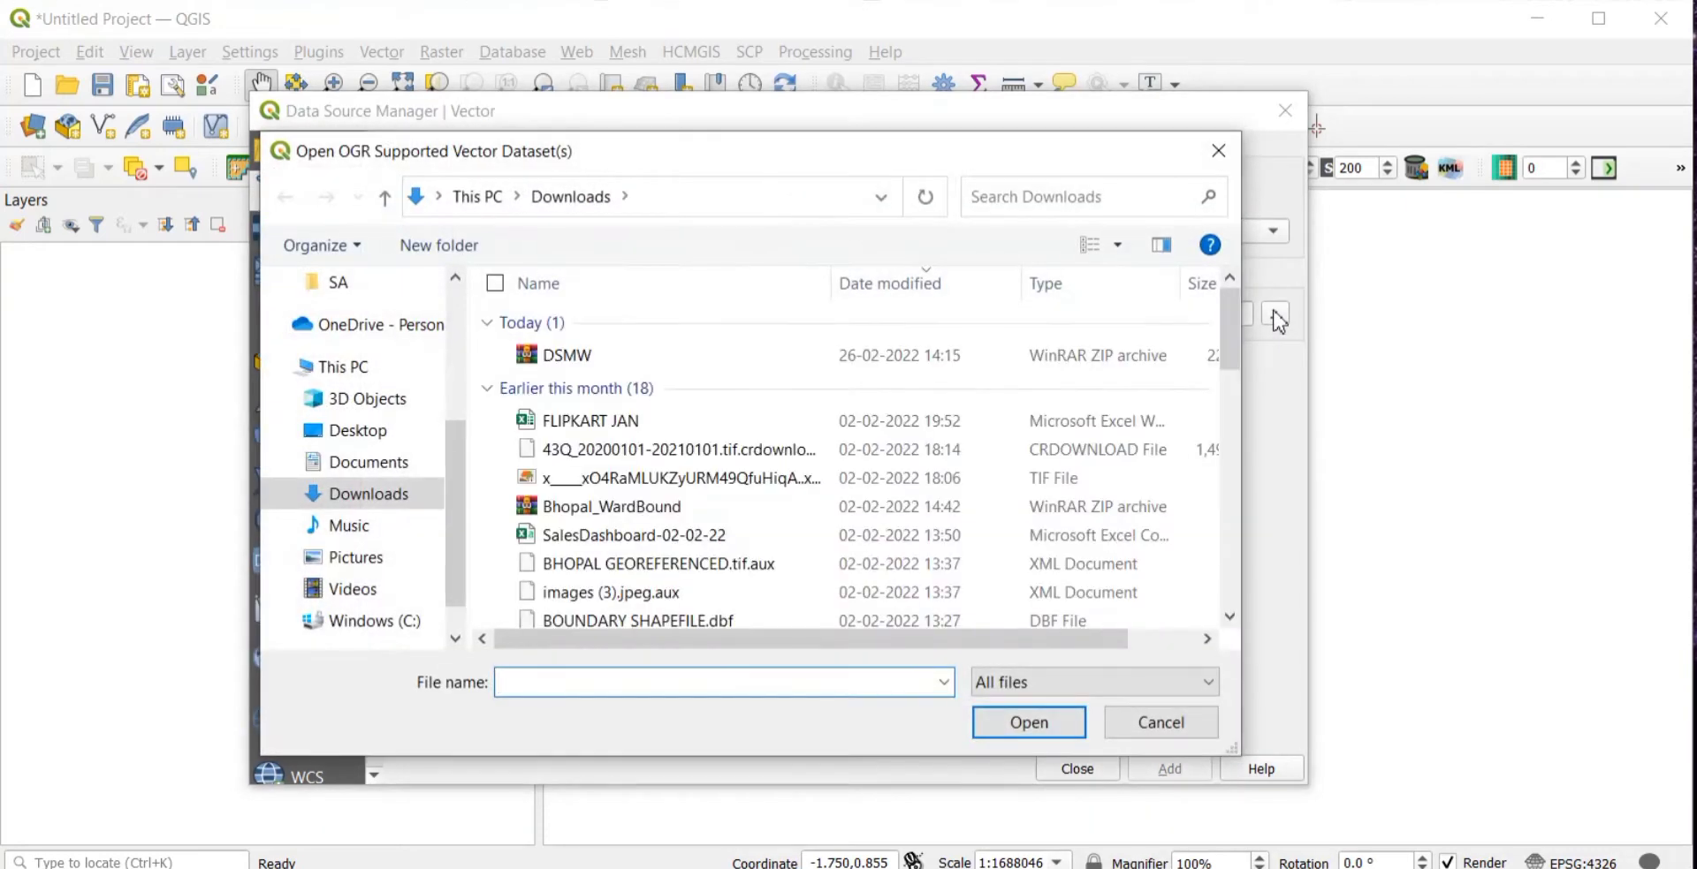
# - Extract the DSMW zip archive in Downloads into a DSMW folder there, keeping the default extraction options
pyautogui.doubleClick(846, 354)
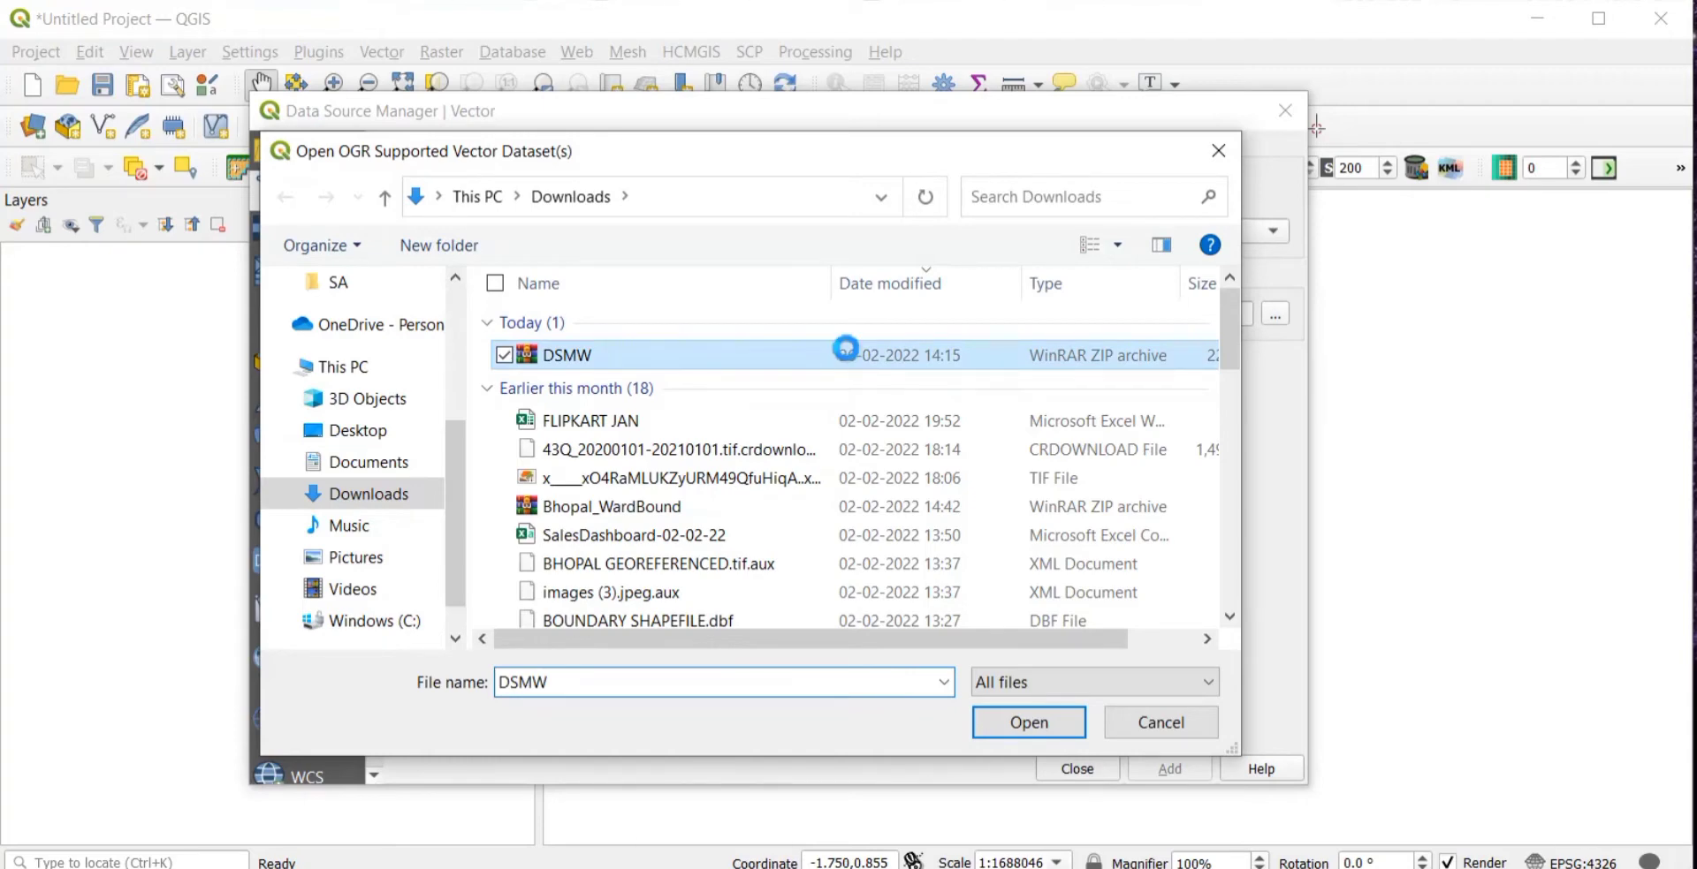
pyautogui.rightClick(846, 349)
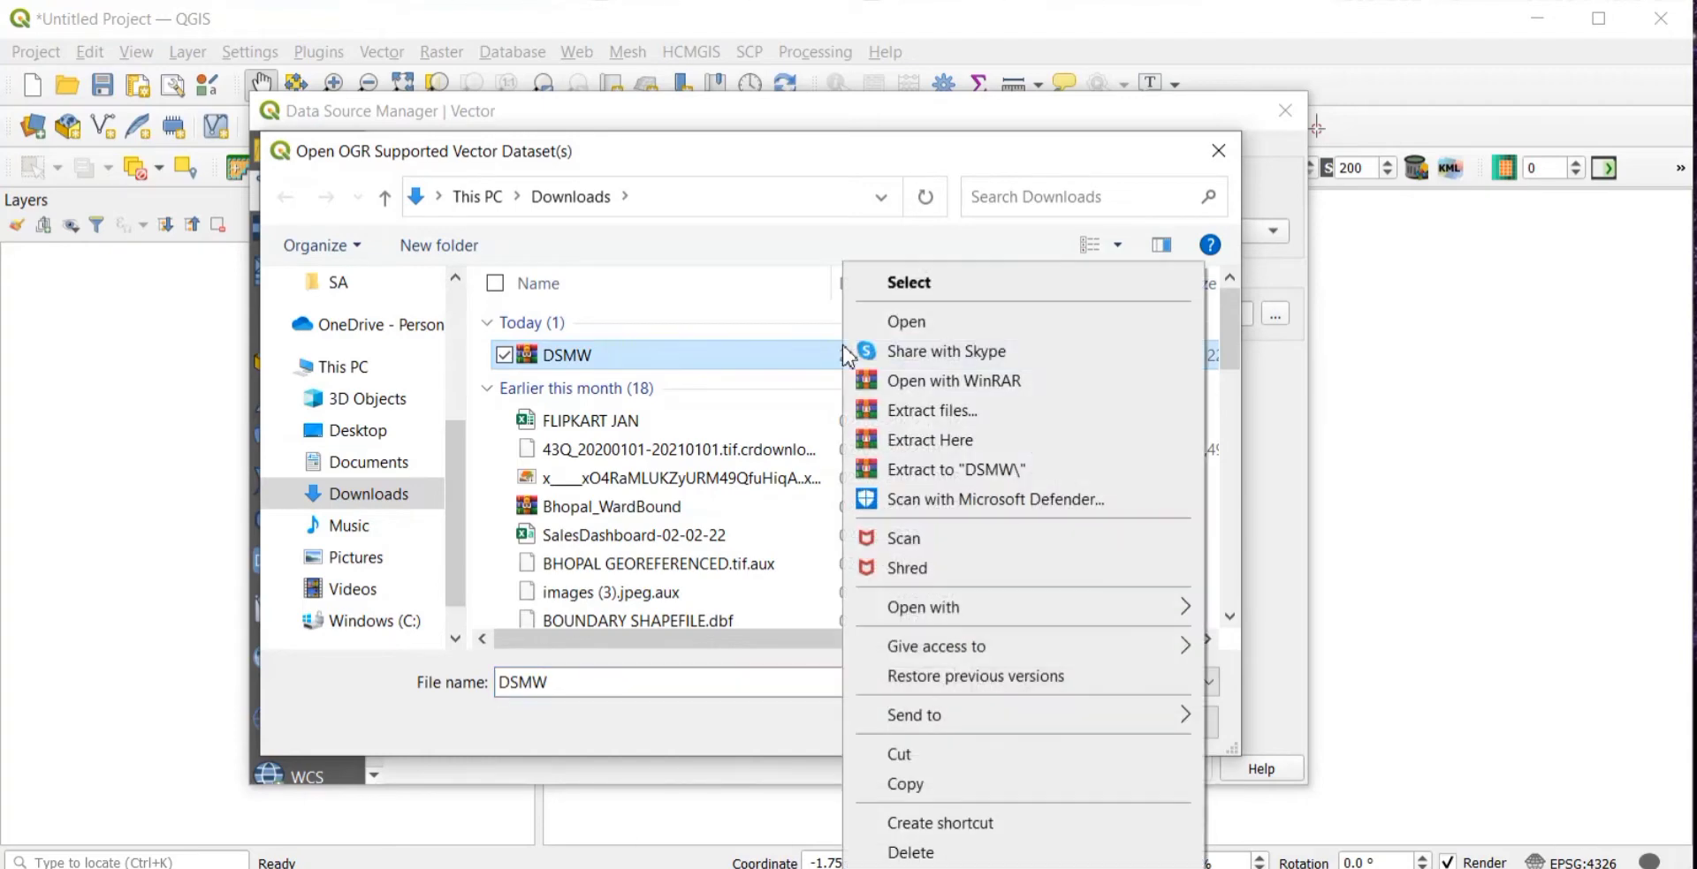
pyautogui.click(964, 413)
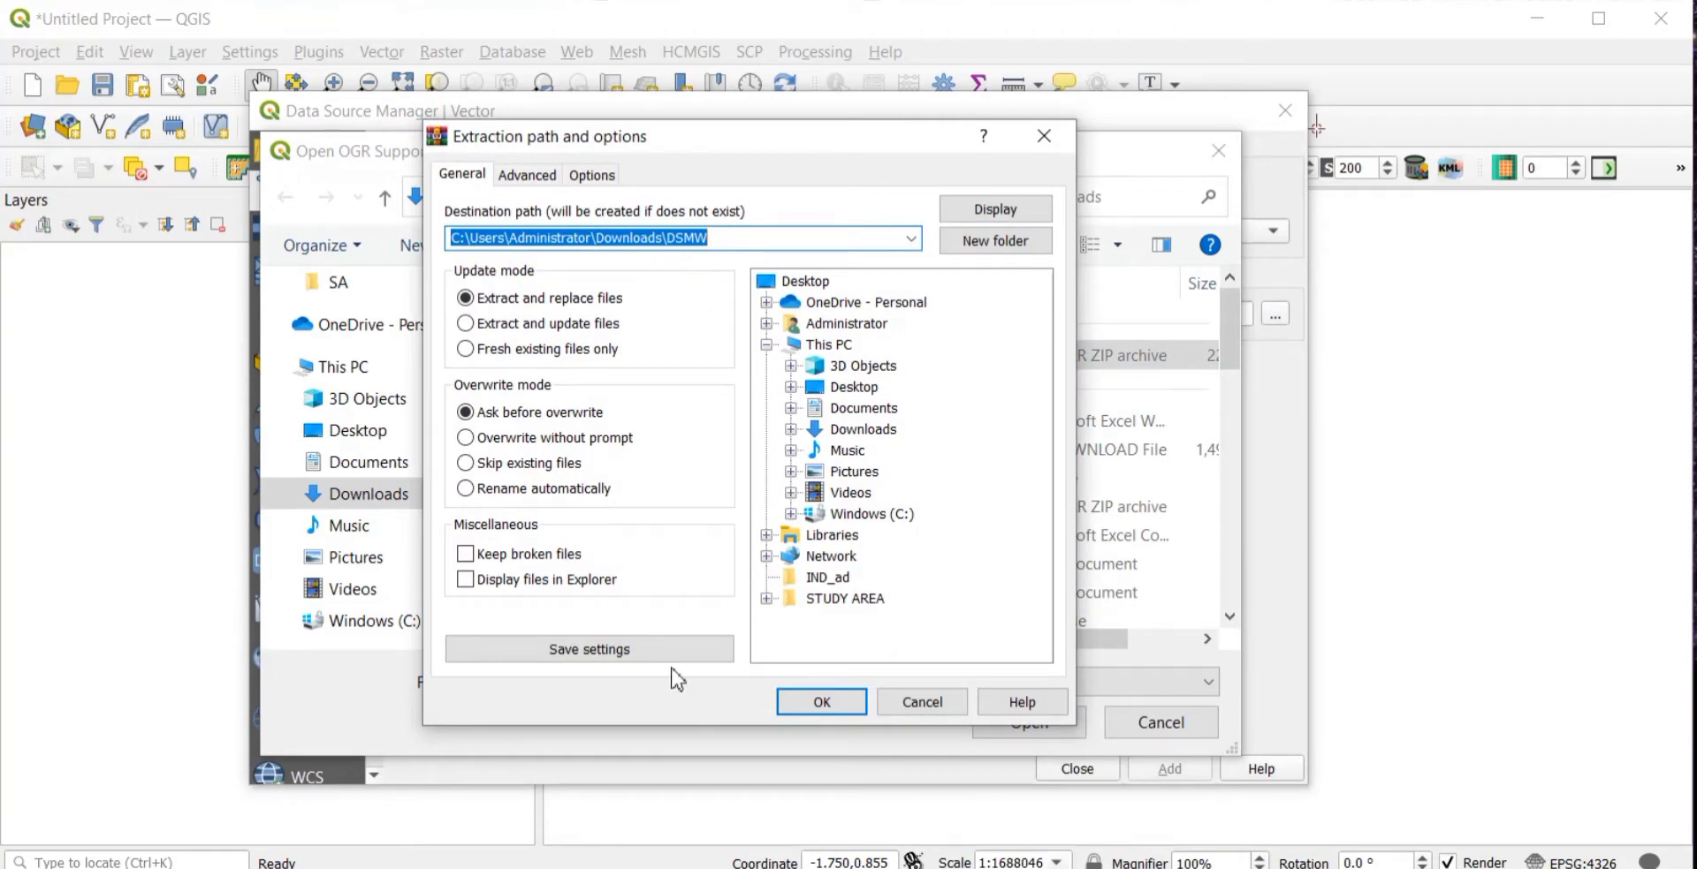
pyautogui.click(822, 701)
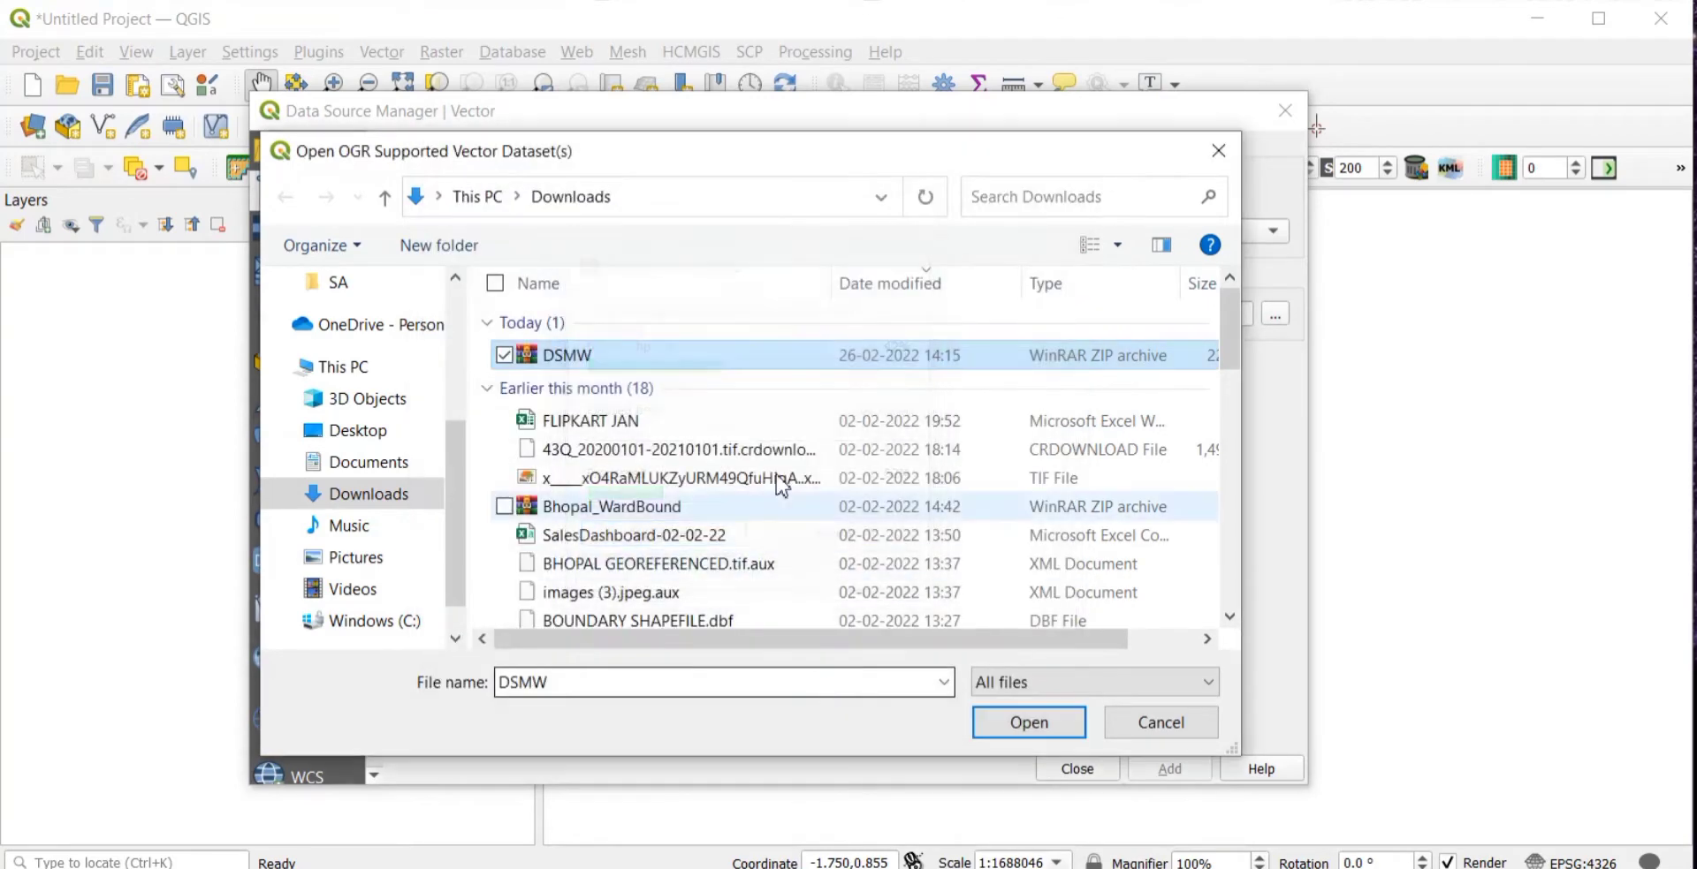
# - Add DSMW.shp from the extracted DSMW folder to the project as a vector layer
pyautogui.click(758, 384)
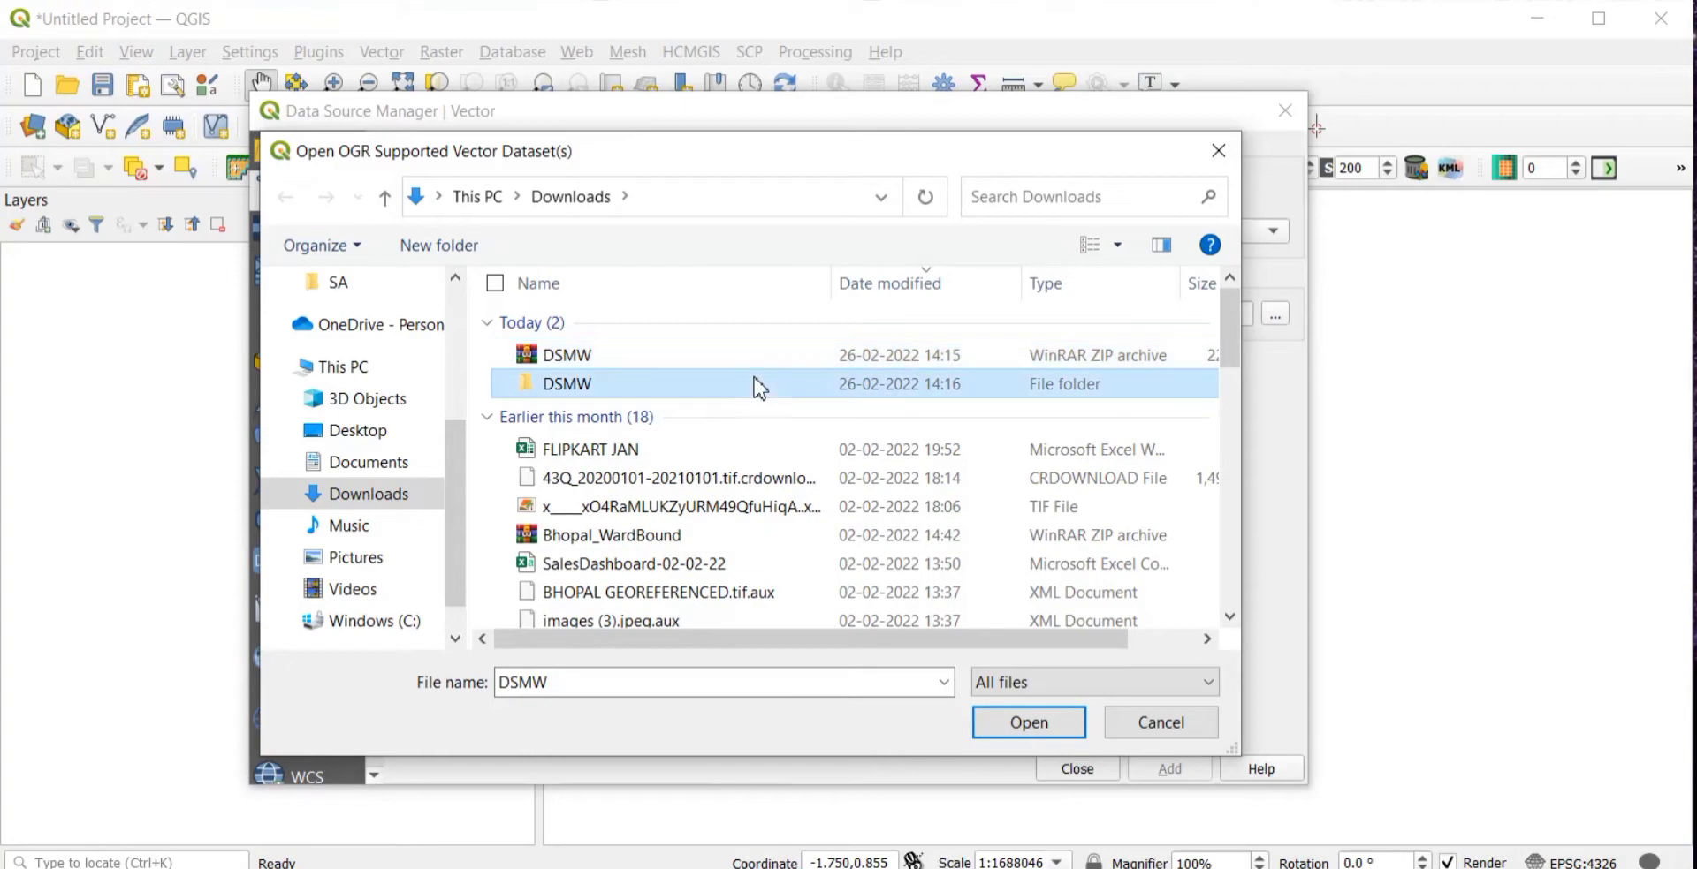
pyautogui.click(1044, 733)
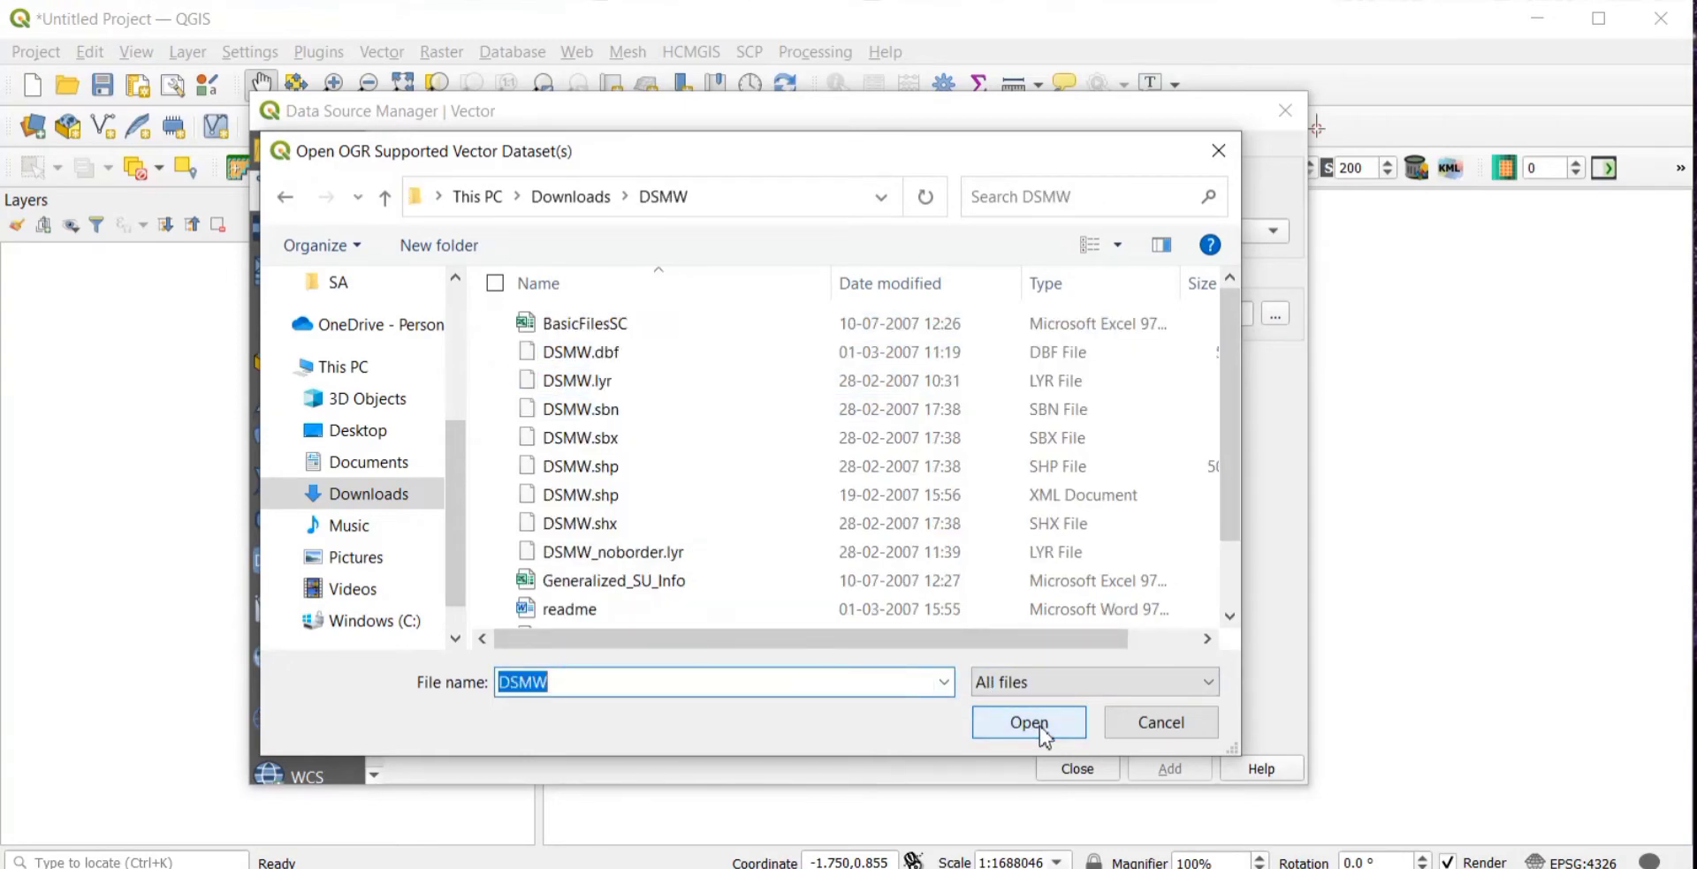
pyautogui.click(791, 471)
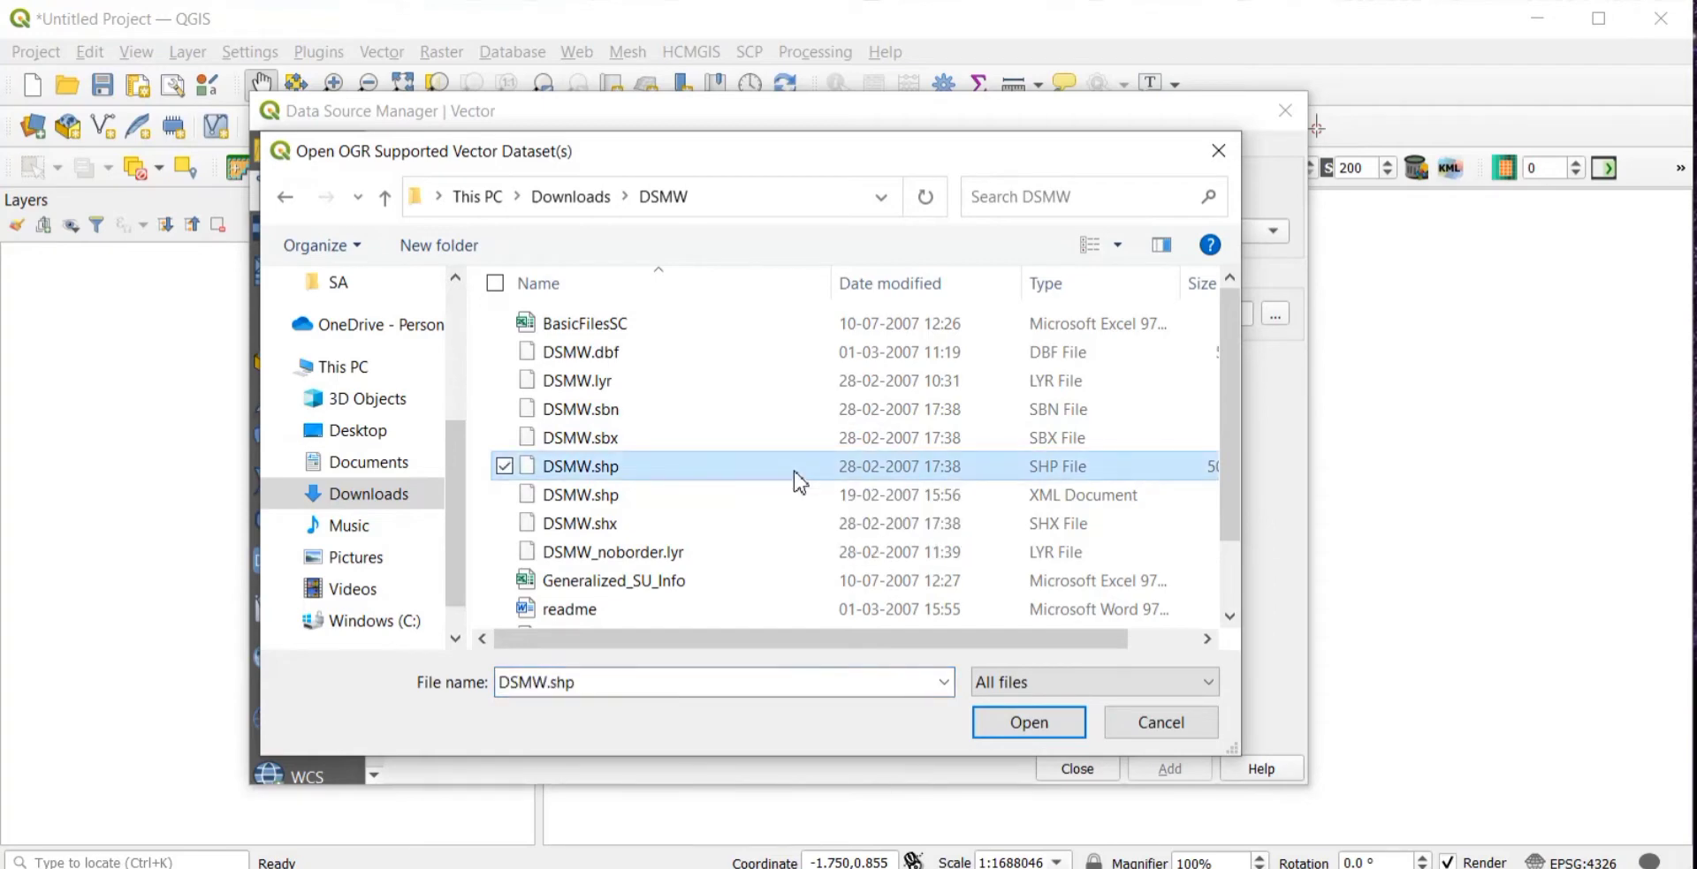
pyautogui.click(1031, 723)
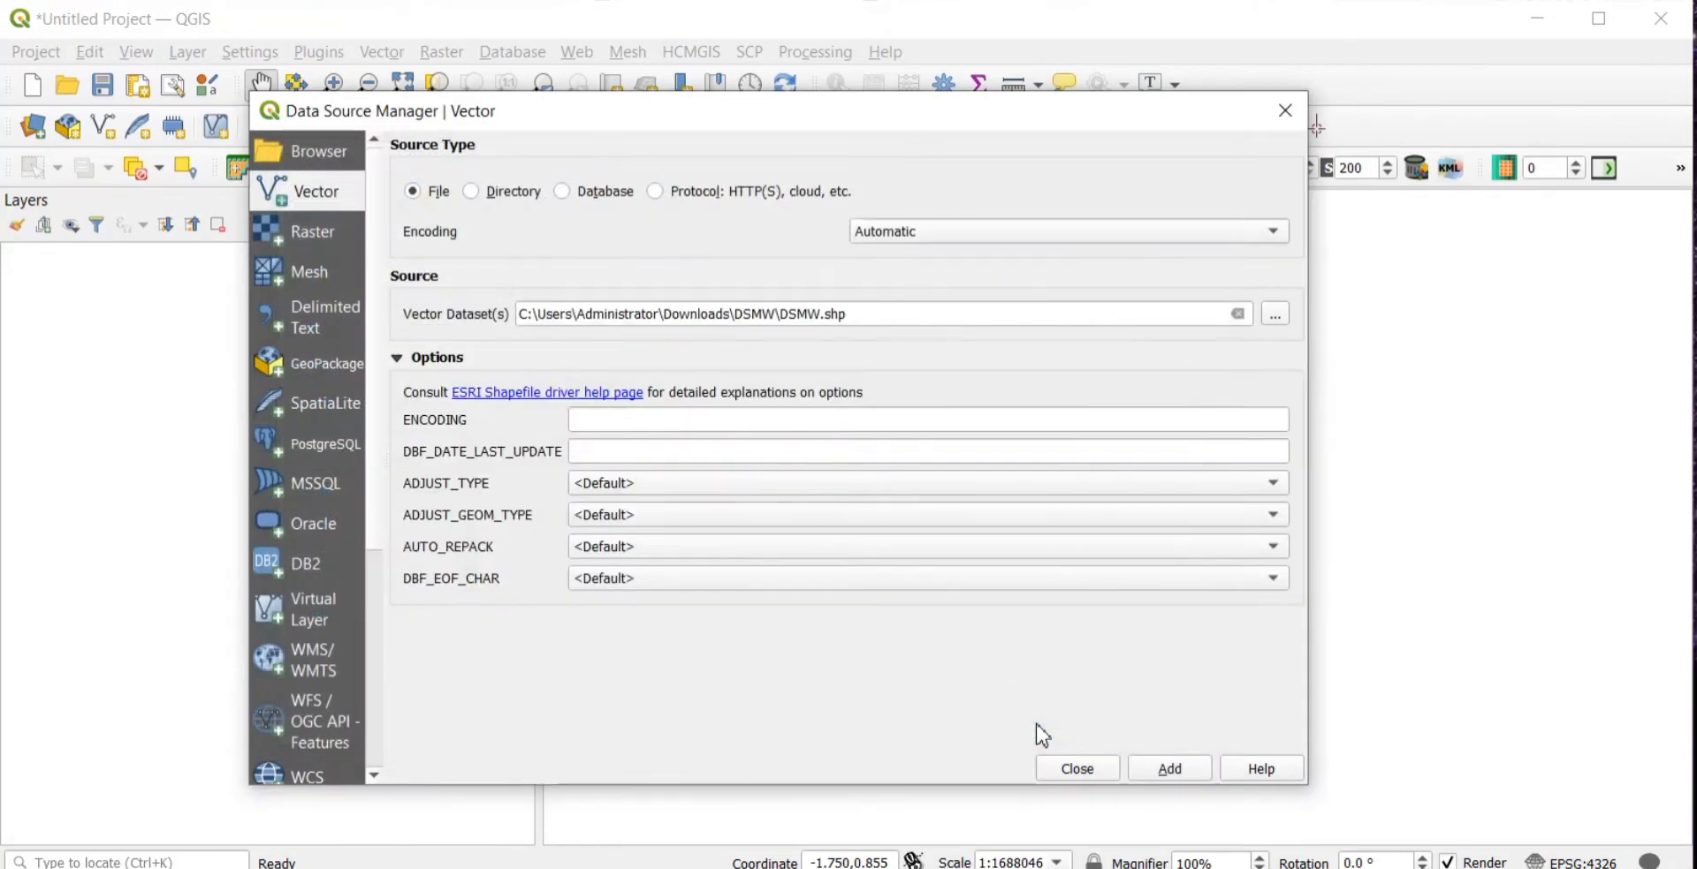
pyautogui.click(1169, 769)
pyautogui.click(1063, 774)
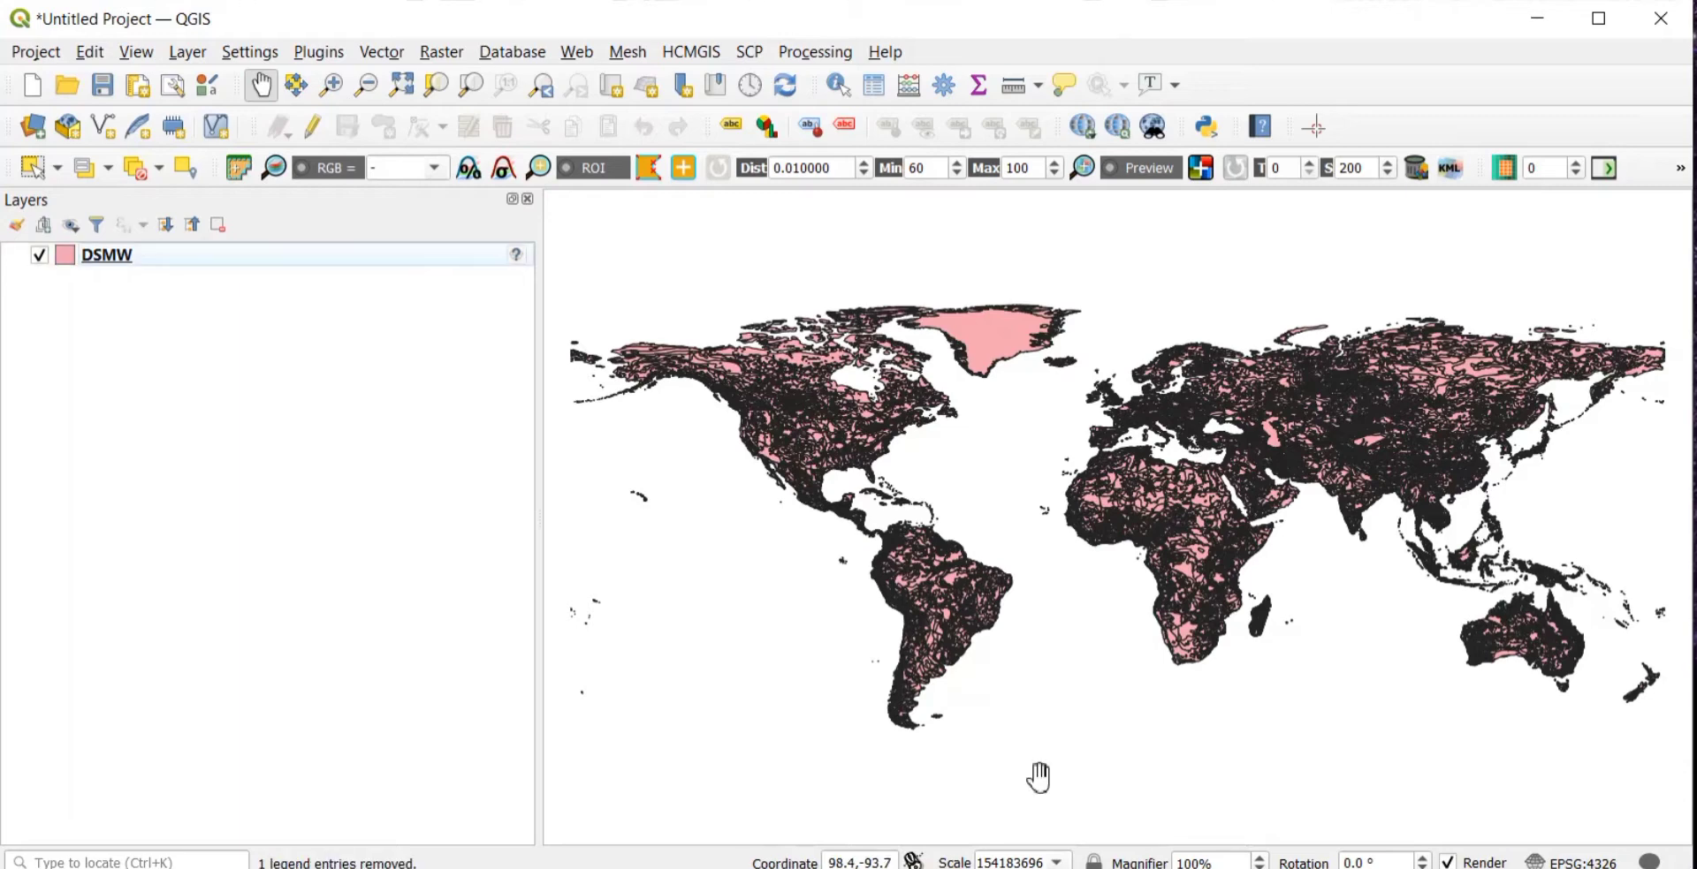
# - Add IND_adm1.shp from the IND_ad folder on the Desktop as a second vector layer
pyautogui.click(197, 51)
pyautogui.moveTo(256, 142)
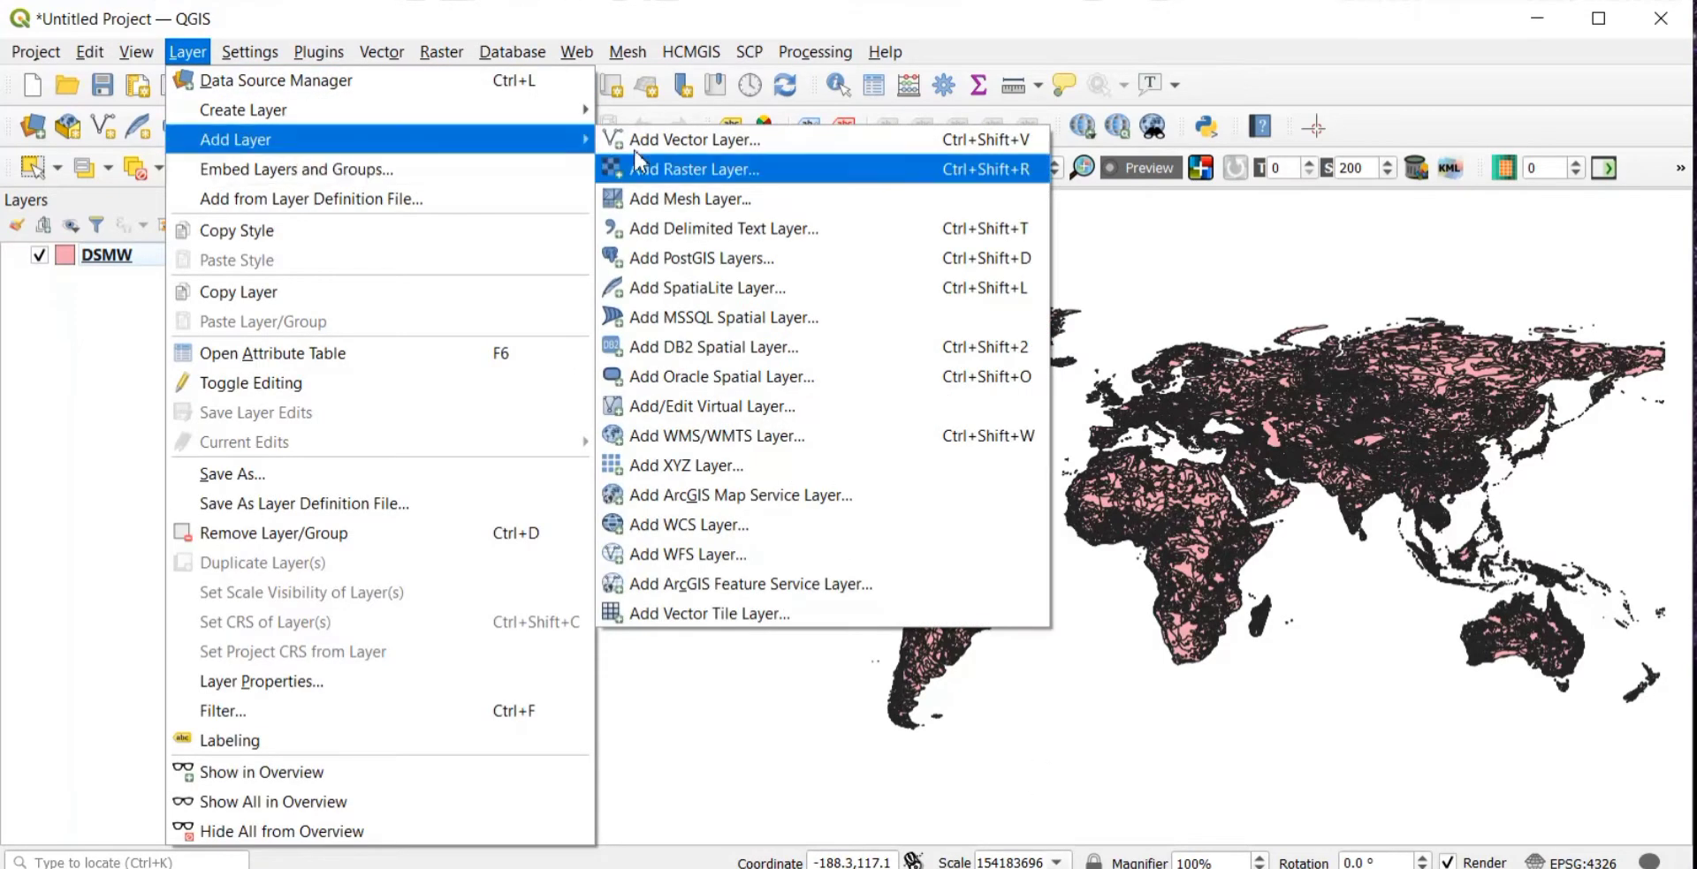
pyautogui.click(713, 141)
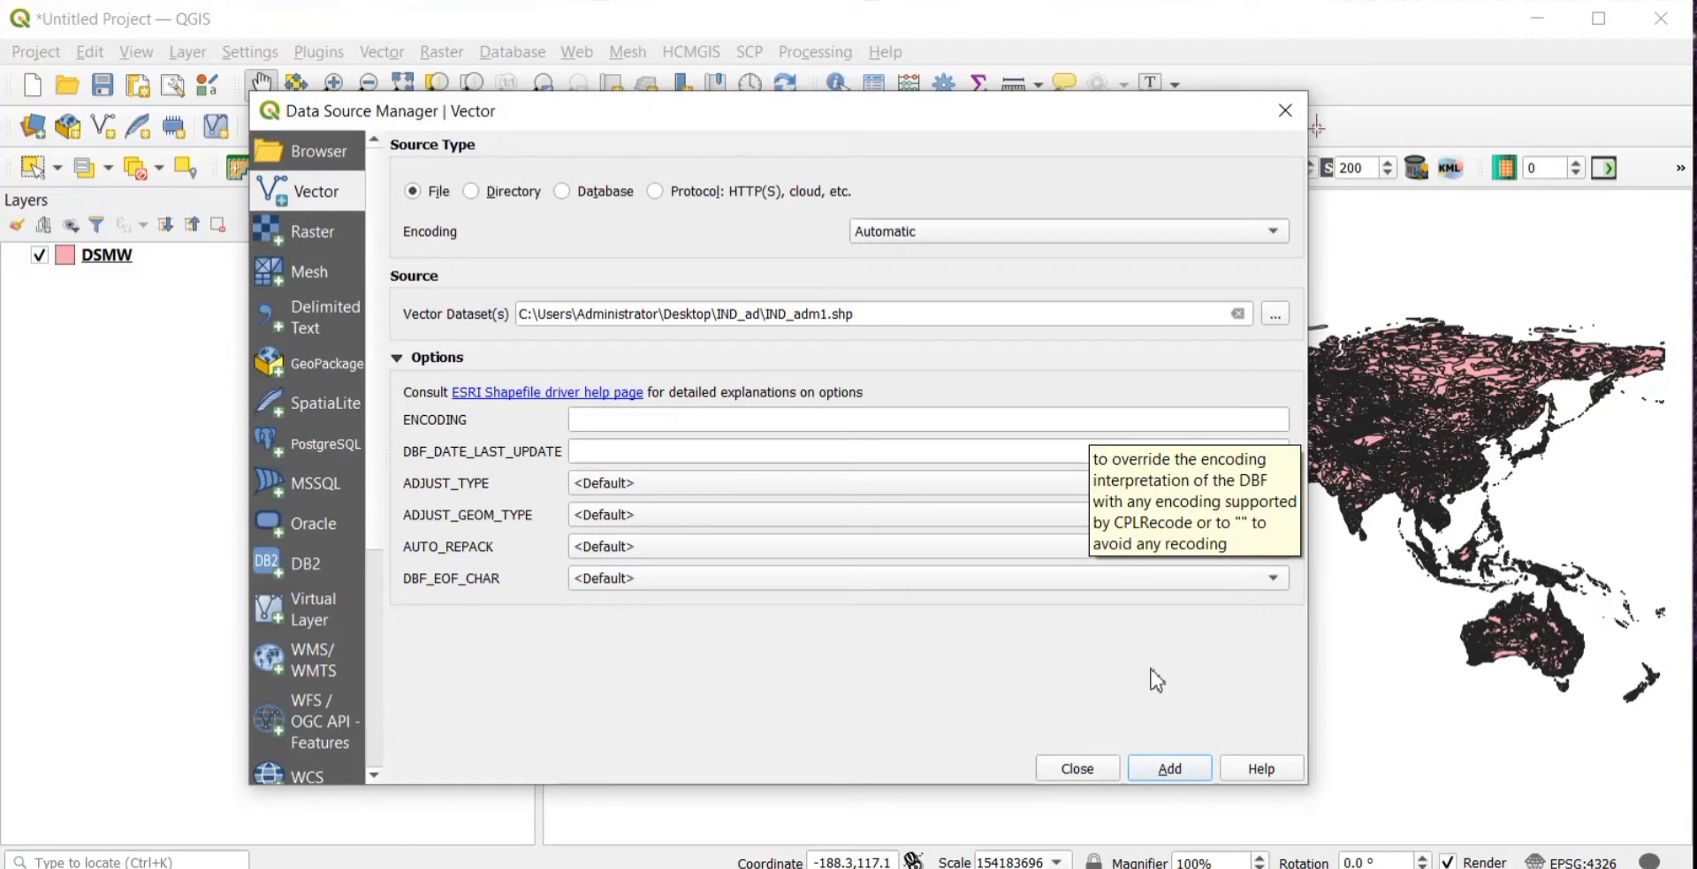
pyautogui.click(1171, 775)
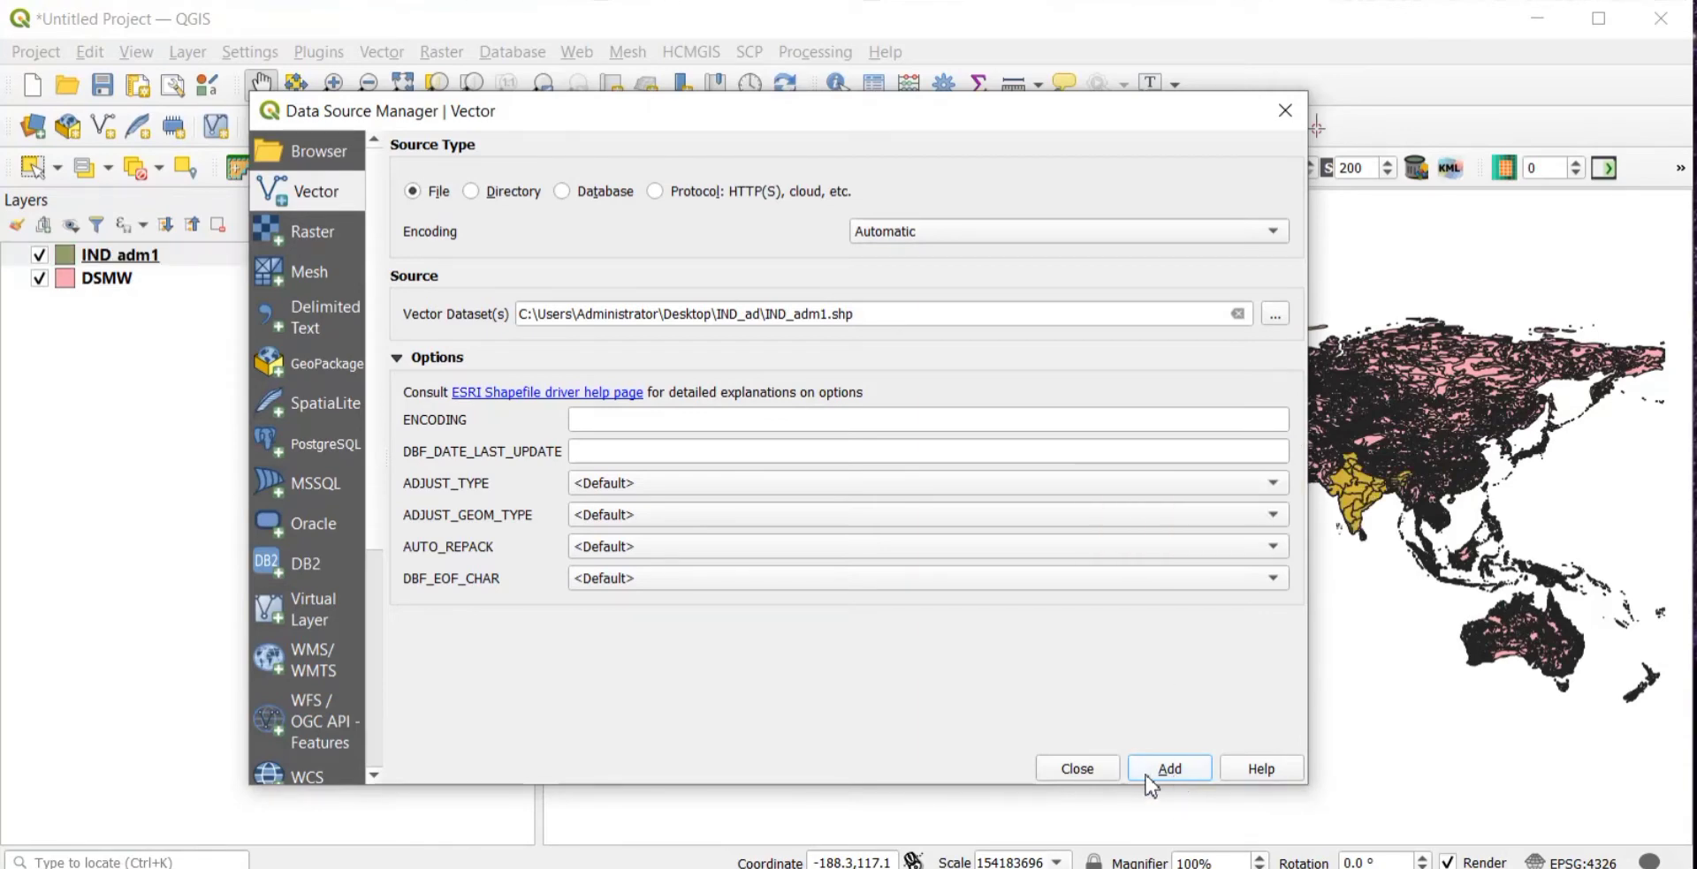
pyautogui.click(1064, 767)
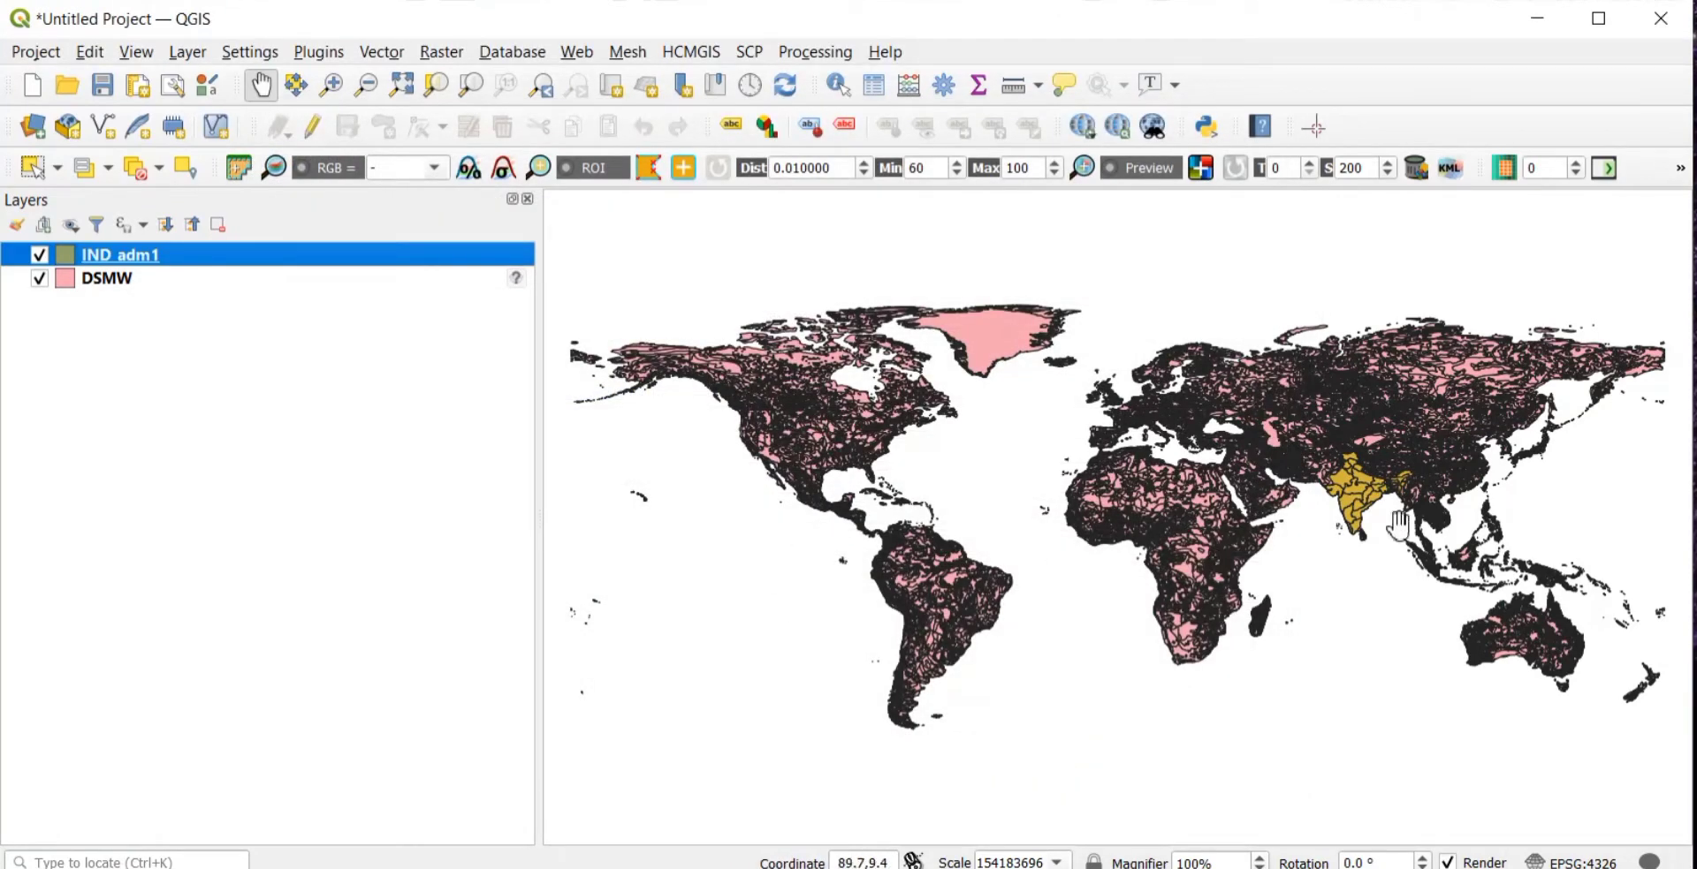
# - Examine the IND_adm1 boundaries of India over the surrounding DSMW soil polygons on the map
pyautogui.scroll(1, 1378, 489)
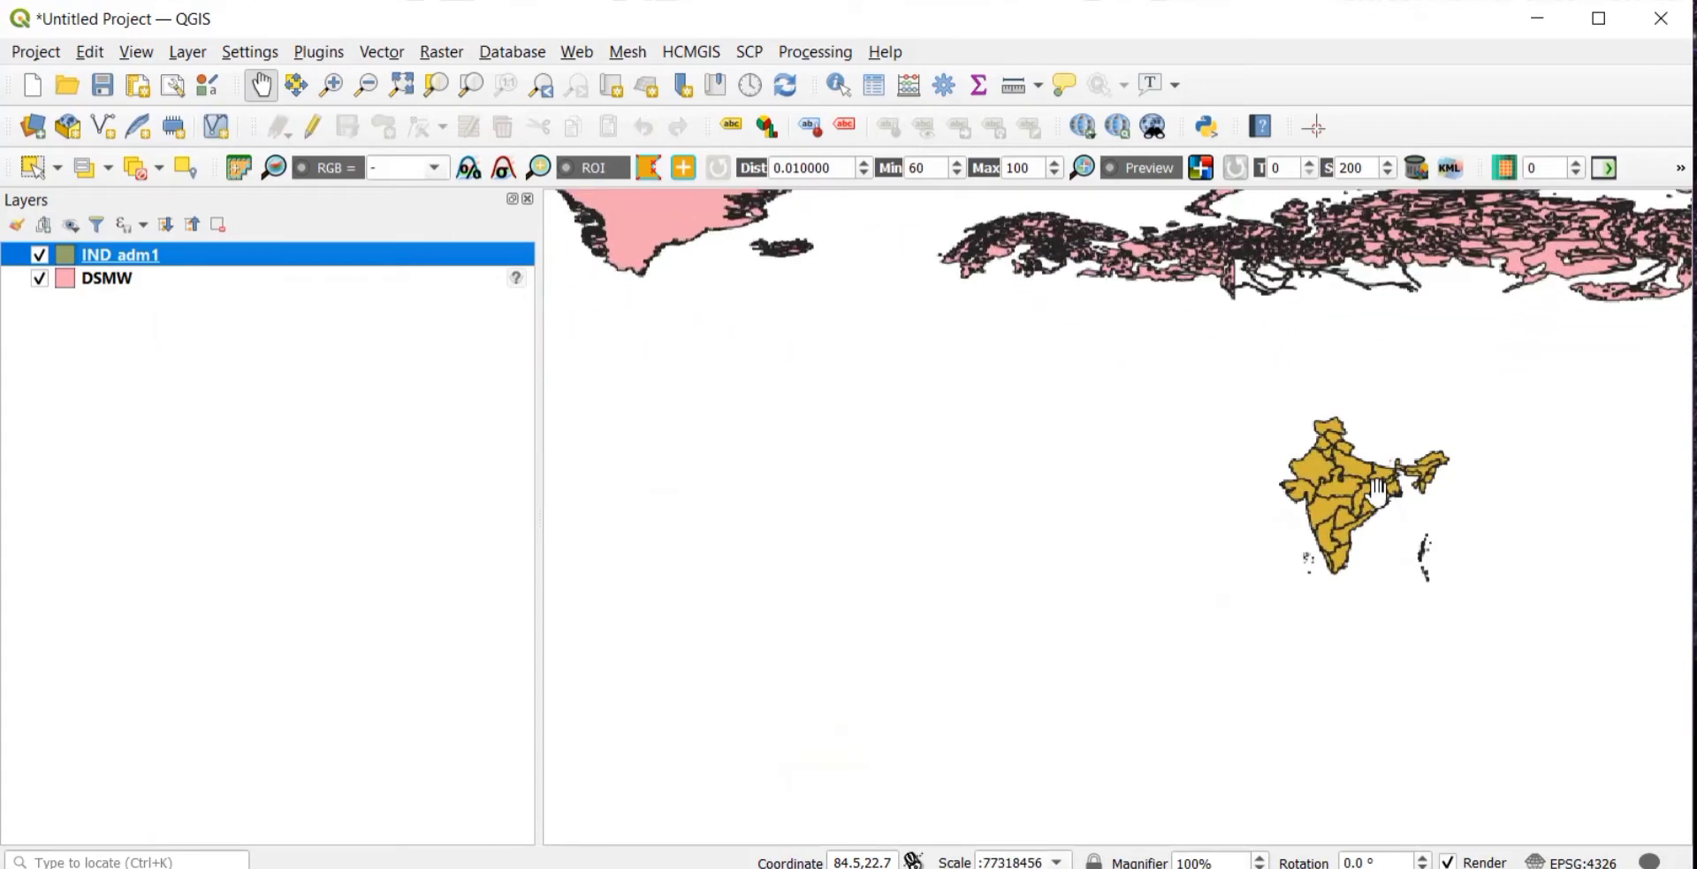
pyautogui.scroll(1, 1378, 489)
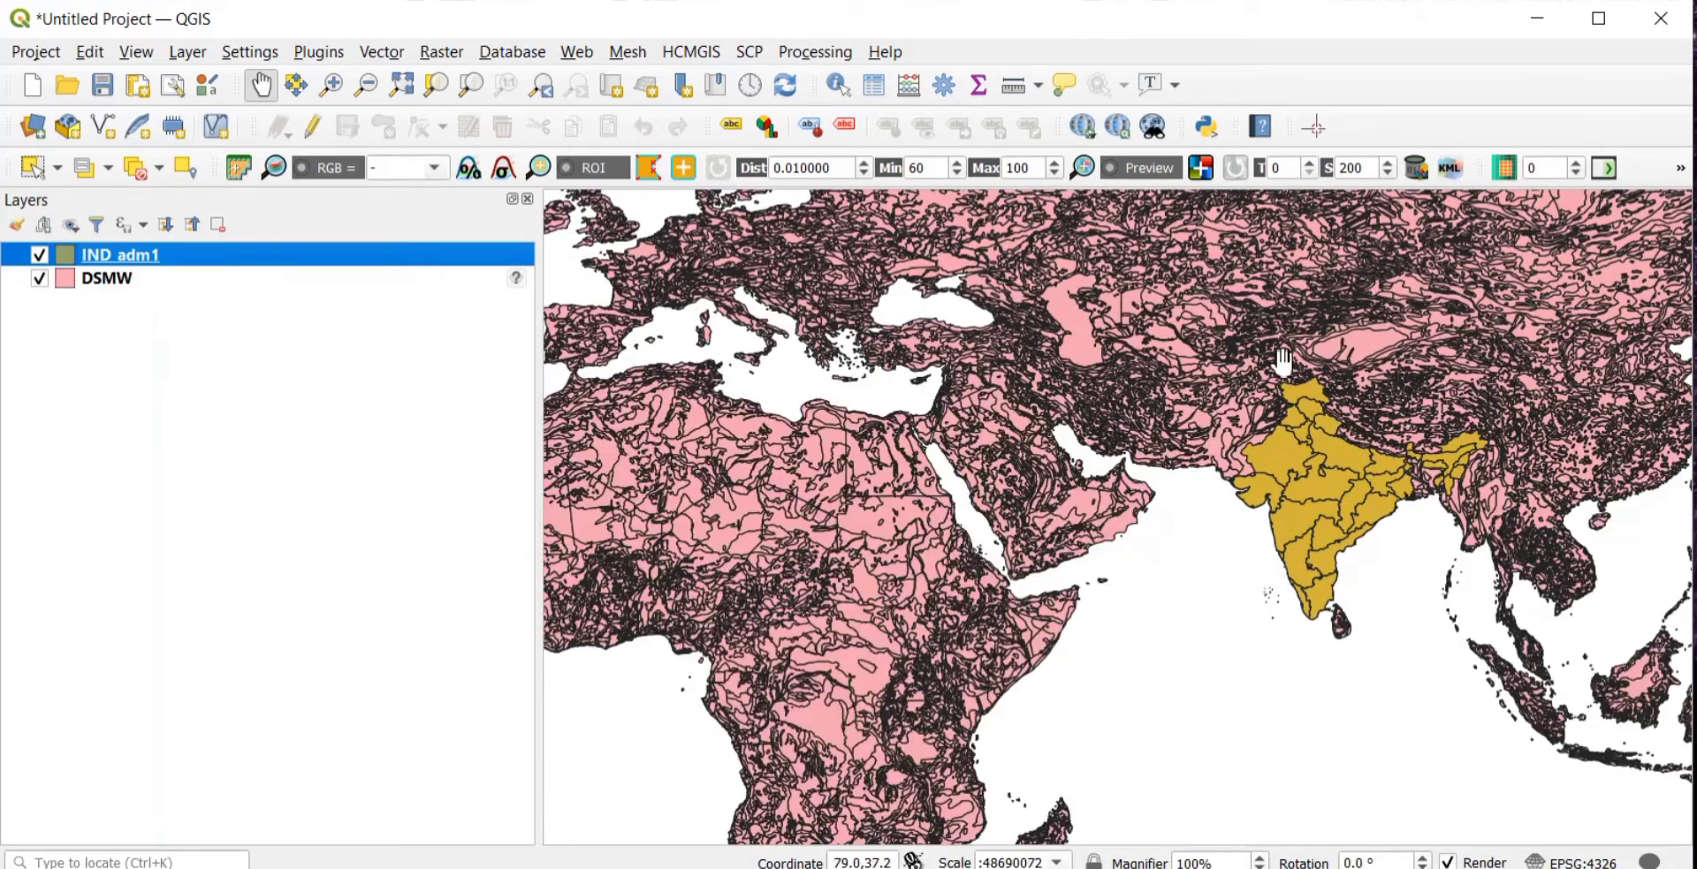
pyautogui.rightClick(1325, 477)
pyautogui.click(1325, 449)
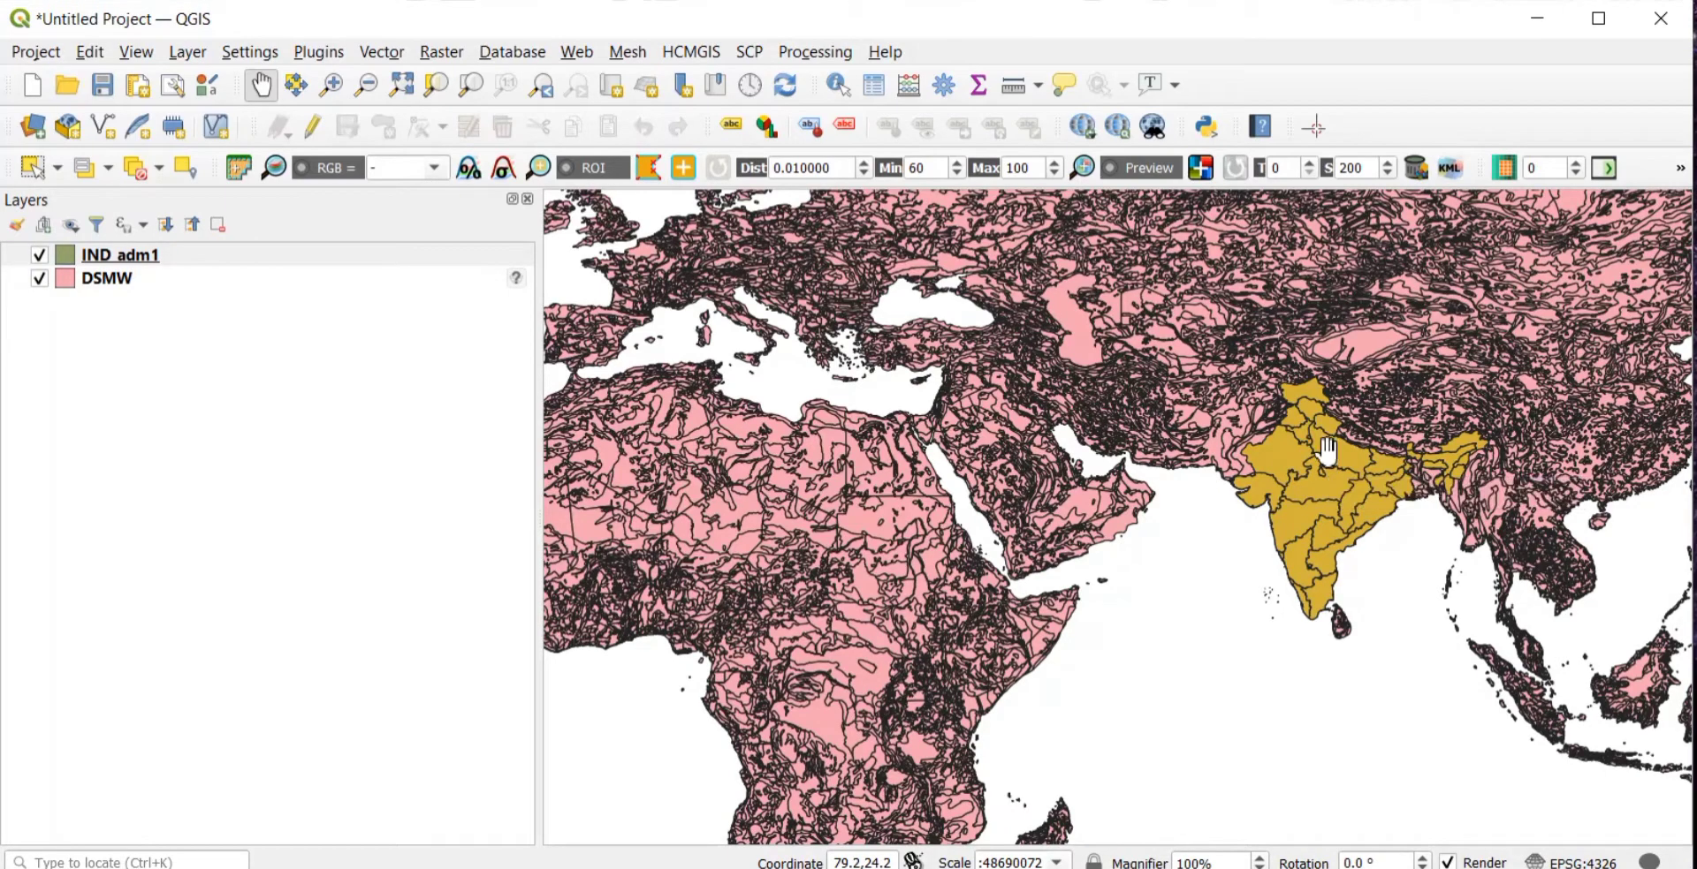
pyautogui.moveTo(1240, 382); pyautogui.dragTo(919, 428)
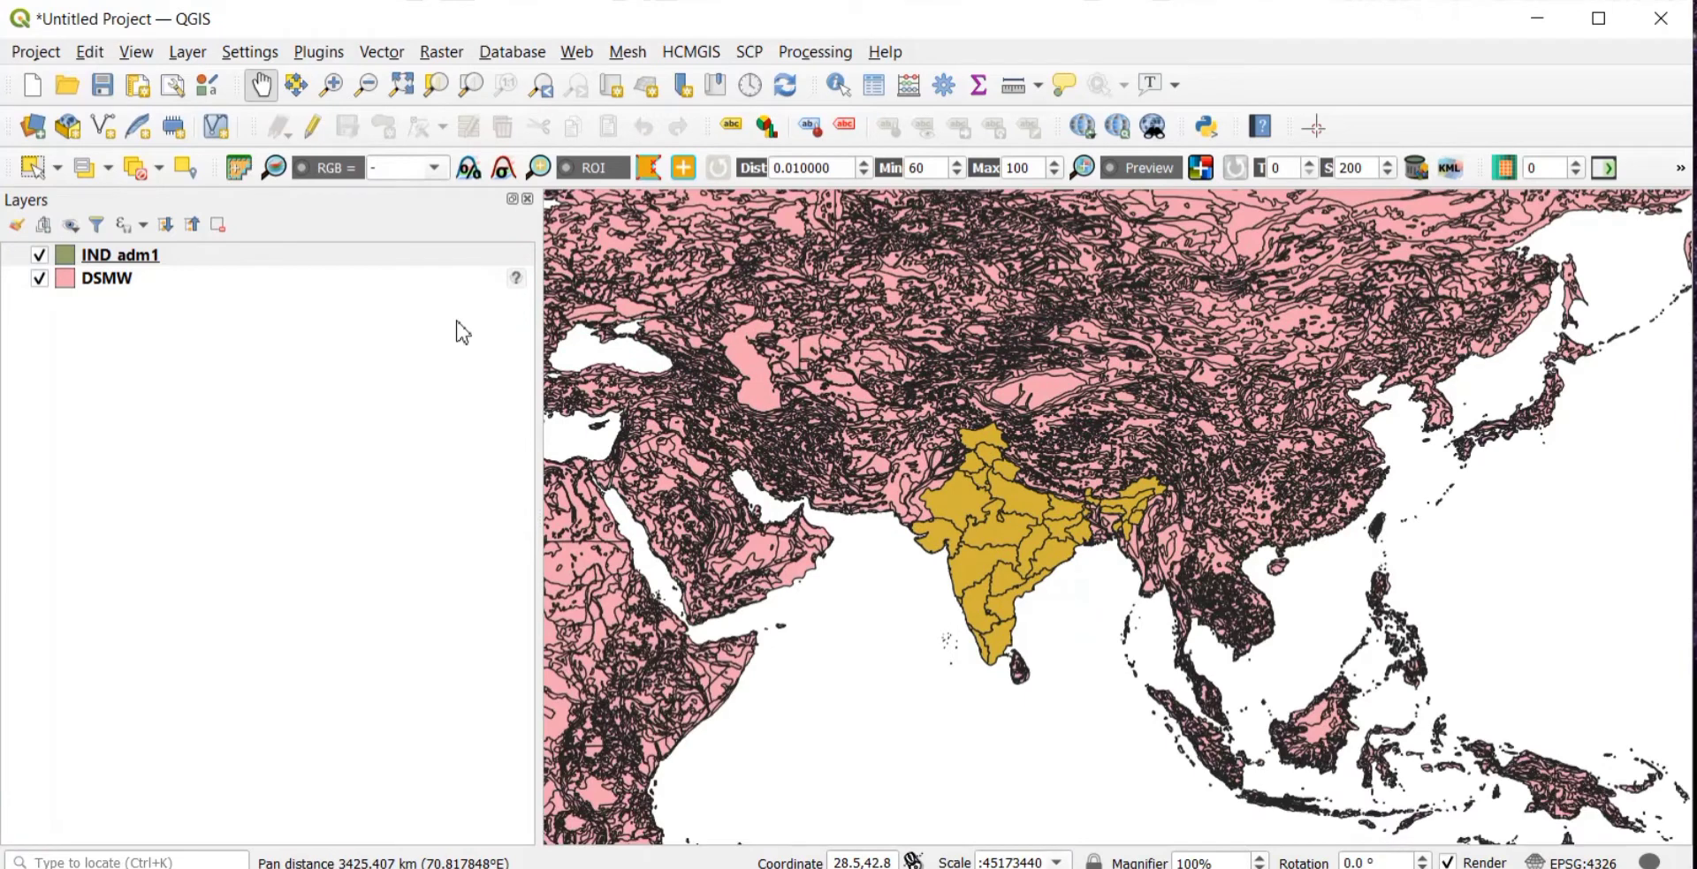
# - Set up a vector Clip with DSMW as the input layer and IND_adm1 as the overlay layer
pyautogui.click(441, 51)
pyautogui.moveTo(514, 266)
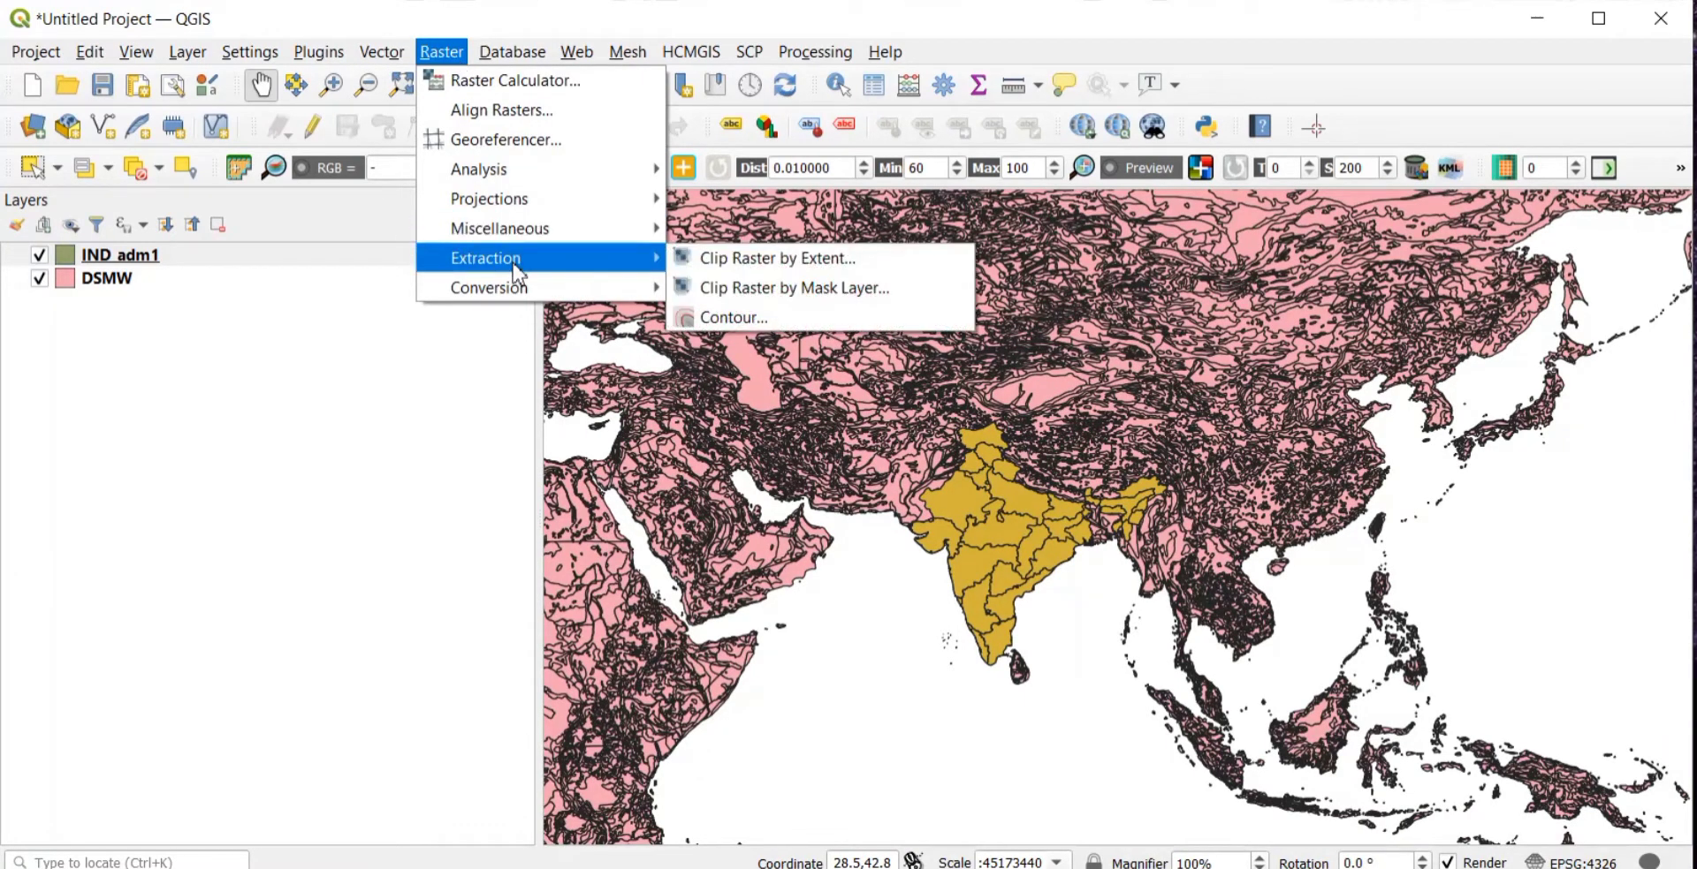
pyautogui.moveTo(380, 51)
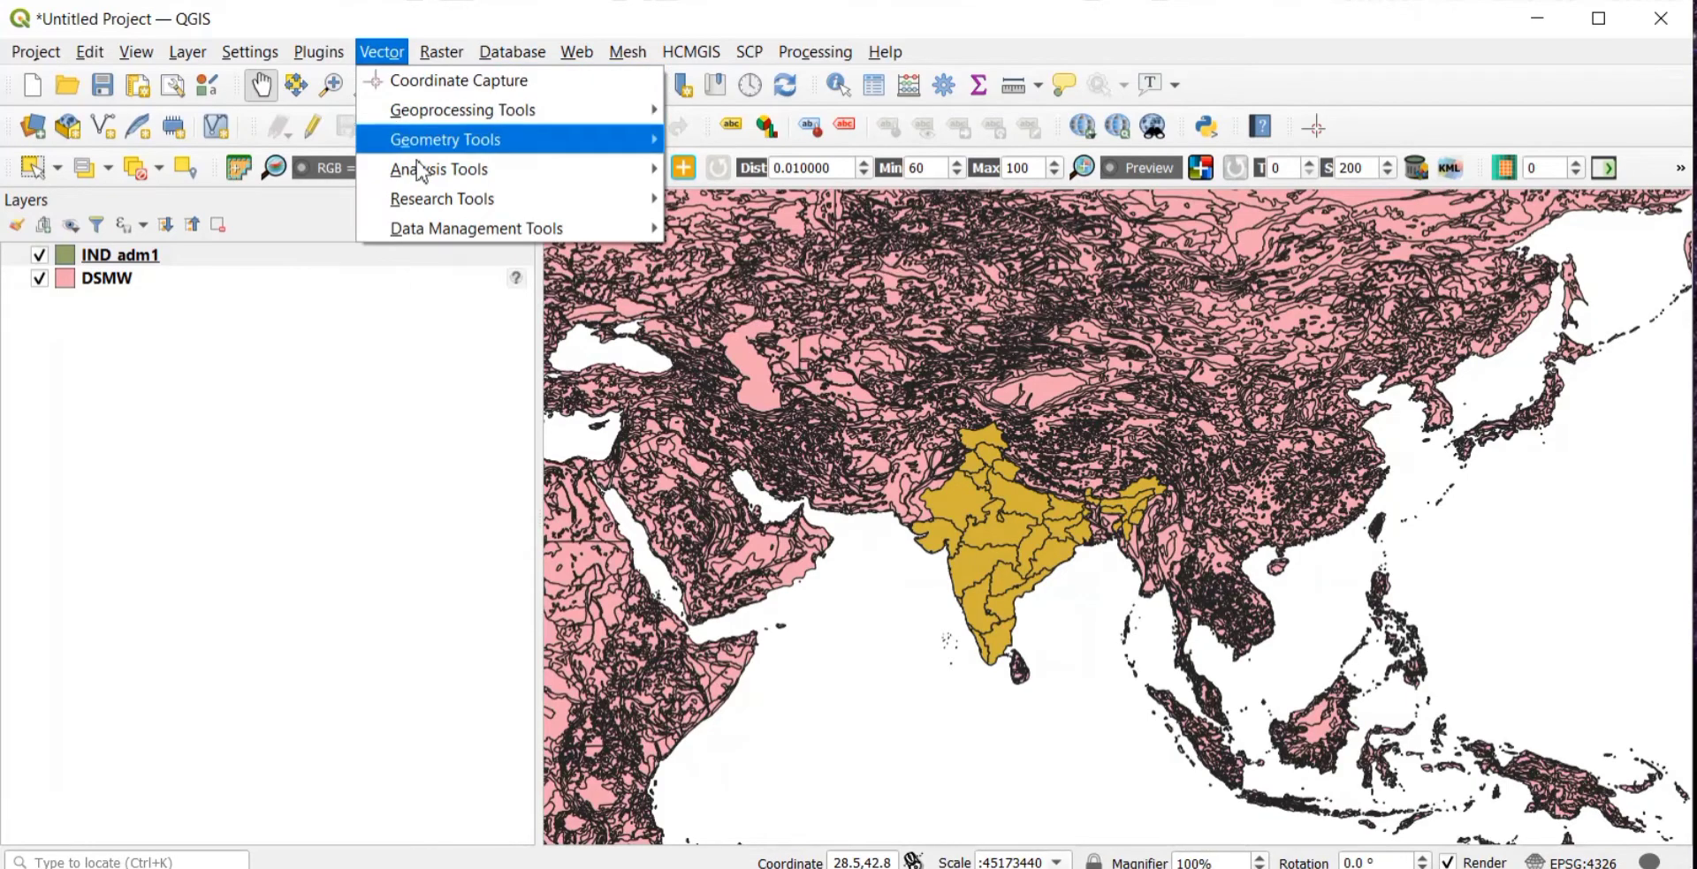
pyautogui.moveTo(442, 219)
pyautogui.moveTo(477, 180)
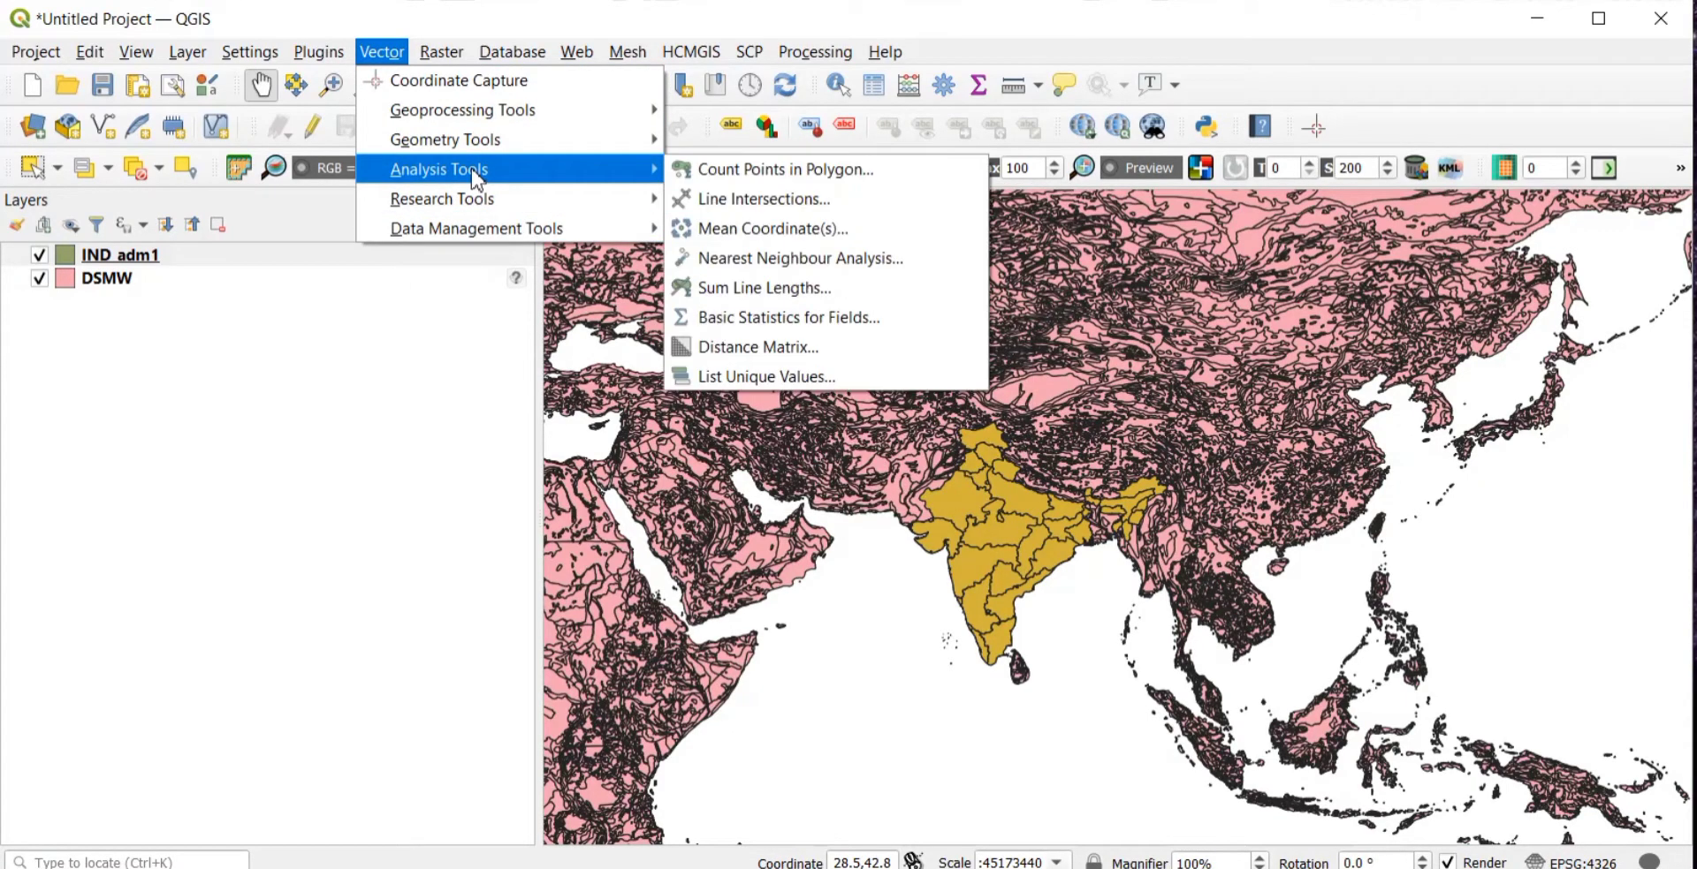
pyautogui.moveTo(517, 231)
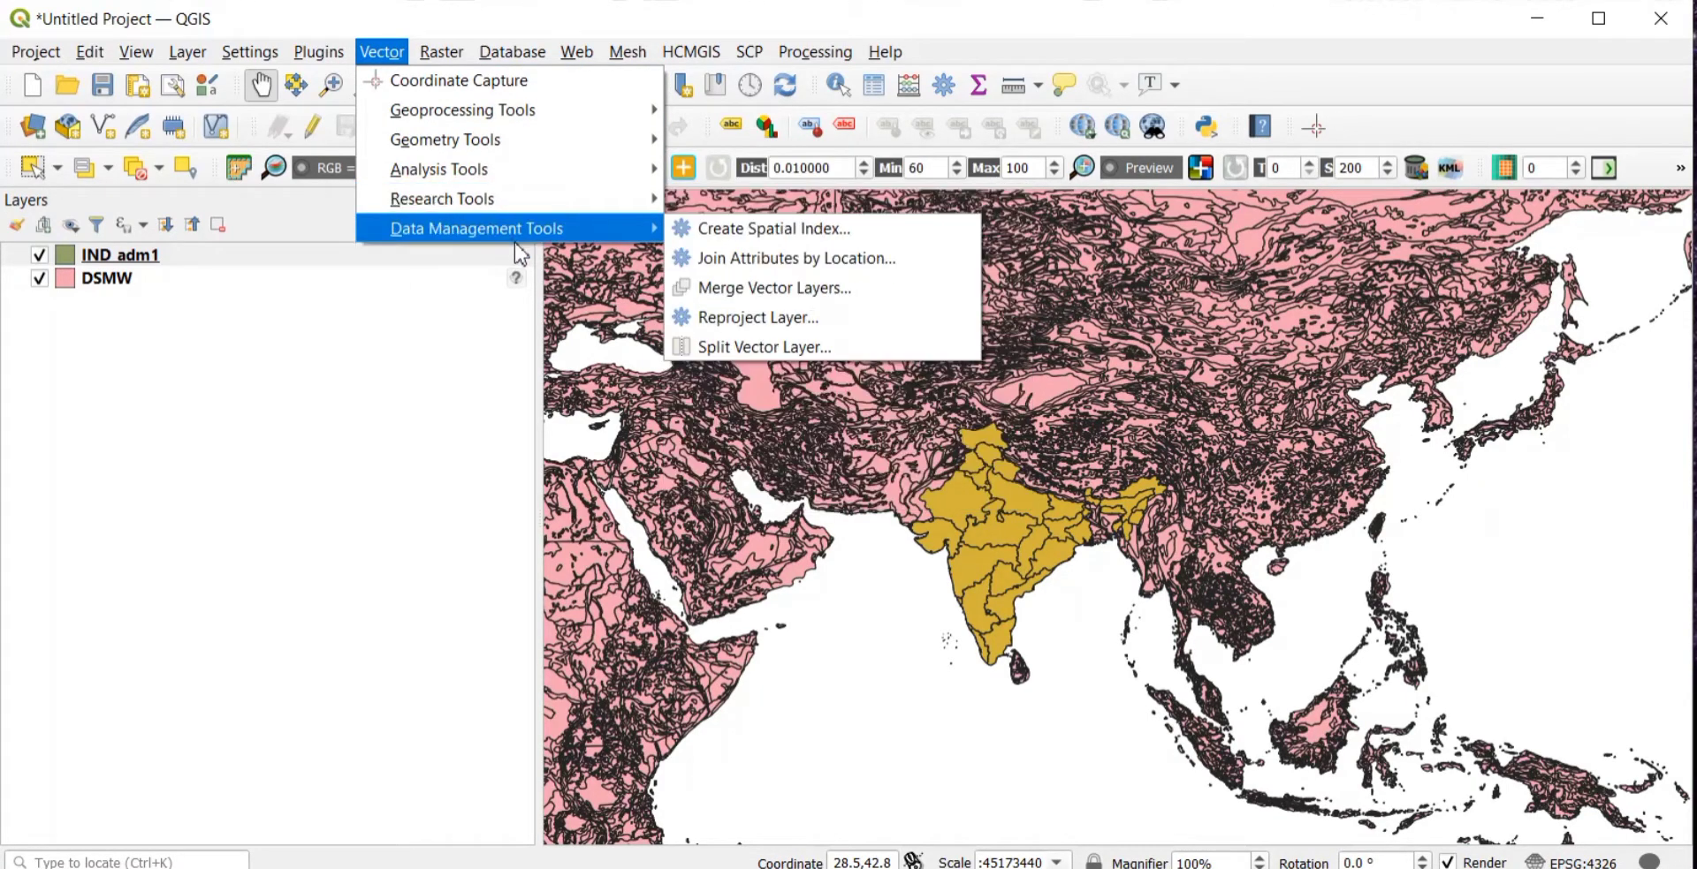
pyautogui.moveTo(502, 147)
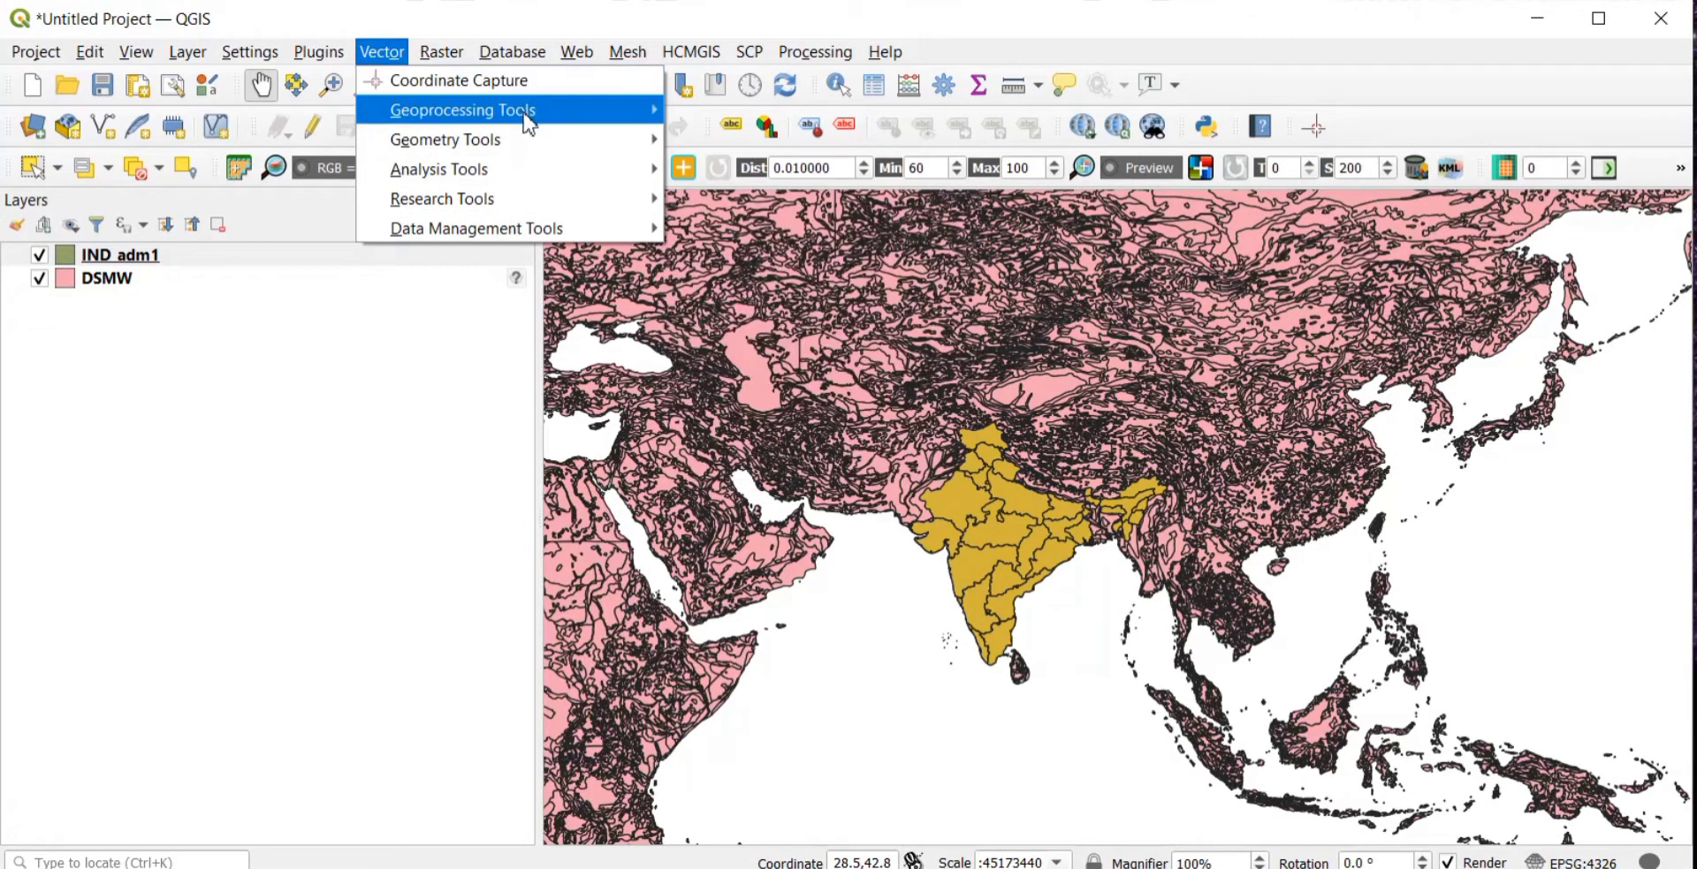
pyautogui.moveTo(530, 123)
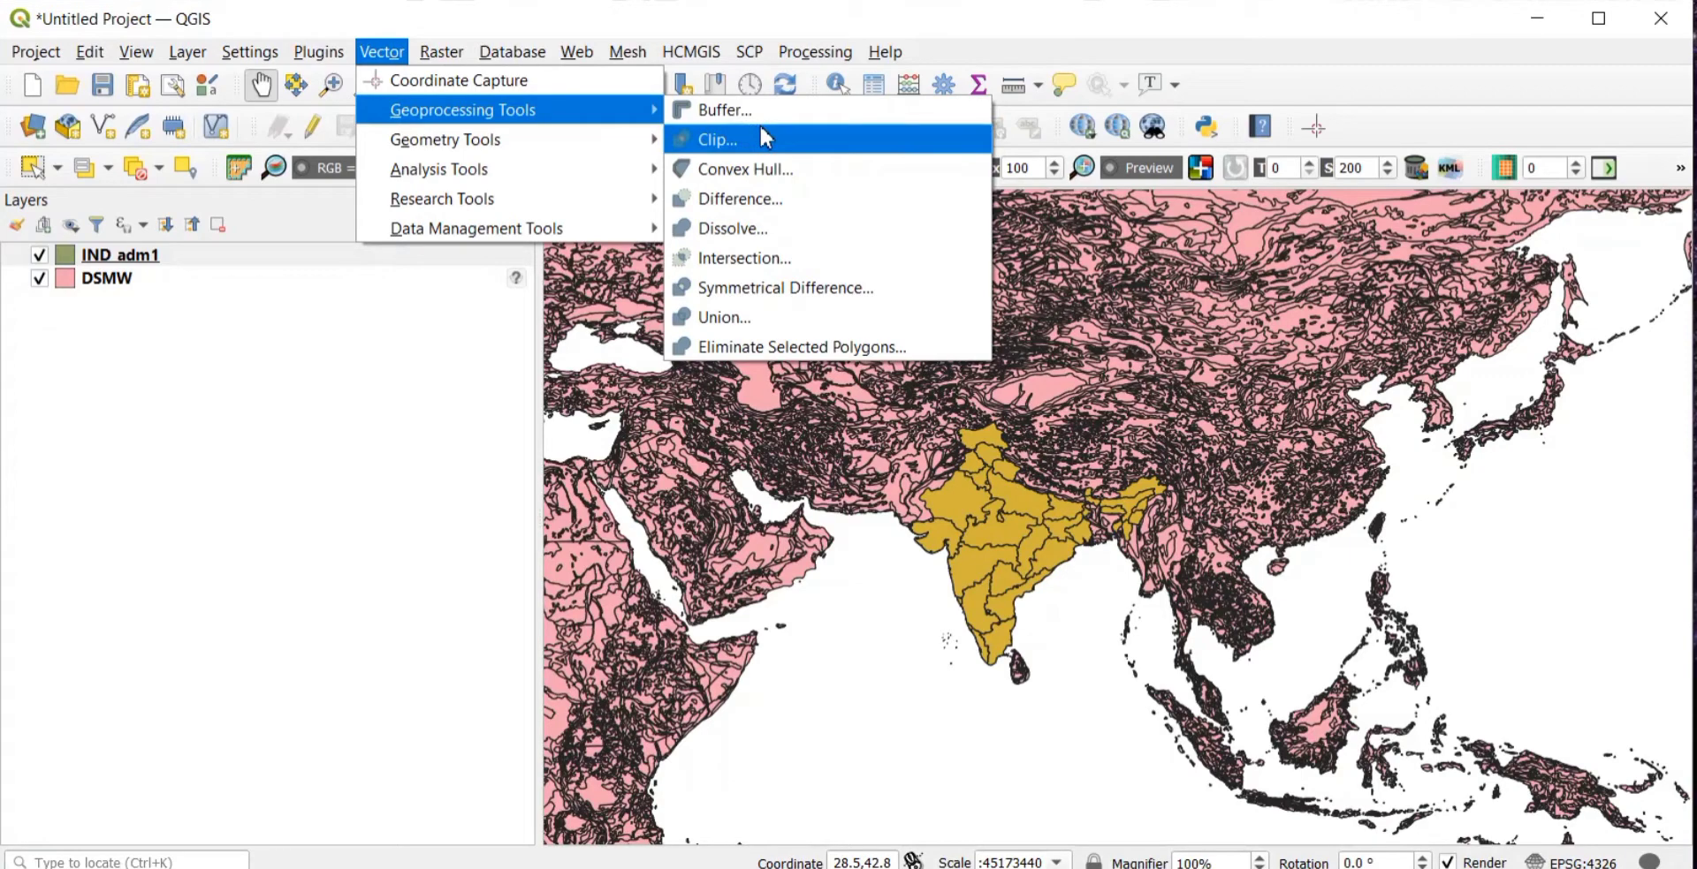
pyautogui.click(757, 154)
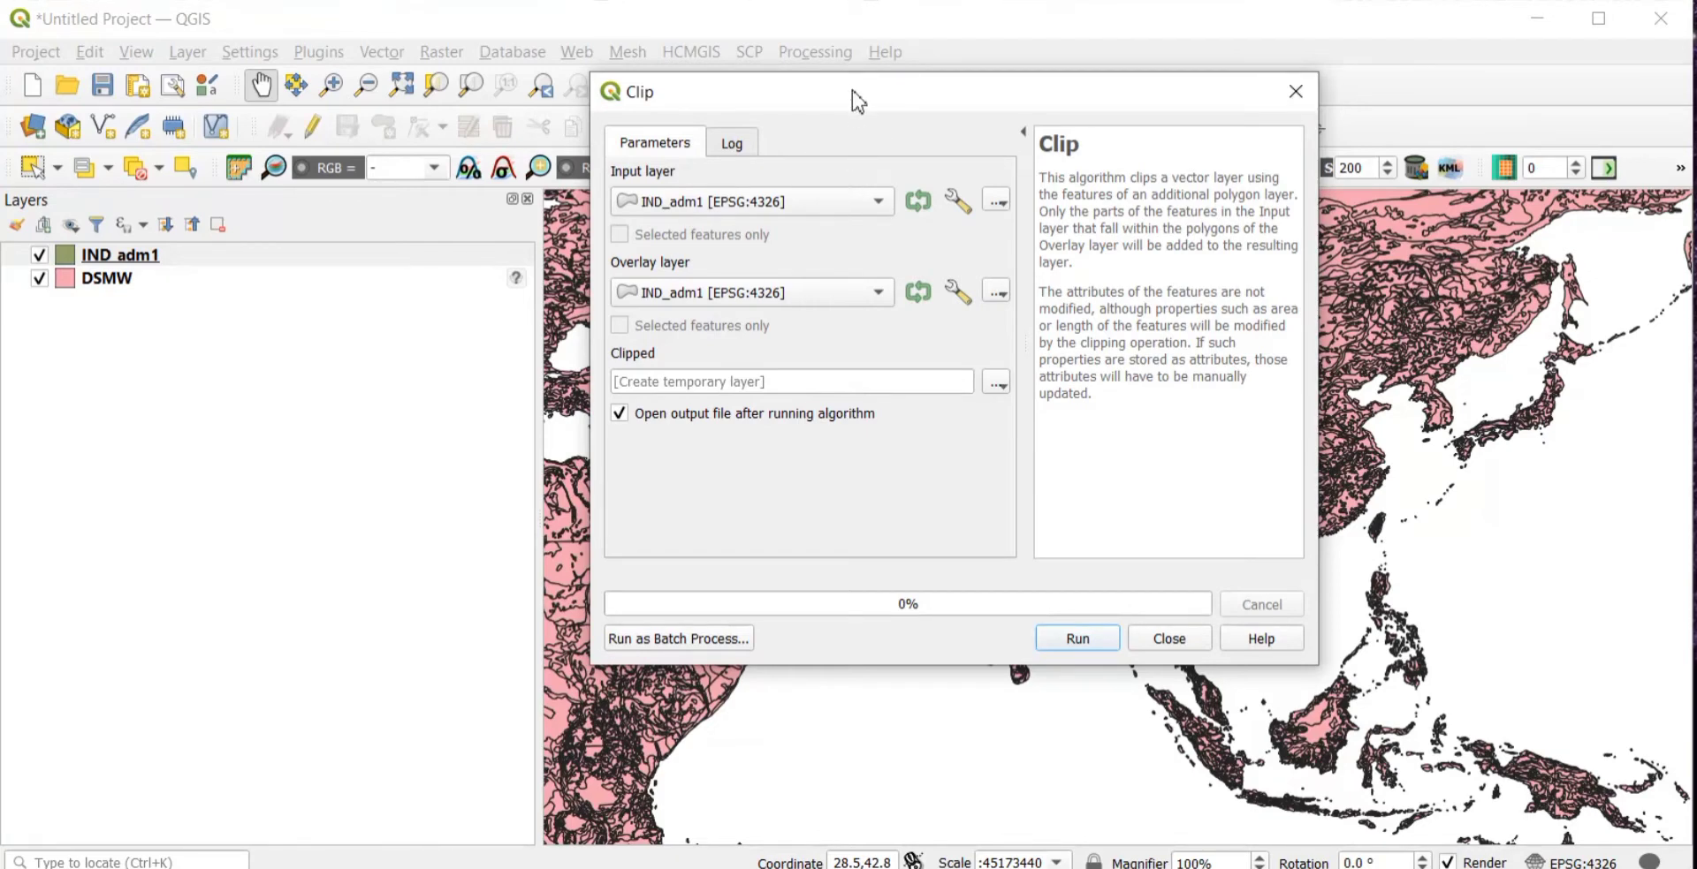
pyautogui.moveTo(850, 97); pyautogui.dragTo(769, 265)
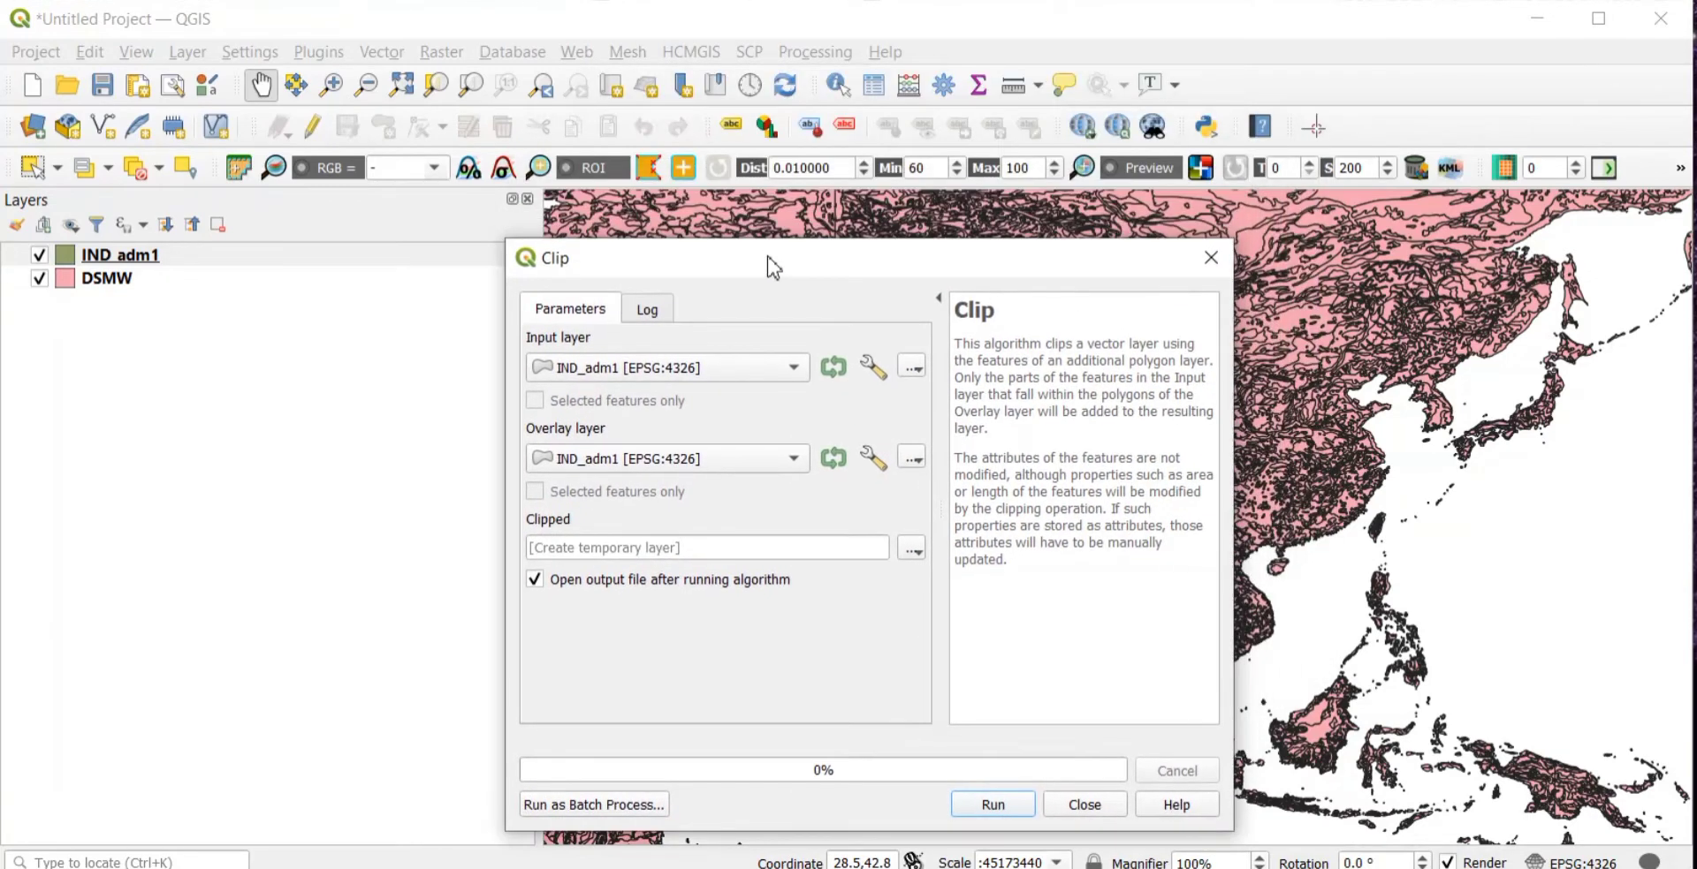
pyautogui.click(703, 369)
pyautogui.click(674, 342)
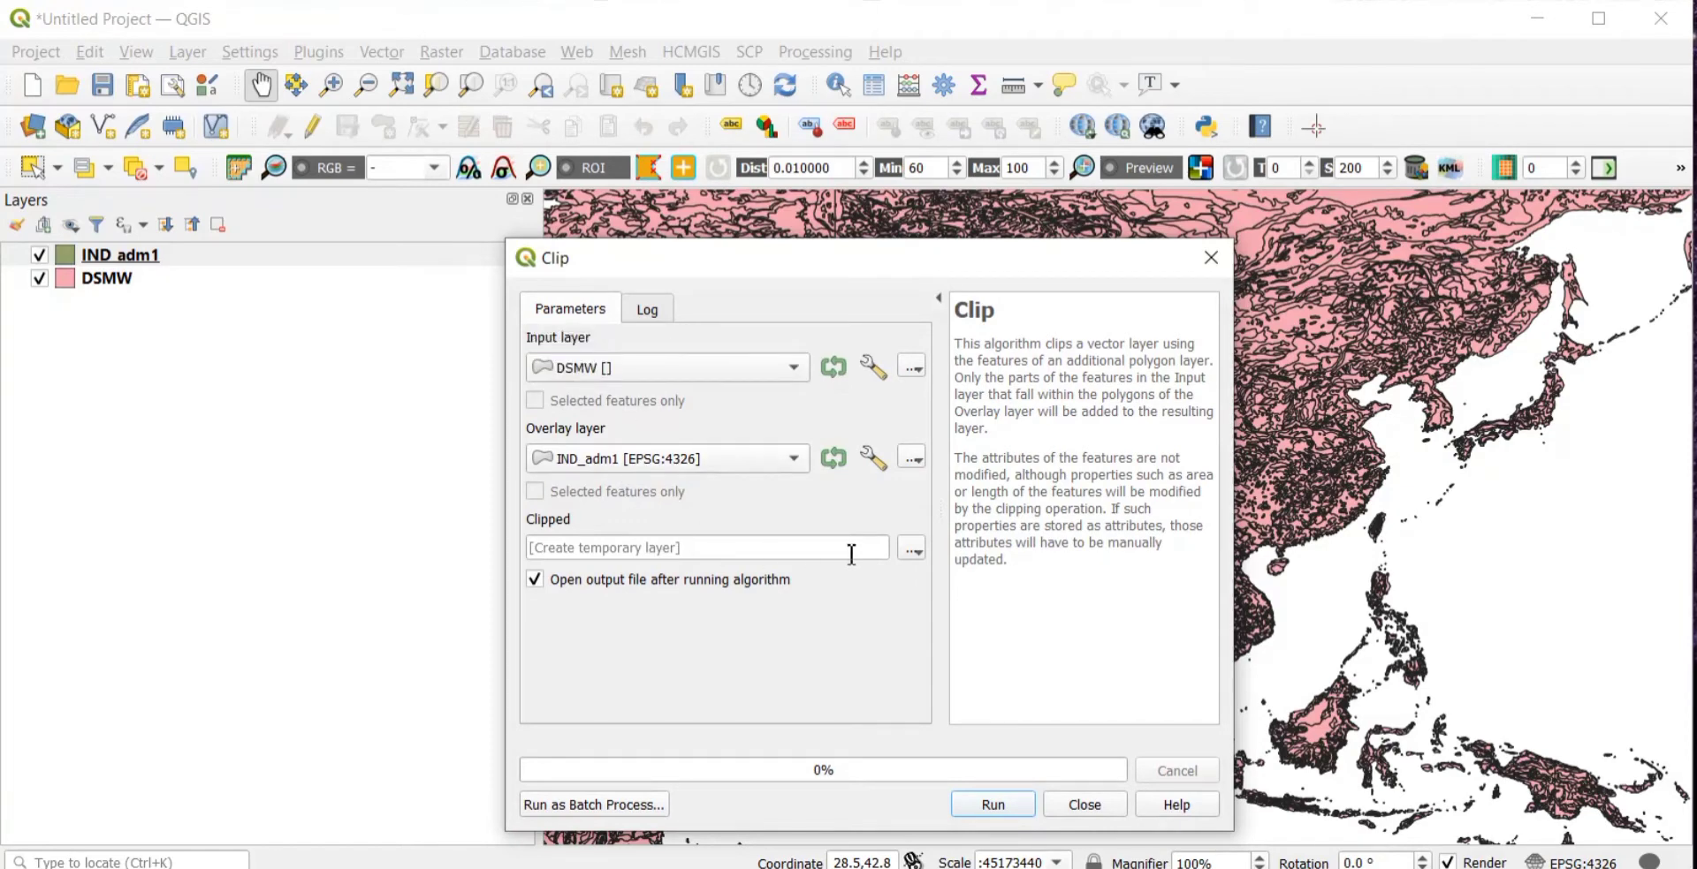
# - Run the clip into a temporary layer and hide the IND_adm1 and DSMW layers
pyautogui.click(913, 549)
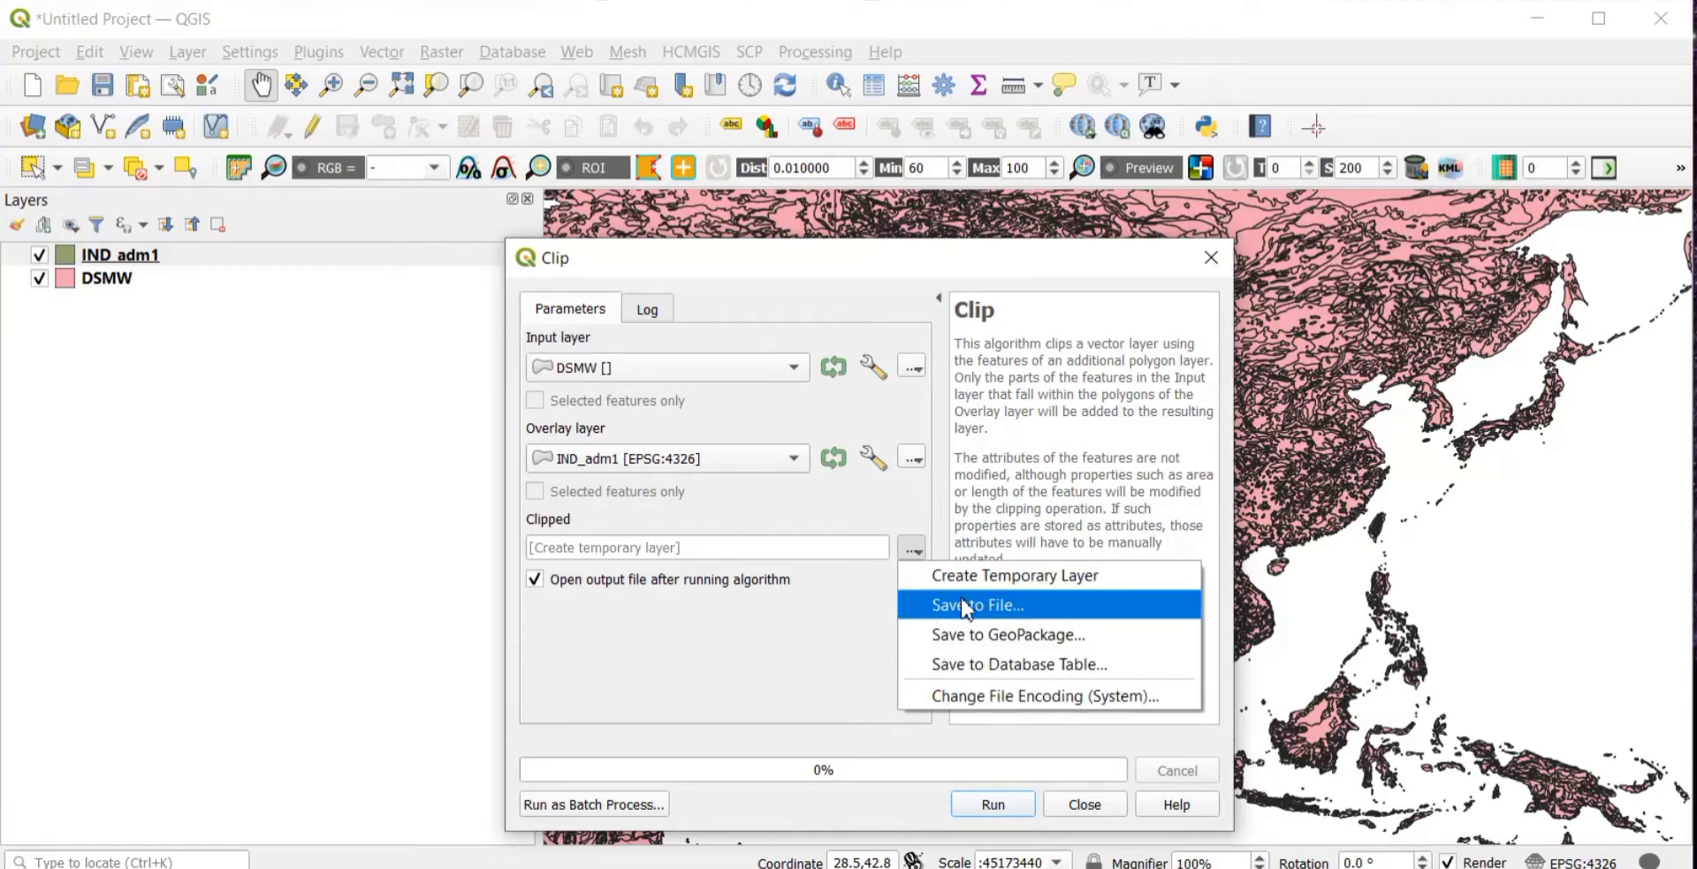
pyautogui.click(800, 634)
pyautogui.click(994, 805)
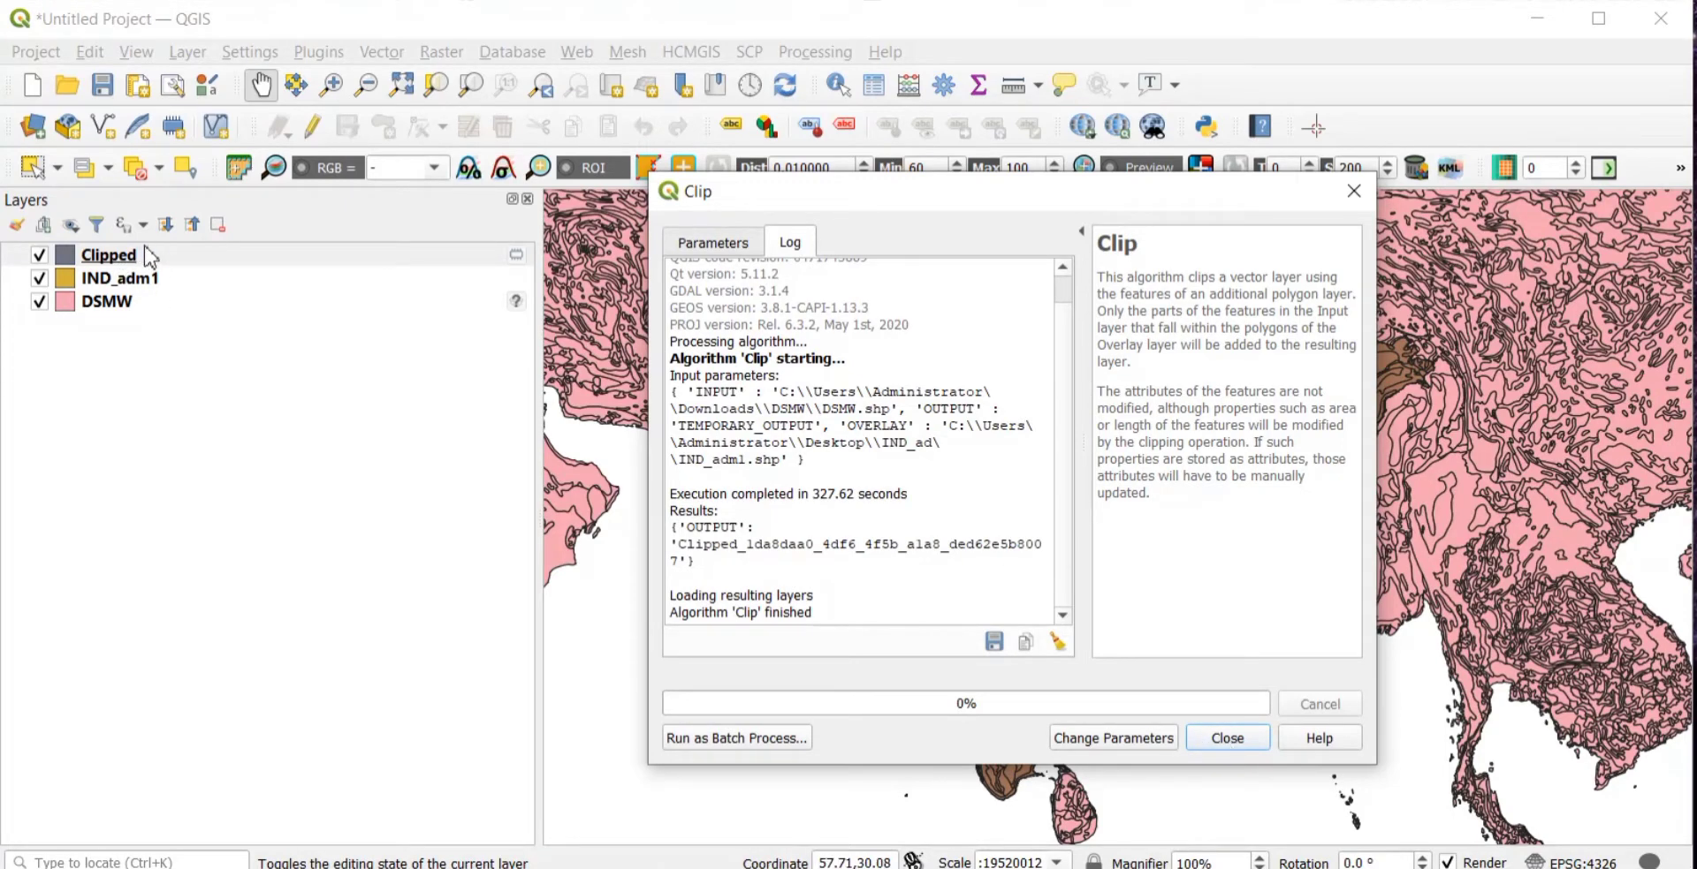
pyautogui.click(1230, 738)
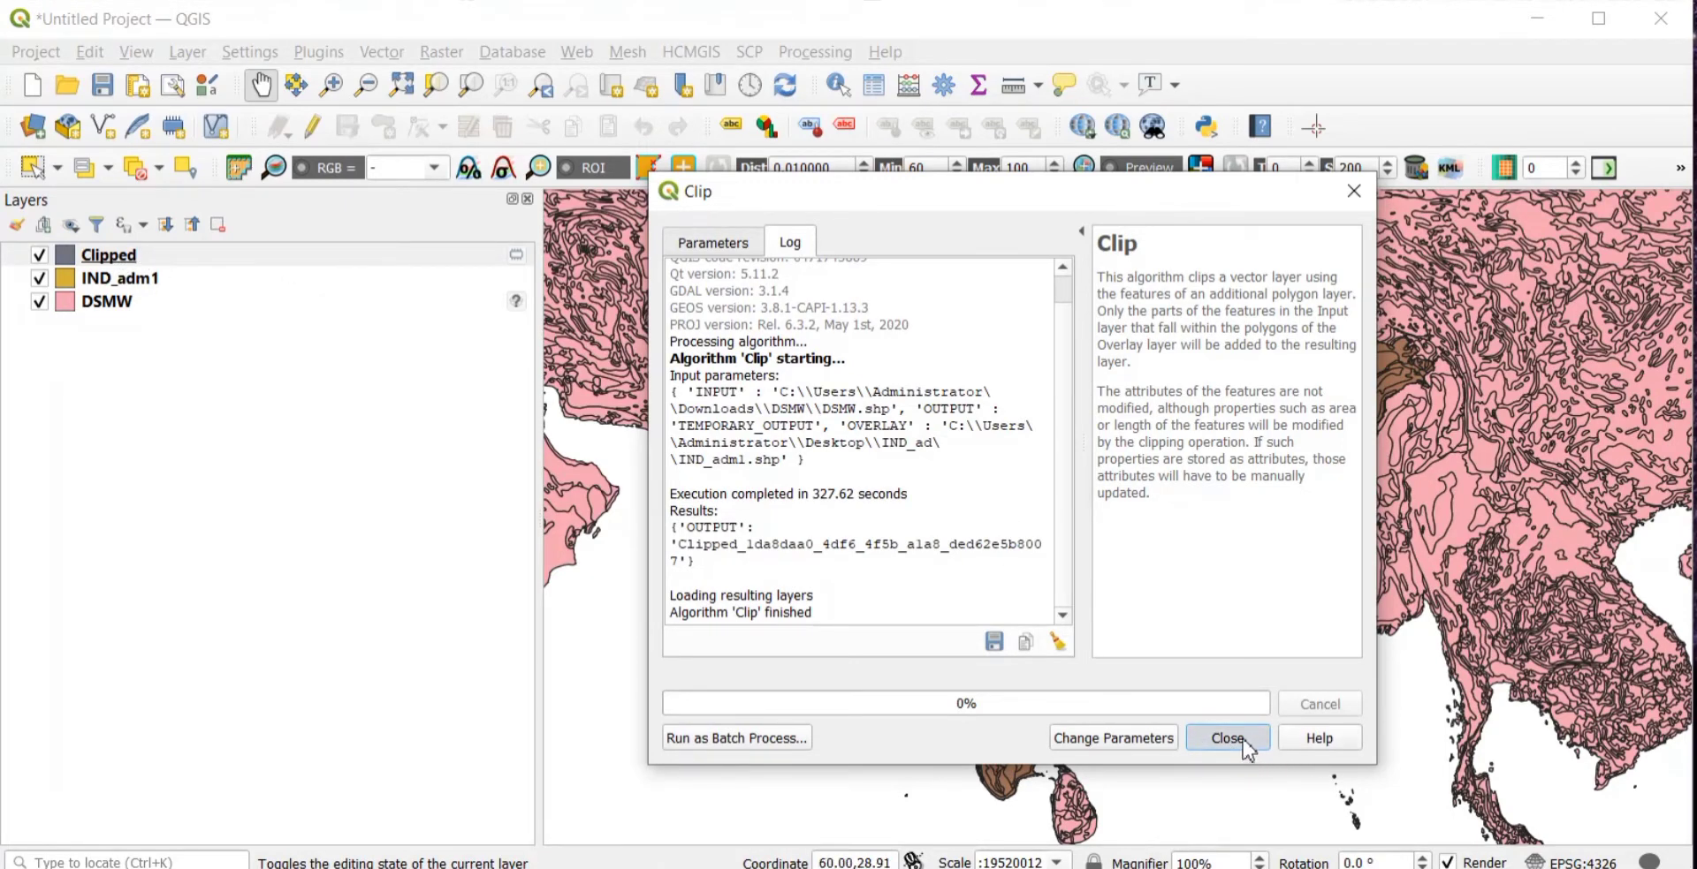
pyautogui.click(39, 279)
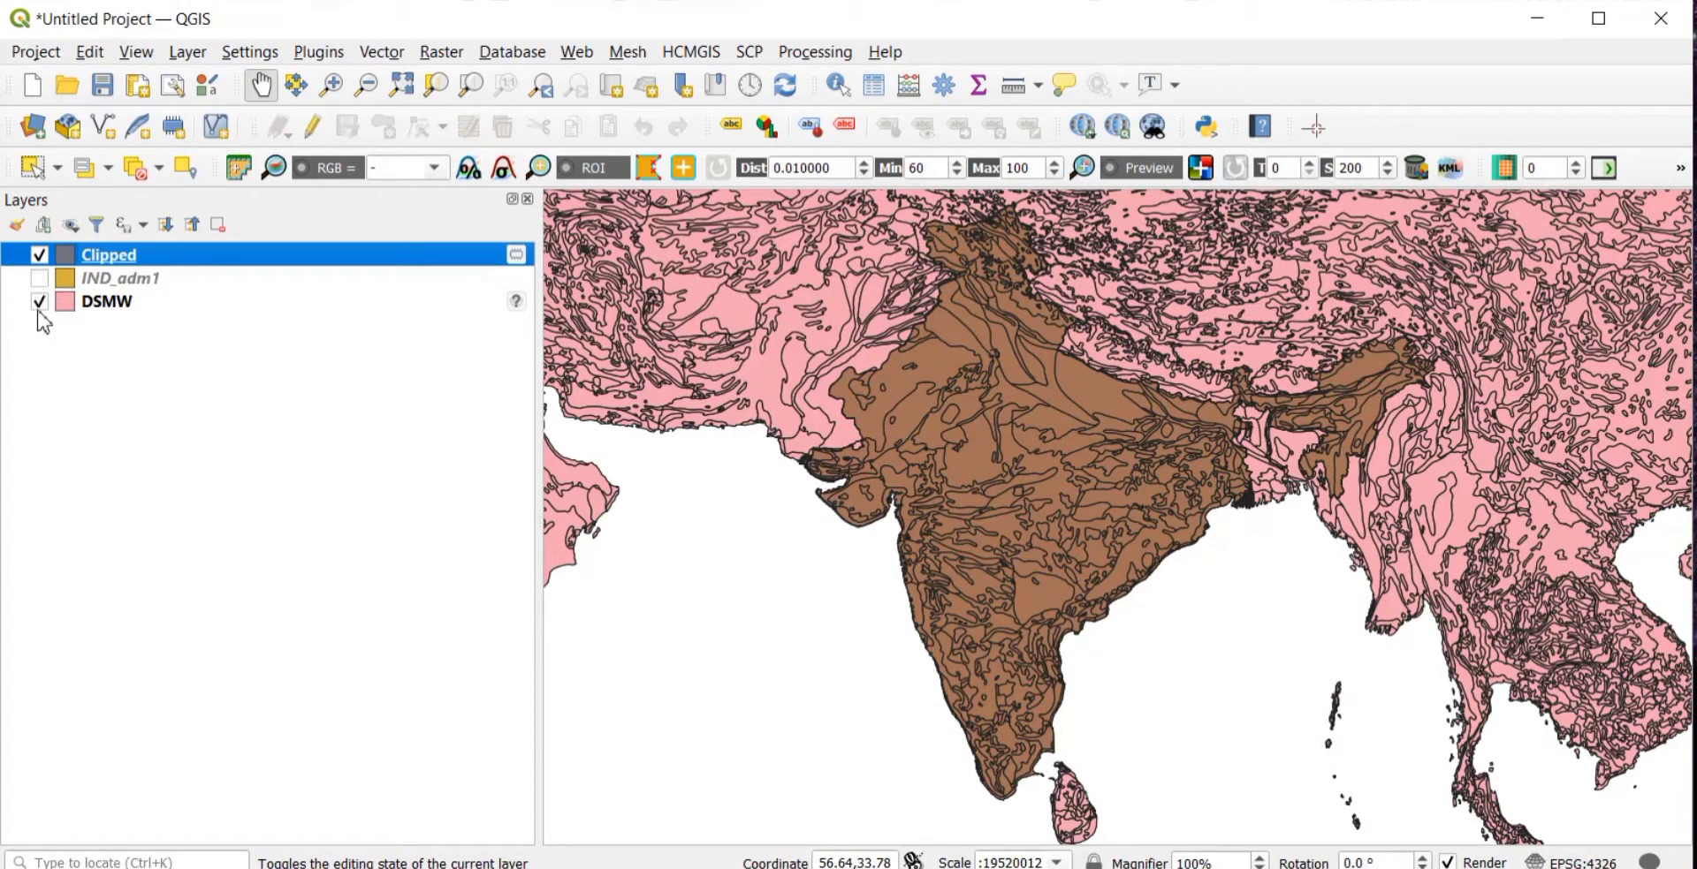
pyautogui.click(39, 302)
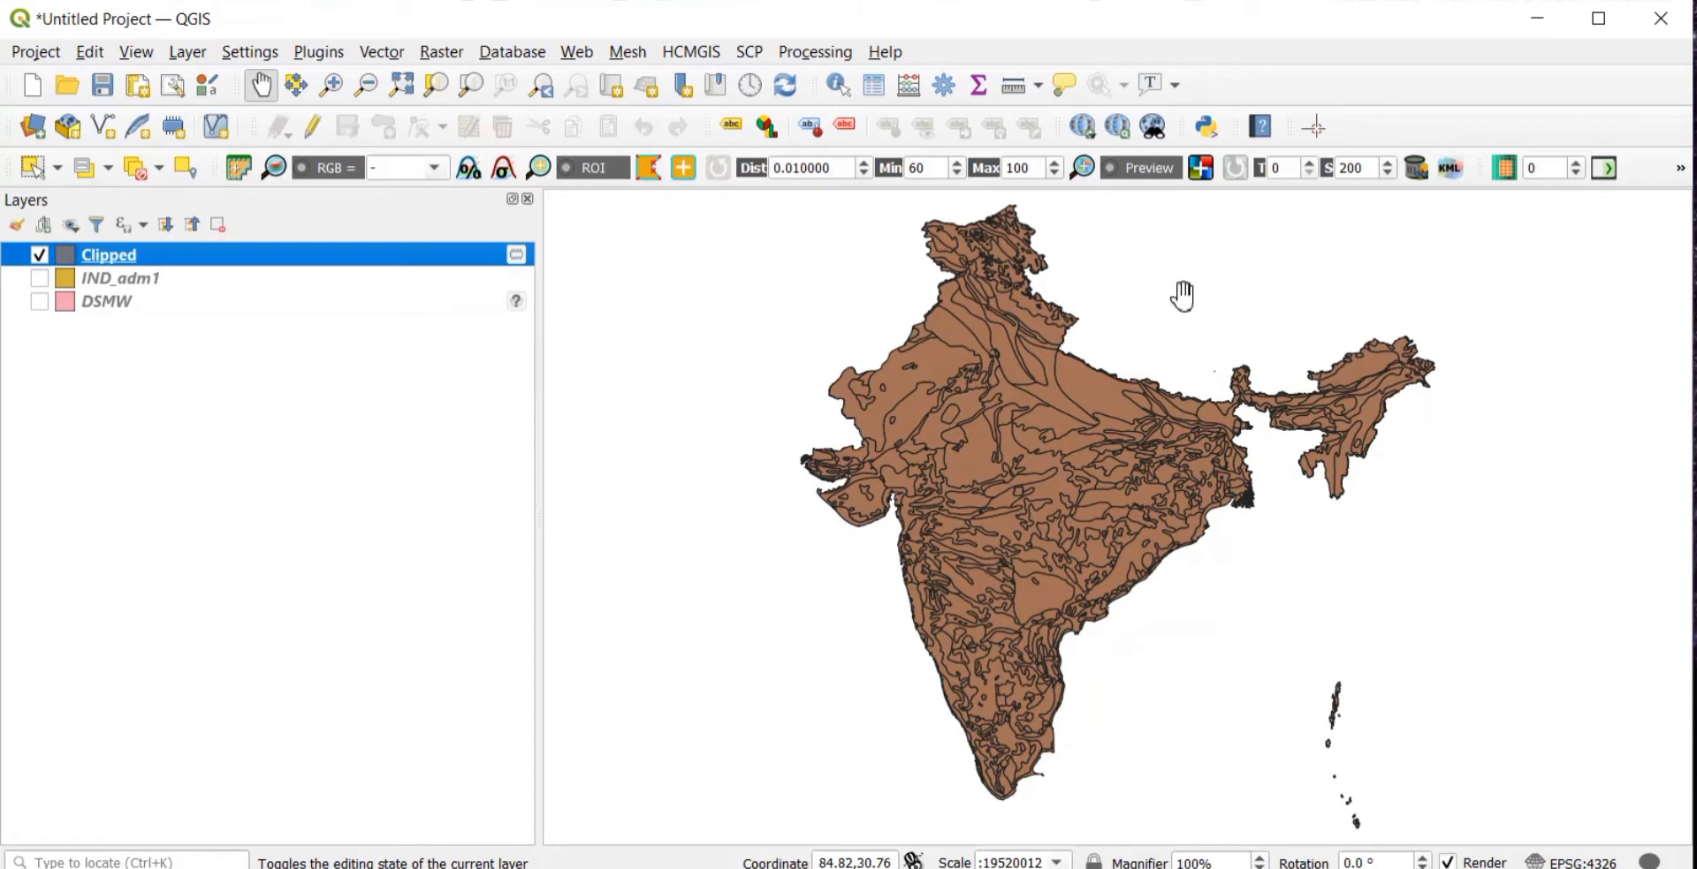
# - Examine the soil fields and records in the Clipped layer's attribute table
pyautogui.rightClick(241, 261)
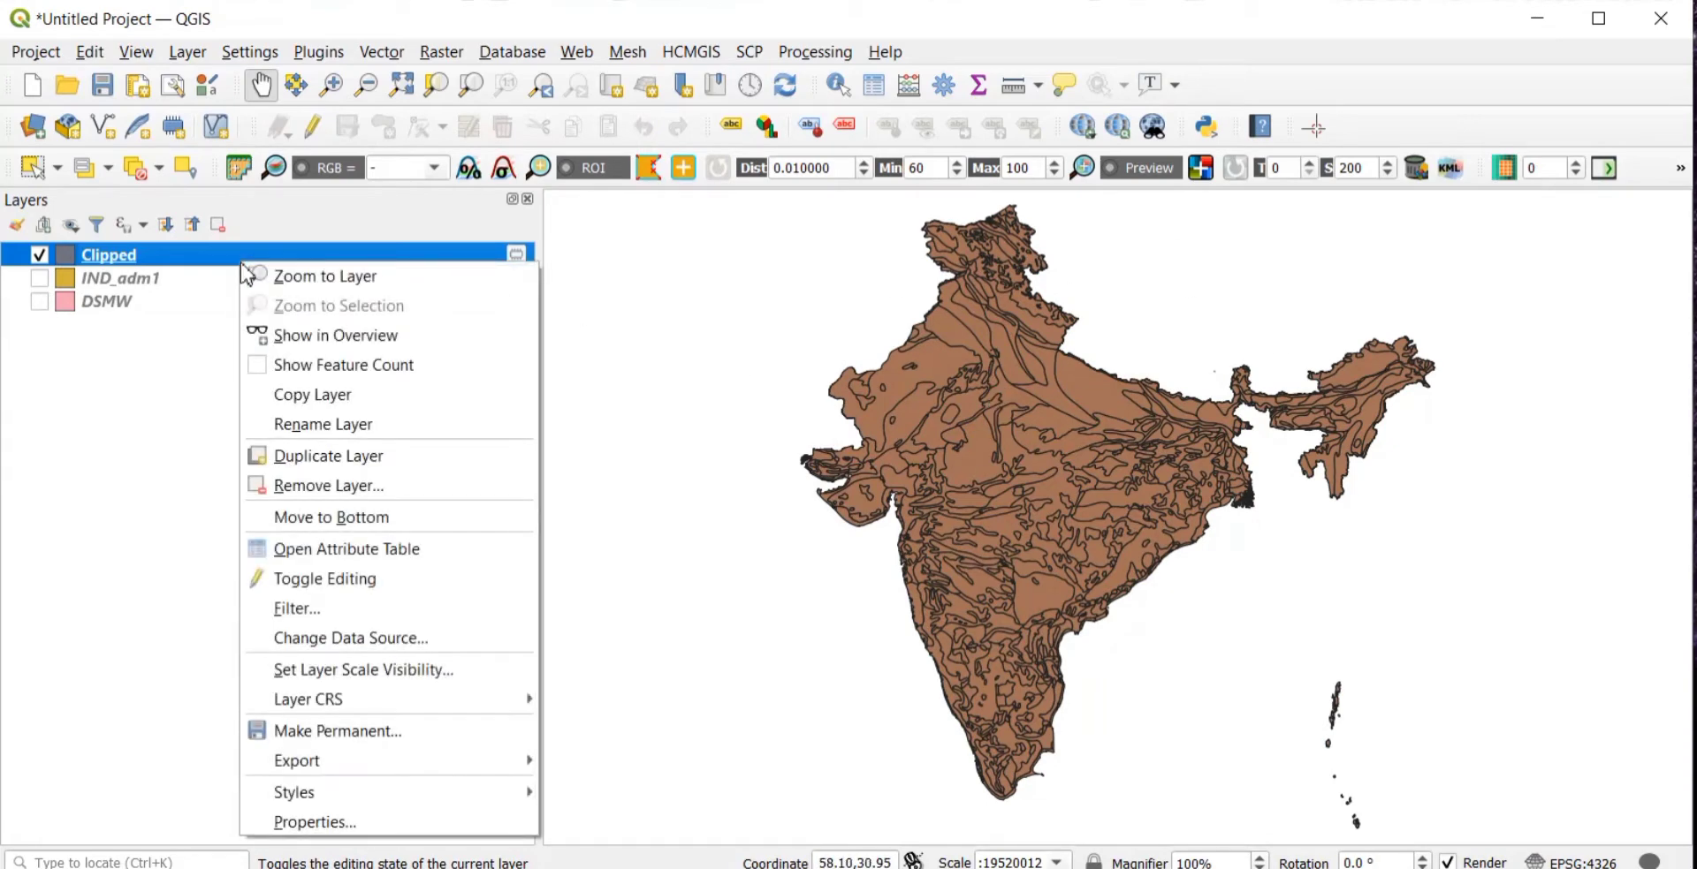
pyautogui.click(375, 550)
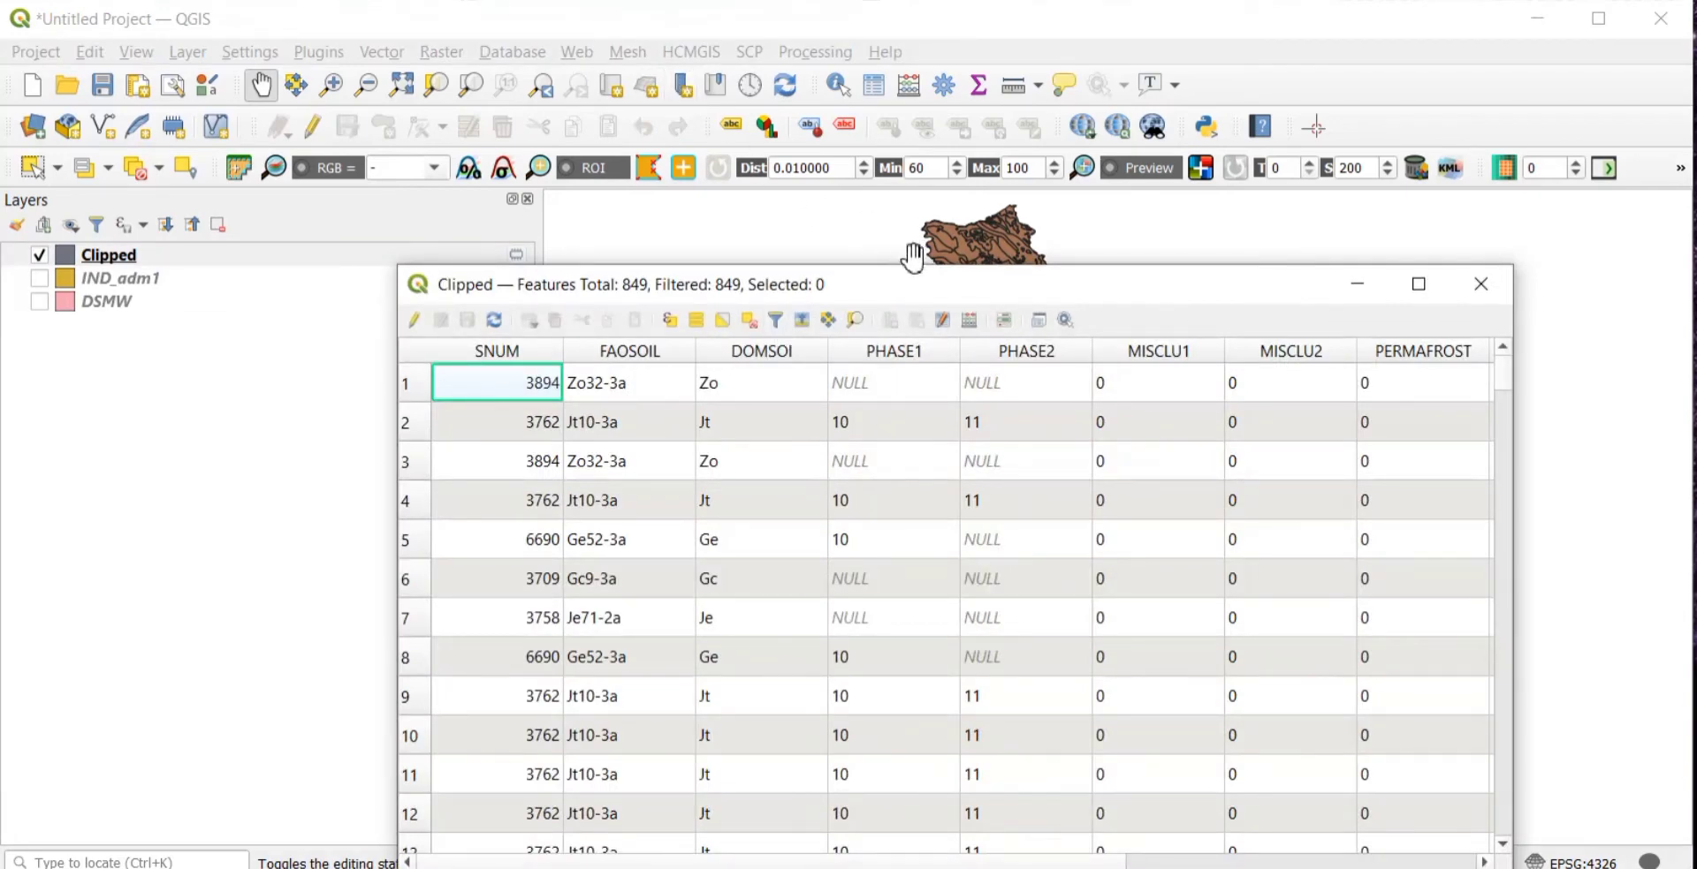
pyautogui.moveTo(916, 287); pyautogui.dragTo(860, 60)
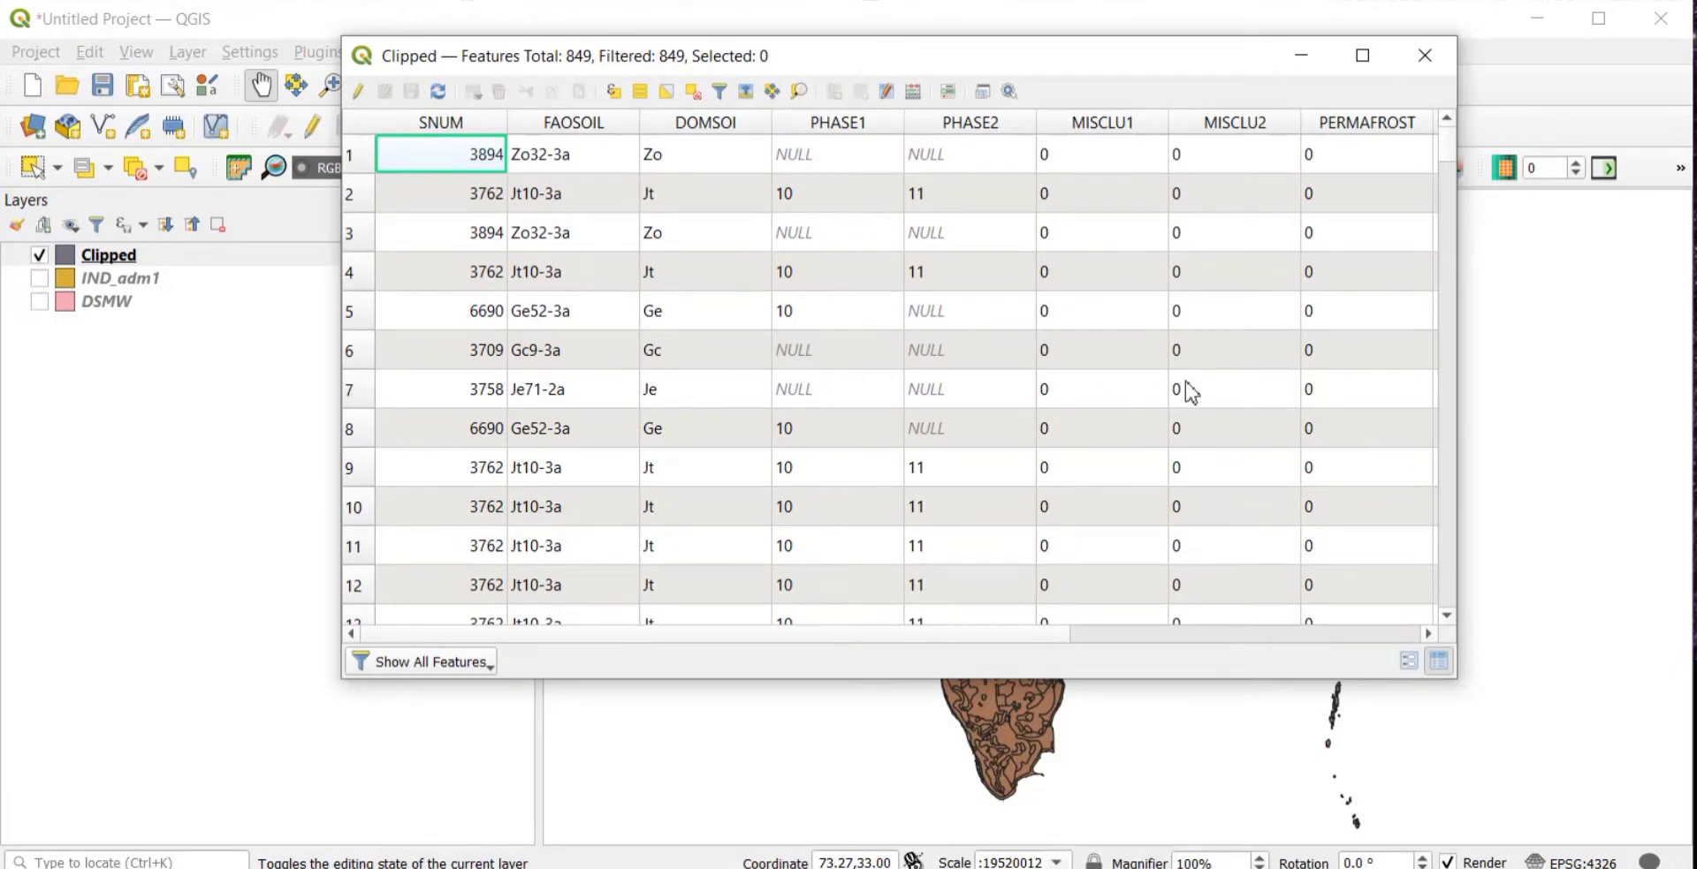
pyautogui.scroll(-20, 1189, 391)
pyautogui.scroll(20, 1190, 391)
pyautogui.click(1323, 55)
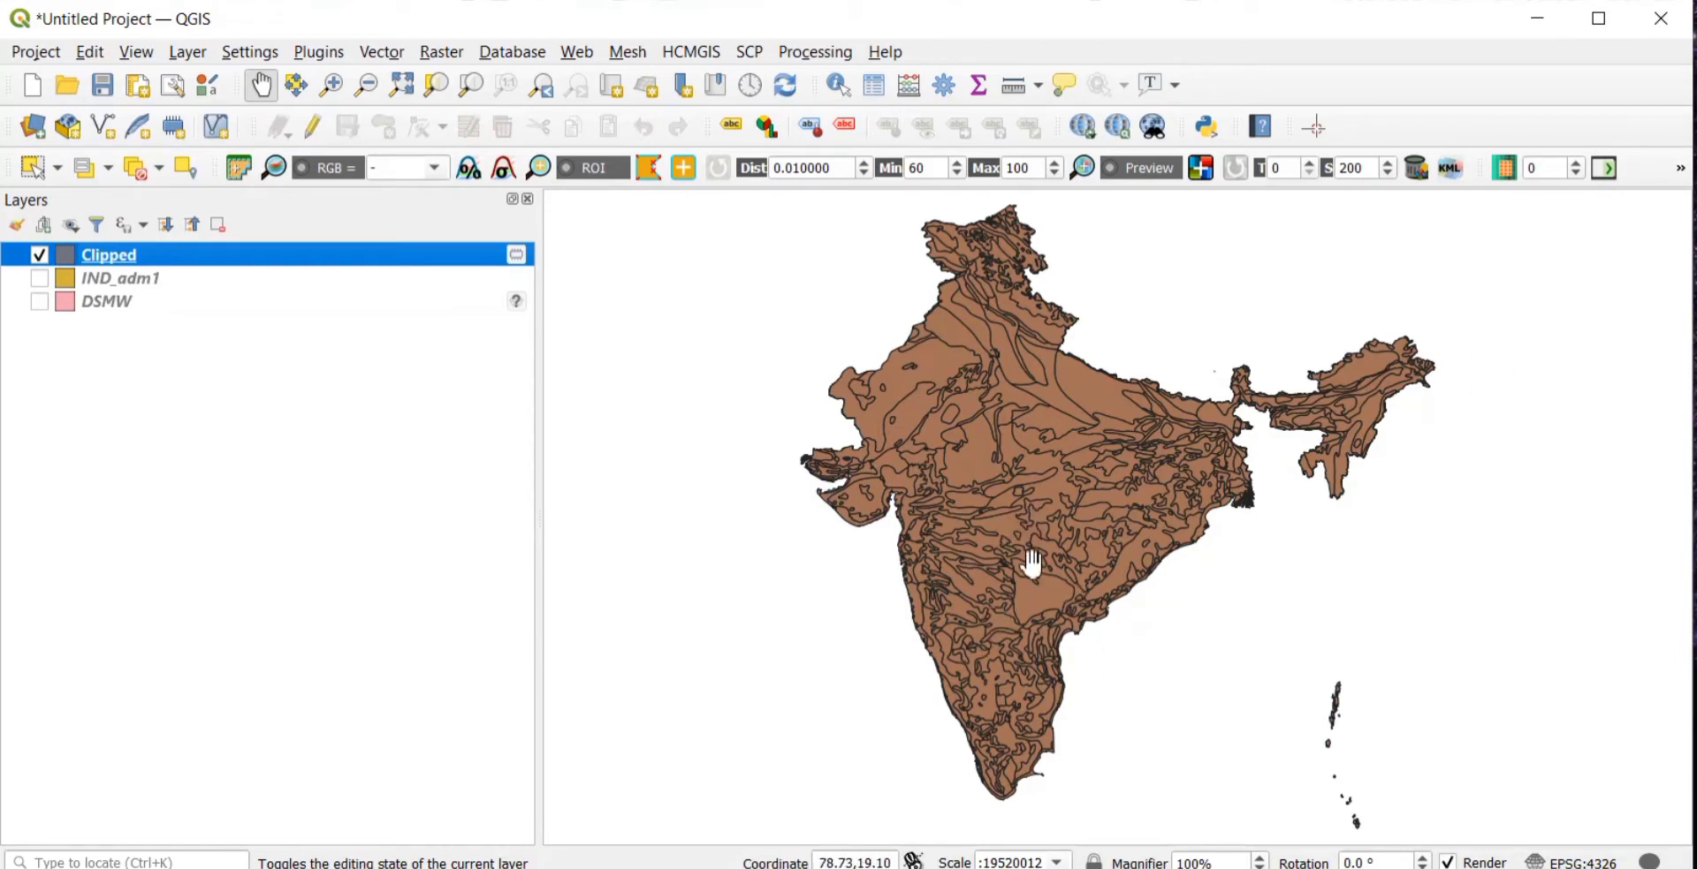
# - Set the Clipped layer's symbology to Categorized with DOMSOI as the value field
pyautogui.rightClick(290, 262)
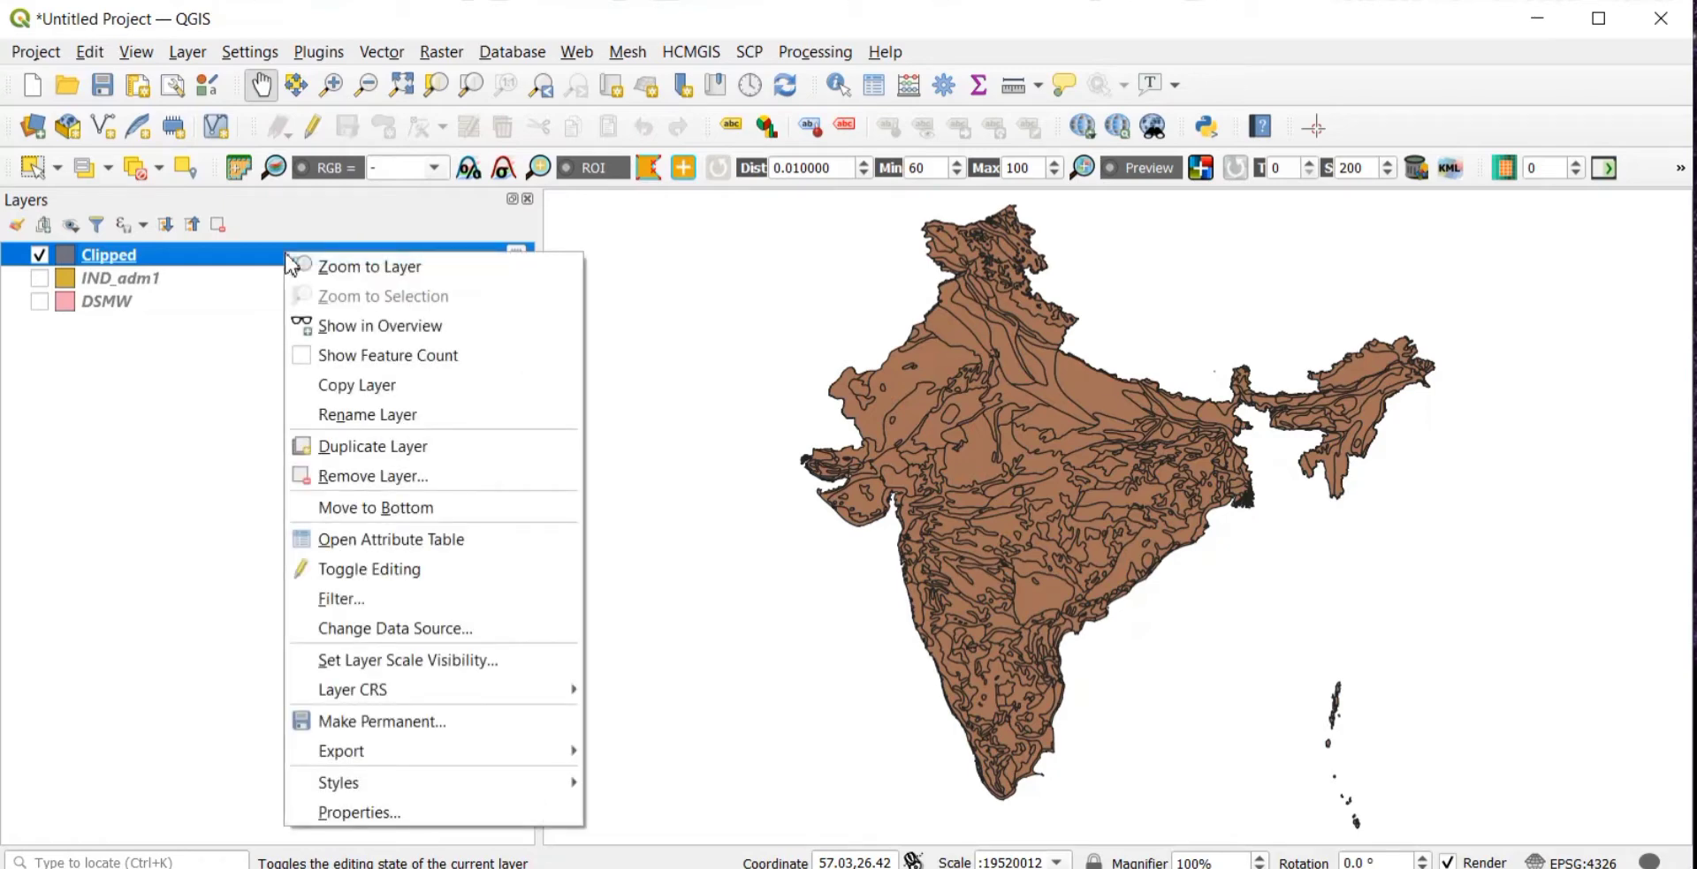
pyautogui.click(425, 817)
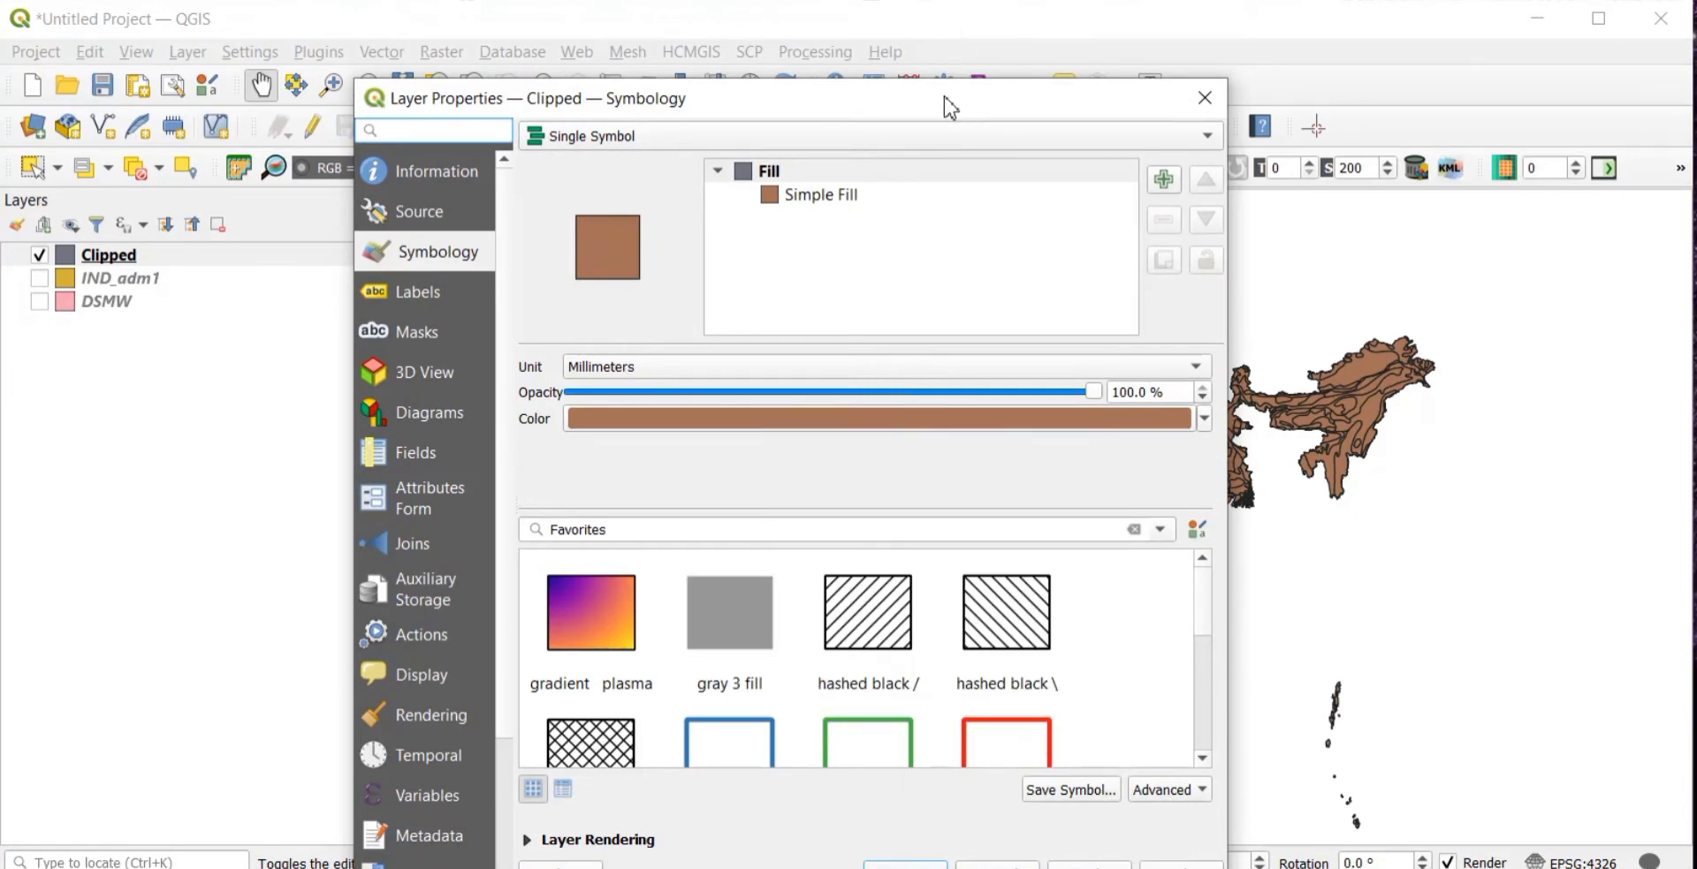
pyautogui.click(942, 142)
pyautogui.press('Escape')
pyautogui.click(677, 140)
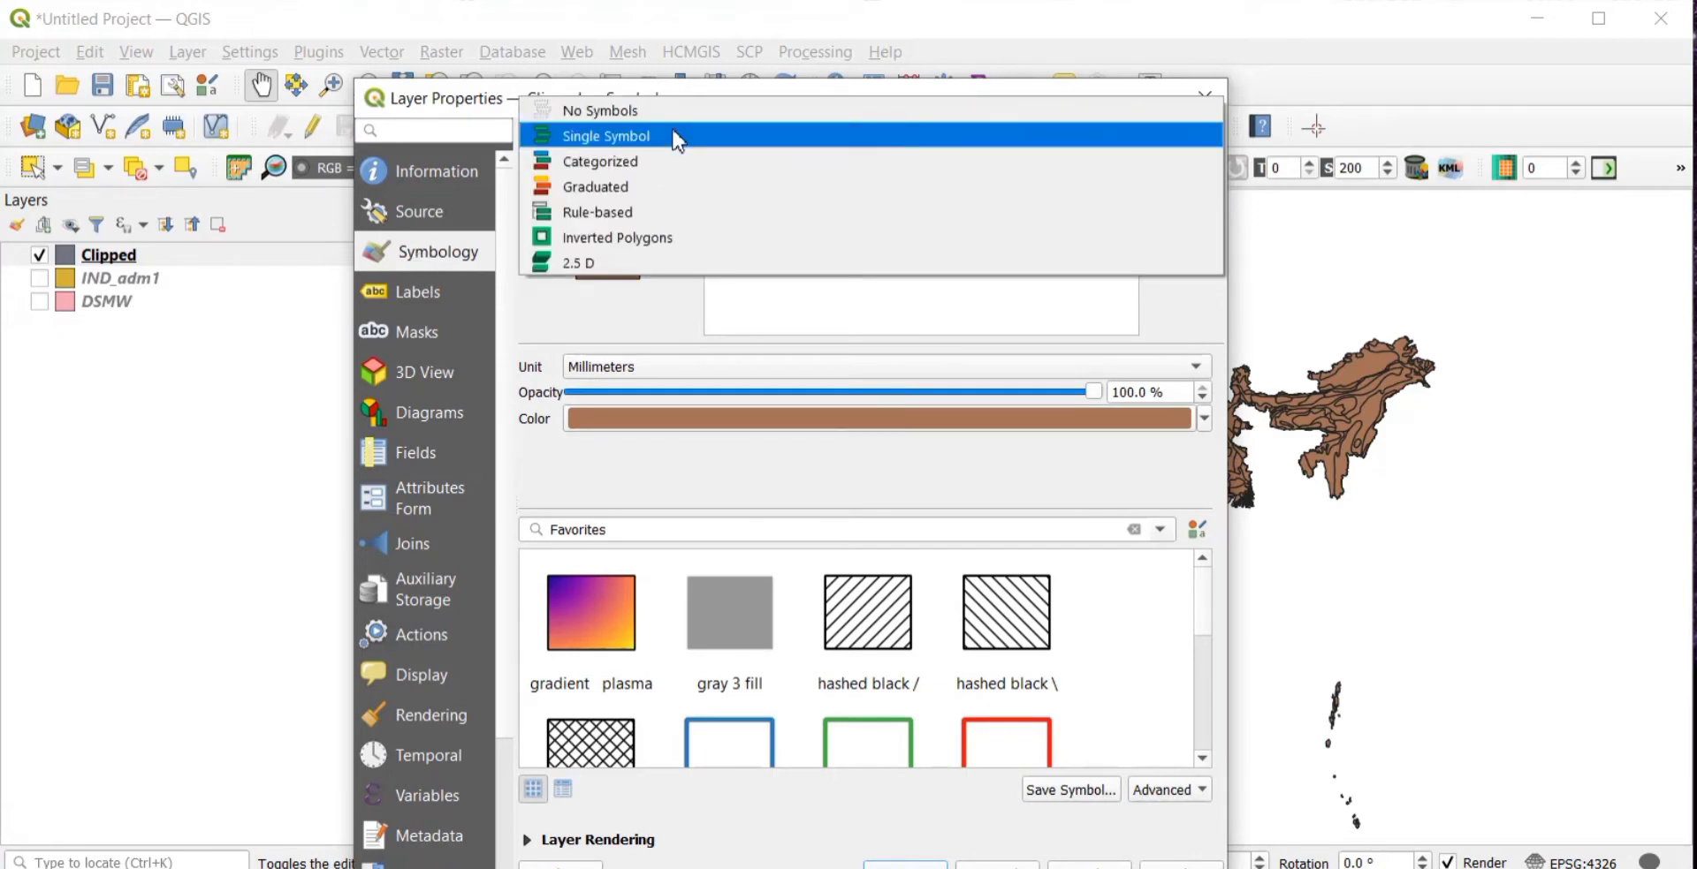
pyautogui.click(661, 163)
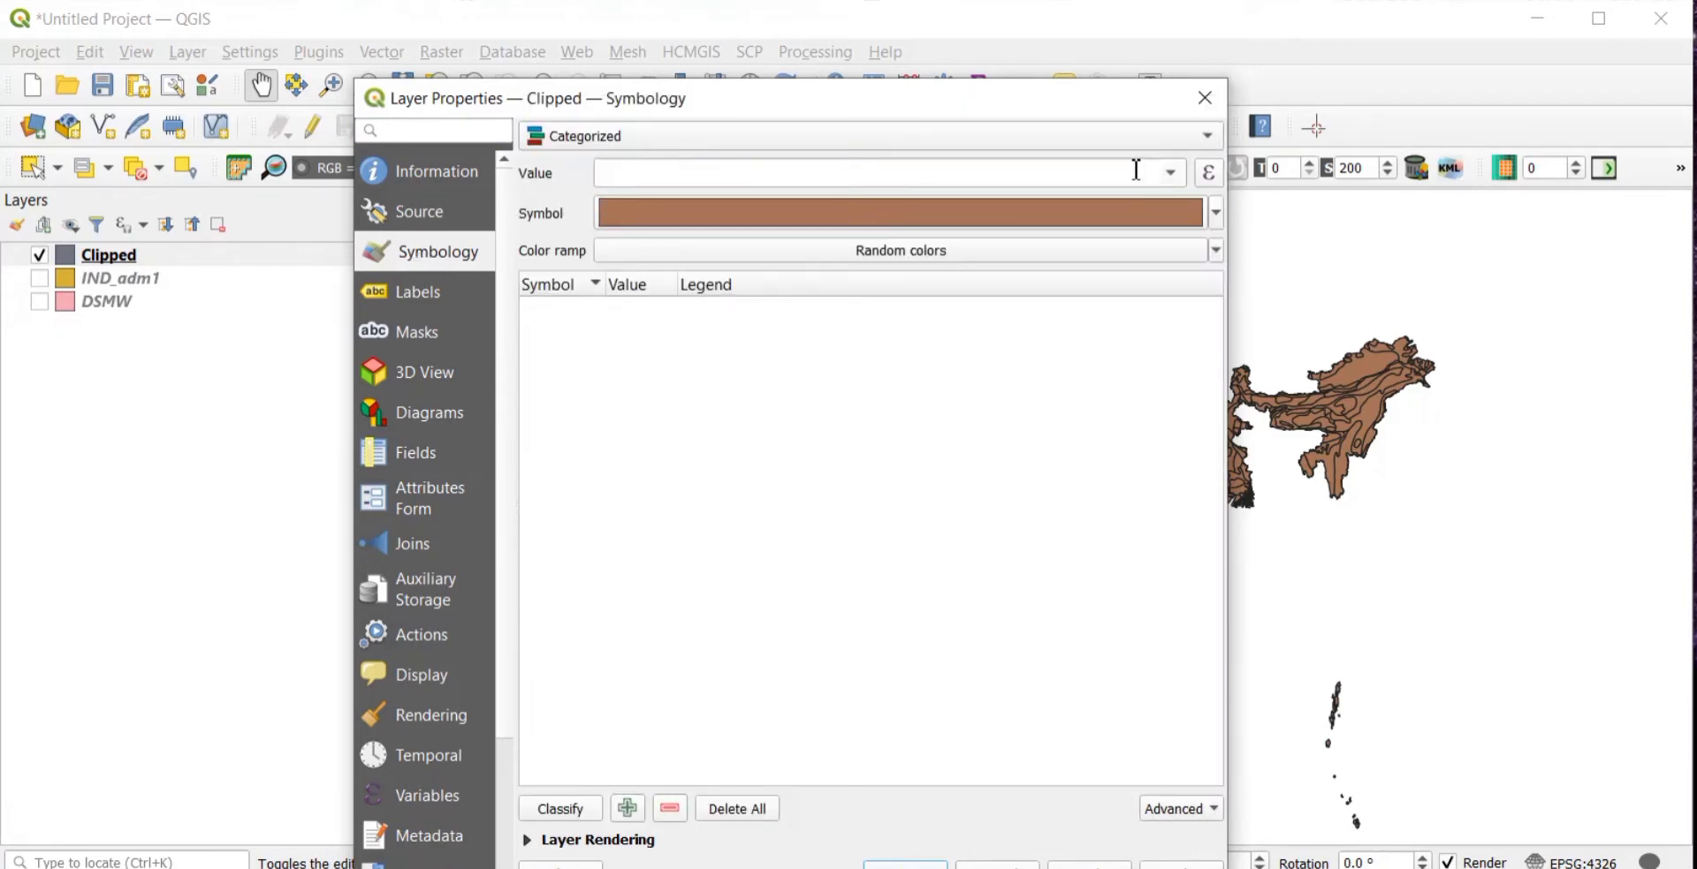
pyautogui.click(1171, 173)
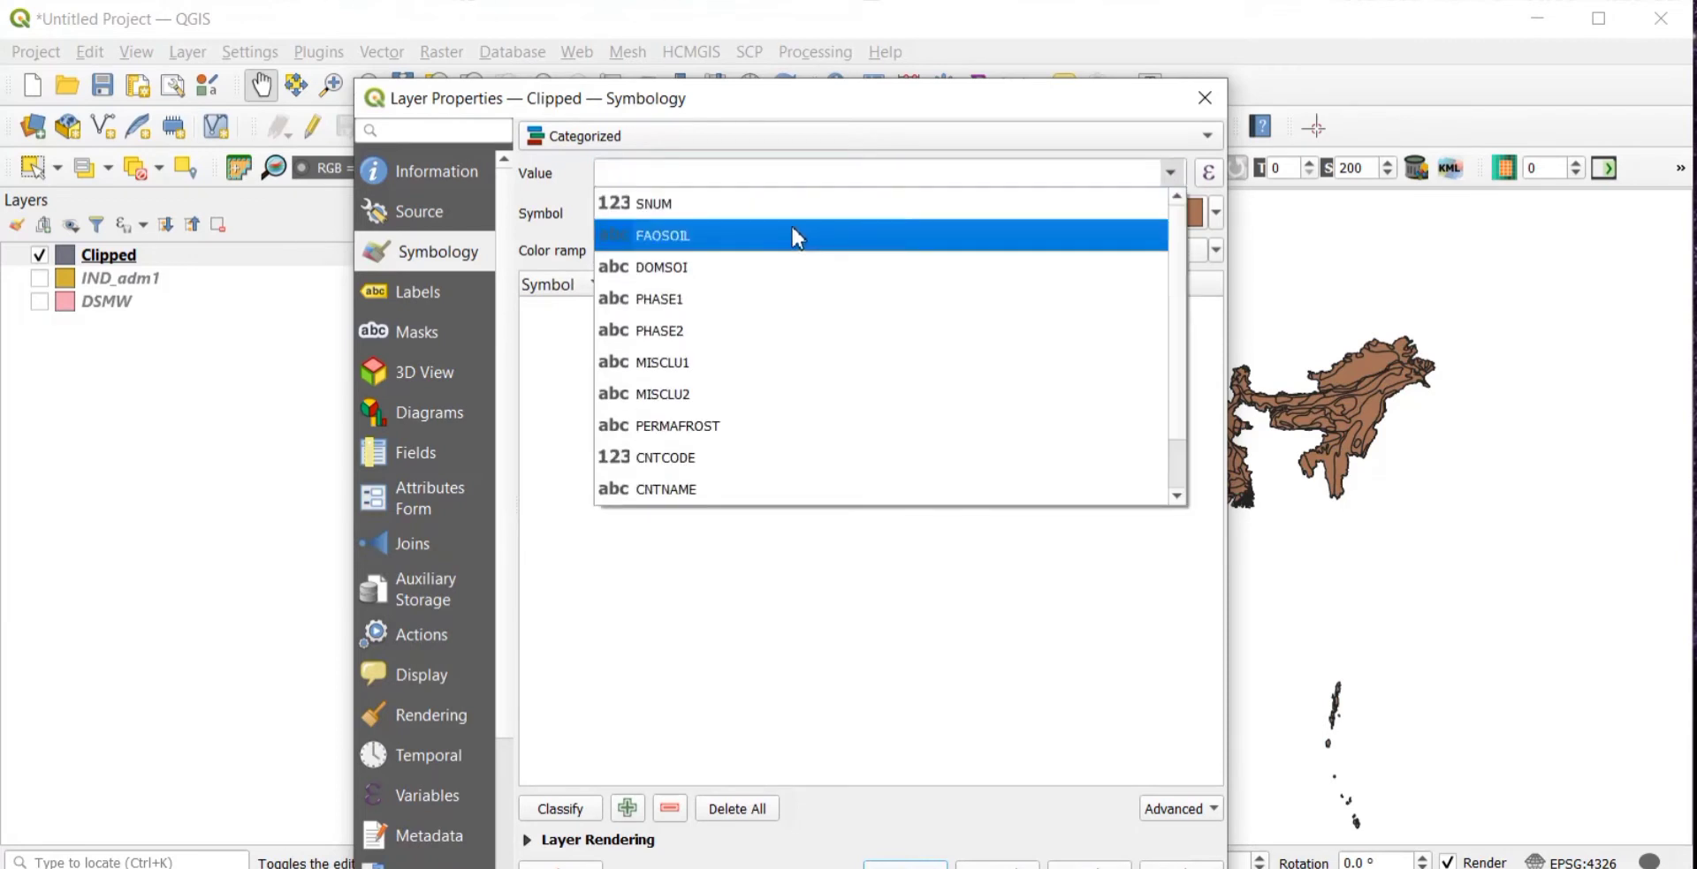
pyautogui.click(735, 267)
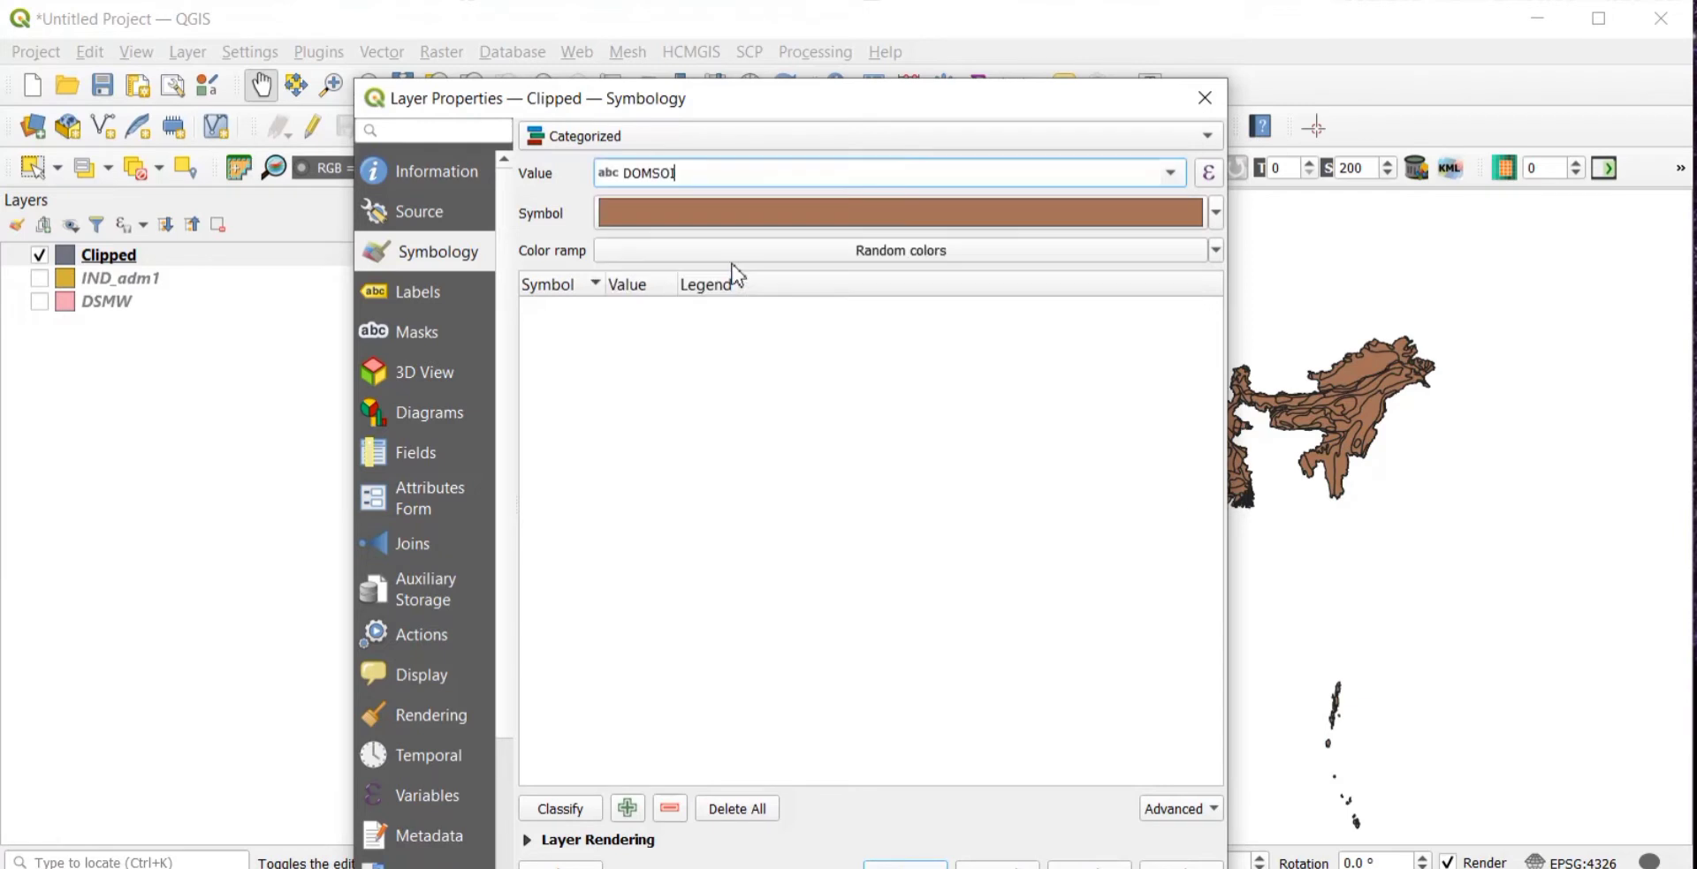
# - Try FAOSOIL as the category value field and switch back to DOMSOI
pyautogui.click(1181, 175)
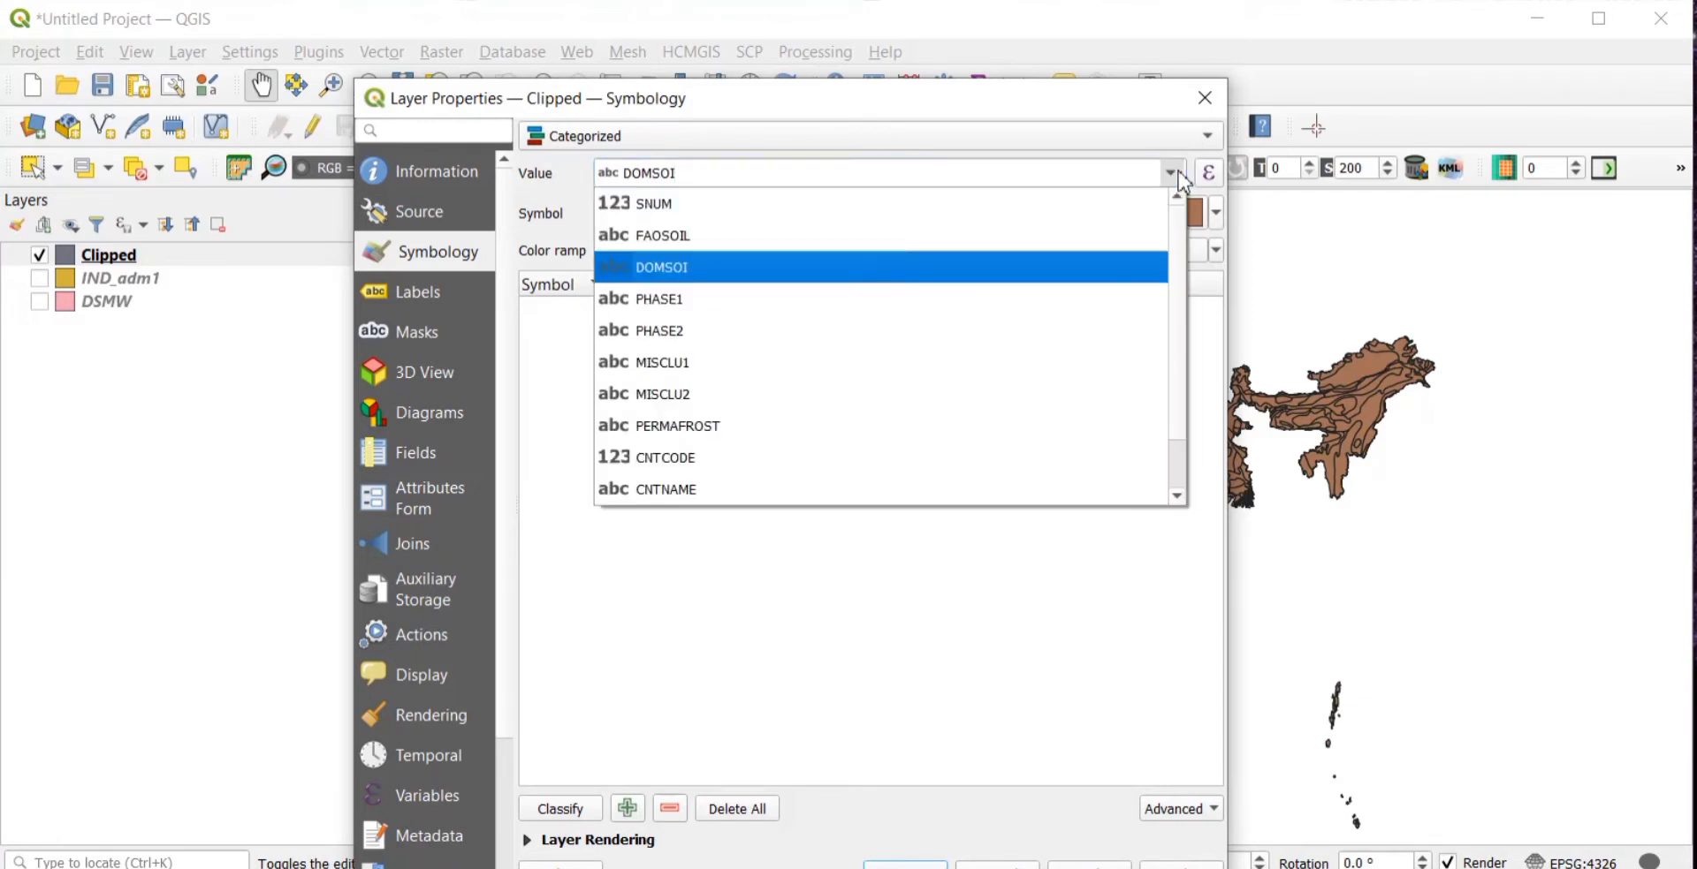
pyautogui.click(842, 239)
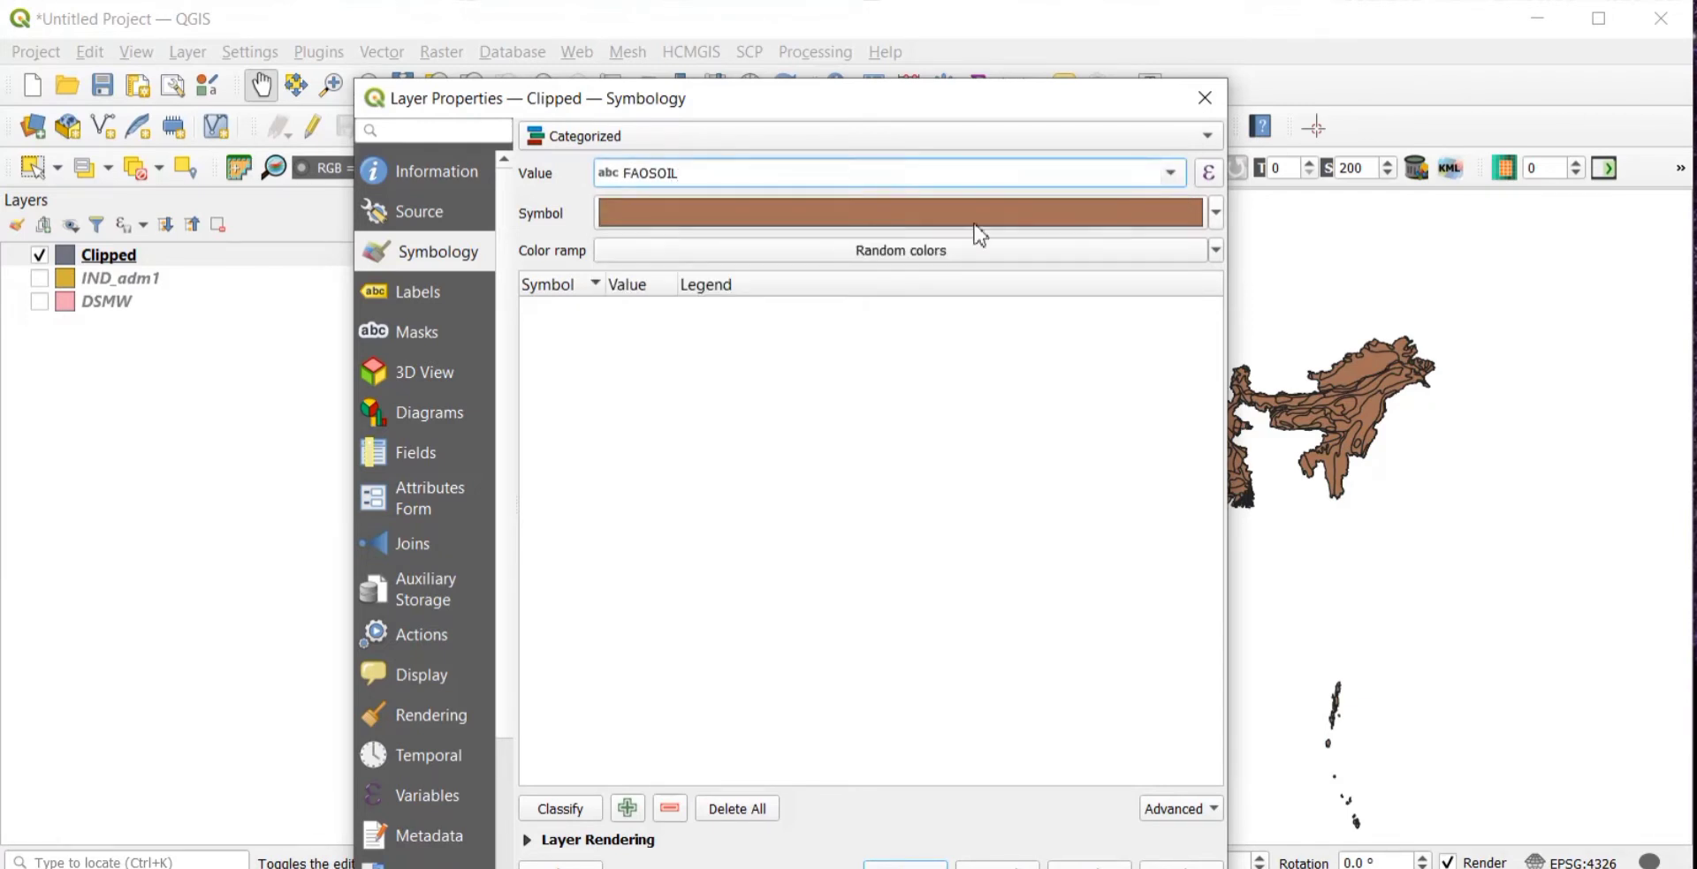
pyautogui.click(1180, 182)
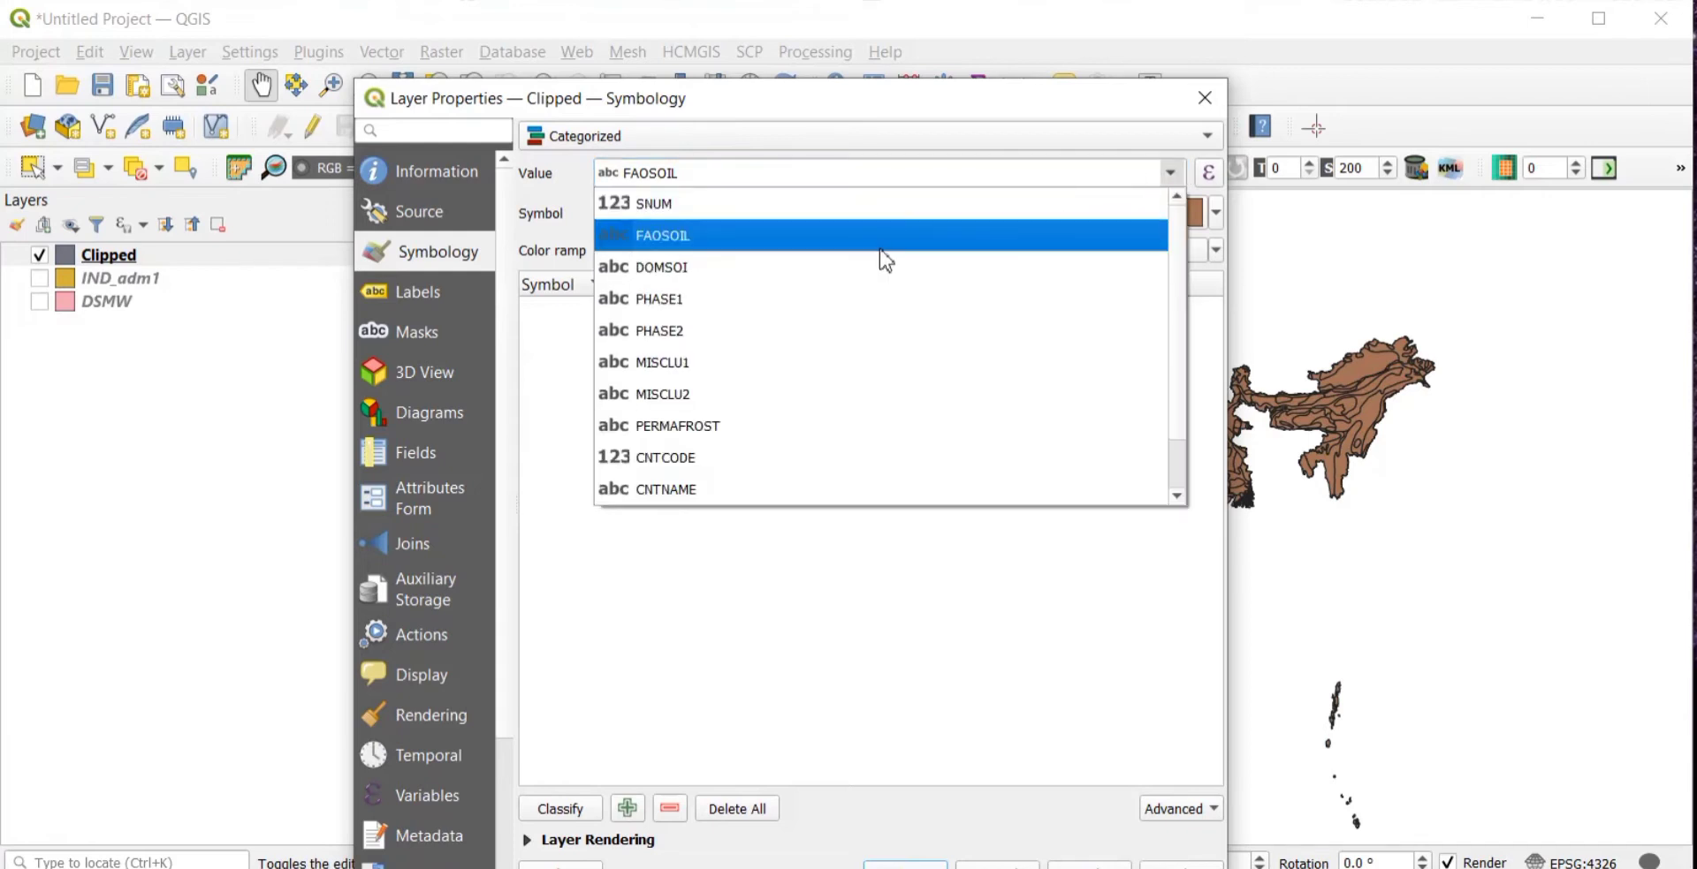
pyautogui.click(866, 277)
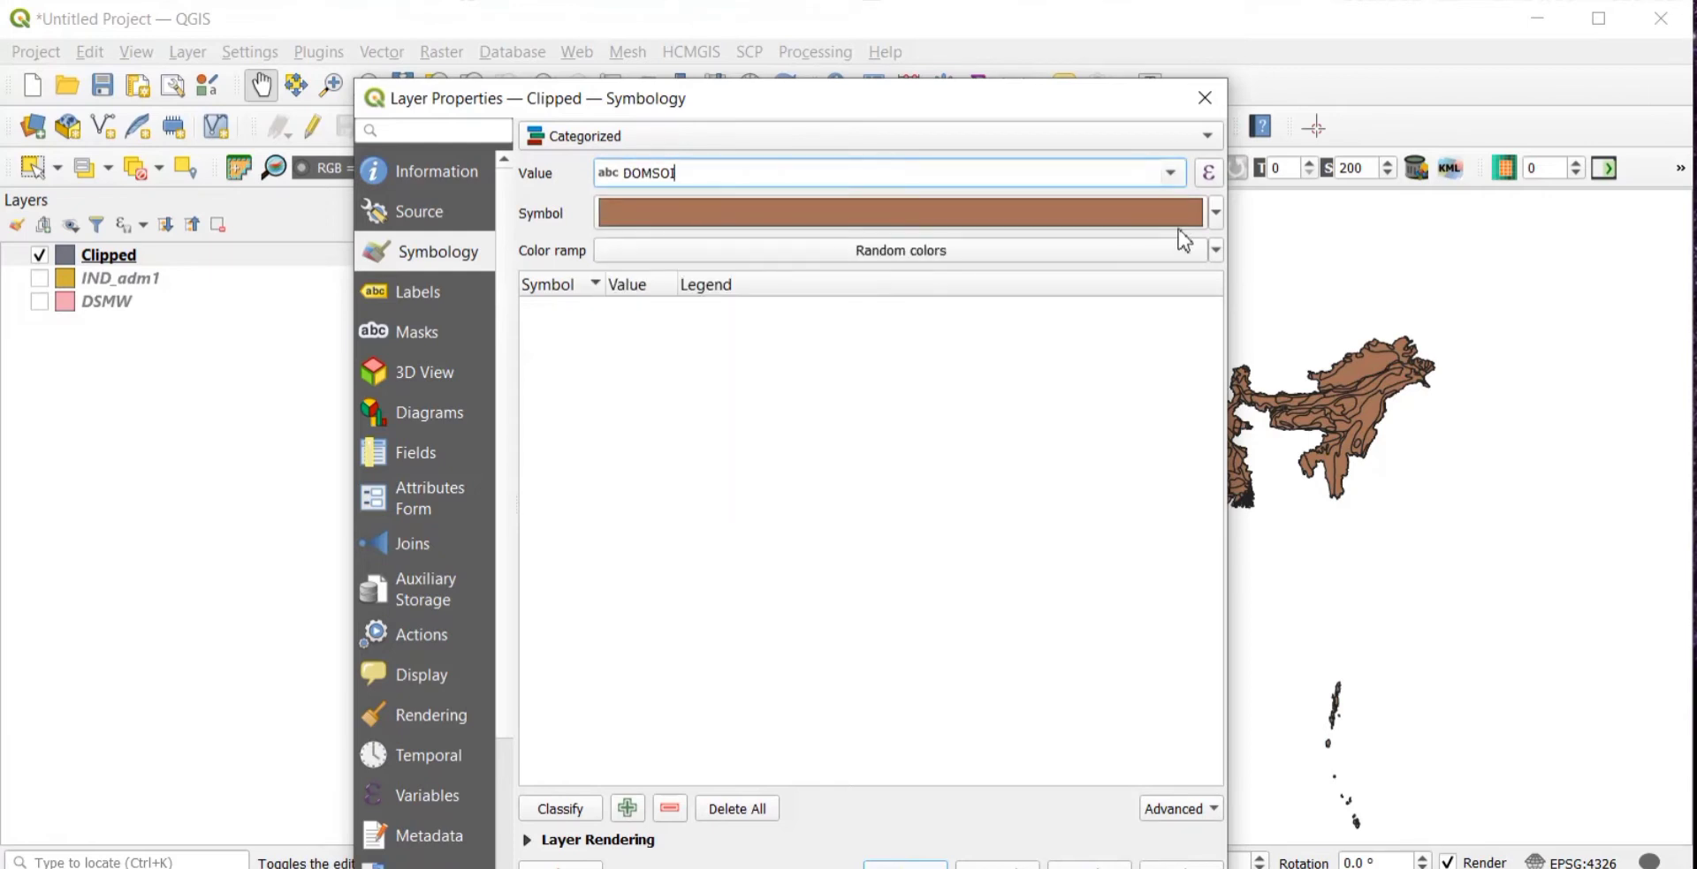
# - Set the category symbol's color to green and the color ramp to Spectral
pyautogui.click(1217, 213)
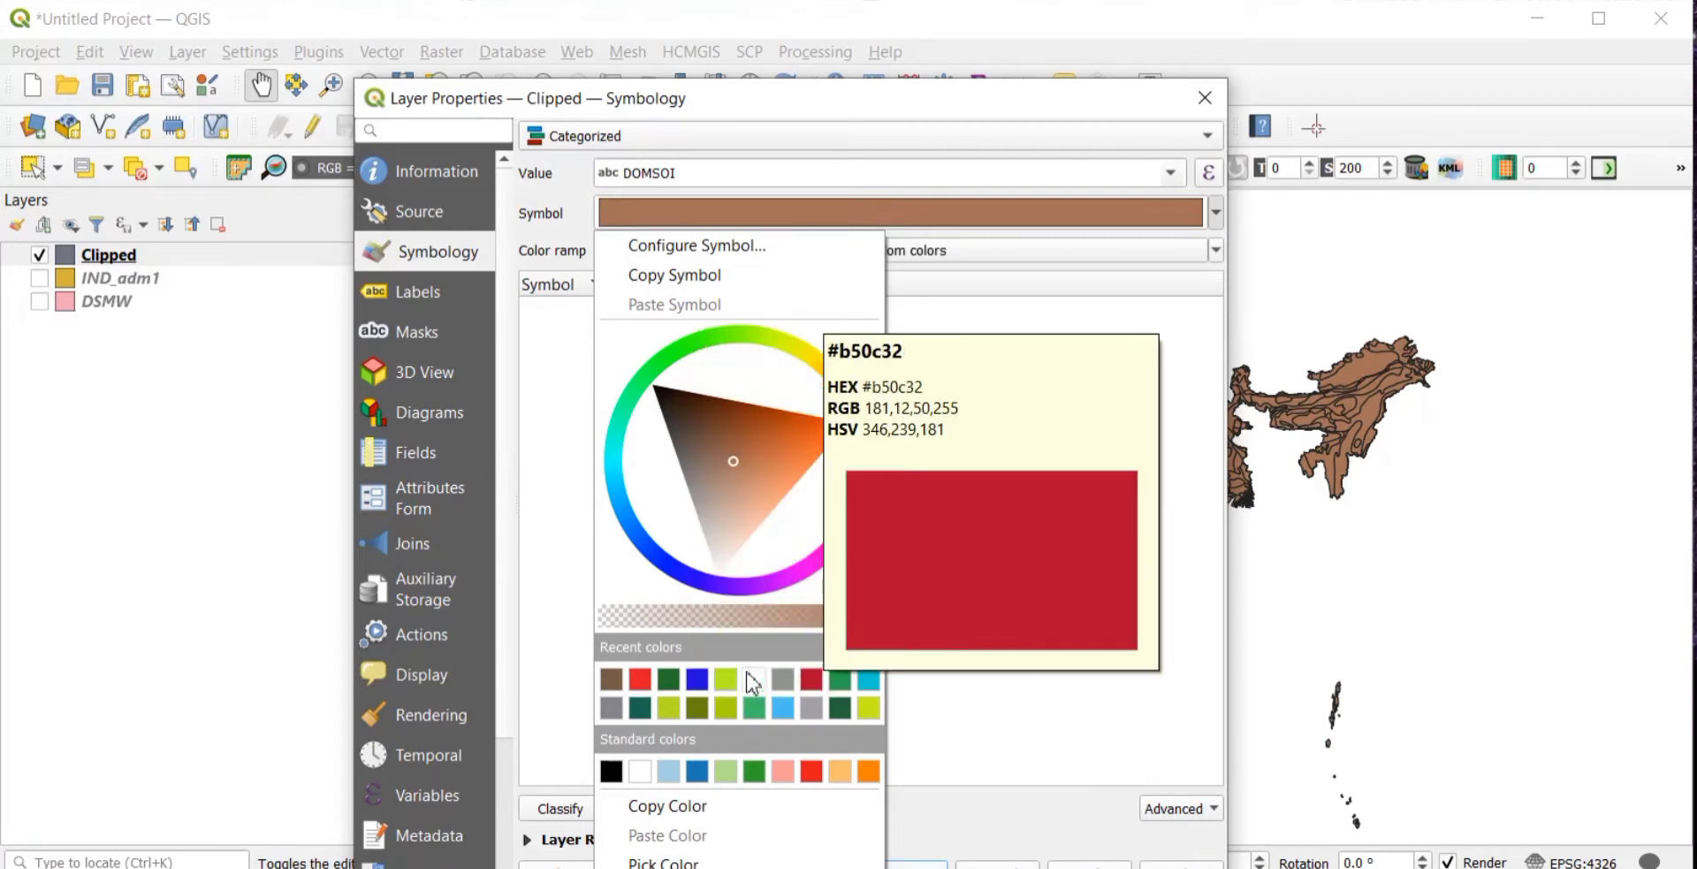
pyautogui.click(840, 688)
pyautogui.click(1217, 253)
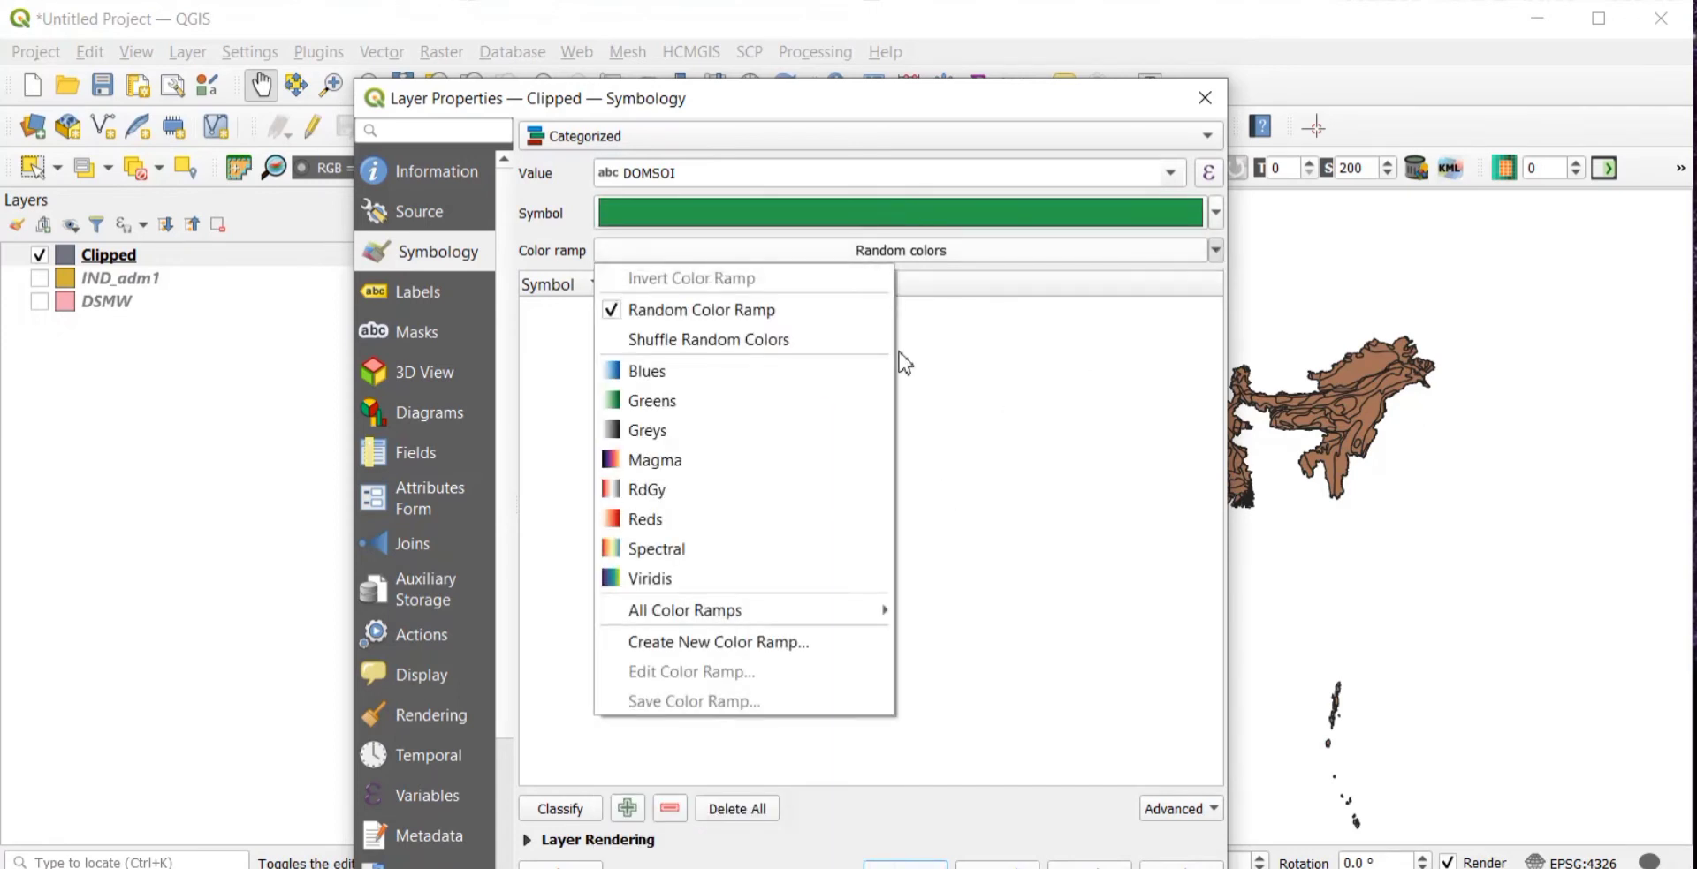
pyautogui.click(645, 550)
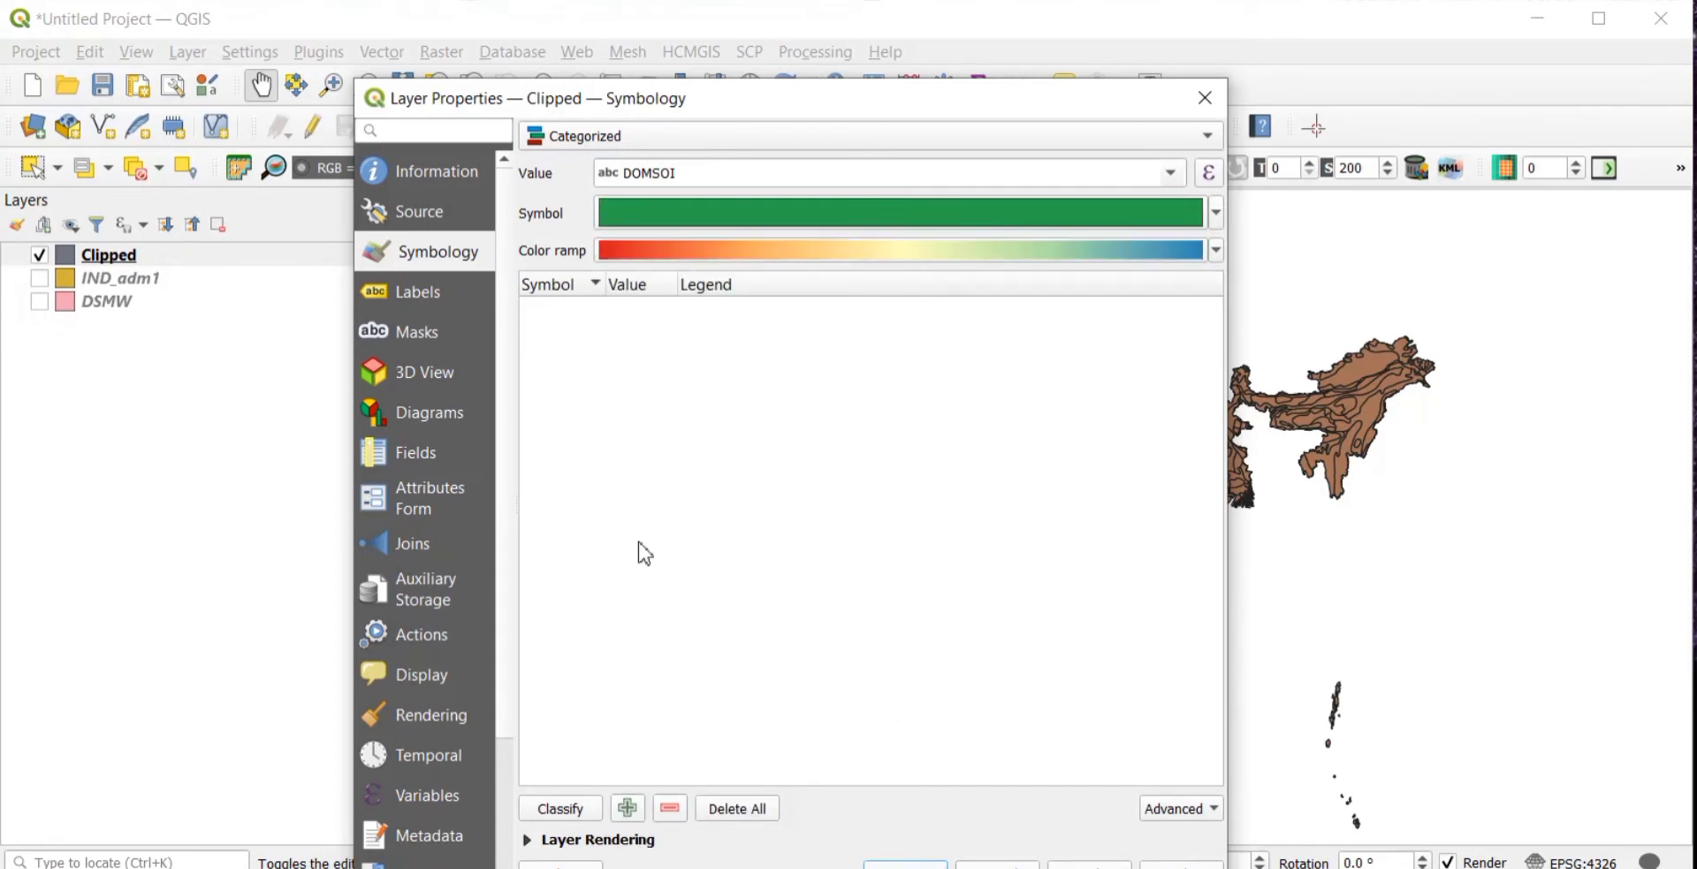
# - Classify the Clipped layer into its DOMSOI soil categories and apply the categorized style to the map
pyautogui.click(562, 809)
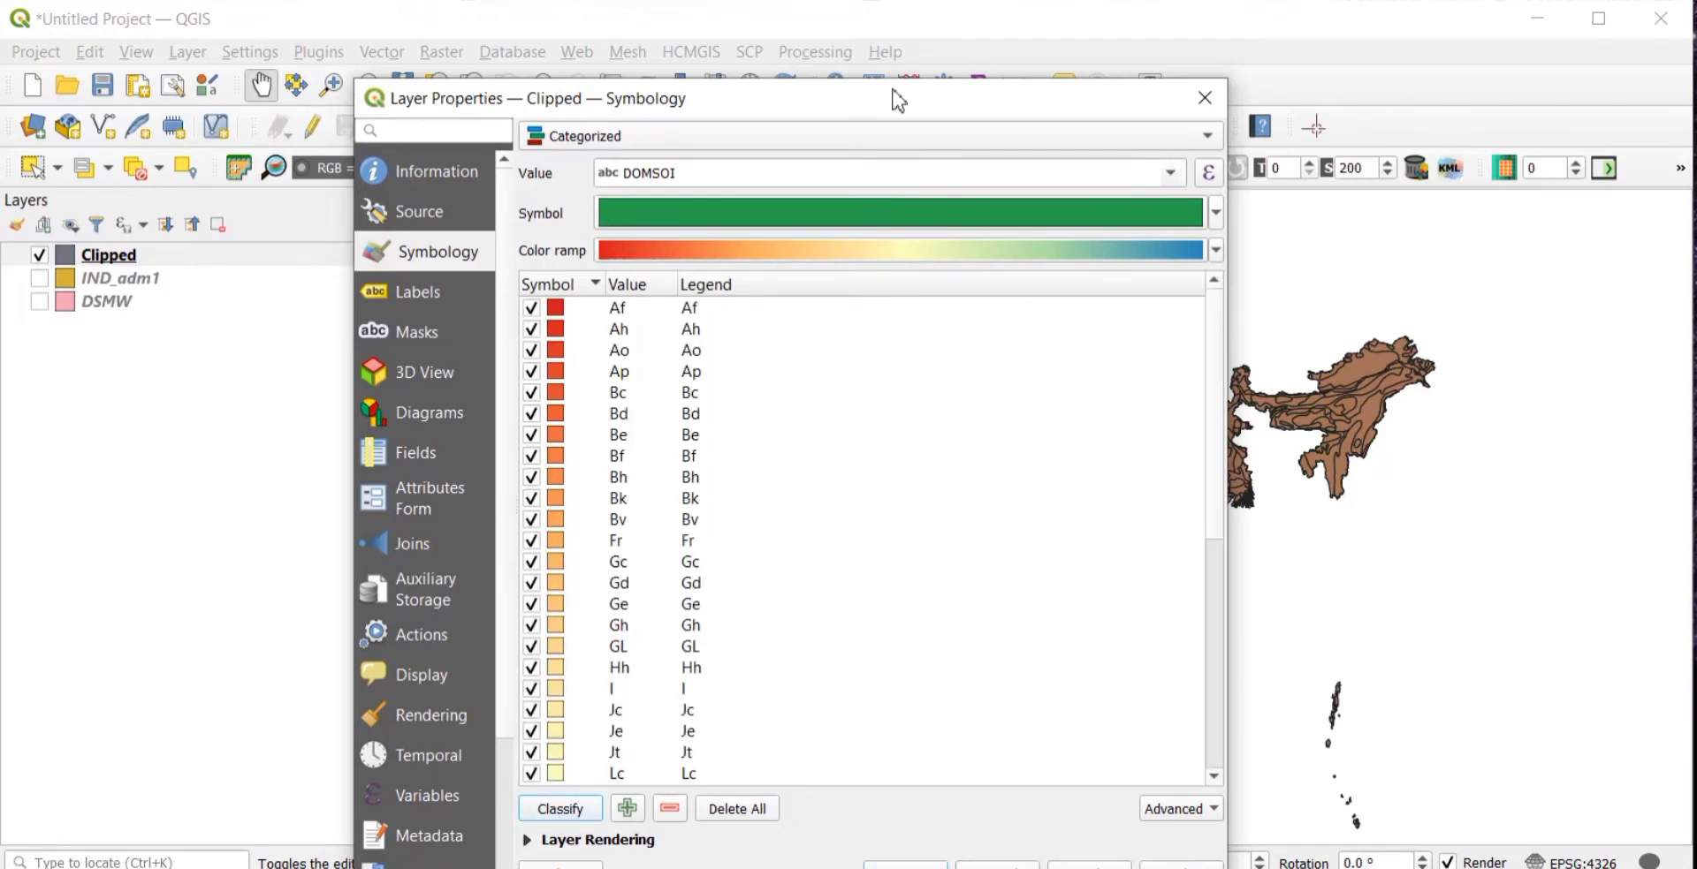
pyautogui.moveTo(898, 101); pyautogui.dragTo(894, 43)
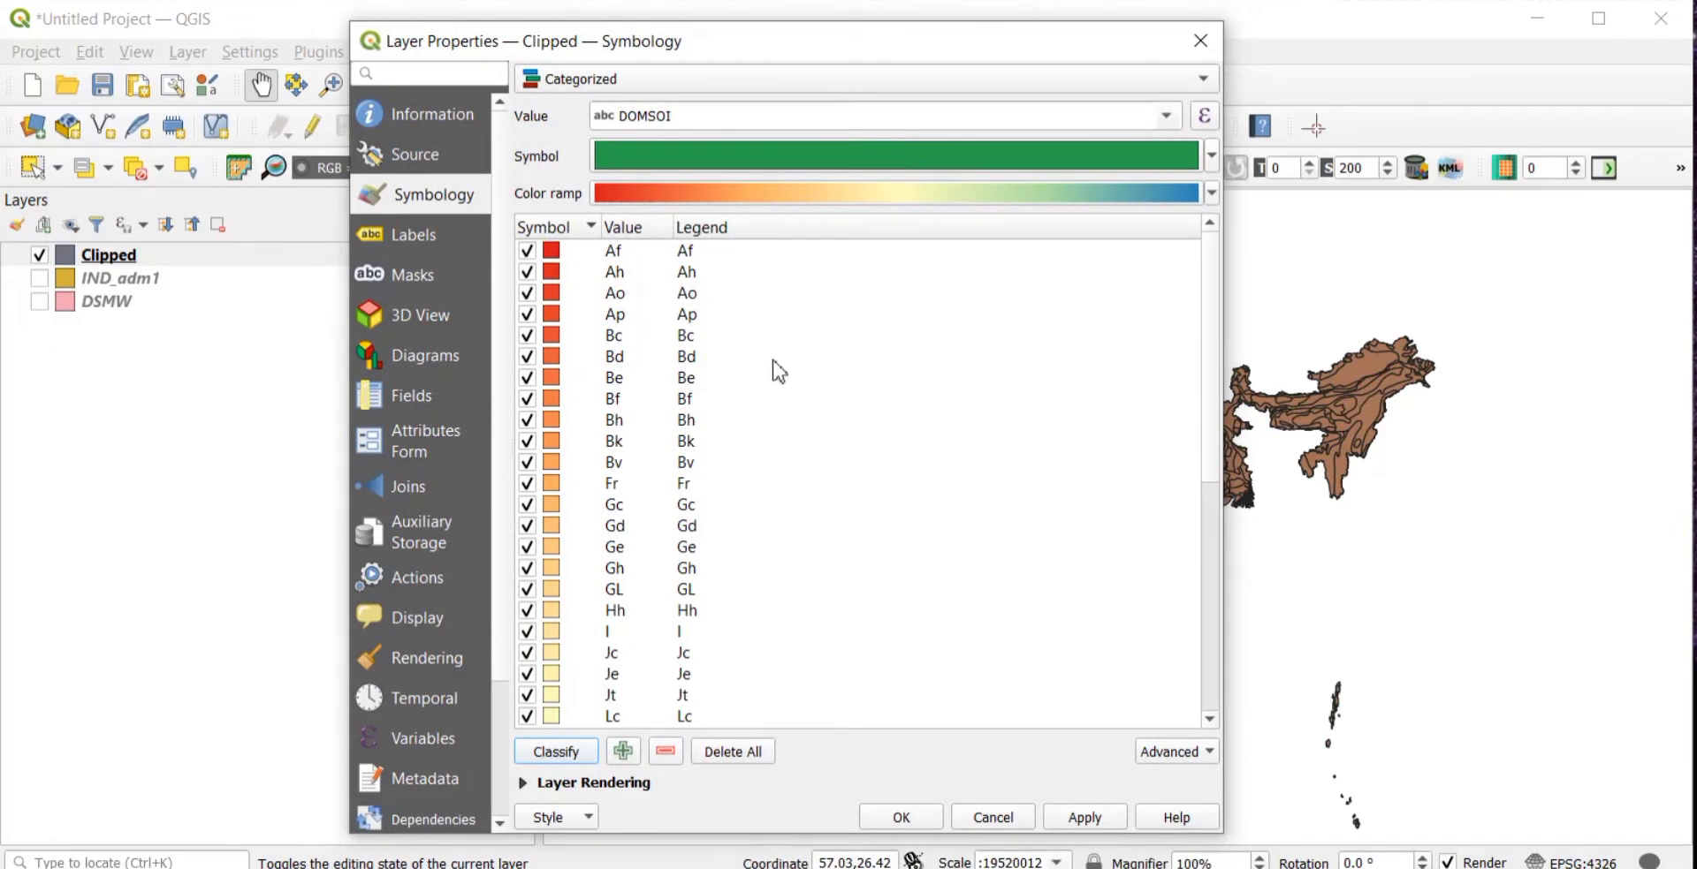
pyautogui.scroll(-7, 830, 627)
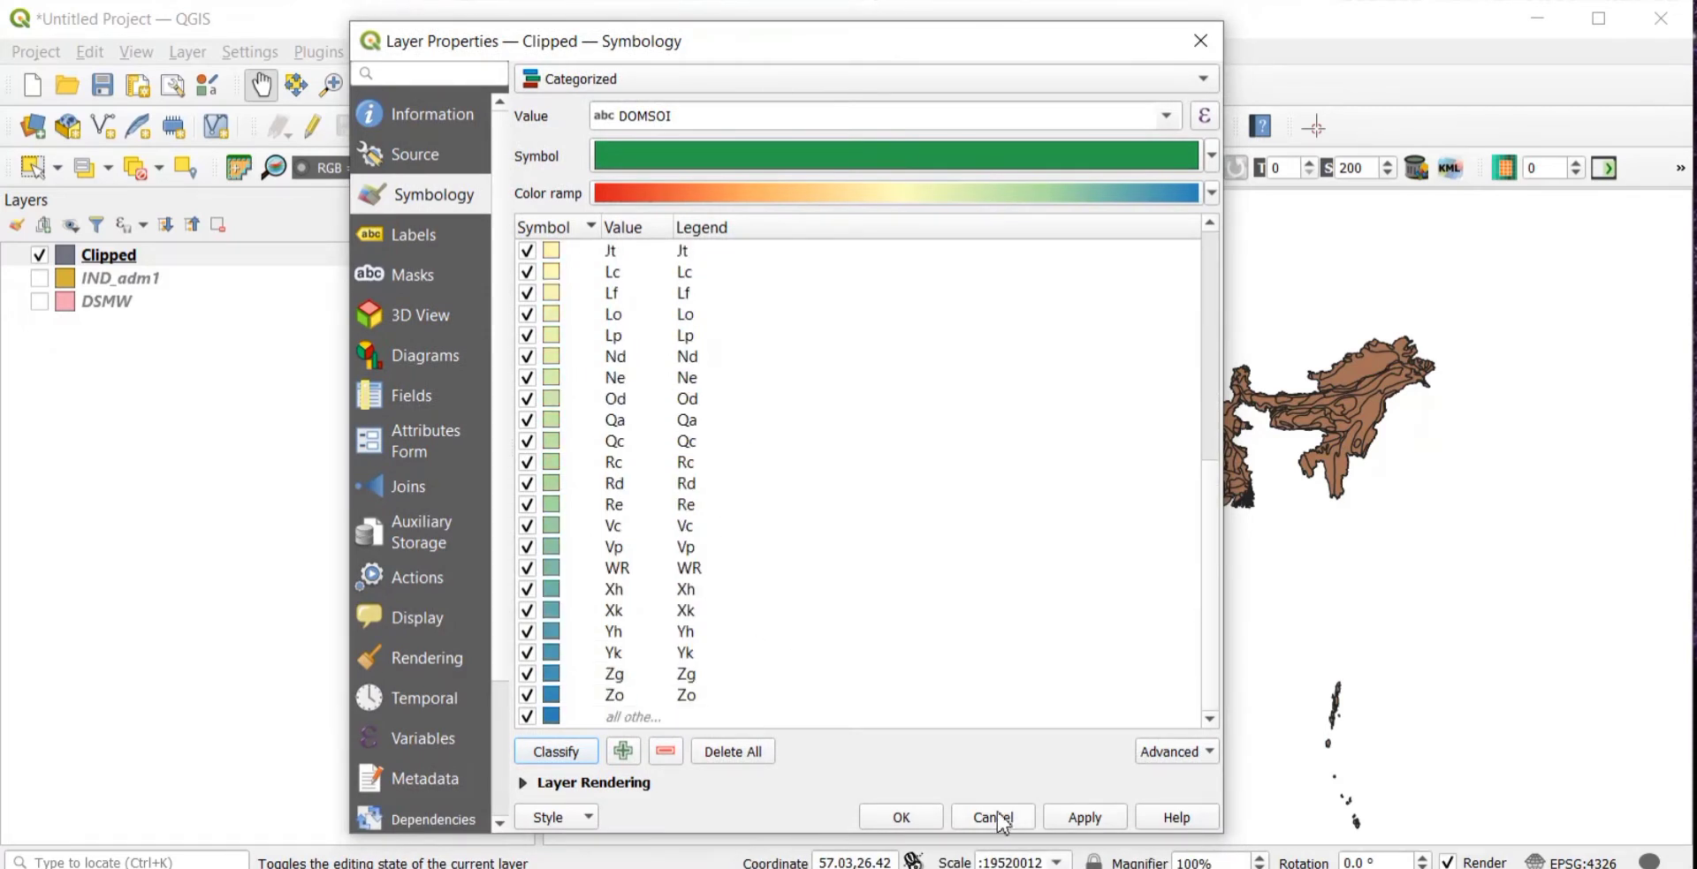
pyautogui.click(1087, 822)
pyautogui.click(900, 820)
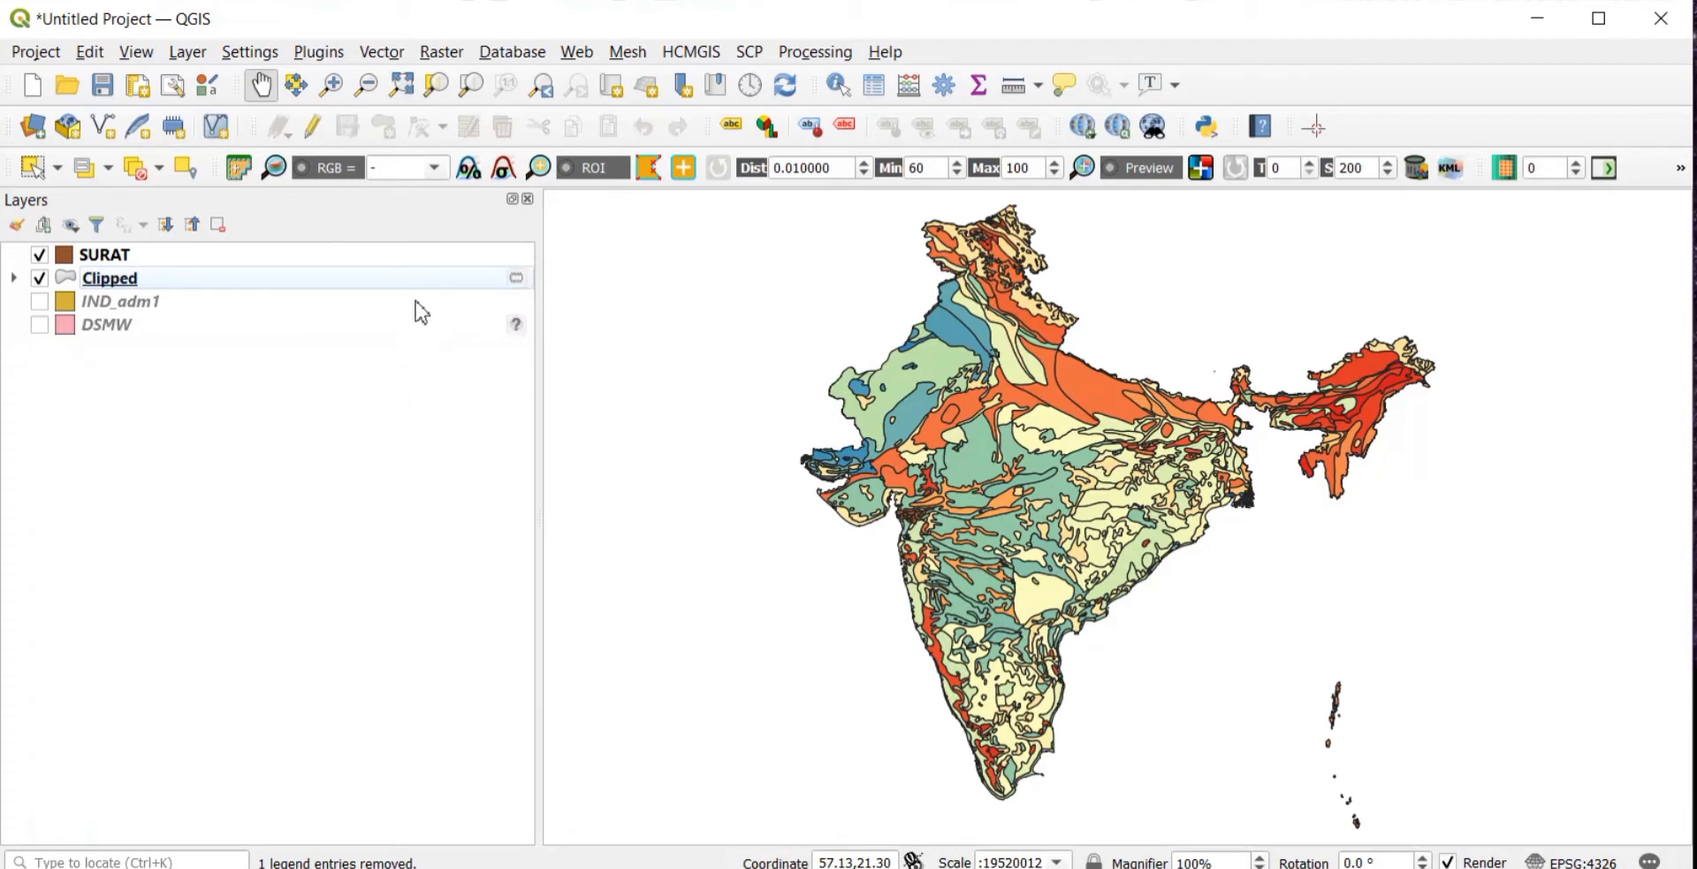
# - Clip the categorized India soil layer Clipped to the SURAT overlay layer as a temporary layer
pyautogui.click(382, 53)
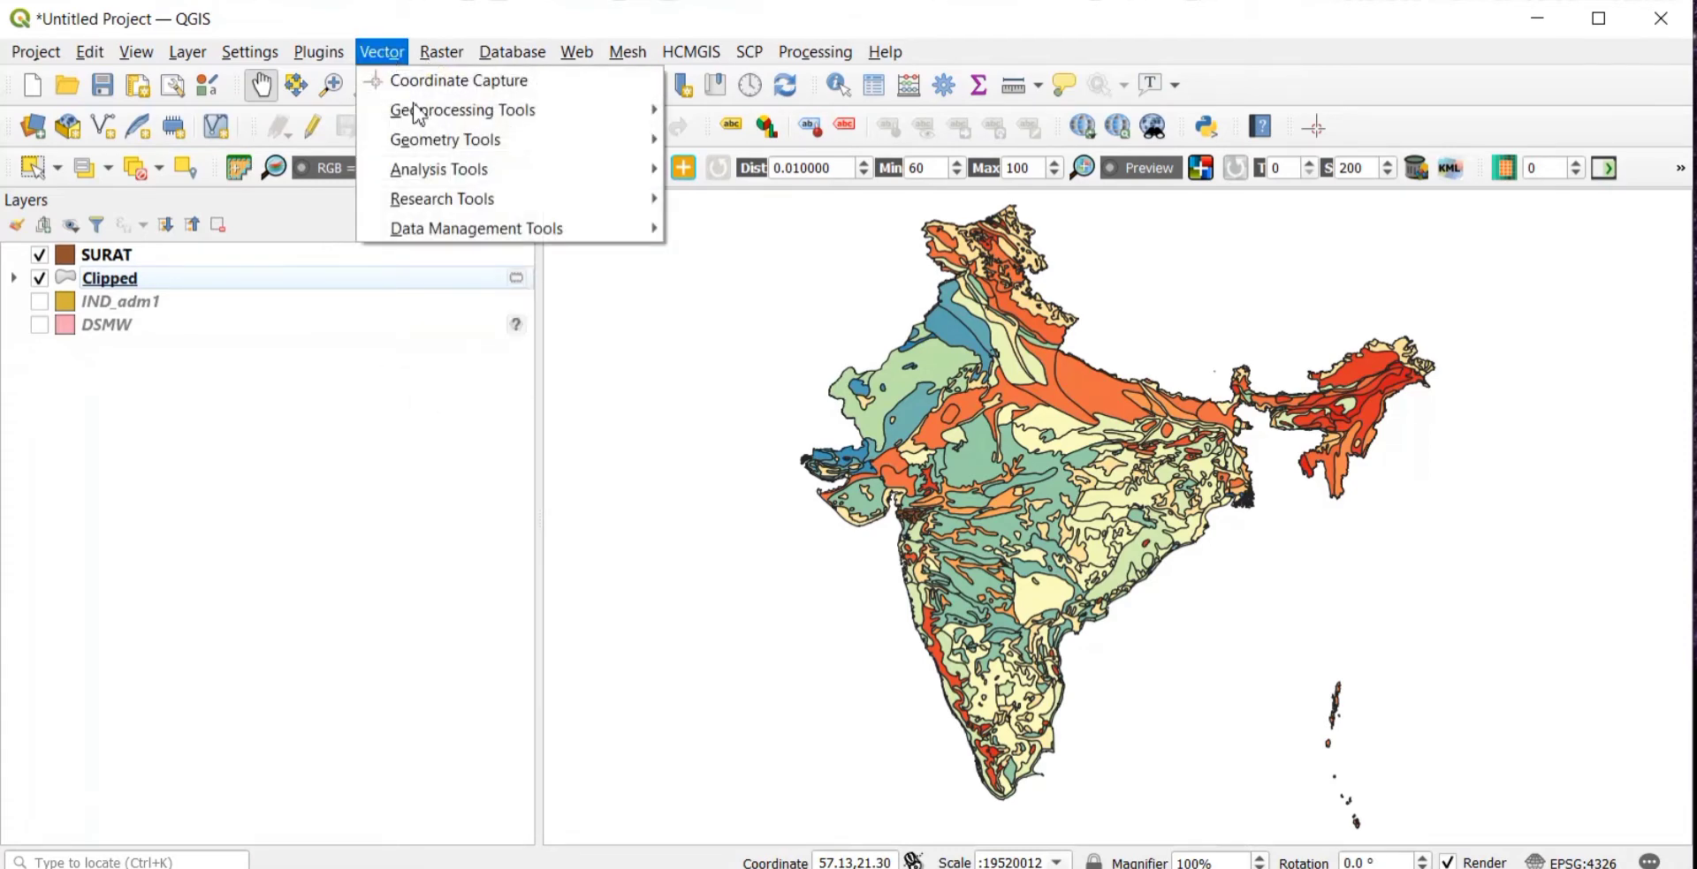
pyautogui.moveTo(437, 122)
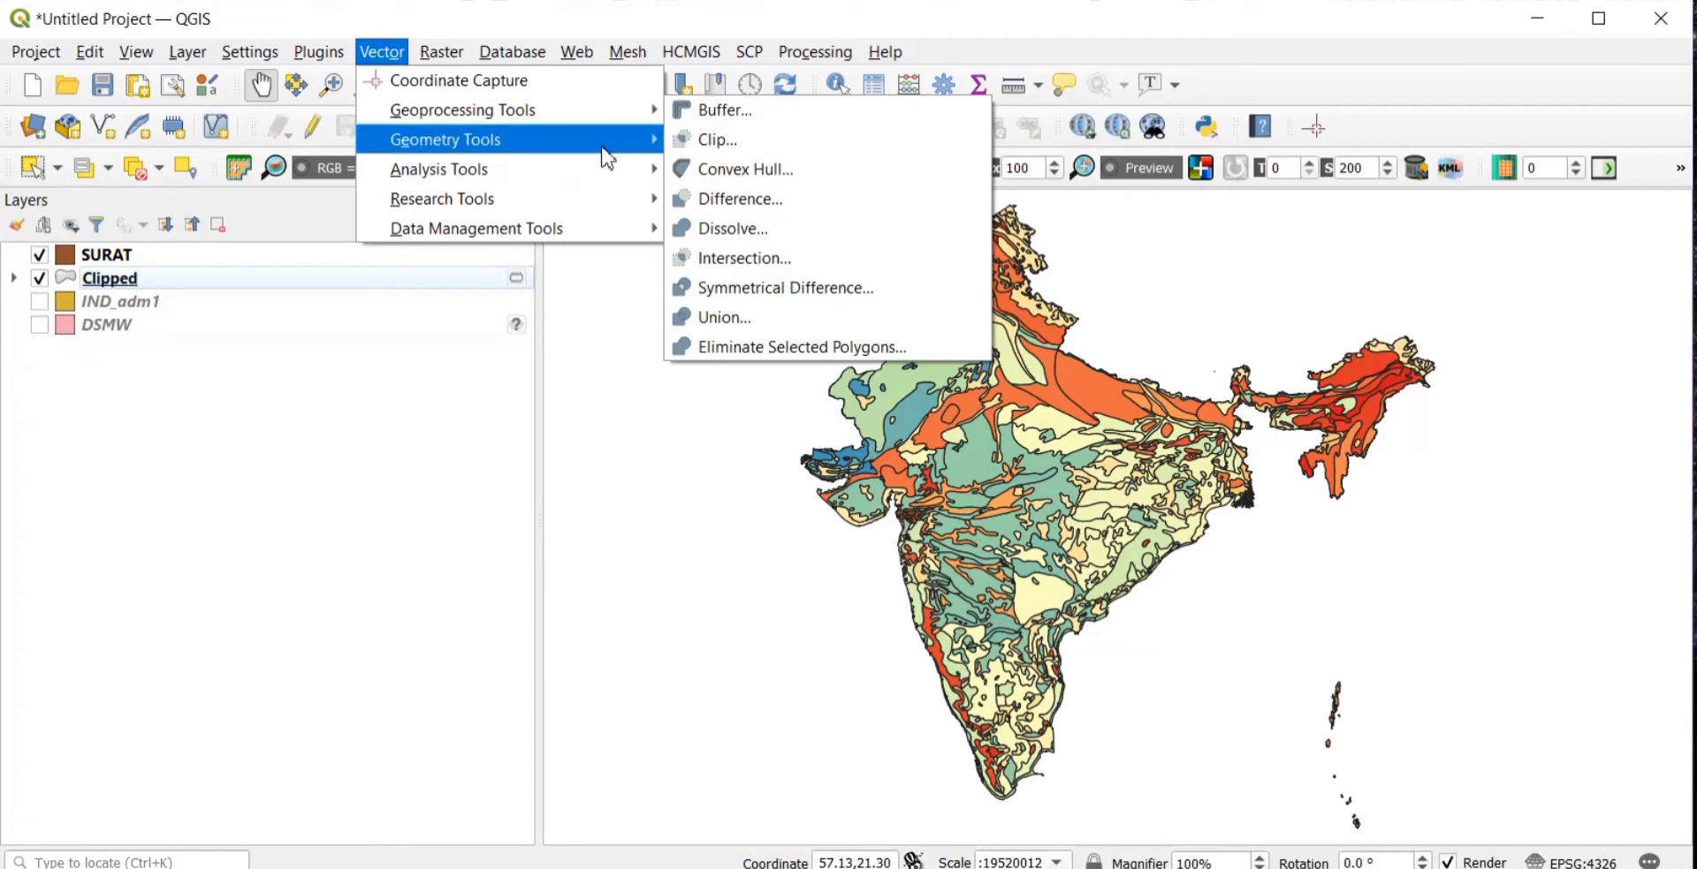
pyautogui.click(749, 142)
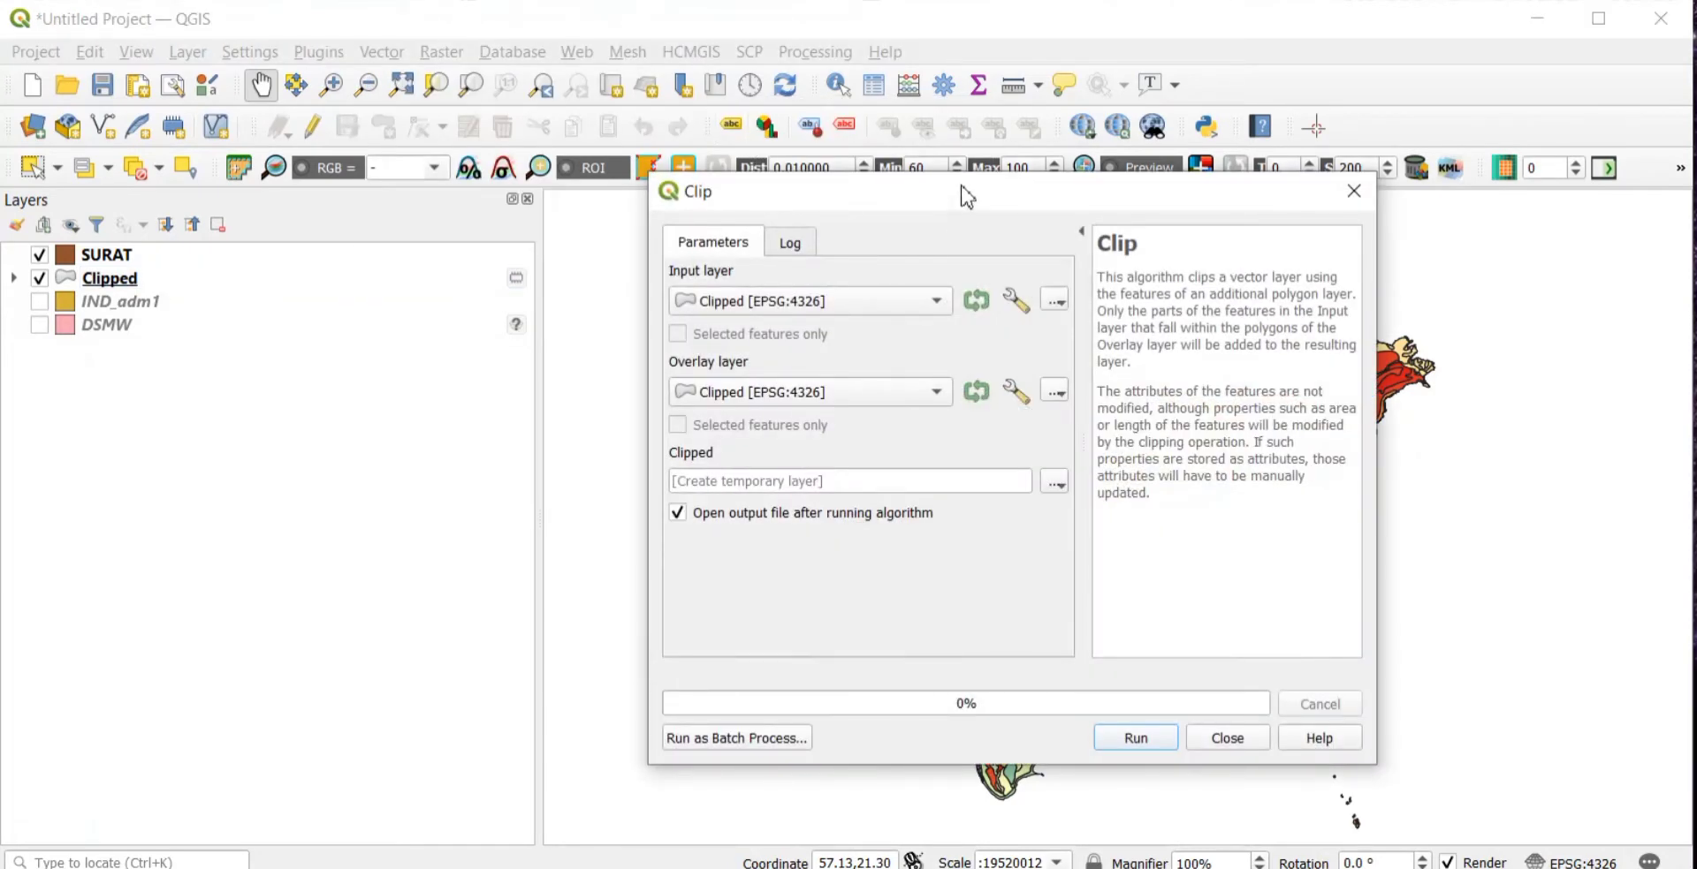
pyautogui.click(753, 303)
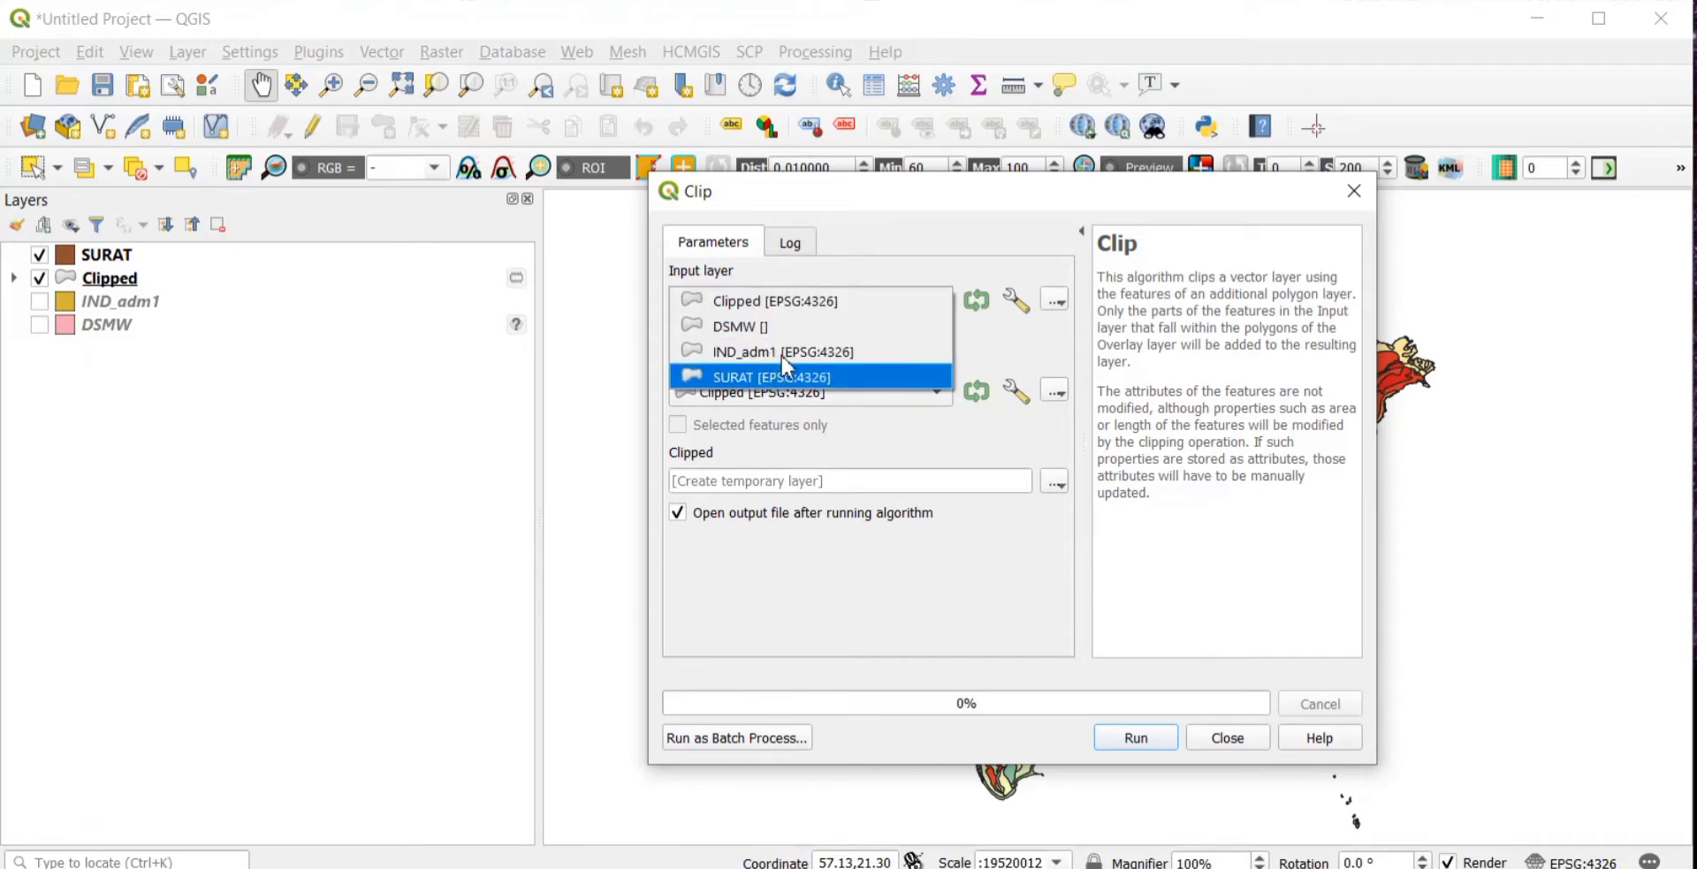
pyautogui.click(811, 305)
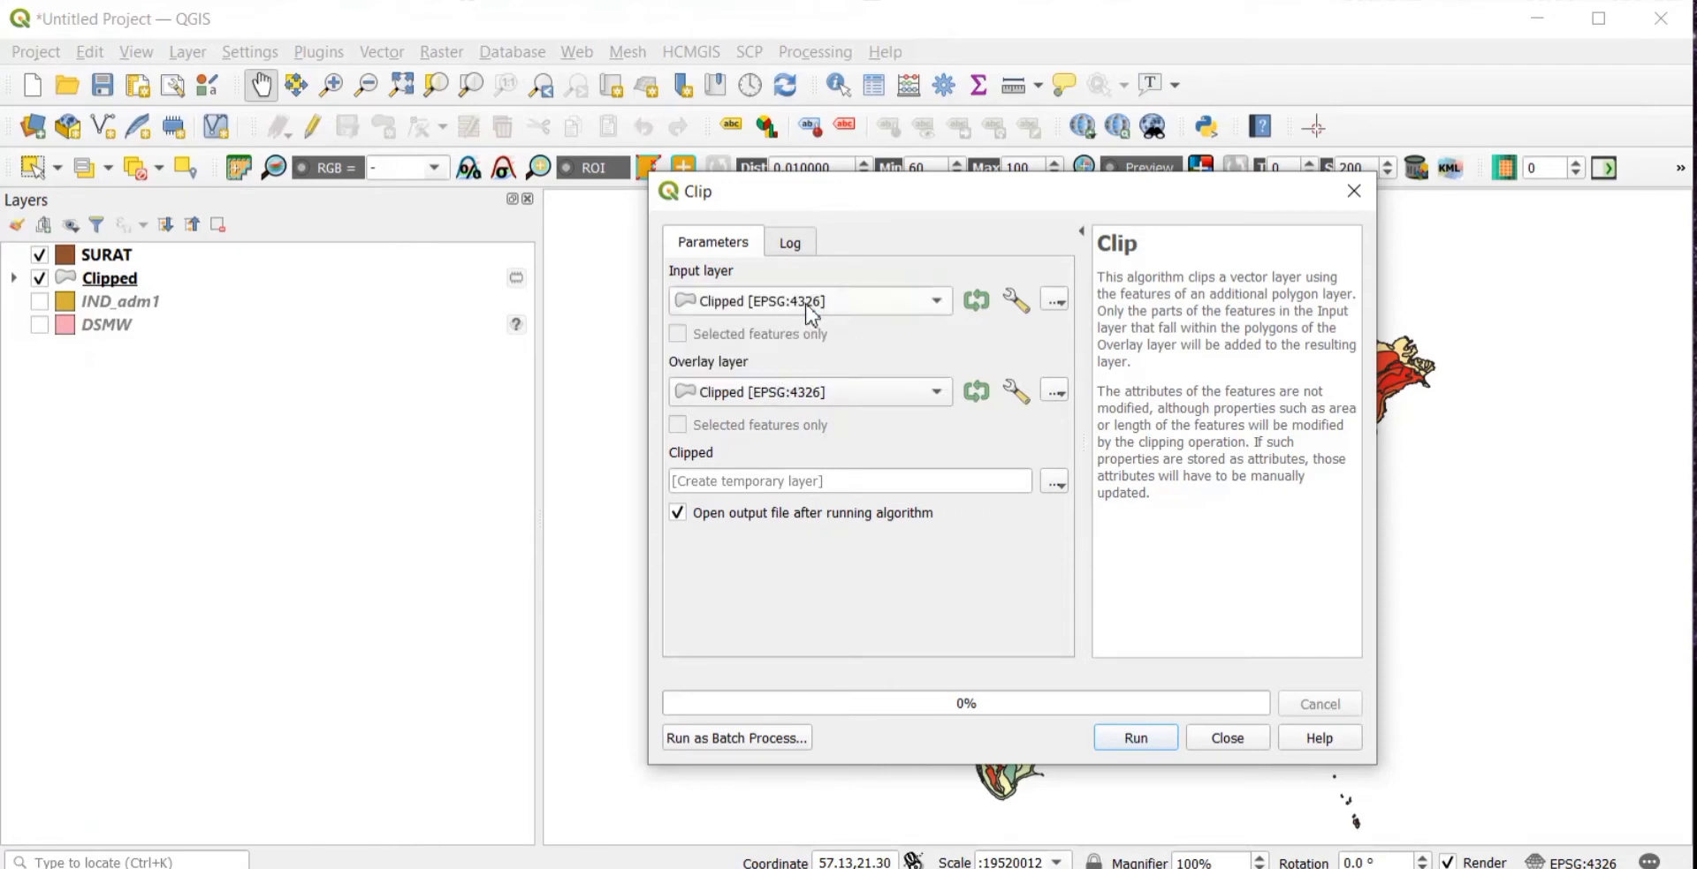
pyautogui.click(807, 397)
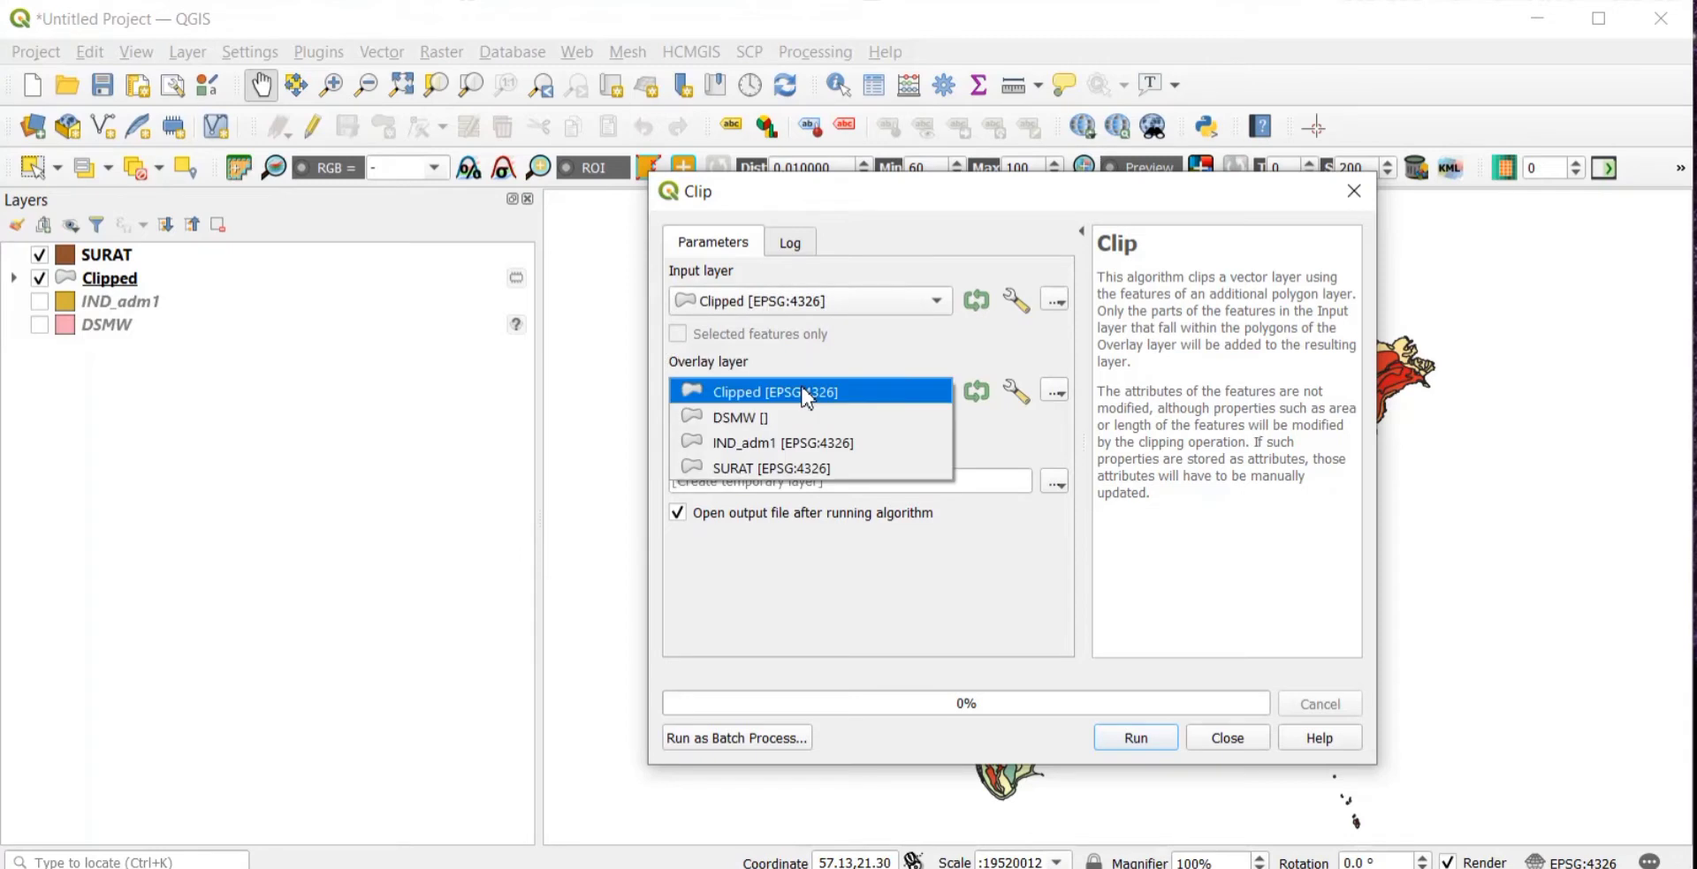
pyautogui.click(813, 470)
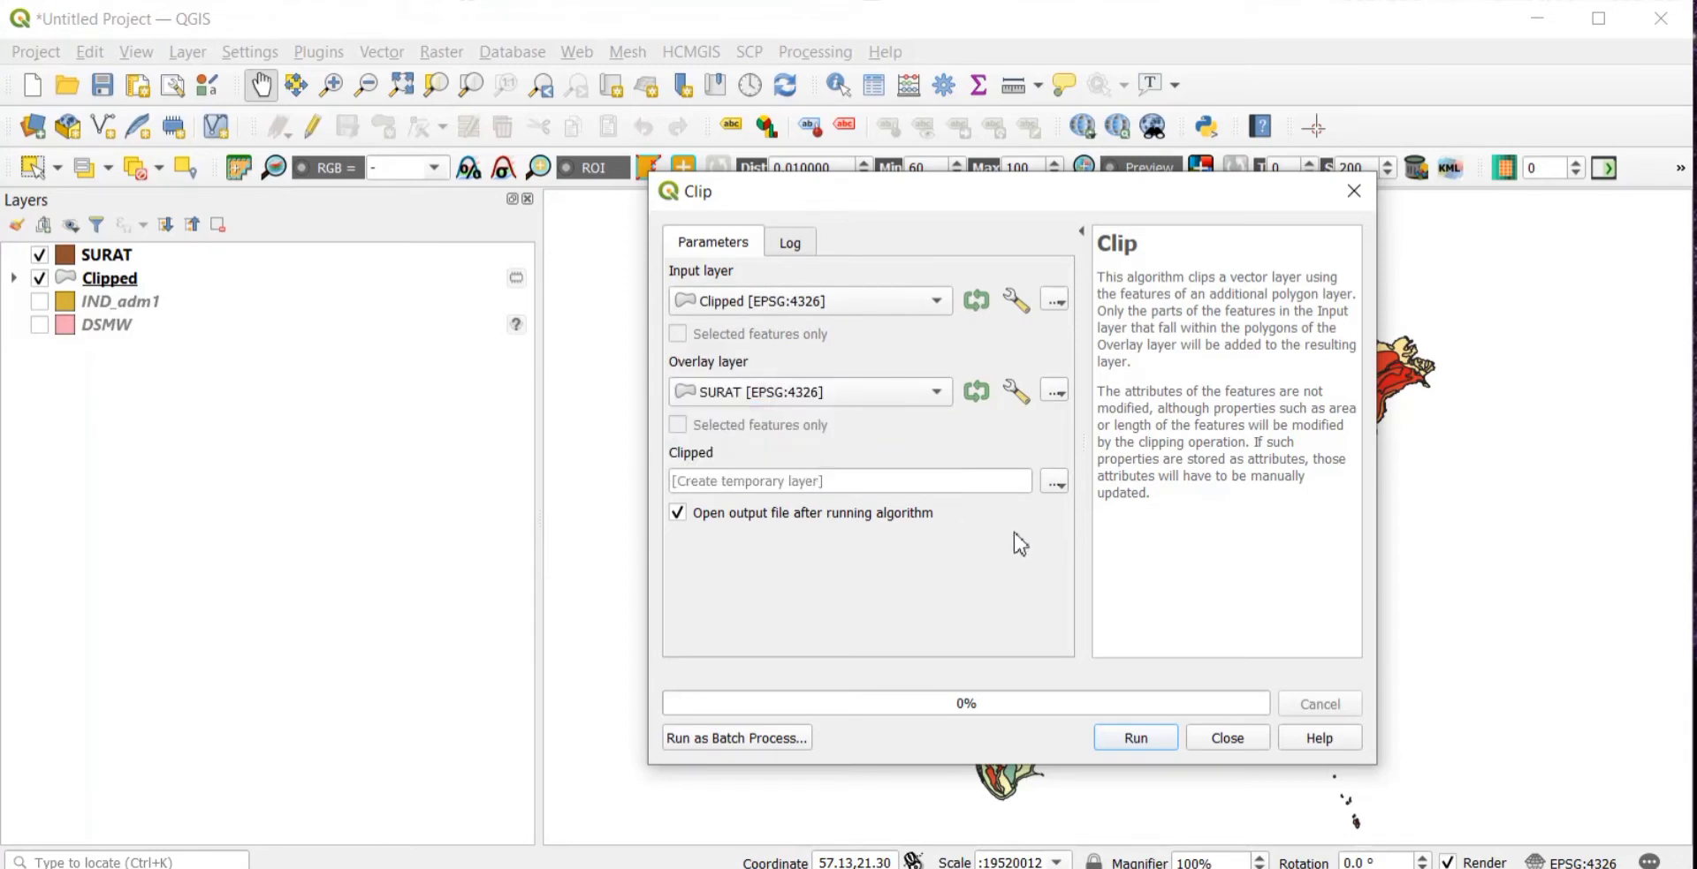
pyautogui.click(1153, 747)
pyautogui.click(1225, 738)
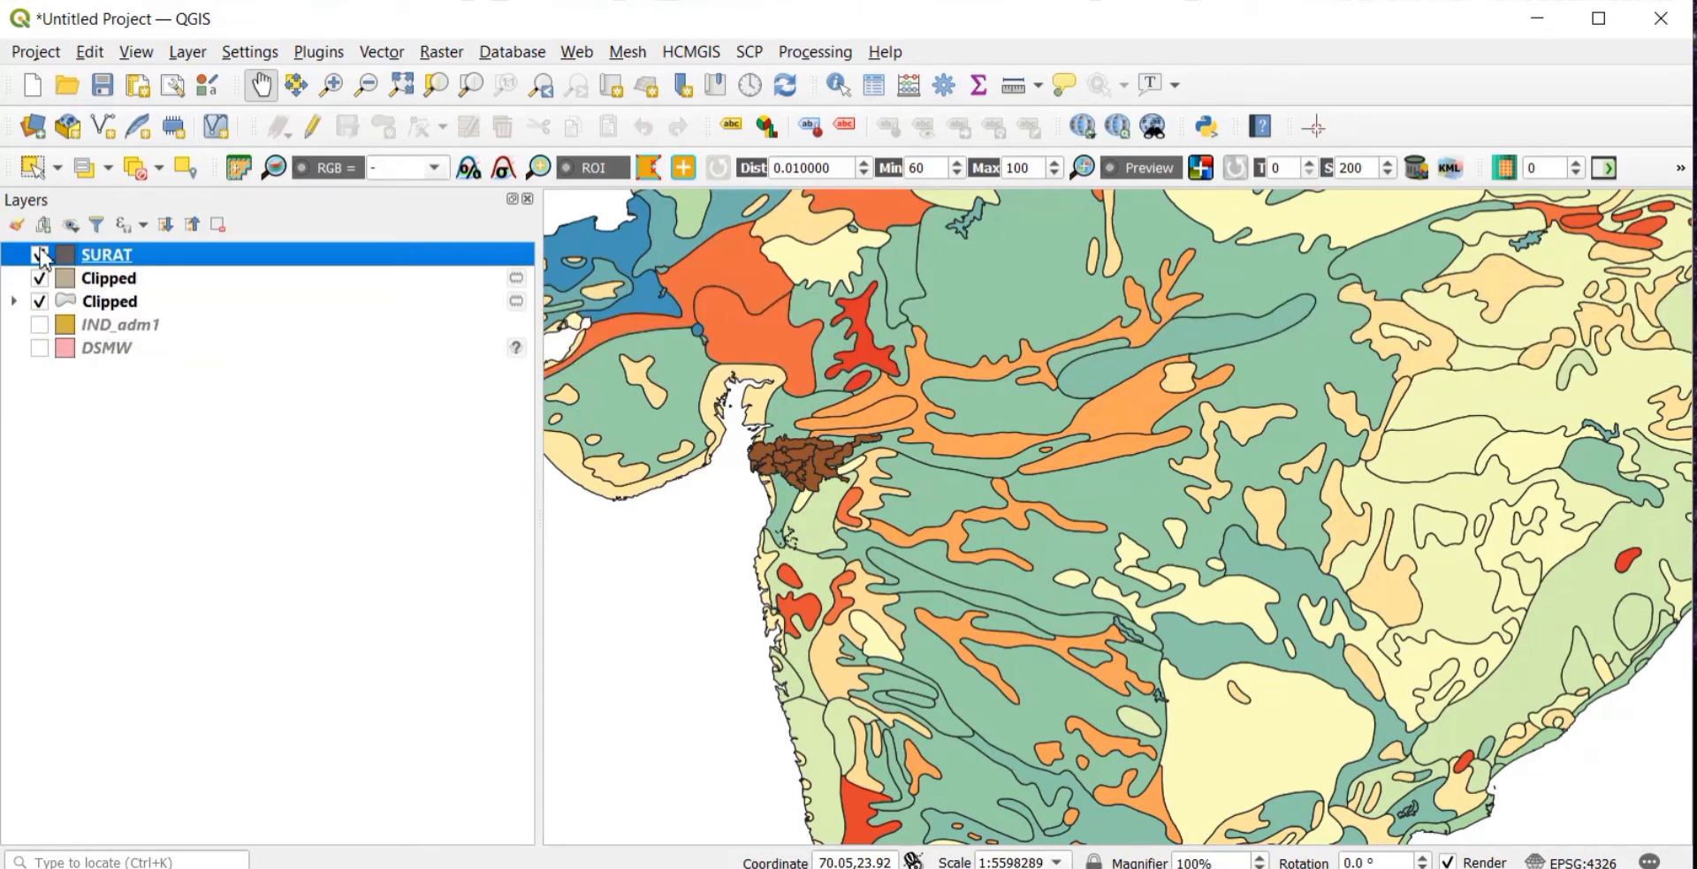
# - Hide the SURAT boundary and the India-wide Clipped layer so only the Surat soil clip is displayed
pyautogui.click(39, 254)
pyautogui.click(39, 301)
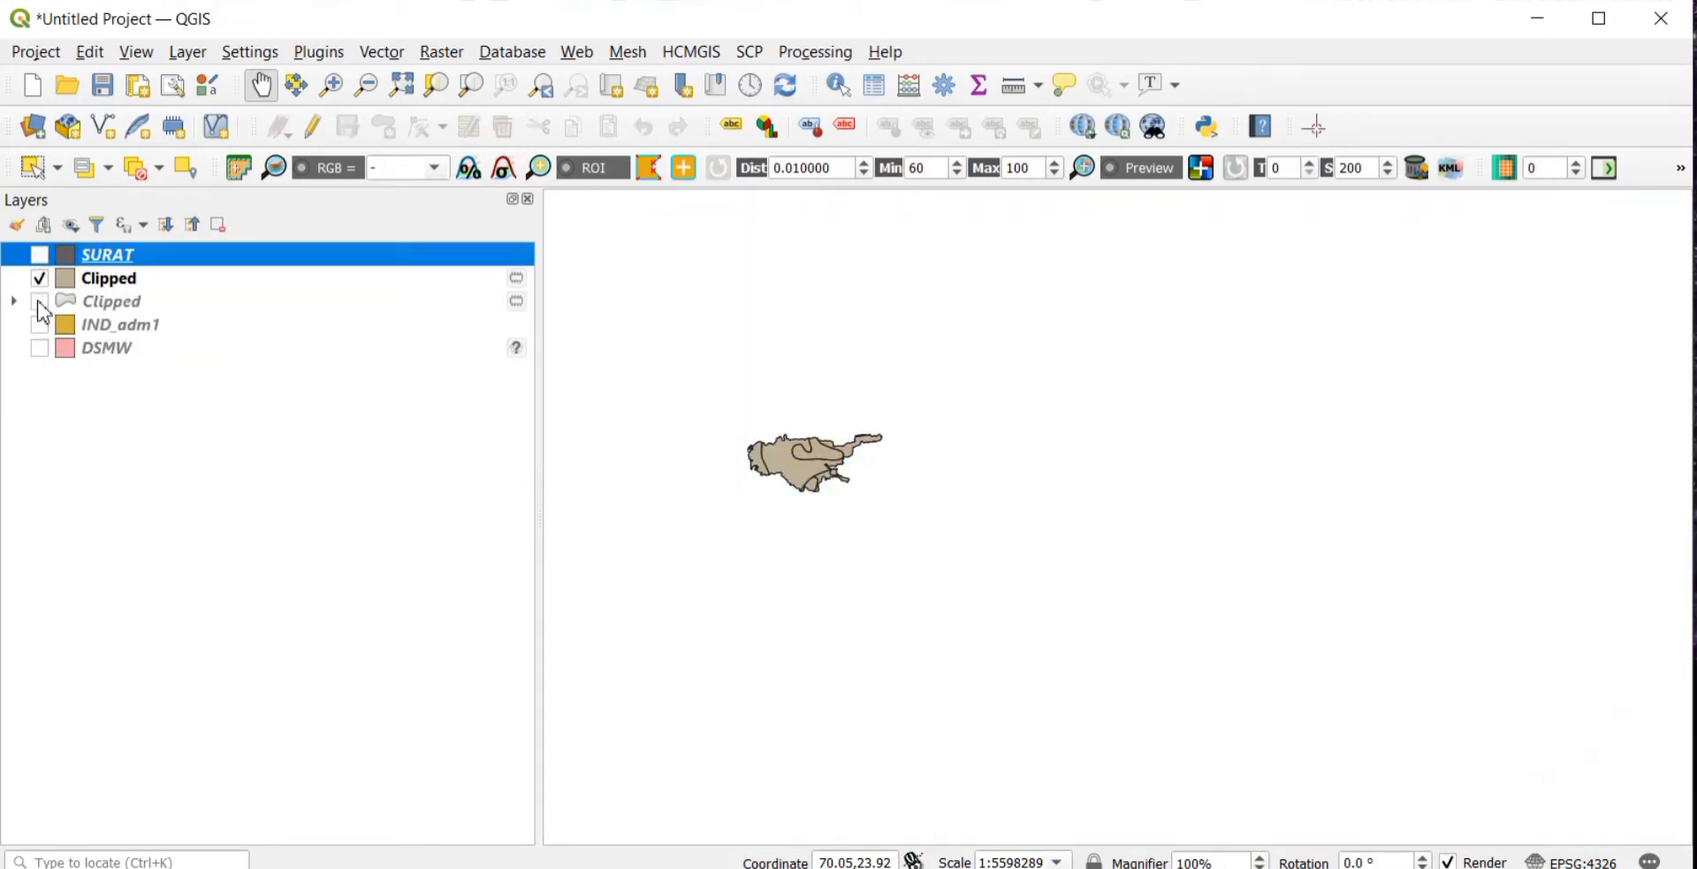
pyautogui.scroll(1, 779, 486)
pyautogui.scroll(2, 778, 486)
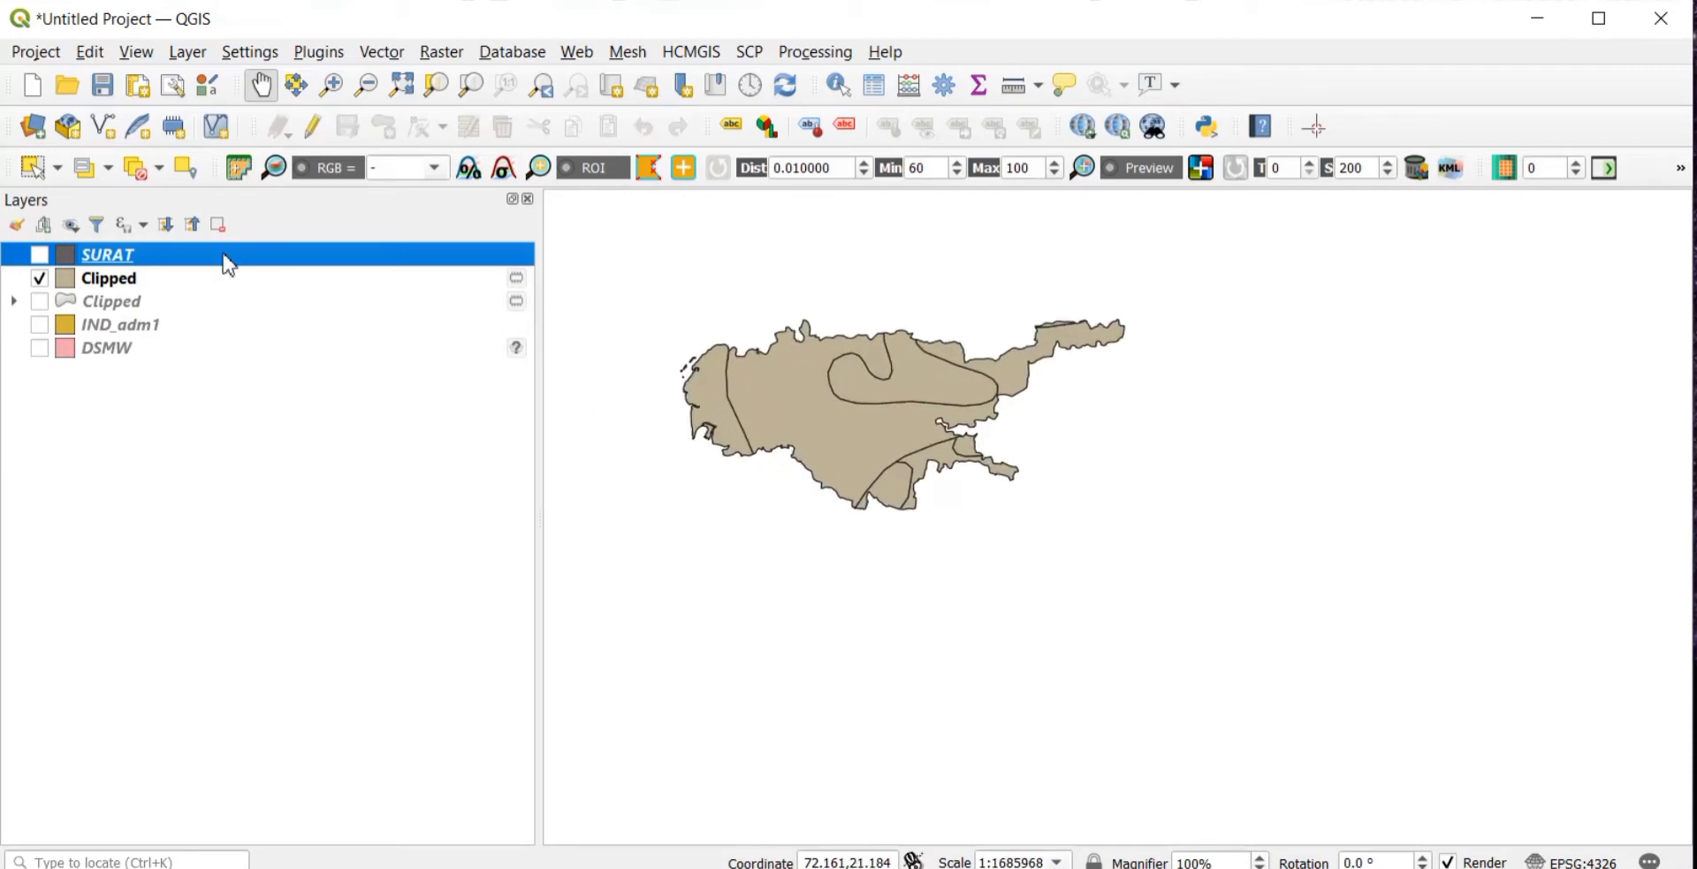
# - Examine the soil attributes of the Surat Clipped layer in its attribute table
pyautogui.rightClick(115, 262)
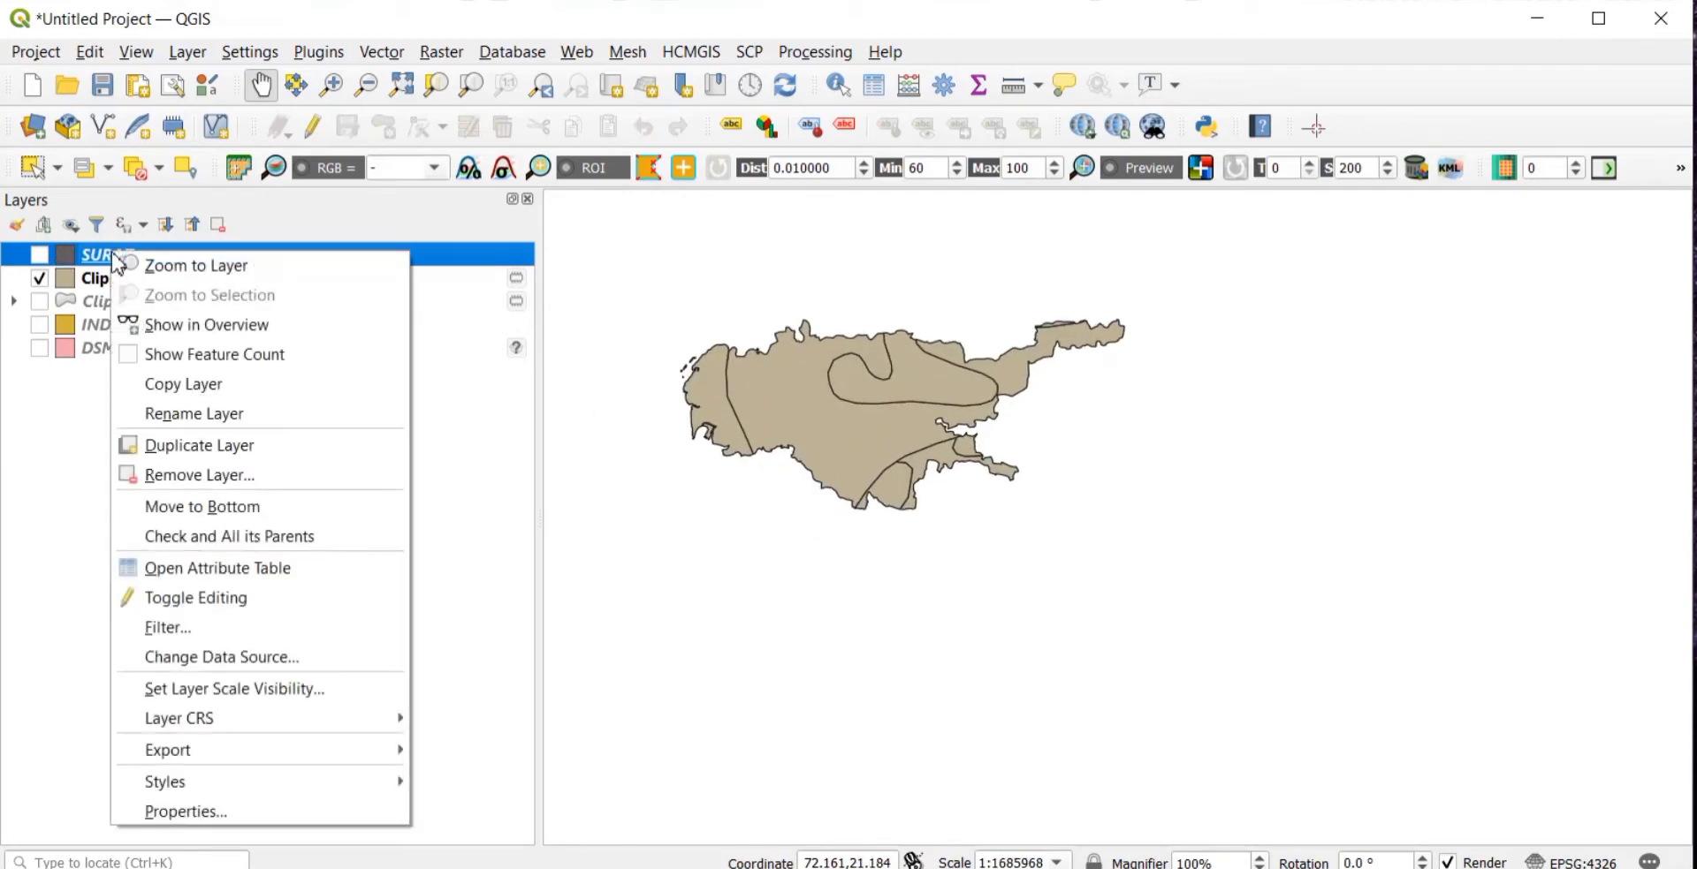
pyautogui.press('Escape')
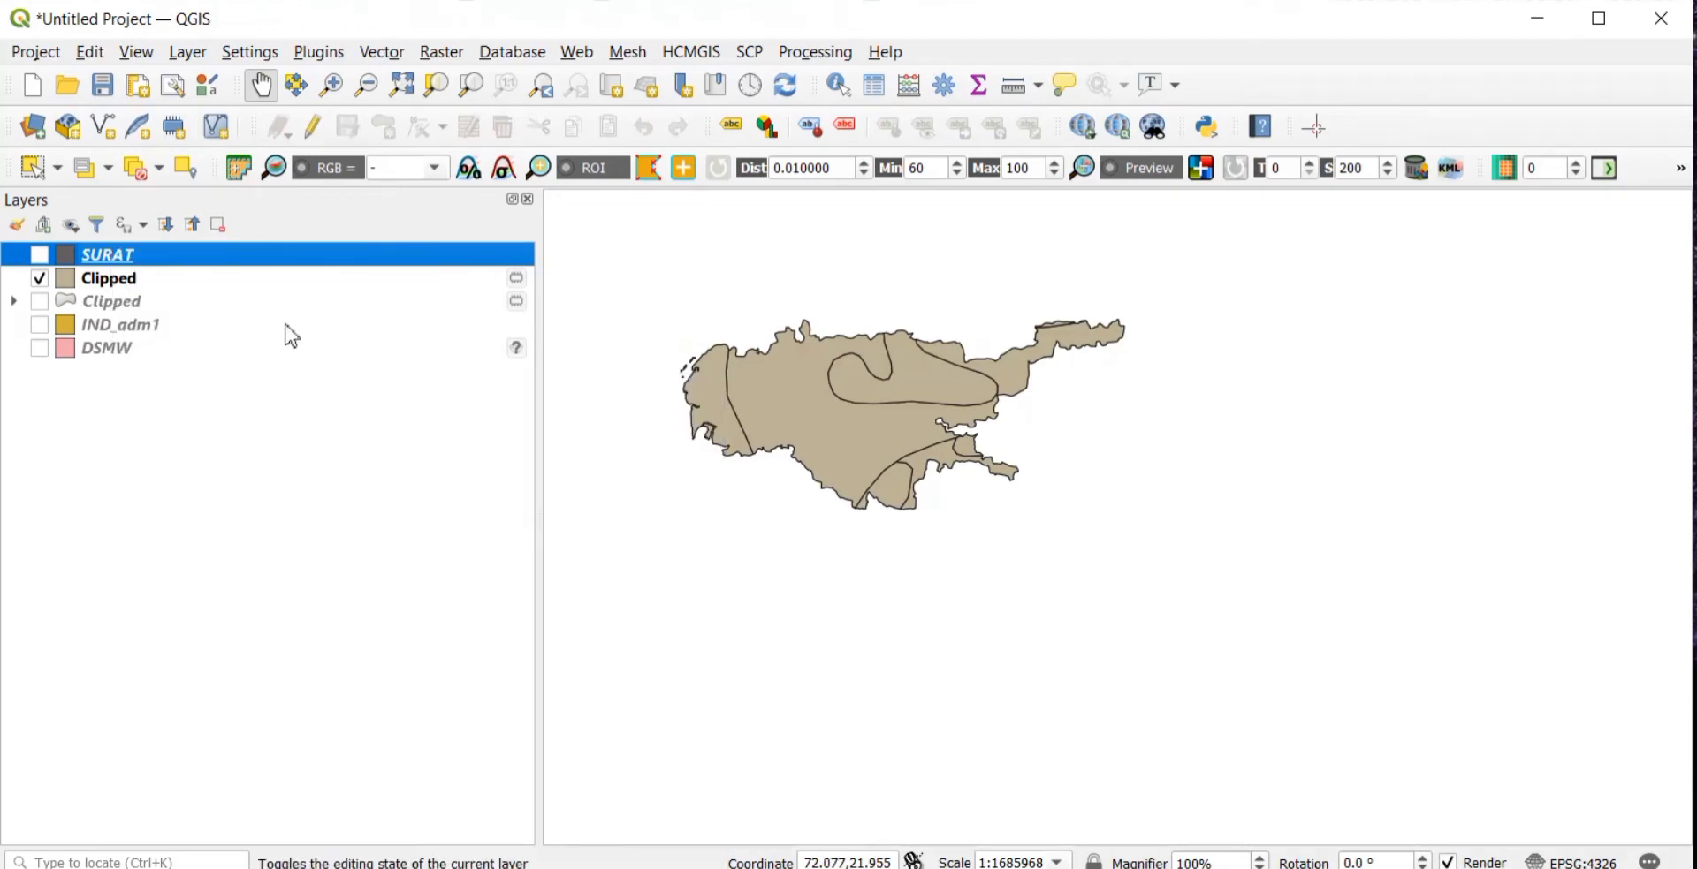
pyautogui.rightClick(128, 280)
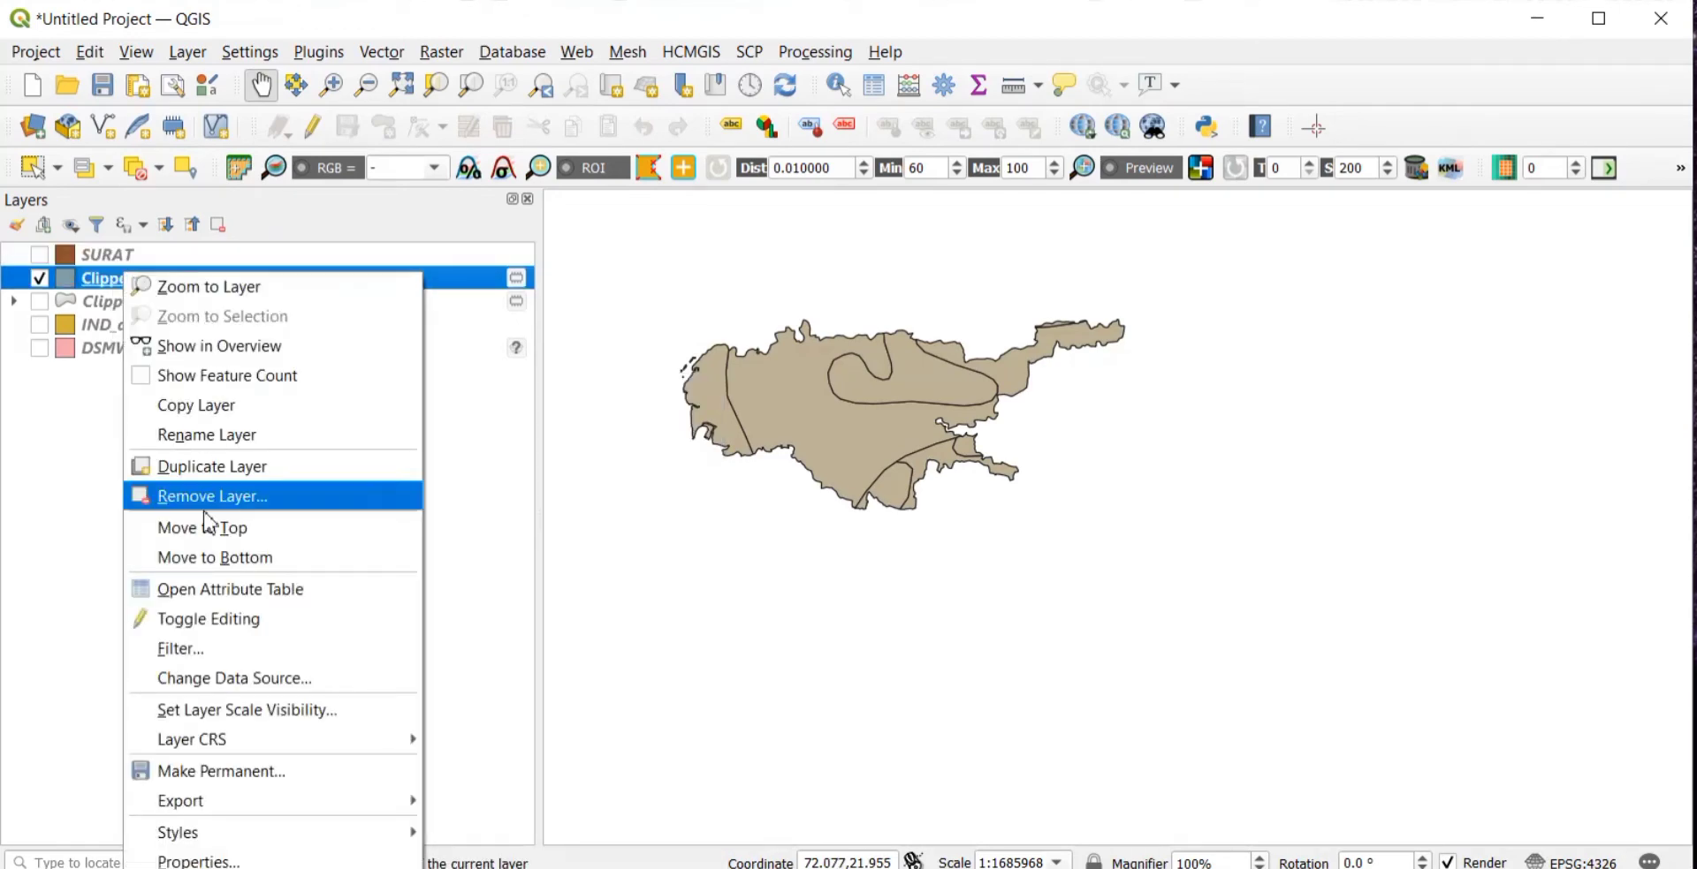
pyautogui.click(228, 590)
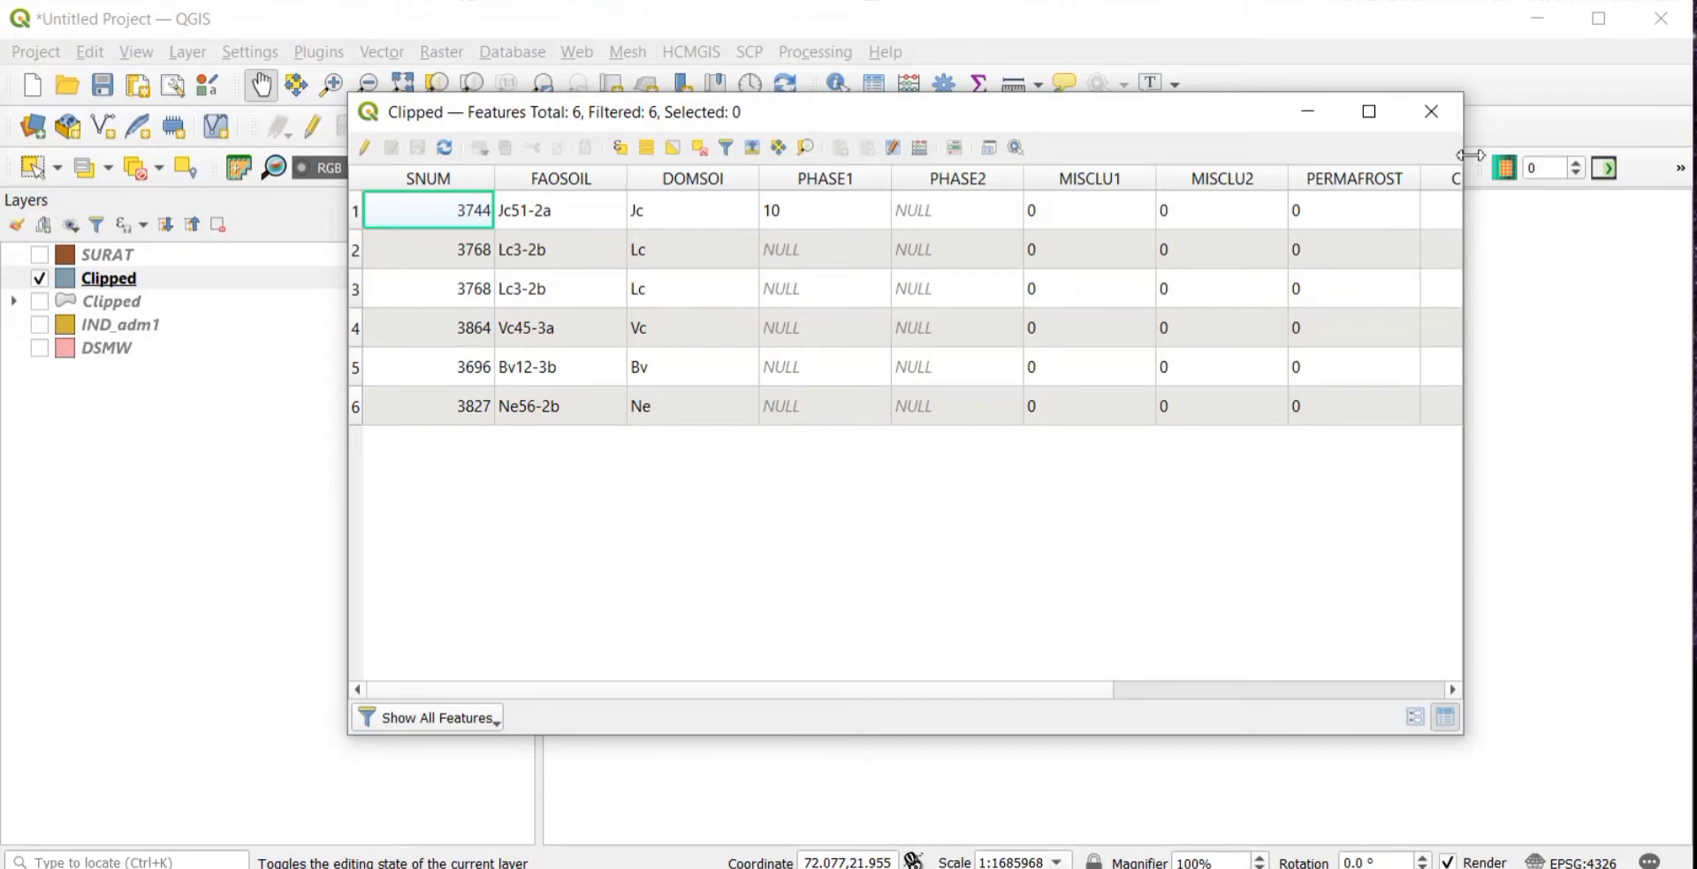
pyautogui.click(1431, 111)
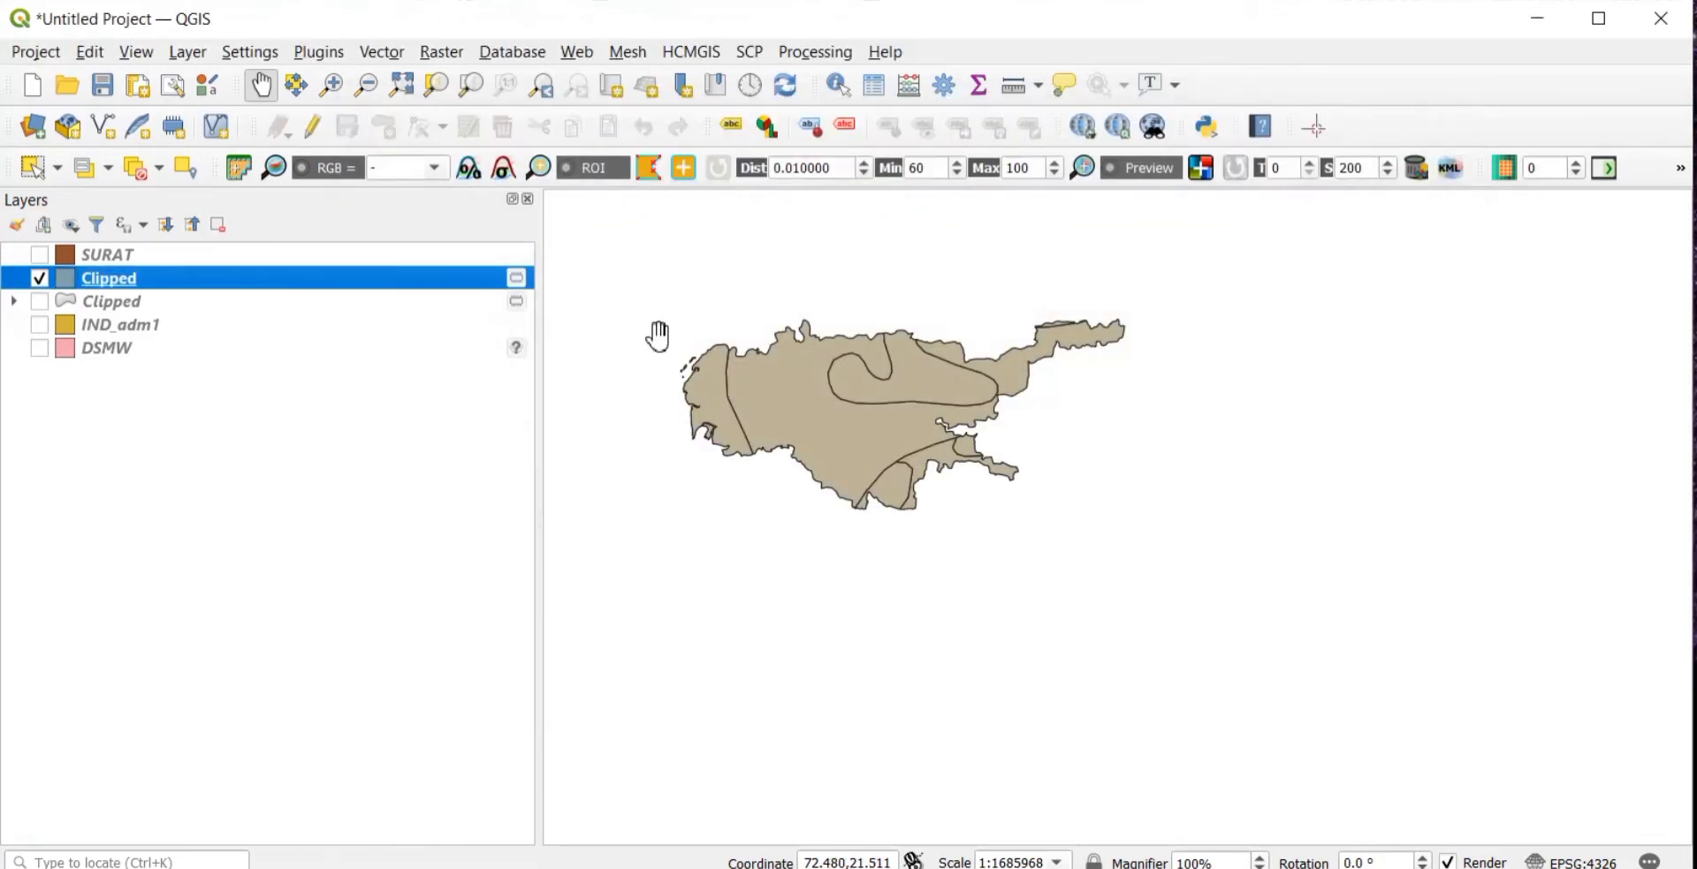
# - Set the Surat Clipped layer's symbology to Categorized with SNUM as the value field
pyautogui.rightClick(275, 277)
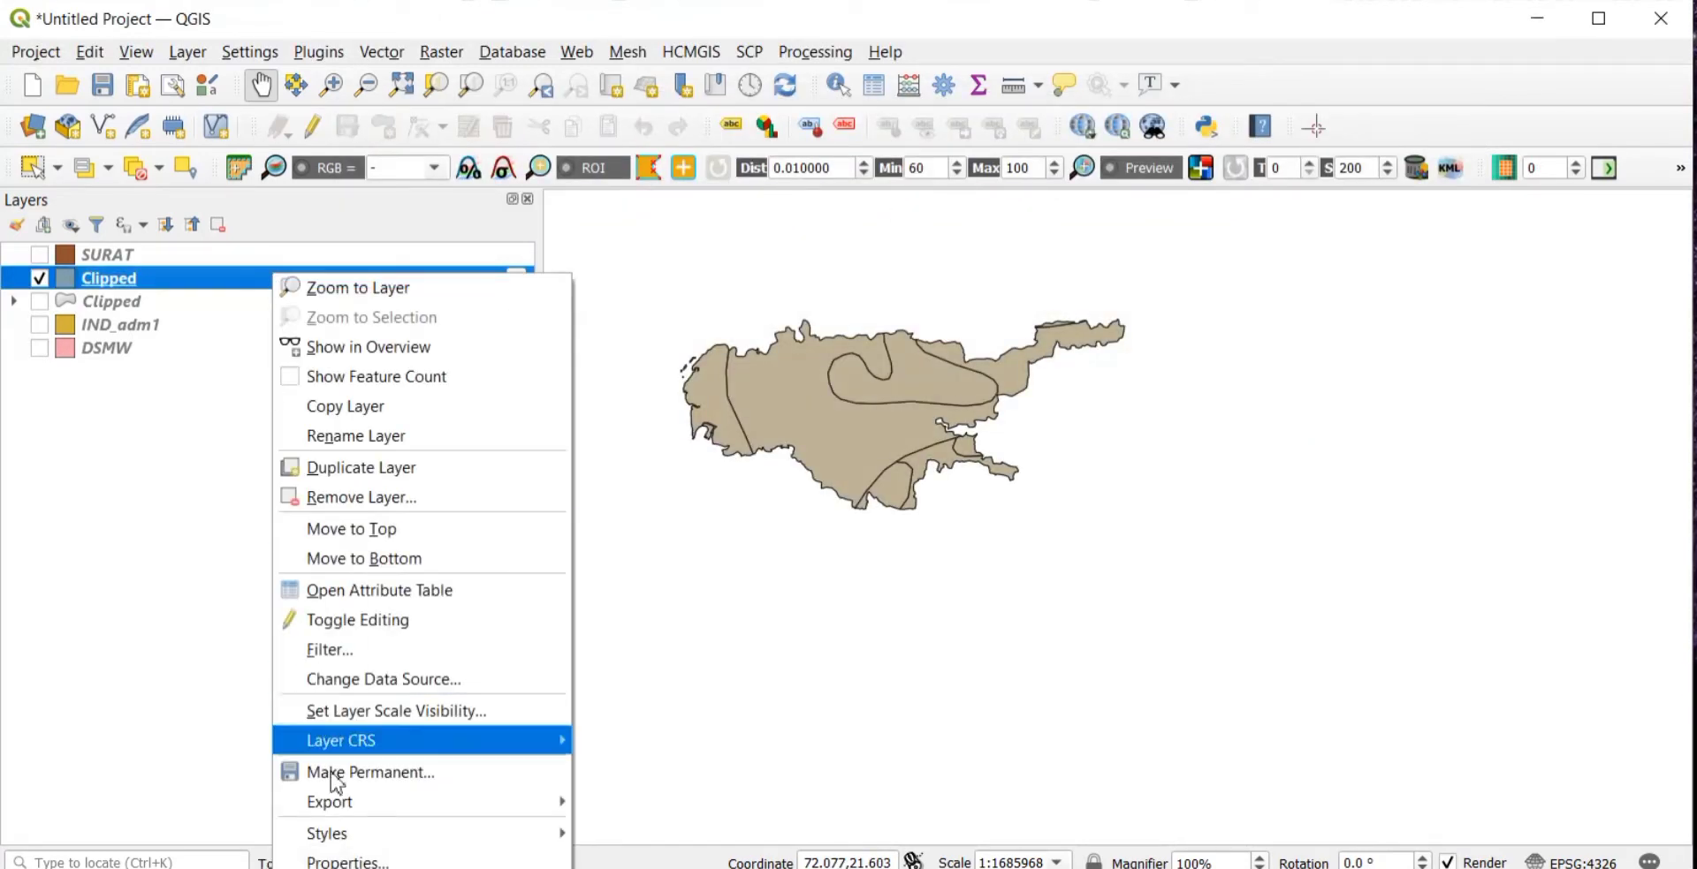
pyautogui.click(345, 859)
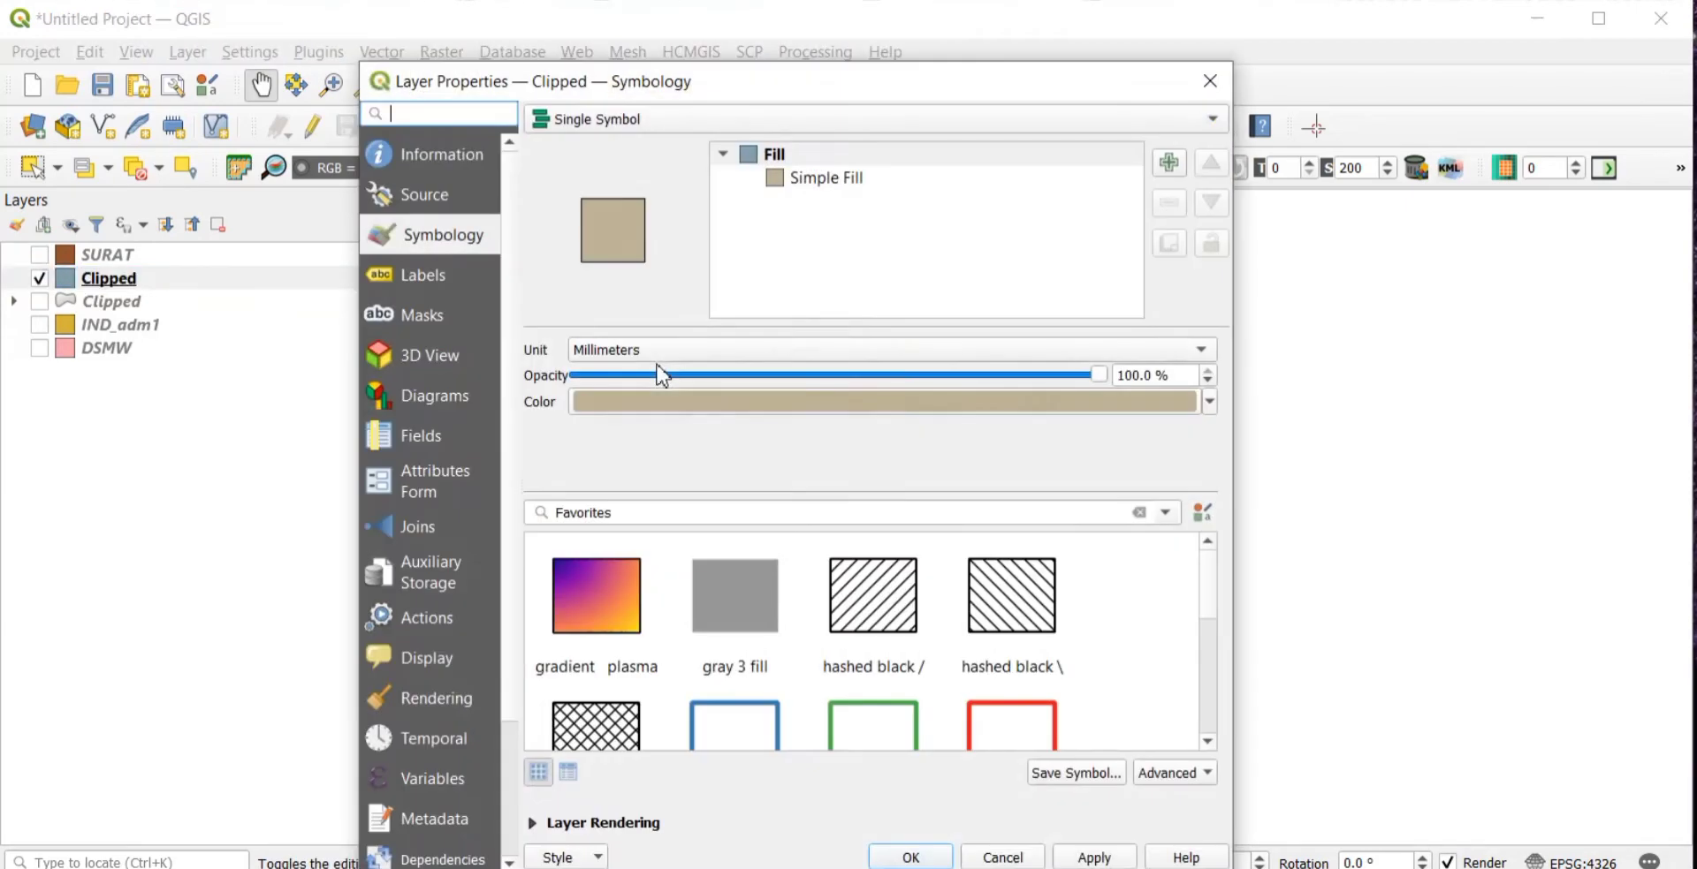
pyautogui.click(591, 124)
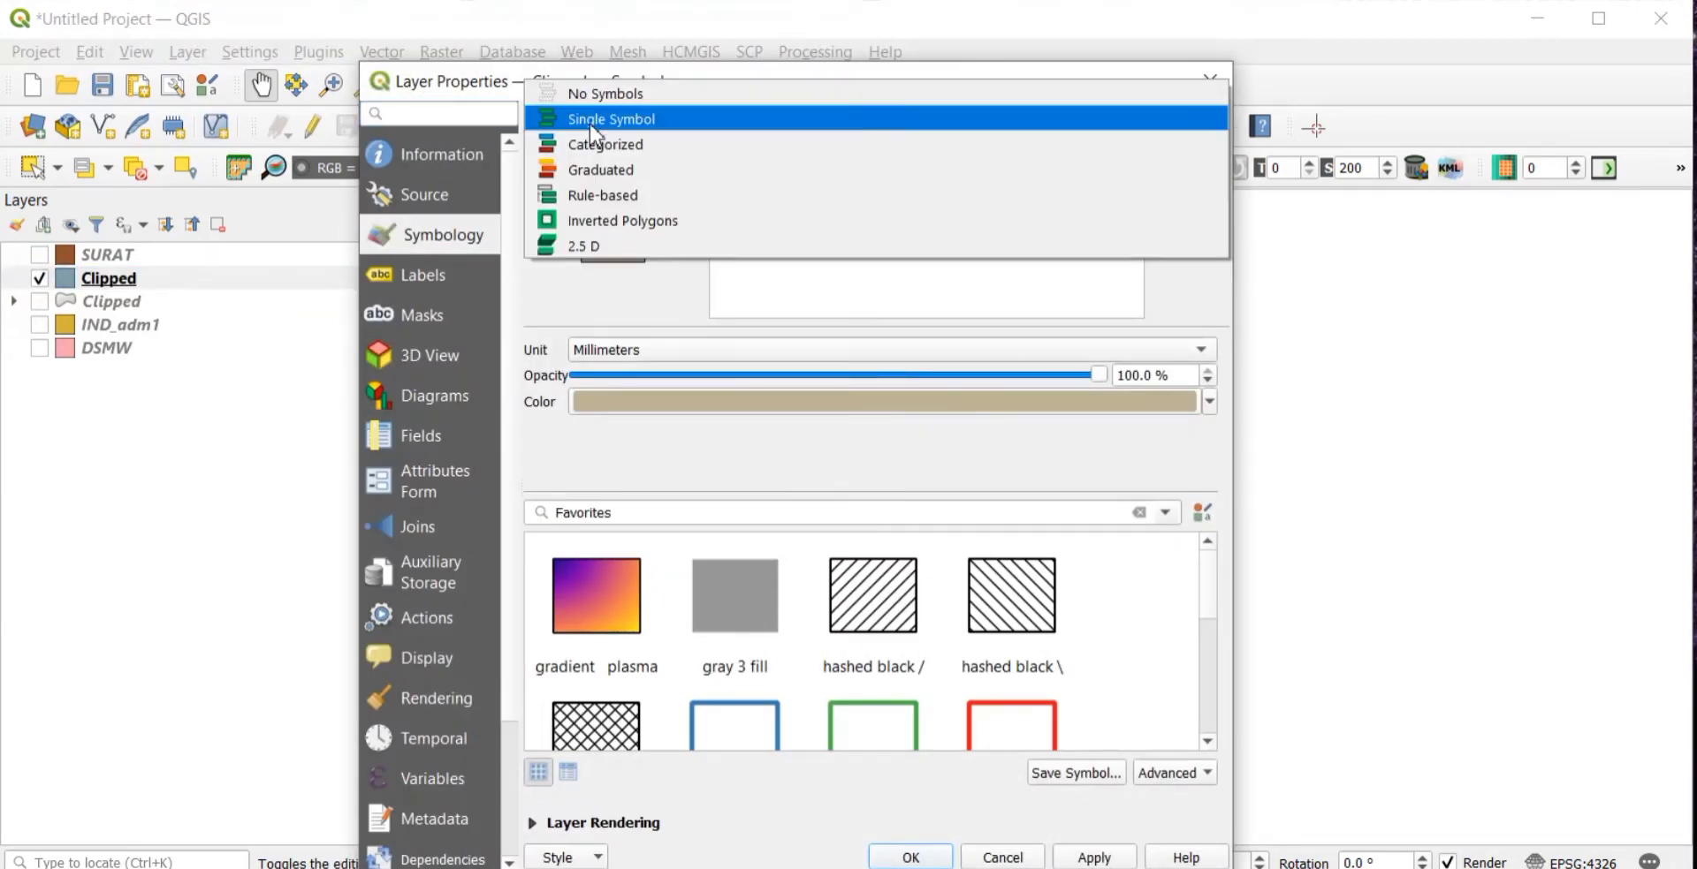
pyautogui.click(638, 145)
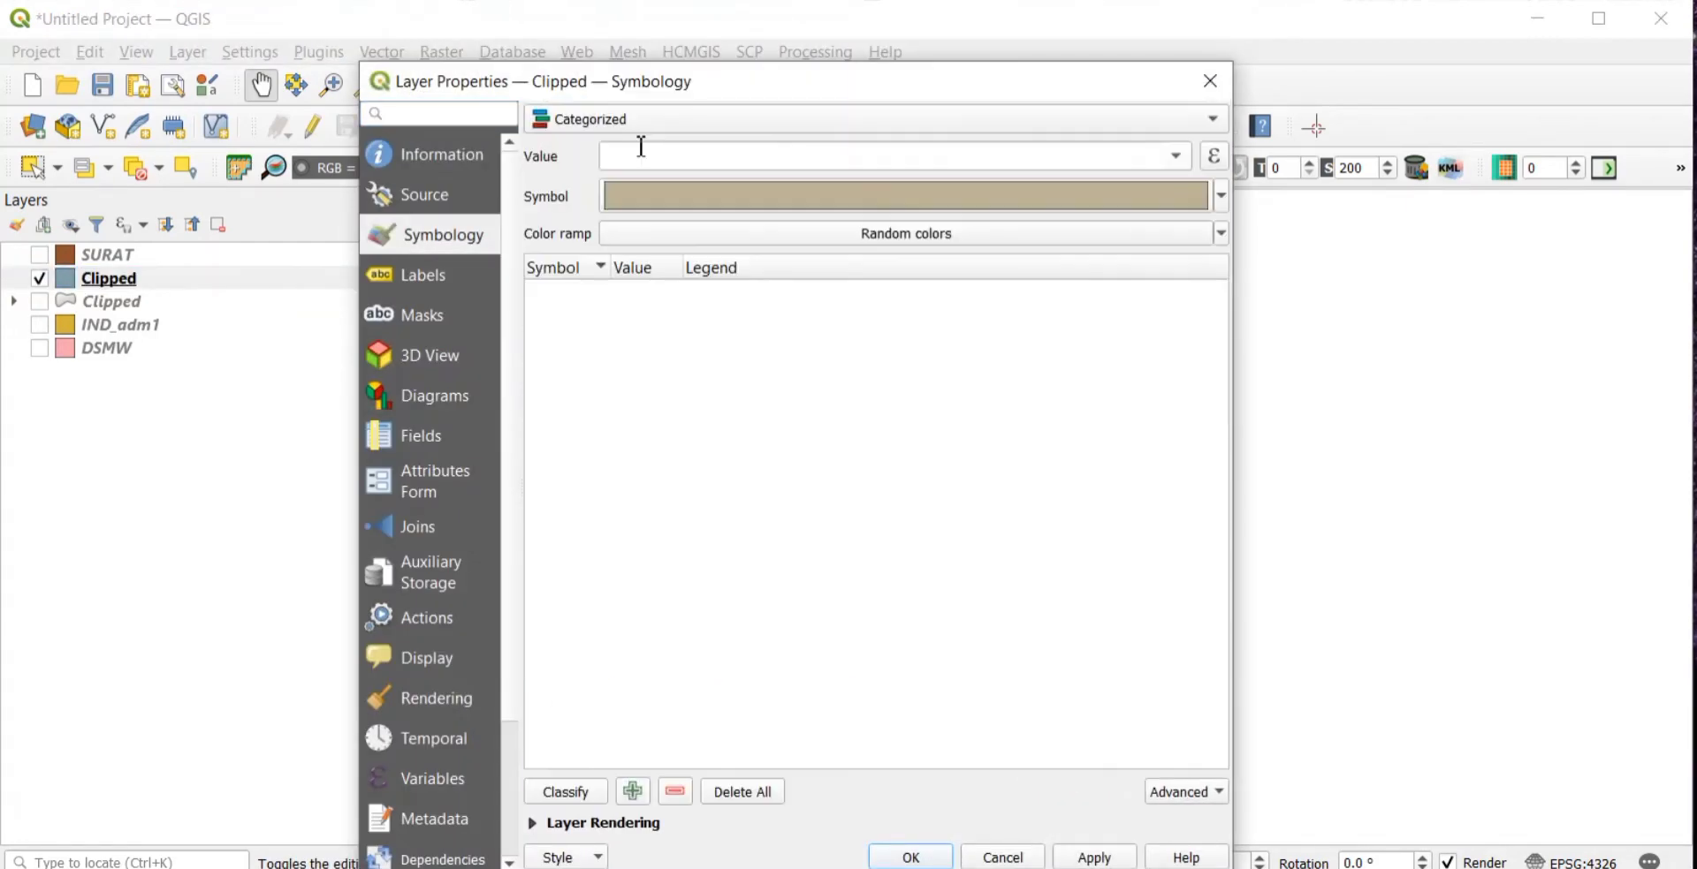
pyautogui.click(1180, 159)
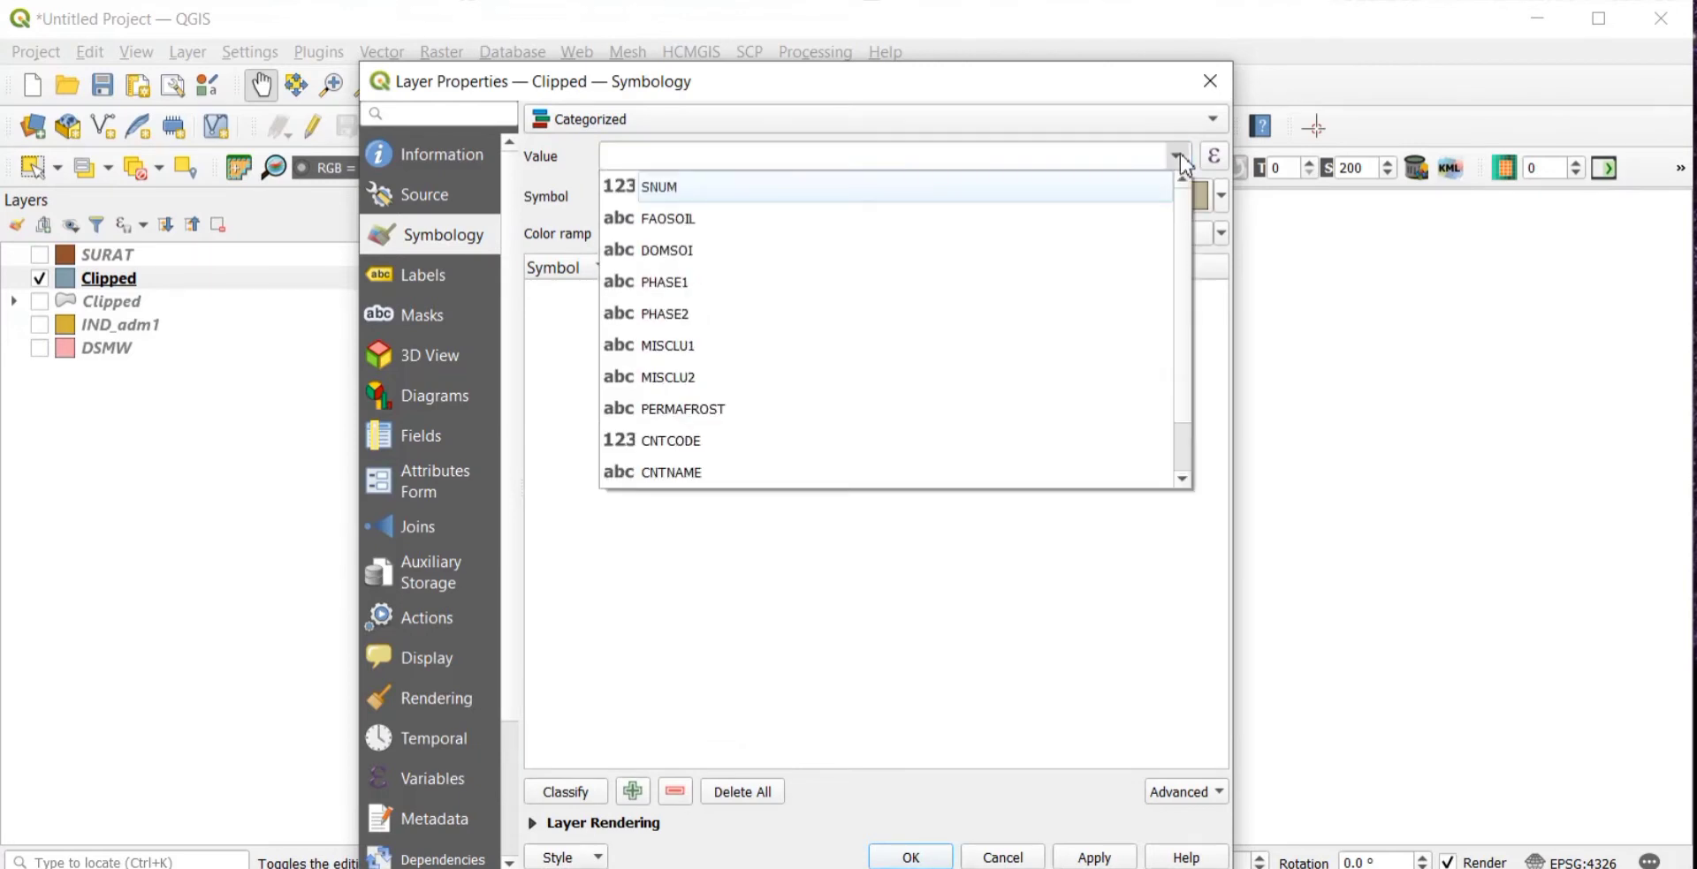
pyautogui.click(789, 194)
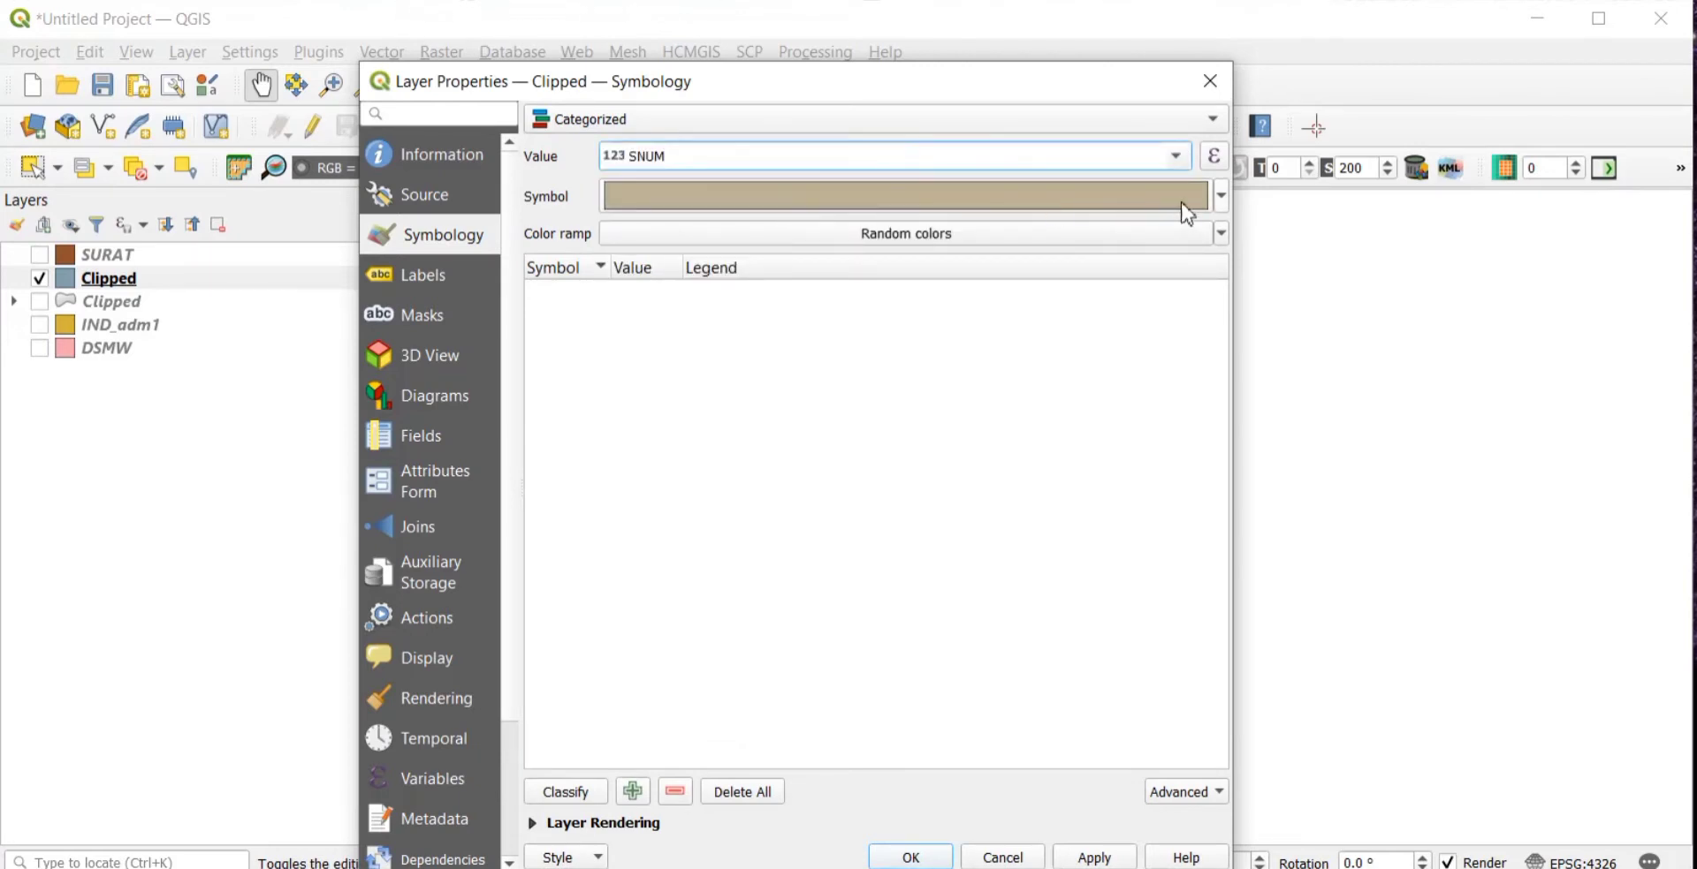
# - Set the category symbol to green and the color ramp to Magma, and classify the Surat layer by SNUM
pyautogui.click(1220, 197)
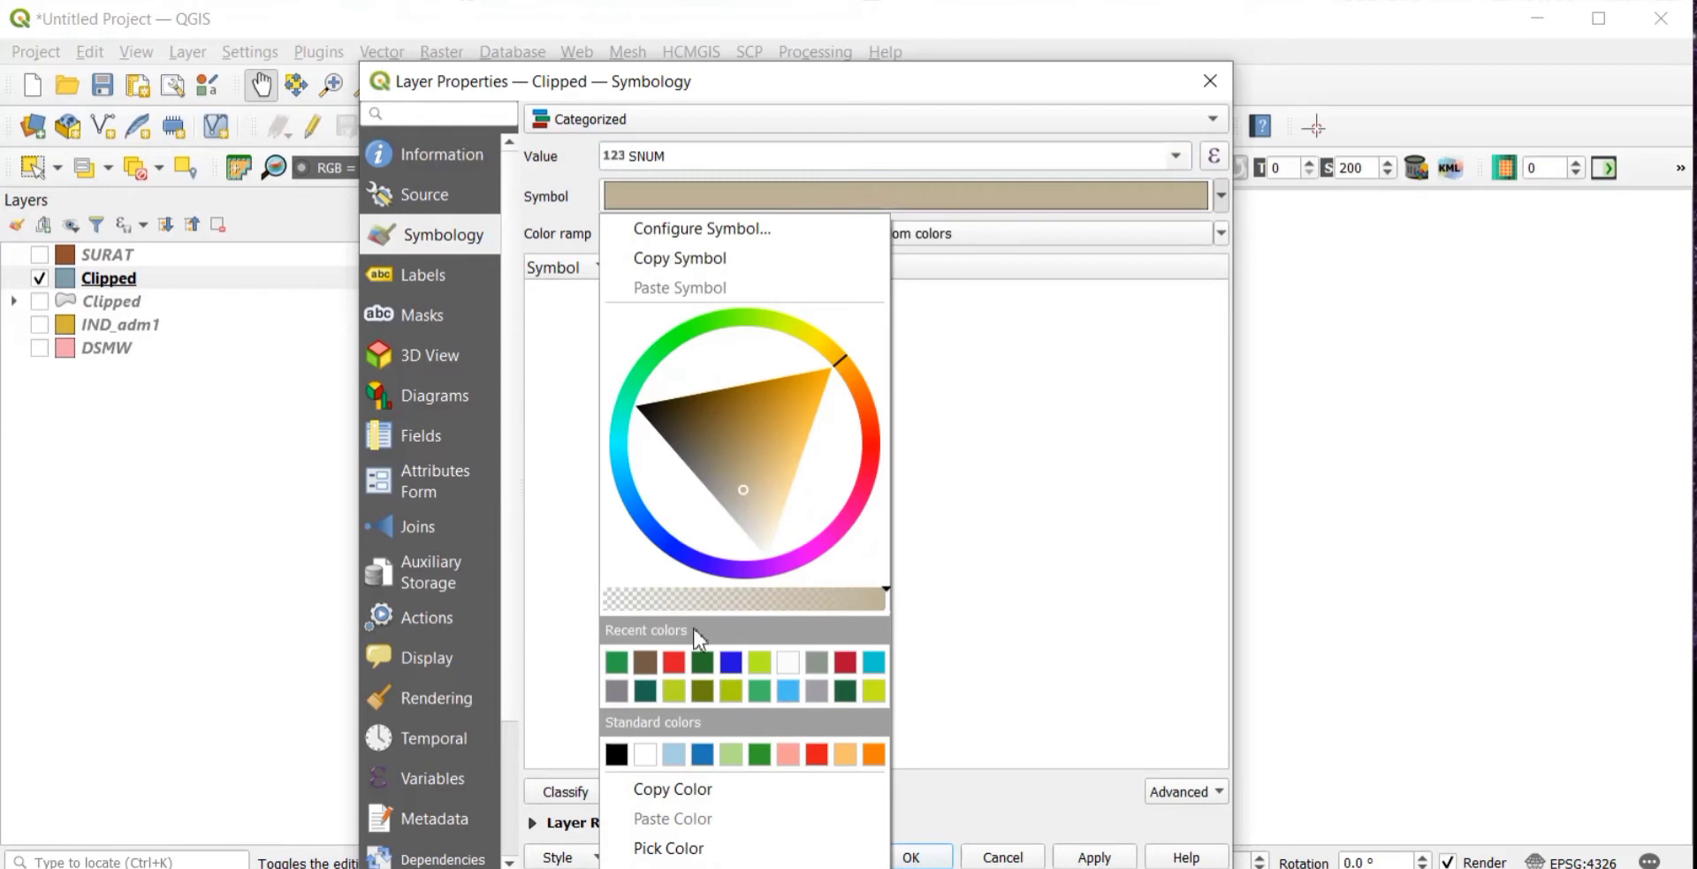
pyautogui.click(759, 754)
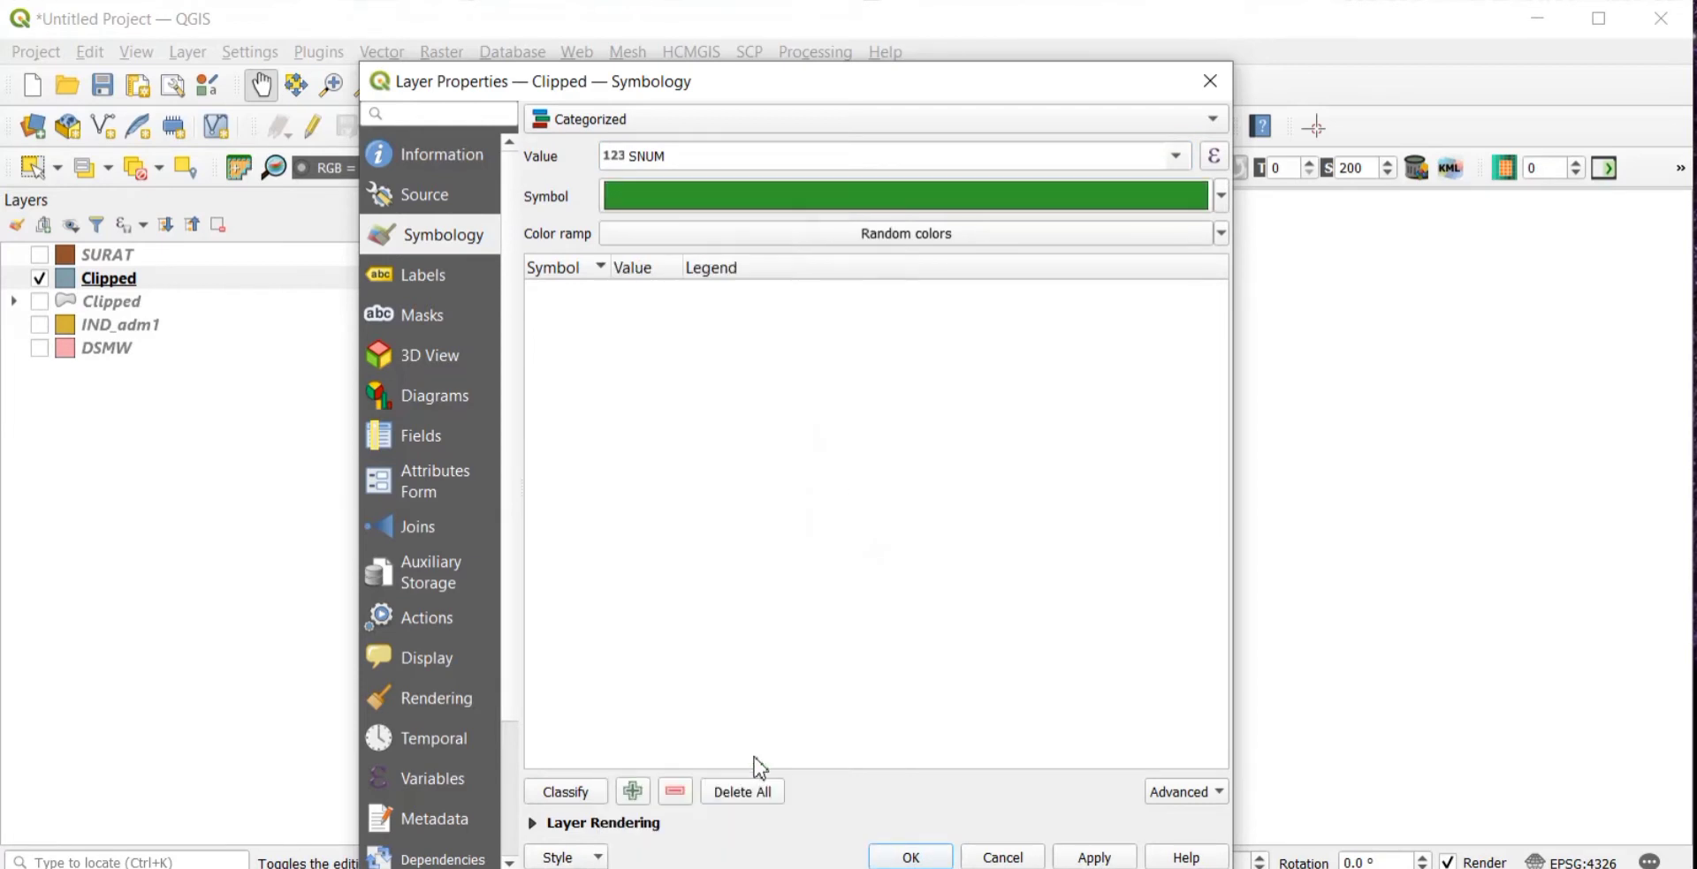
pyautogui.click(1221, 233)
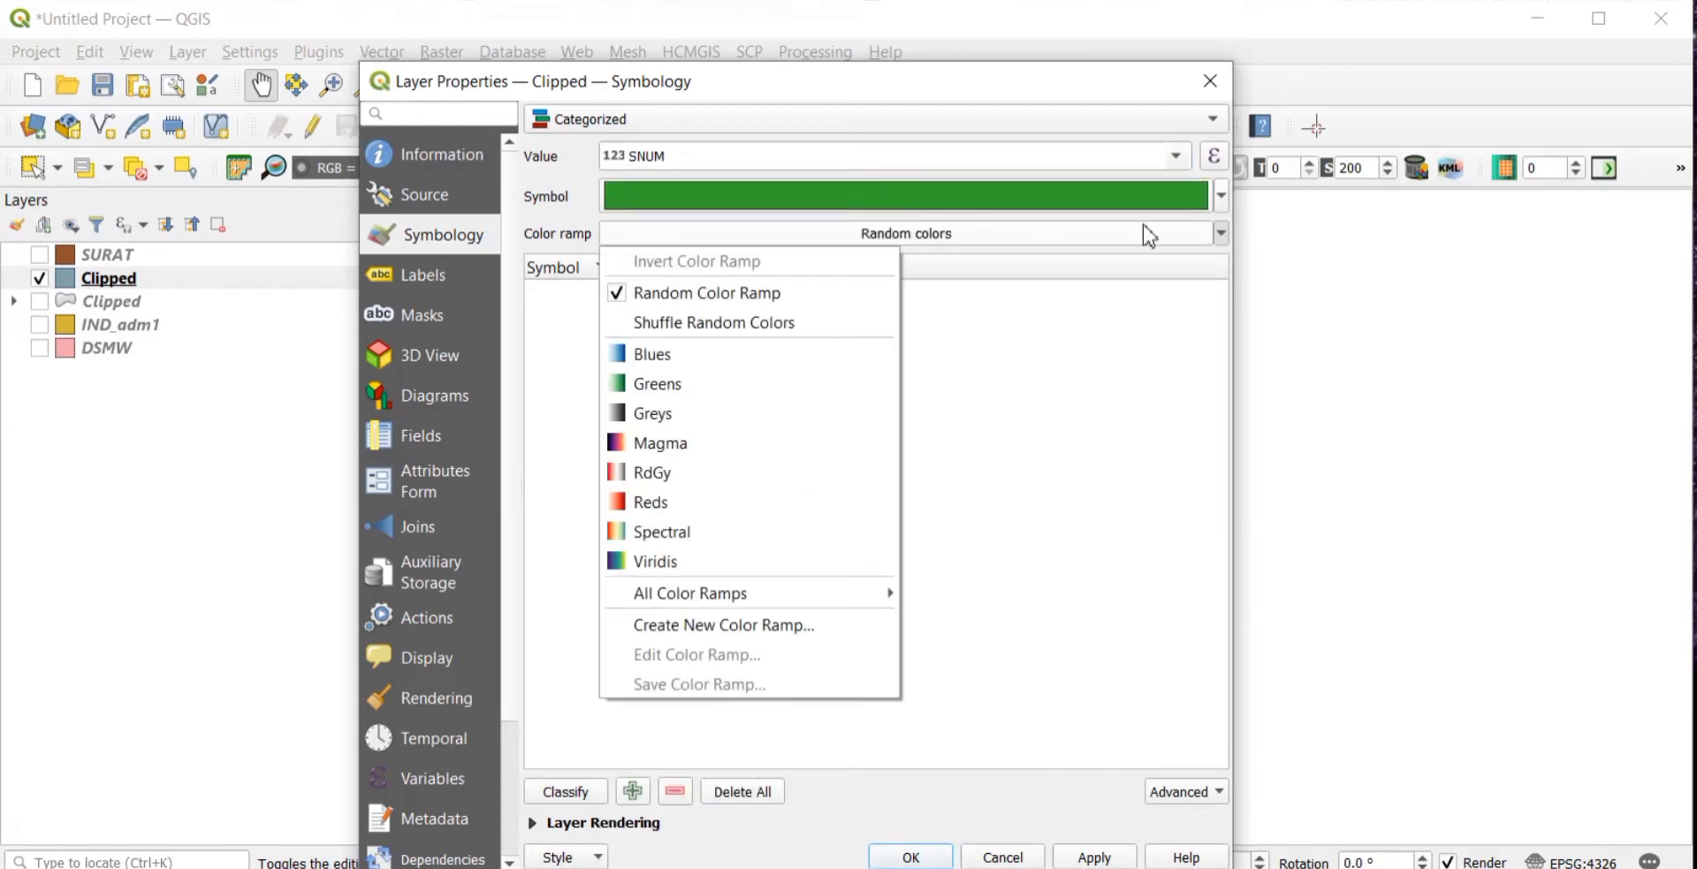
pyautogui.click(648, 452)
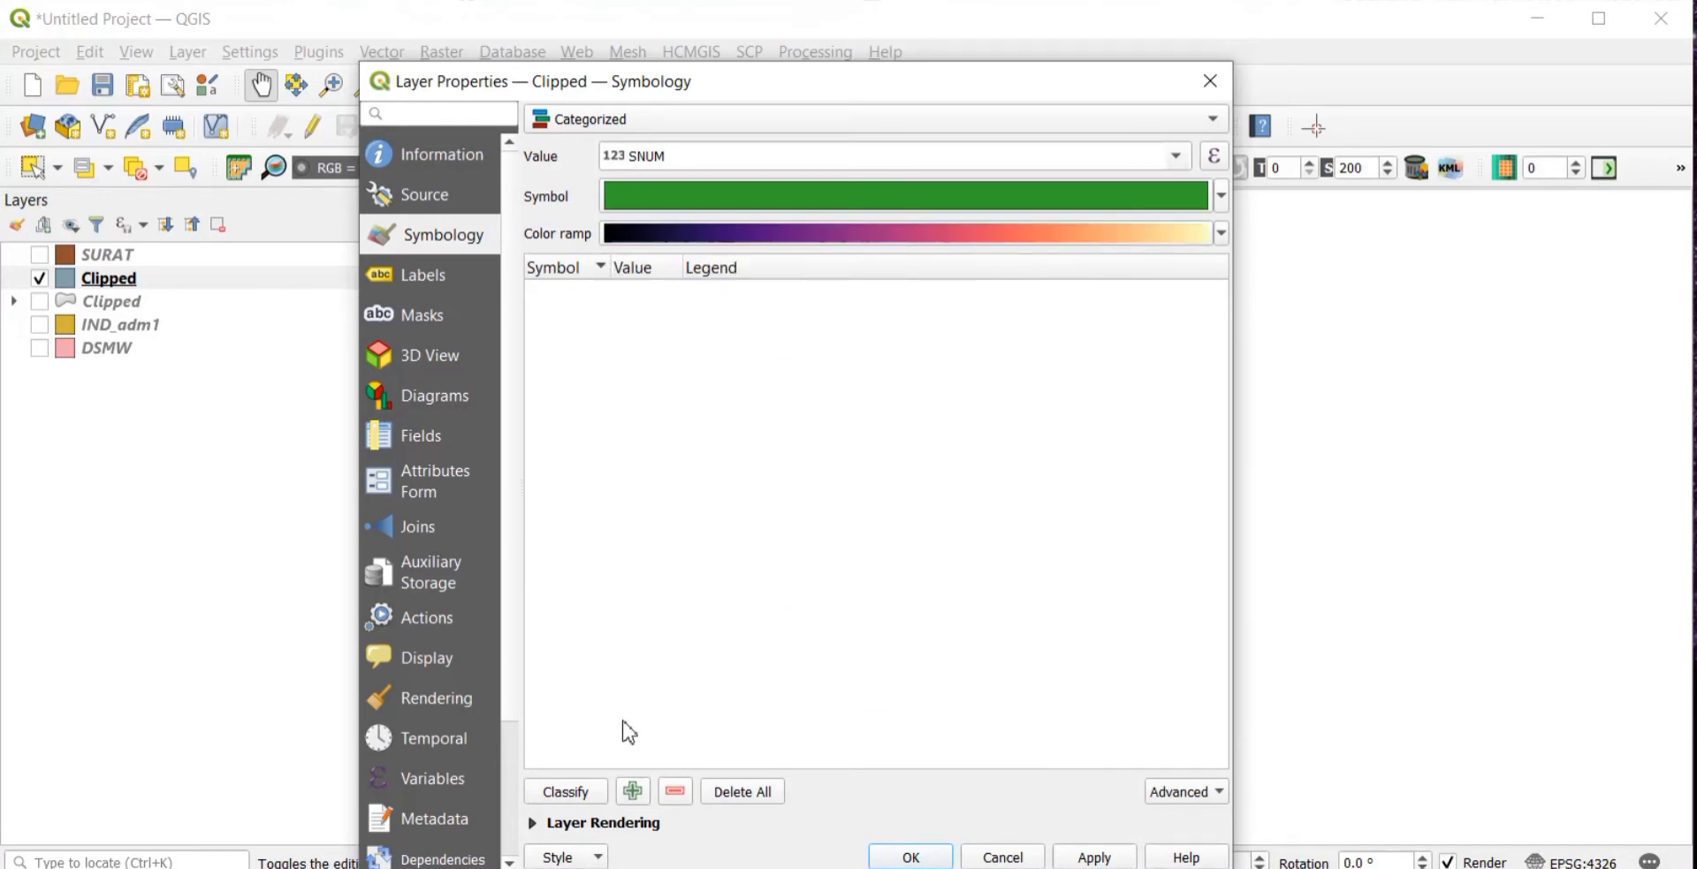
pyautogui.click(564, 794)
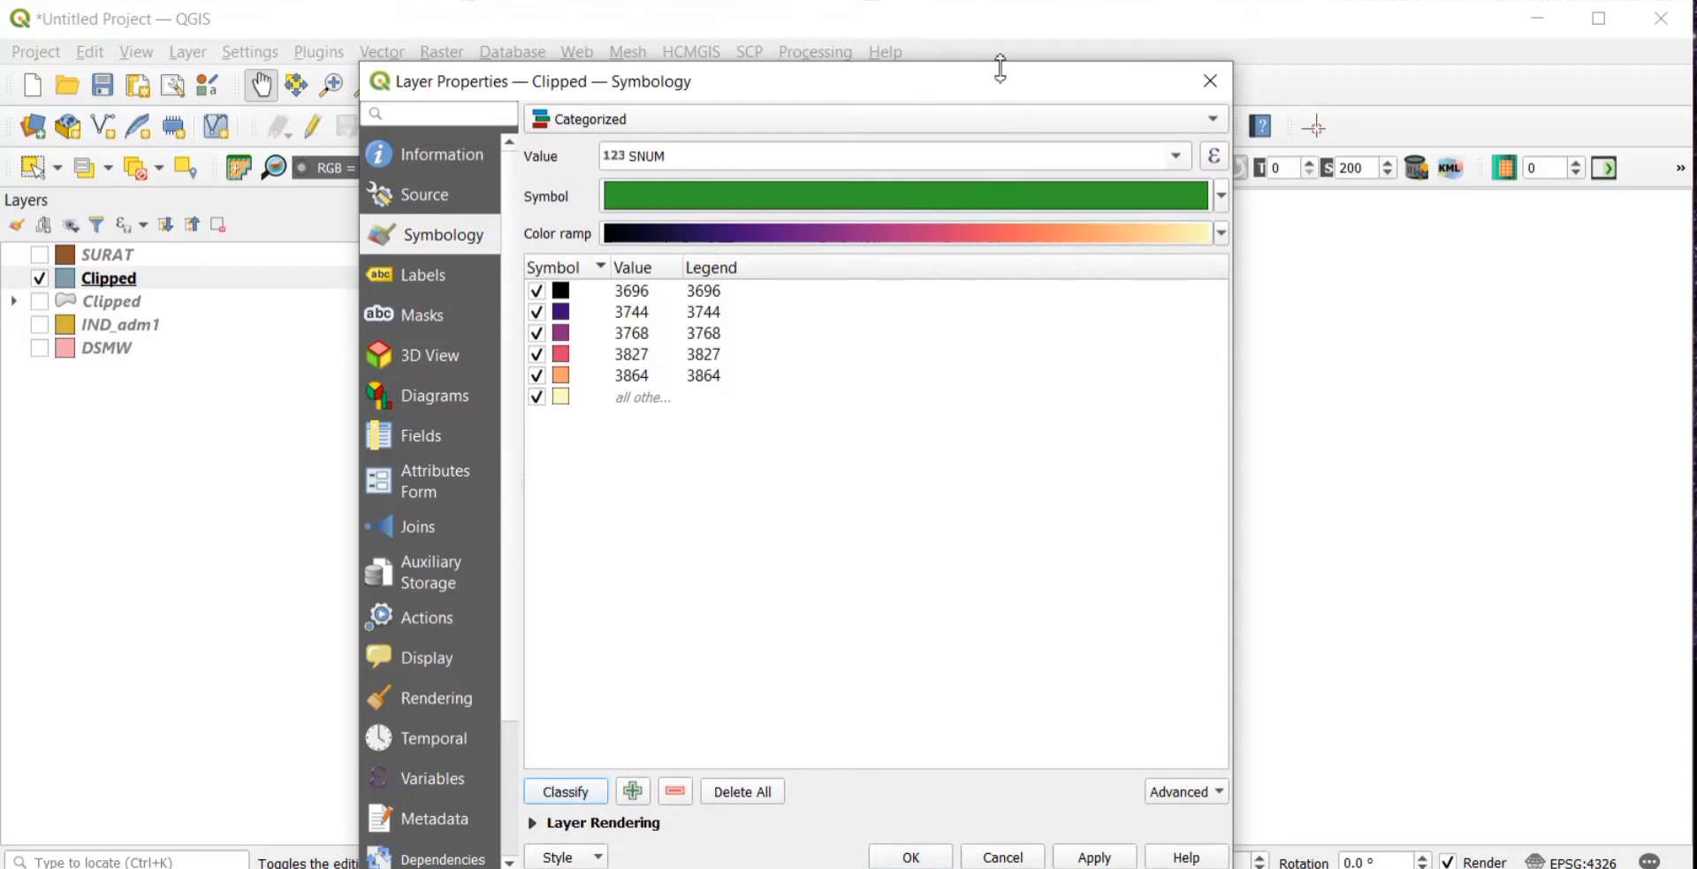
pyautogui.moveTo(992, 95); pyautogui.dragTo(992, 47)
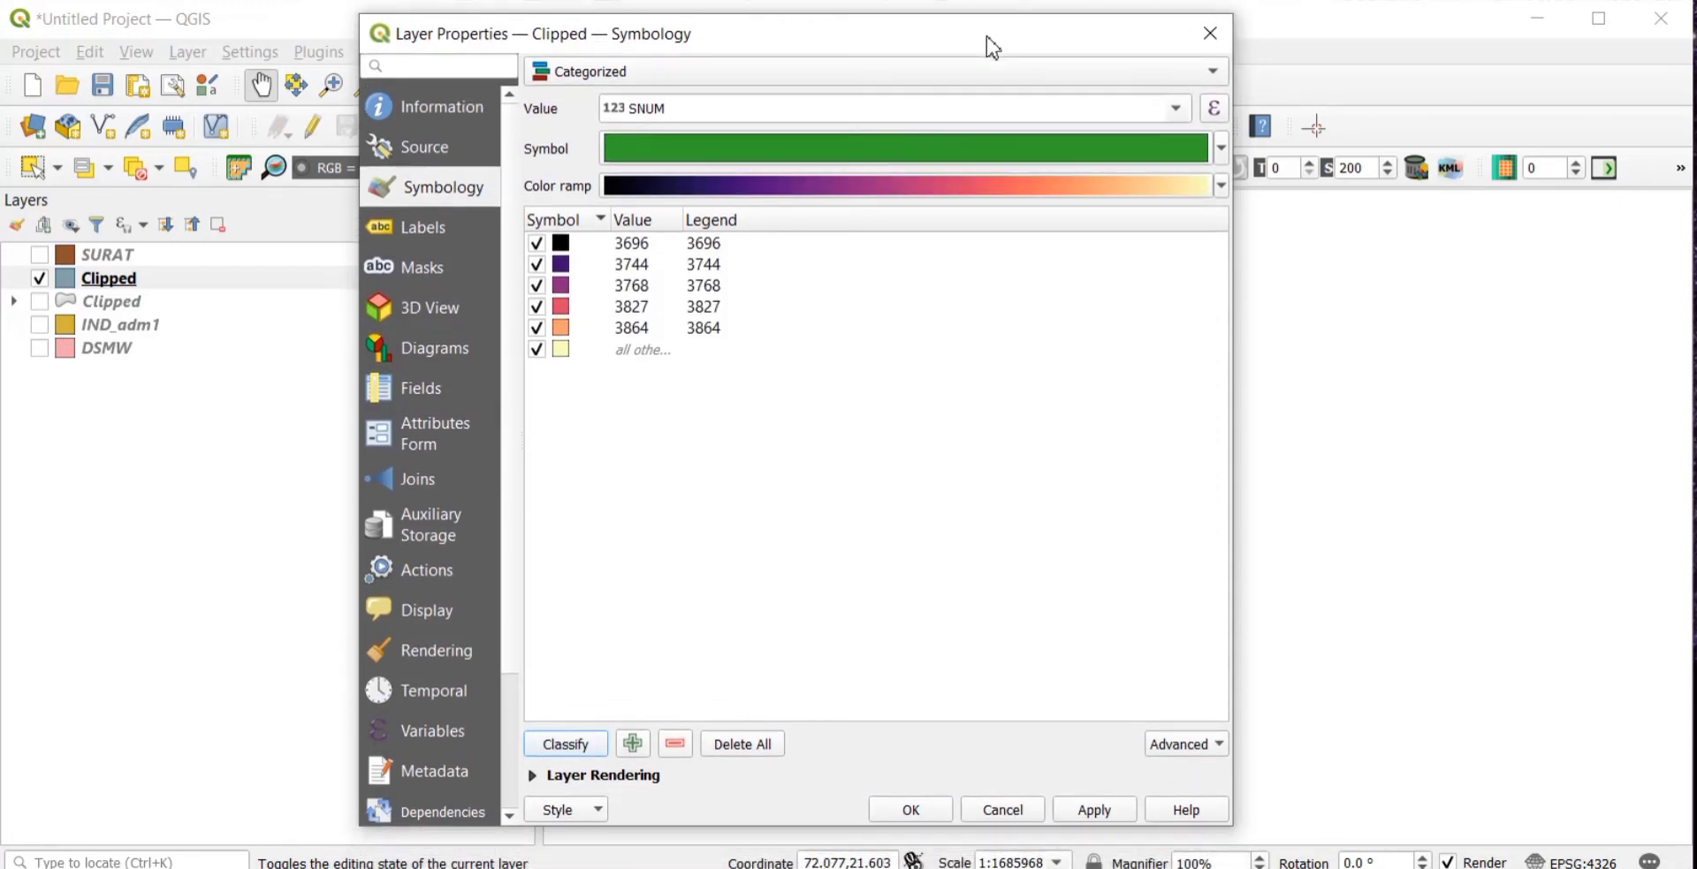
# - Change the symbol color of category 3696 to red
pyautogui.rightClick(564, 247)
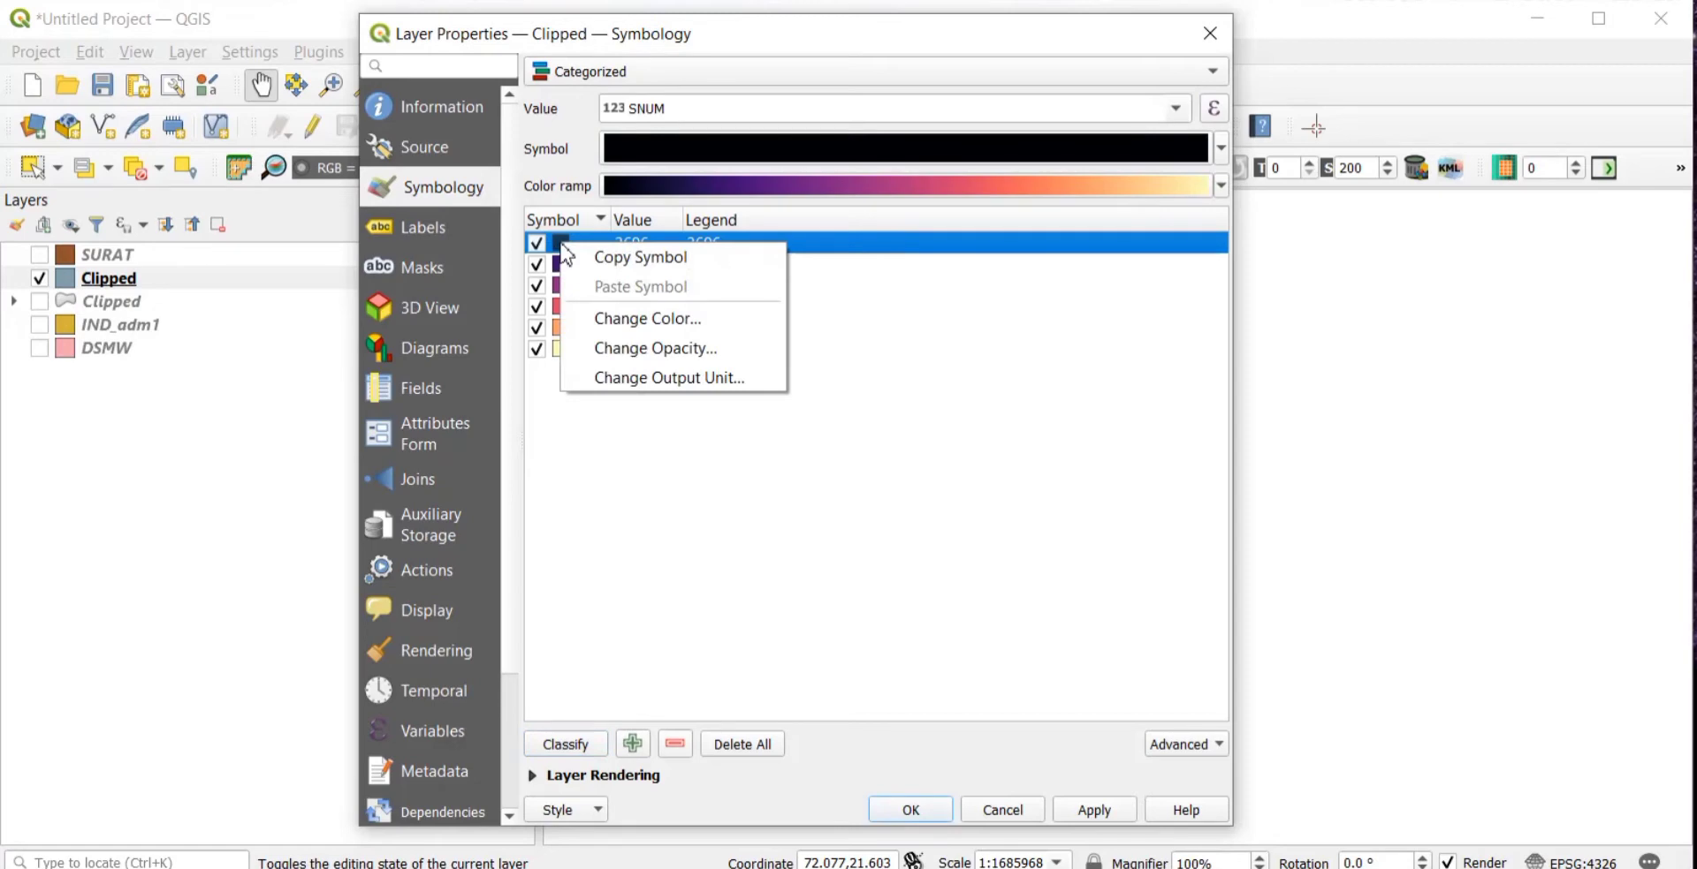
pyautogui.click(652, 327)
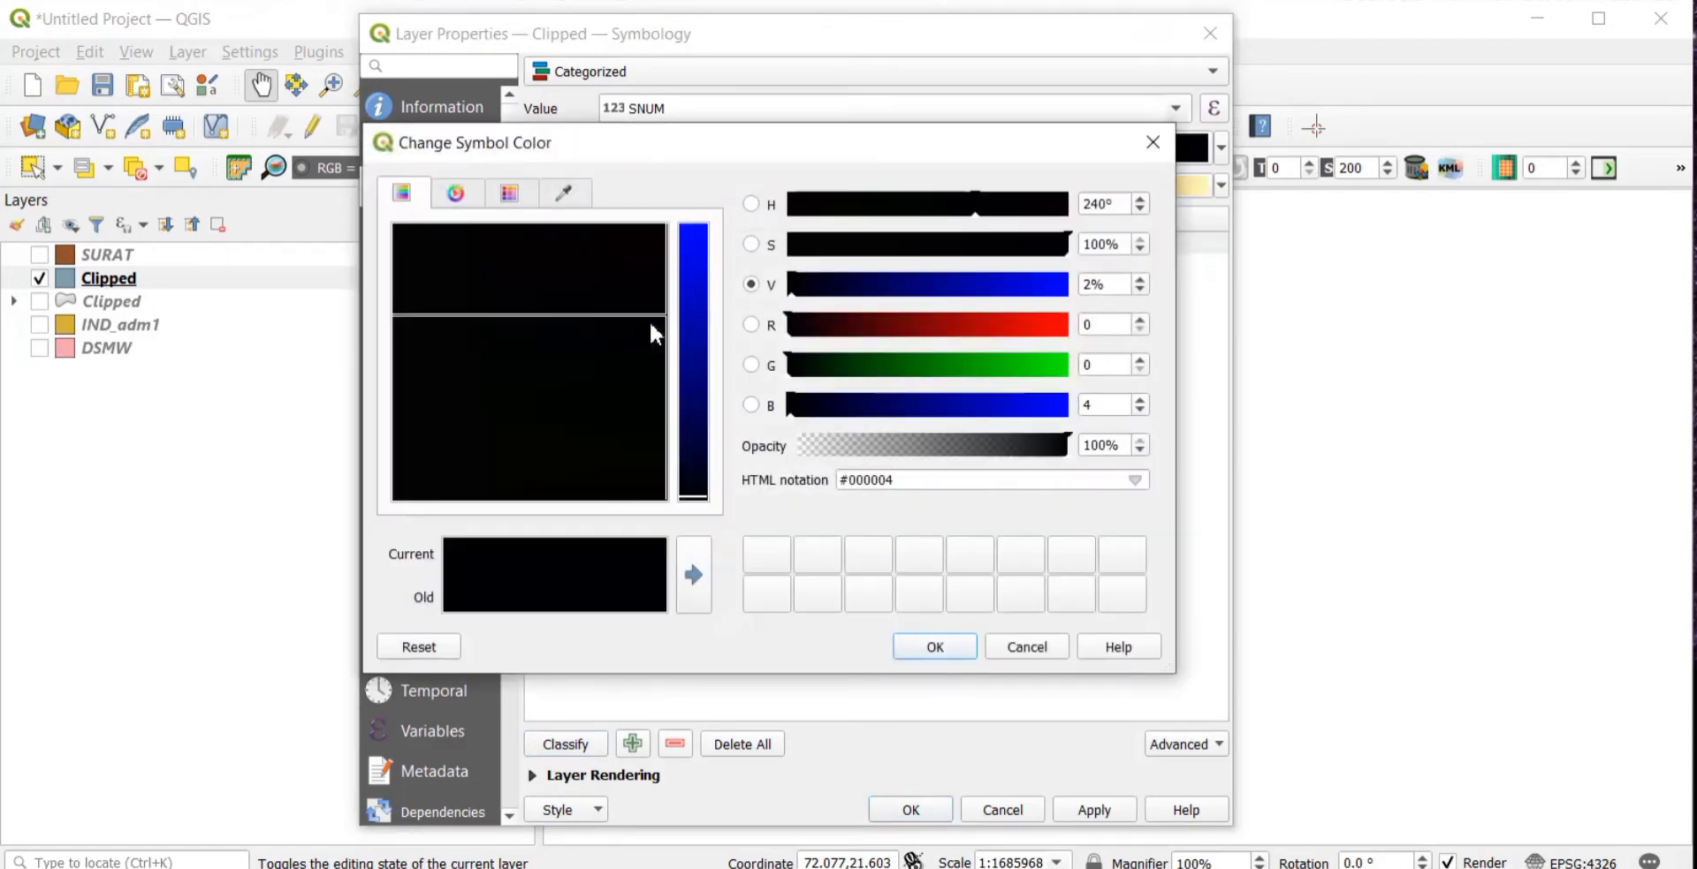
pyautogui.click(1039, 324)
pyautogui.click(939, 652)
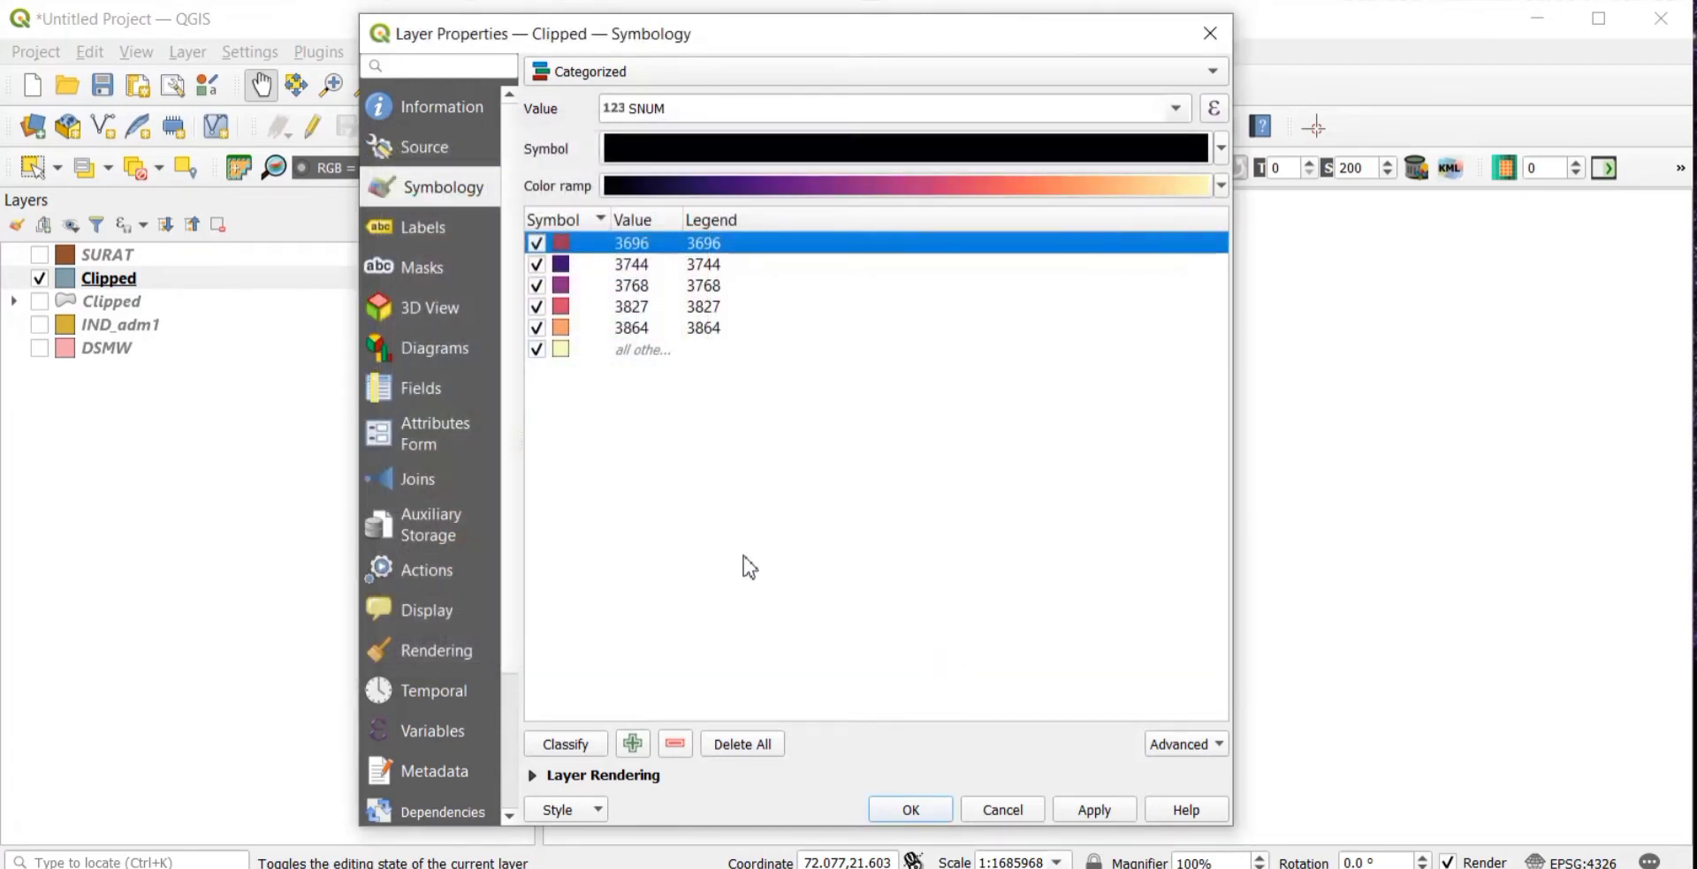
# - Change the symbol color of category 3744 to pink, #ea0f6f
pyautogui.rightClick(562, 269)
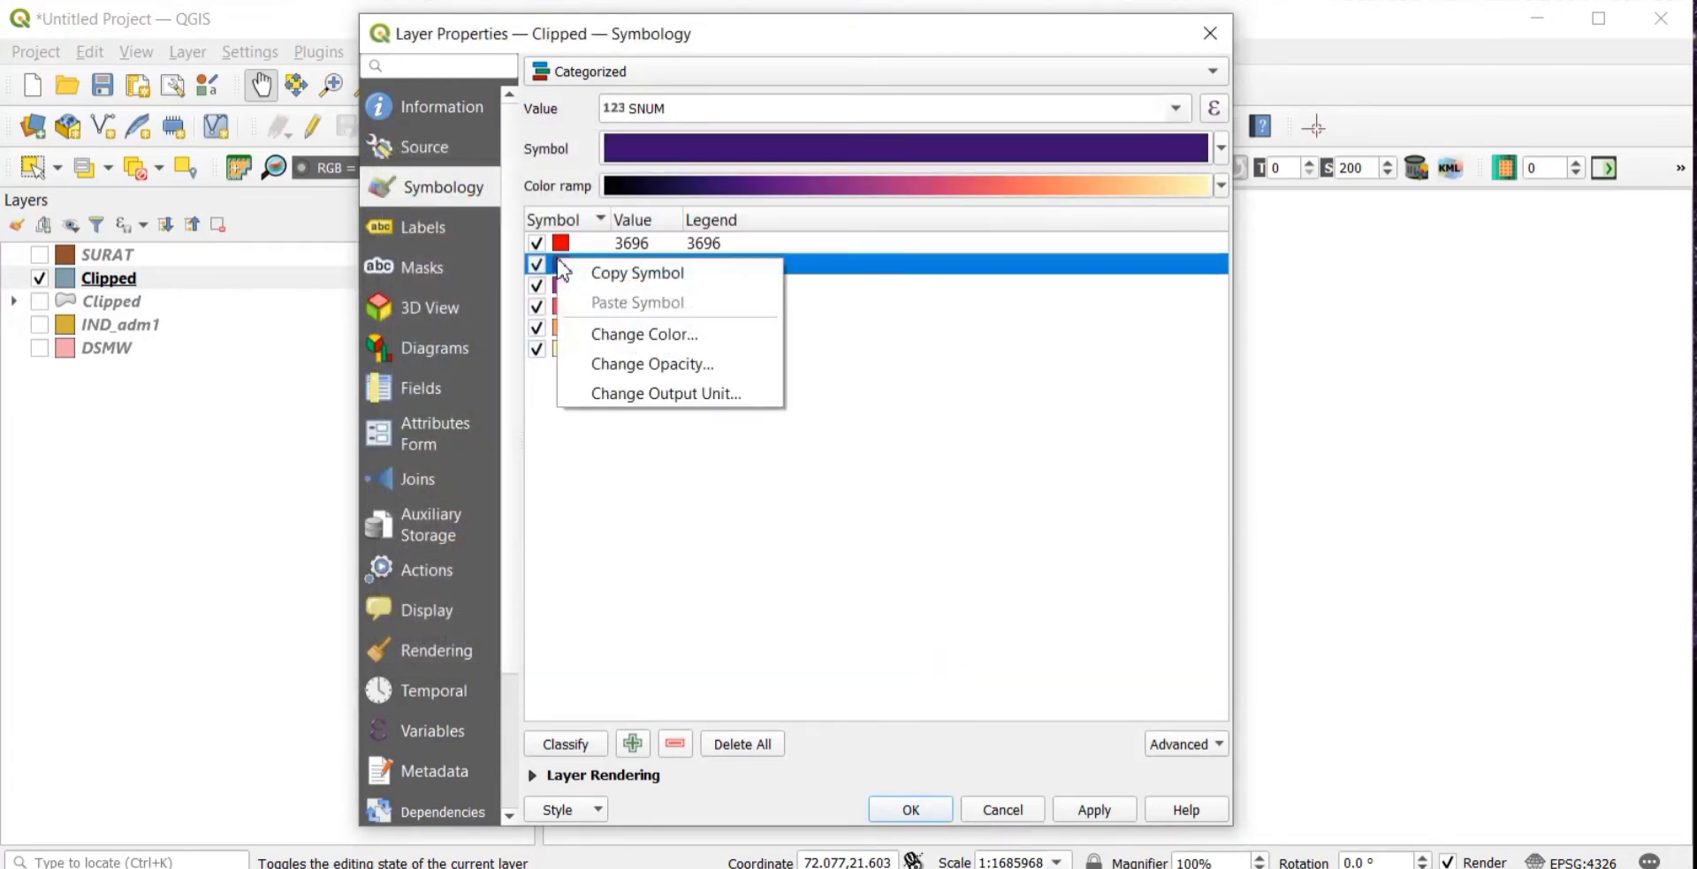
pyautogui.click(623, 348)
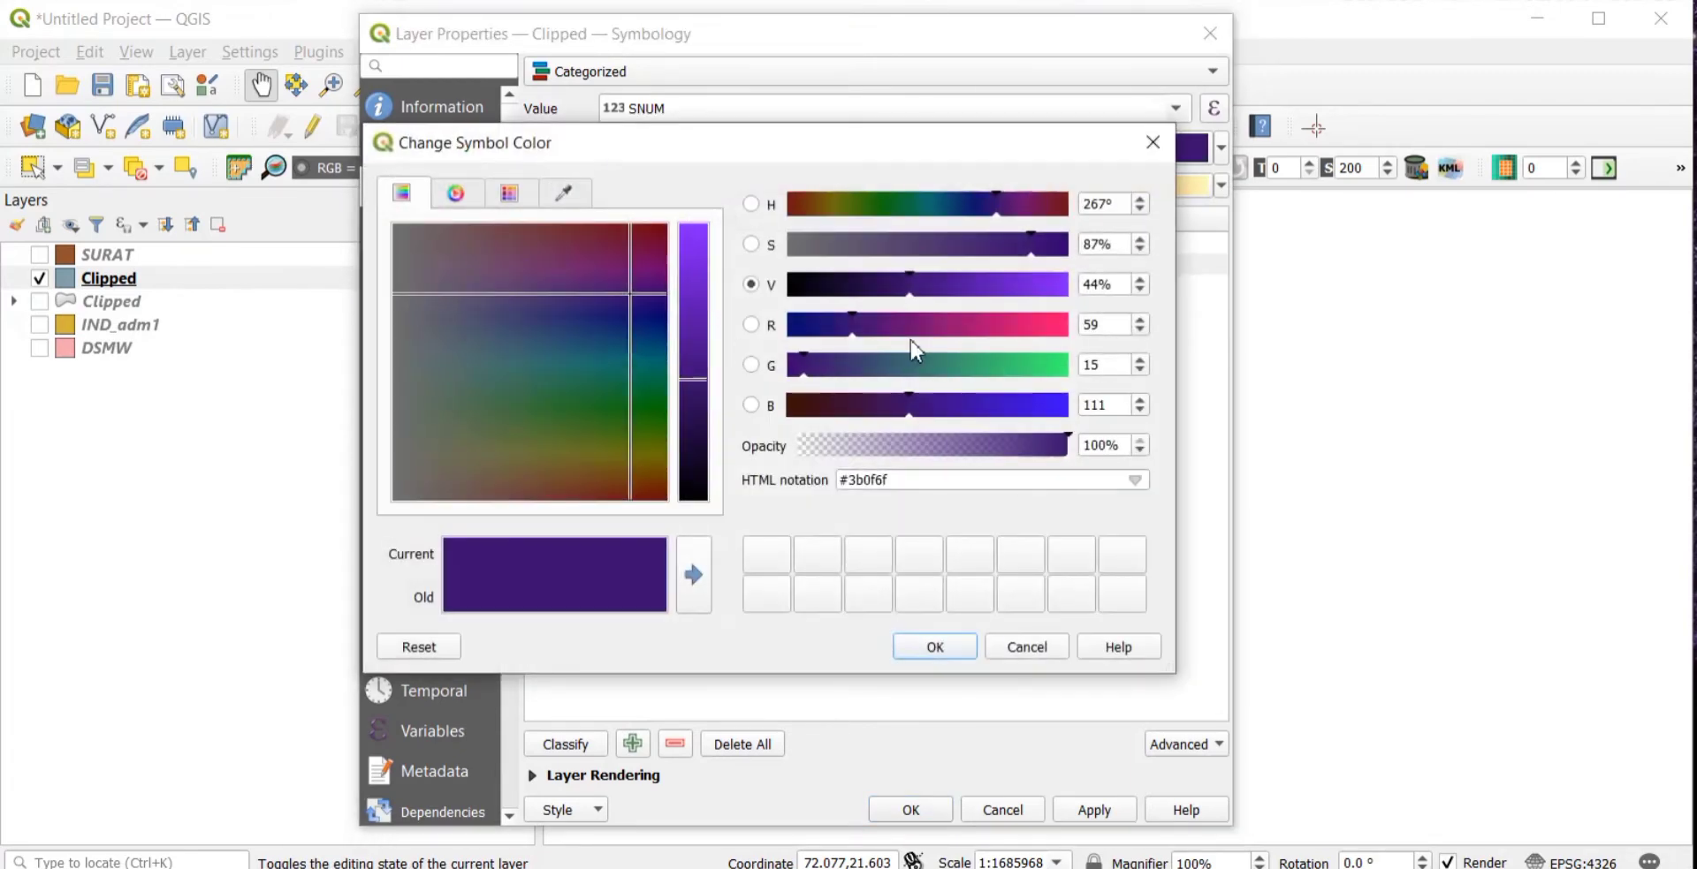
pyautogui.click(1048, 325)
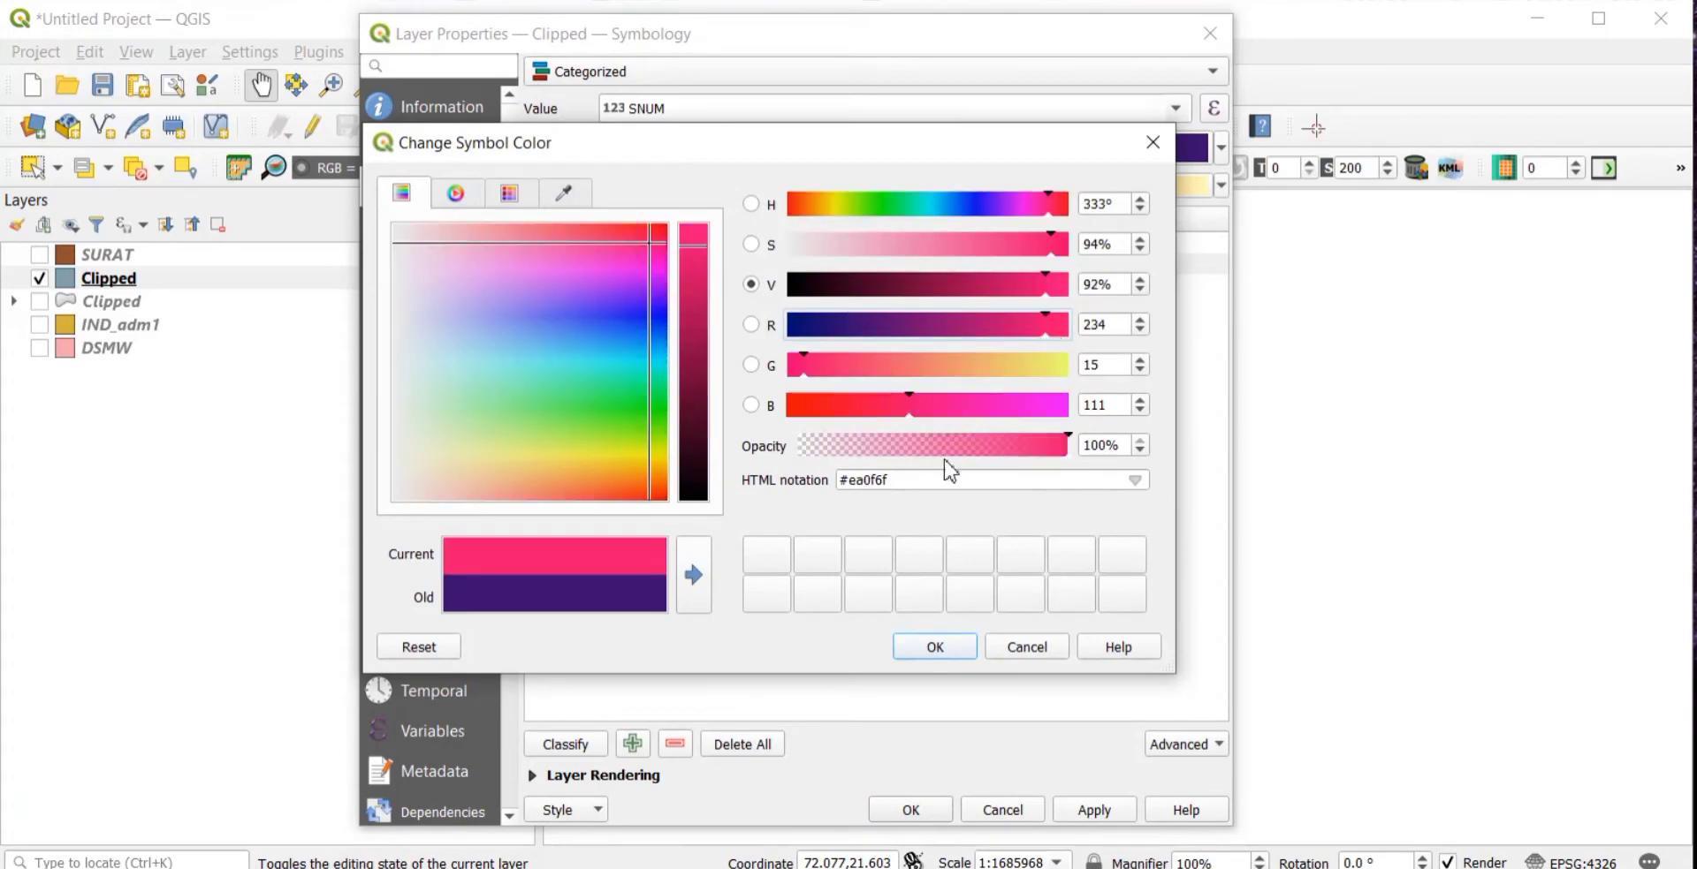
pyautogui.click(961, 650)
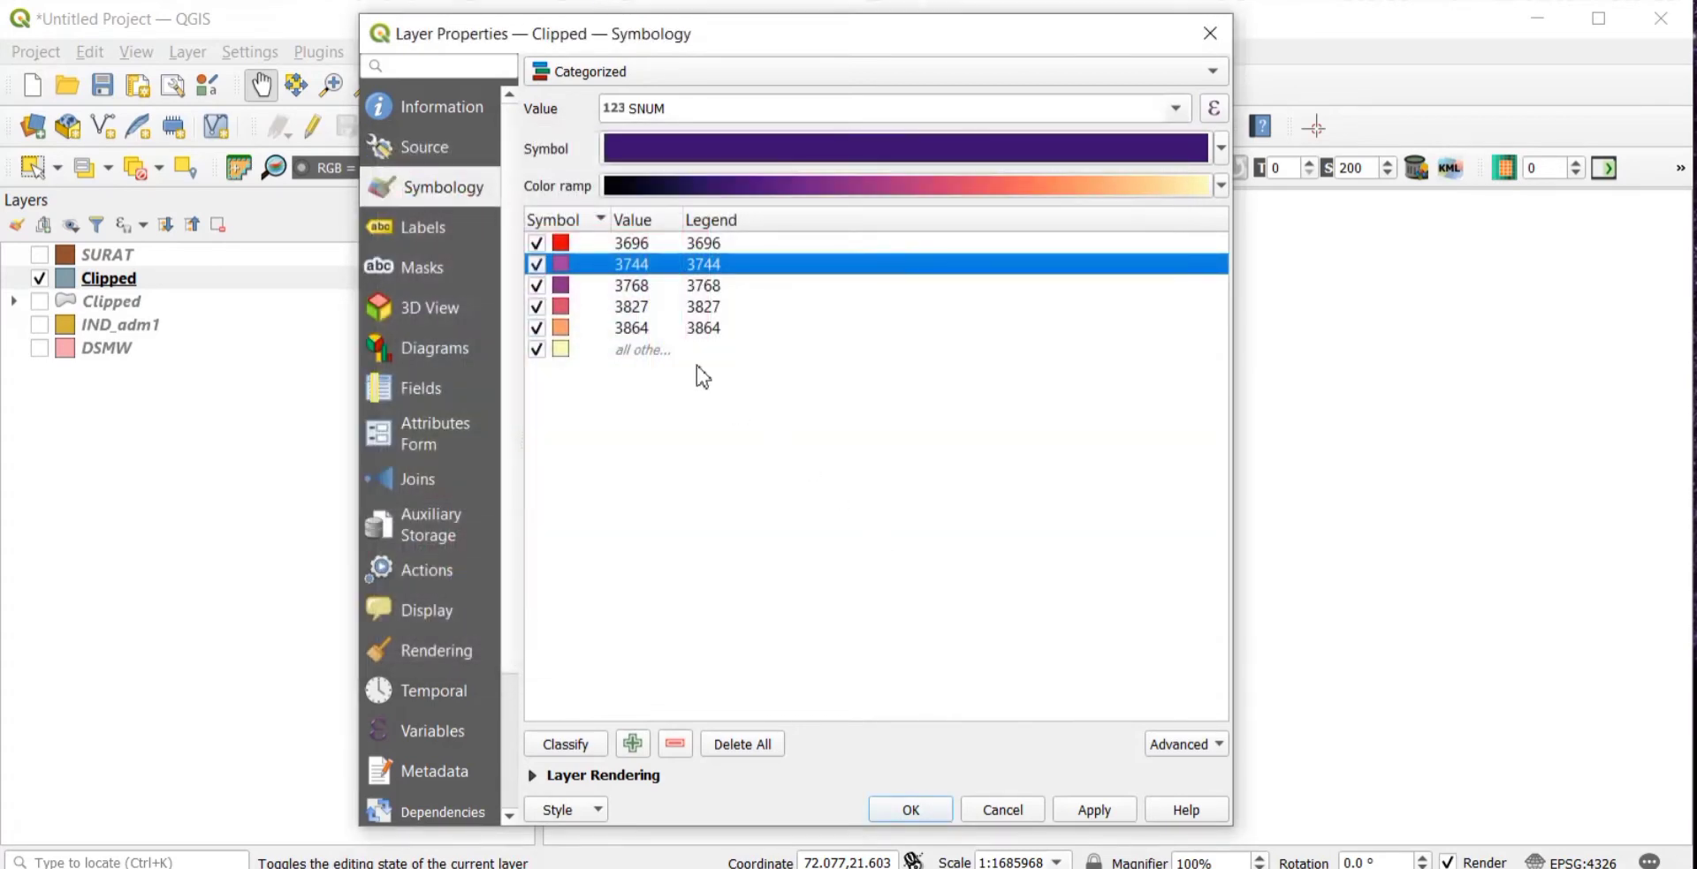
# - Change the symbol color of category 3744 to yellow, #eafc6f
pyautogui.rightClick(559, 261)
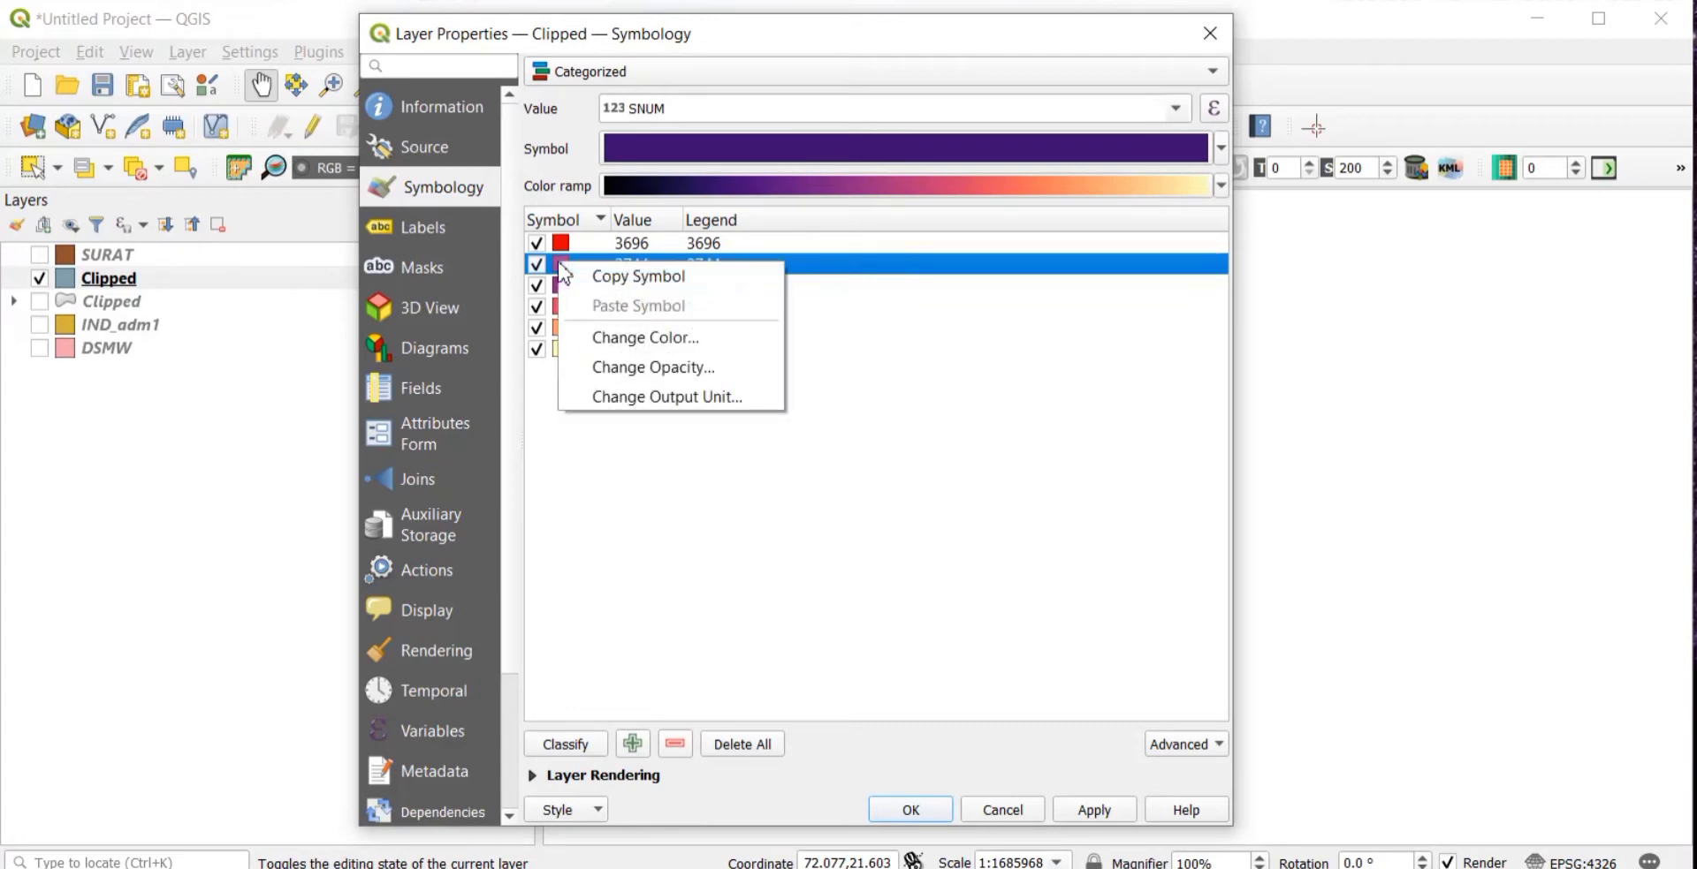
pyautogui.click(616, 345)
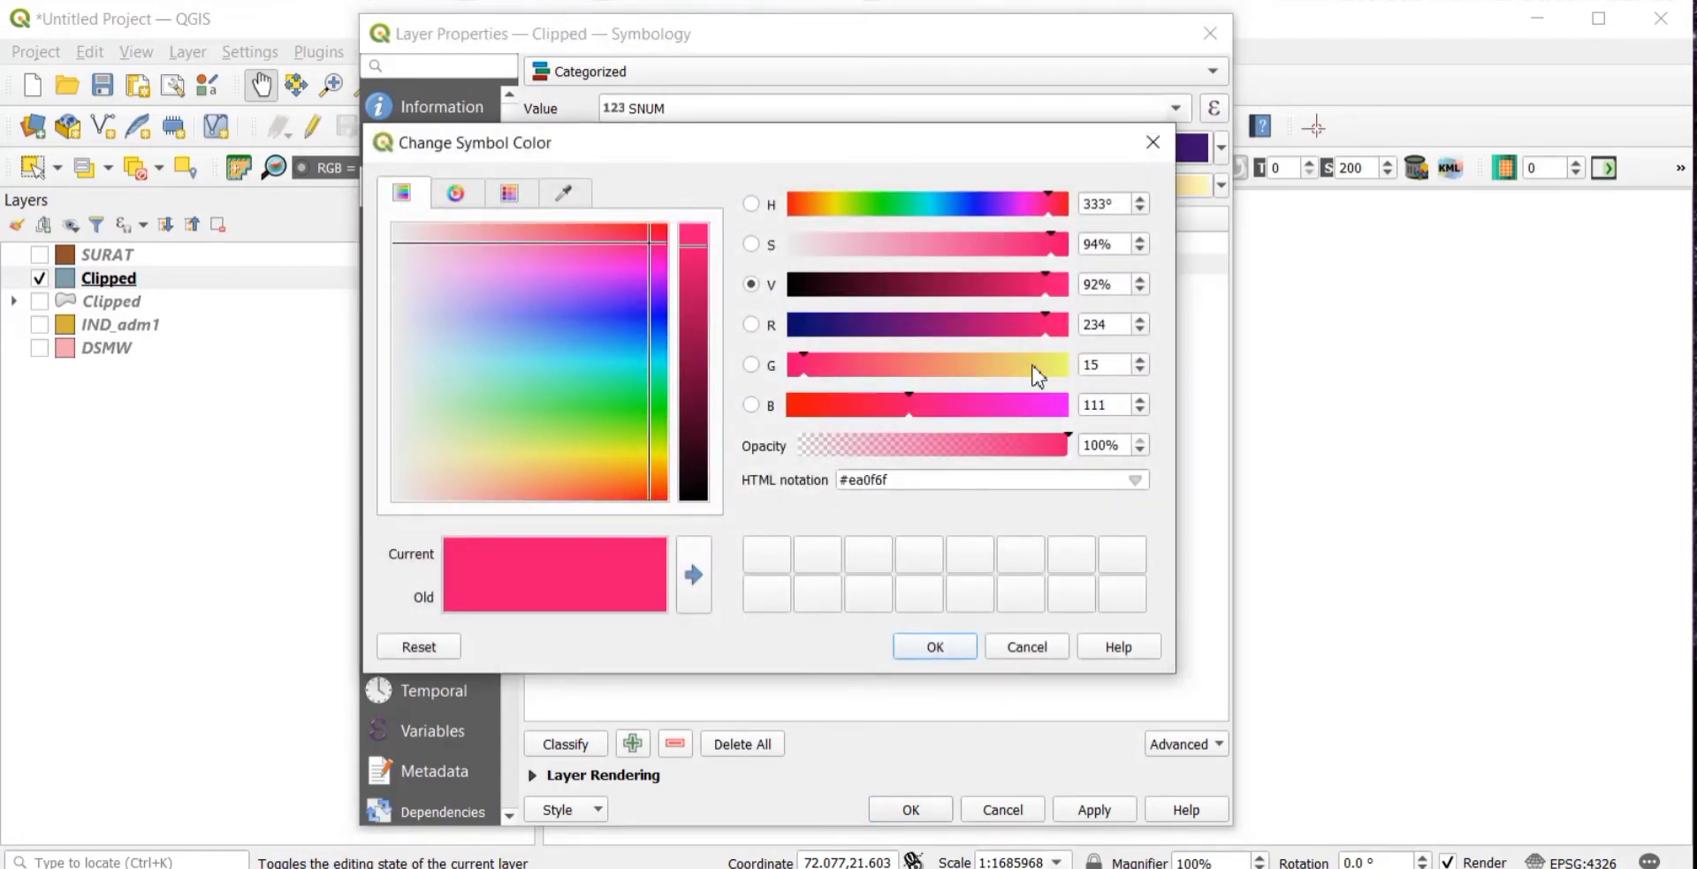
pyautogui.moveTo(1039, 375); pyautogui.dragTo(1072, 376)
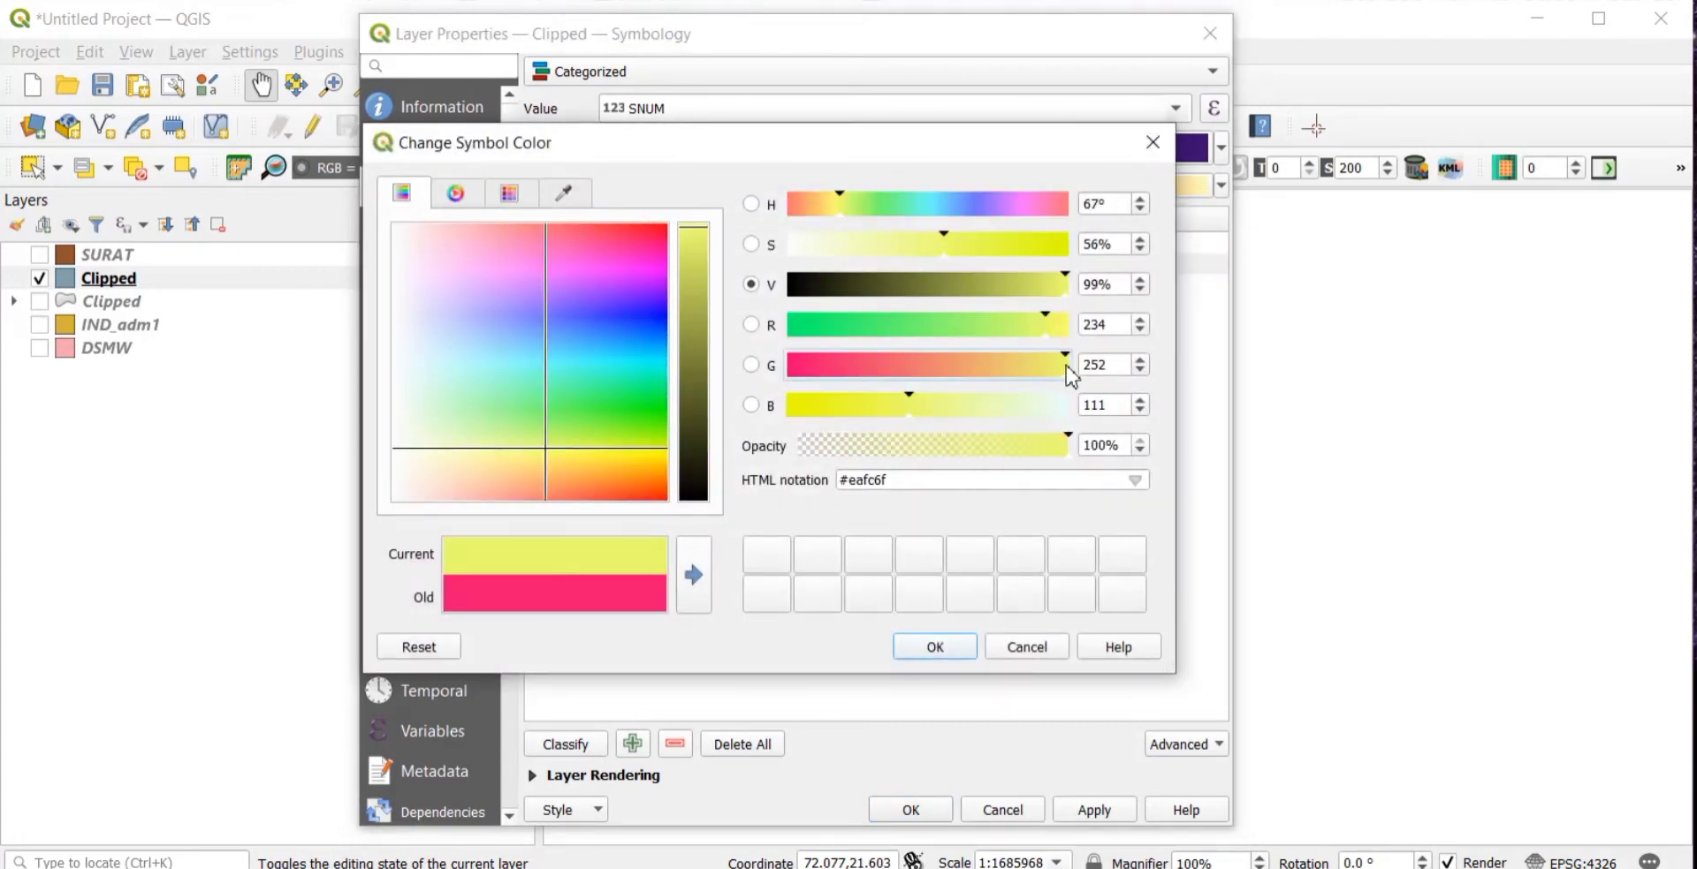
pyautogui.click(935, 646)
# - Remove the all other values category from the Surat Clipped layer's classification and apply the symbology to the map
pyautogui.click(640, 352)
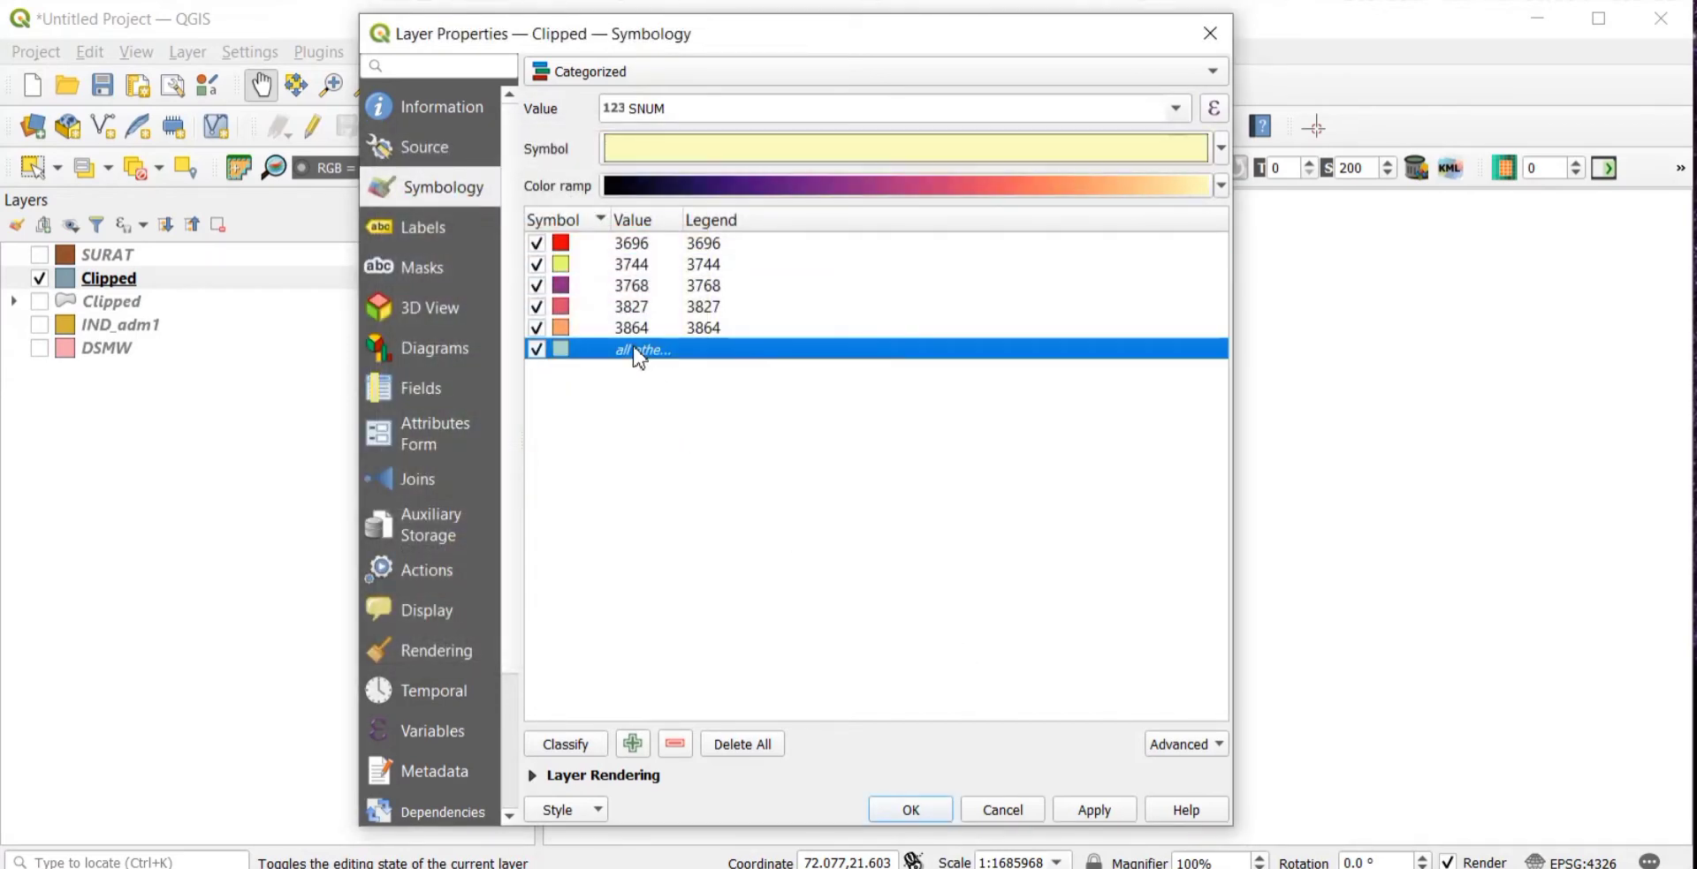
pyautogui.click(675, 745)
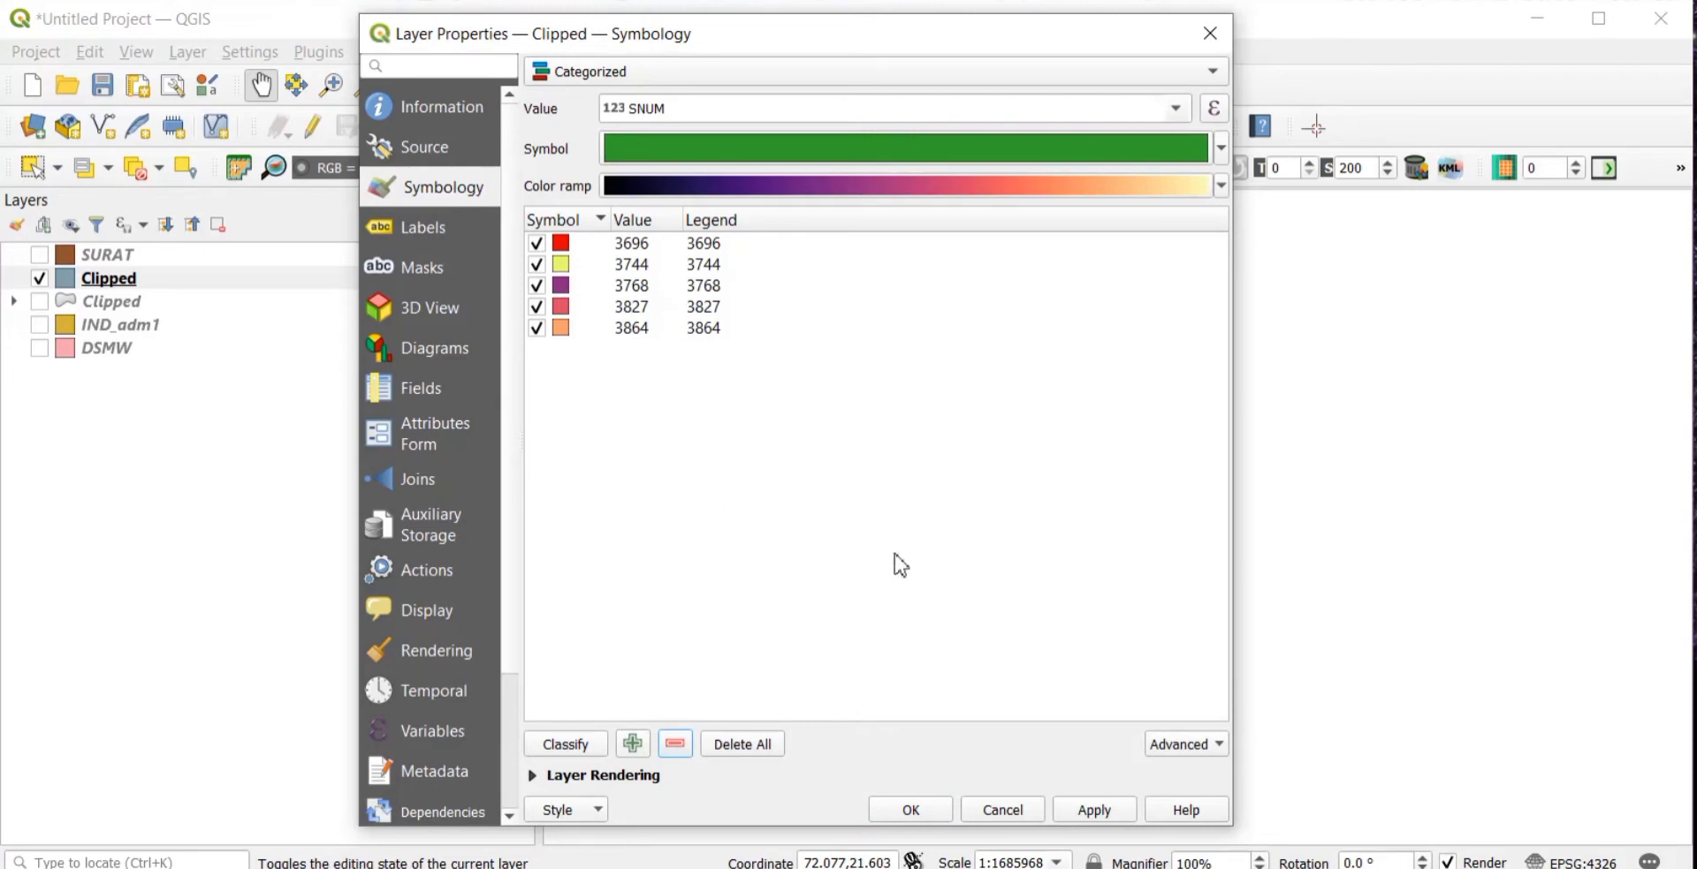
pyautogui.click(1089, 815)
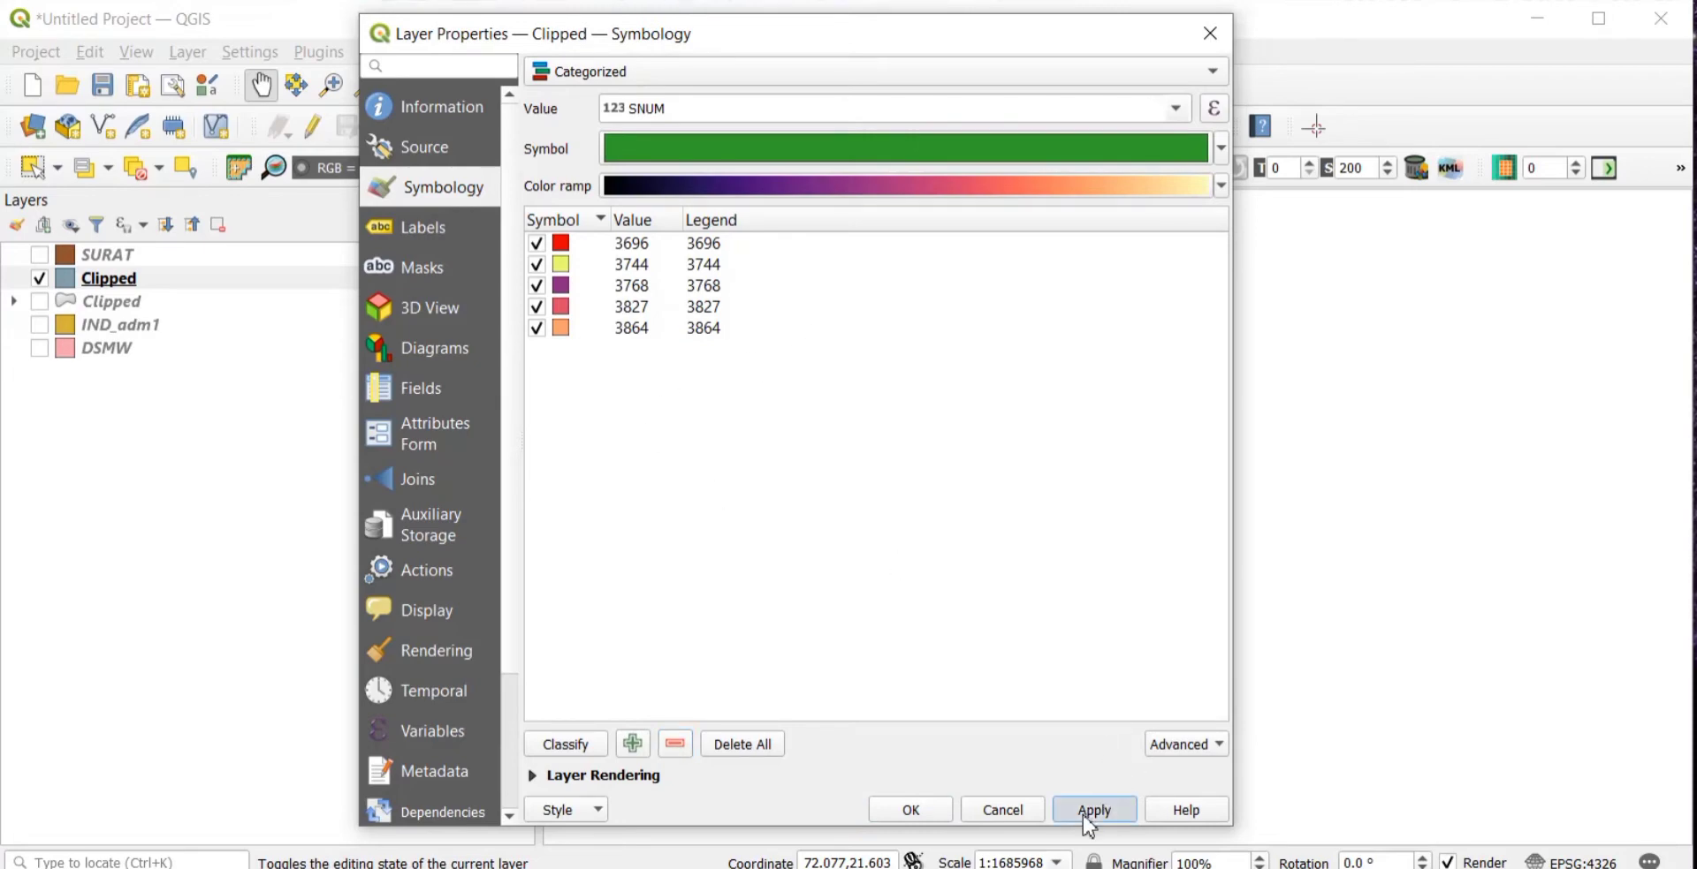
pyautogui.click(908, 810)
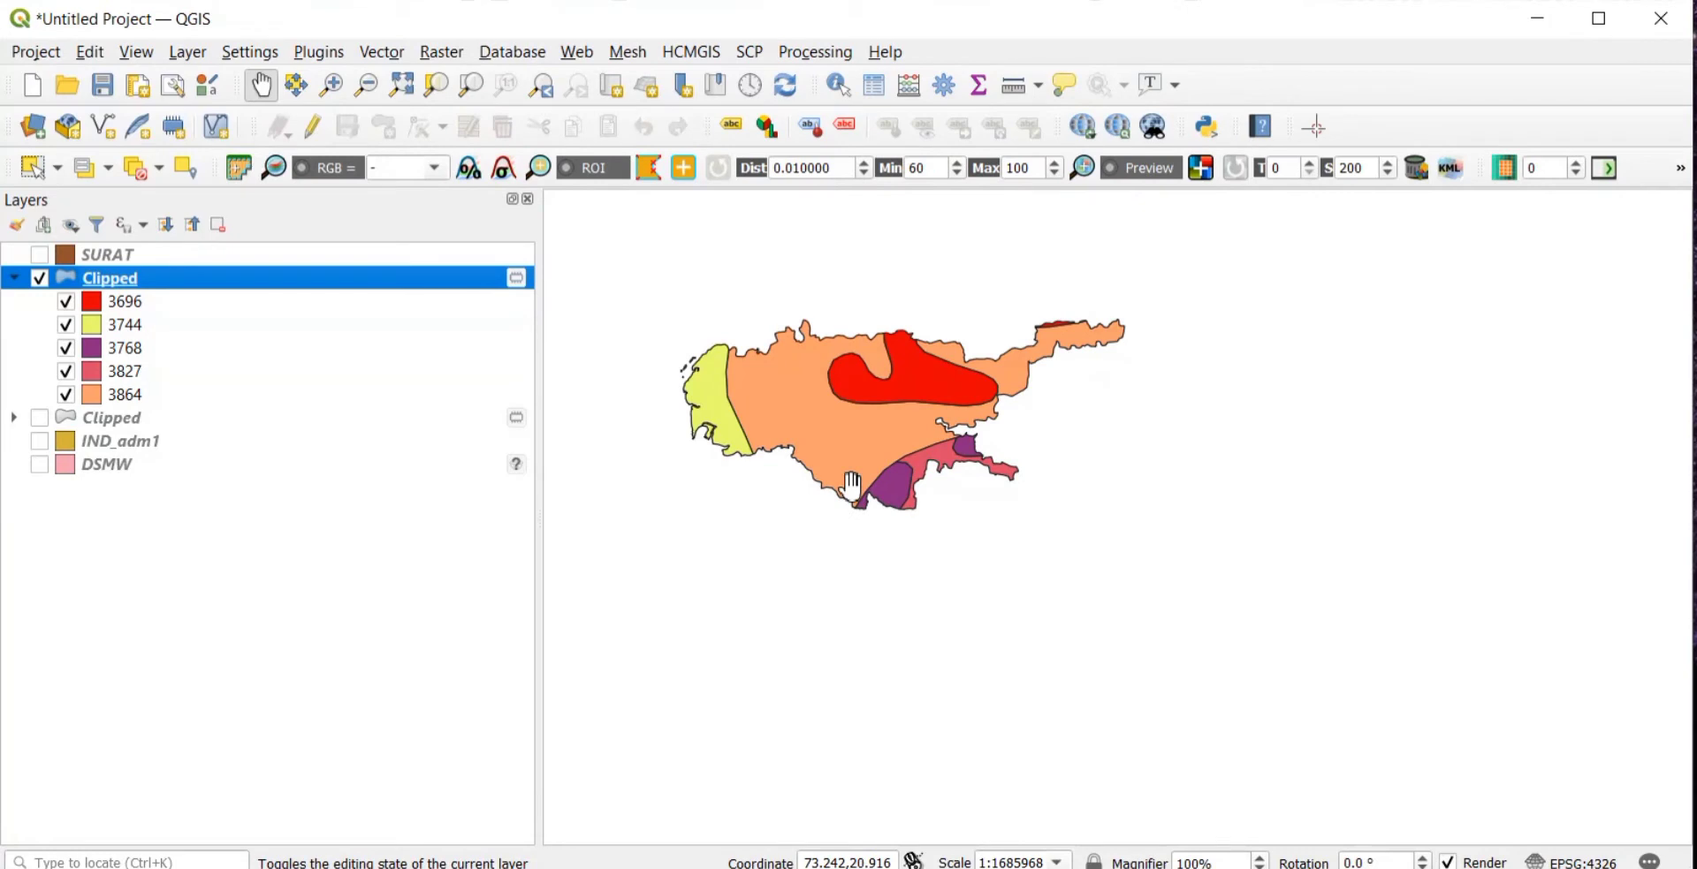
# - Change the symbol color of category 3864 in the Surat Clipped layer to green, #039f47, and apply it to the map
pyautogui.scroll(1, 852, 482)
pyautogui.moveTo(838, 404); pyautogui.dragTo(896, 492)
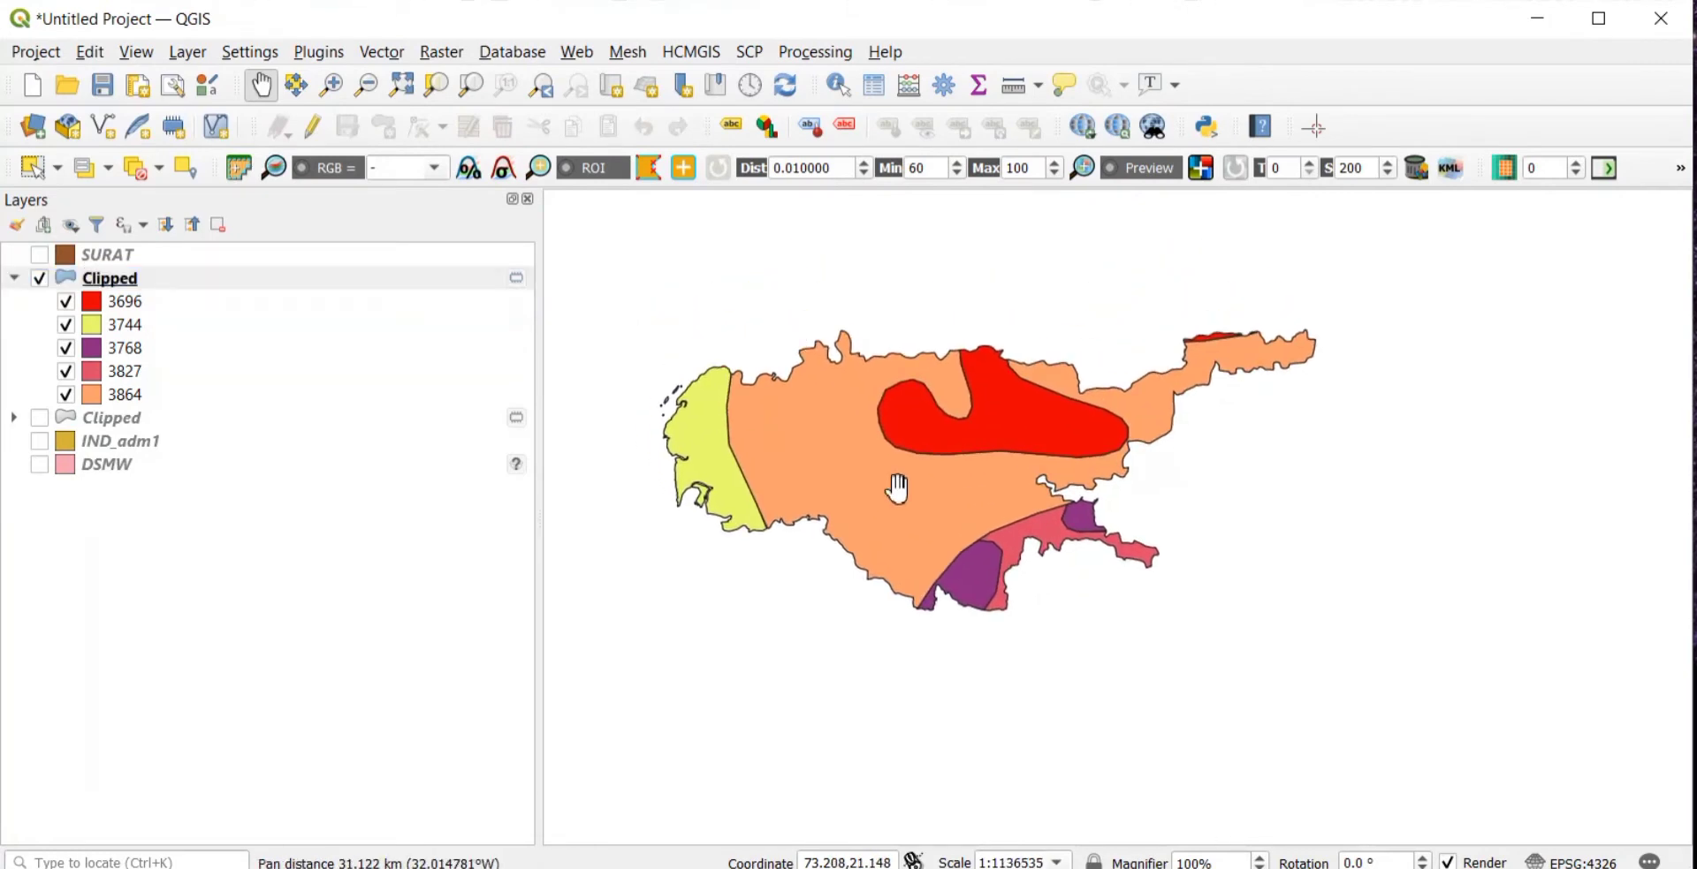
pyautogui.rightClick(105, 281)
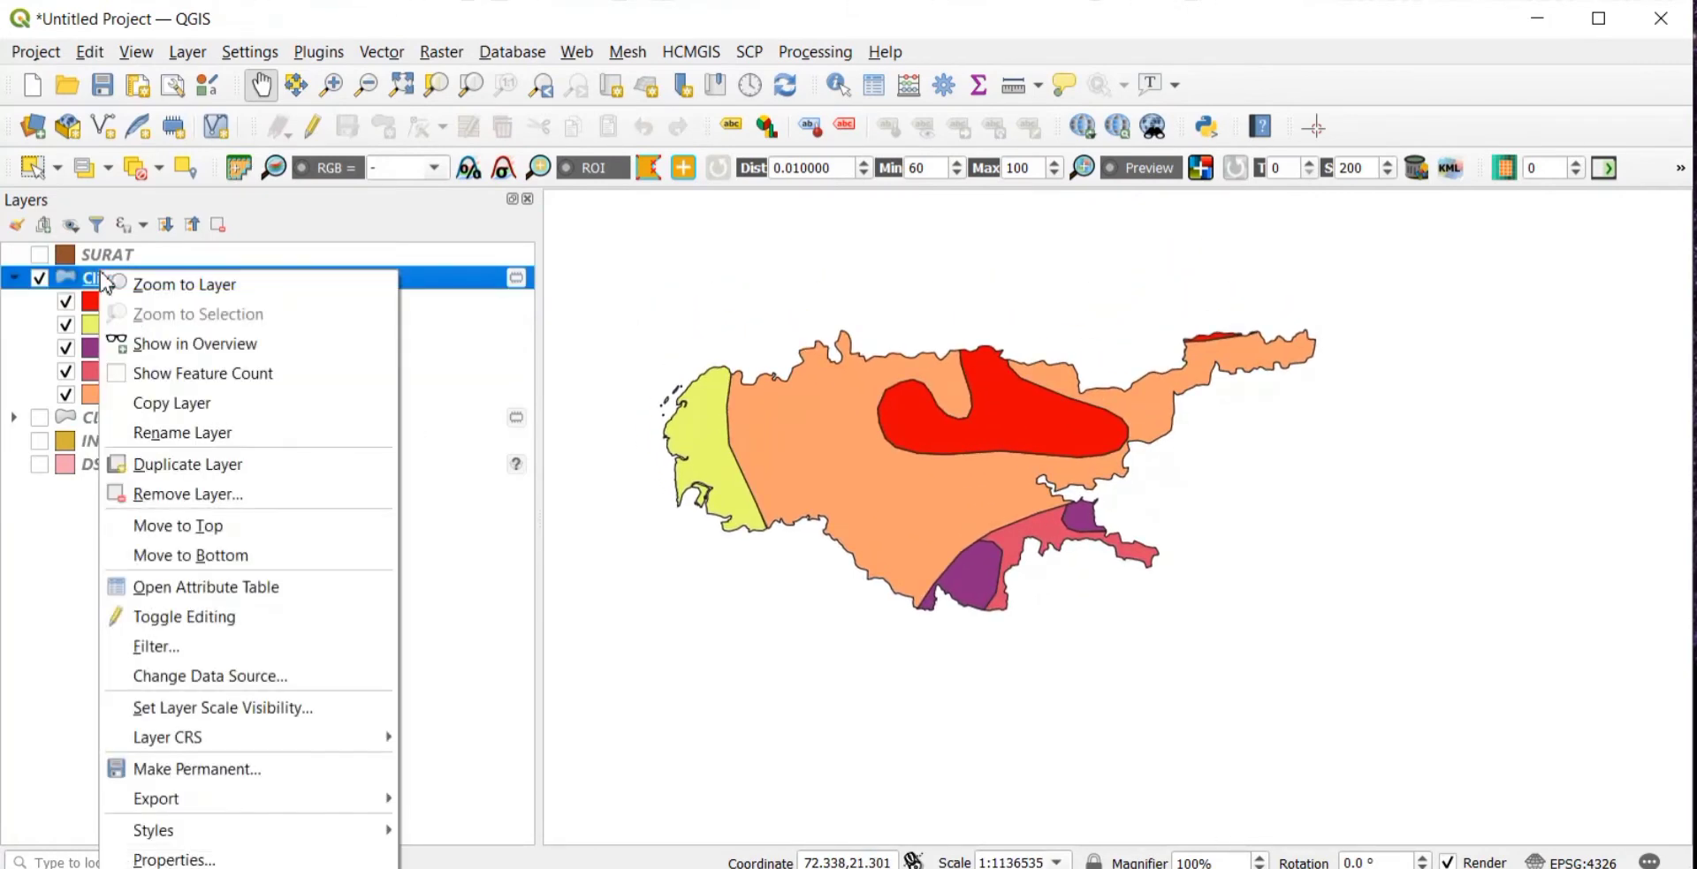
pyautogui.click(227, 857)
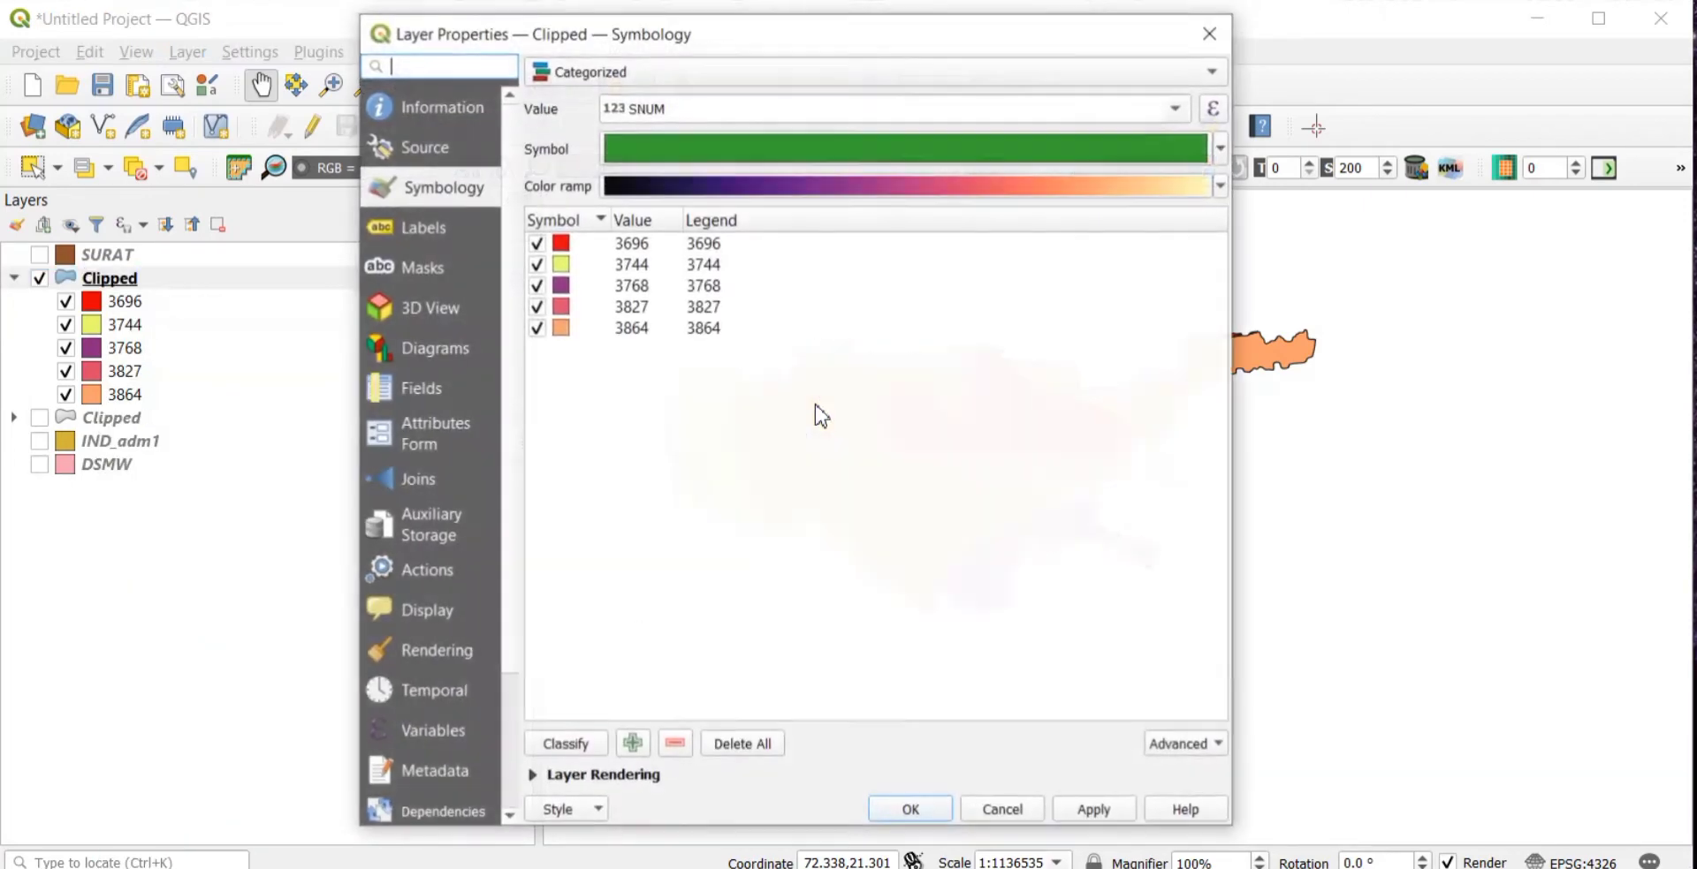
pyautogui.rightClick(563, 338)
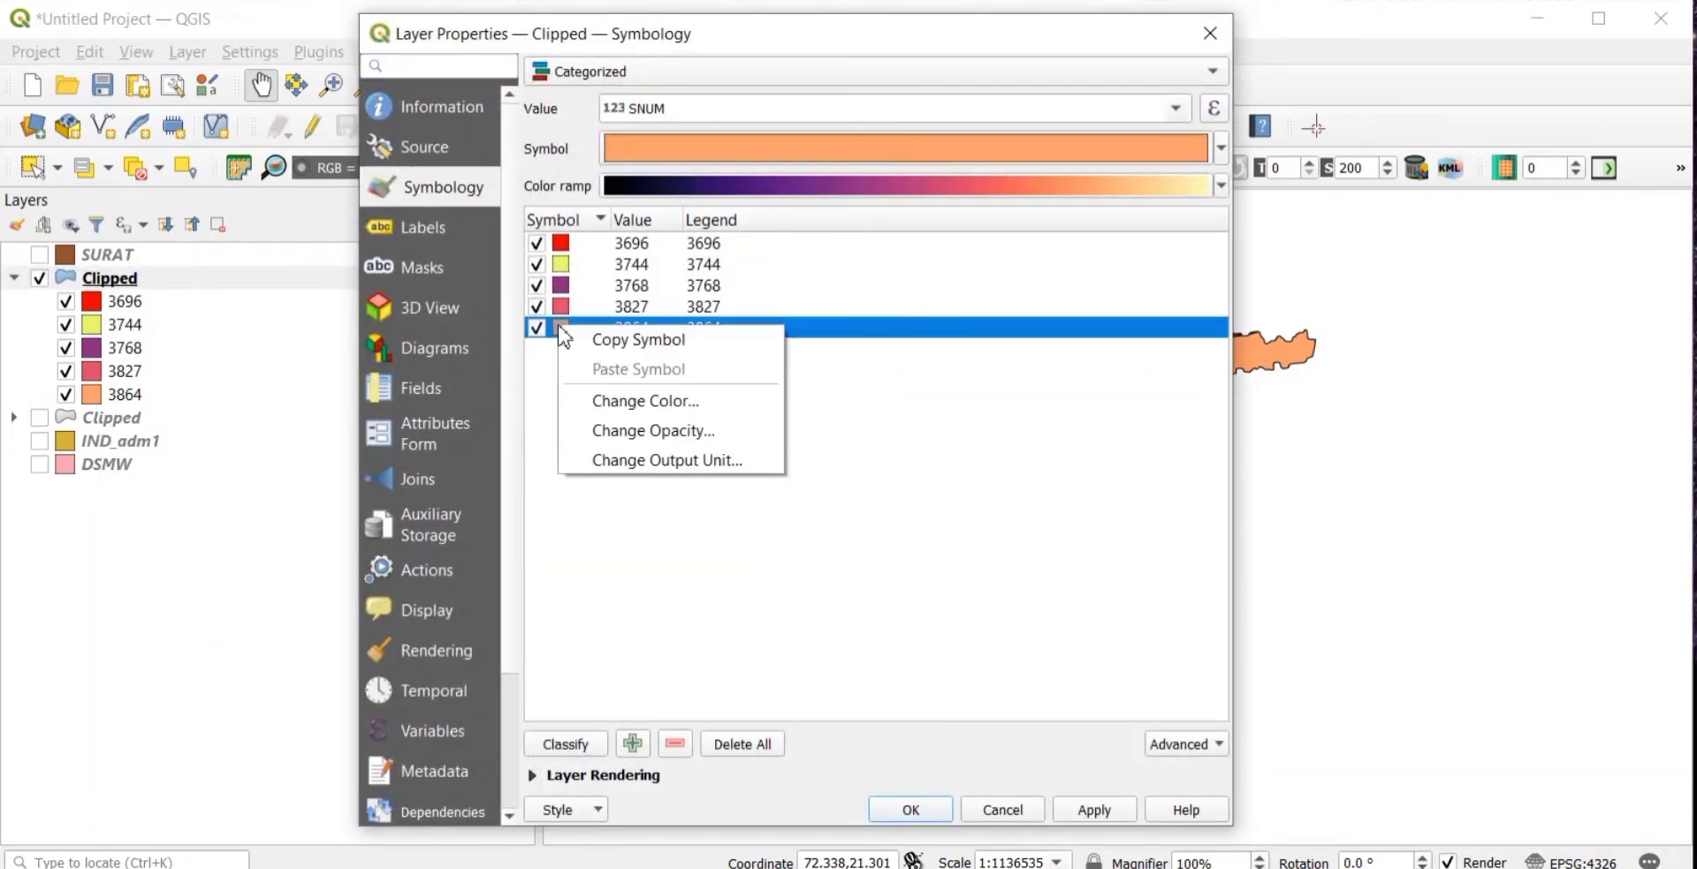
pyautogui.click(617, 400)
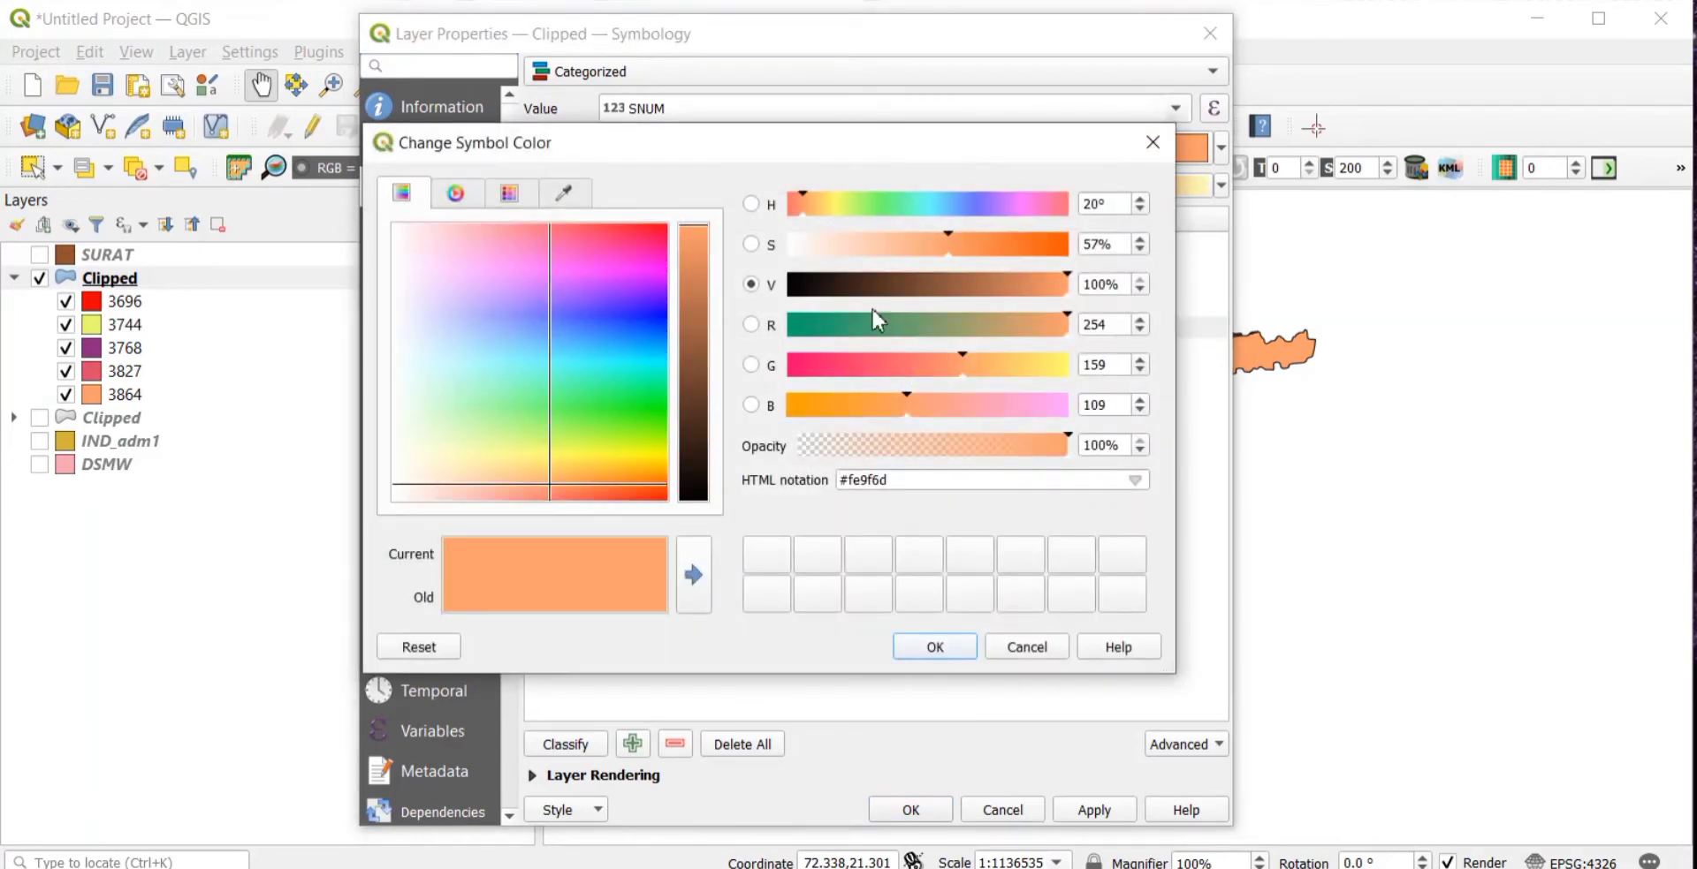
pyautogui.click(870, 340)
pyautogui.click(1062, 249)
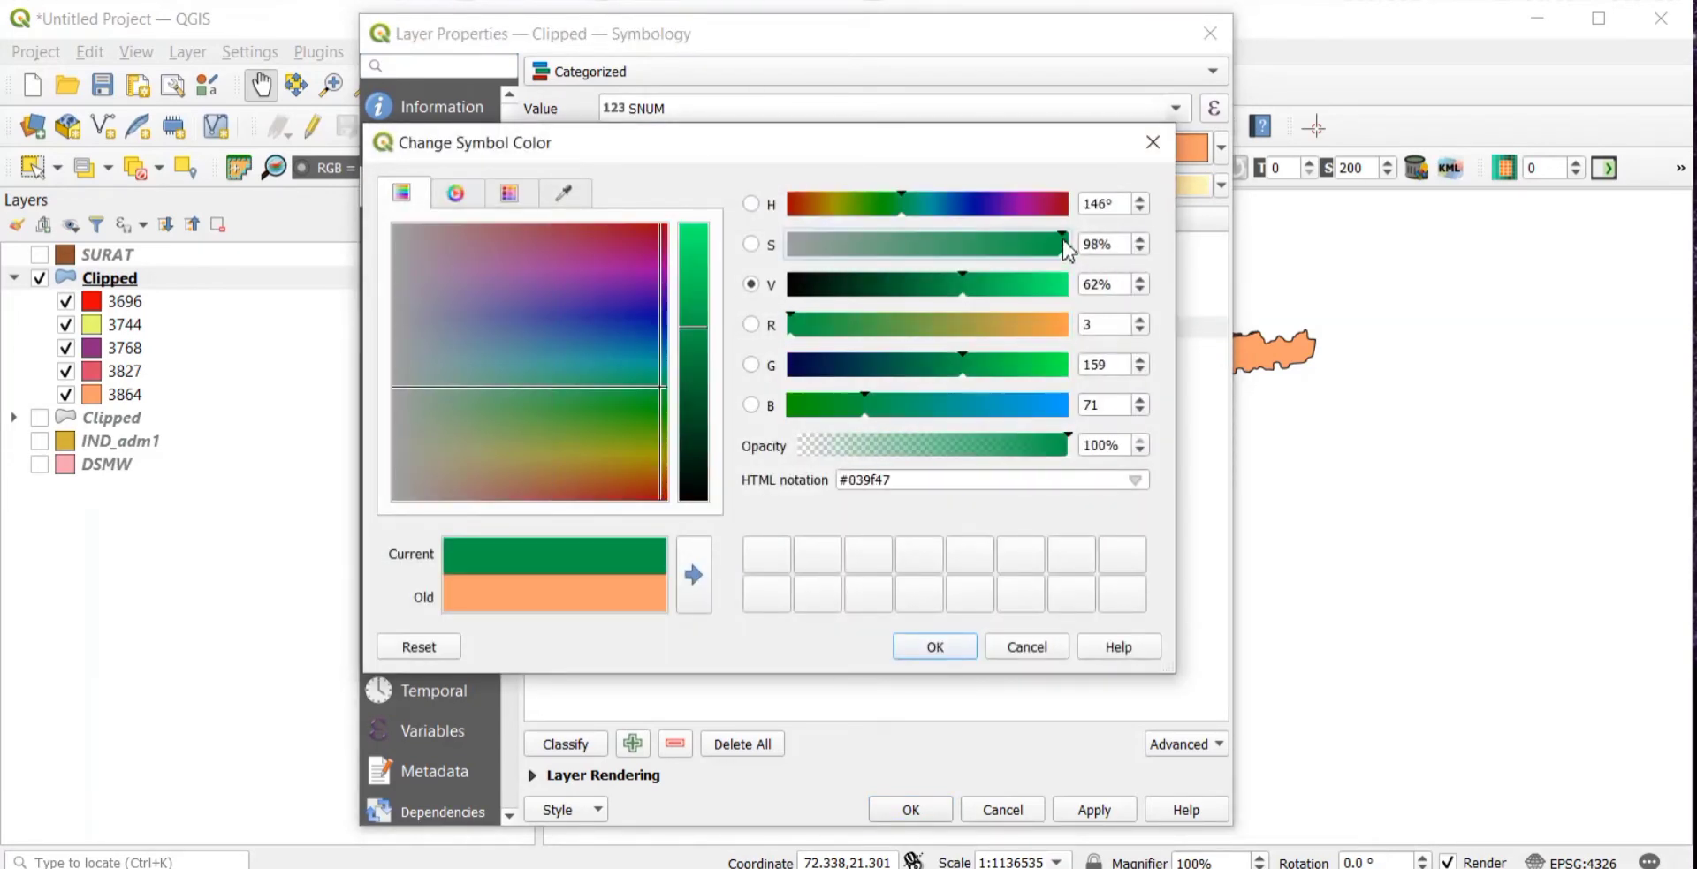
pyautogui.click(933, 650)
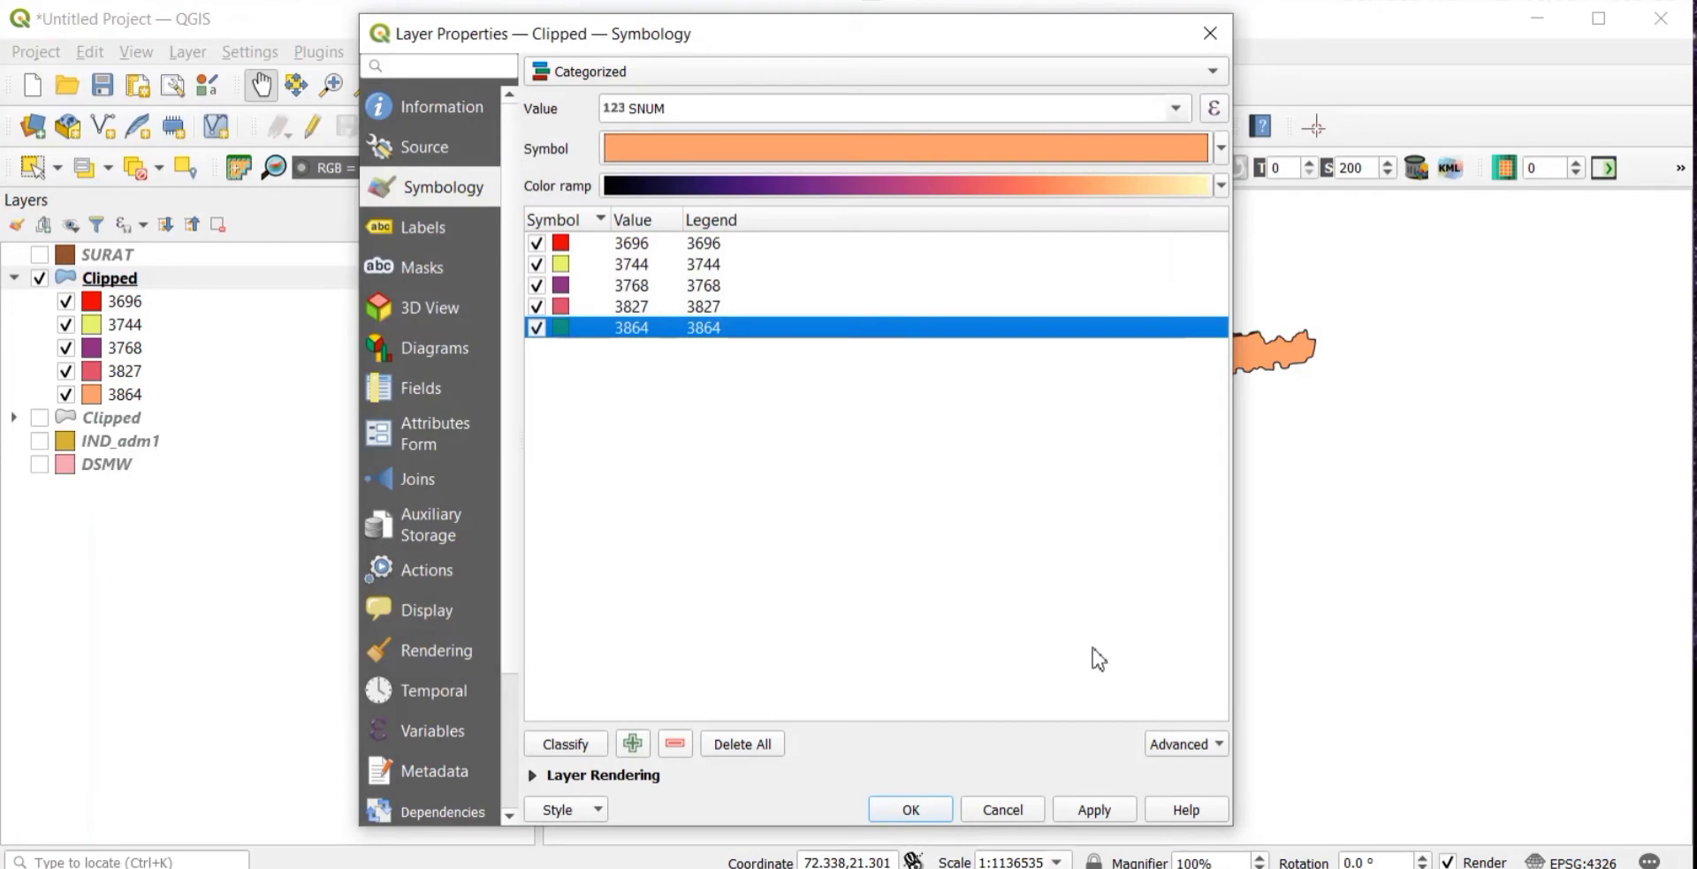
pyautogui.click(1093, 810)
pyautogui.click(910, 809)
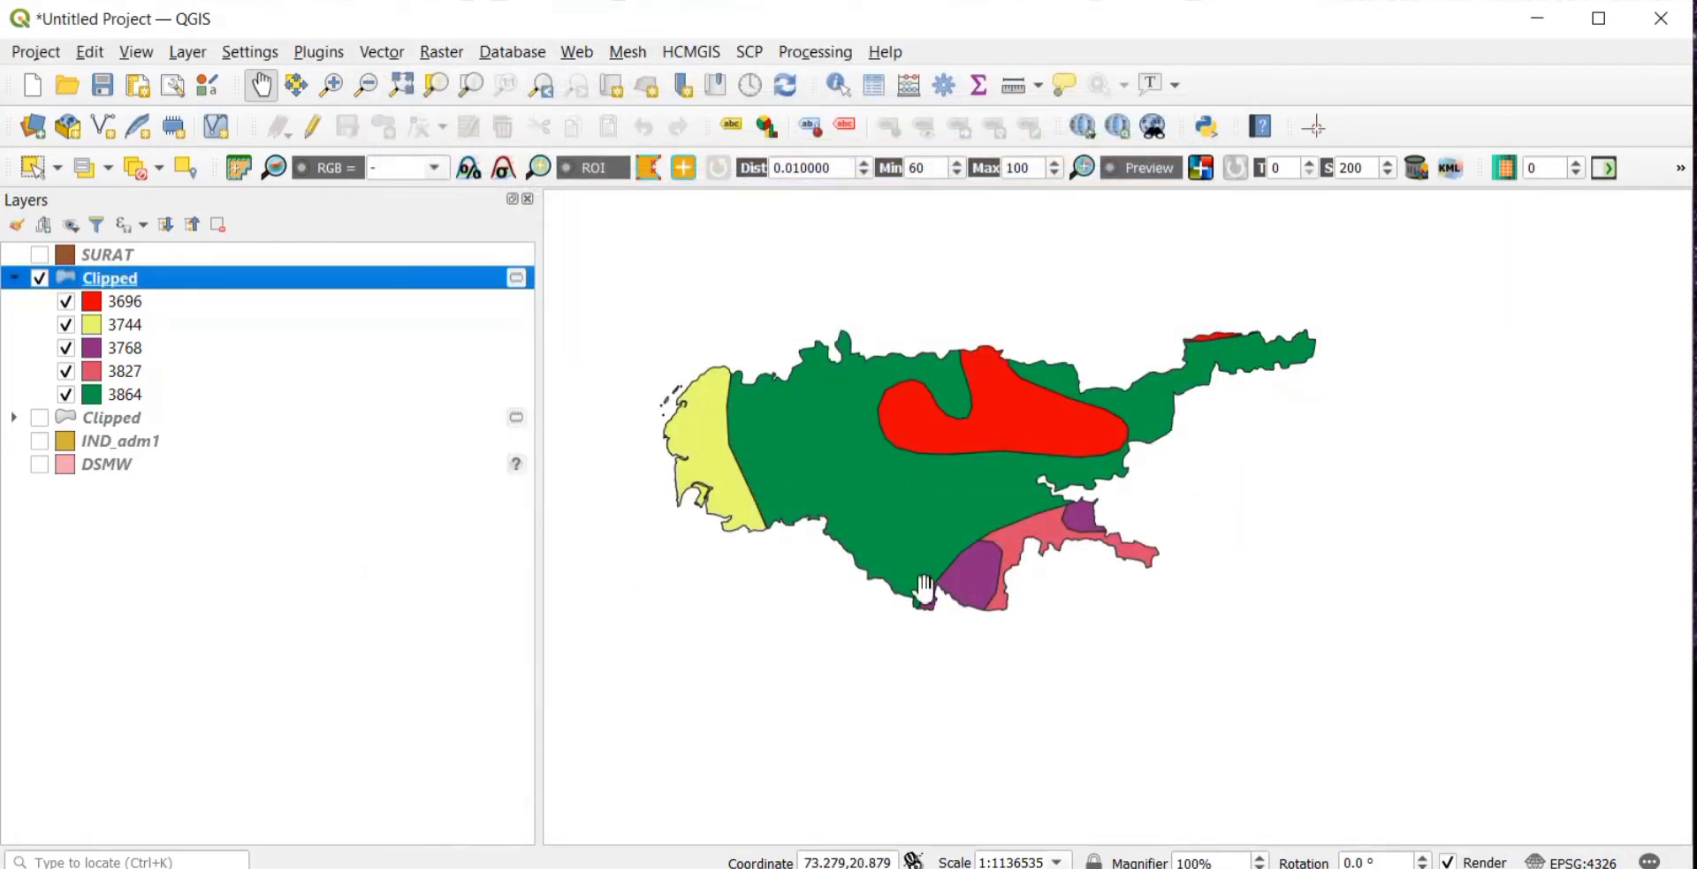
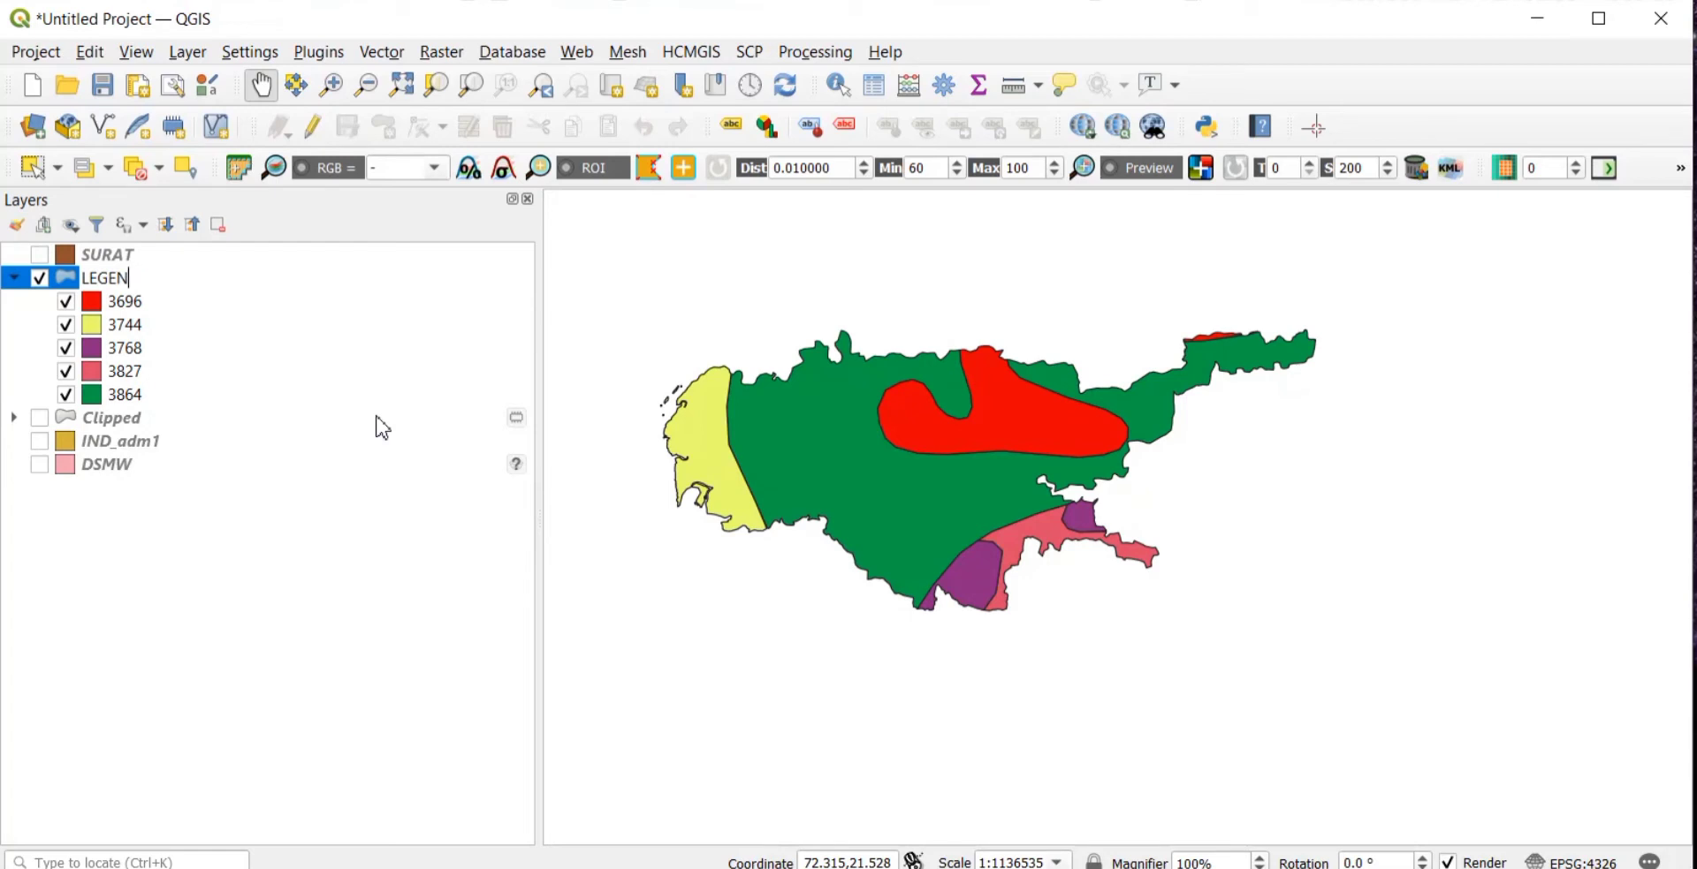
# - Rename the Surat Clipped layer as SOILS
pyautogui.press('BackSpace')
pyautogui.press('BackSpace')
pyautogui.press('BackSpace')
pyautogui.press('BackSpace')
pyautogui.press('BackSpace')
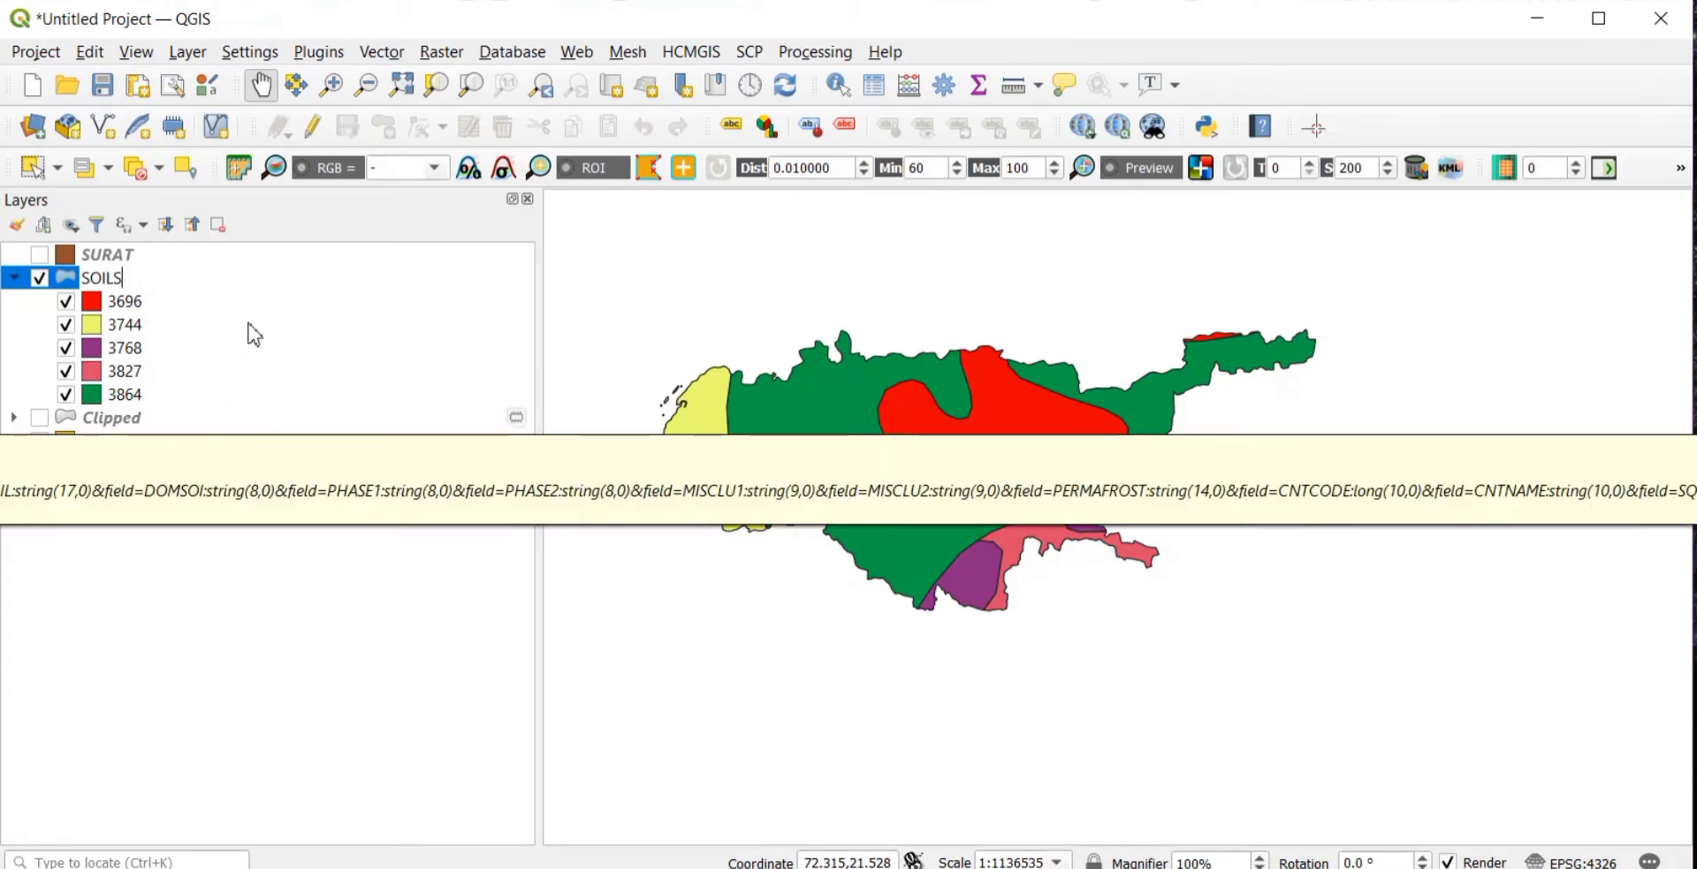
pyautogui.click(138, 307)
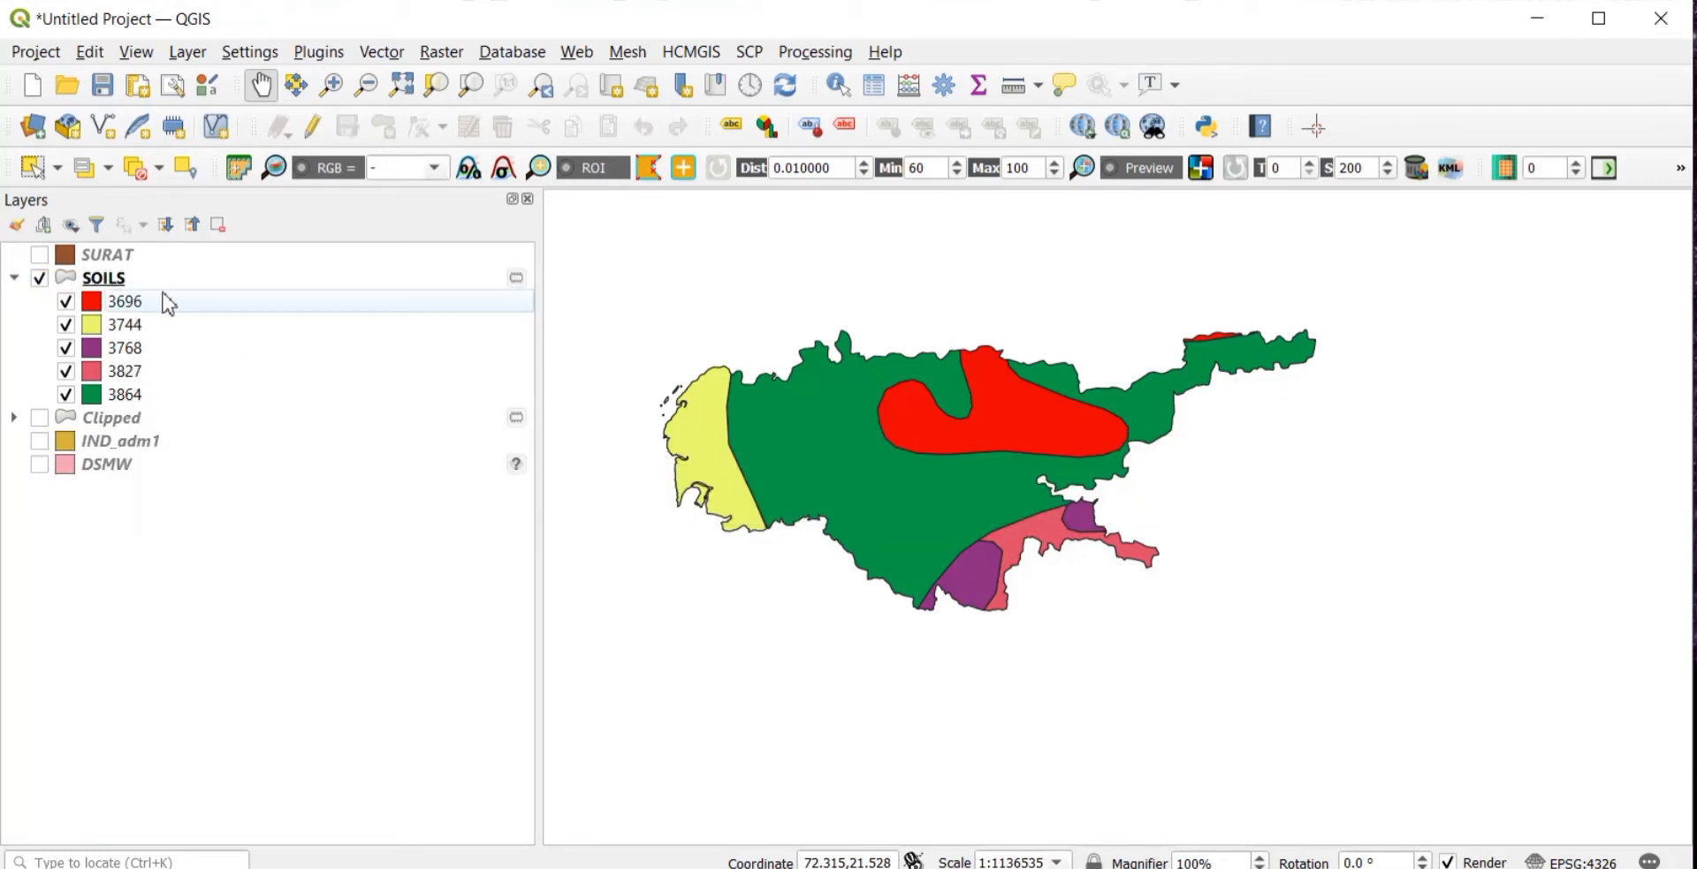
# - Examine the SNUM, FAOSOIL and DOMSOI fields in the SOILS layer's attribute table, and close the table
pyautogui.rightClick(119, 281)
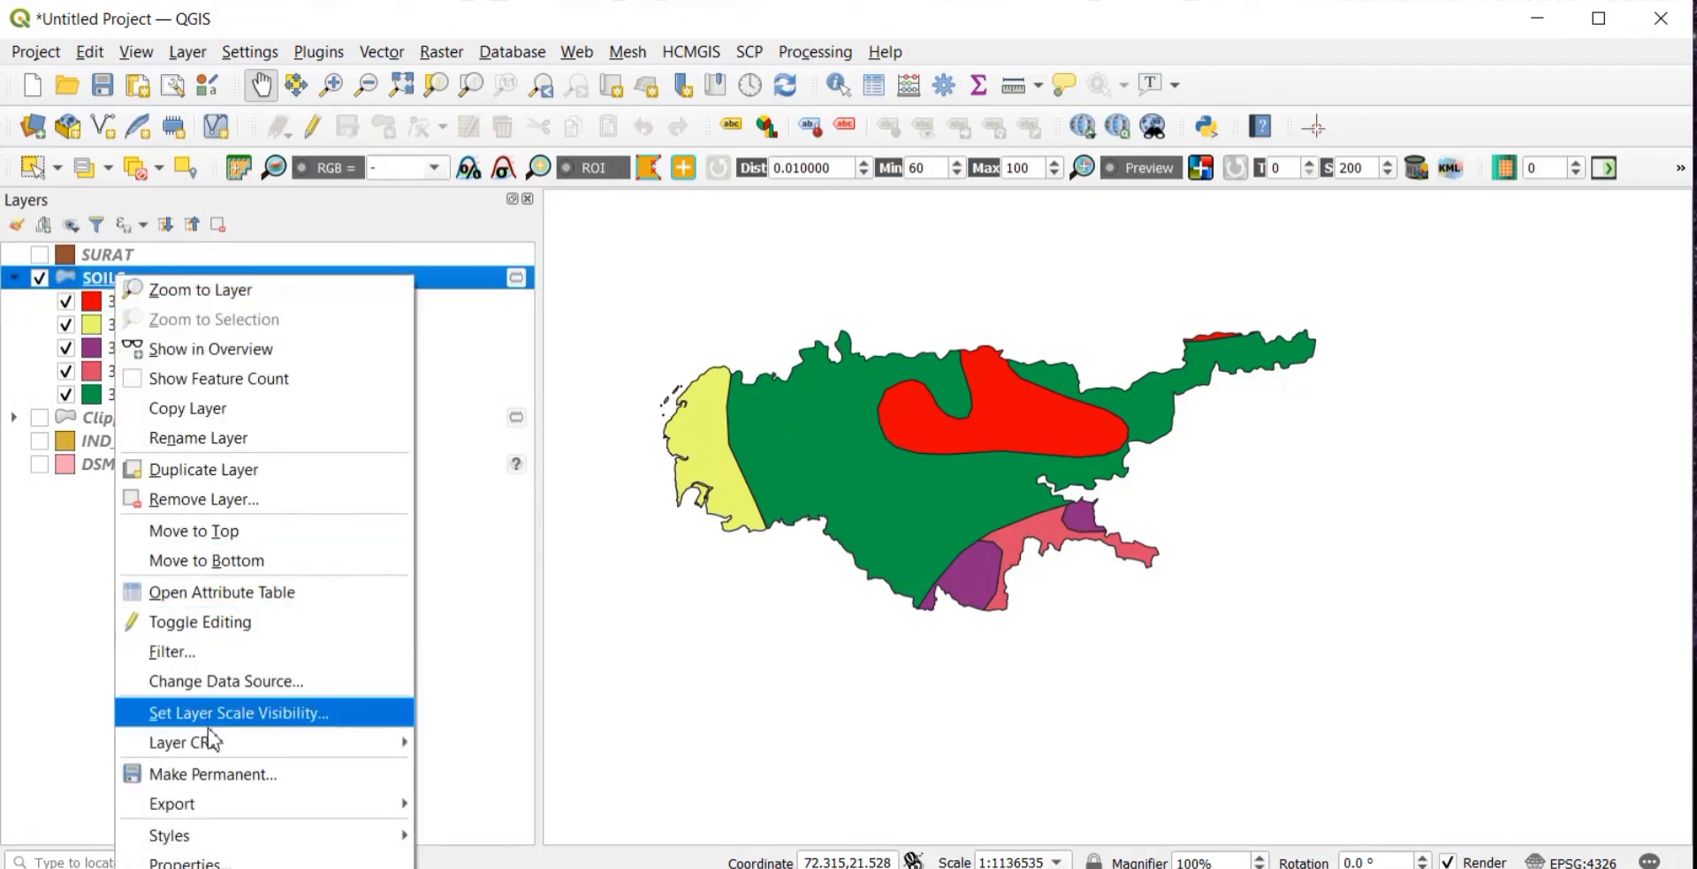
pyautogui.click(239, 592)
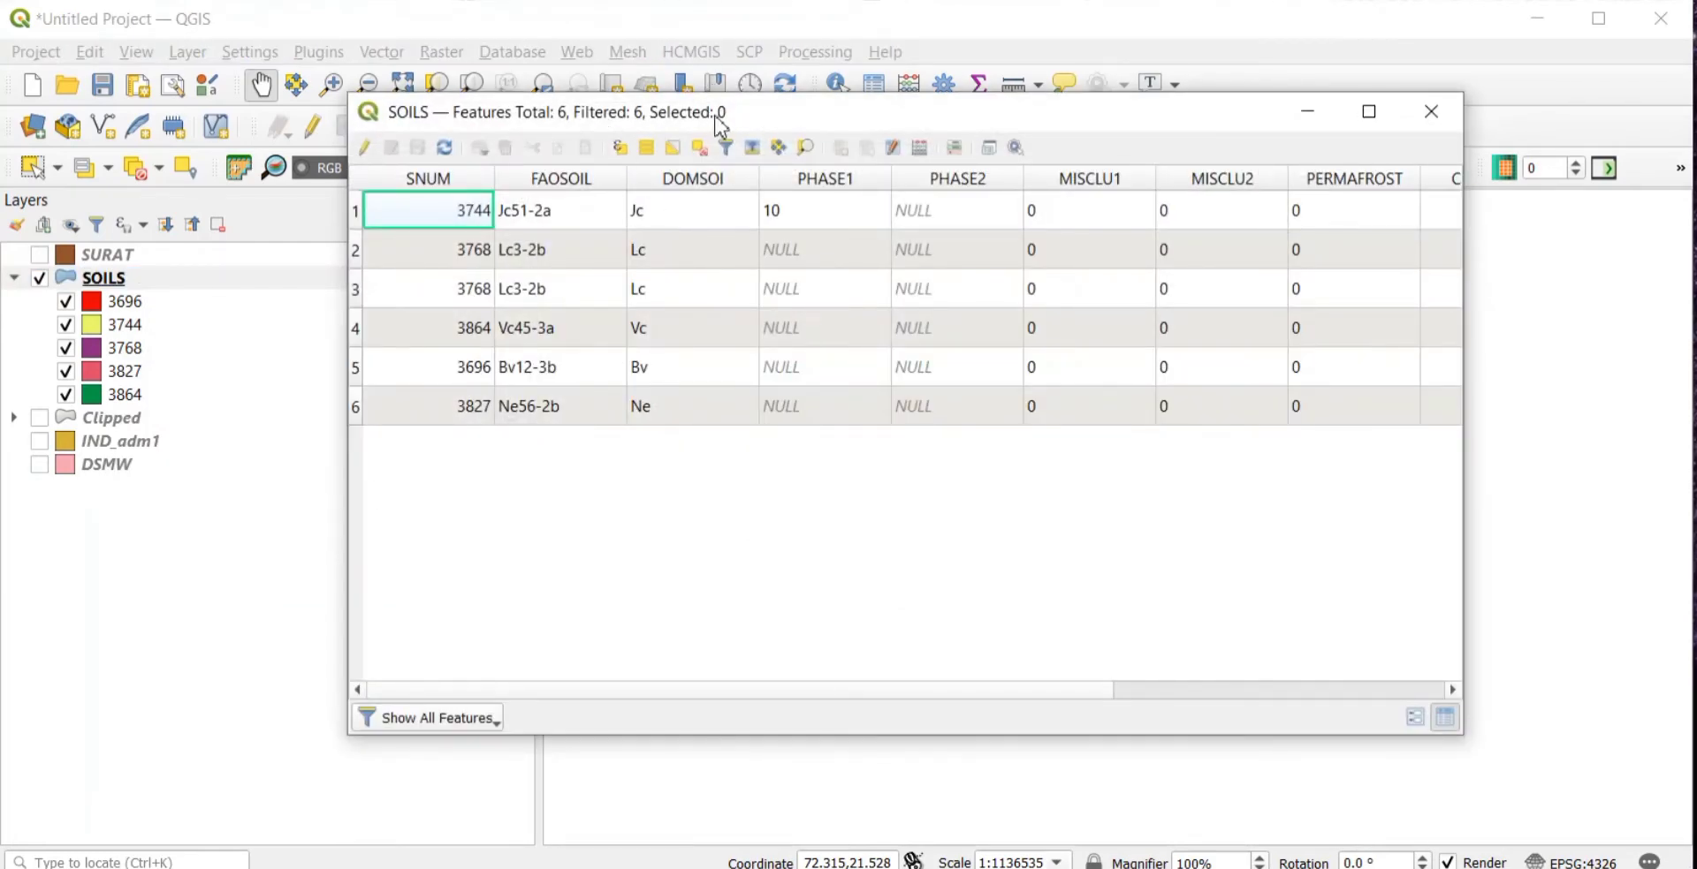
pyautogui.moveTo(749, 120); pyautogui.dragTo(699, 221)
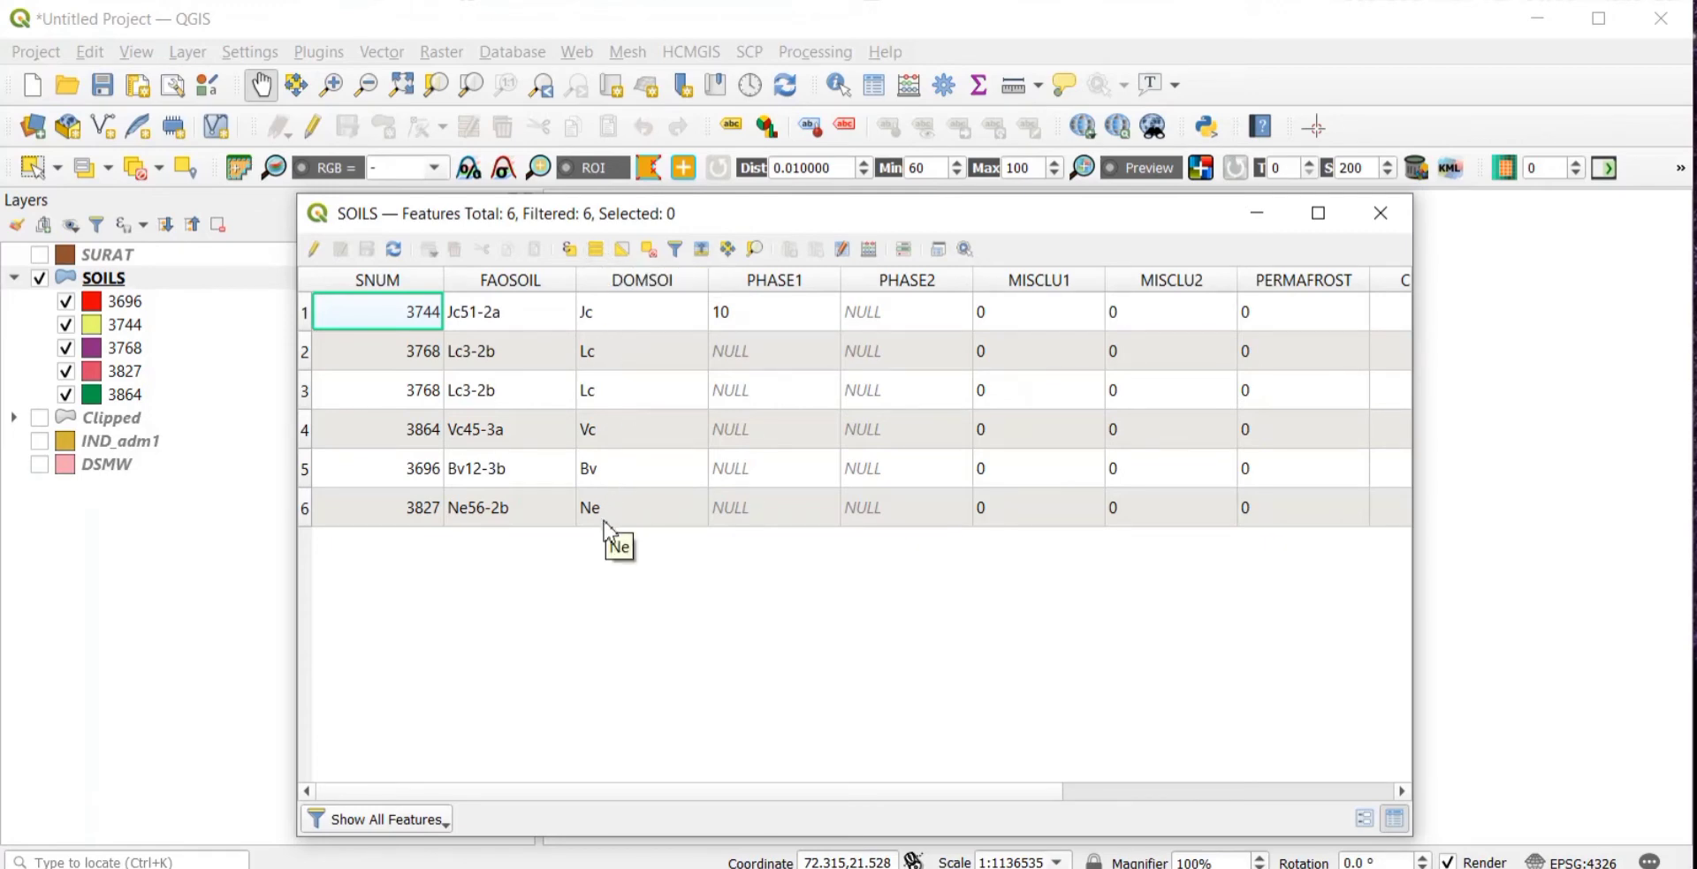
pyautogui.click(1380, 214)
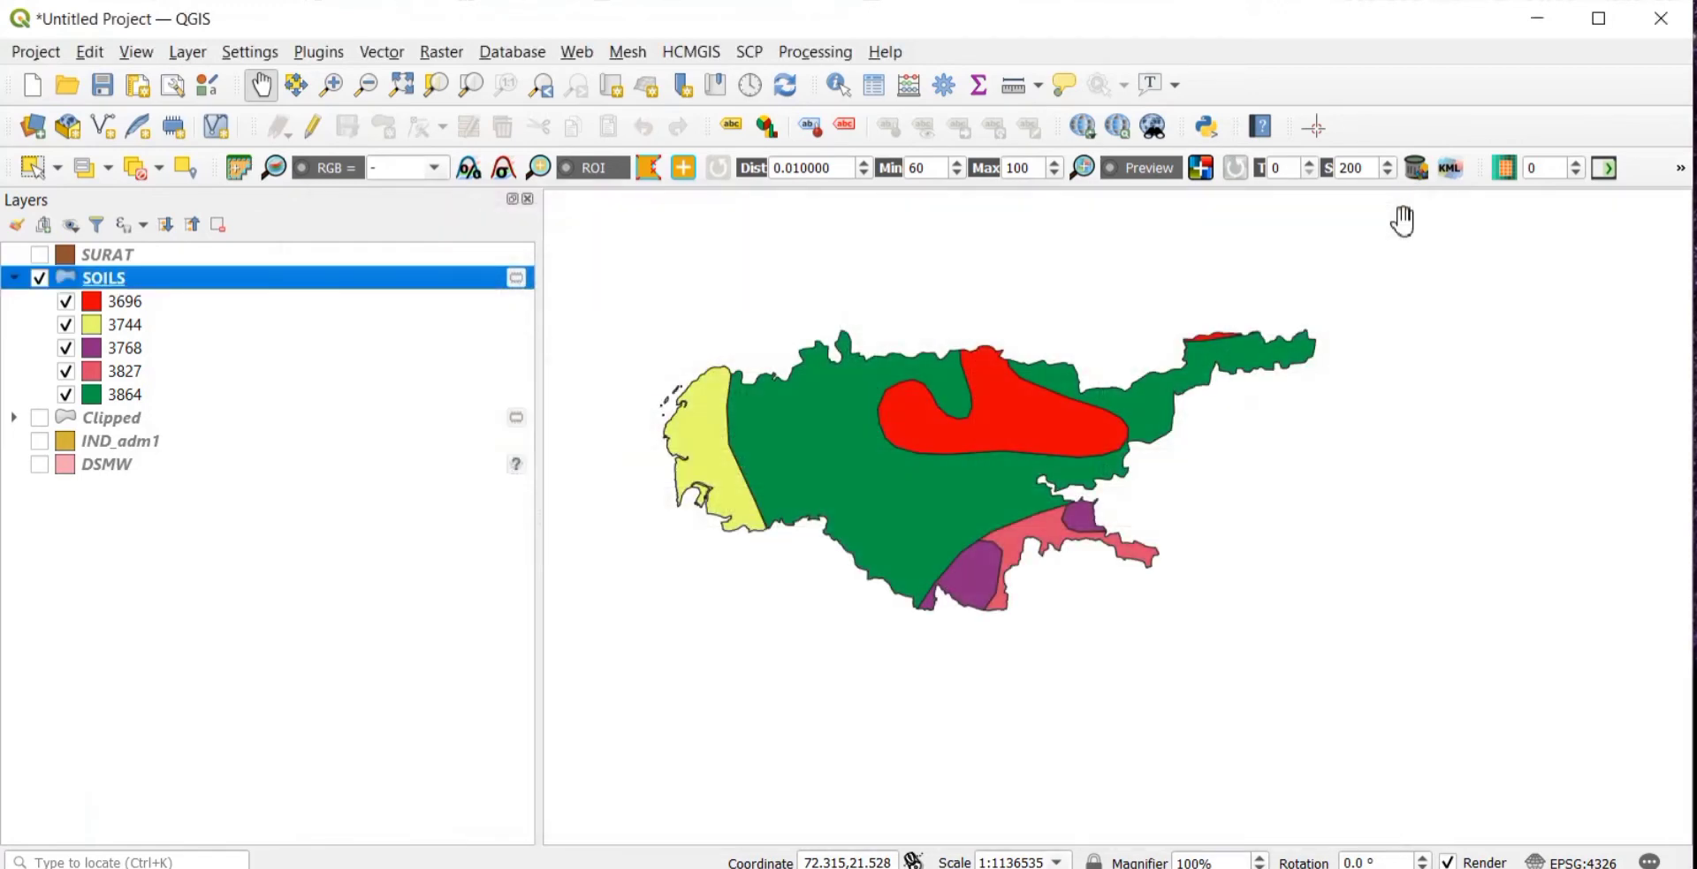
# - Change the SOILS layer's classification field to DOMSOI and reclassify it, deleting the existing classes
pyautogui.rightClick(176, 283)
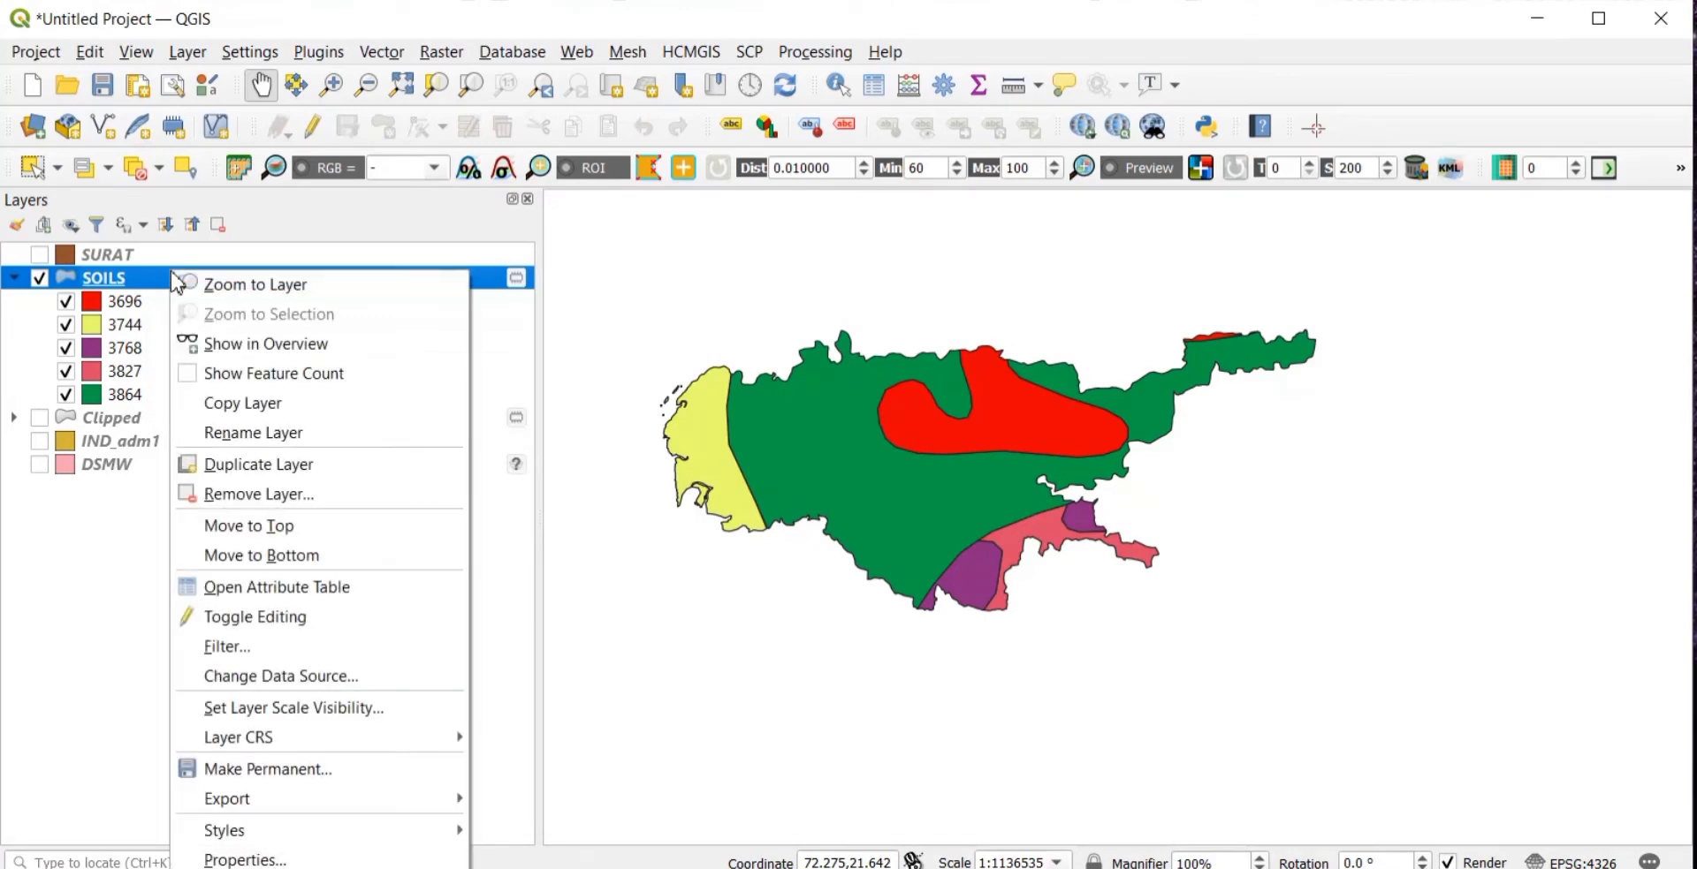
pyautogui.click(286, 863)
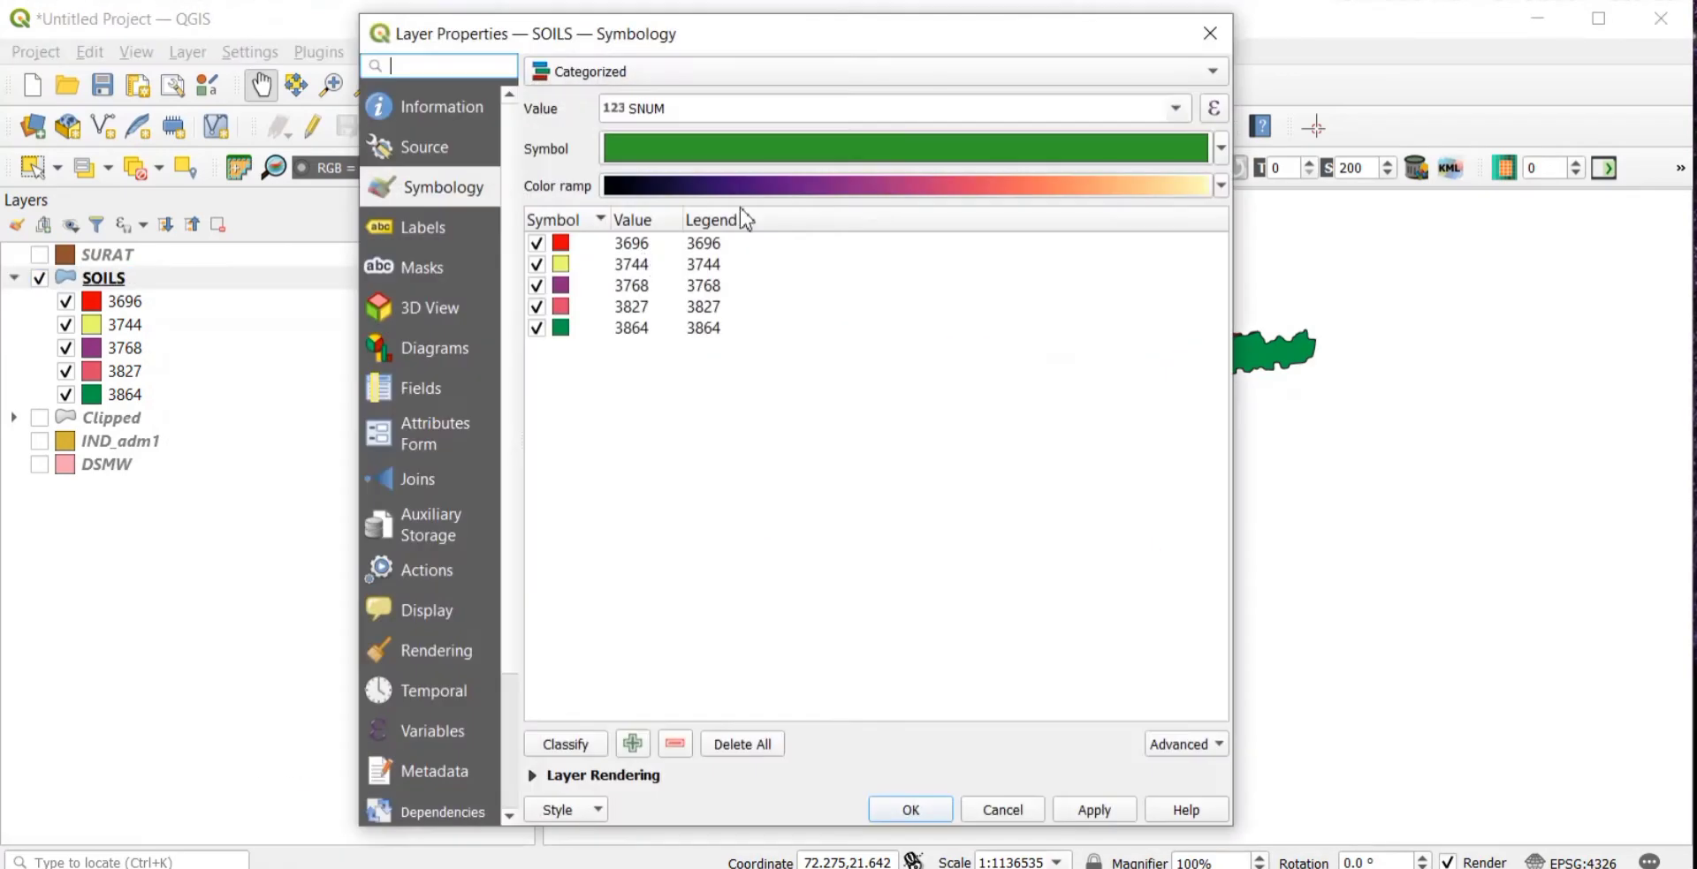
pyautogui.click(1176, 108)
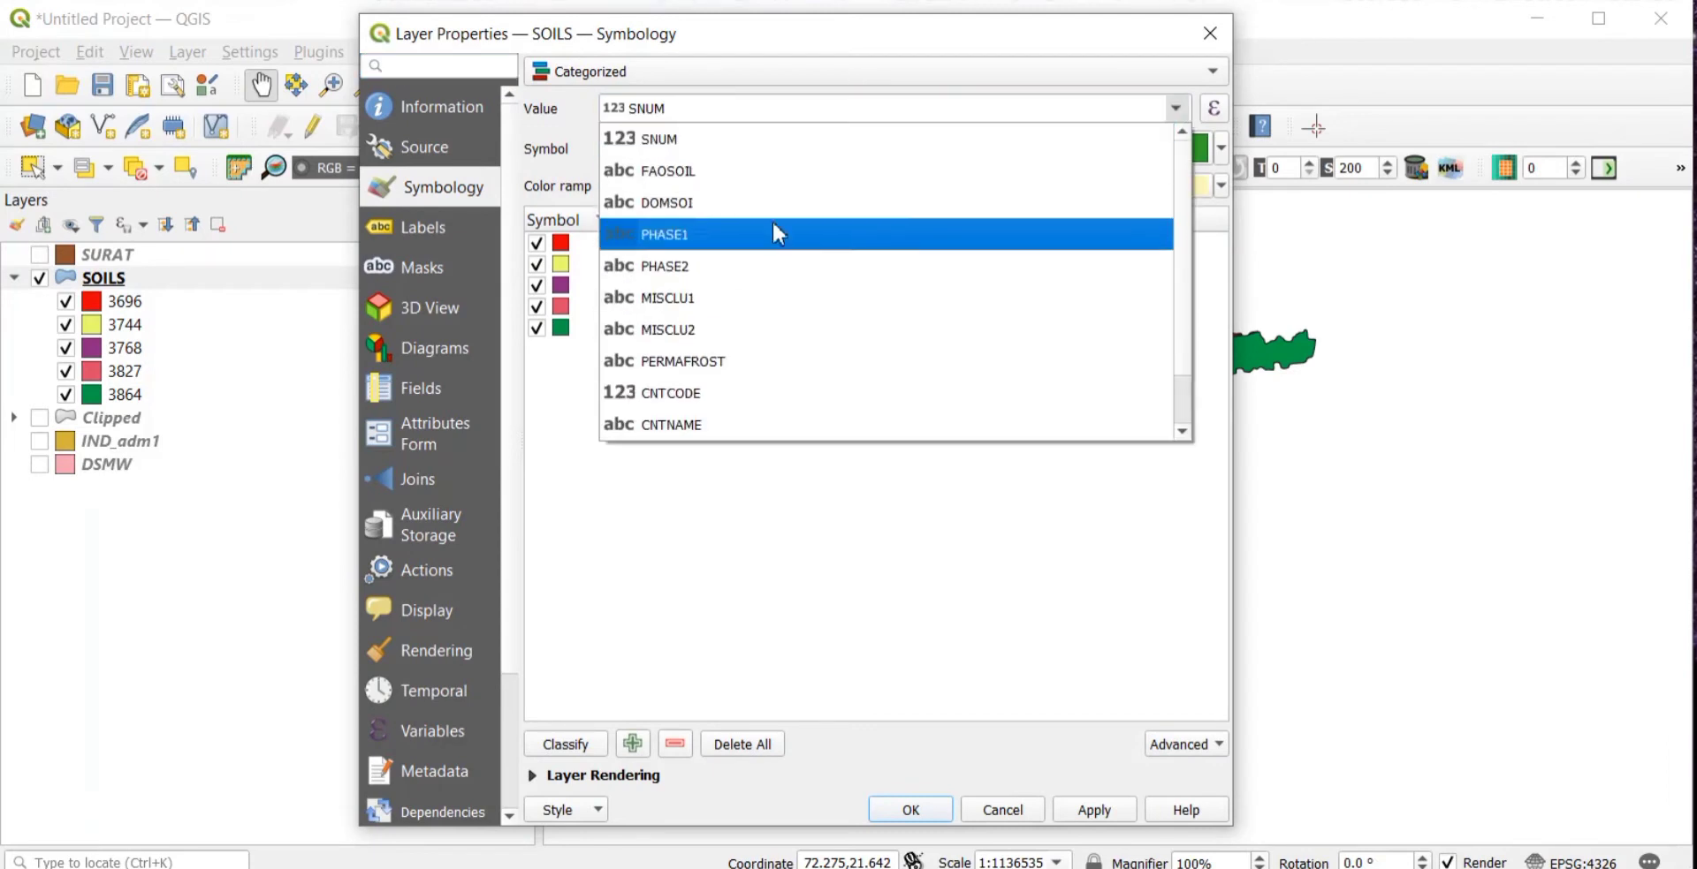
pyautogui.click(740, 205)
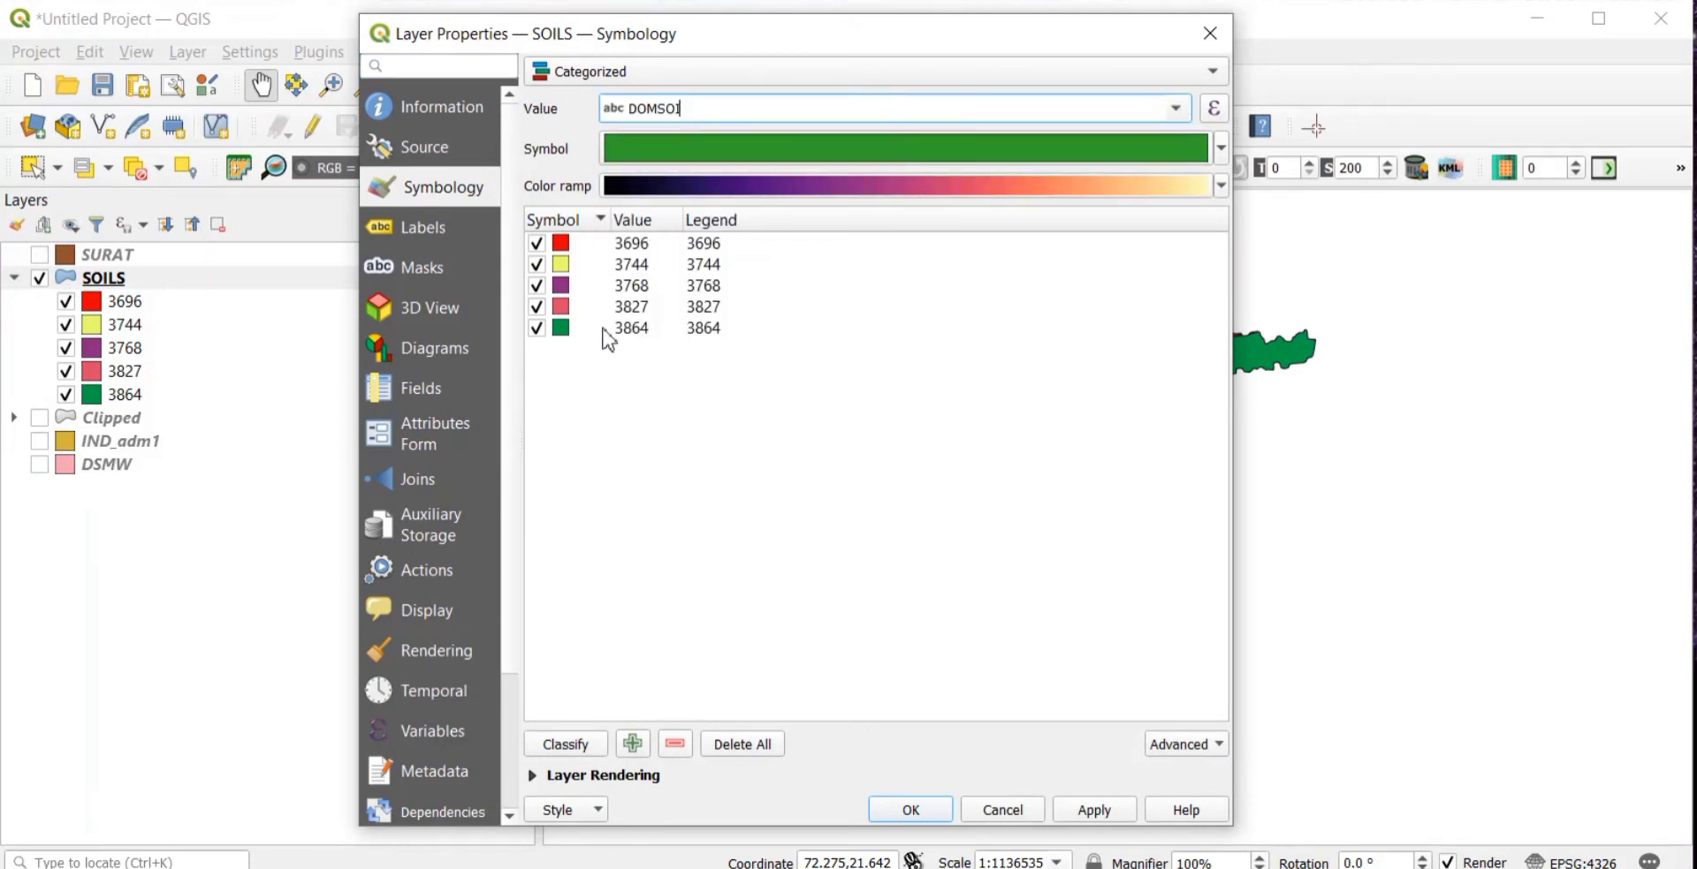
pyautogui.click(1092, 813)
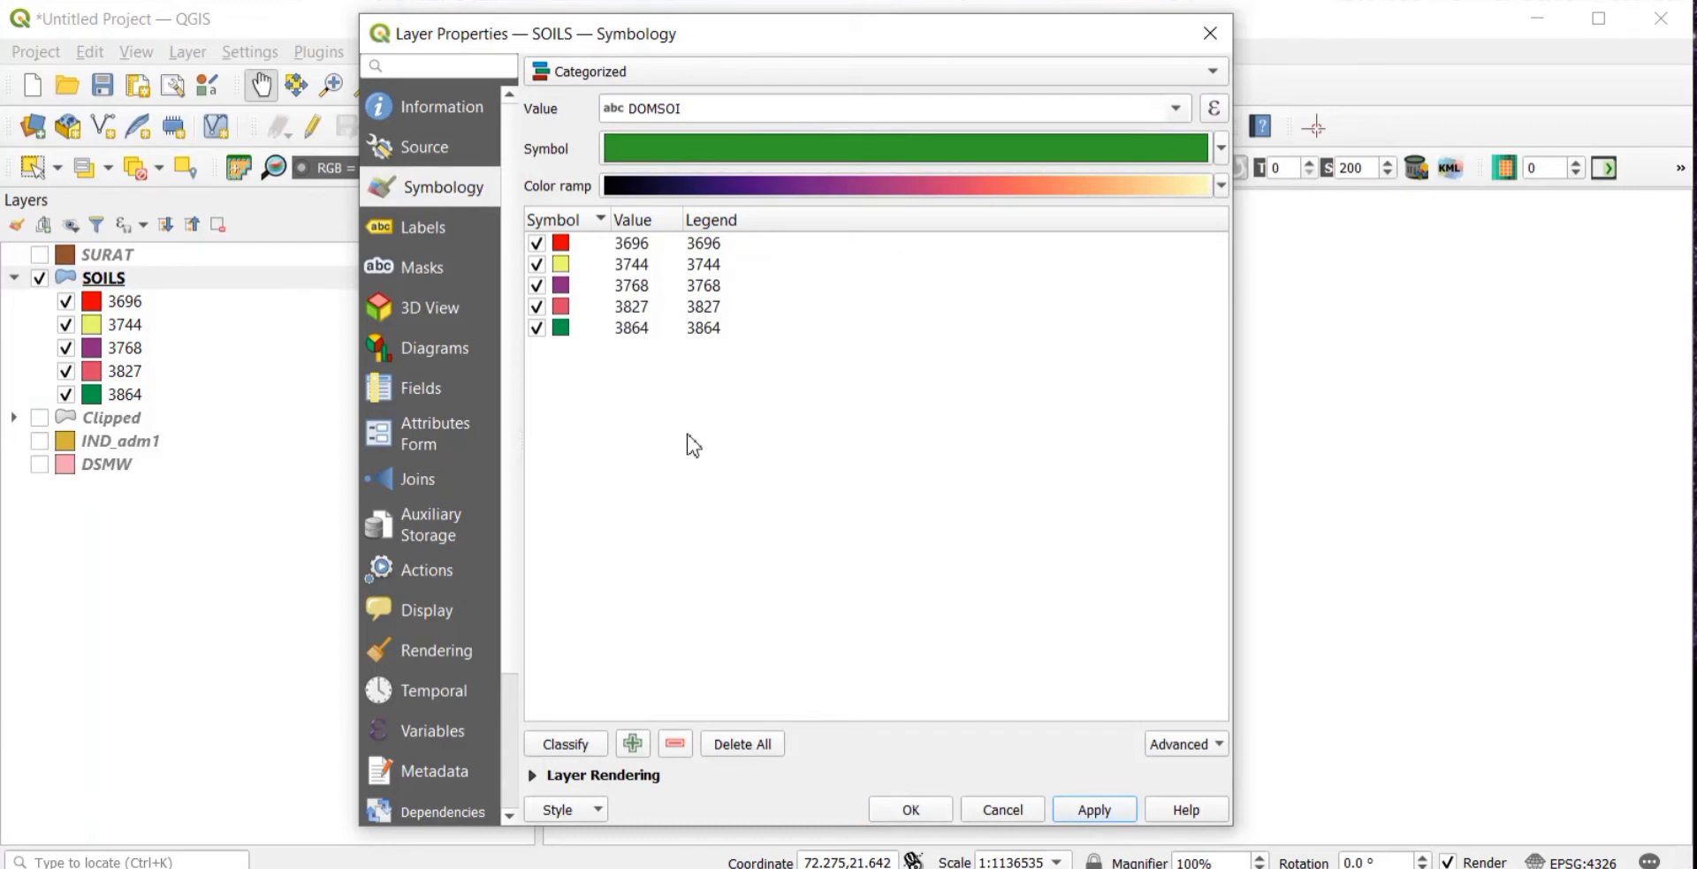
pyautogui.click(570, 745)
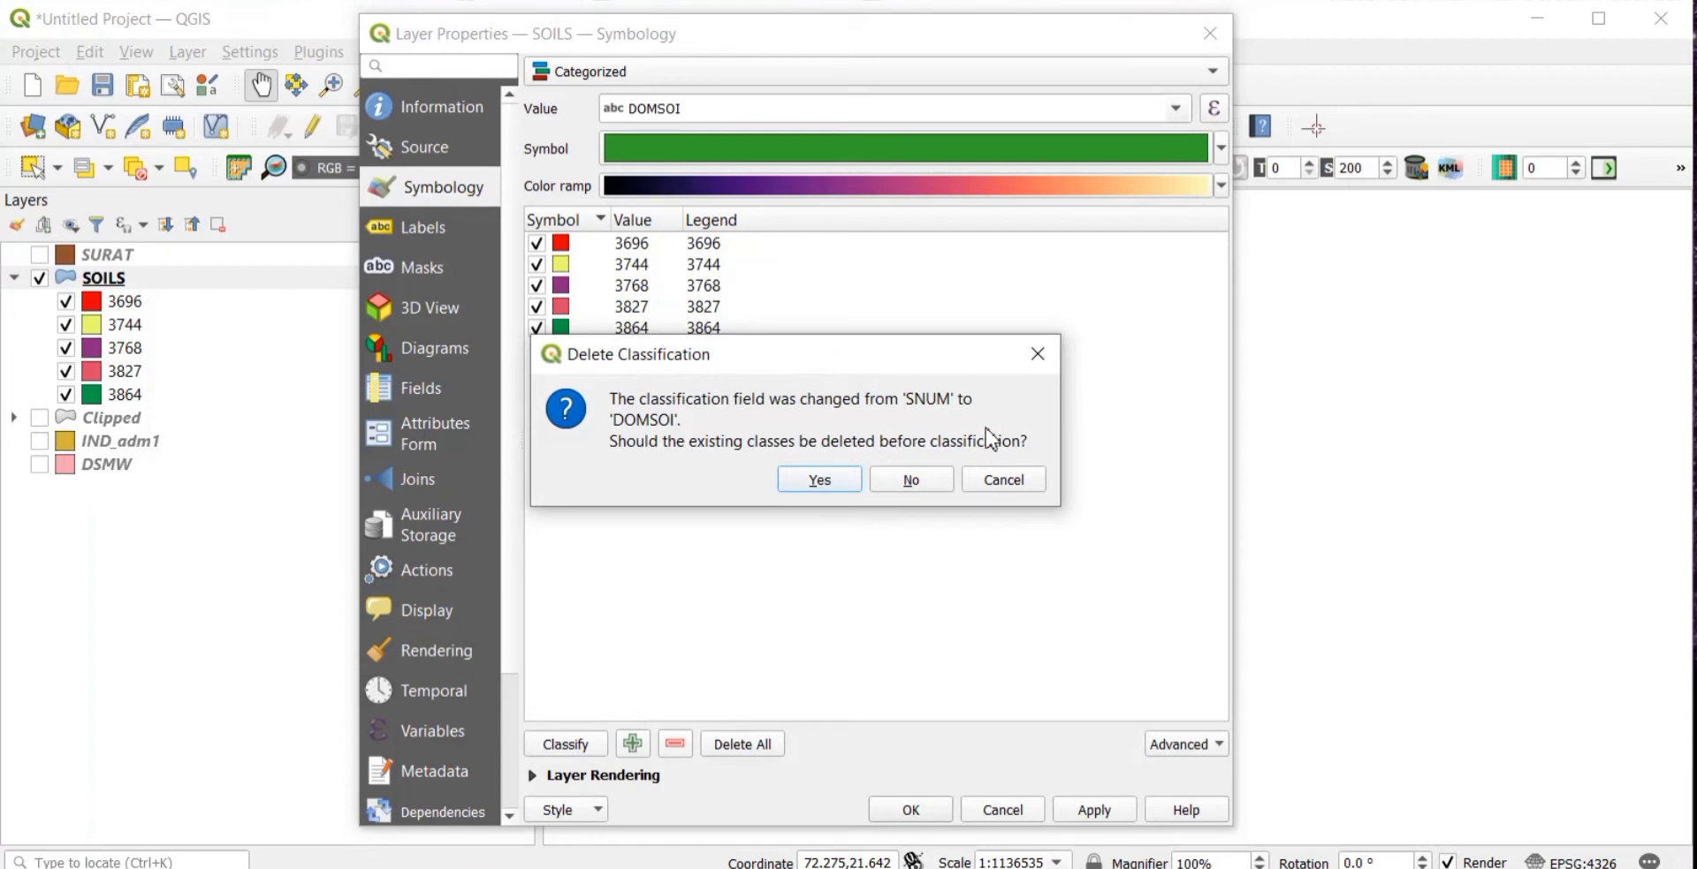
pyautogui.click(821, 483)
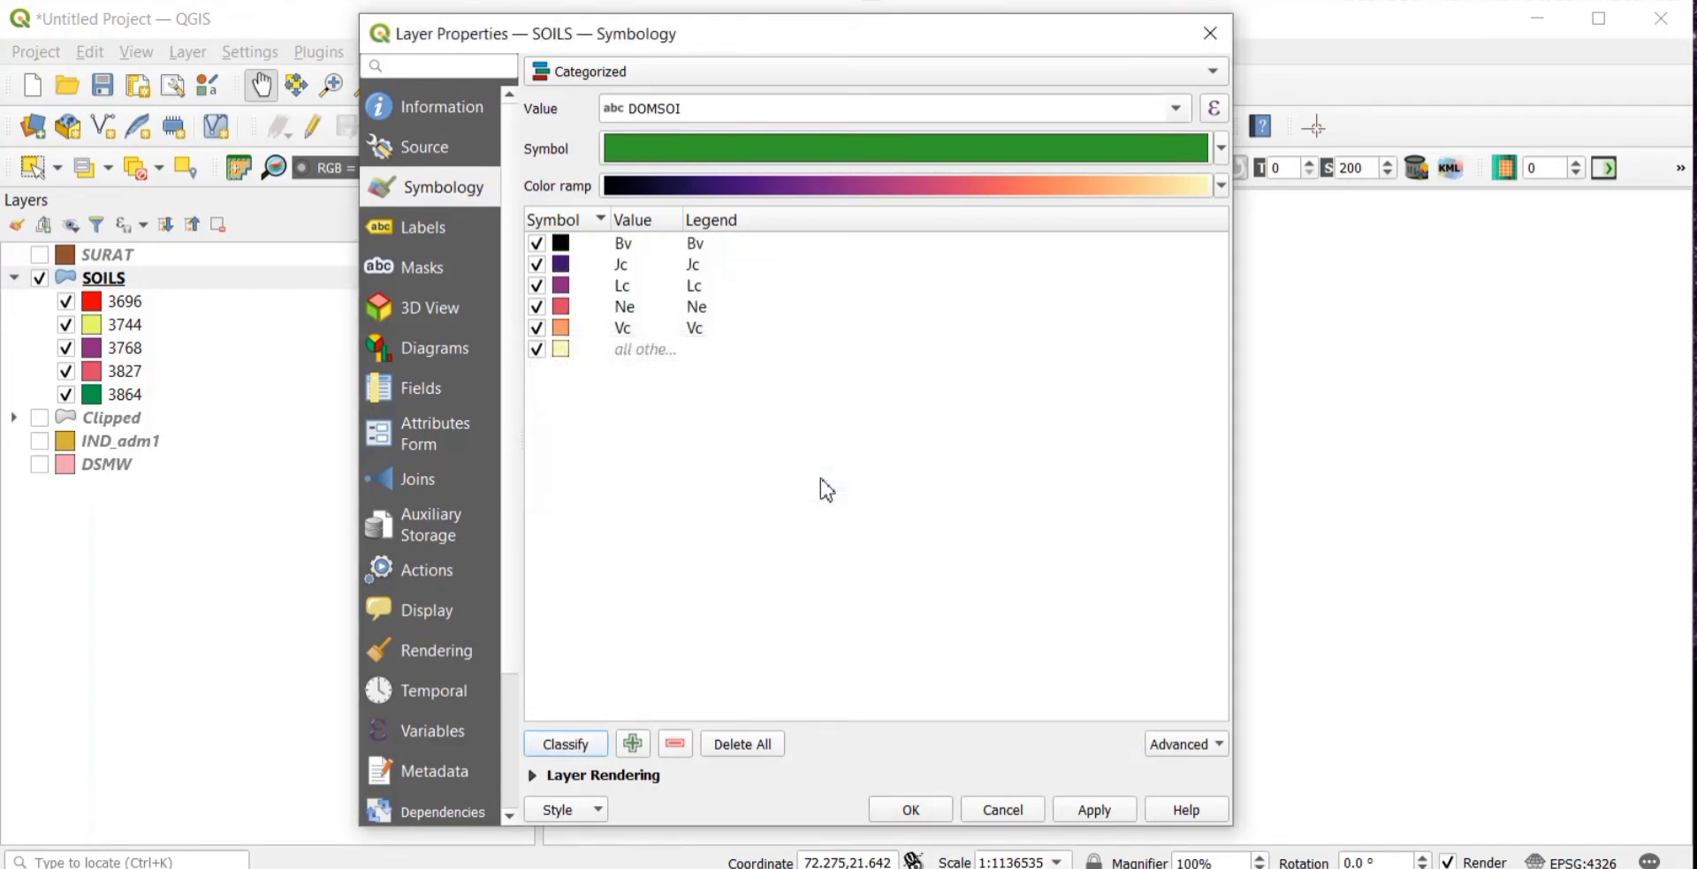
# - Change the symbol color of category Vc to green, #66e725, and apply the symbology
pyautogui.rightClick(566, 338)
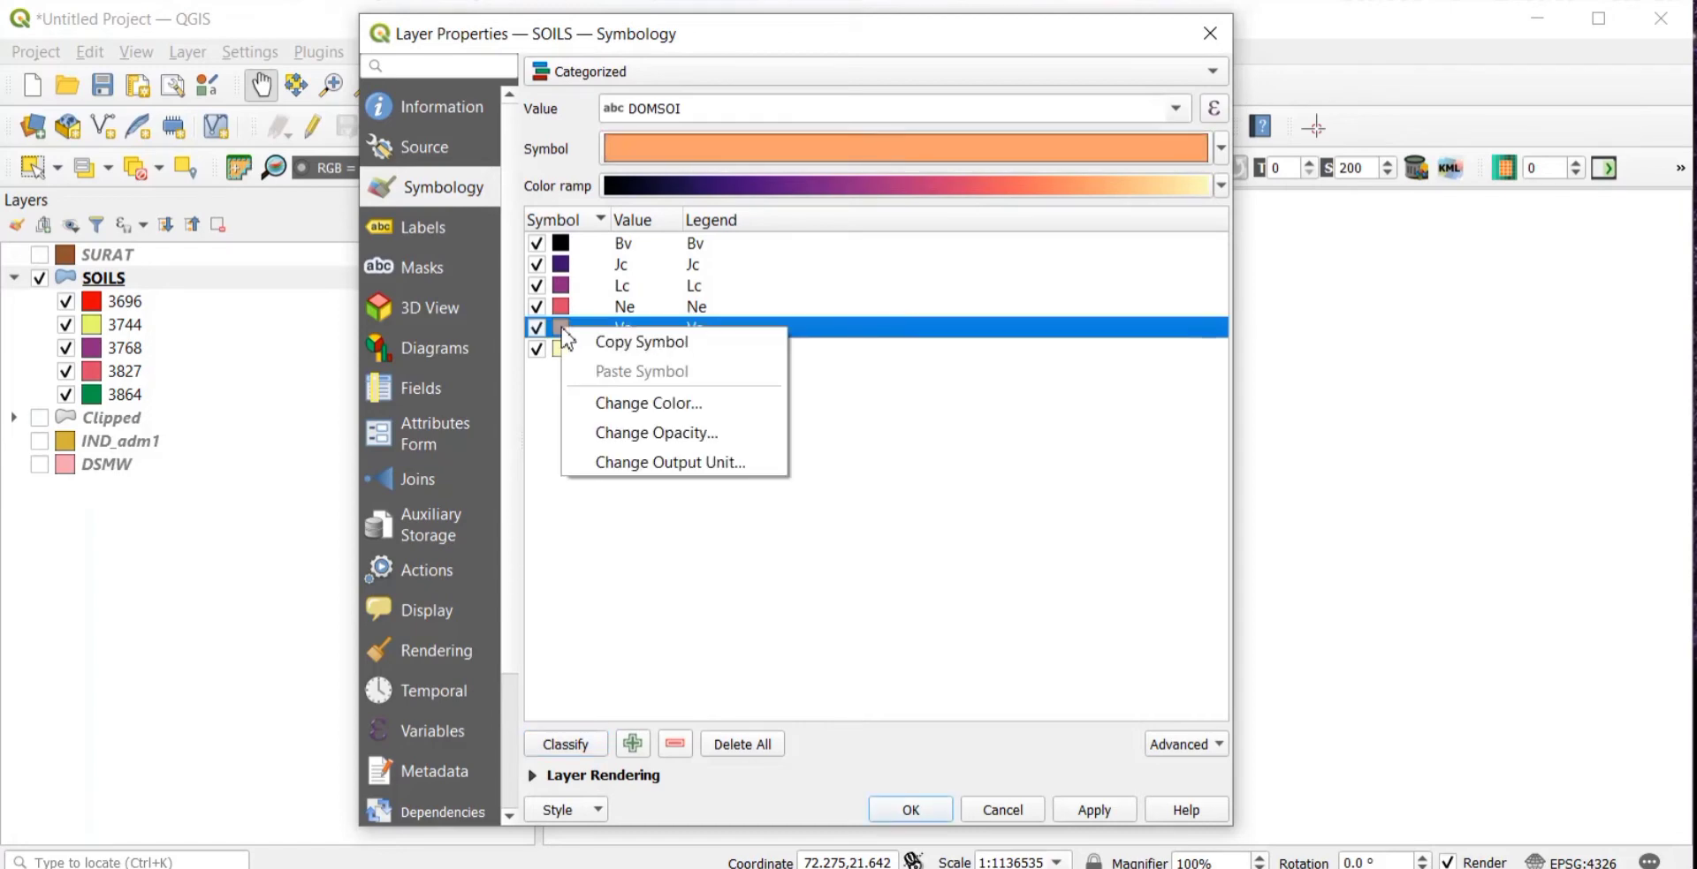
pyautogui.click(652, 403)
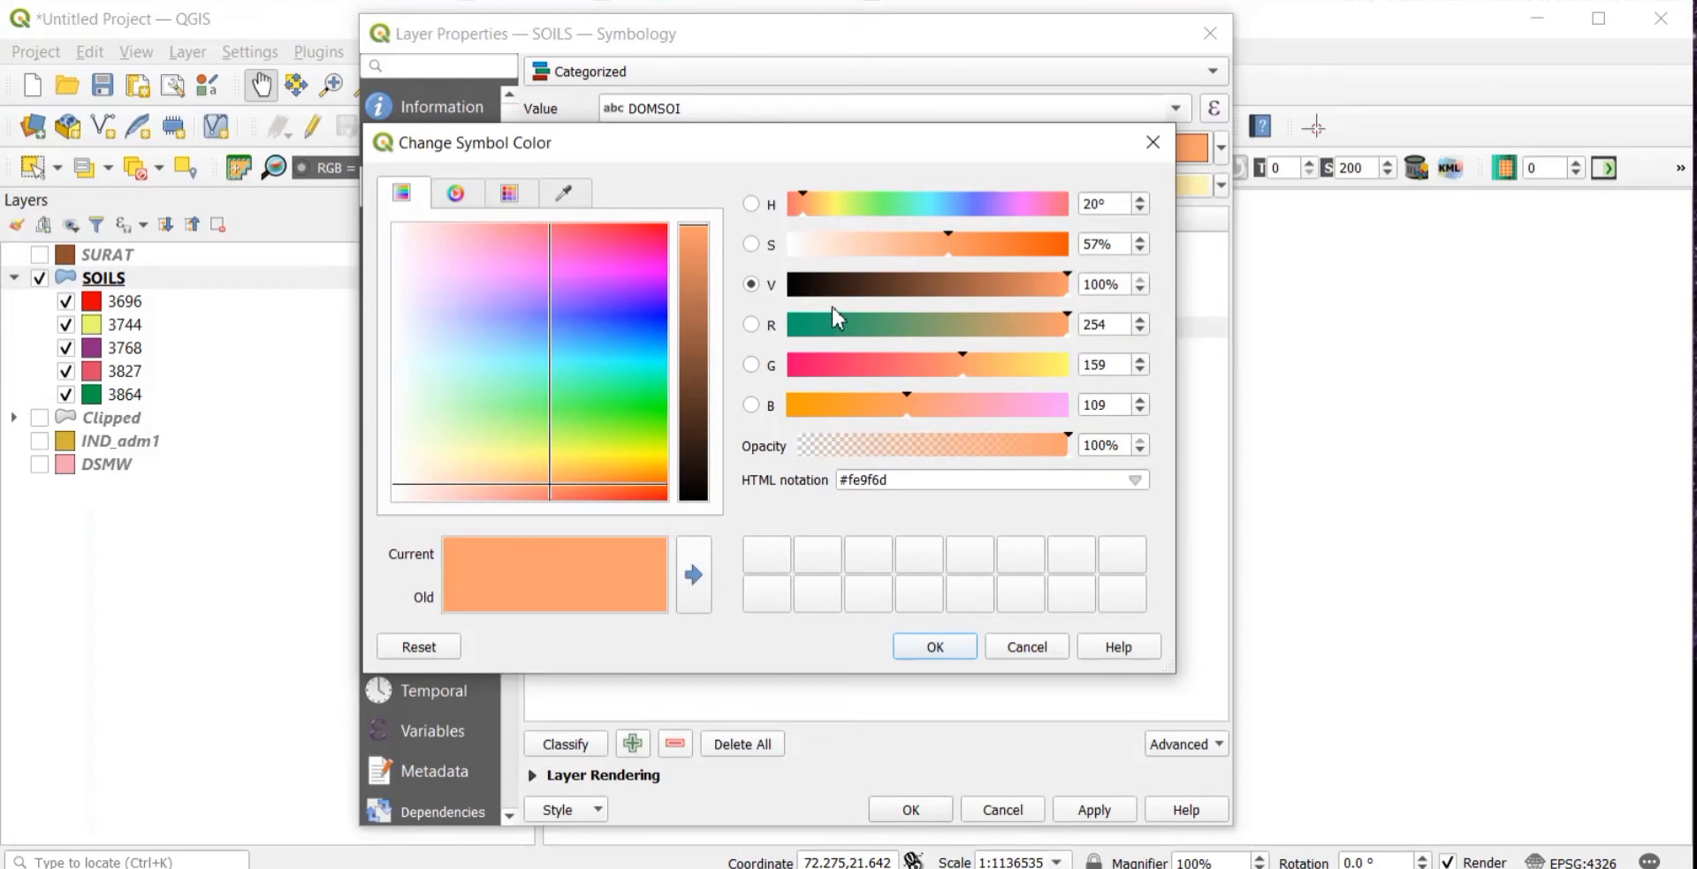
pyautogui.click(623, 422)
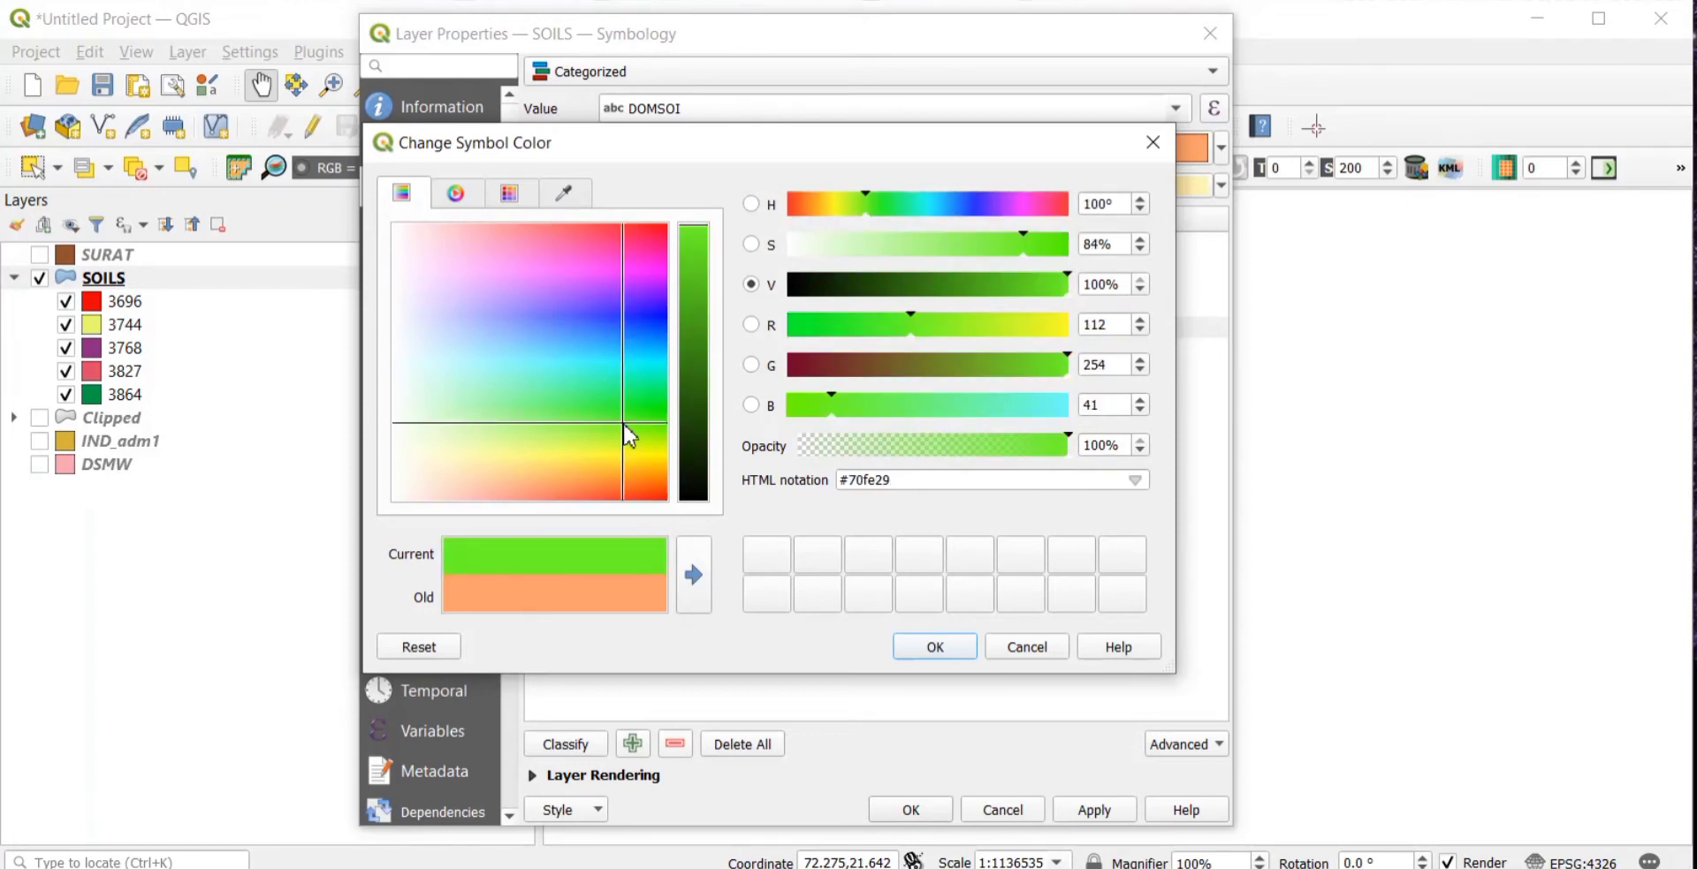
pyautogui.click(1041, 287)
pyautogui.click(933, 653)
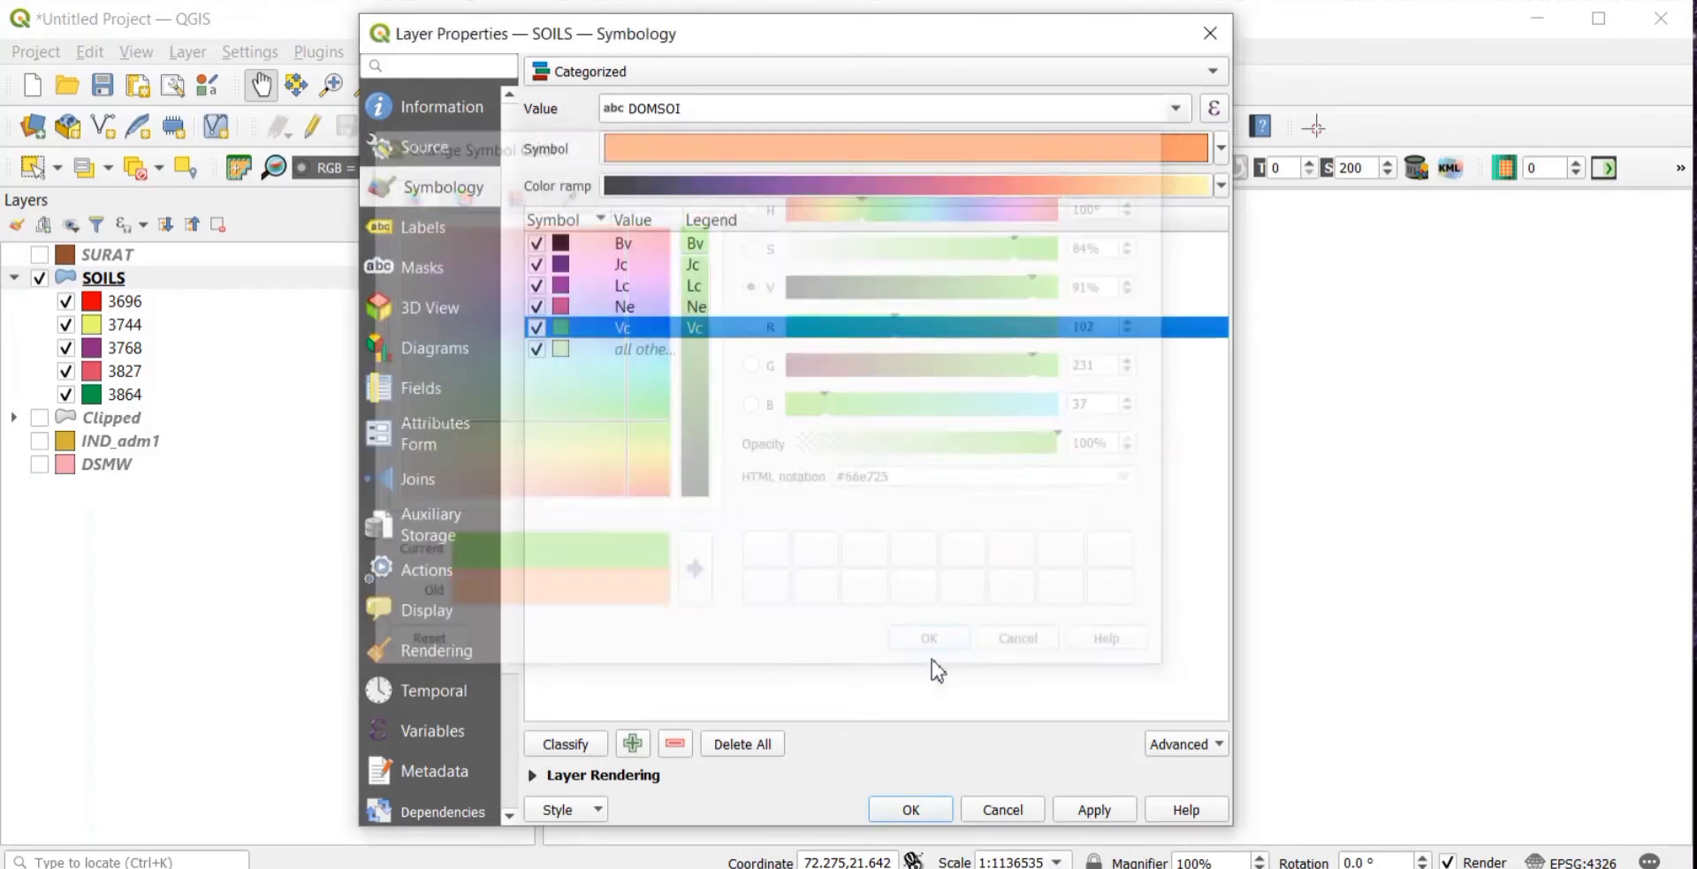
pyautogui.click(1130, 815)
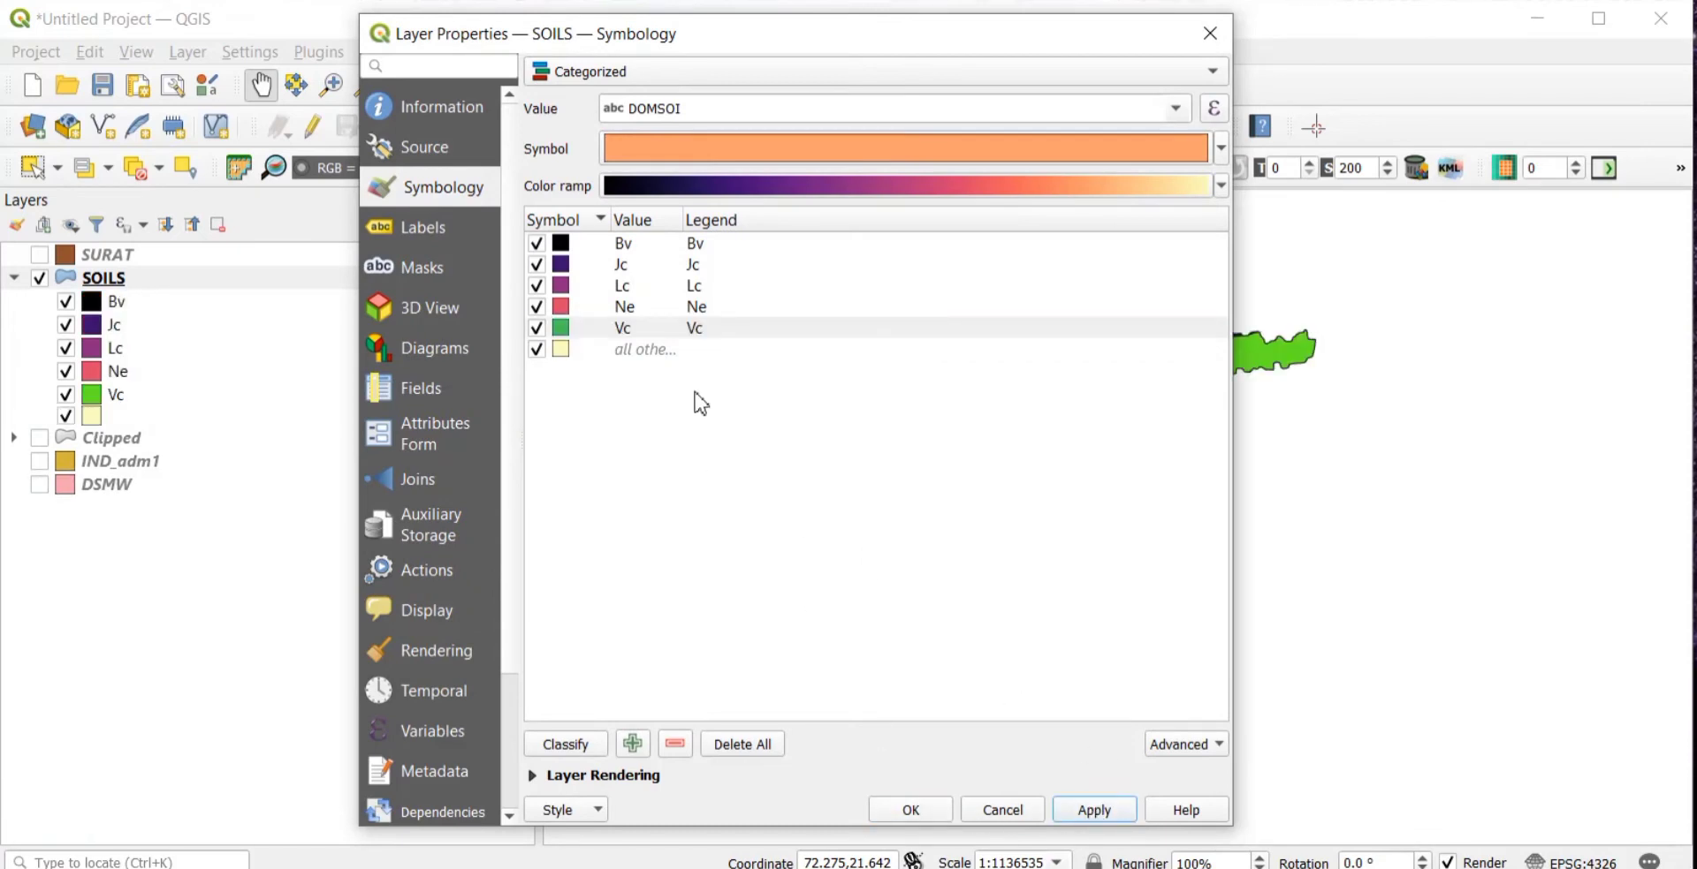
# - Remove the "all other values" category from the SOILS symbology and accept the layer properties
pyautogui.click(650, 350)
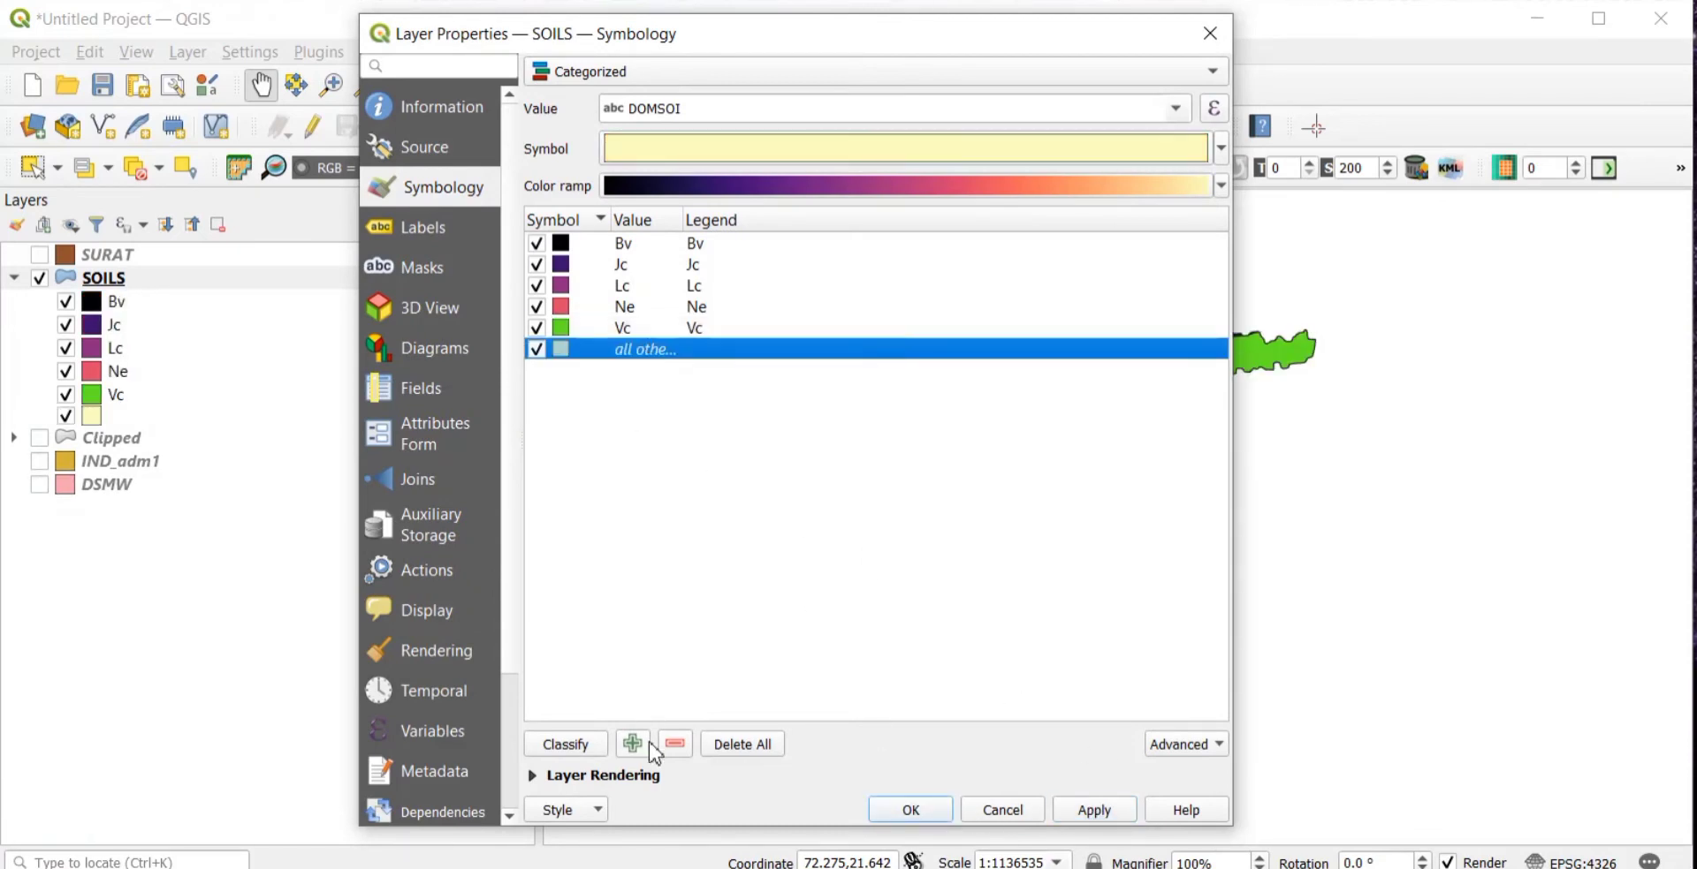
pyautogui.click(675, 744)
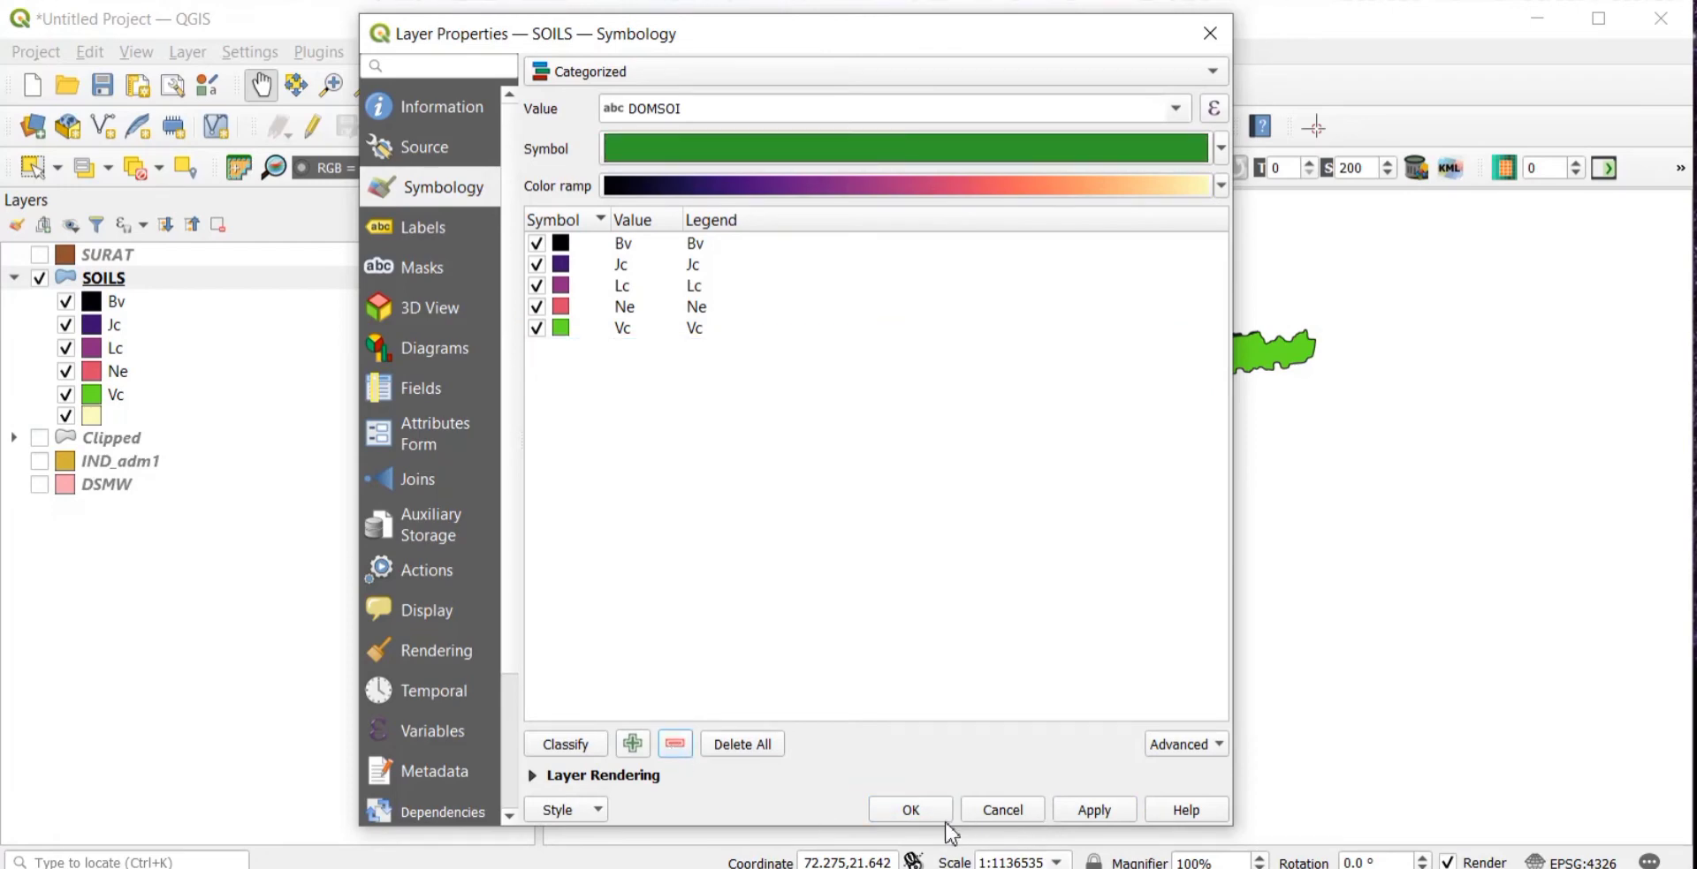
pyautogui.click(918, 808)
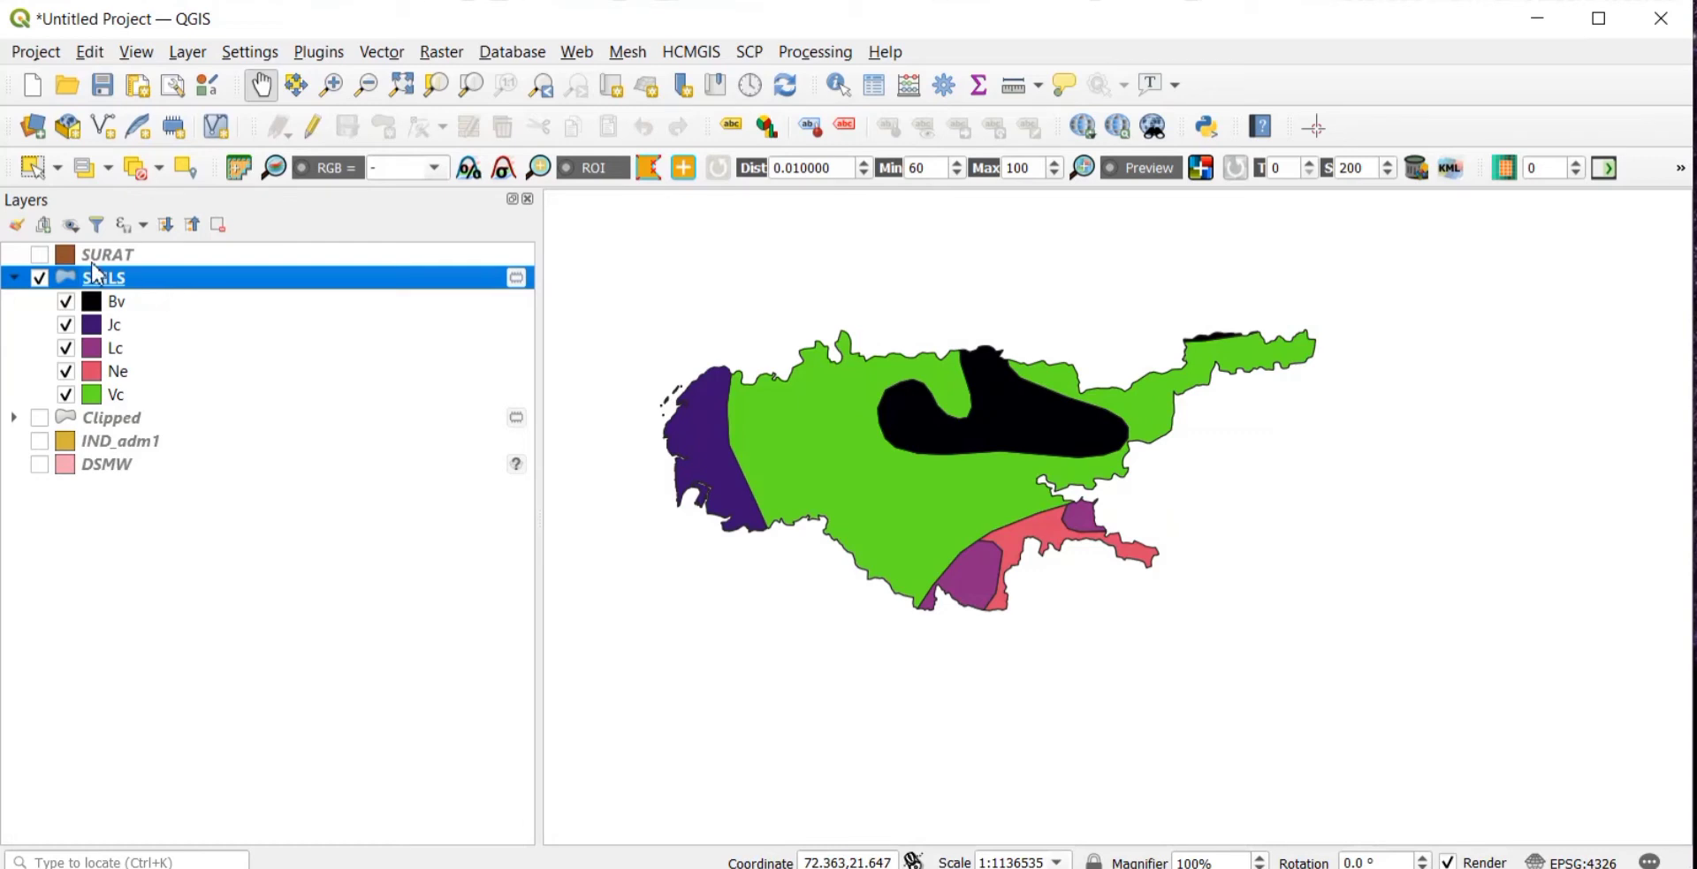
# - Create a new print layout titled SURAT SOIL MAP
pyautogui.click(35, 53)
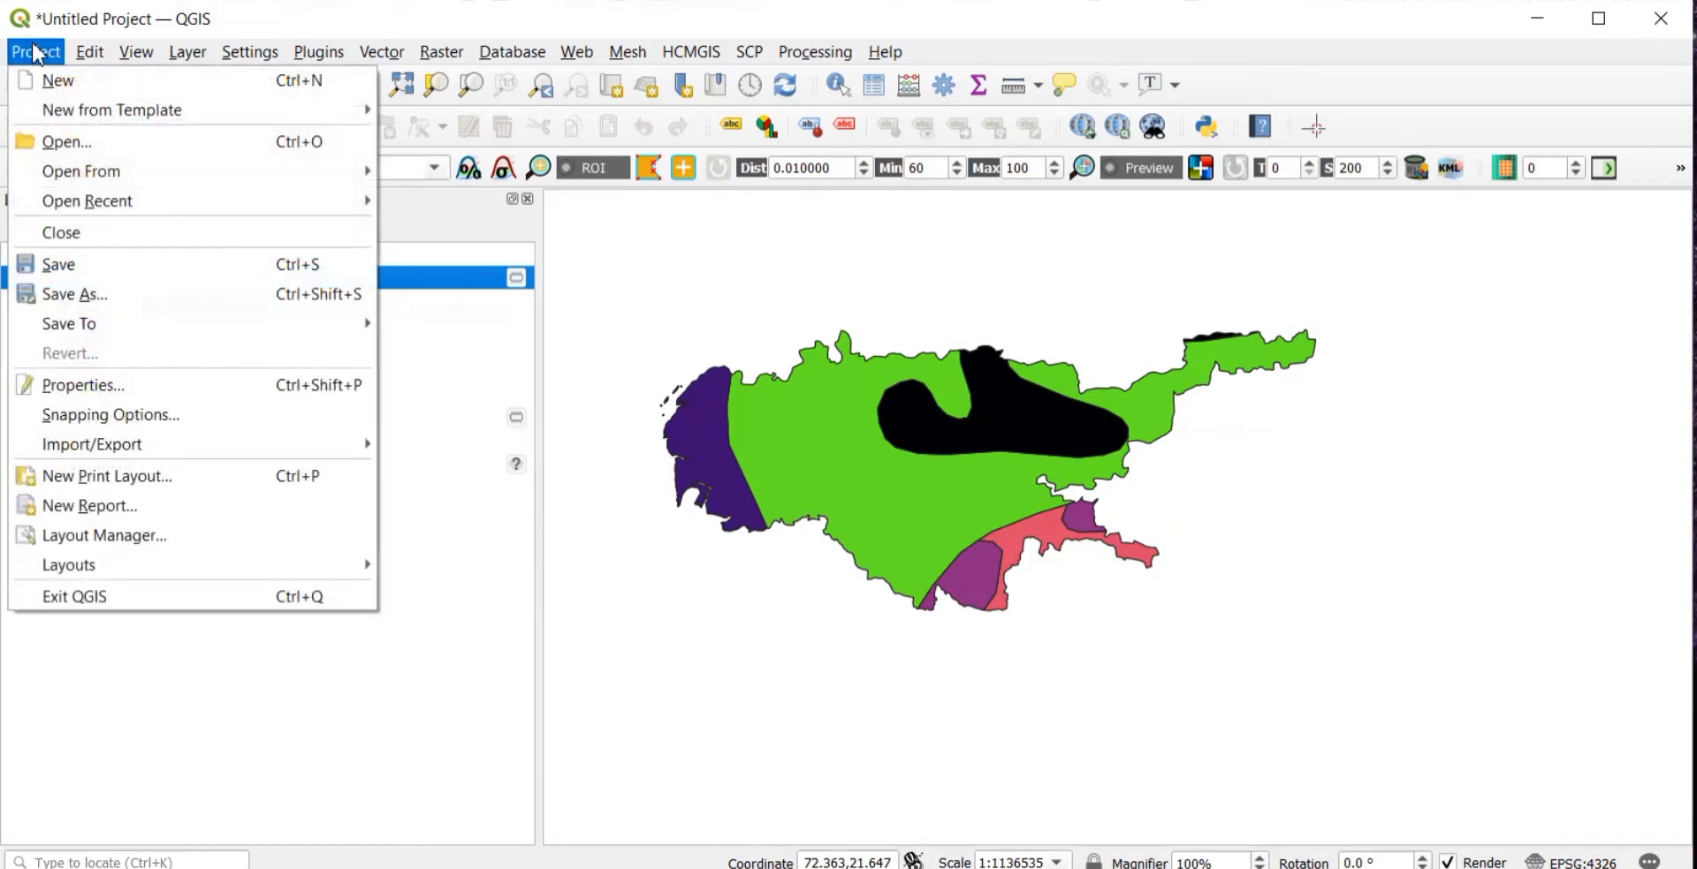
pyautogui.click(127, 479)
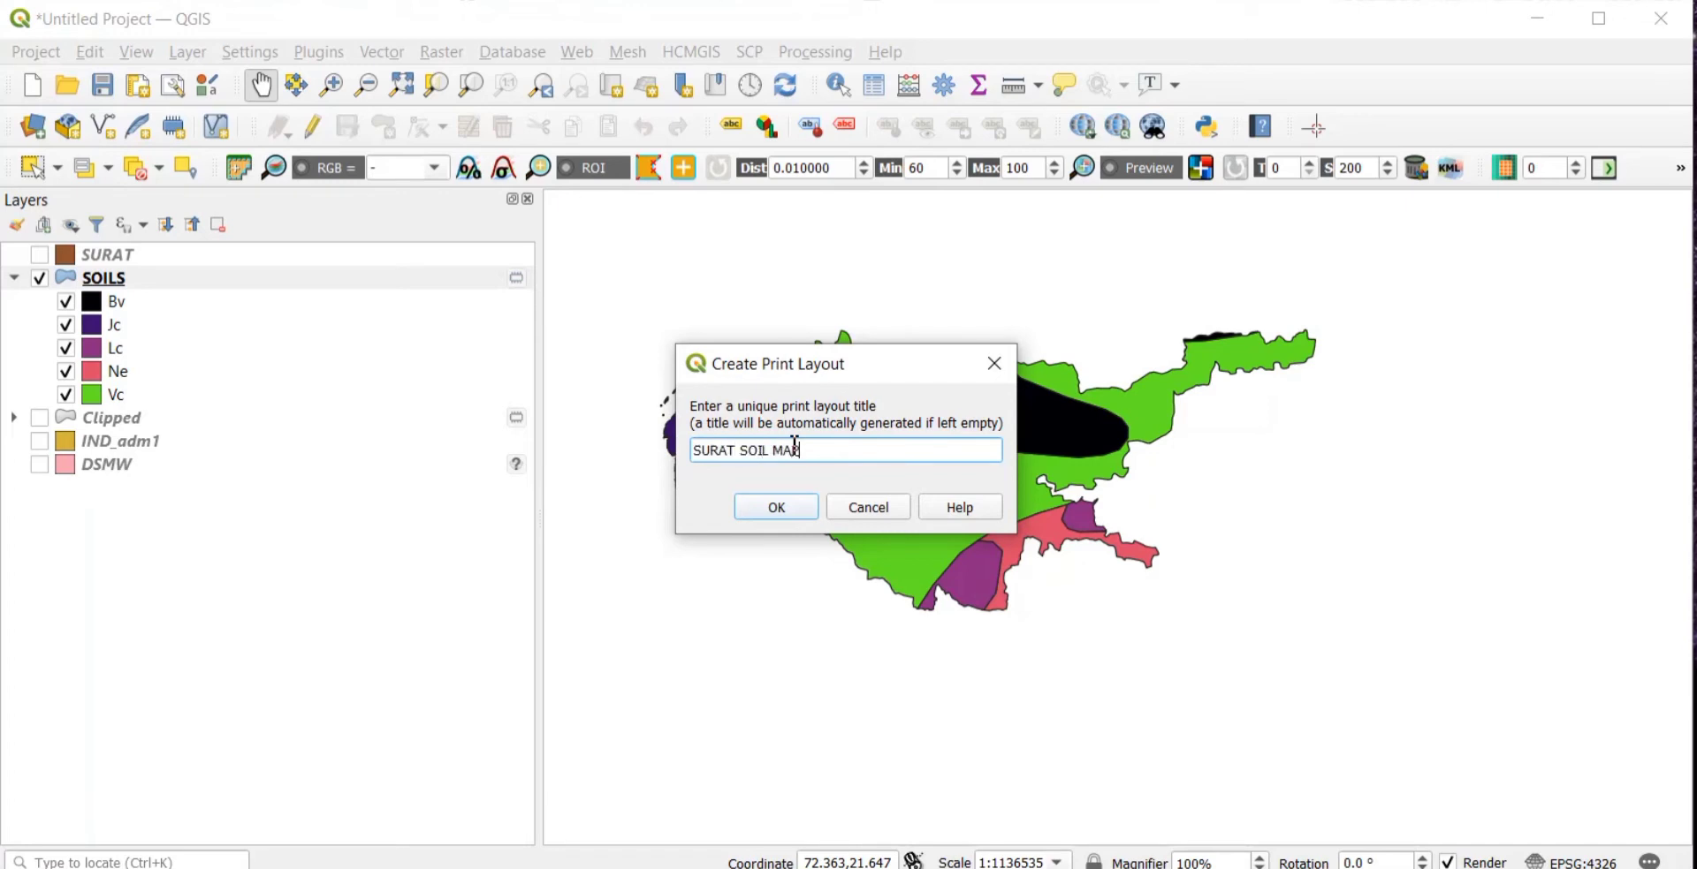
pyautogui.click(776, 507)
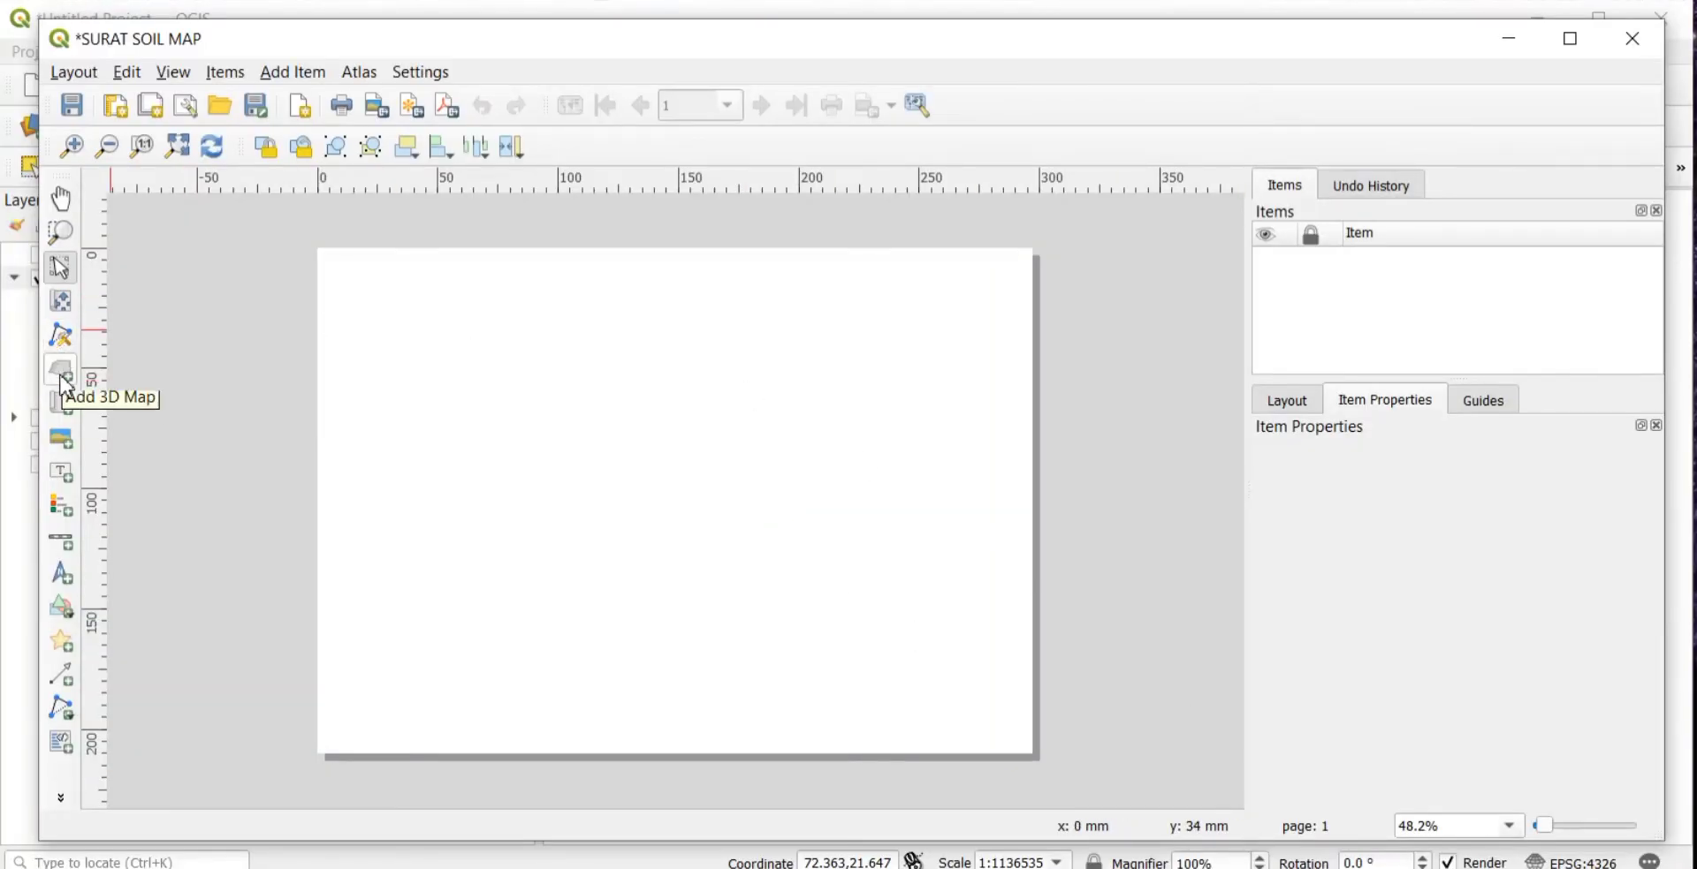
# - Add a map of the soils to the layout, covering most of the page with free space above it
pyautogui.click(62, 404)
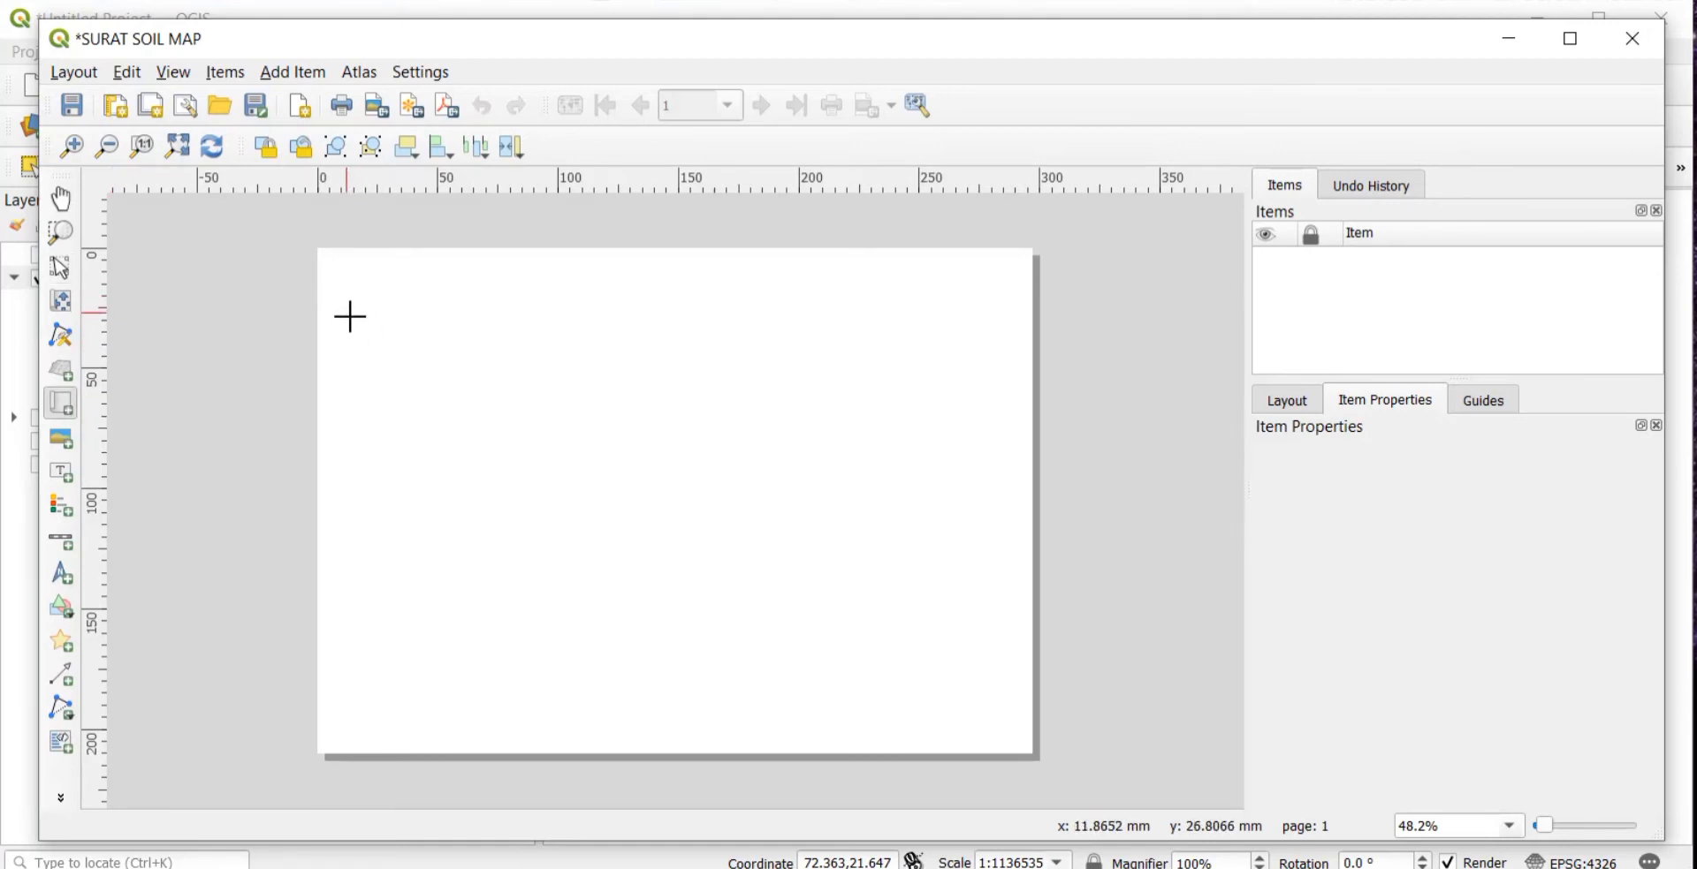
pyautogui.moveTo(347, 314); pyautogui.dragTo(1008, 727)
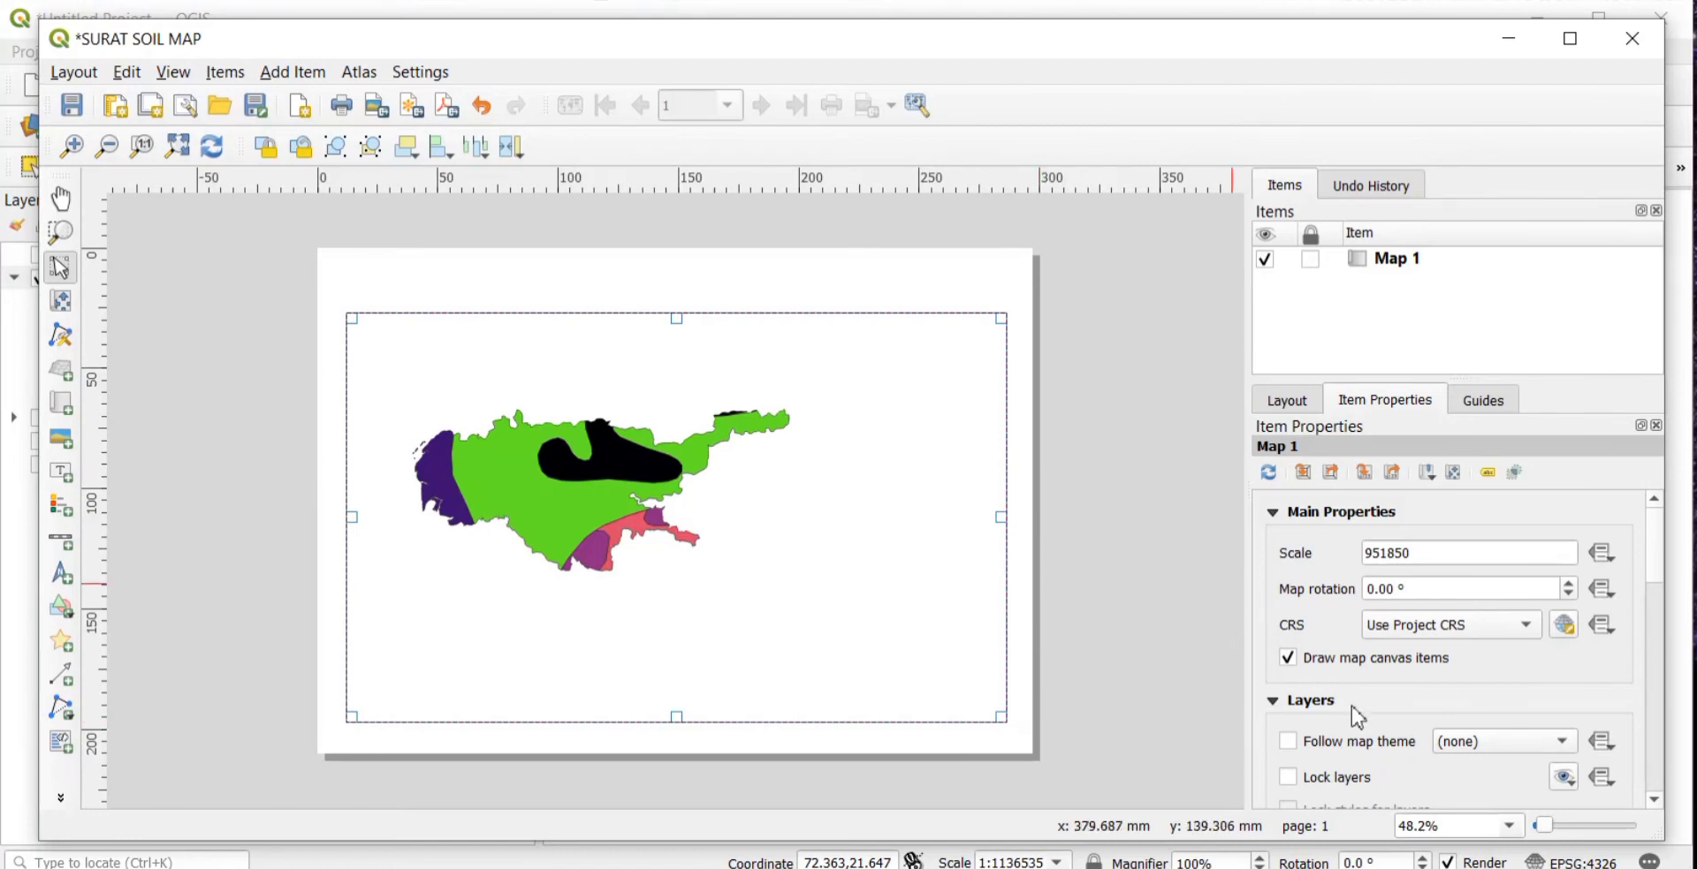
pyautogui.click(1286, 400)
pyautogui.scroll(3, 1195, 743)
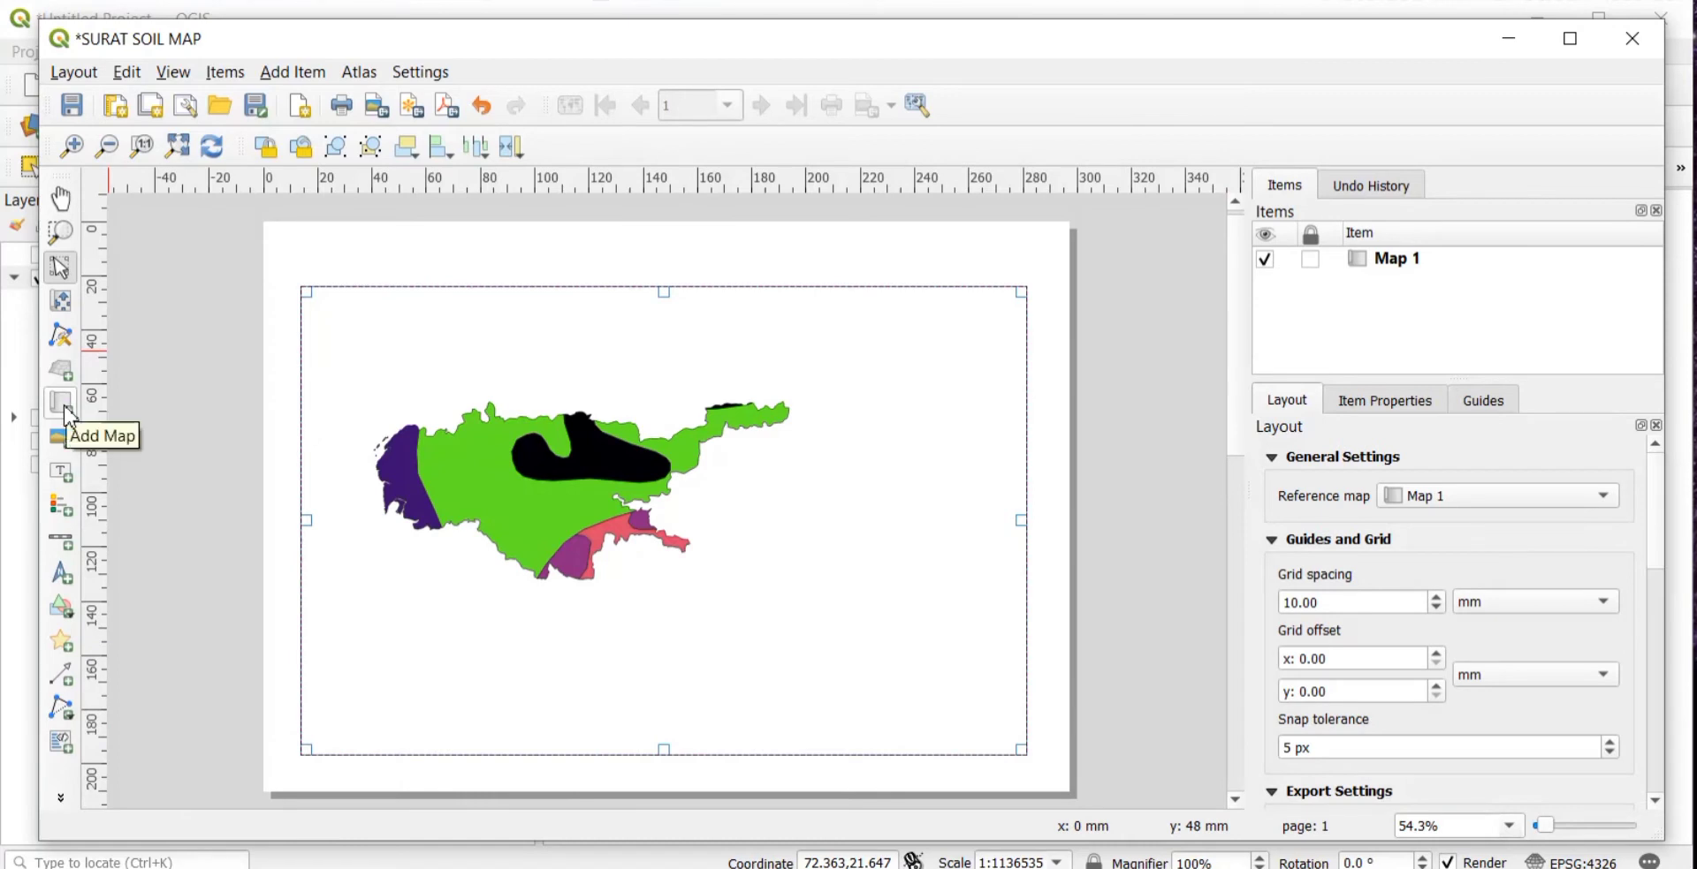
# - Enlarge and reposition the content of Map 1 so the whole Surat district fills the map frame
pyautogui.click(60, 309)
pyautogui.scroll(2, 588, 458)
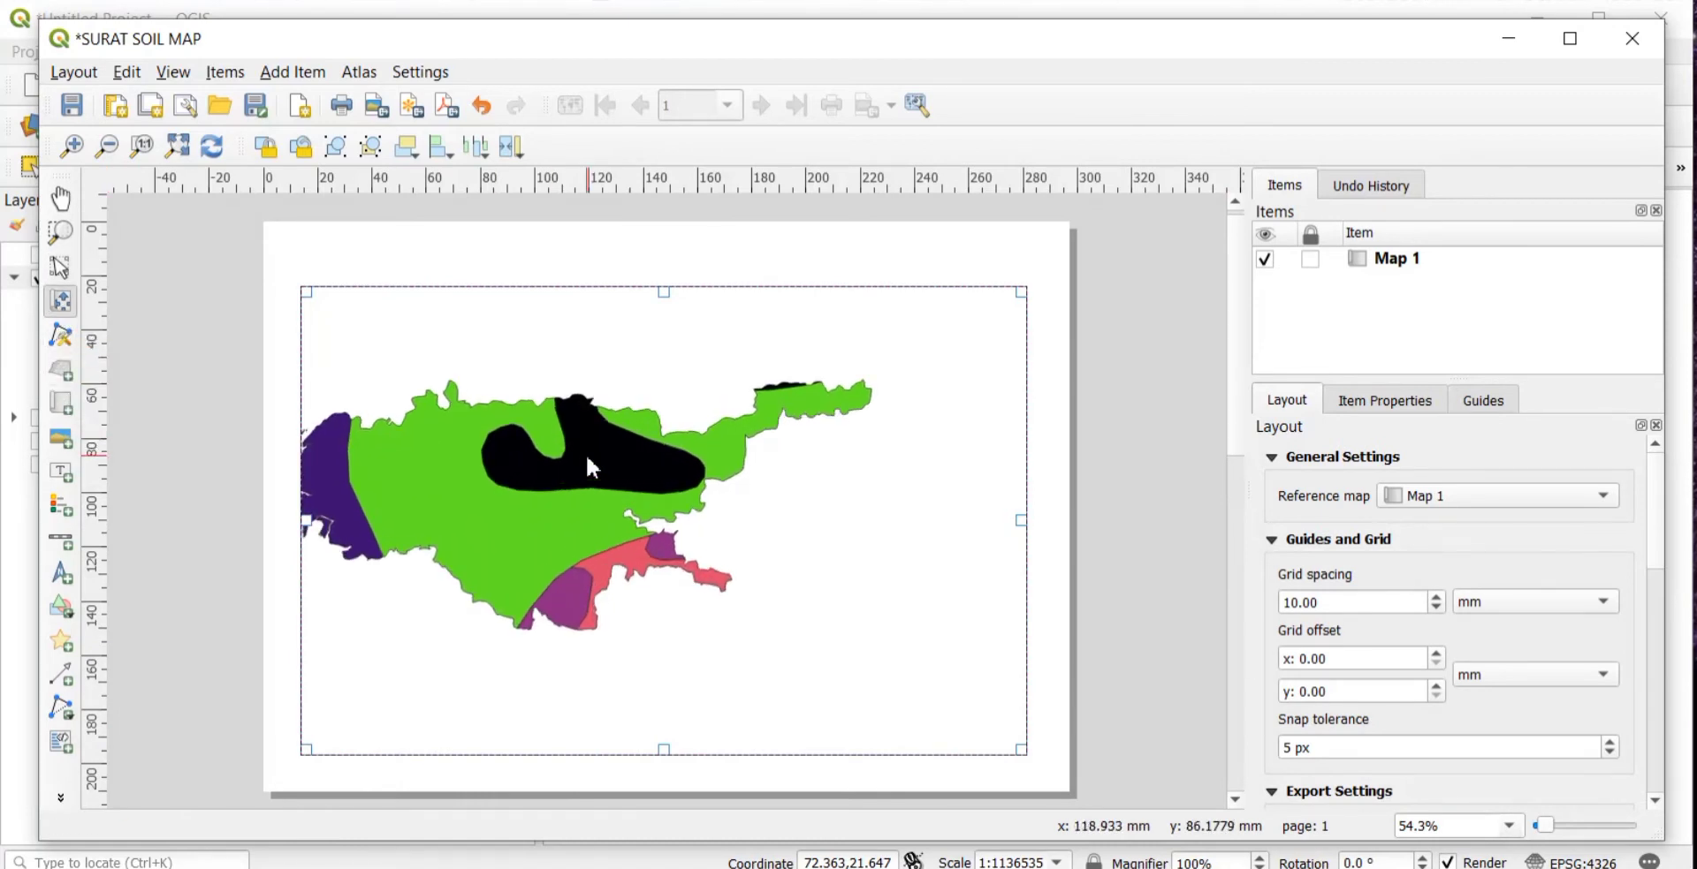
pyautogui.moveTo(588, 457); pyautogui.dragTo(682, 475)
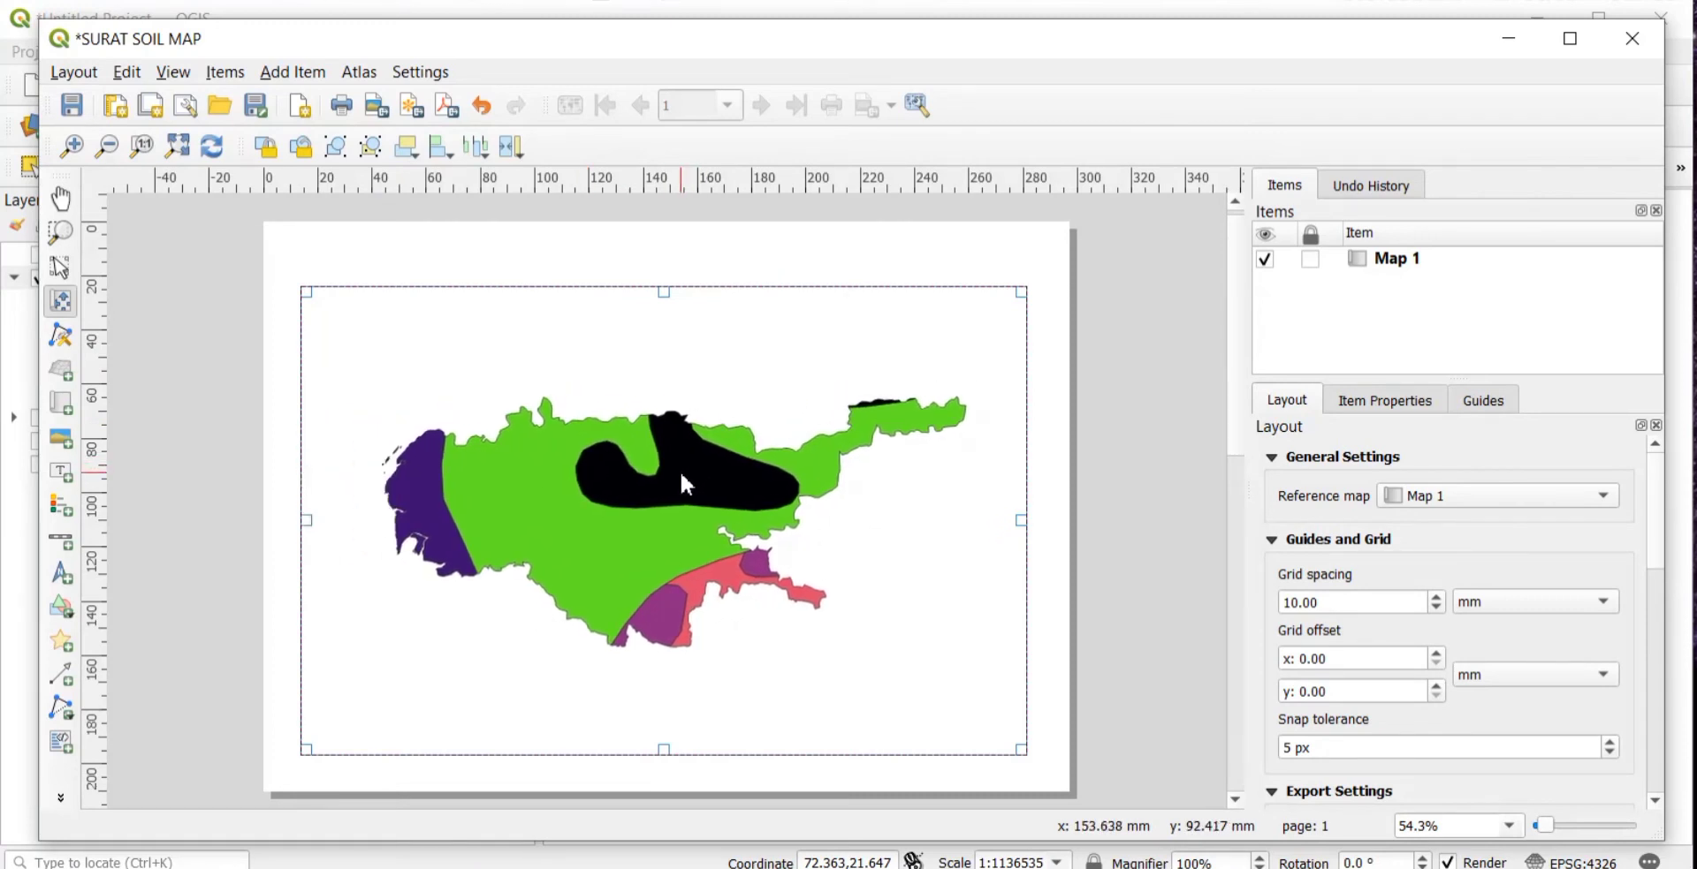
pyautogui.scroll(2, 682, 476)
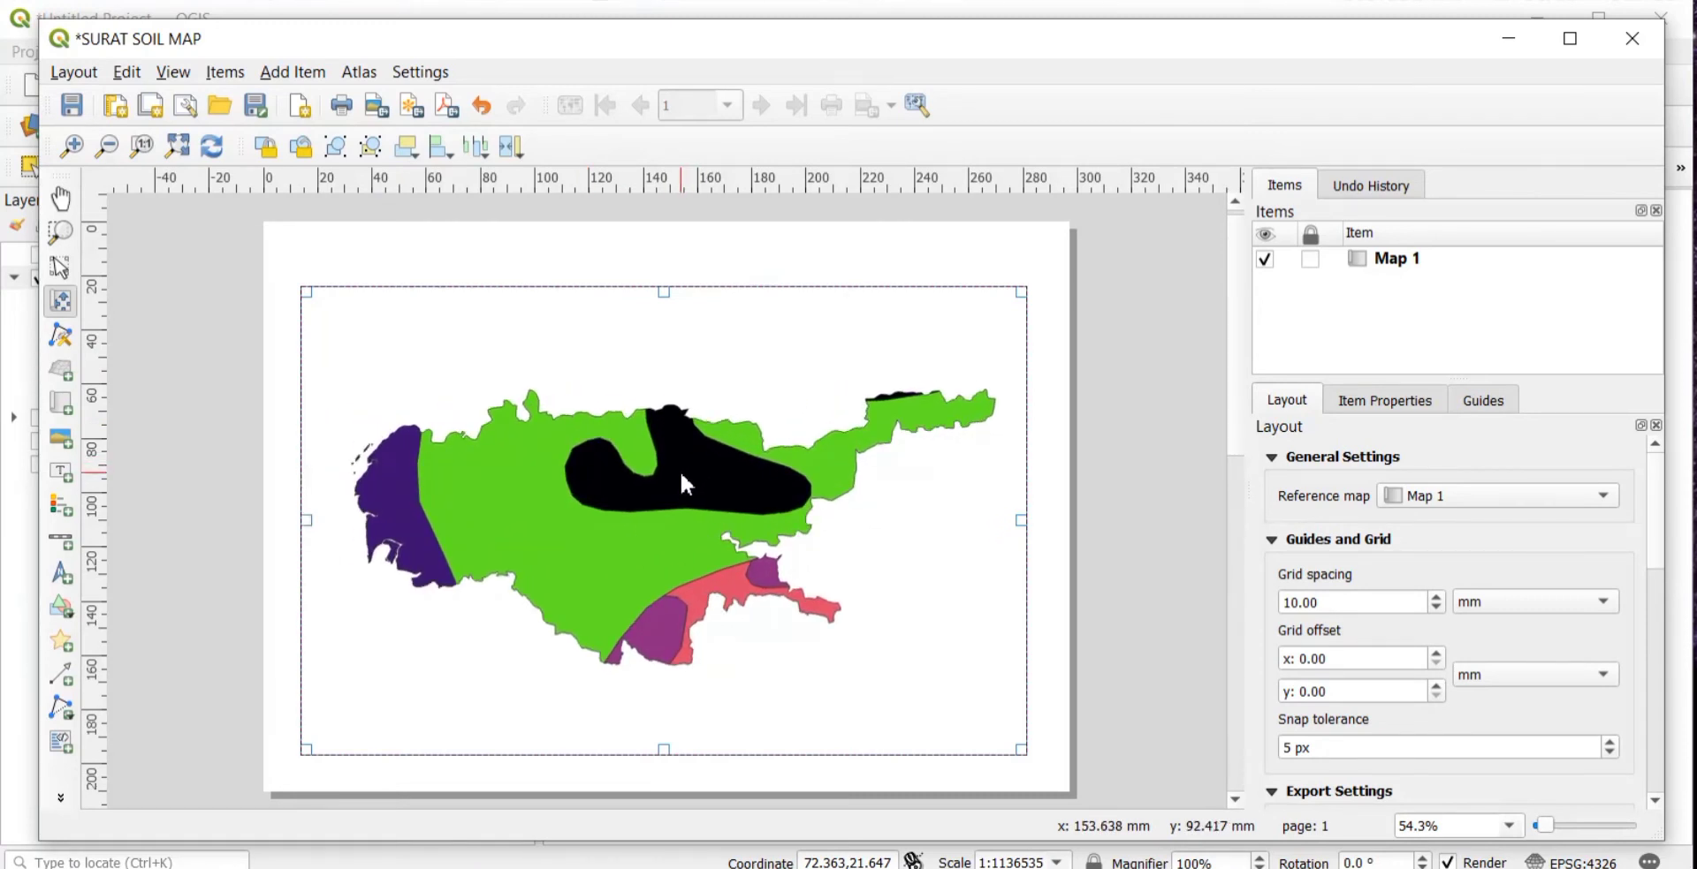
pyautogui.scroll(1, 681, 476)
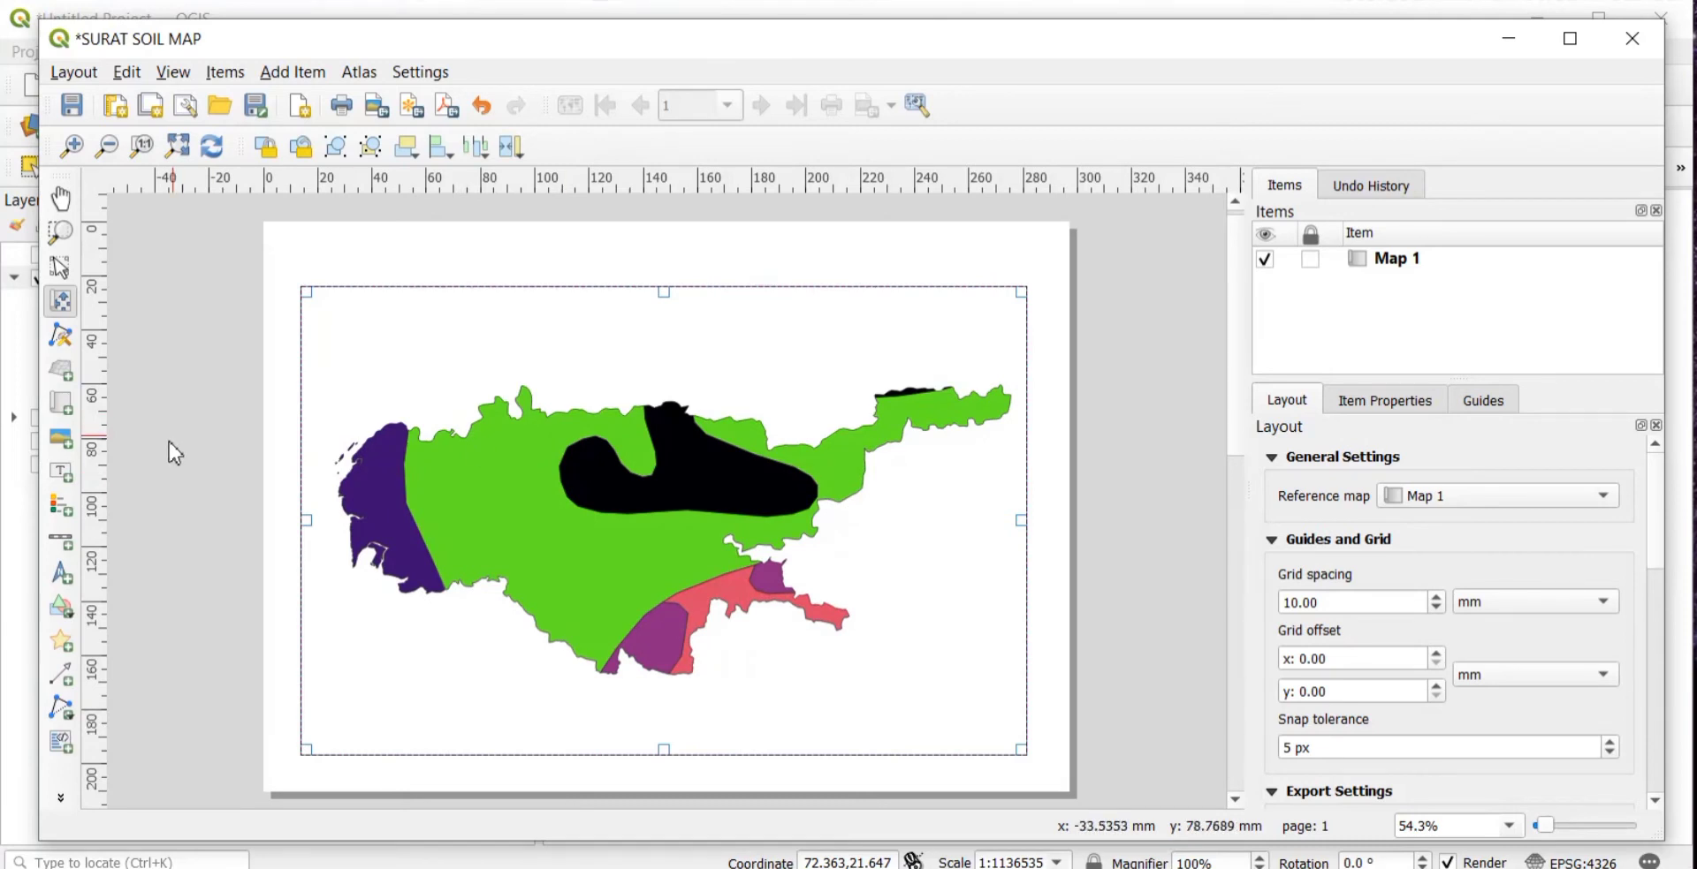
# - Add a legend over the lower-right corner of the map on the layout page
pyautogui.click(60, 516)
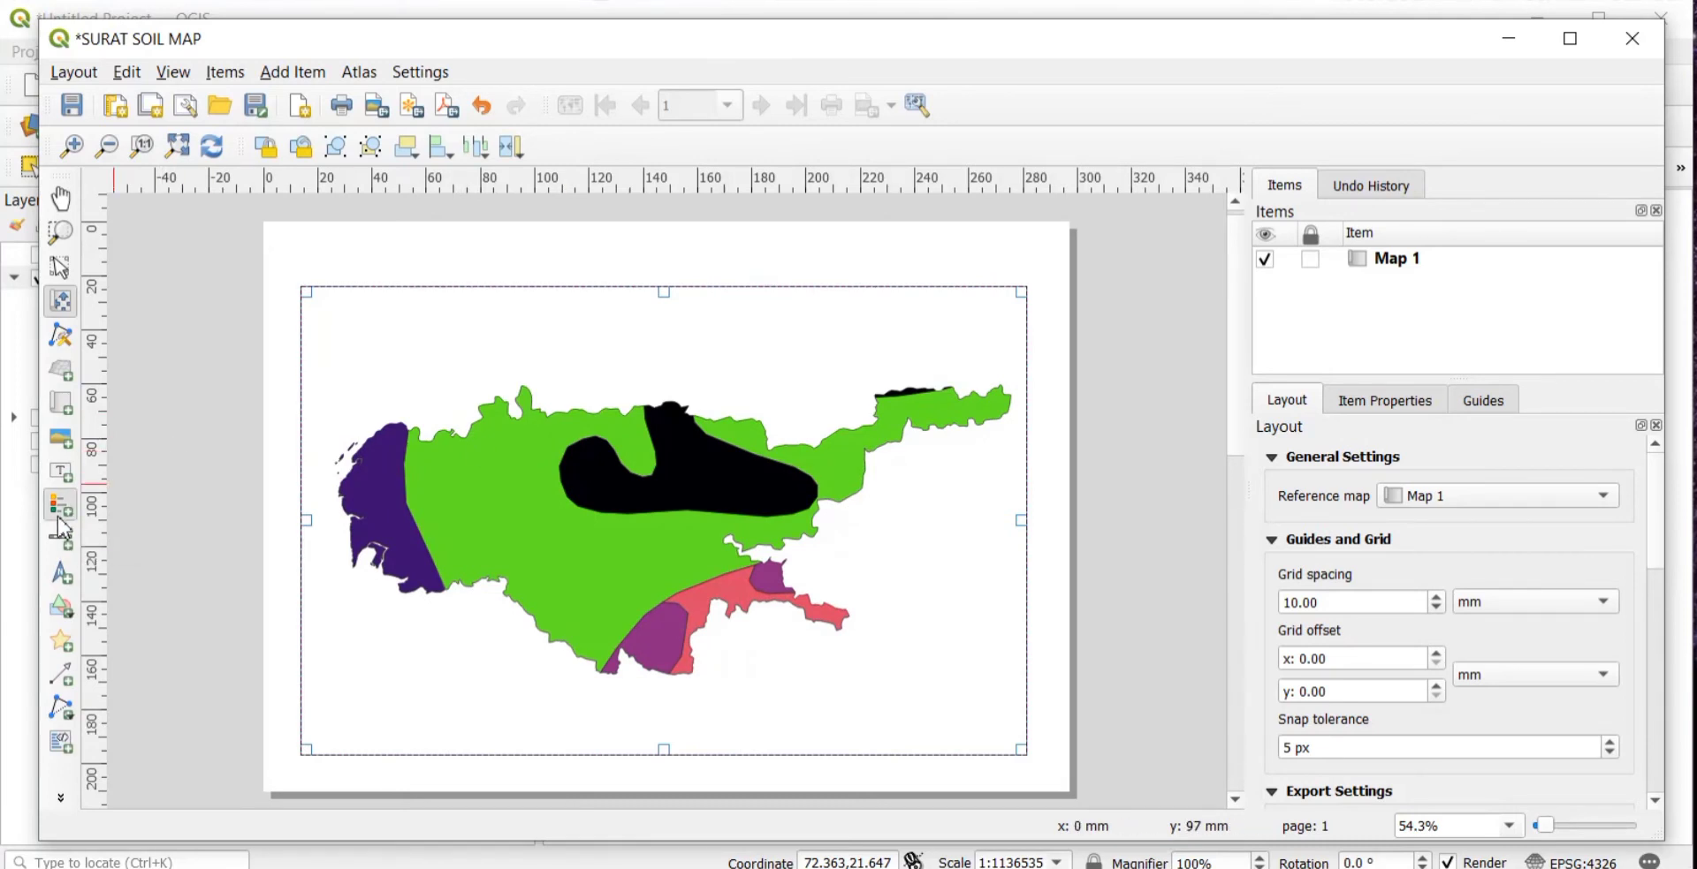
pyautogui.rightClick(855, 595)
pyautogui.click(941, 671)
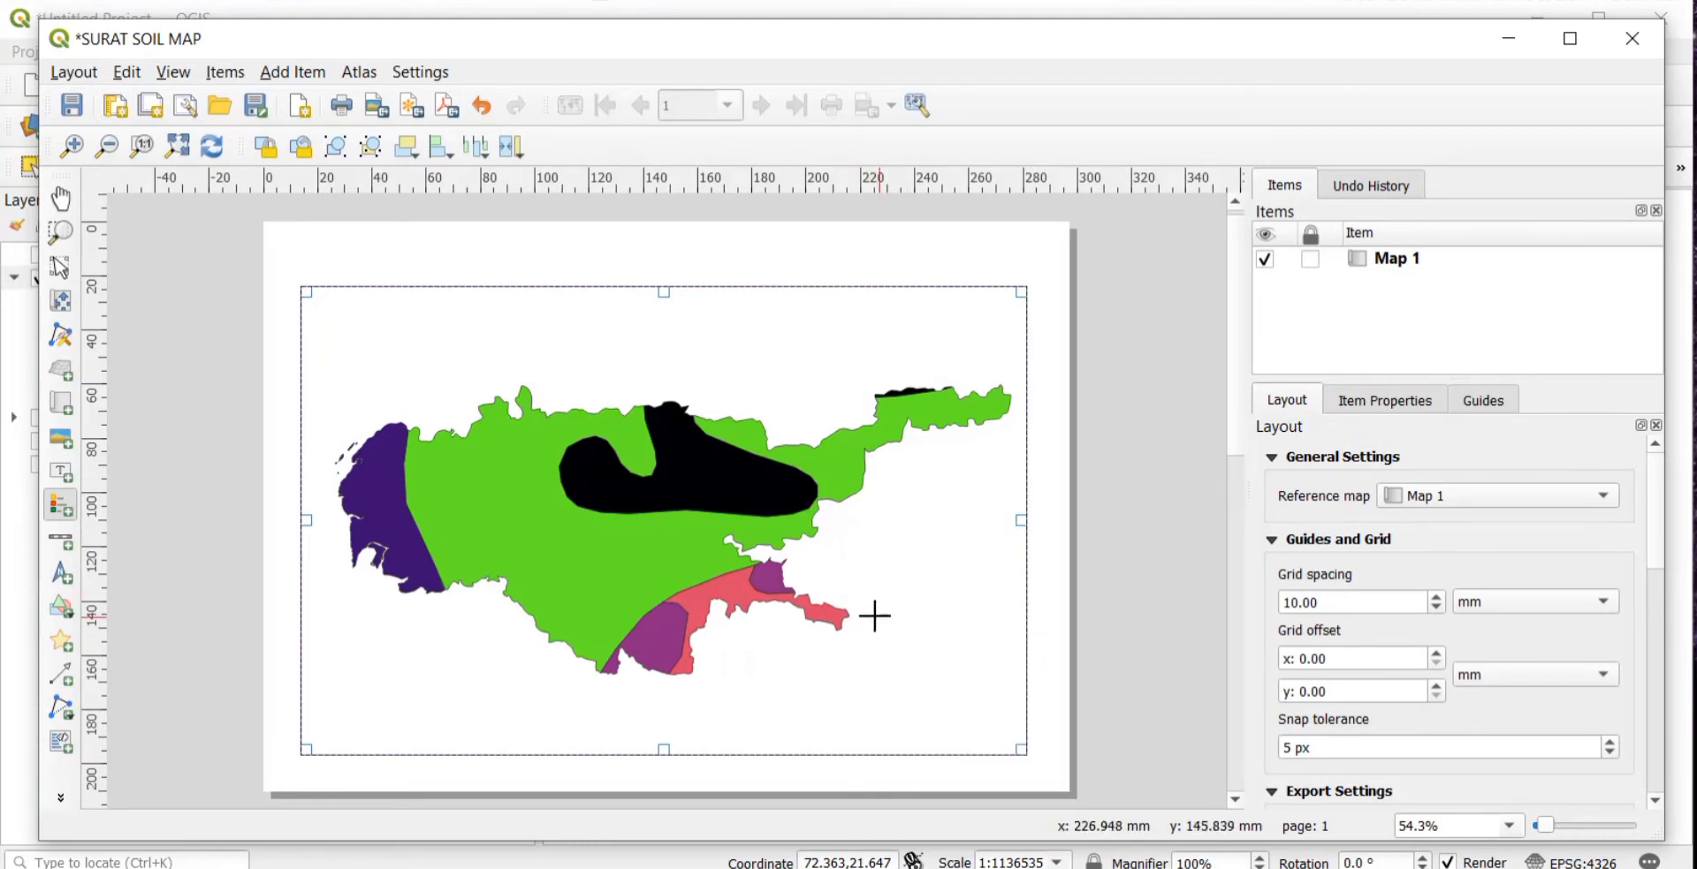
pyautogui.moveTo(877, 594); pyautogui.dragTo(1012, 750)
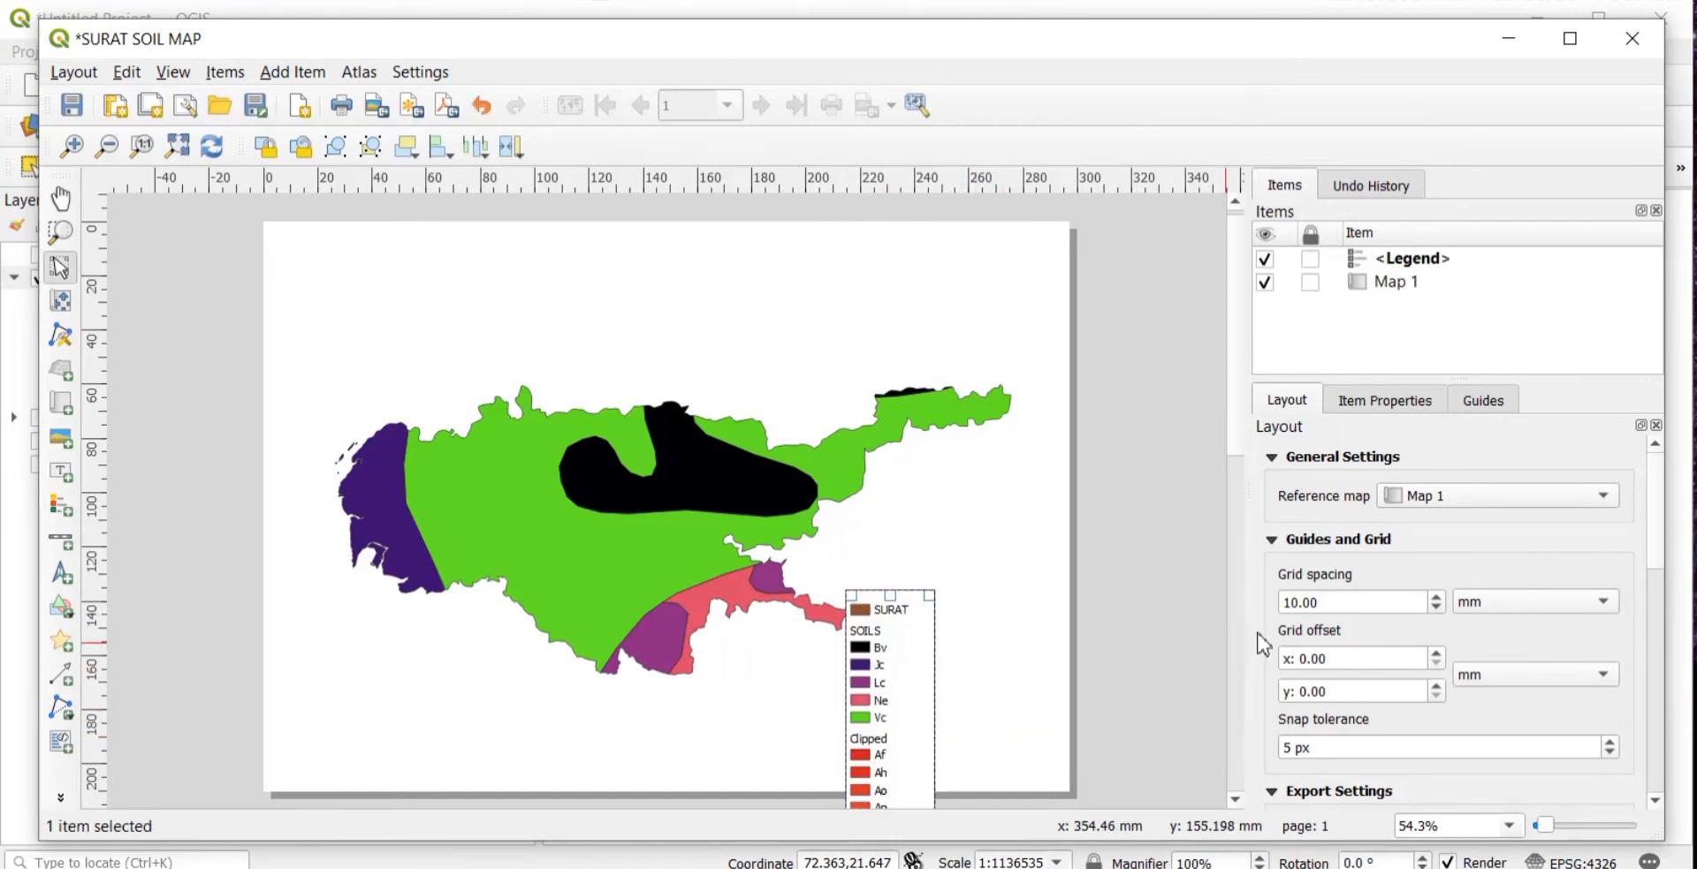
# - Limit the legend to items inside the linked map and shift it slightly down and to the right on the page
pyautogui.scroll(-2, 1324, 608)
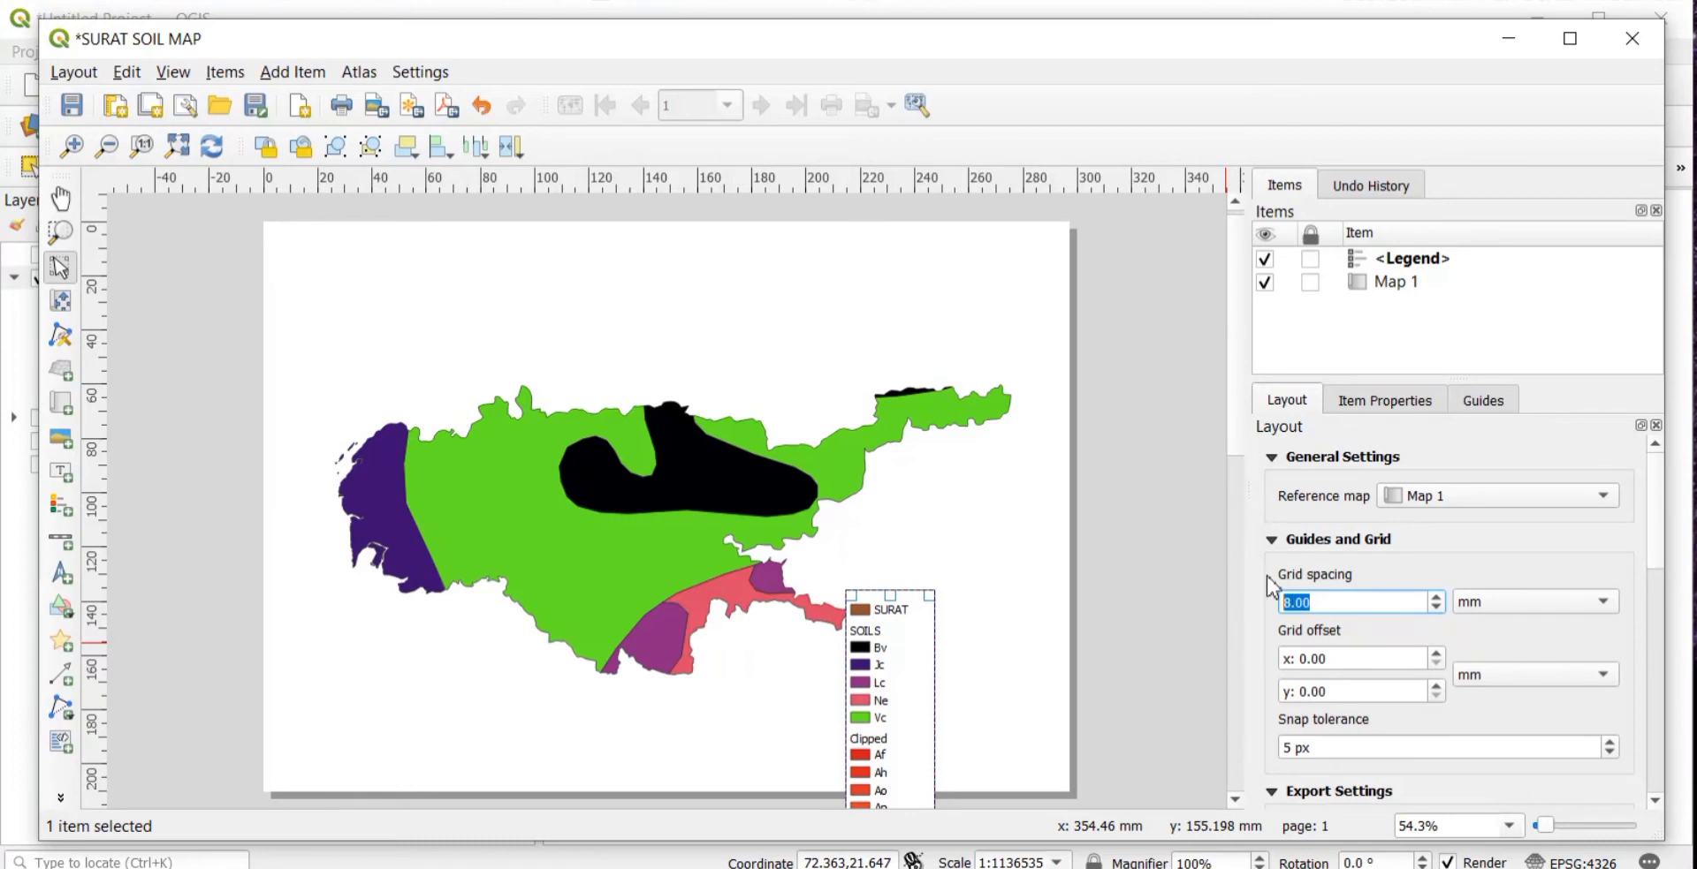
pyautogui.scroll(-5, 1273, 588)
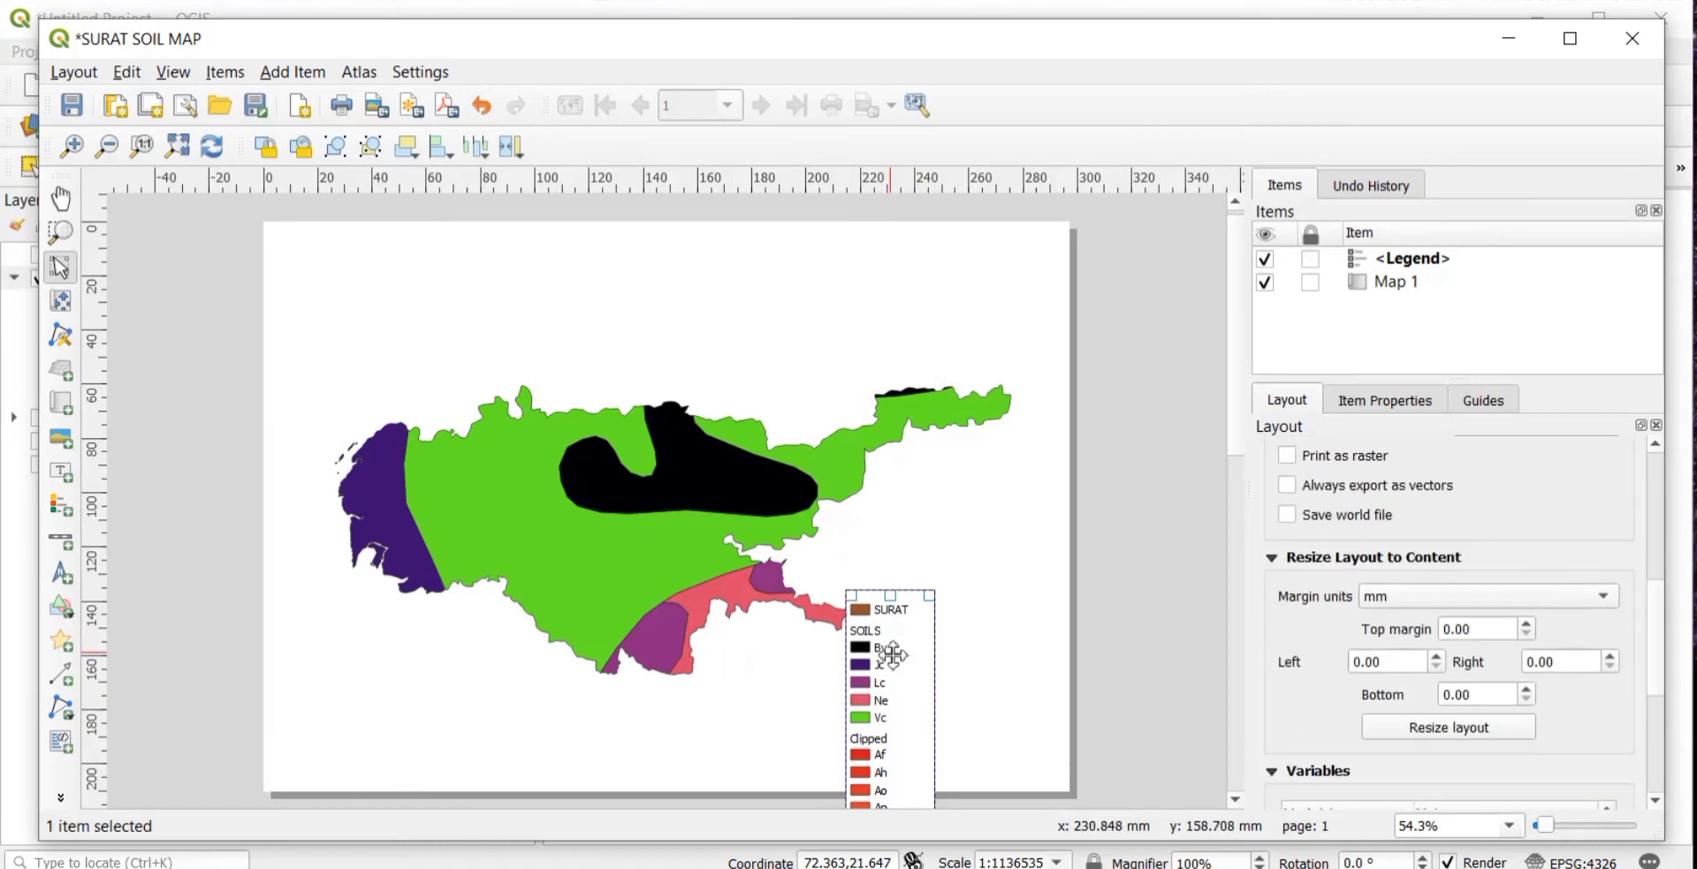
pyautogui.click(1385, 407)
pyautogui.scroll(-6, 1323, 538)
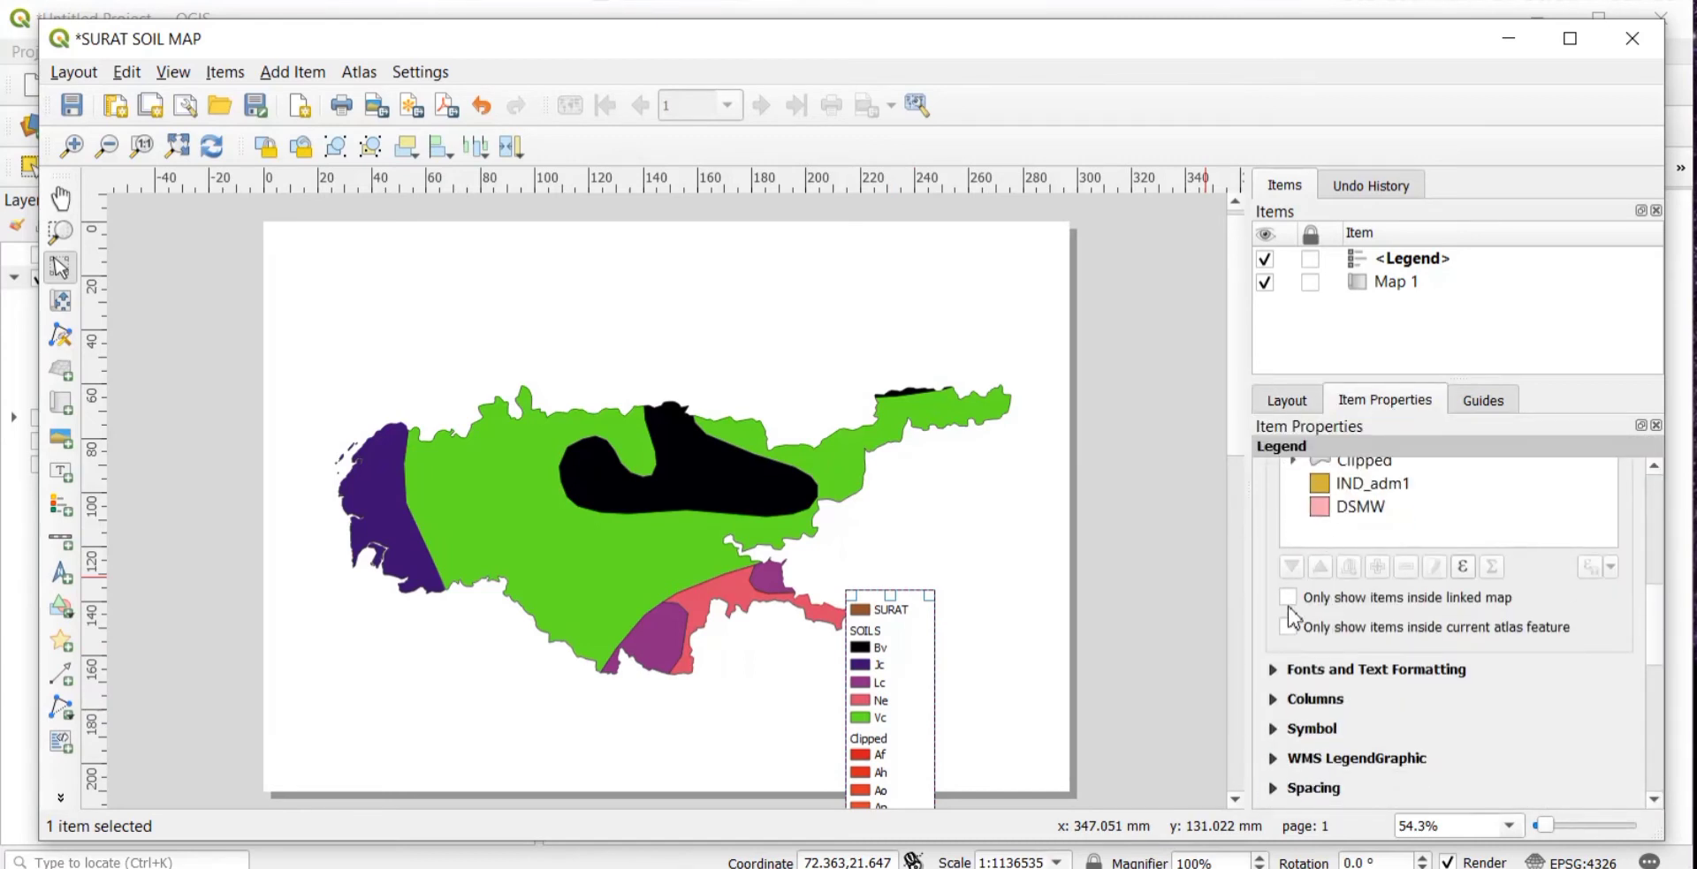
pyautogui.click(1290, 599)
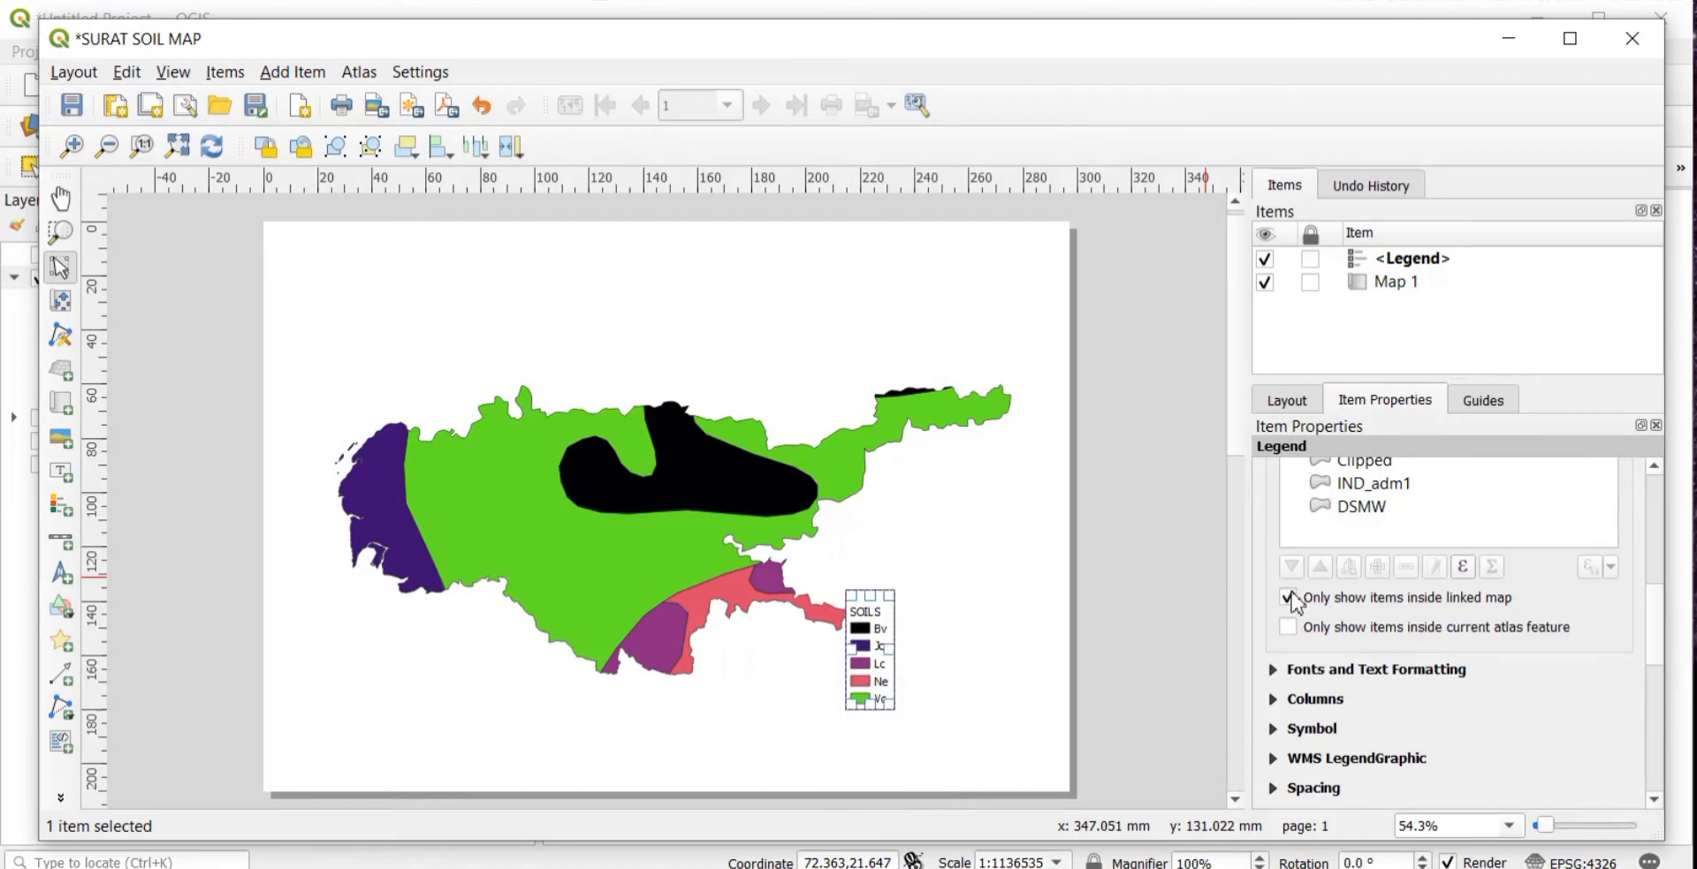
pyautogui.rightClick(888, 652)
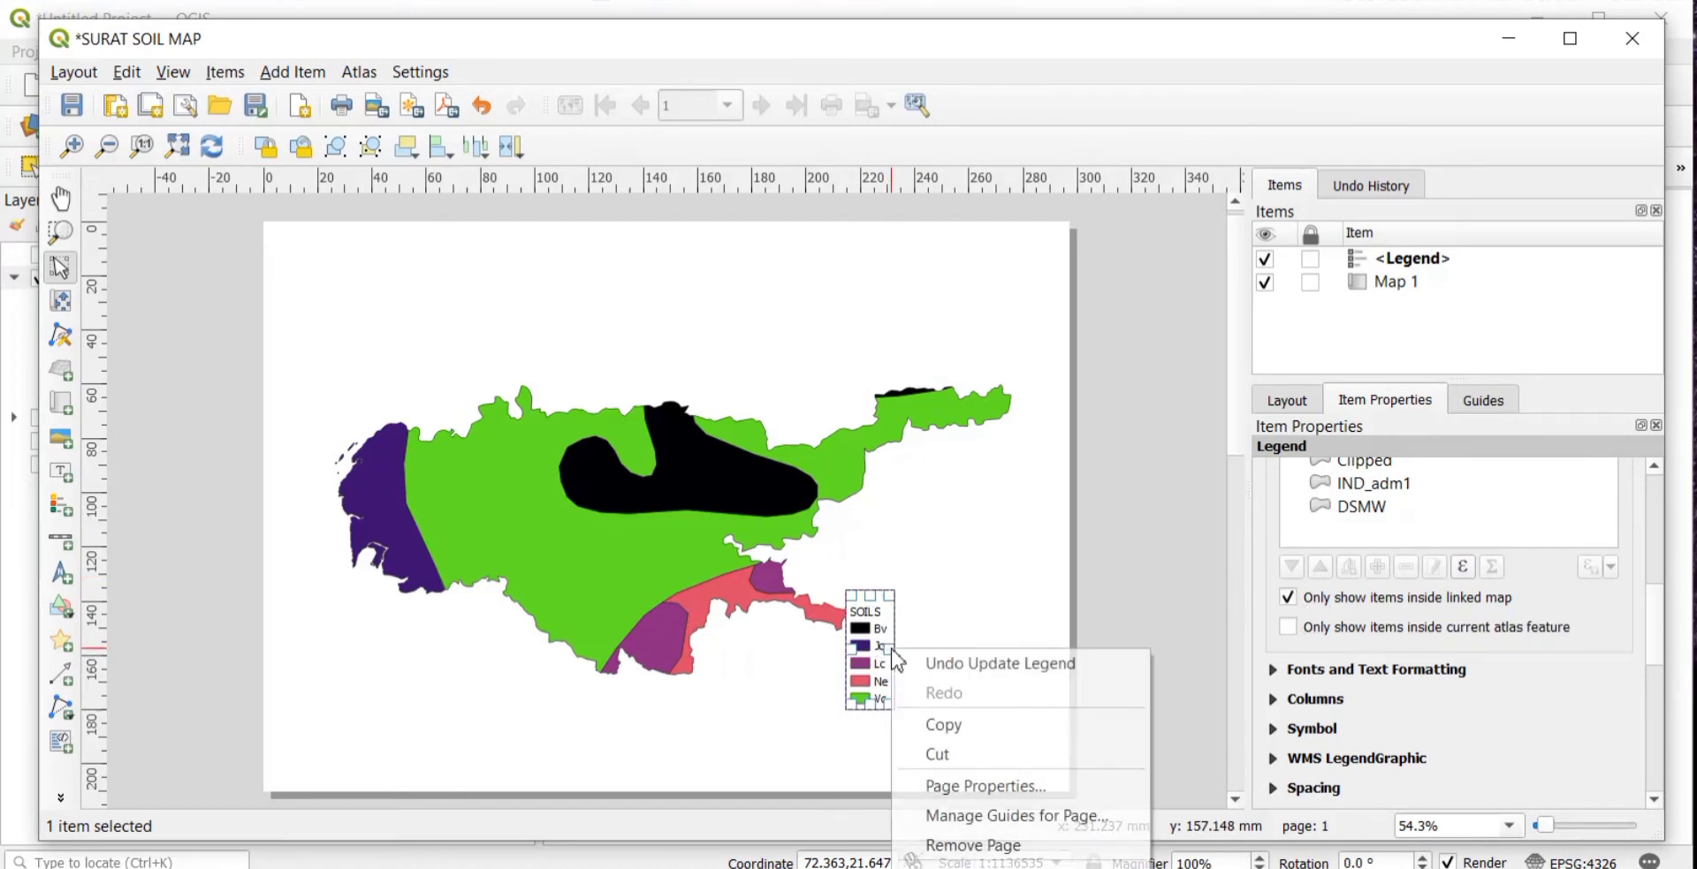
pyautogui.click(932, 665)
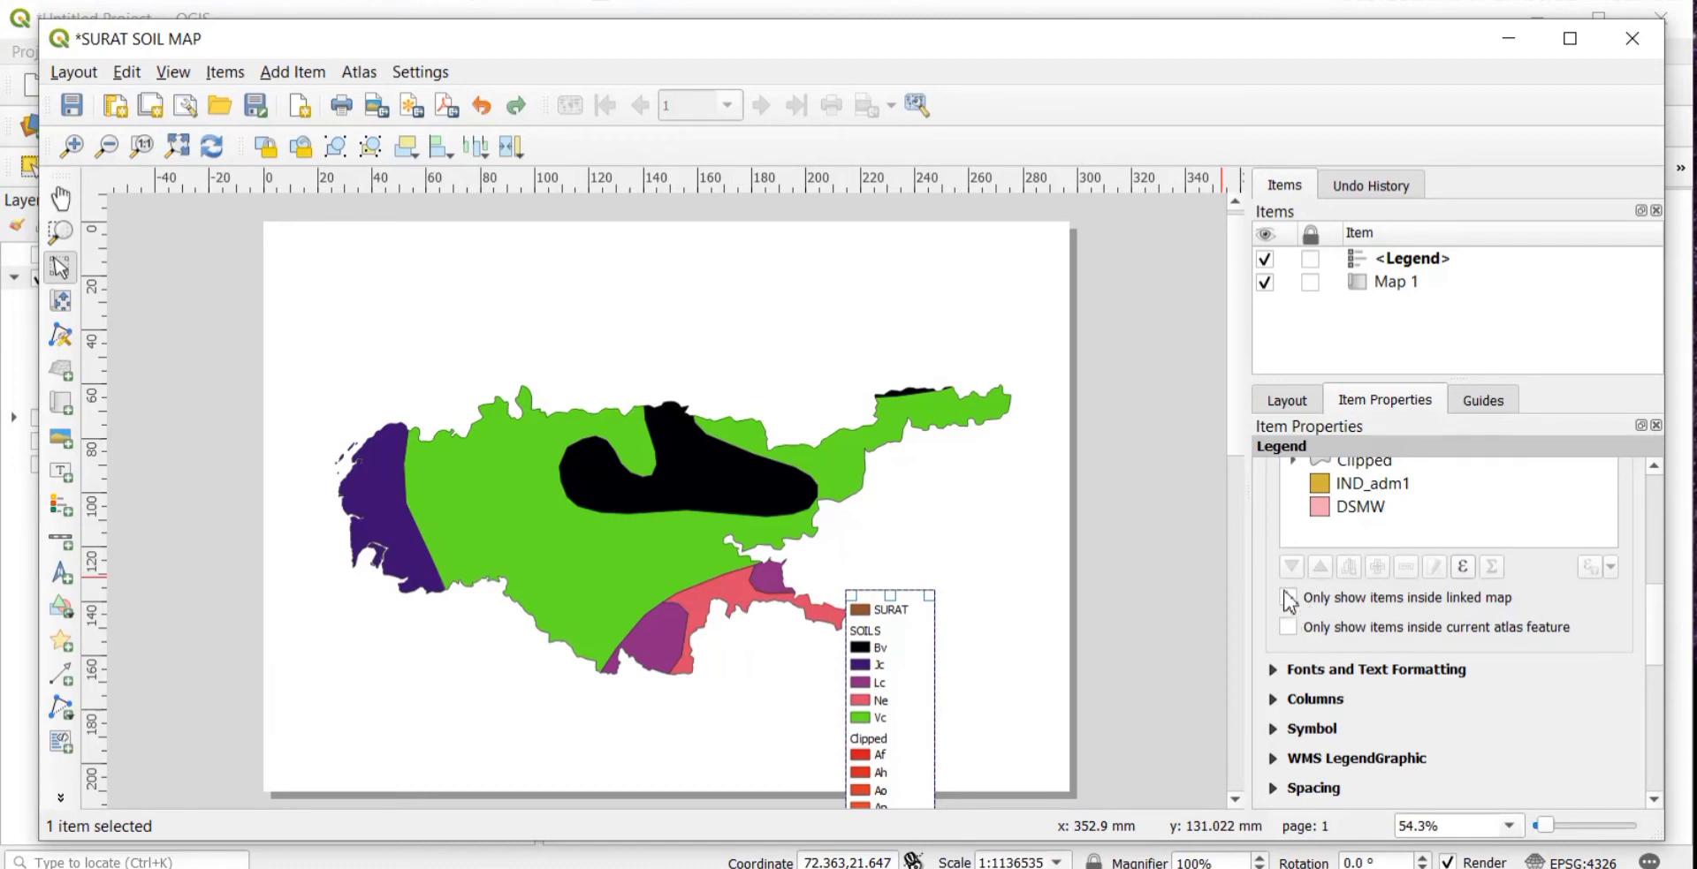
pyautogui.click(1288, 599)
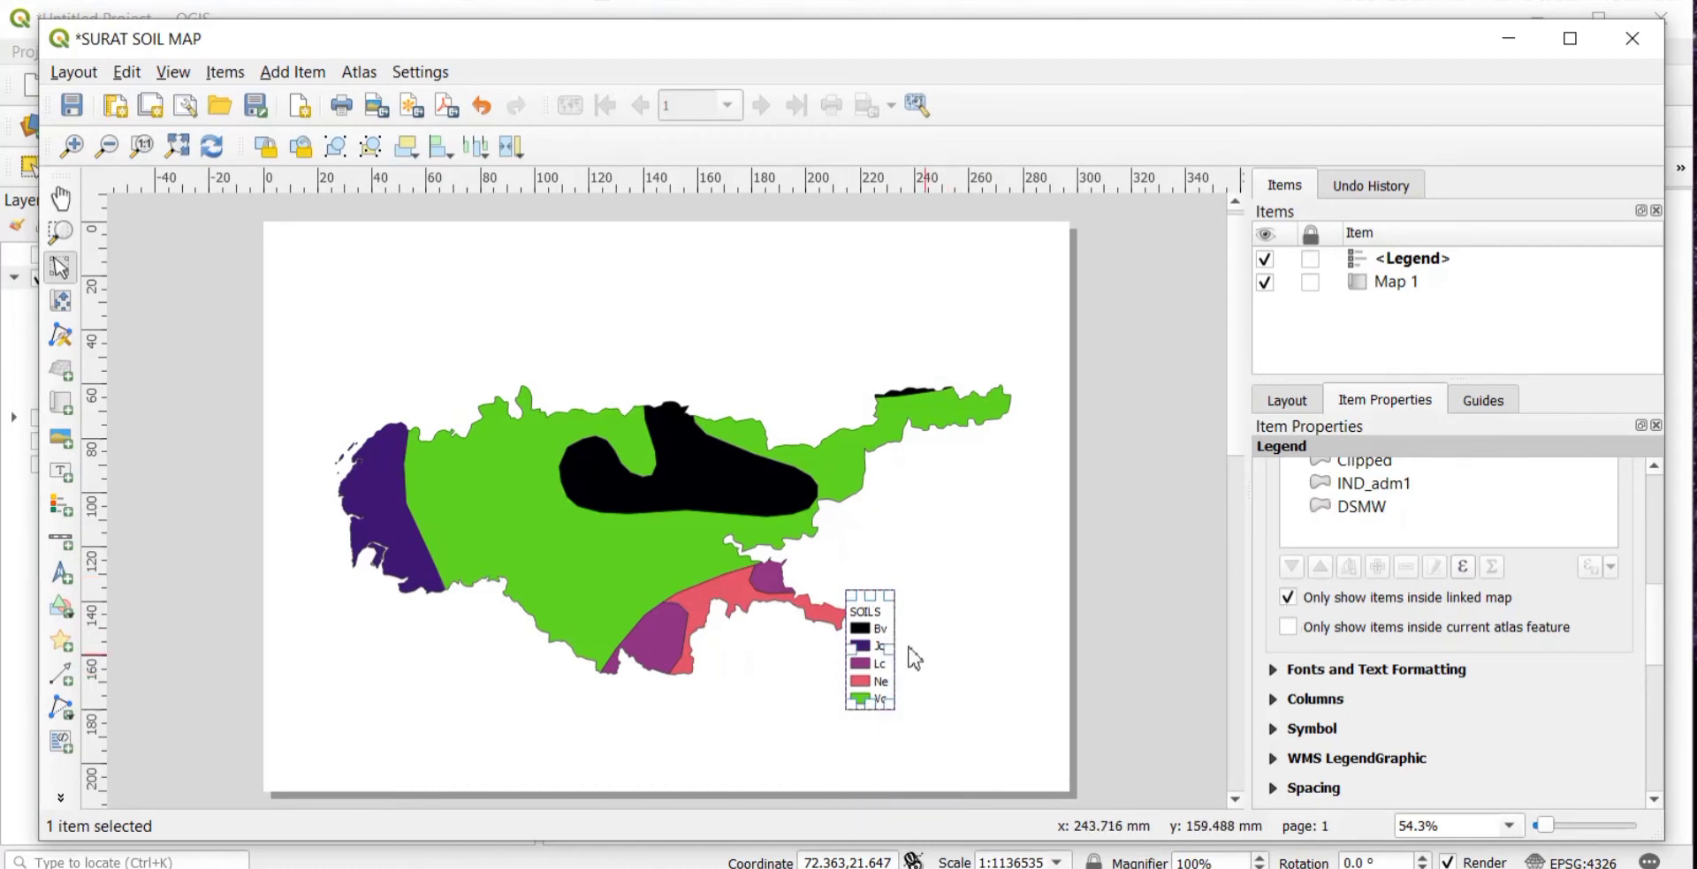
pyautogui.moveTo(892, 647)
pyautogui.mouseDown()
pyautogui.moveTo(963, 647)
pyautogui.moveTo(906, 658)
pyautogui.mouseUp()
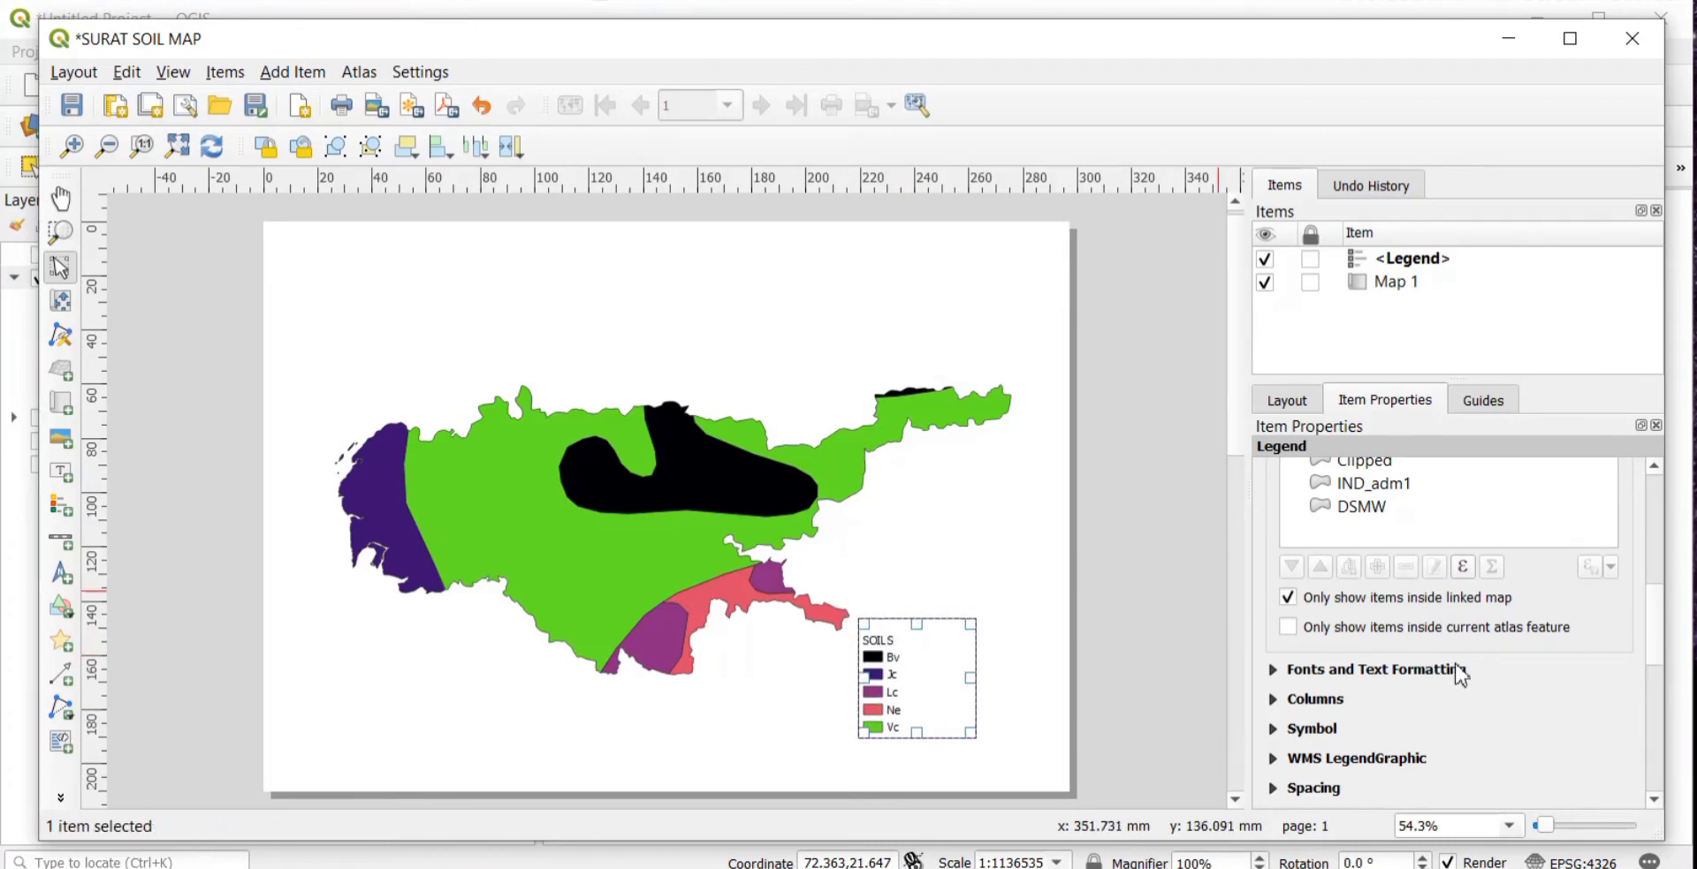
# - Set the font color of the legend's item labels to red
pyautogui.scroll(-2, 1461, 675)
pyautogui.scroll(-1, 1461, 676)
pyautogui.click(1410, 558)
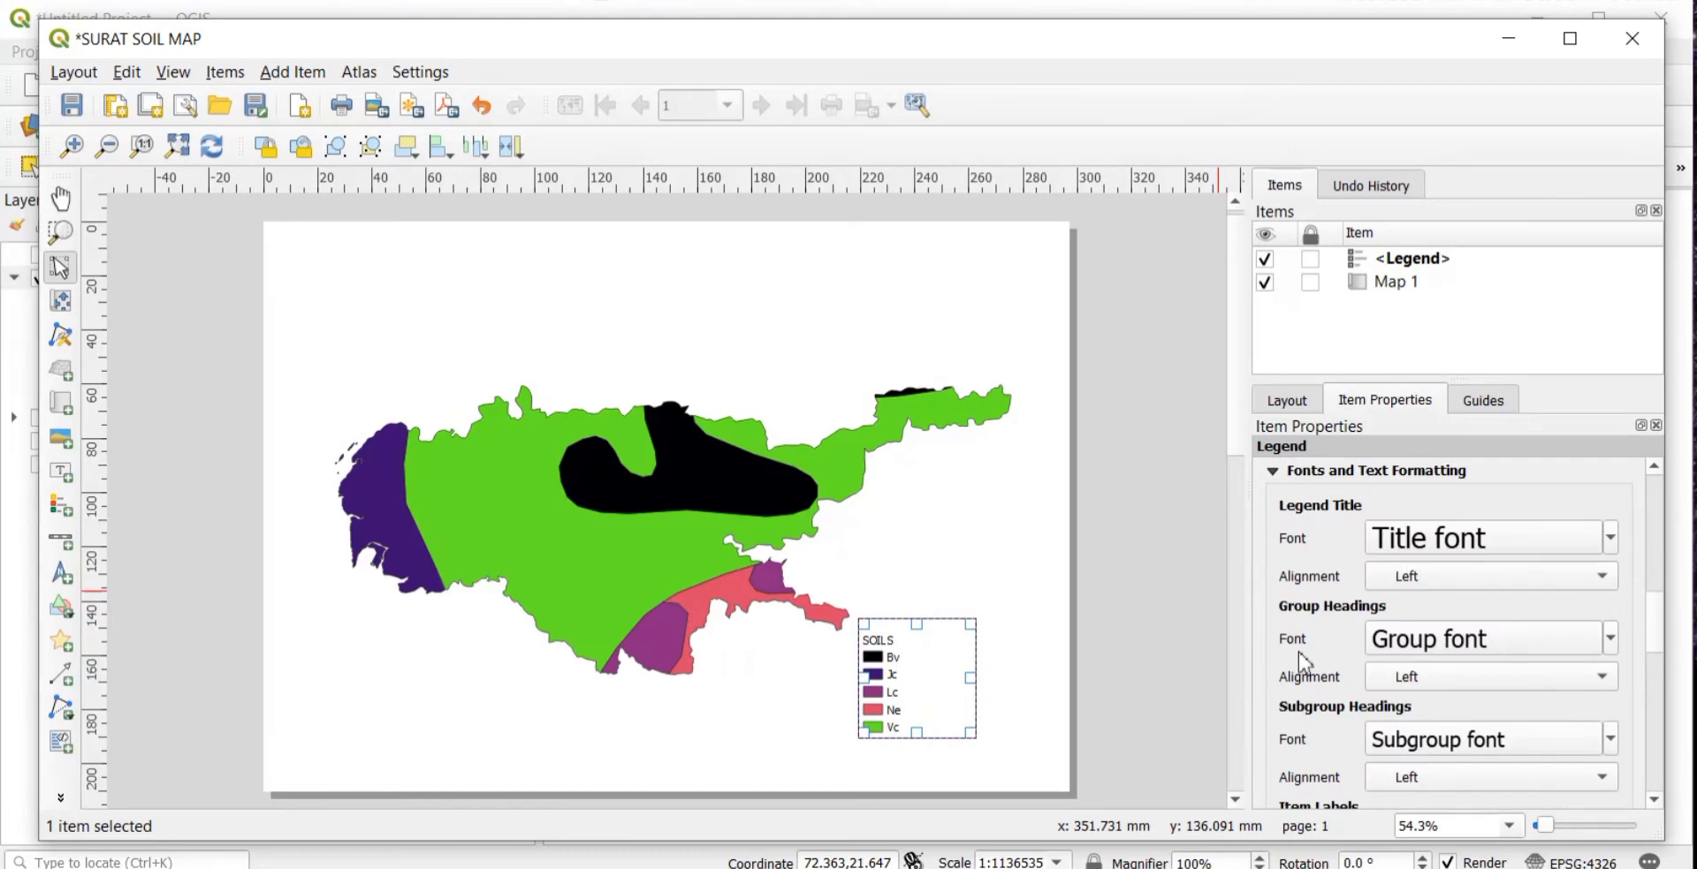
pyautogui.scroll(-3, 1302, 667)
pyautogui.scroll(-1, 1302, 667)
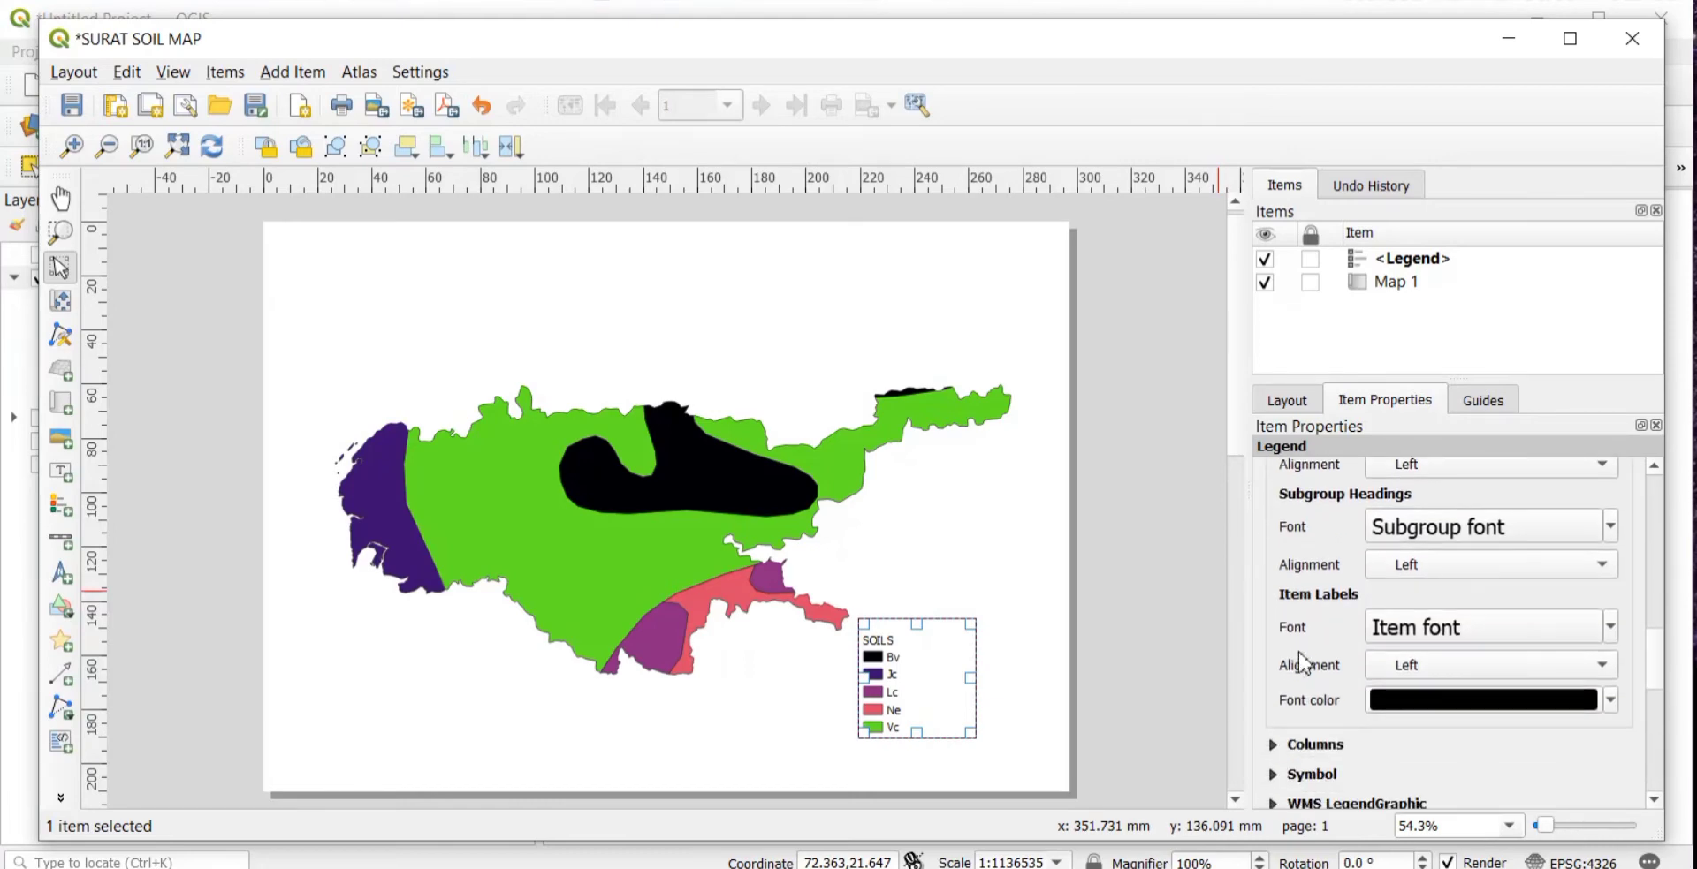
pyautogui.click(1613, 703)
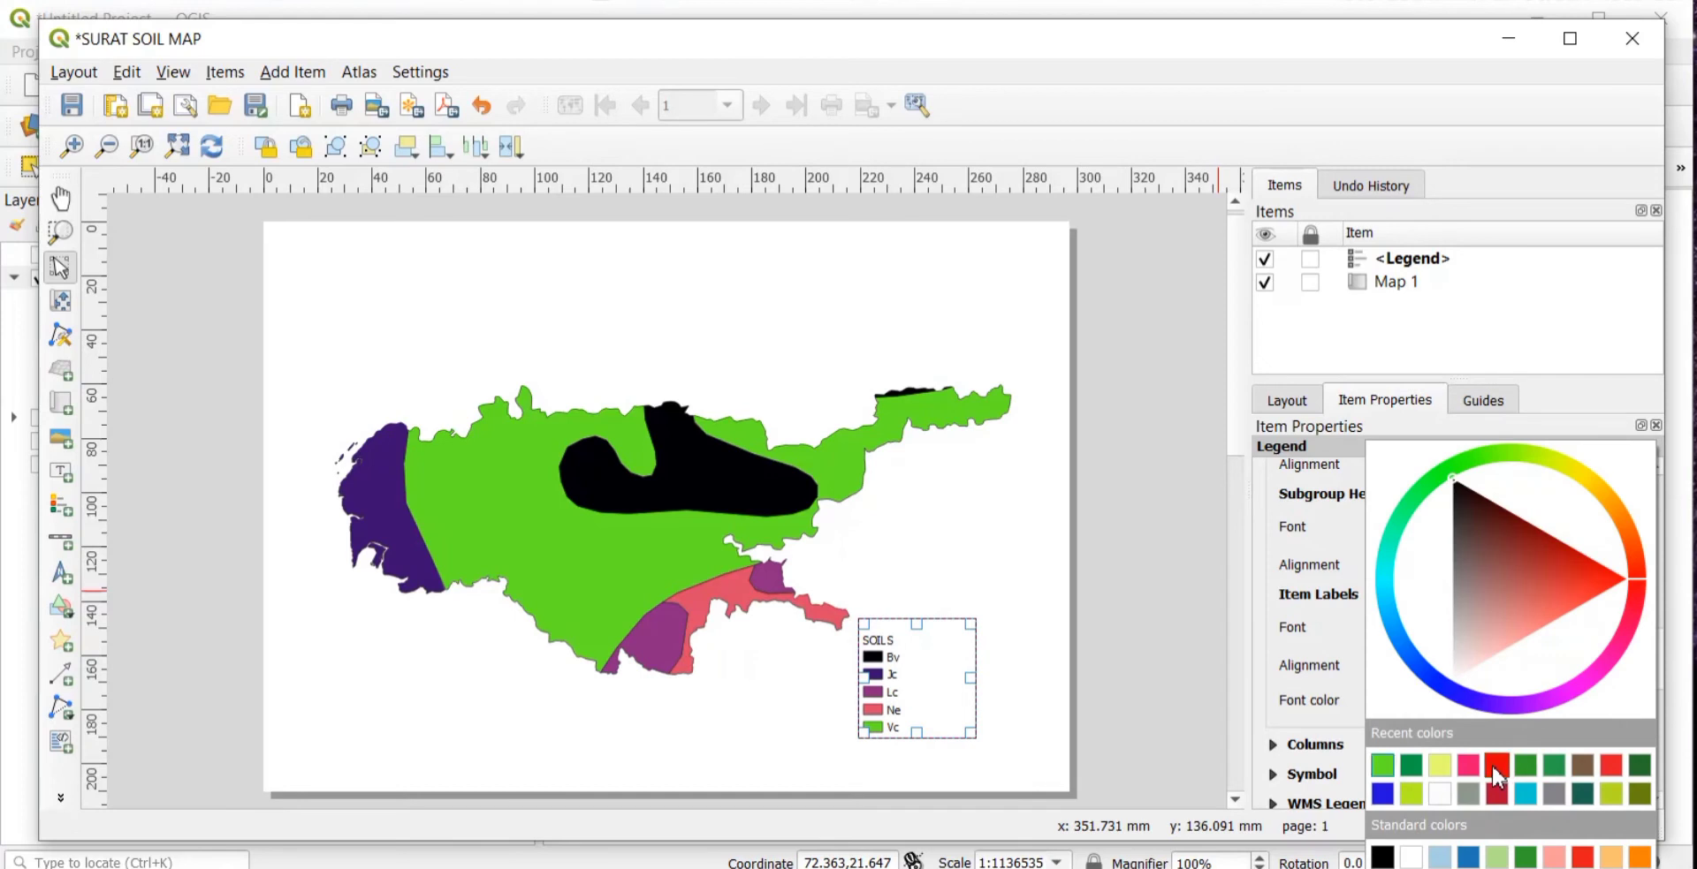
pyautogui.click(1495, 766)
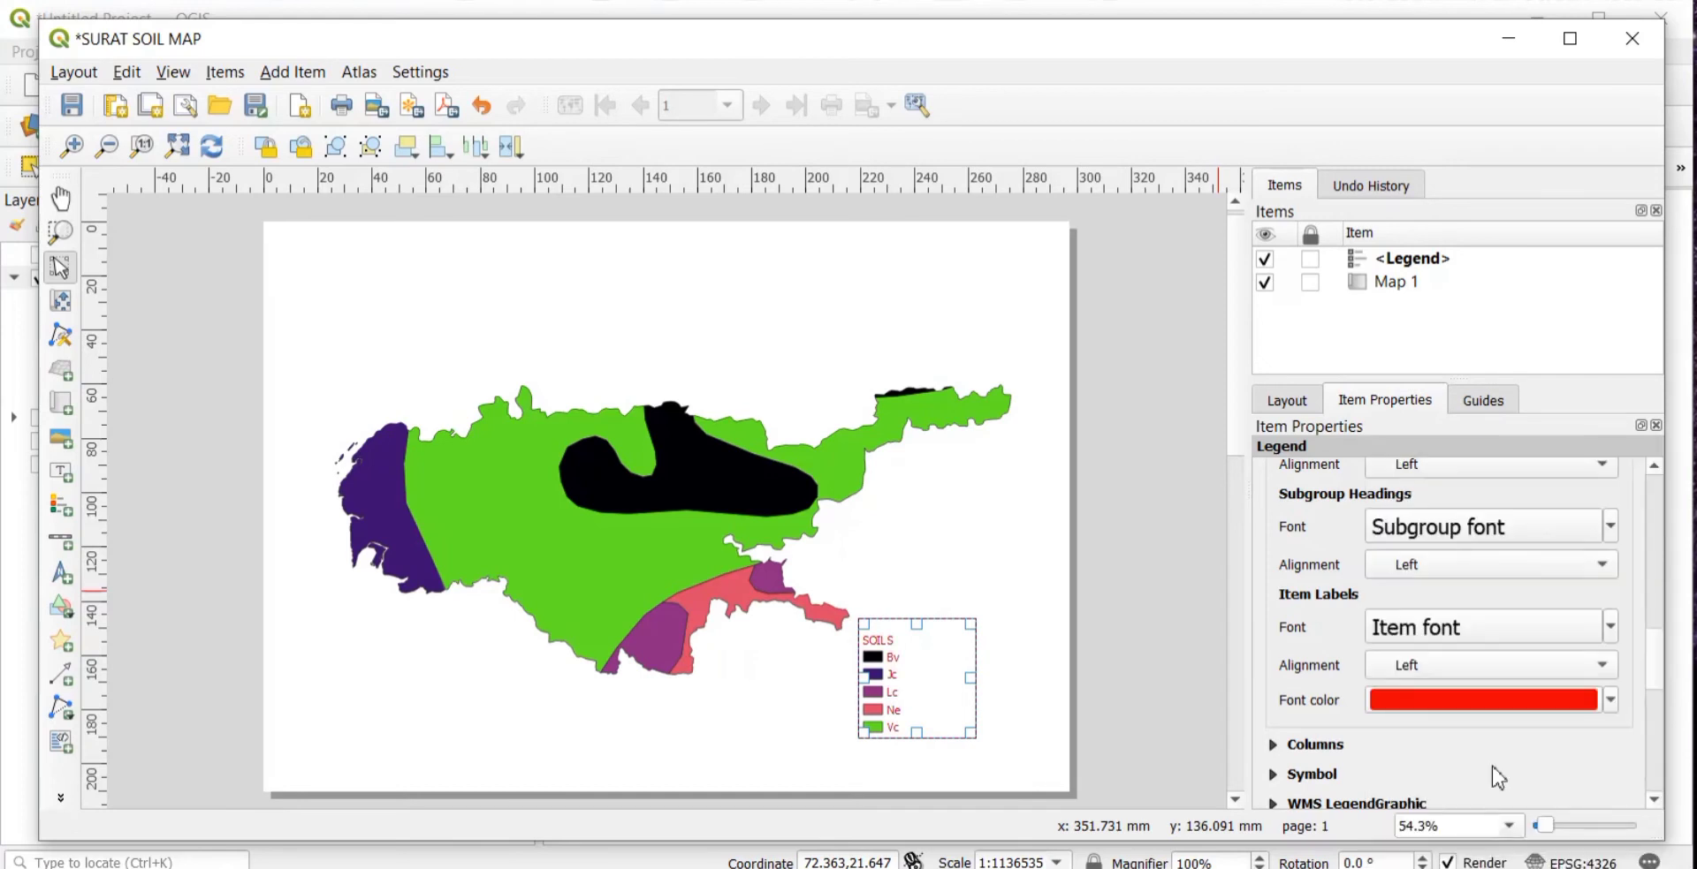
# - Set the legend's item labels to Times New Roman, Regular, size 12, with center alignment
pyautogui.click(1610, 629)
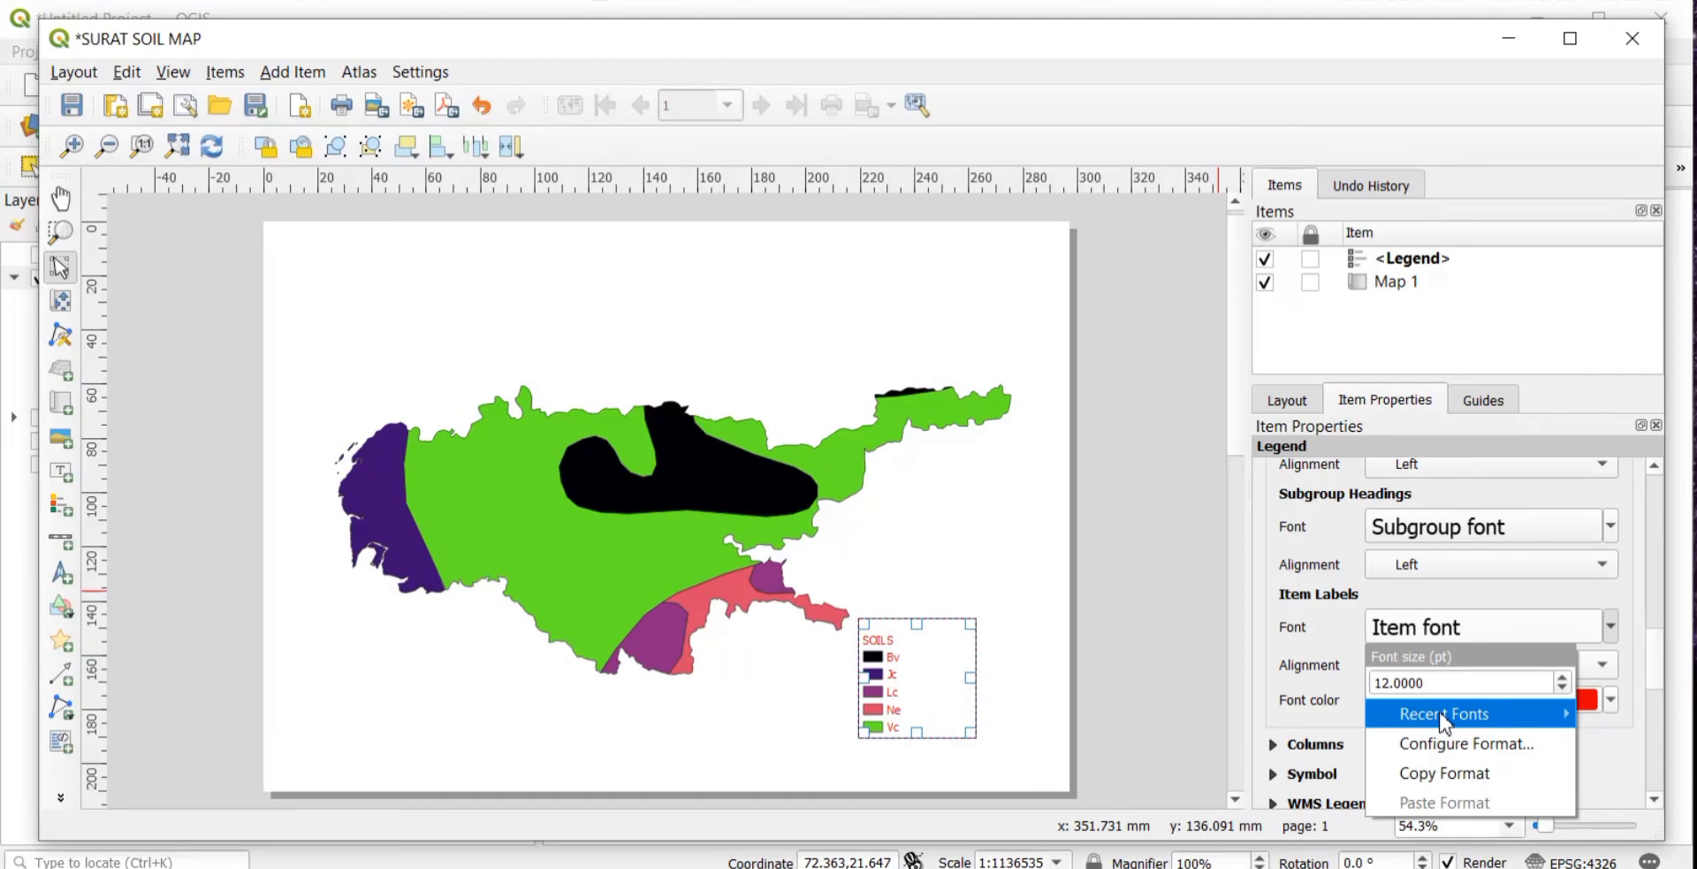
pyautogui.click(1446, 745)
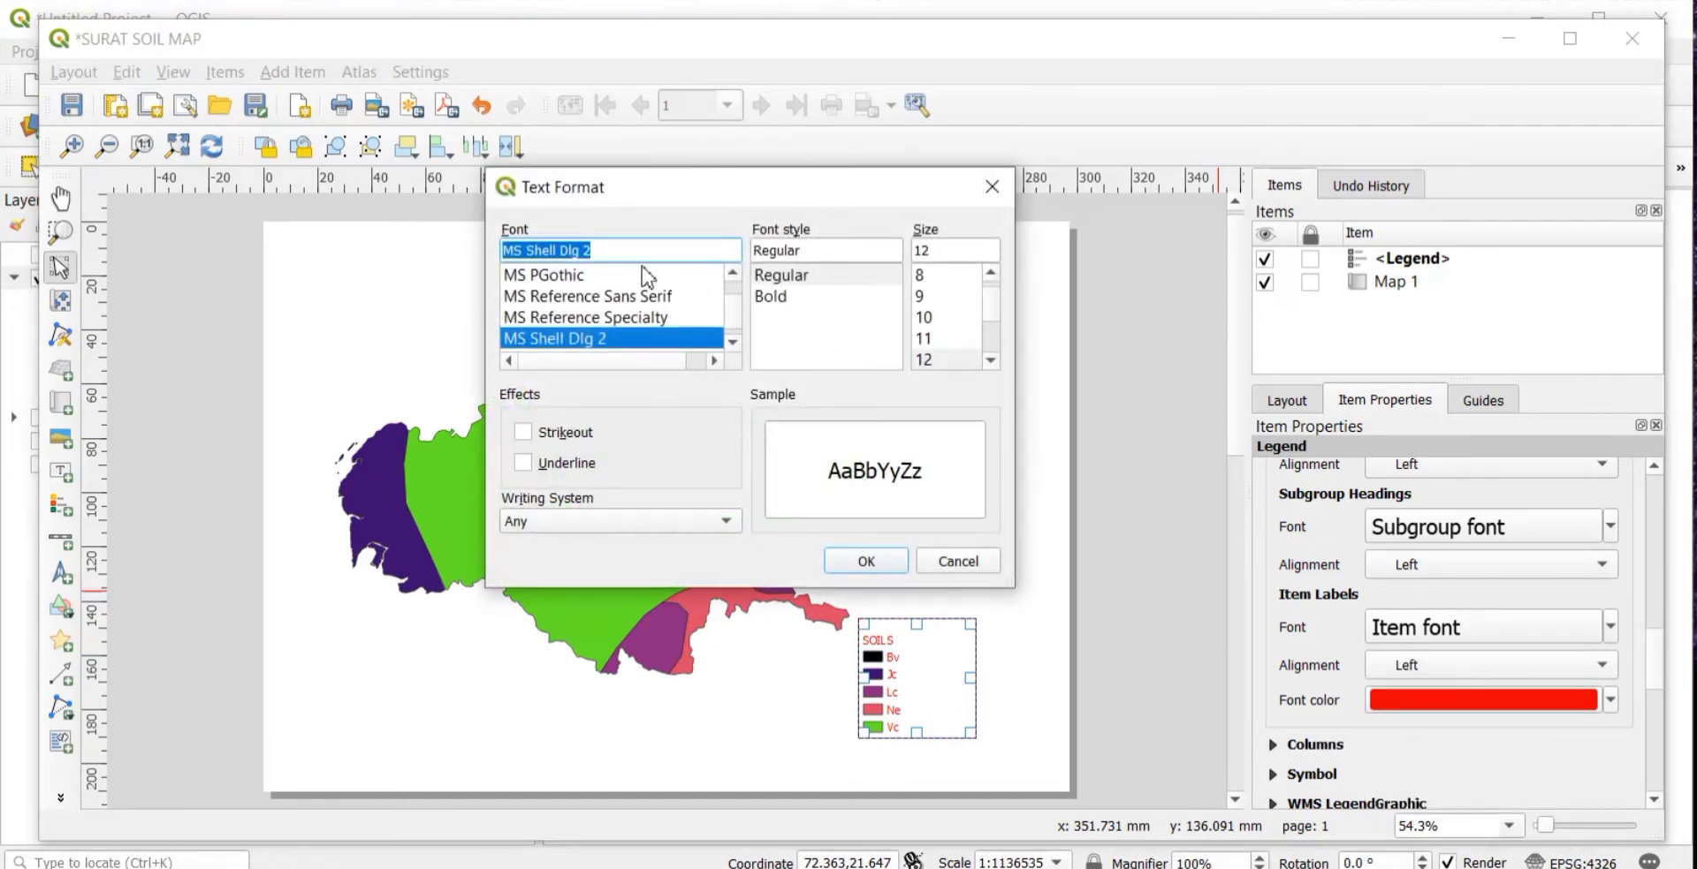
pyautogui.write('times')
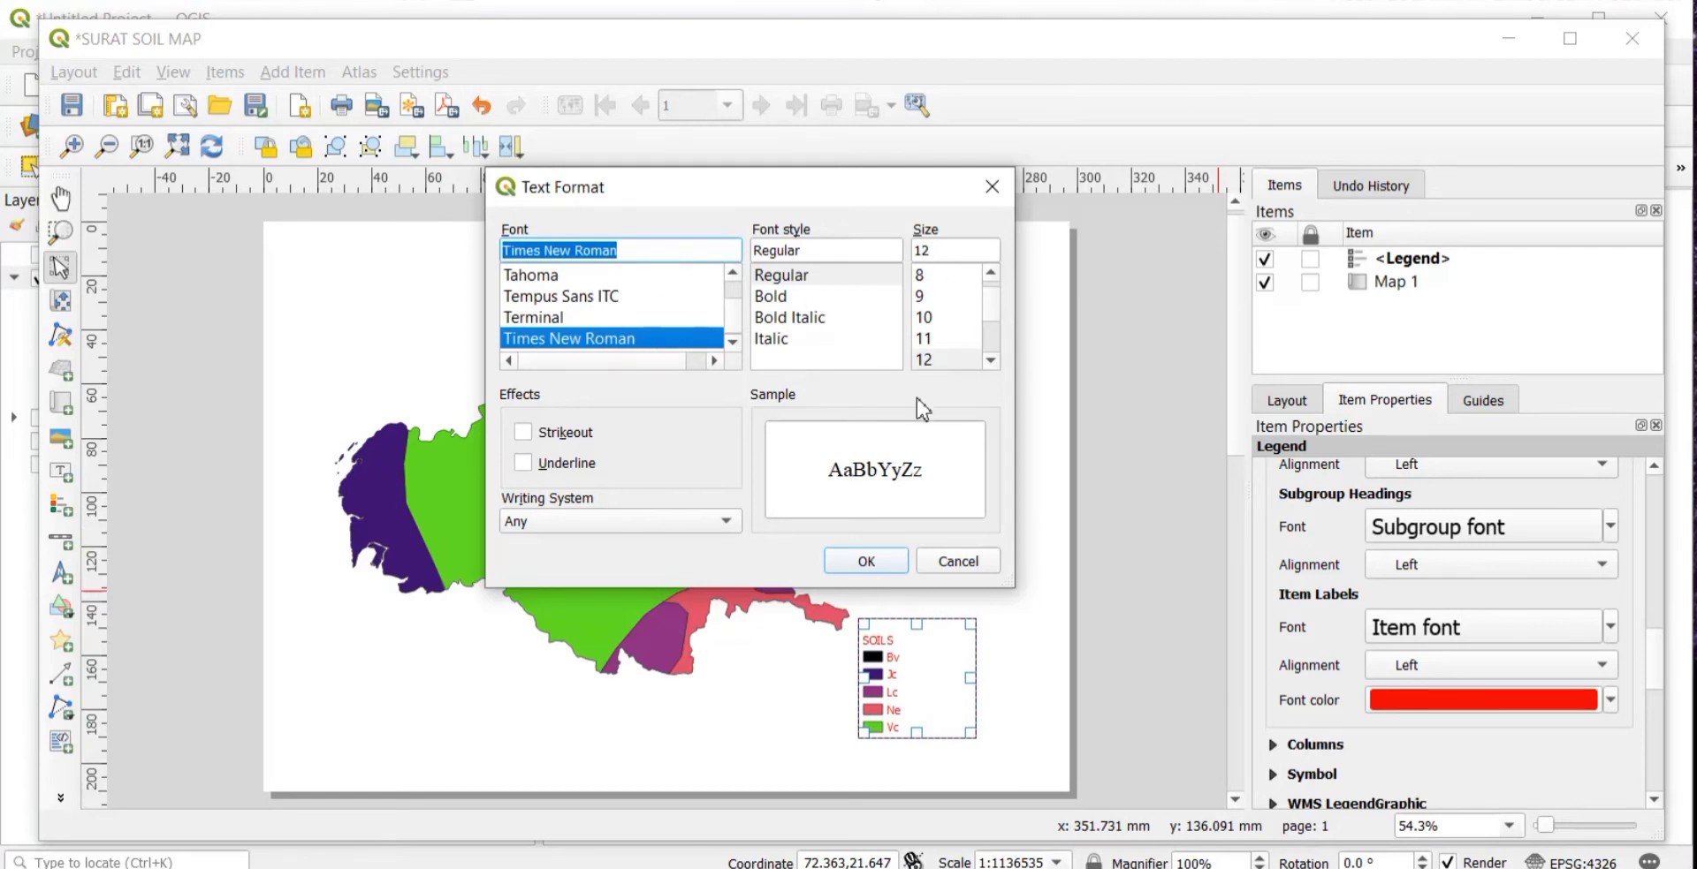
pyautogui.click(862, 562)
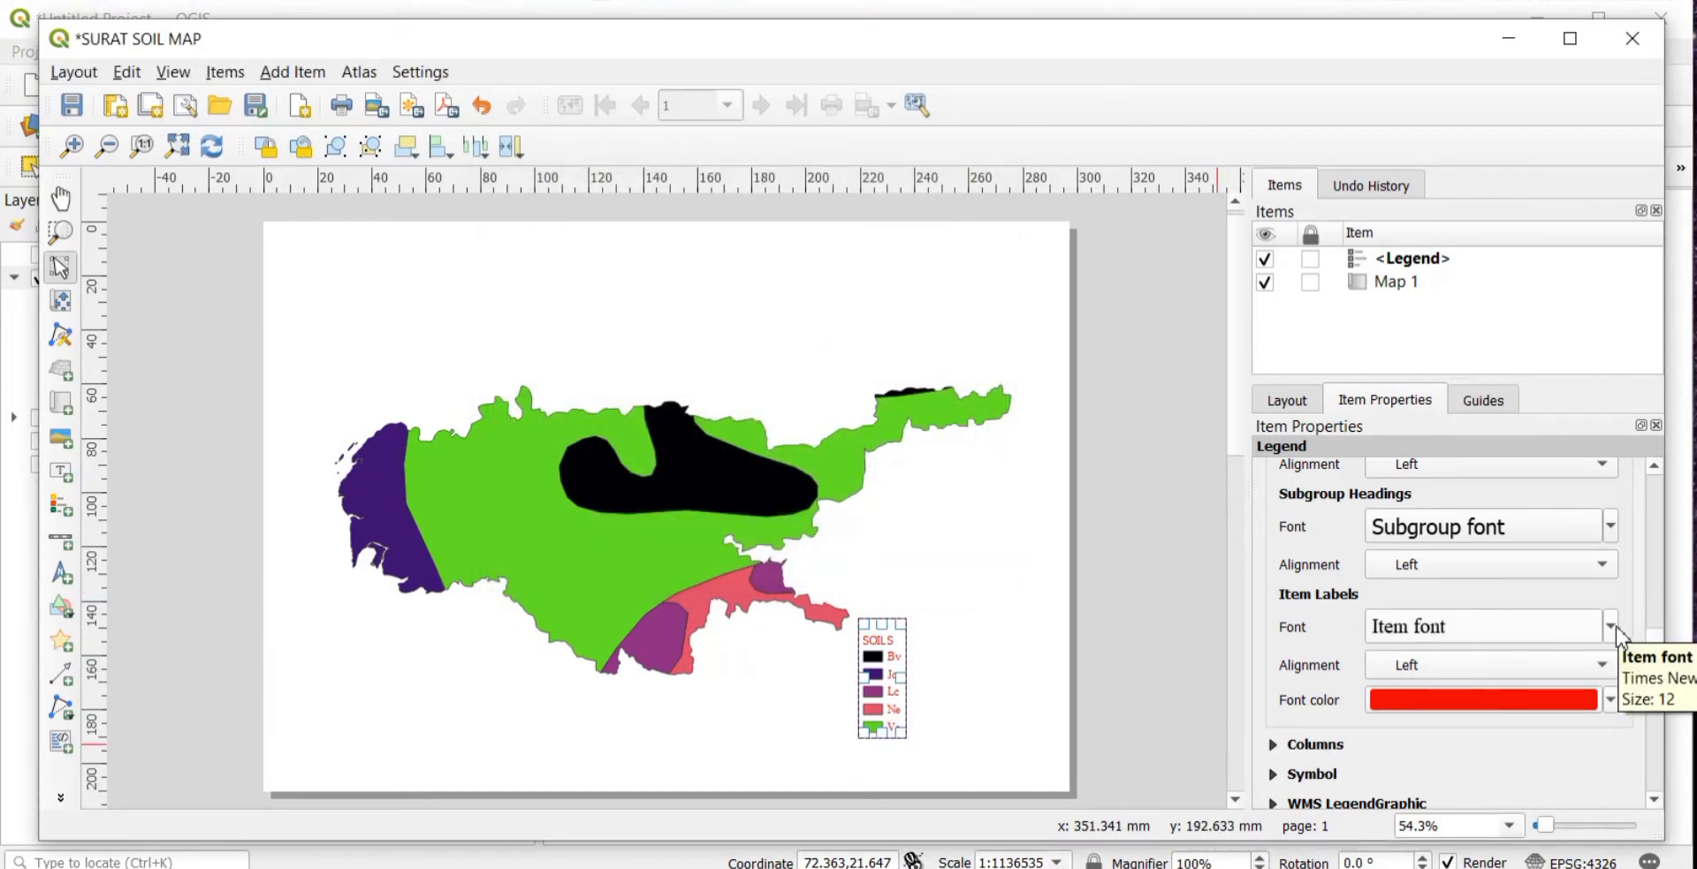
pyautogui.click(1599, 671)
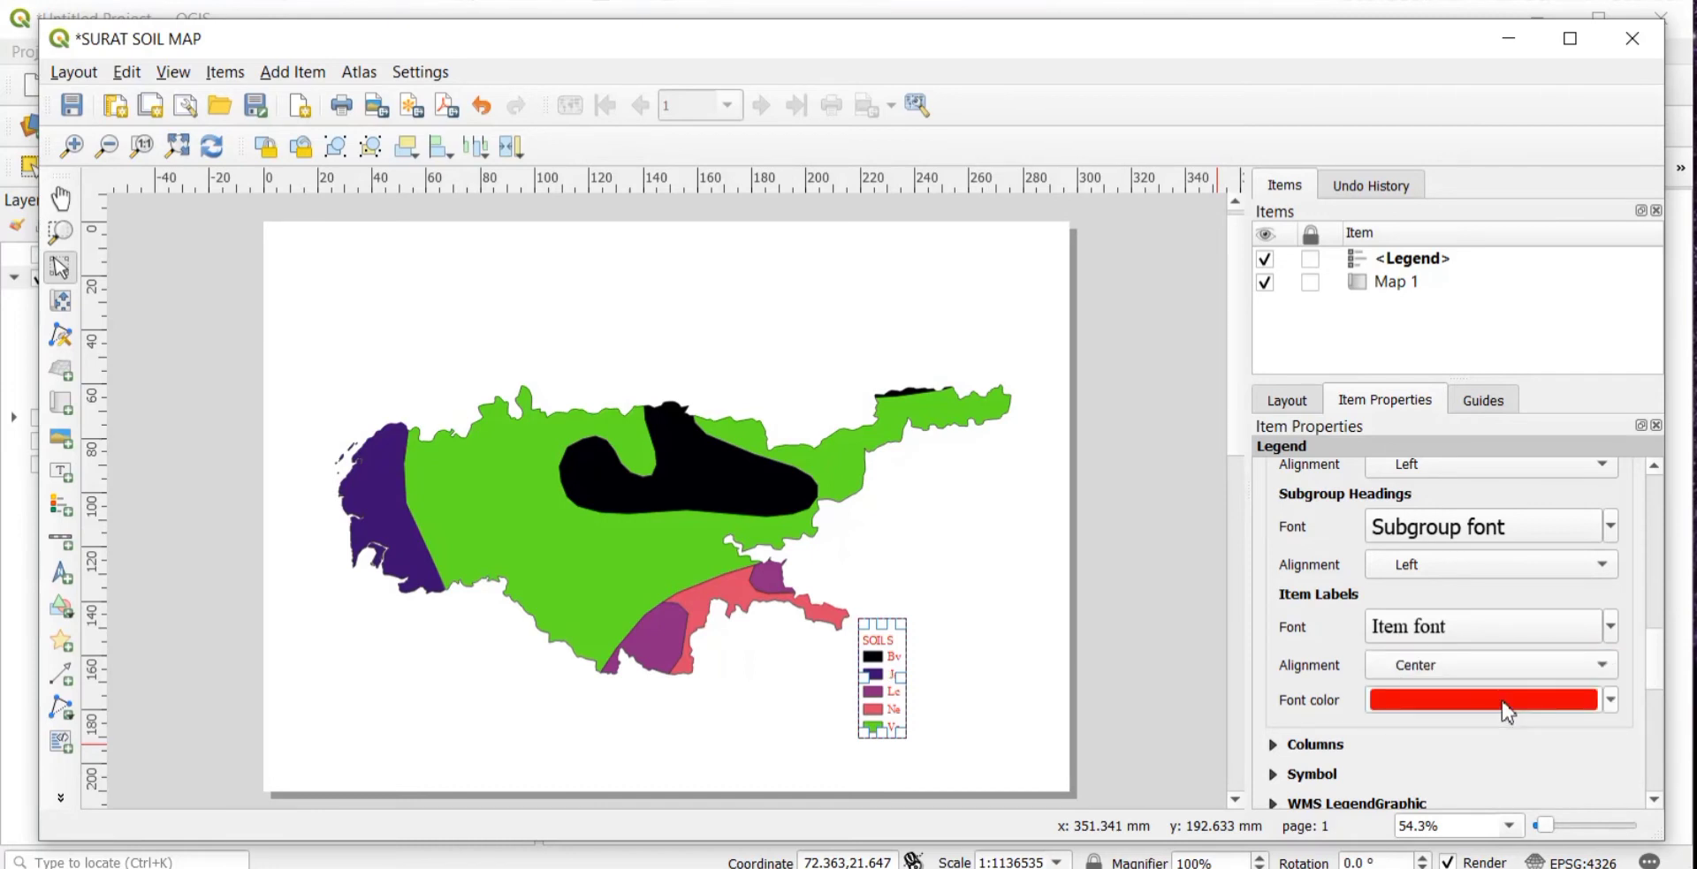
# - Set the font of the legend's subgroup headings to Times New Roman
pyautogui.scroll(2, 1511, 699)
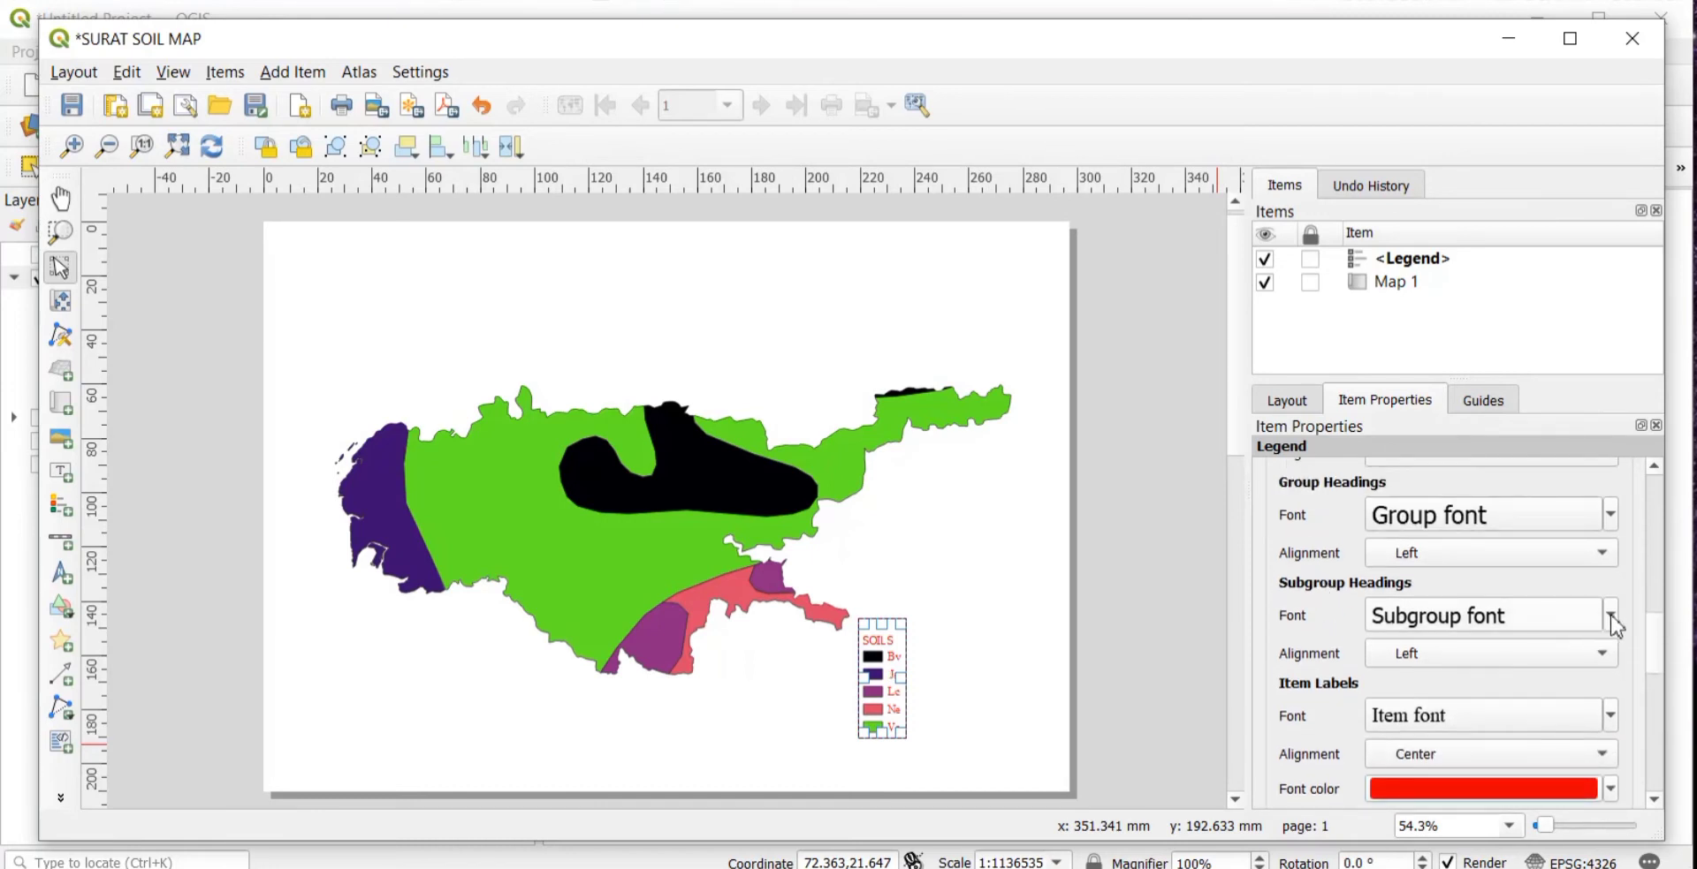
pyautogui.click(1611, 616)
pyautogui.moveTo(1440, 704)
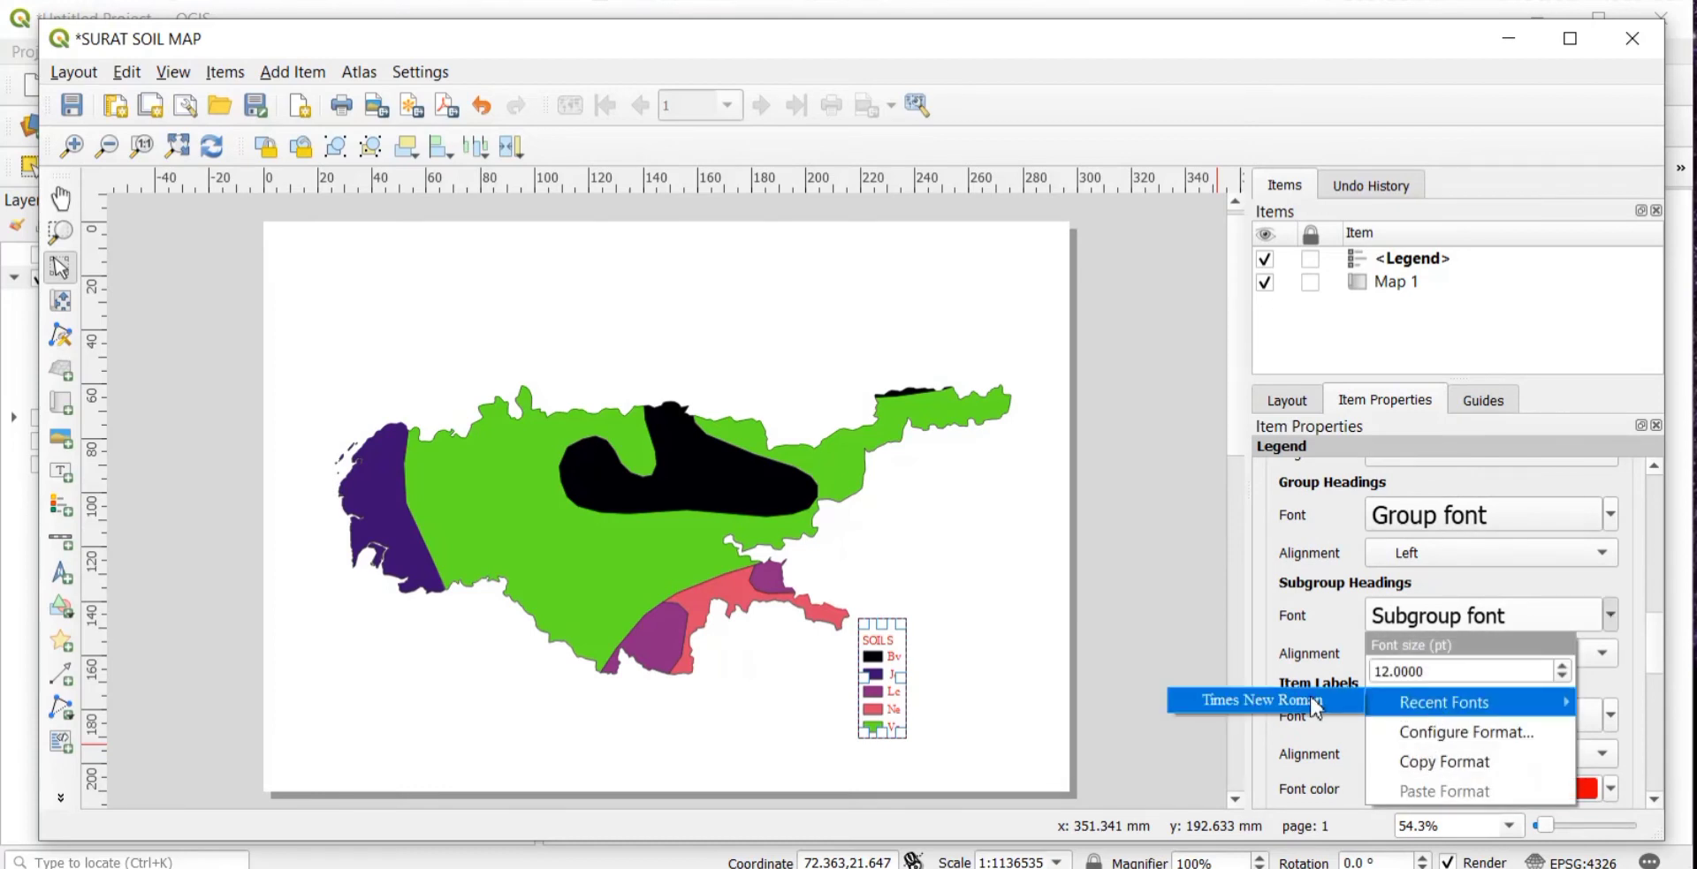
pyautogui.click(1263, 698)
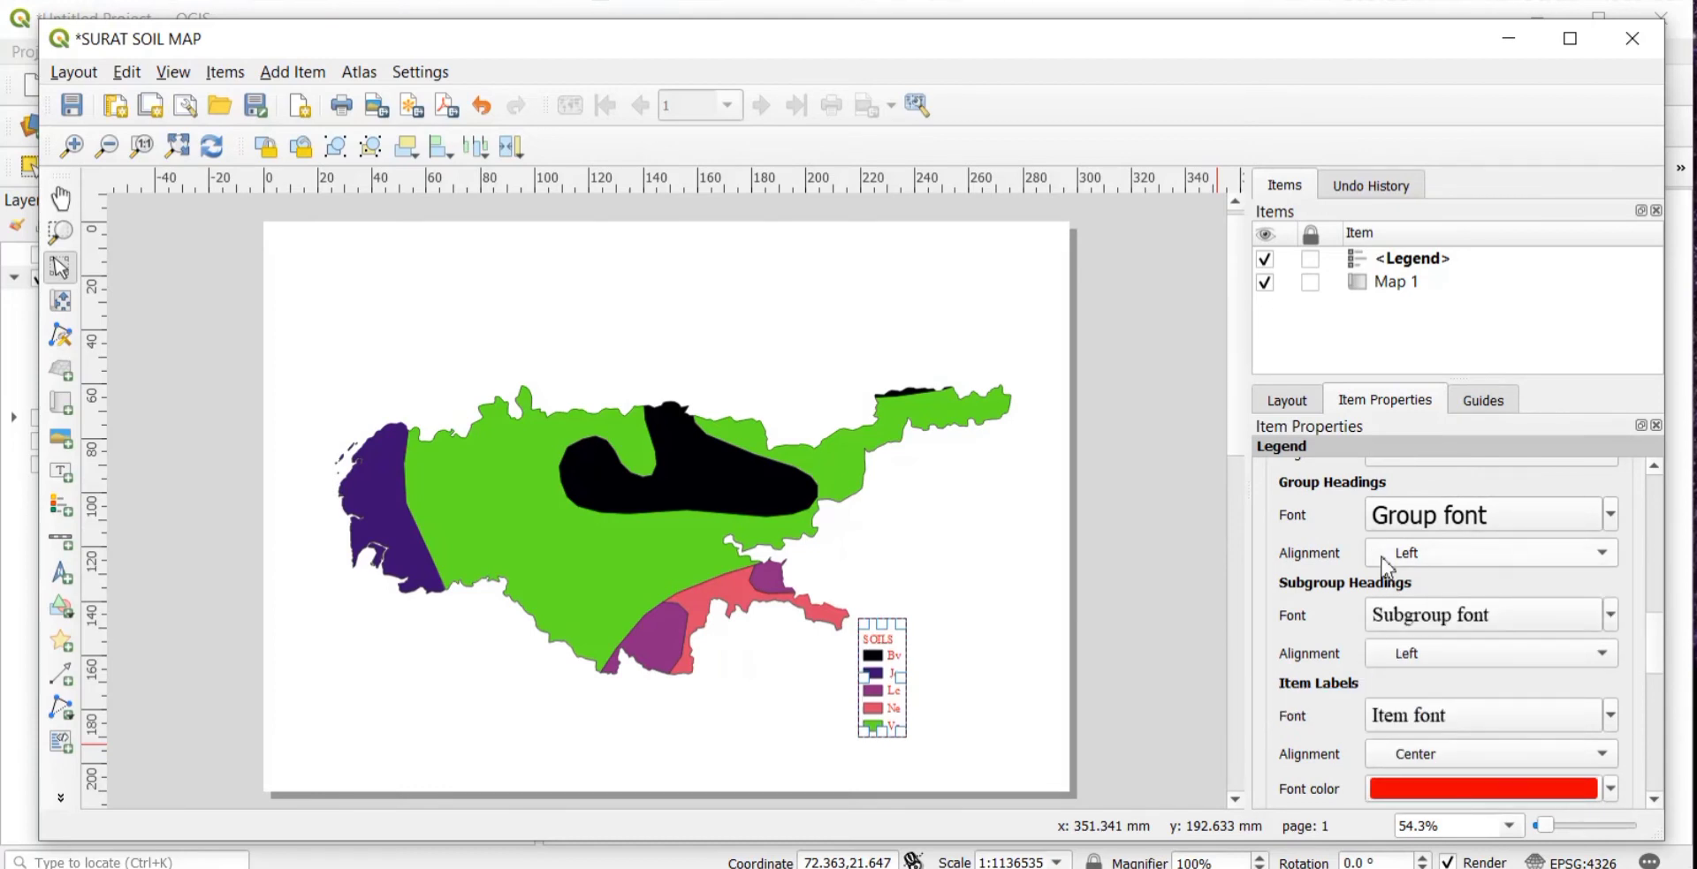
# - Turn on a frame around the legend and expand its position and size settings
pyautogui.scroll(1, 1306, 555)
pyautogui.scroll(1, 1306, 554)
pyautogui.scroll(-10, 1306, 554)
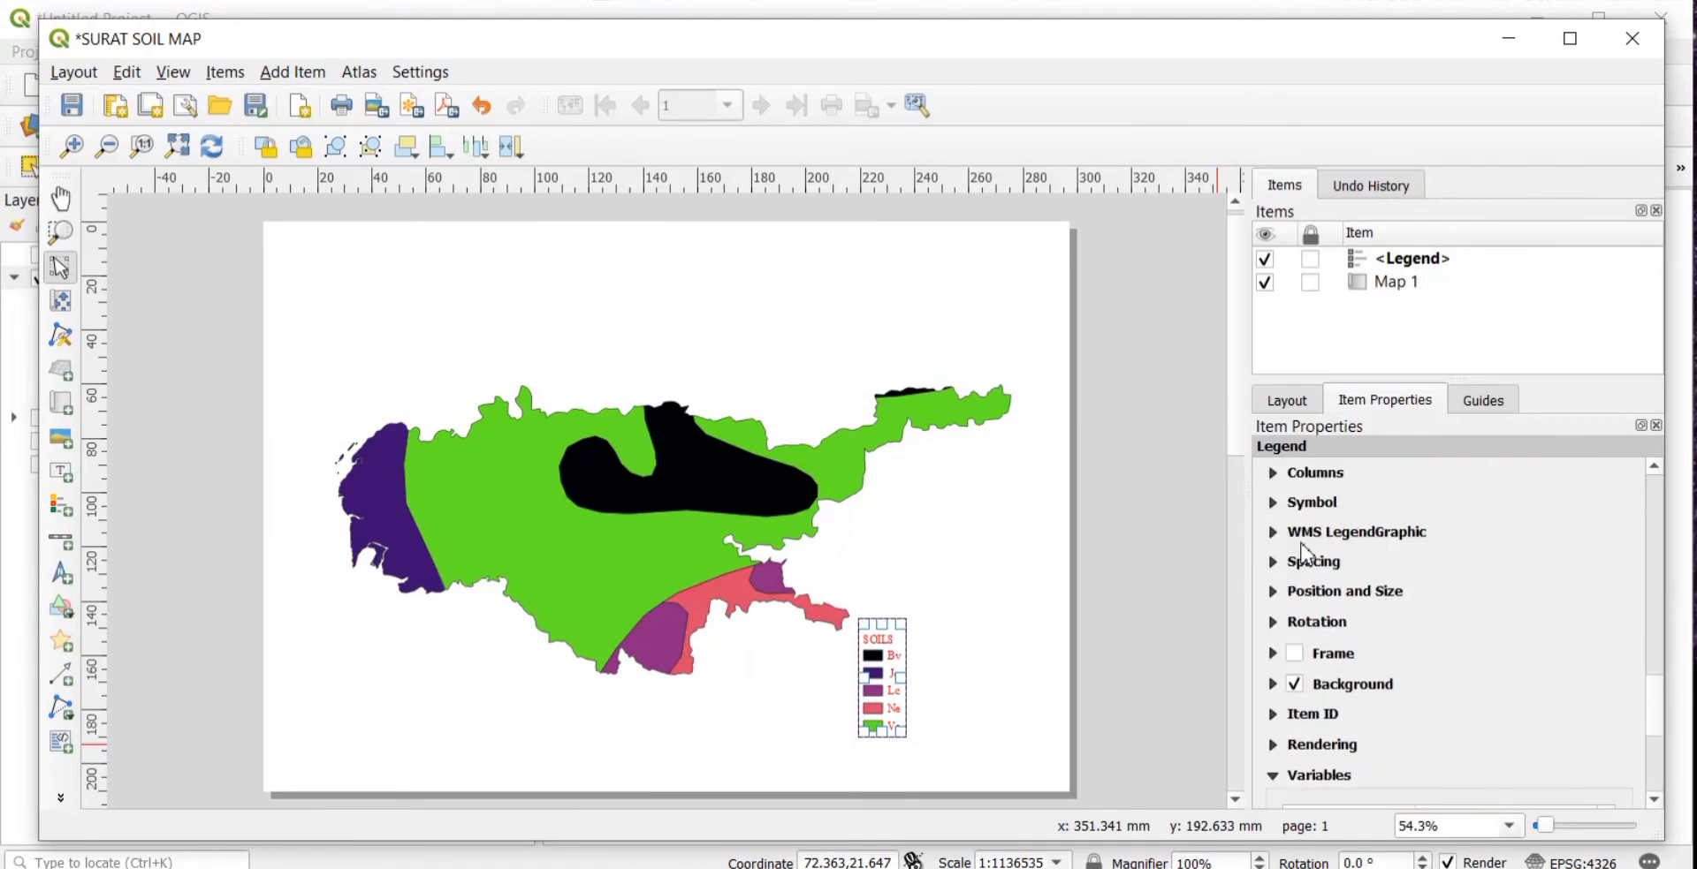
pyautogui.click(1294, 536)
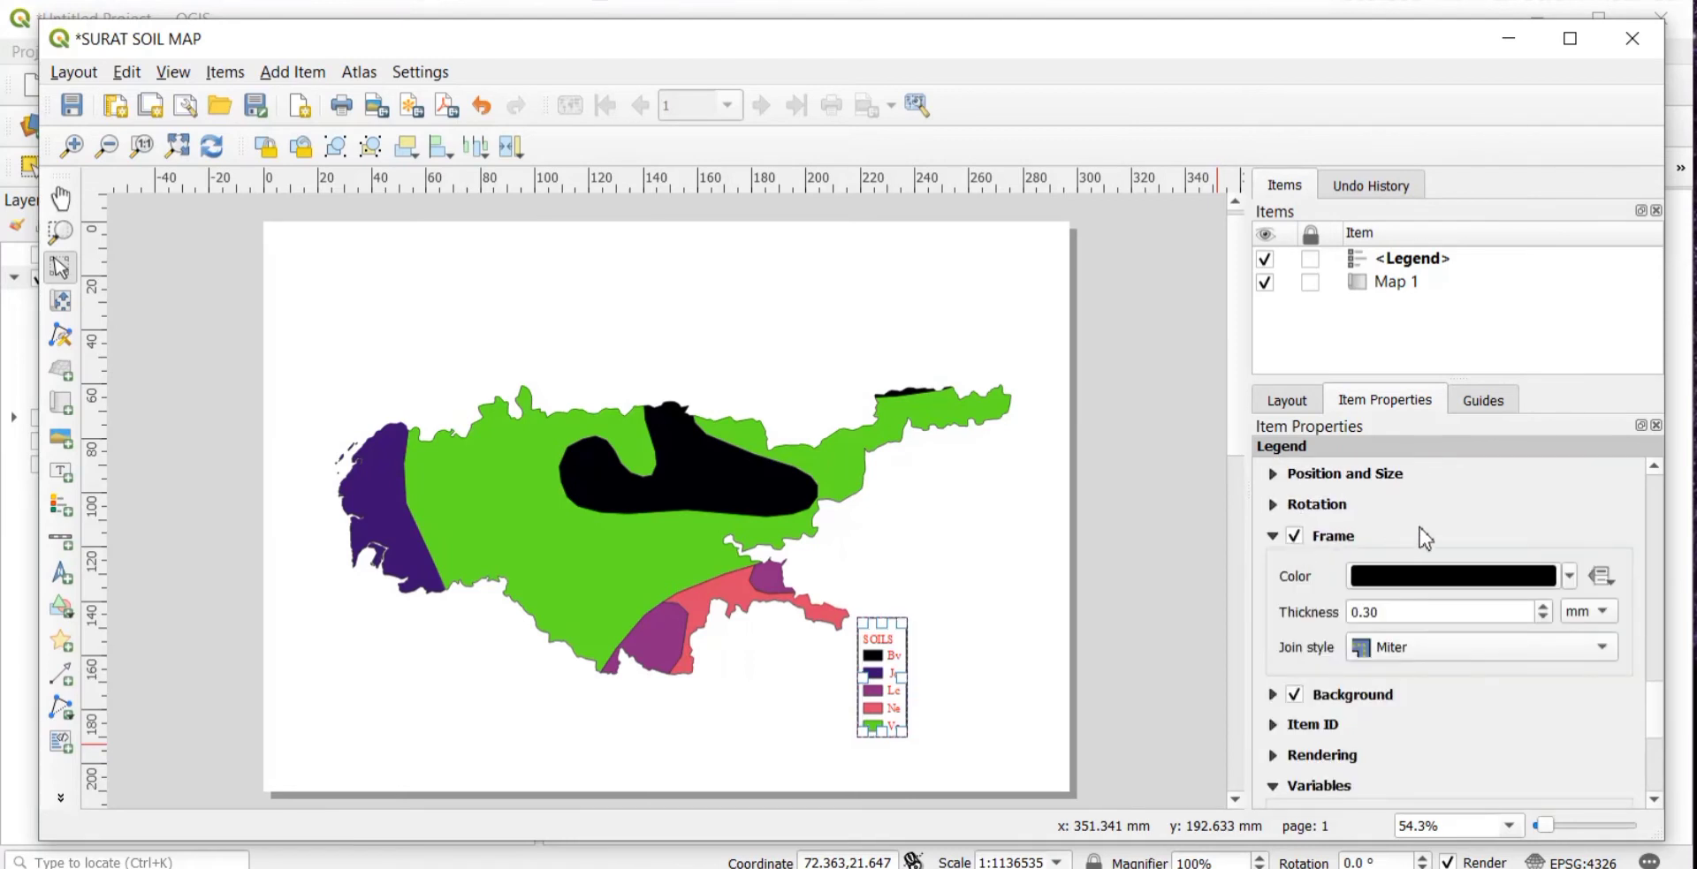
pyautogui.click(1361, 477)
# - Set the legend's symbol width to 7 mm and its symbol height to 5 mm
pyautogui.scroll(3, 1305, 558)
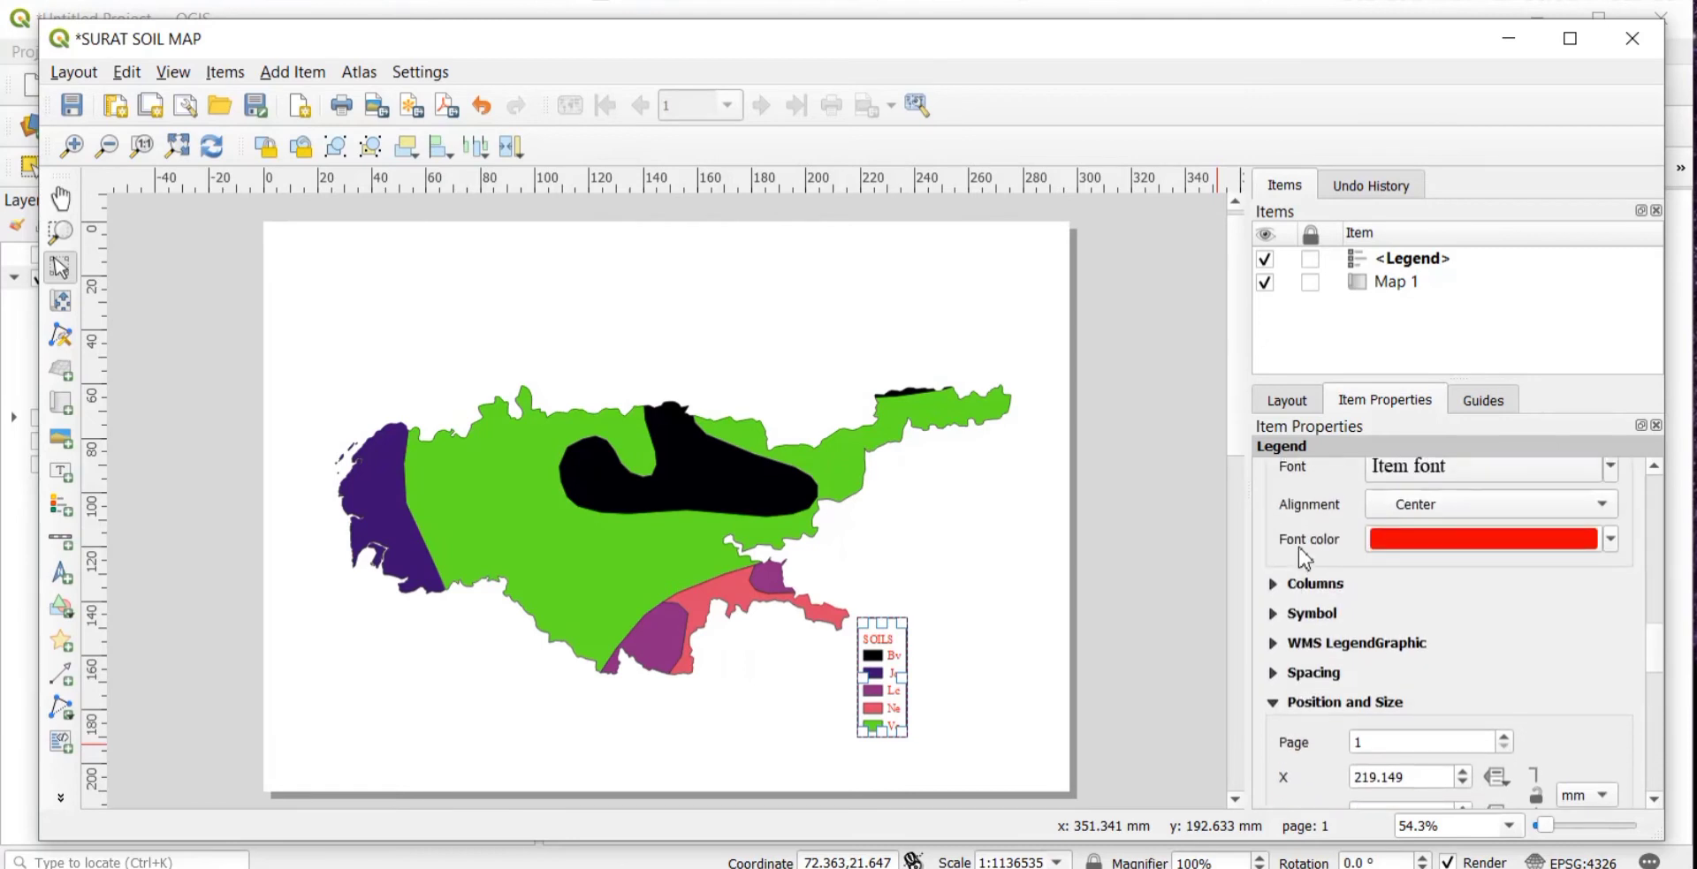
pyautogui.click(1323, 588)
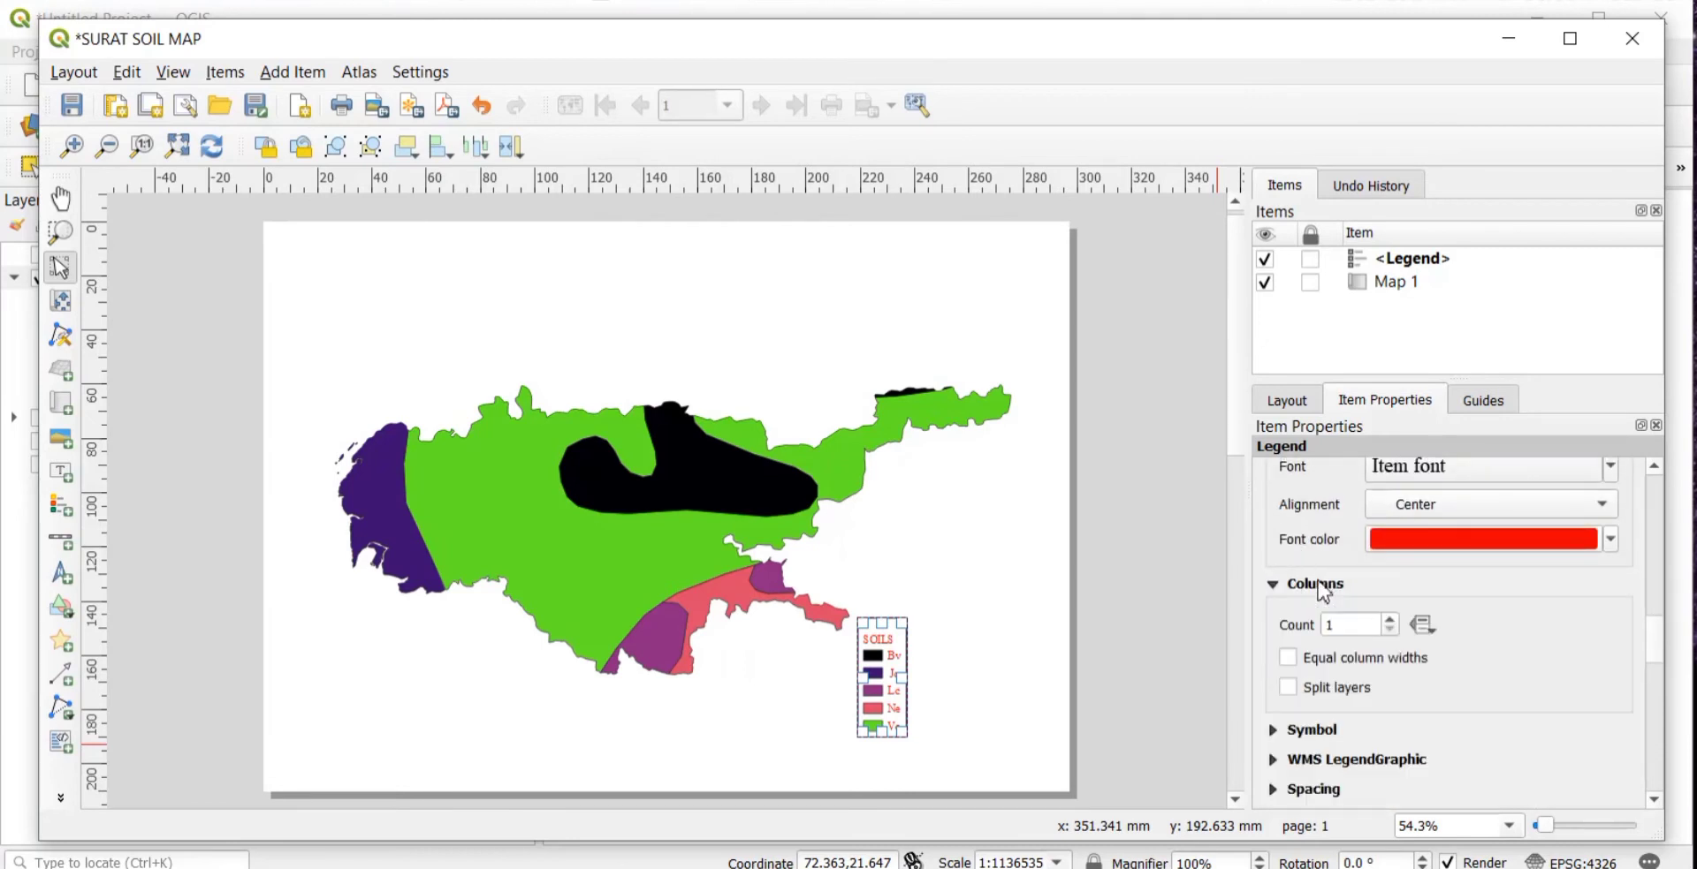
pyautogui.scroll(-3, 1331, 573)
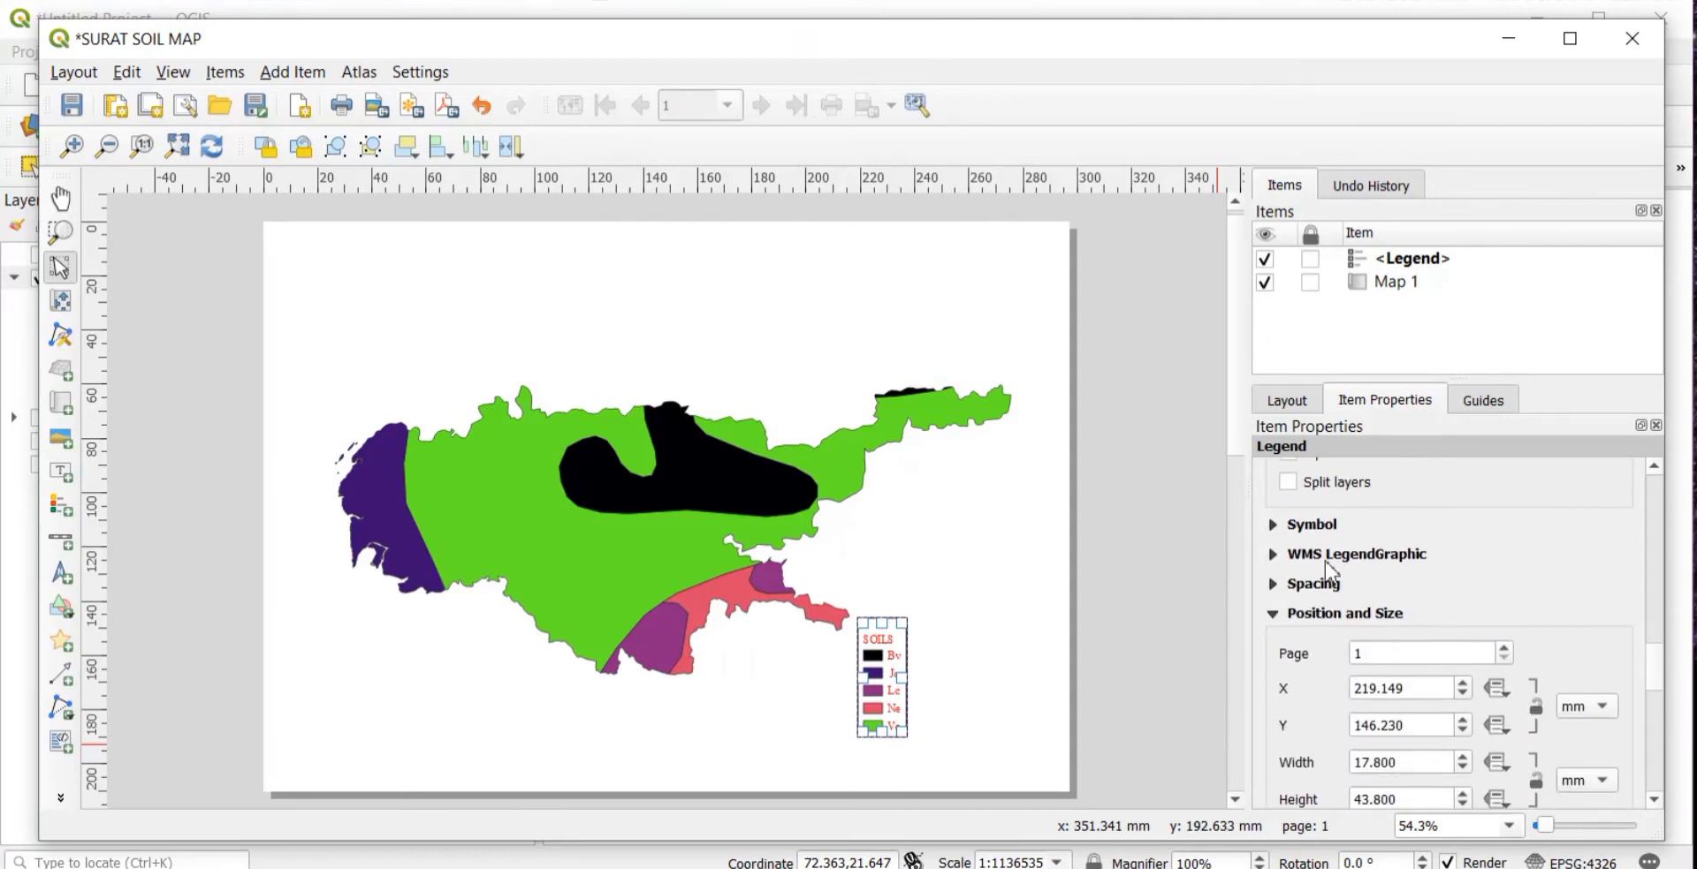
pyautogui.click(1308, 527)
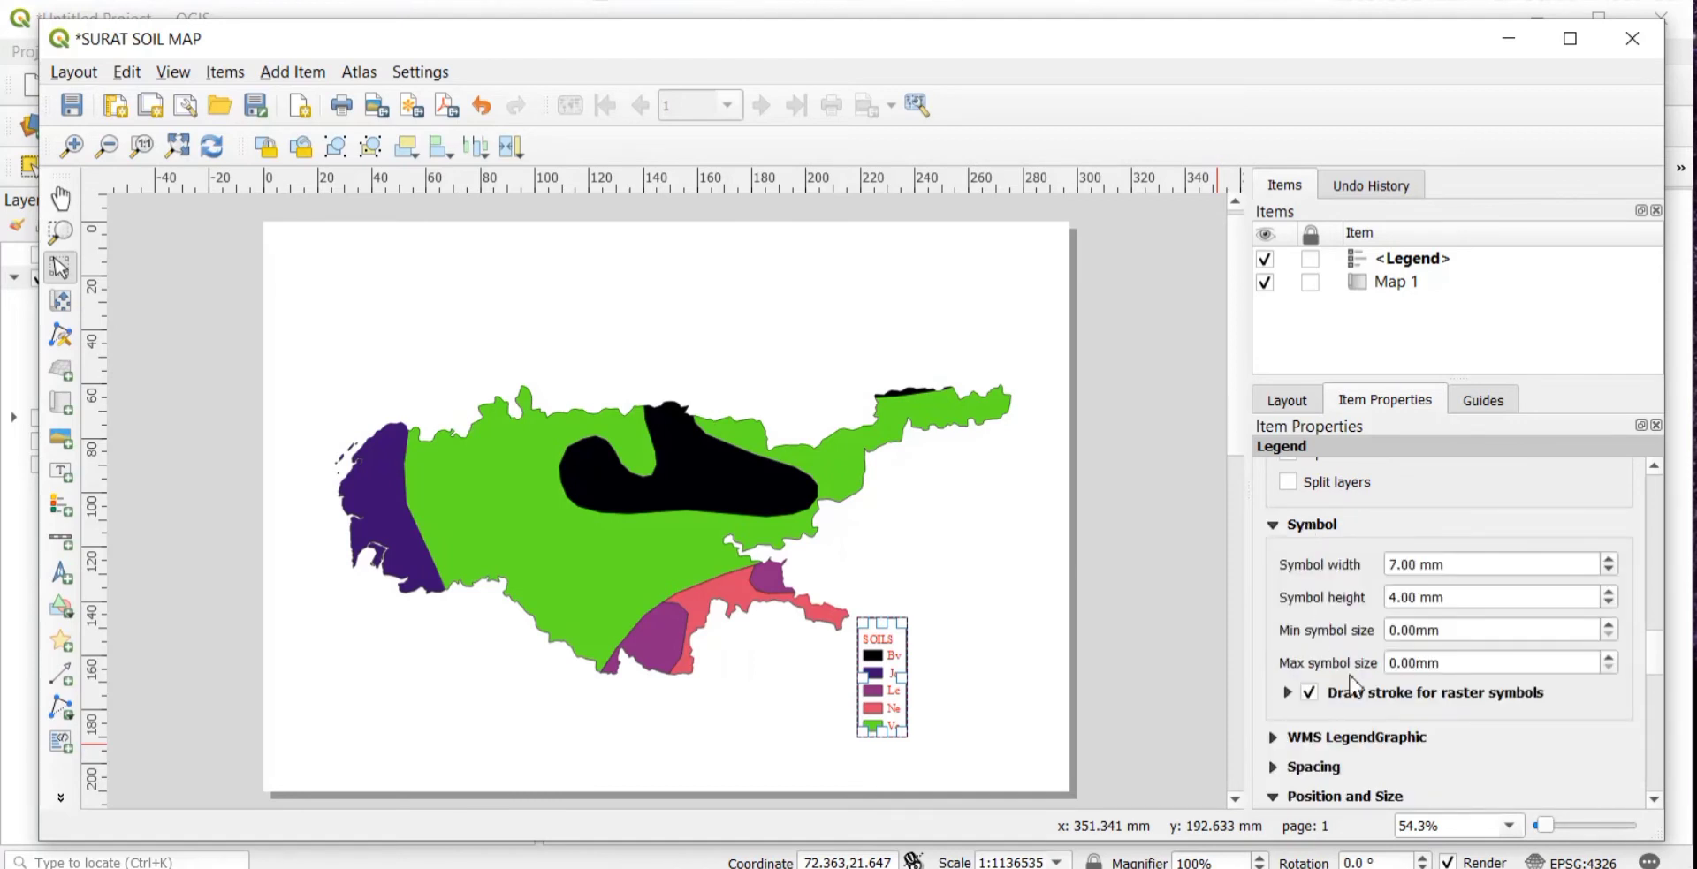
pyautogui.scroll(-2, 1353, 682)
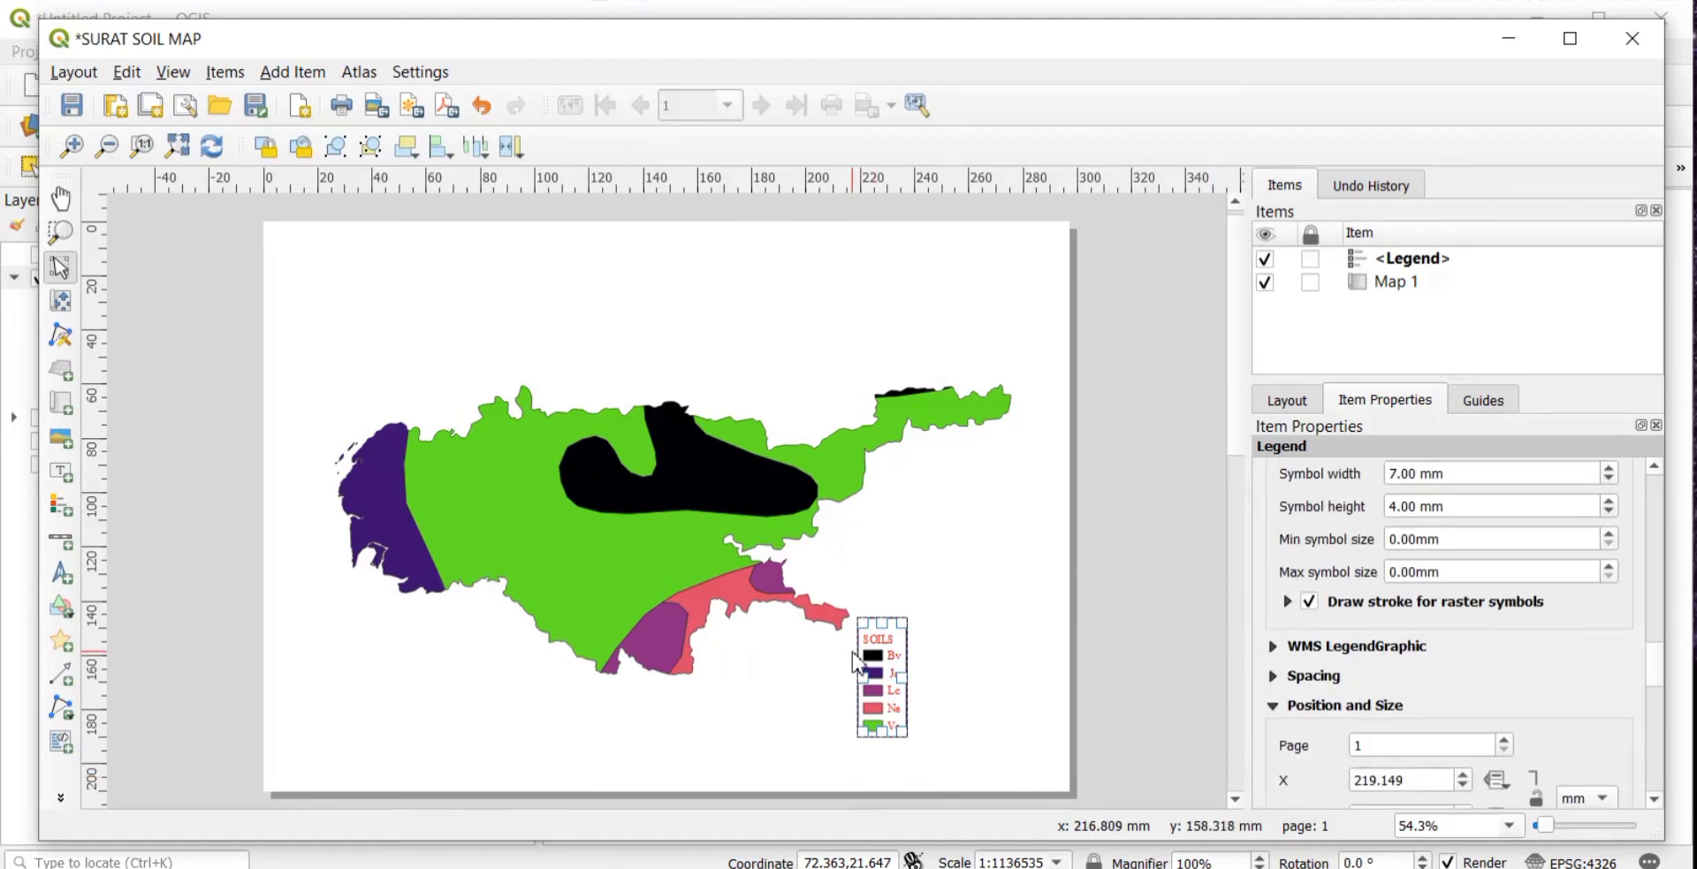
pyautogui.click(1609, 469)
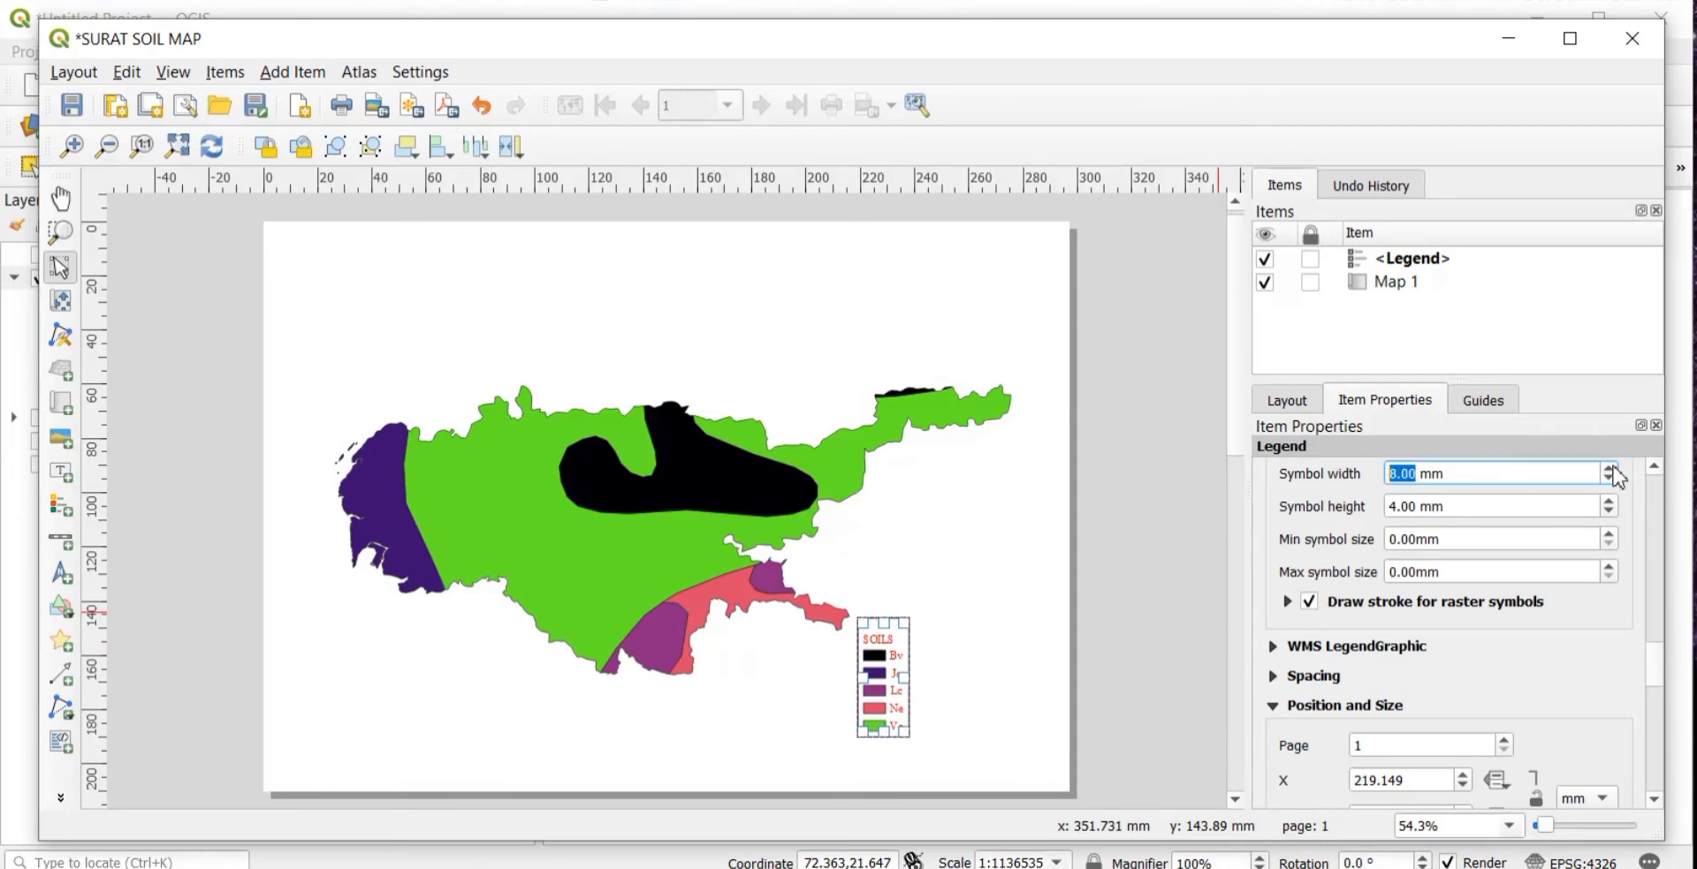
pyautogui.click(1609, 468)
pyautogui.click(1609, 479)
pyautogui.click(1609, 478)
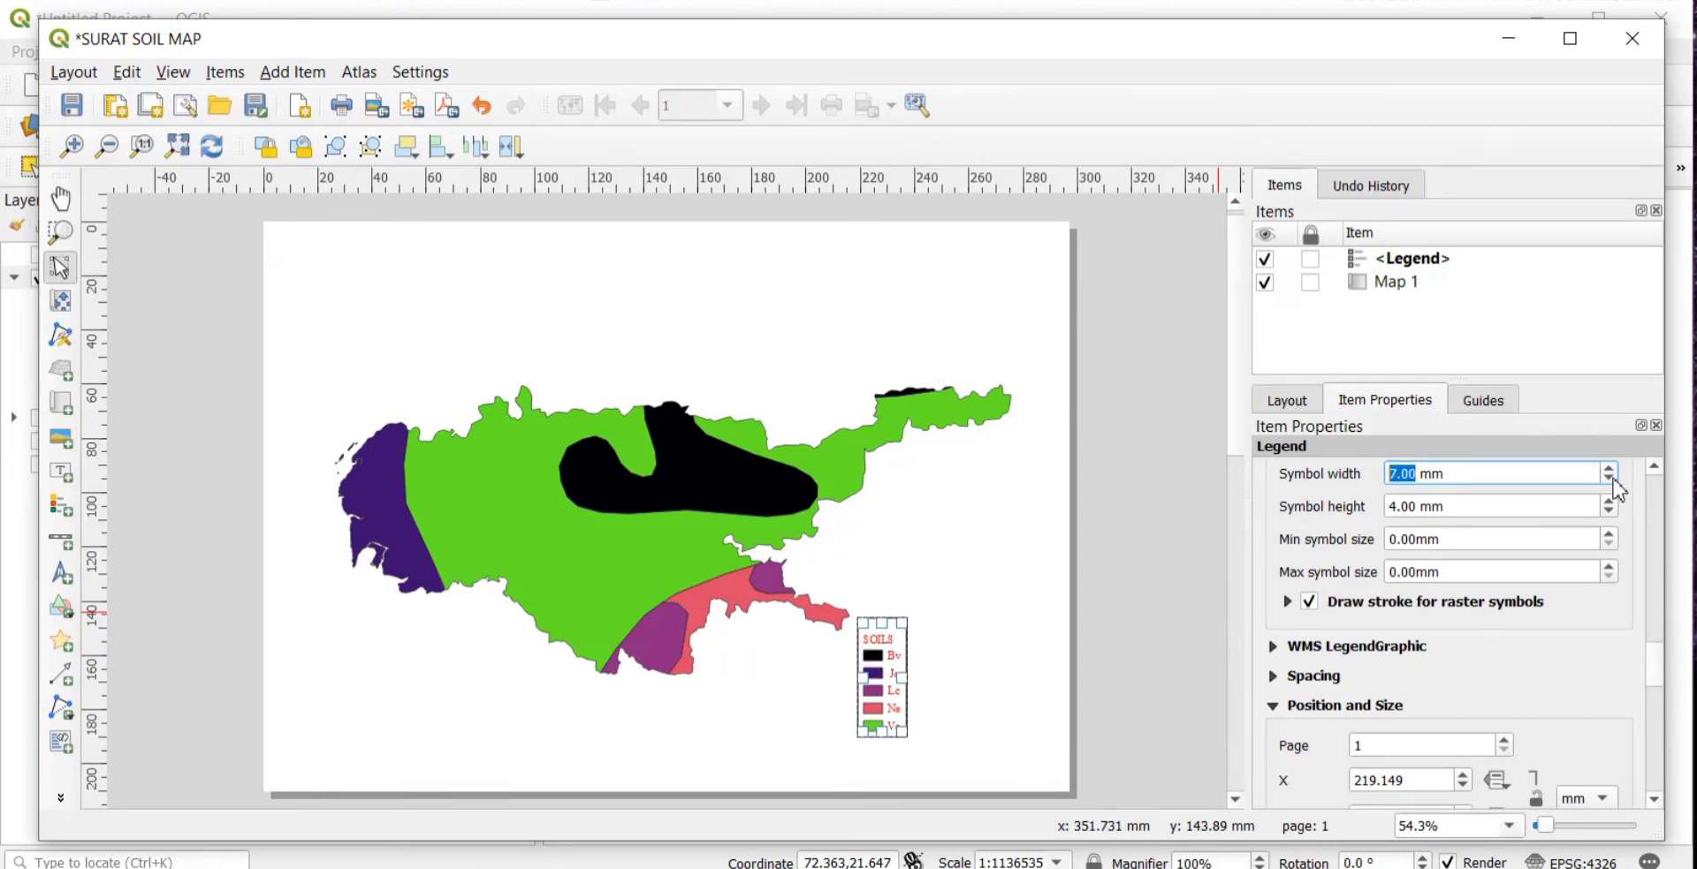
pyautogui.click(1609, 500)
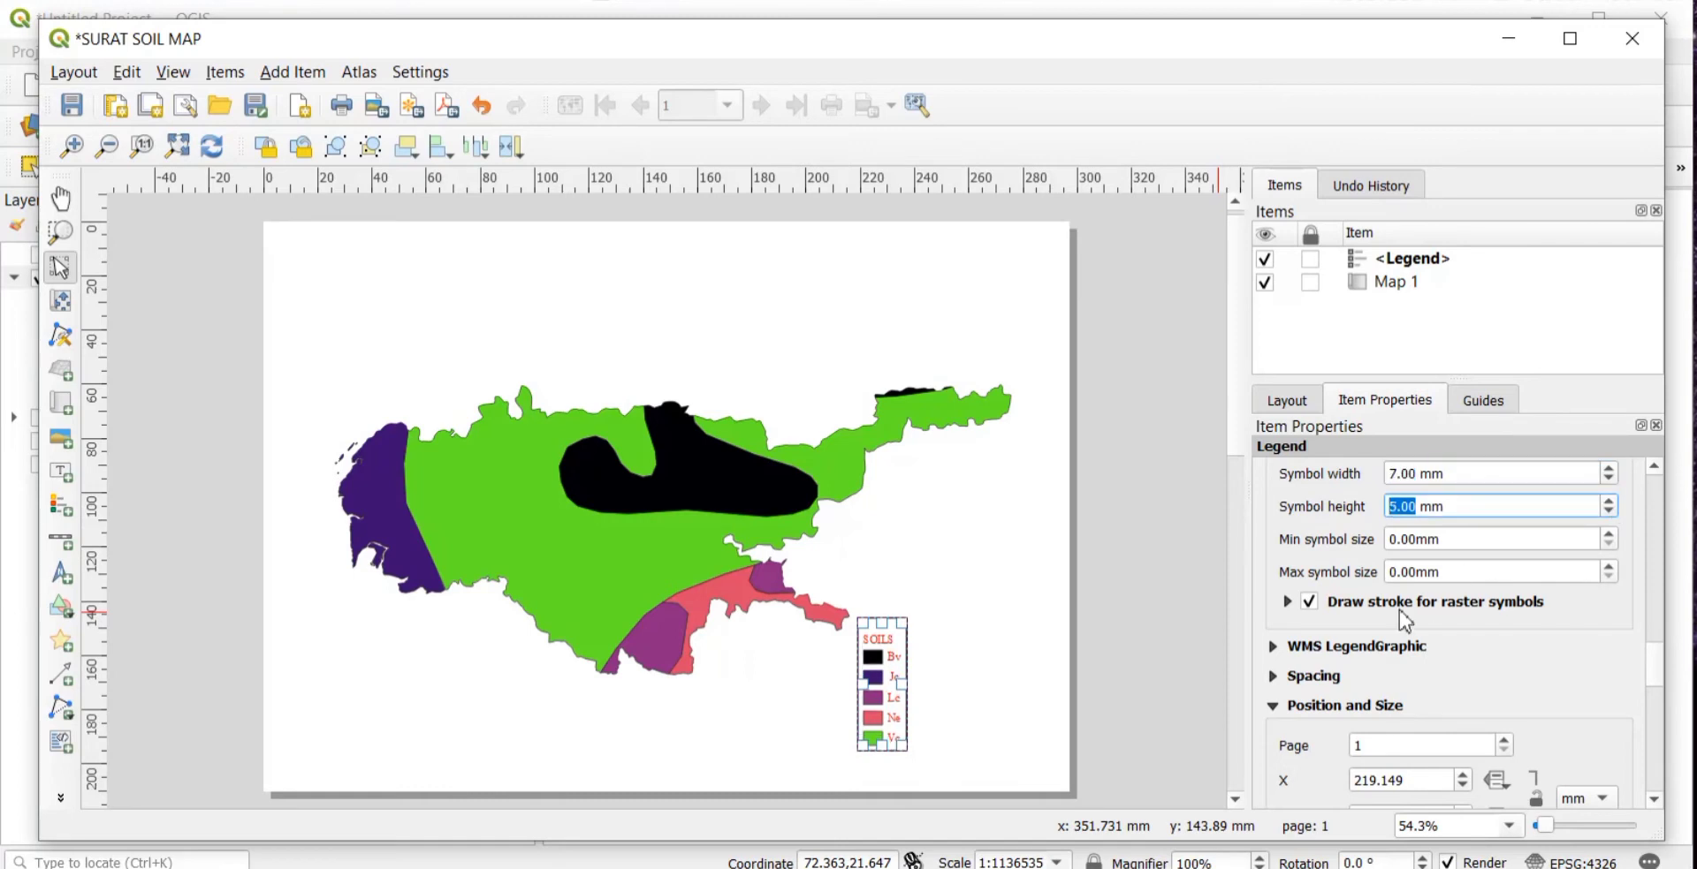
# - Look through the legend's position, frame, background and variables settings
pyautogui.scroll(-3, 1315, 653)
pyautogui.scroll(-3, 1315, 653)
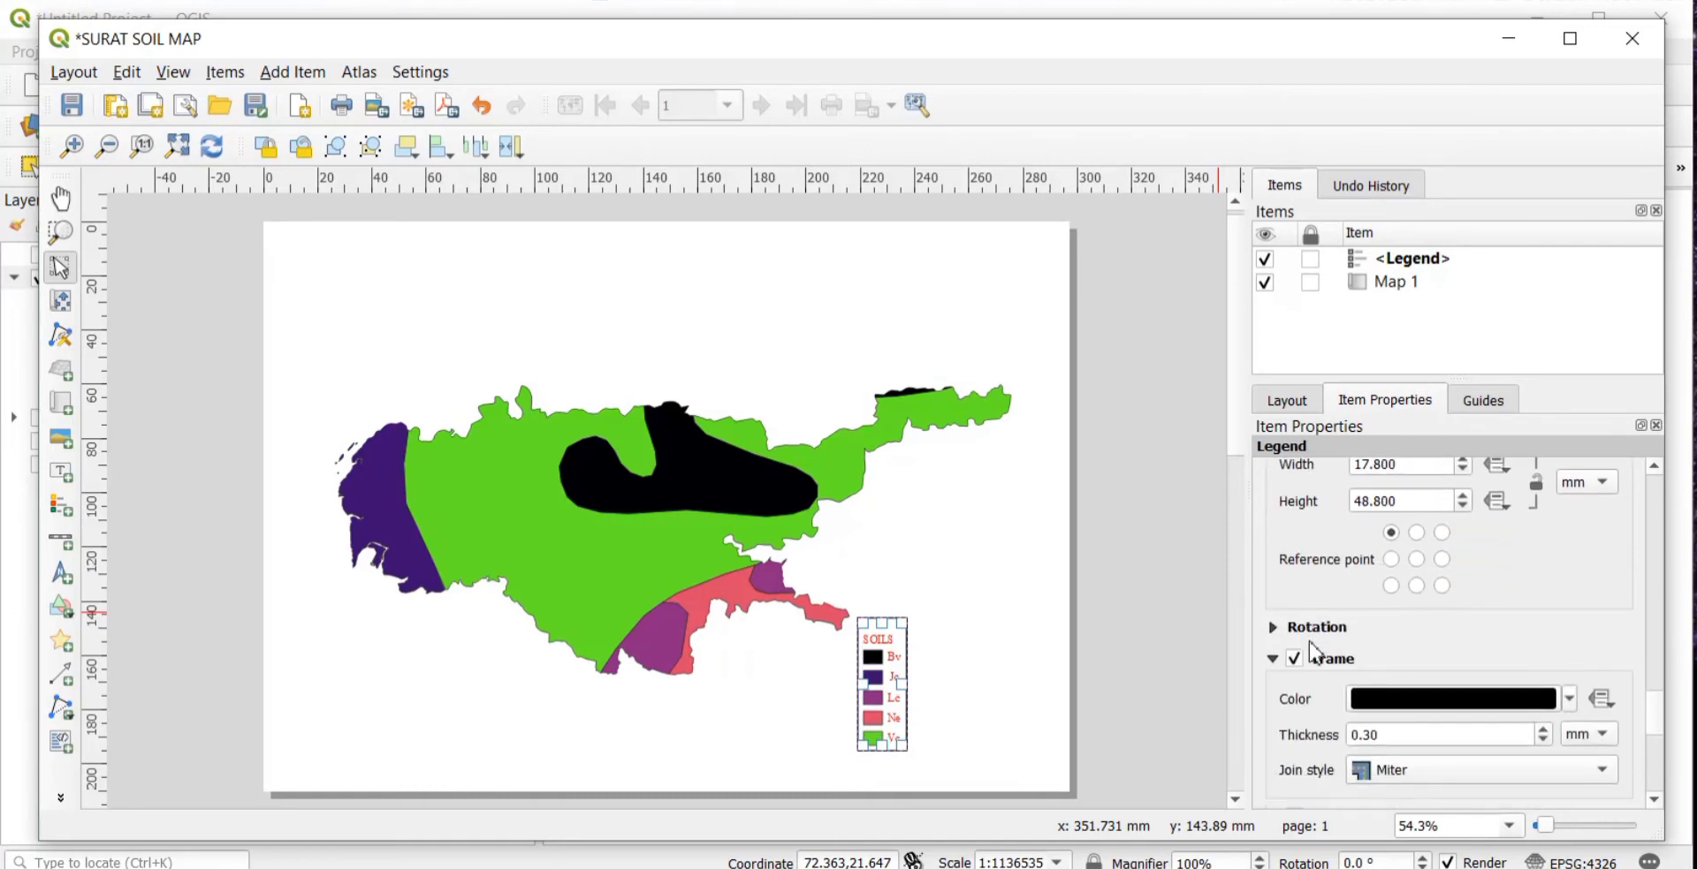
pyautogui.scroll(-1, 1315, 654)
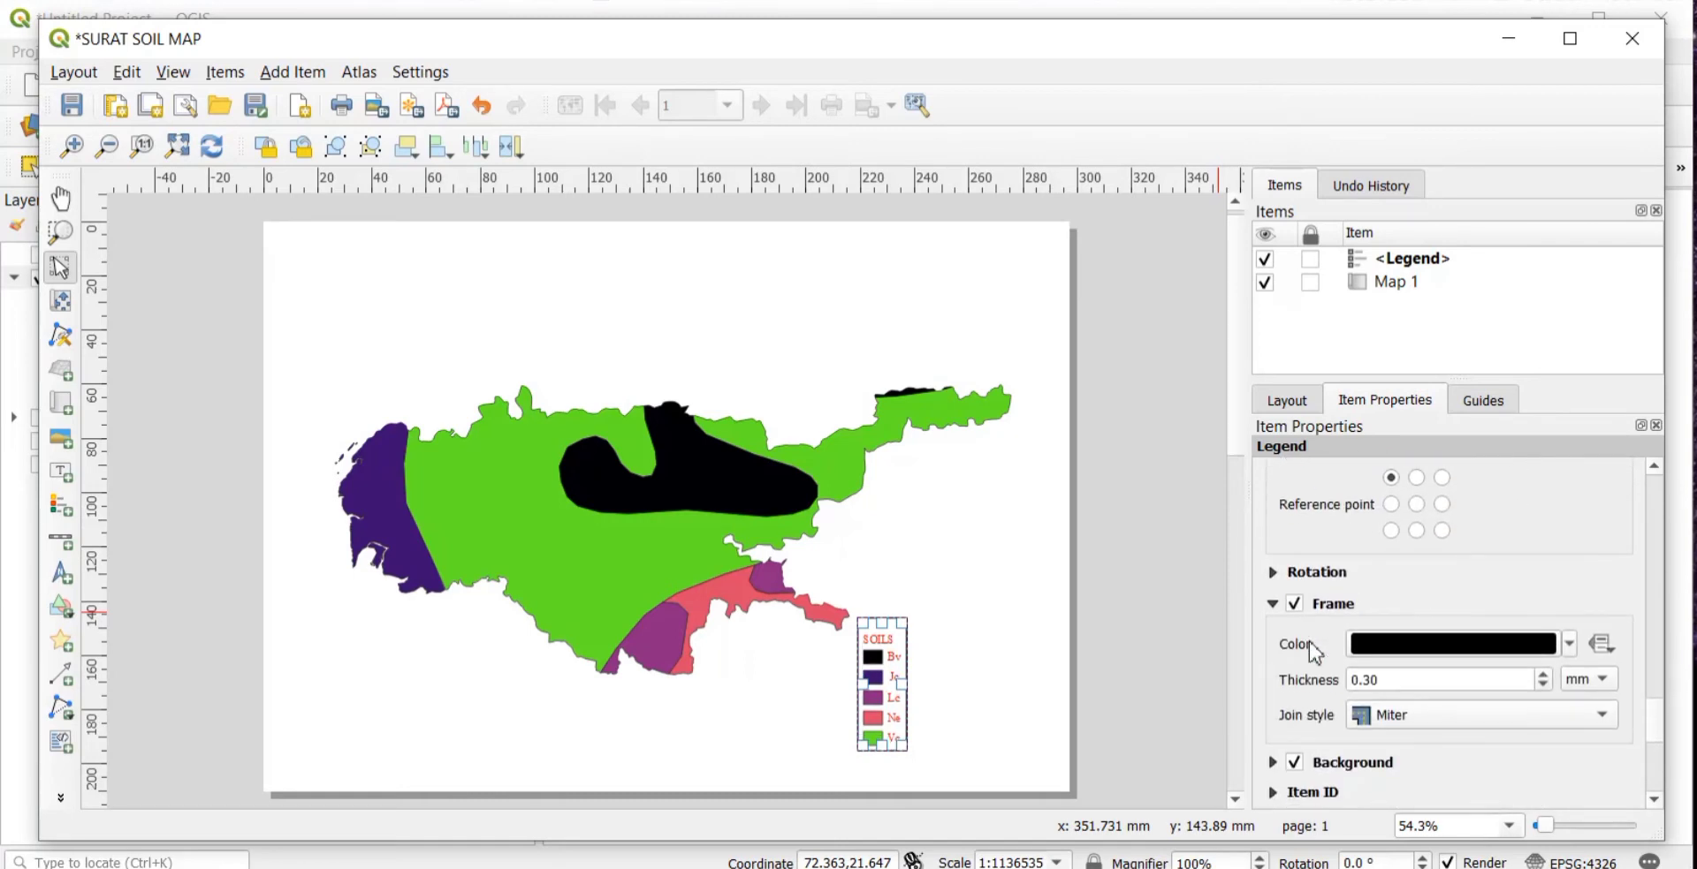
pyautogui.scroll(-1, 1315, 654)
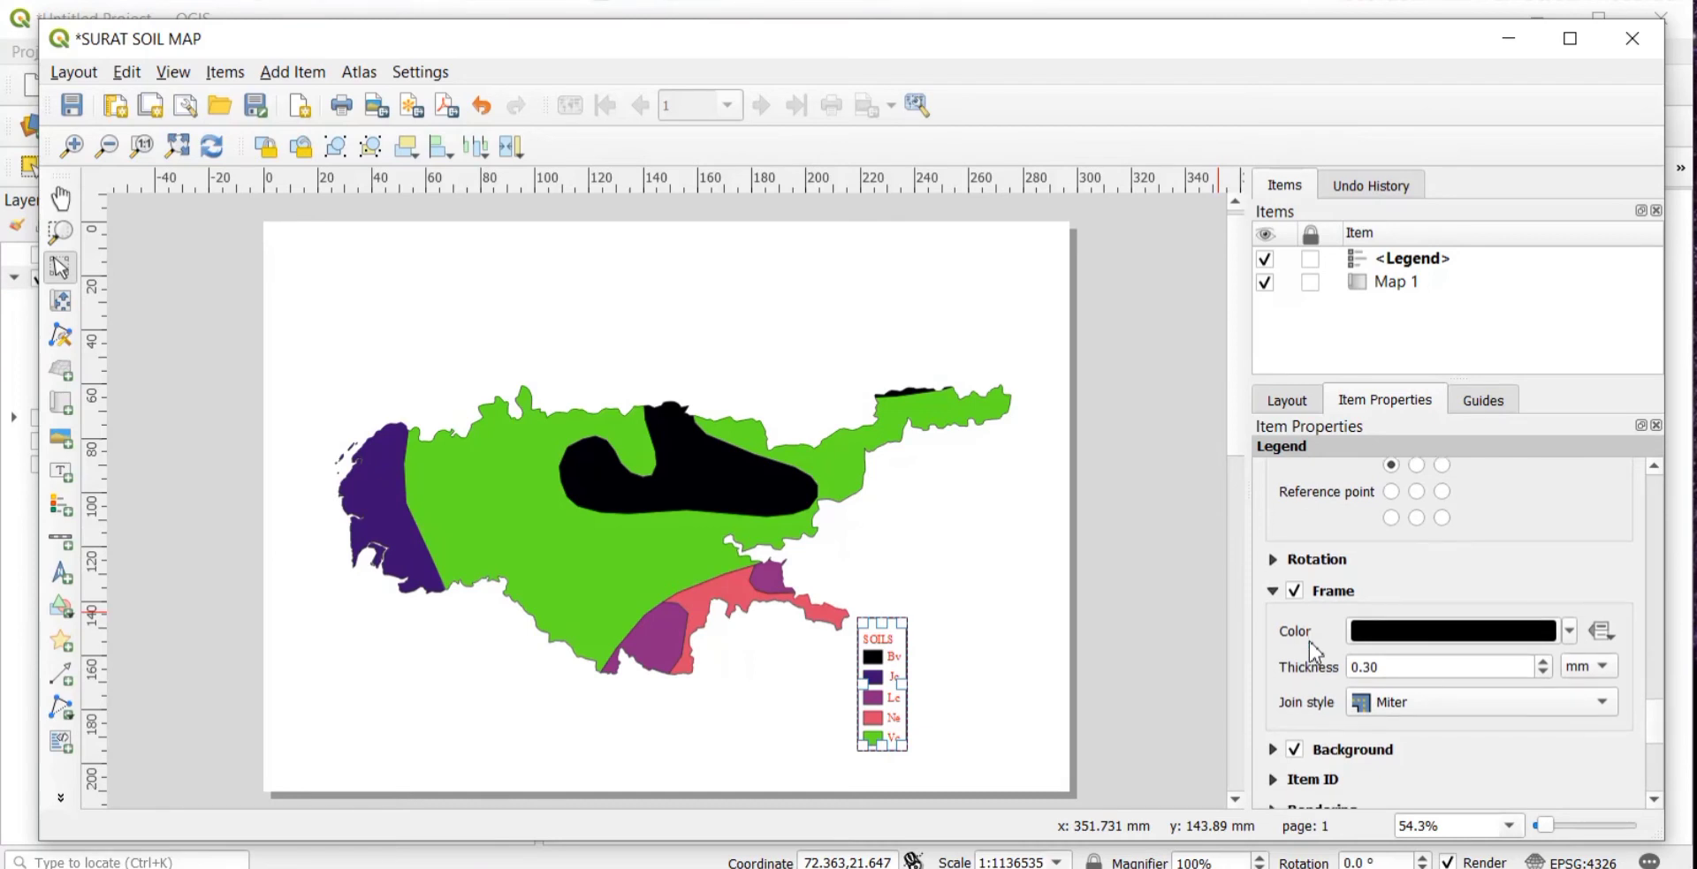
pyautogui.scroll(-5, 1314, 654)
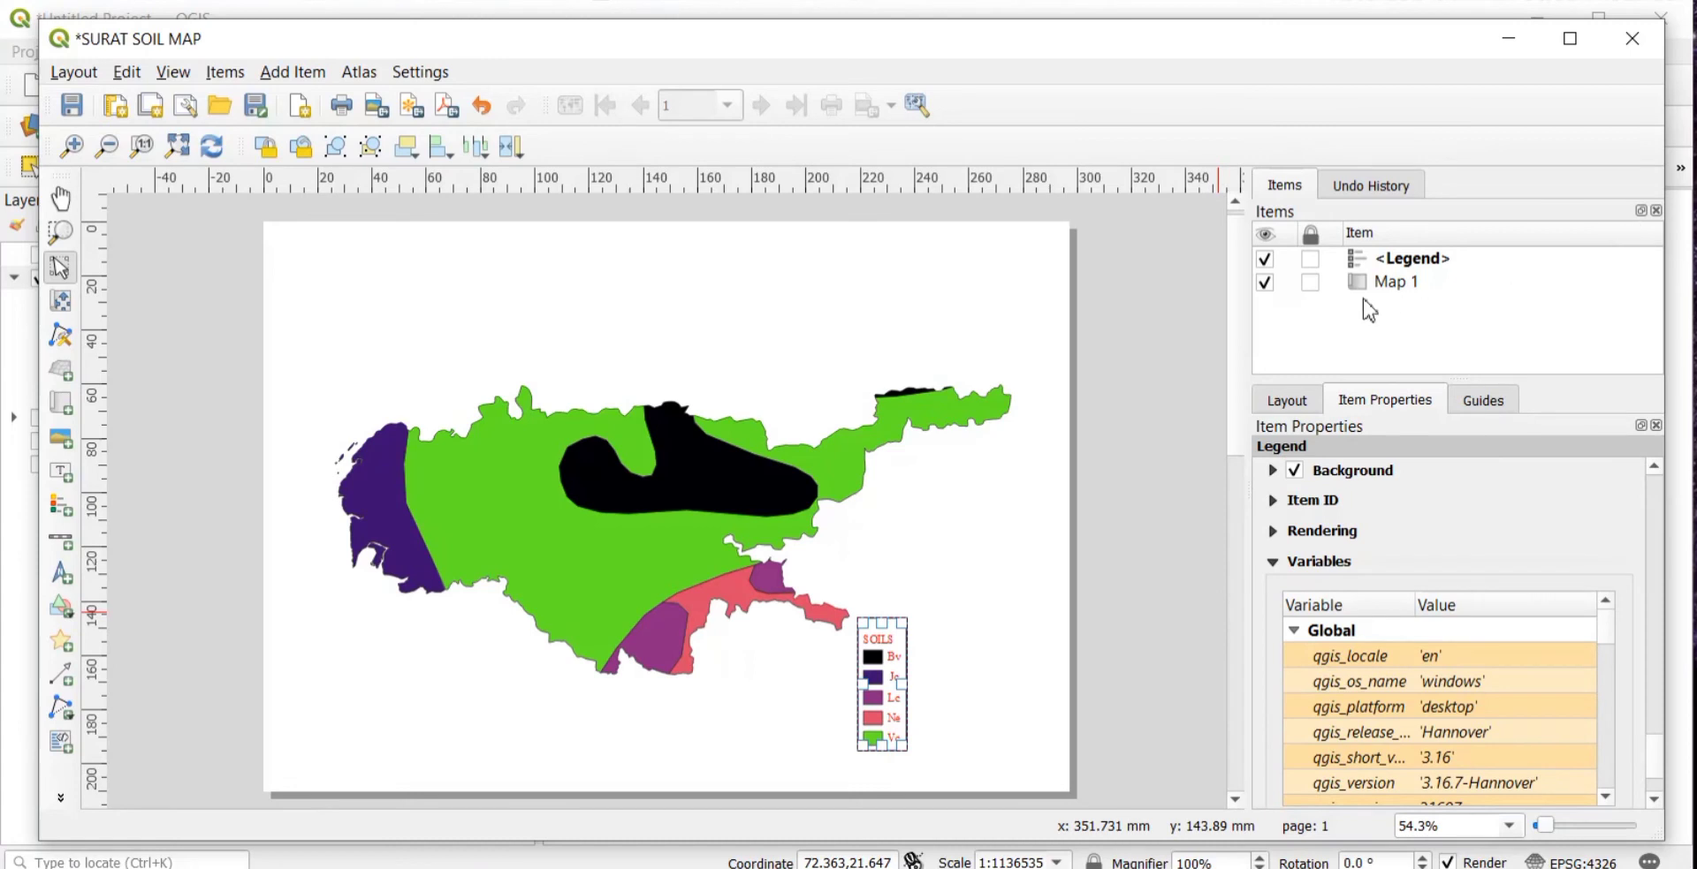
pyautogui.scroll(5, 1356, 605)
pyautogui.scroll(-4, 1356, 601)
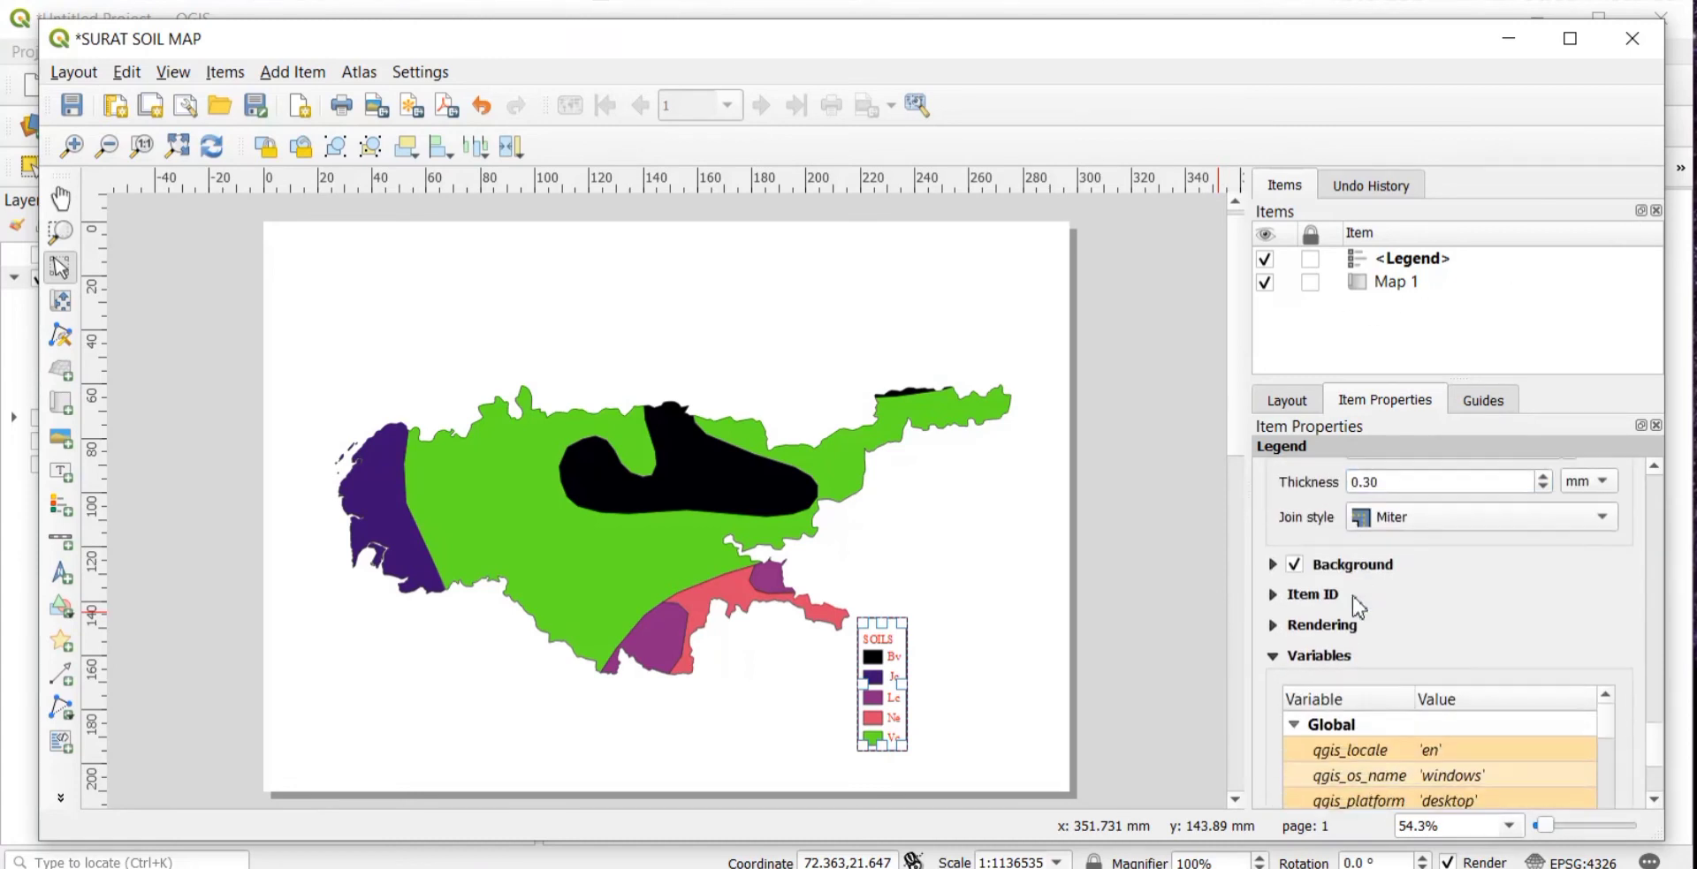
pyautogui.scroll(6, 1313, 626)
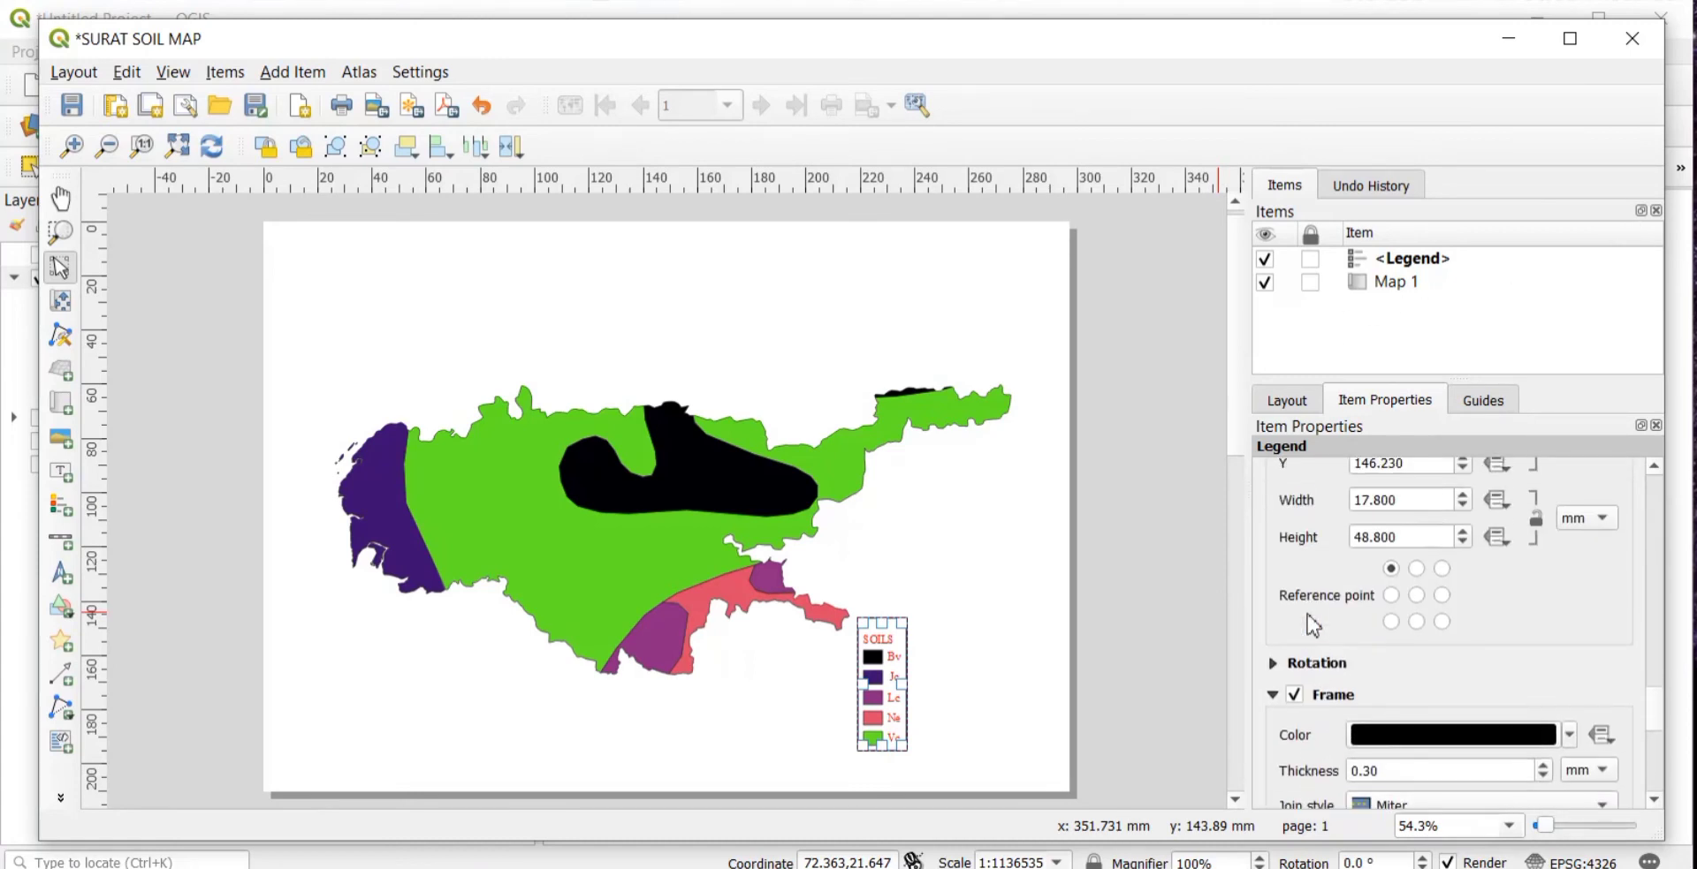
# - Set the legend spacing to 1.50 mm below the legend title and 2.00 mm below the subgroup headings
pyautogui.scroll(1, 1312, 626)
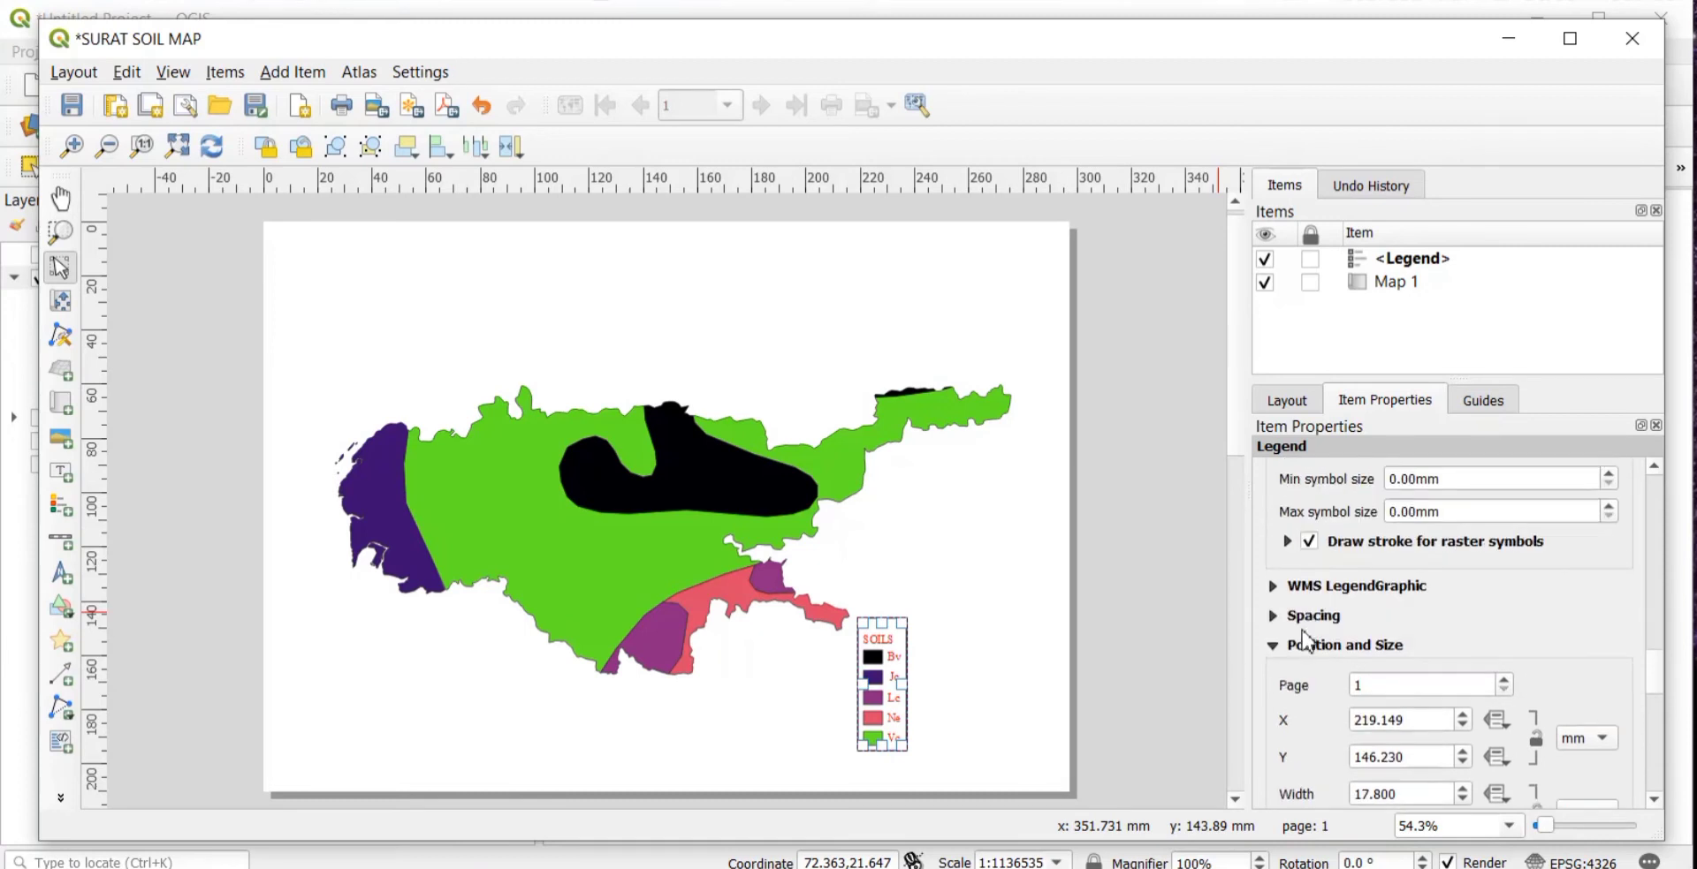
pyautogui.click(1297, 624)
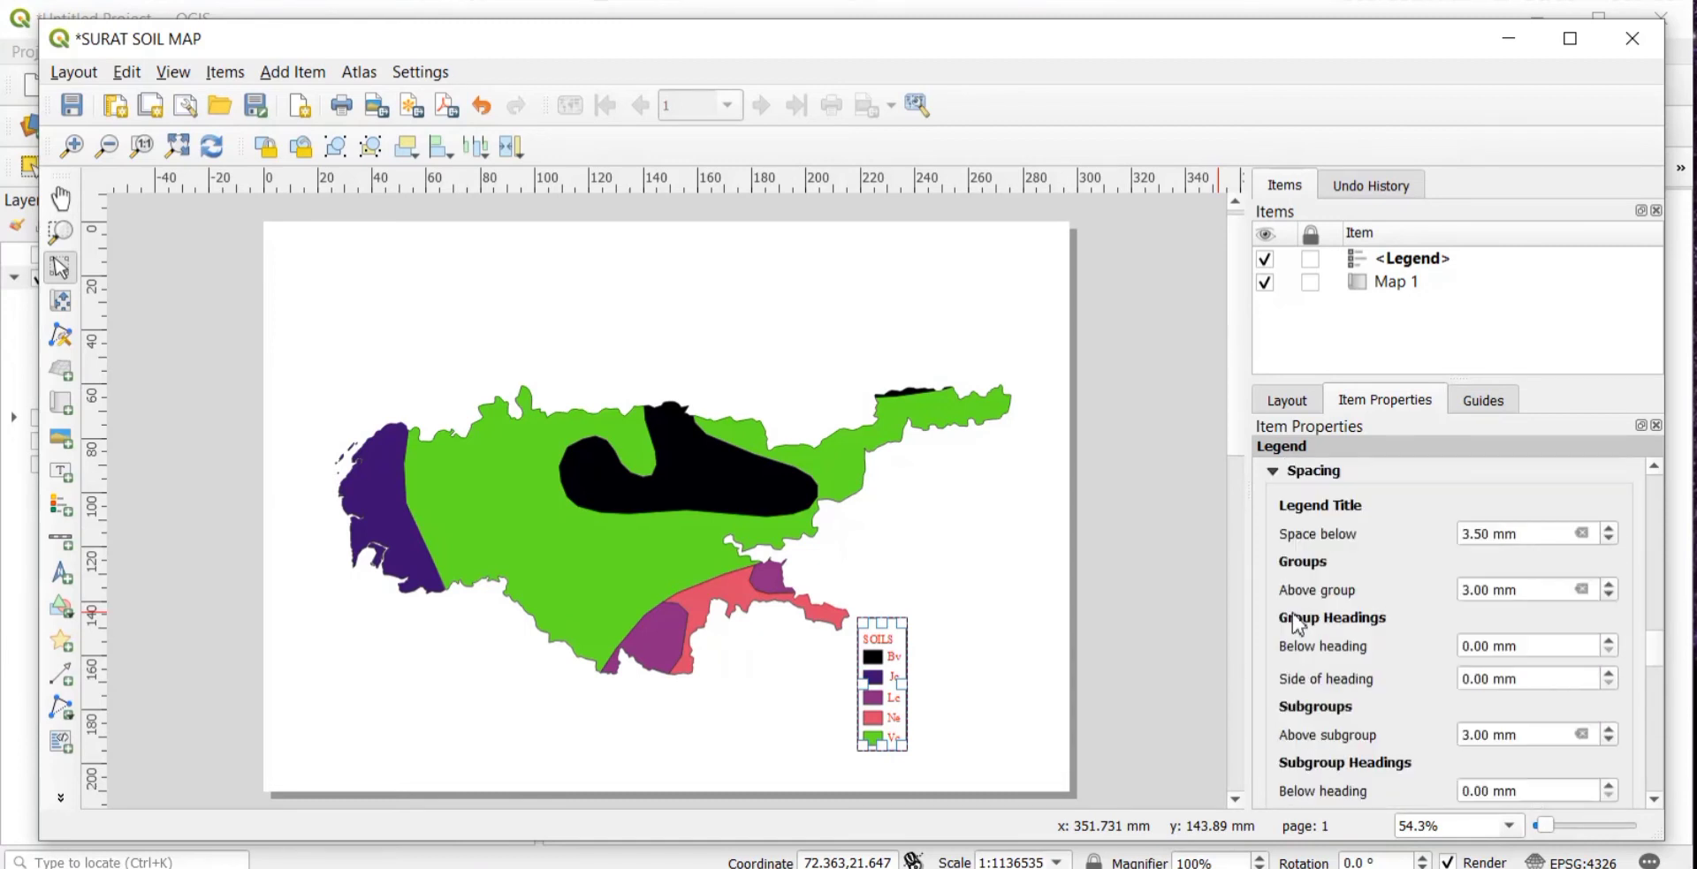
pyautogui.click(1609, 545)
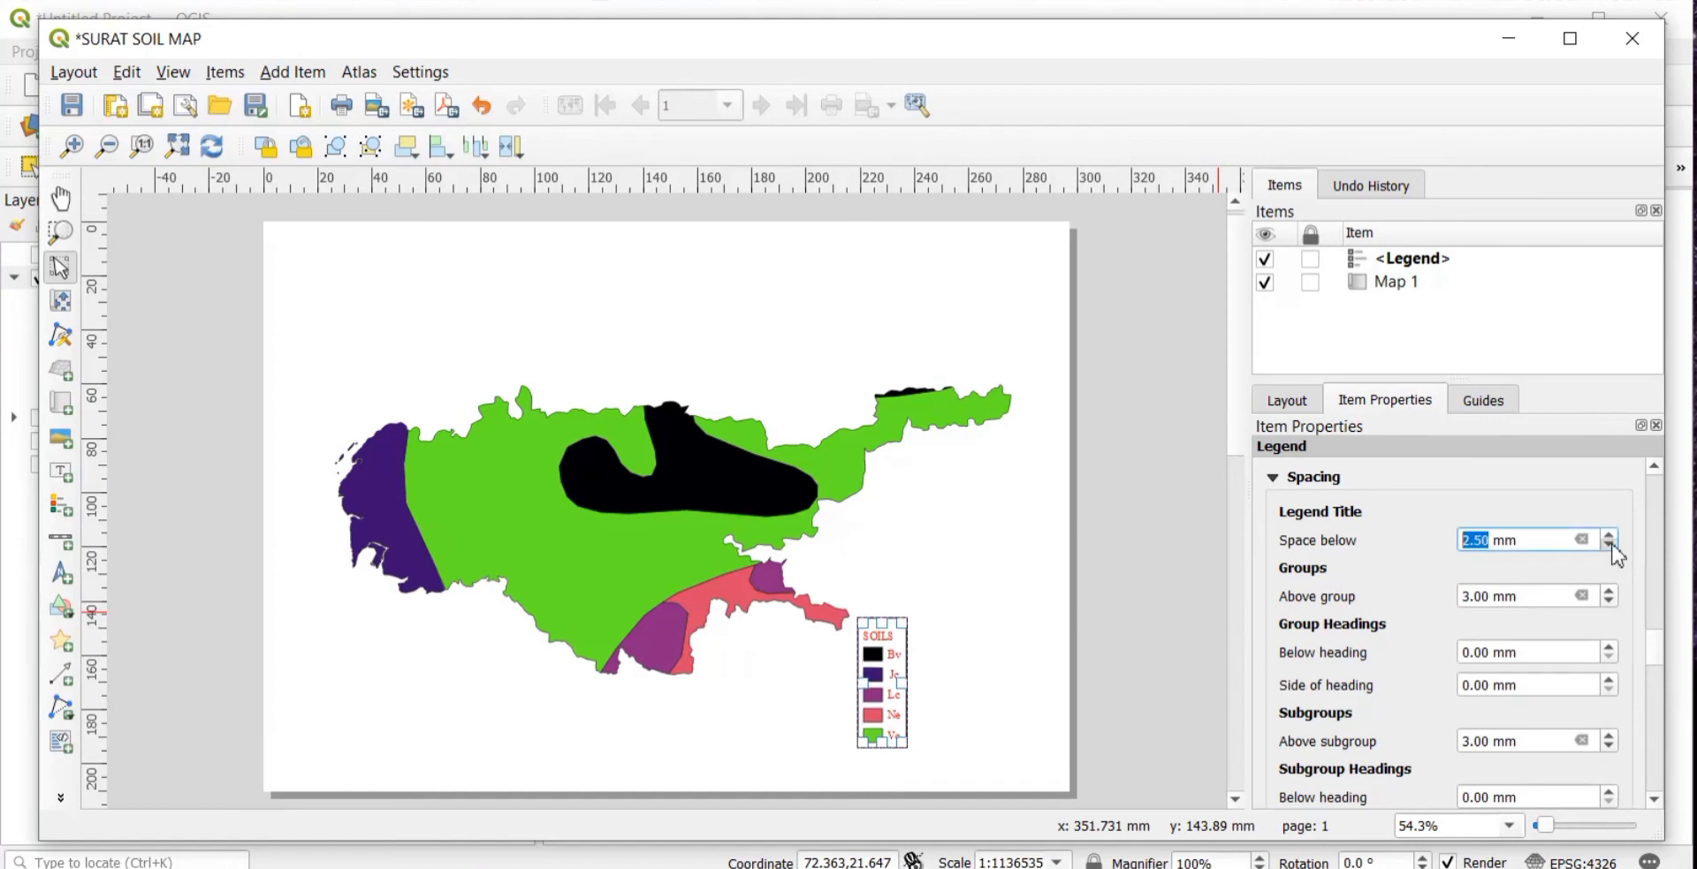
pyautogui.click(1609, 545)
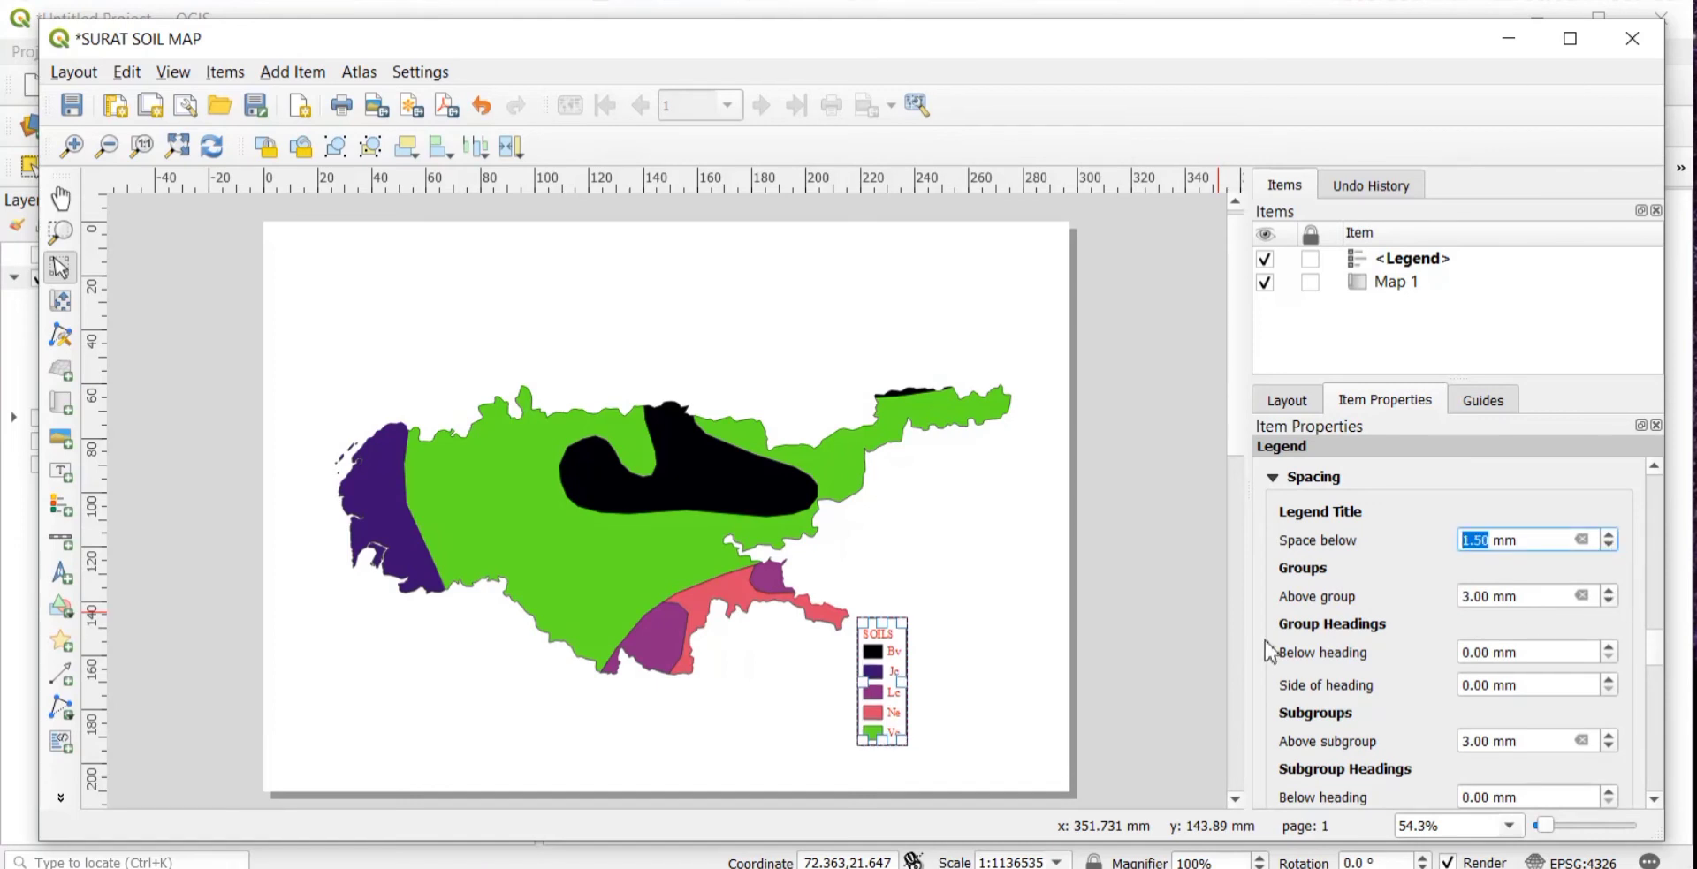
pyautogui.scroll(-5, 1269, 650)
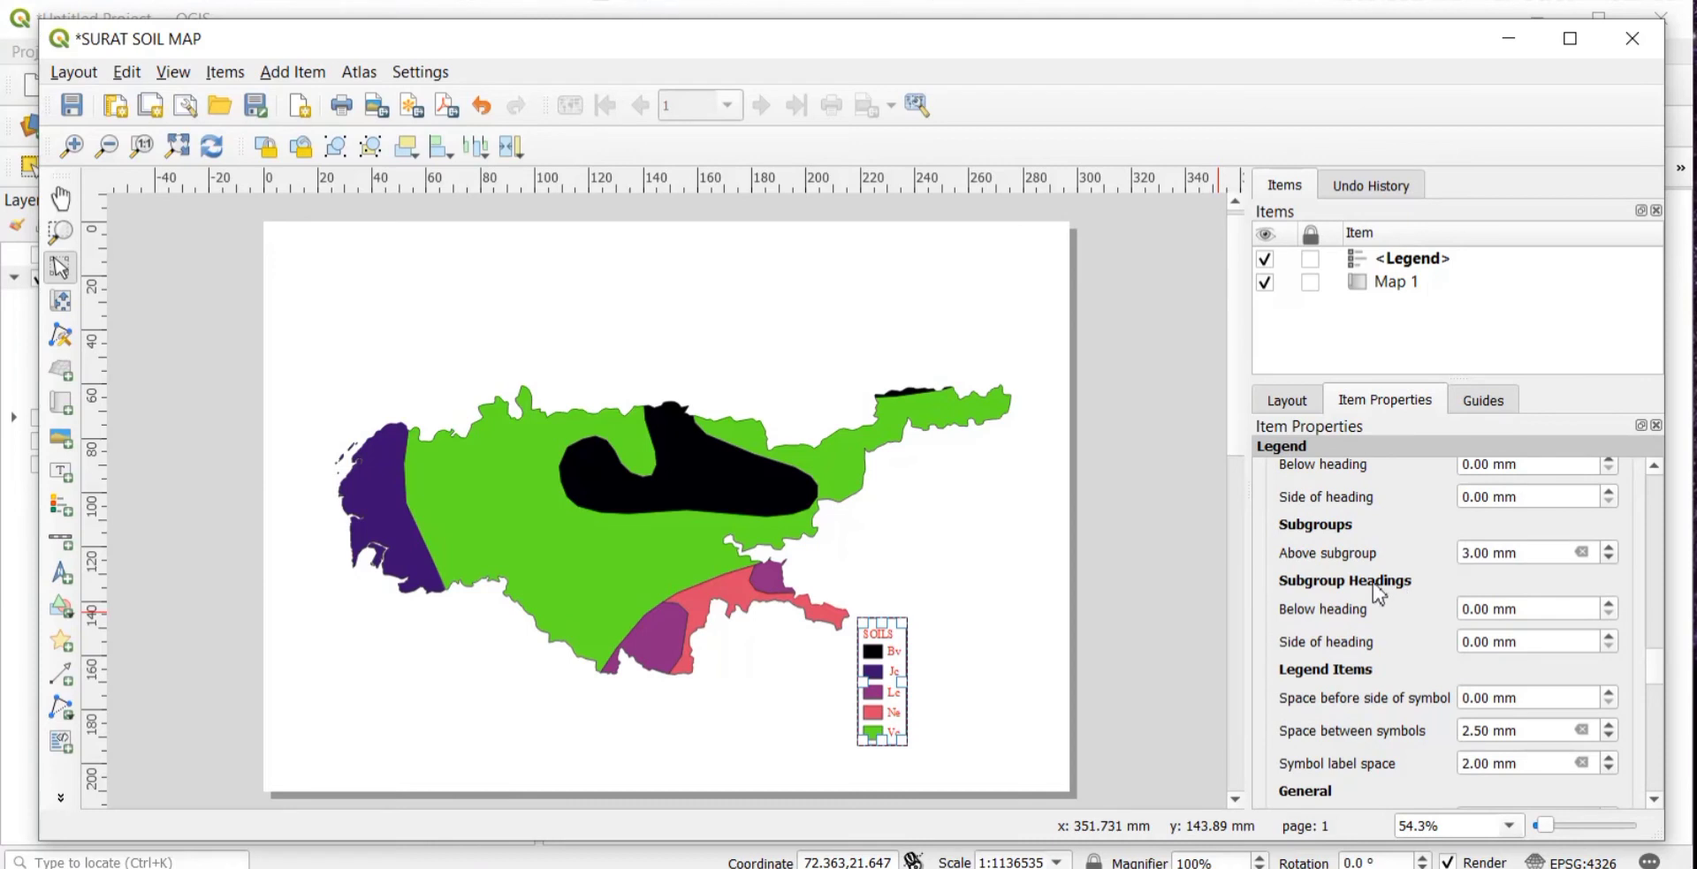
pyautogui.click(1610, 606)
pyautogui.click(1609, 606)
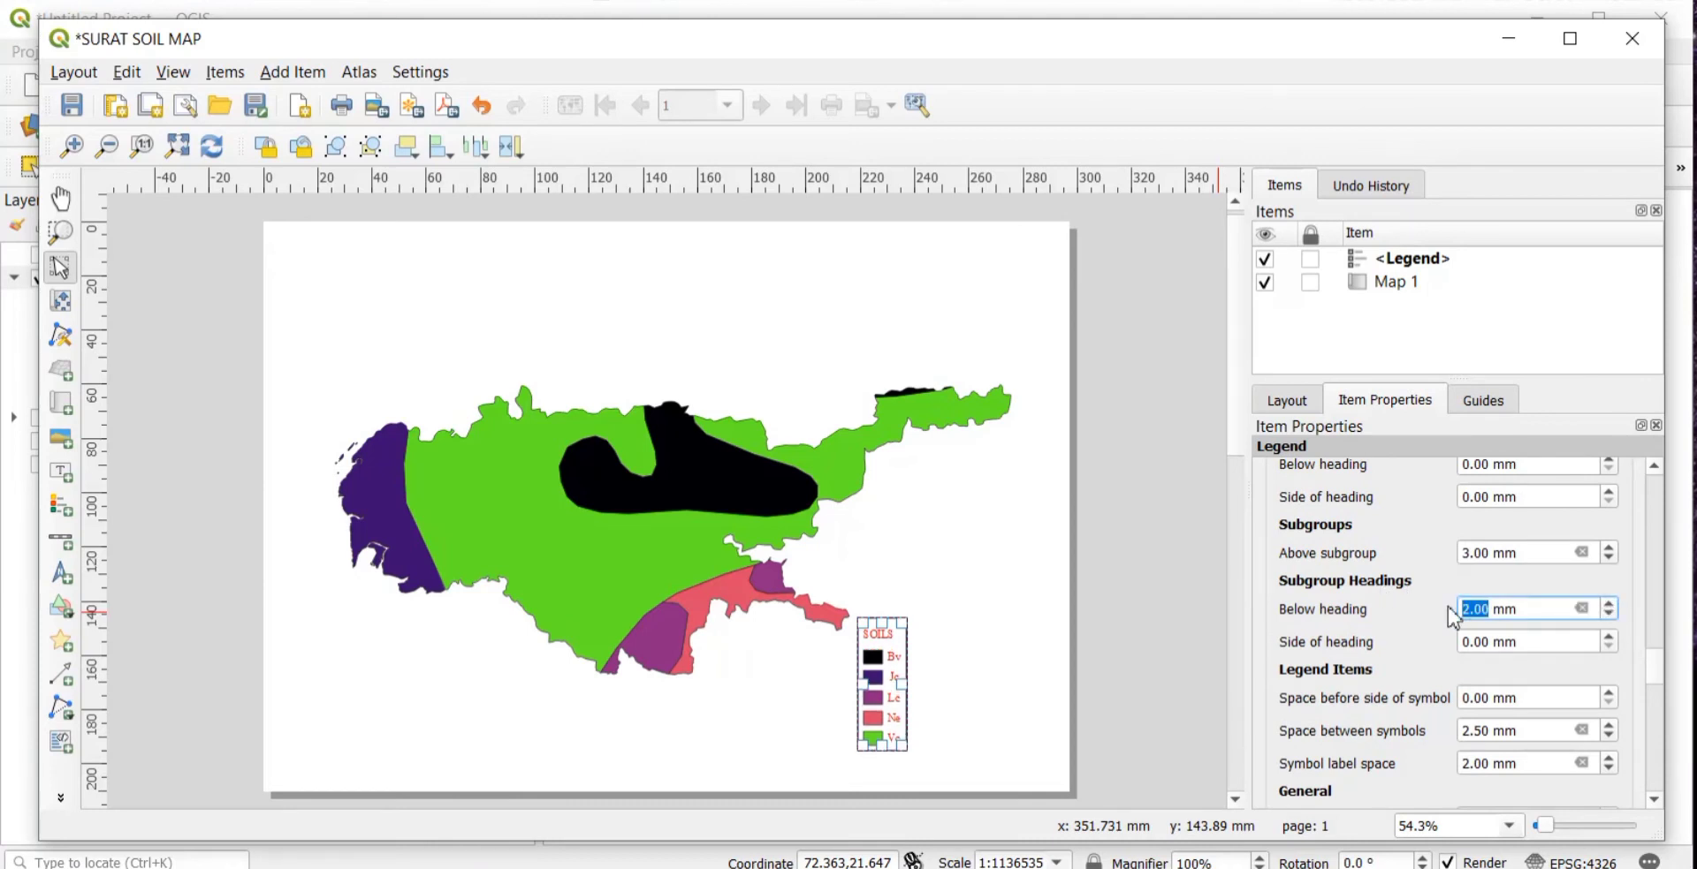
pyautogui.scroll(-5, 1451, 616)
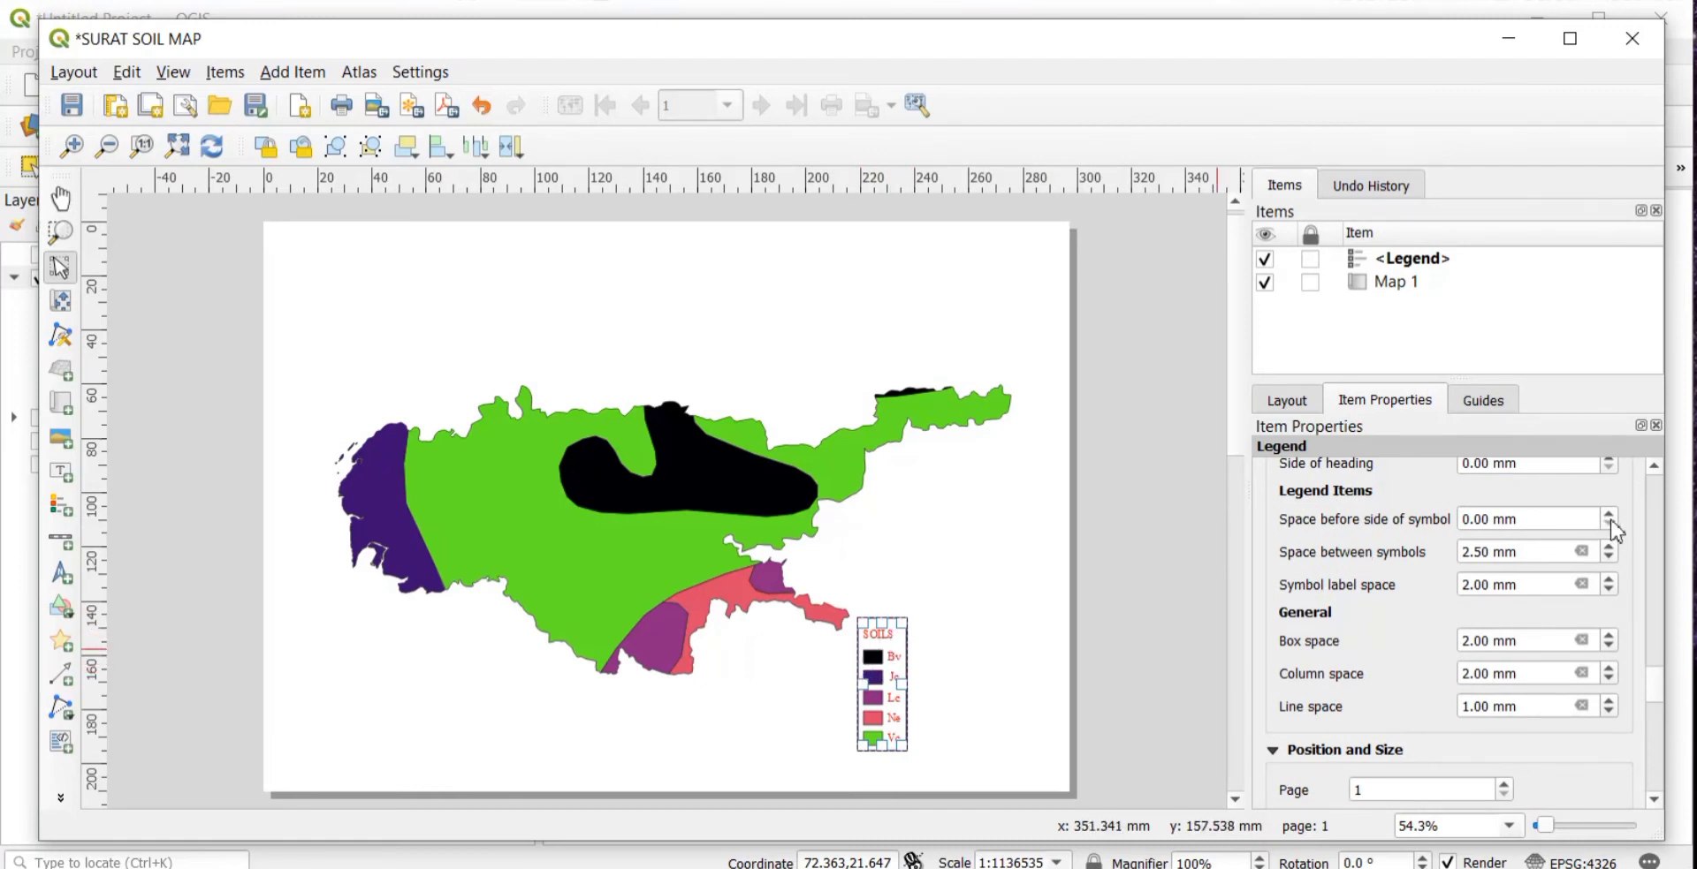
# - Switch to the FAO Map Catalog in the browser, examine the enlarged Digital Soil Map of the World legend for soil code names, and return to QGIS
pyautogui.click(566, 535)
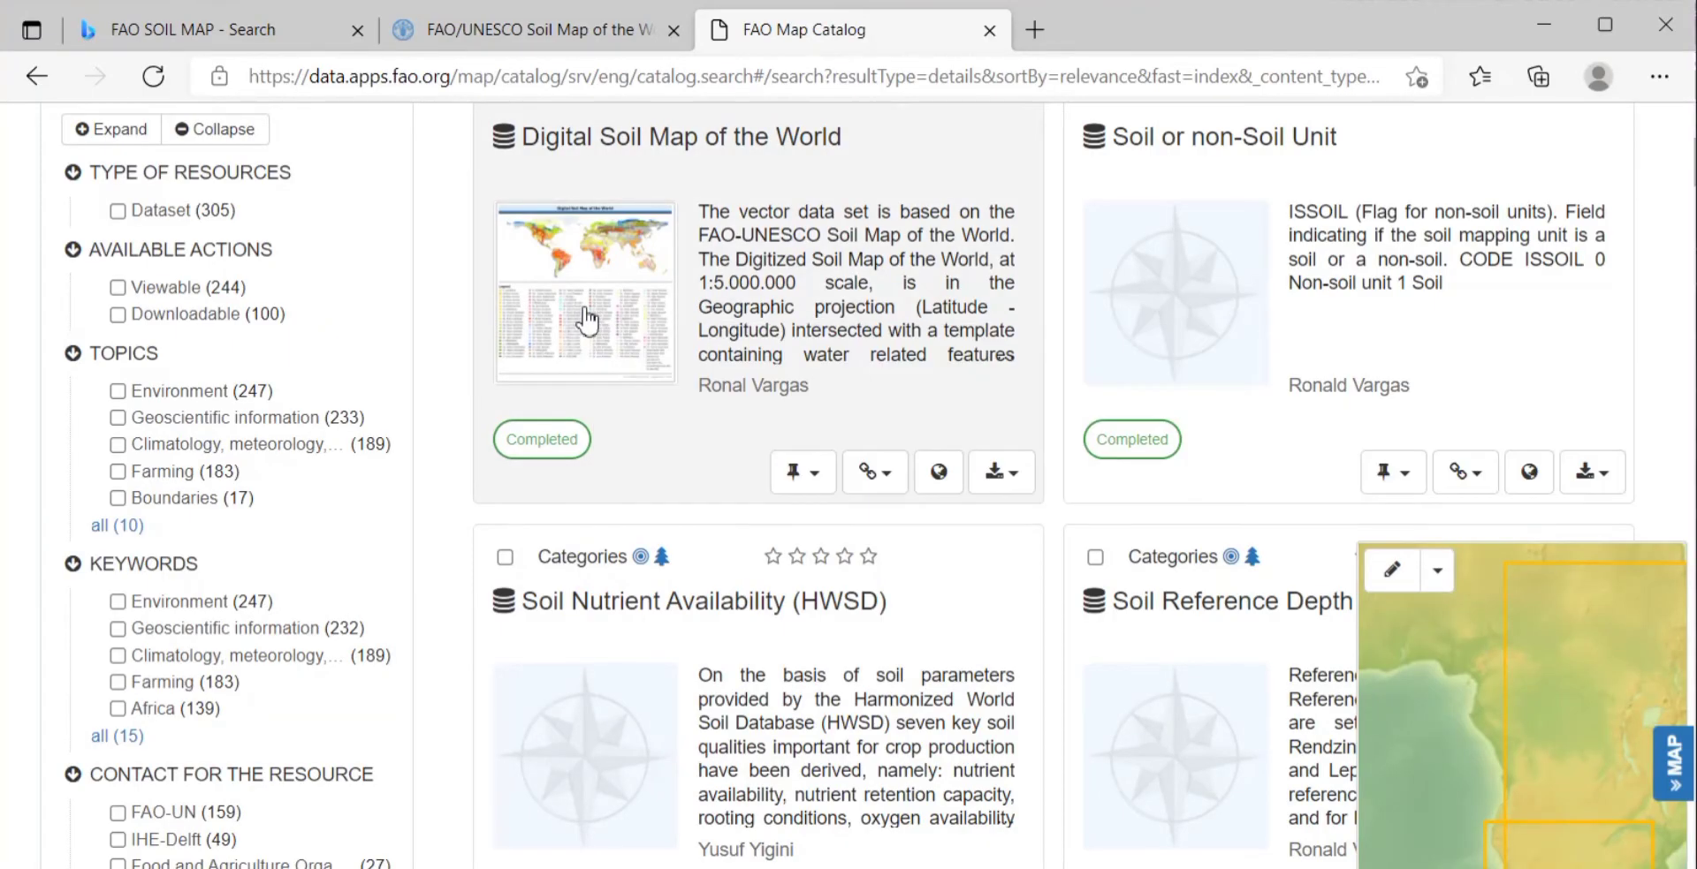
pyautogui.click(588, 320)
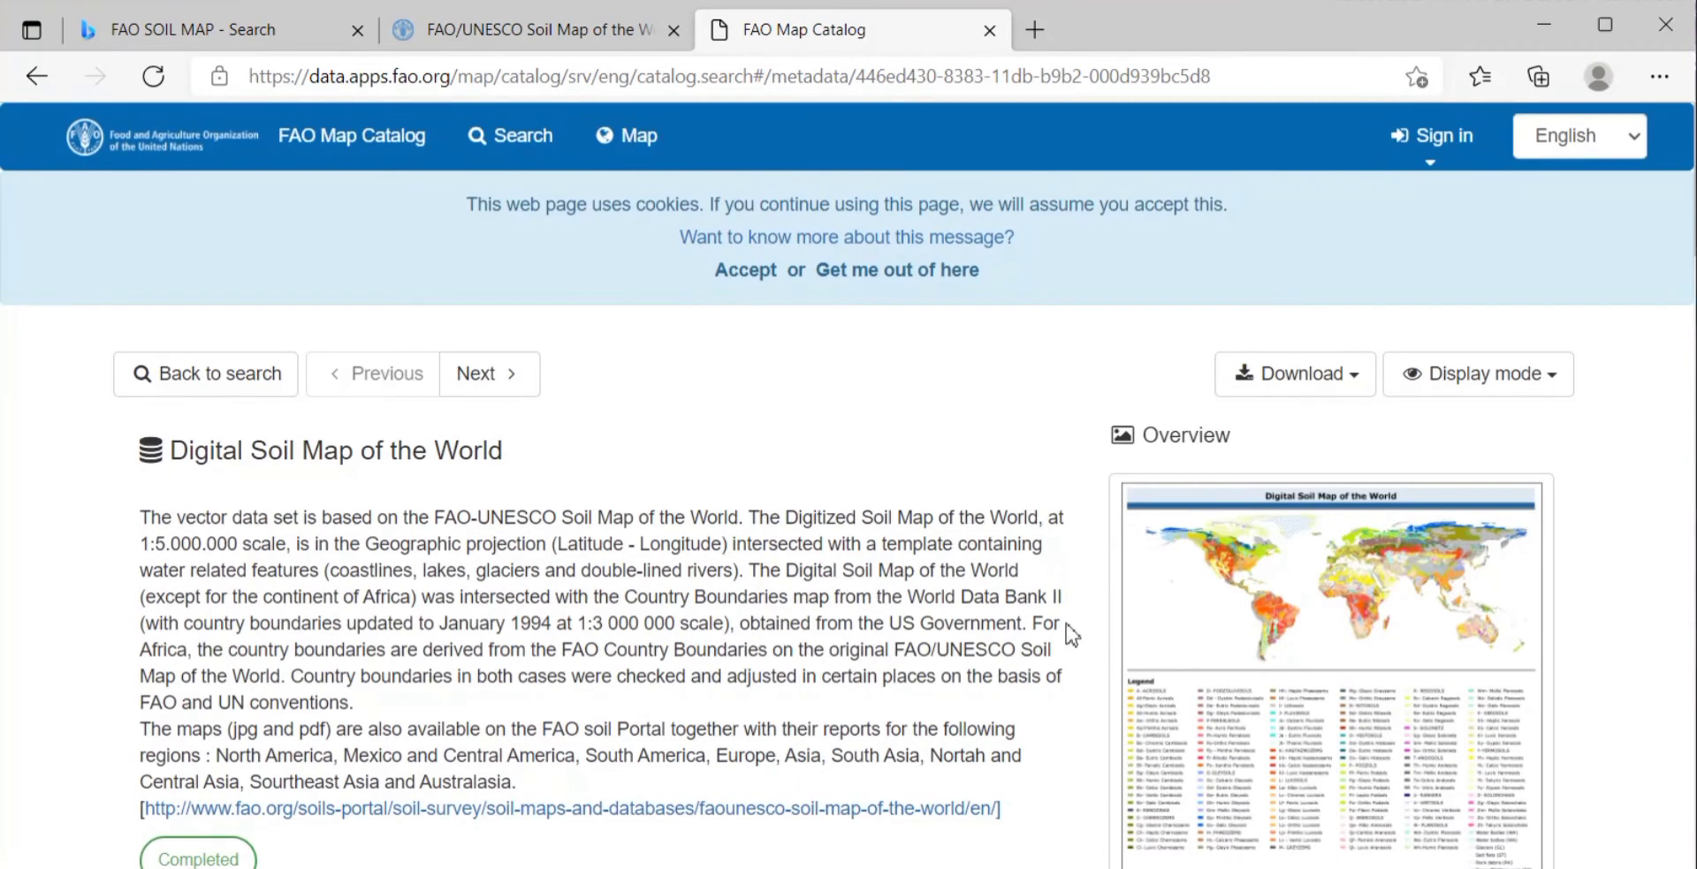
pyautogui.click(1275, 667)
pyautogui.scroll(-3, 852, 443)
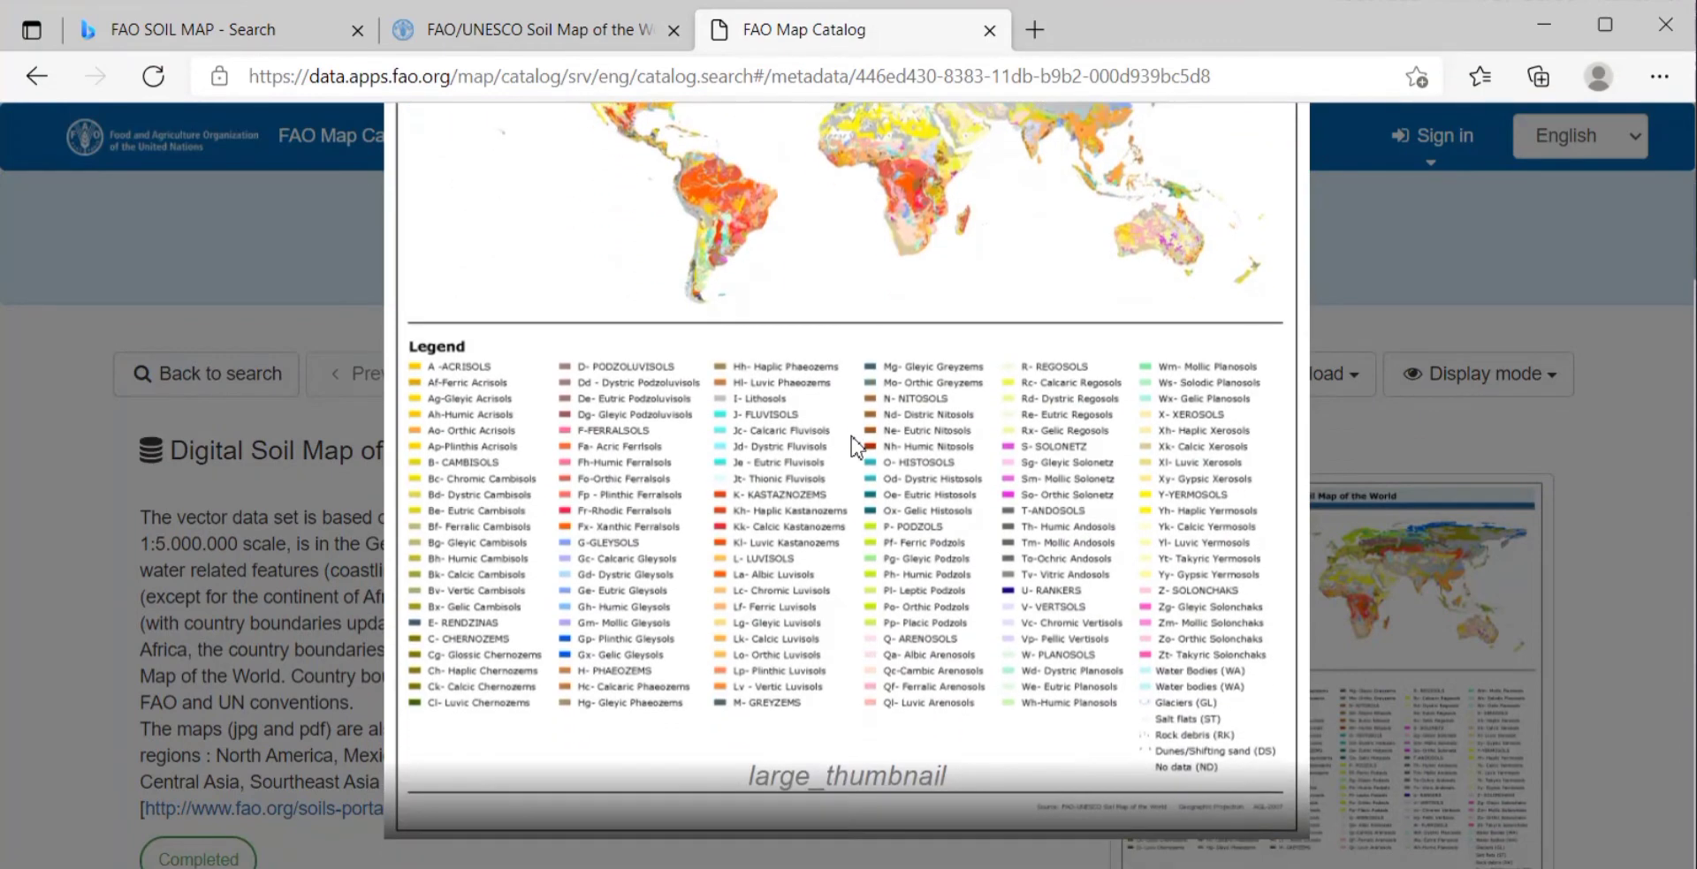
pyautogui.keyDown('ctrl'); pyautogui.scroll(5, 654, 416); pyautogui.keyUp('ctrl')
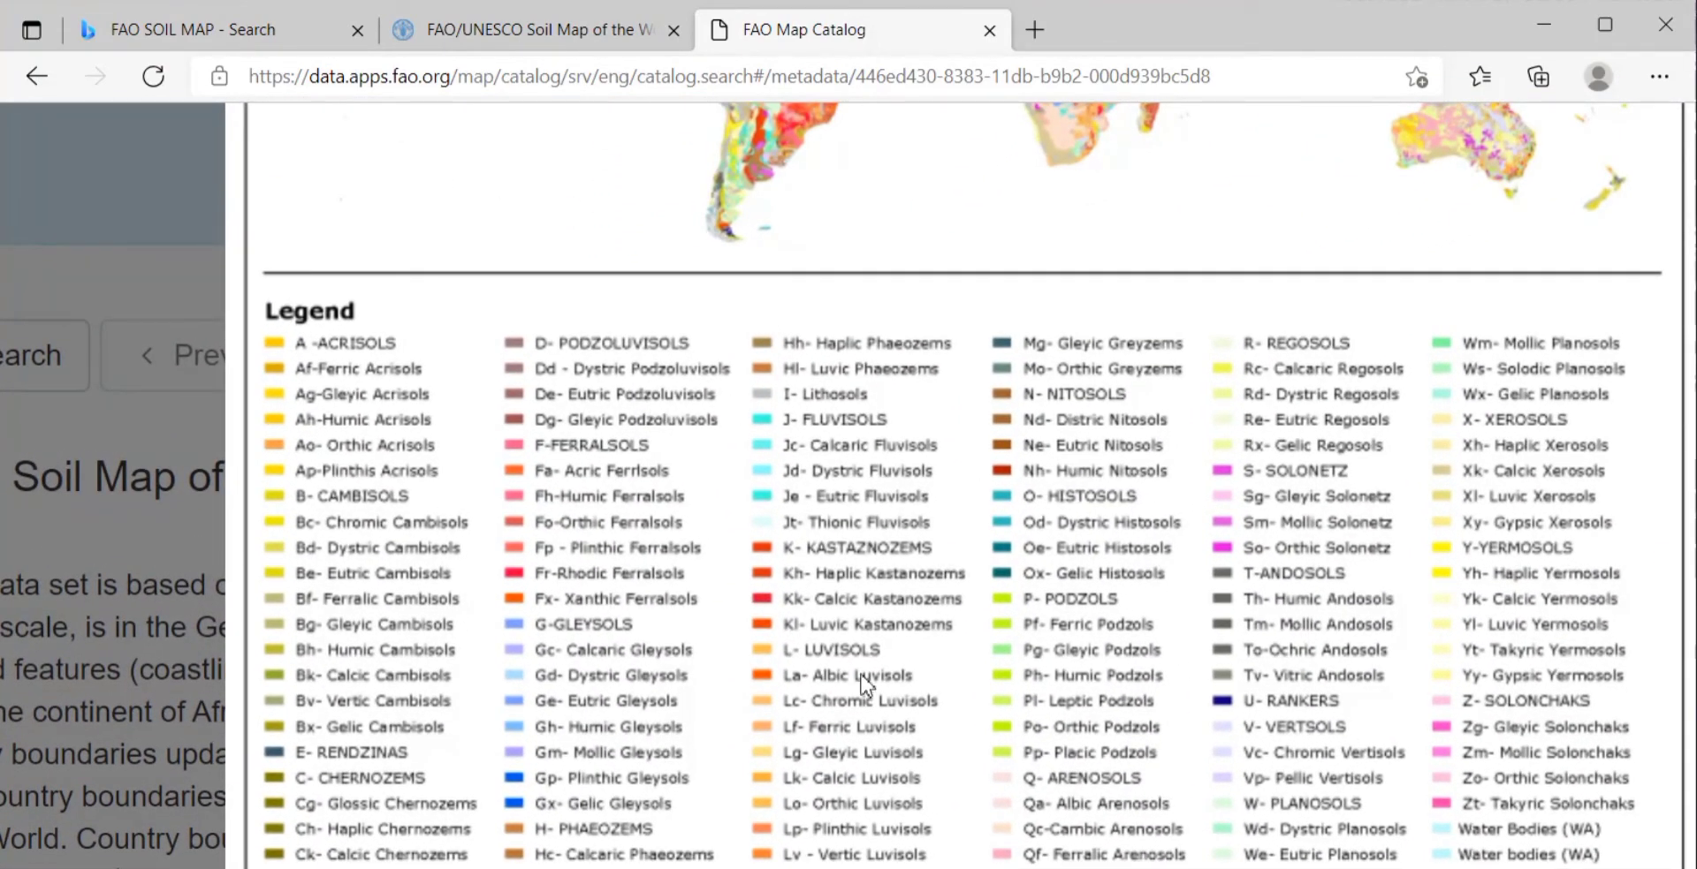
pyautogui.scroll(-2, 1072, 742)
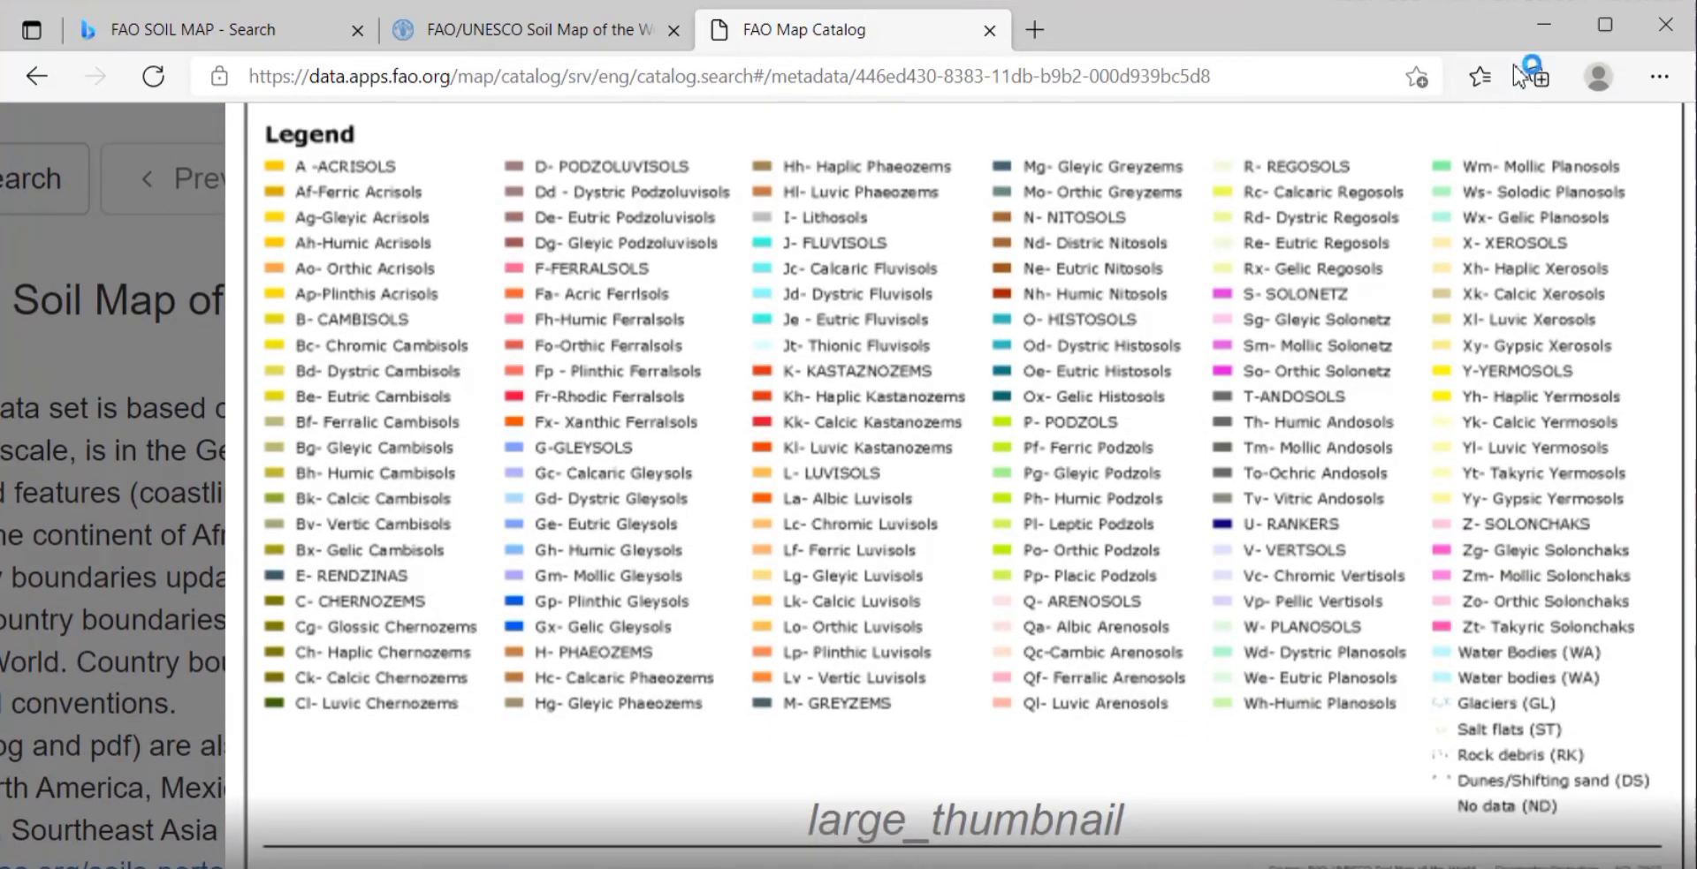
pyautogui.click(1543, 24)
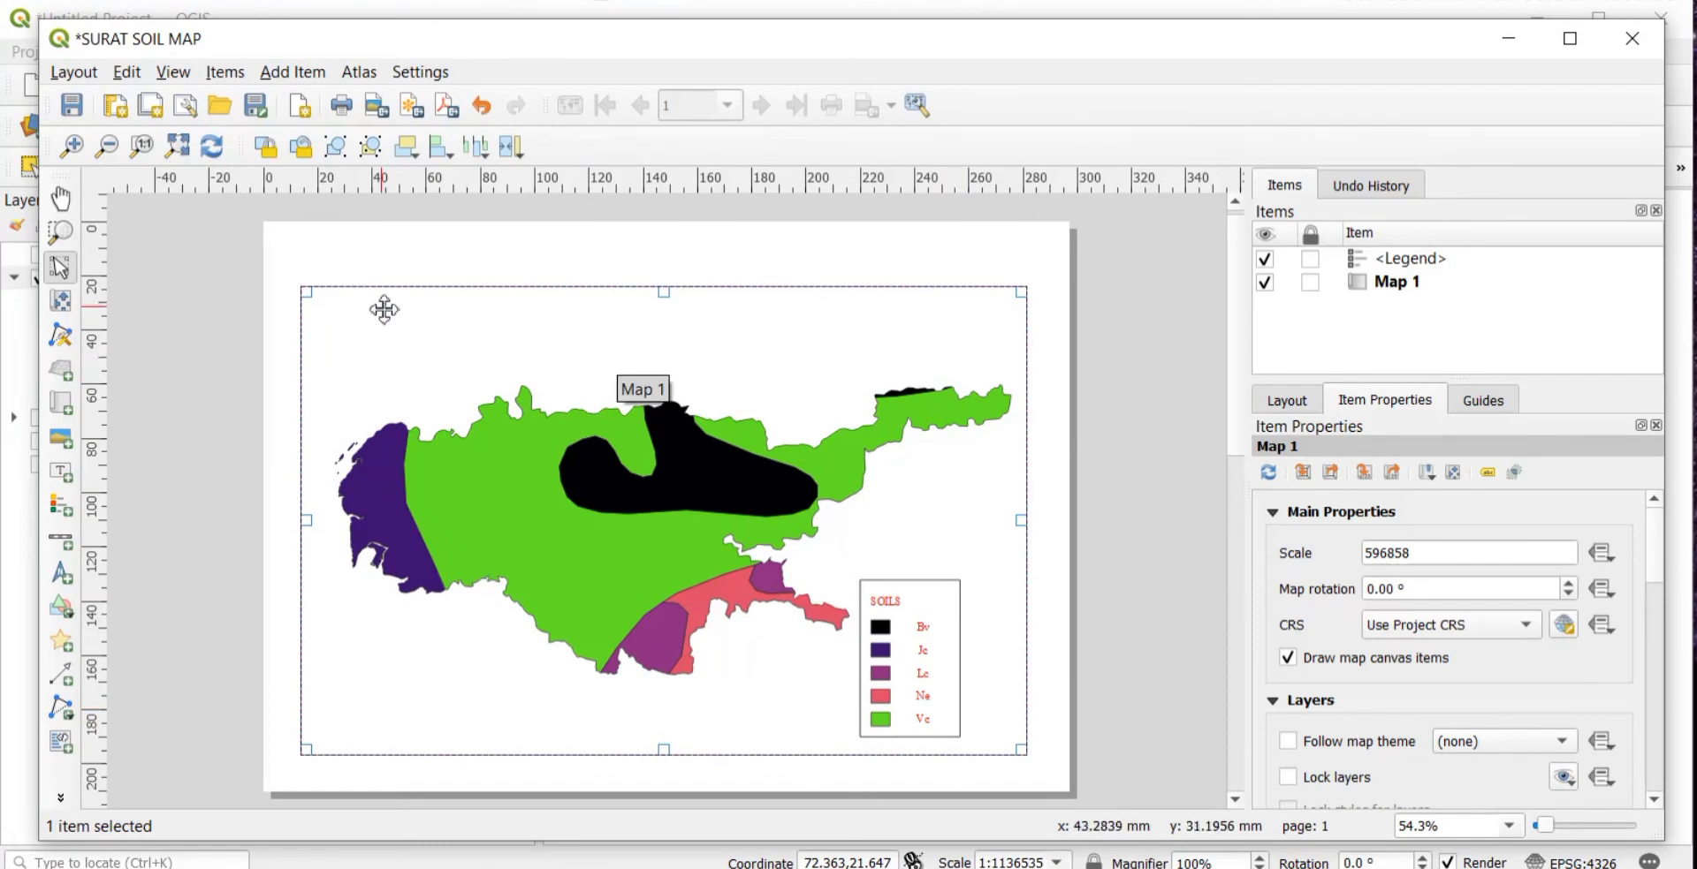
# - Add a grid to the Map 1 item
pyautogui.scroll(-8, 1320, 543)
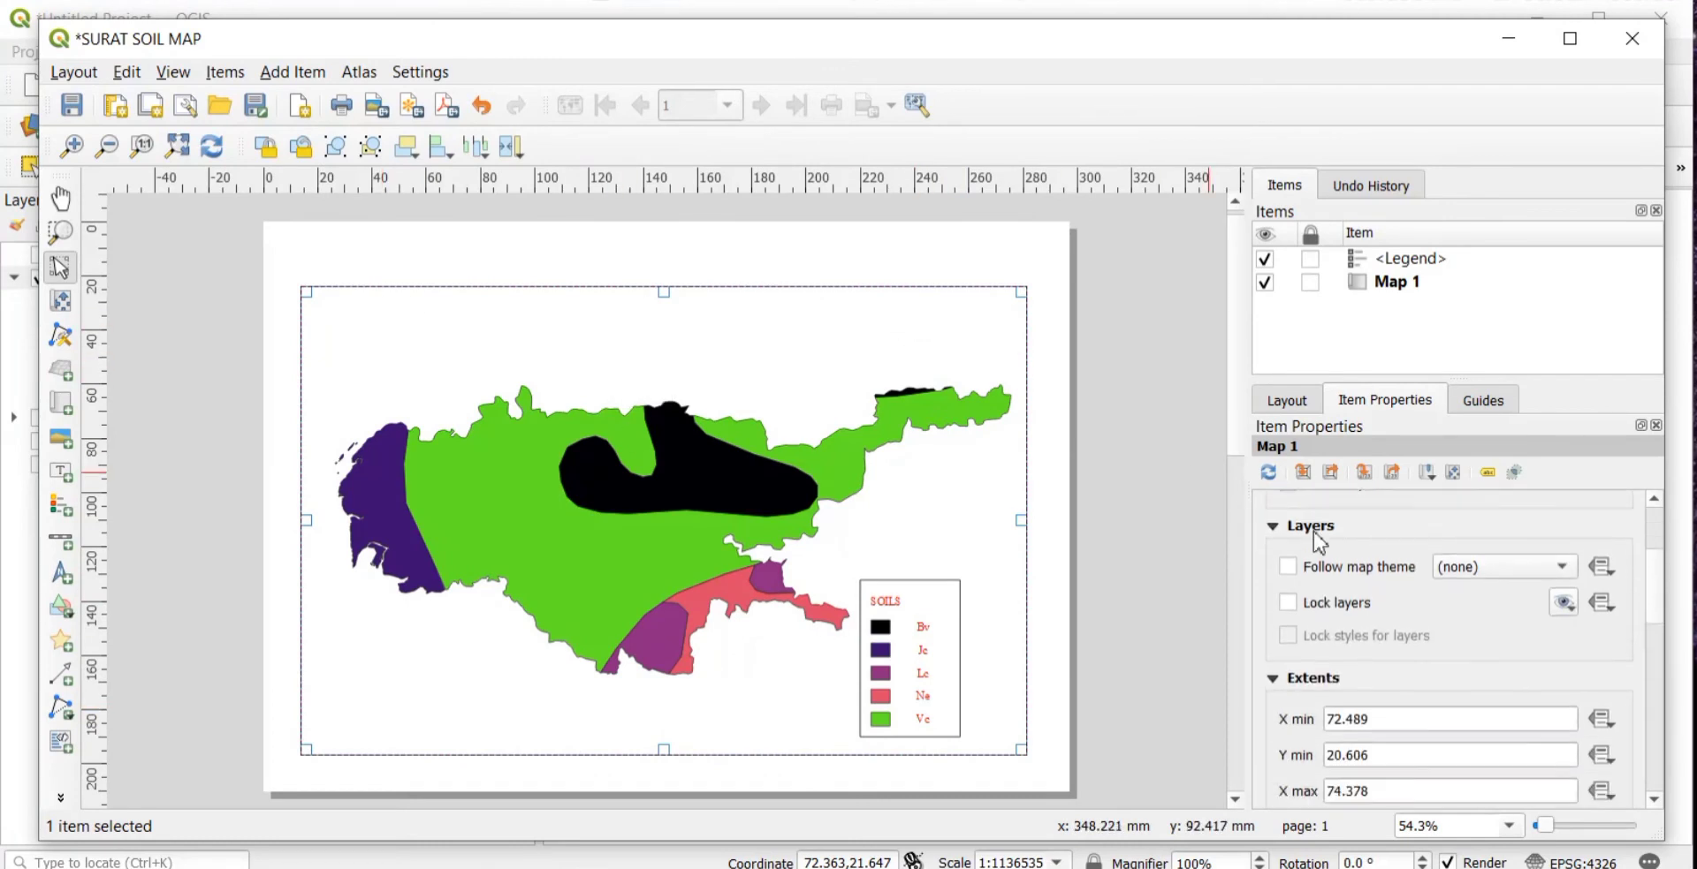
pyautogui.scroll(-3, 1352, 681)
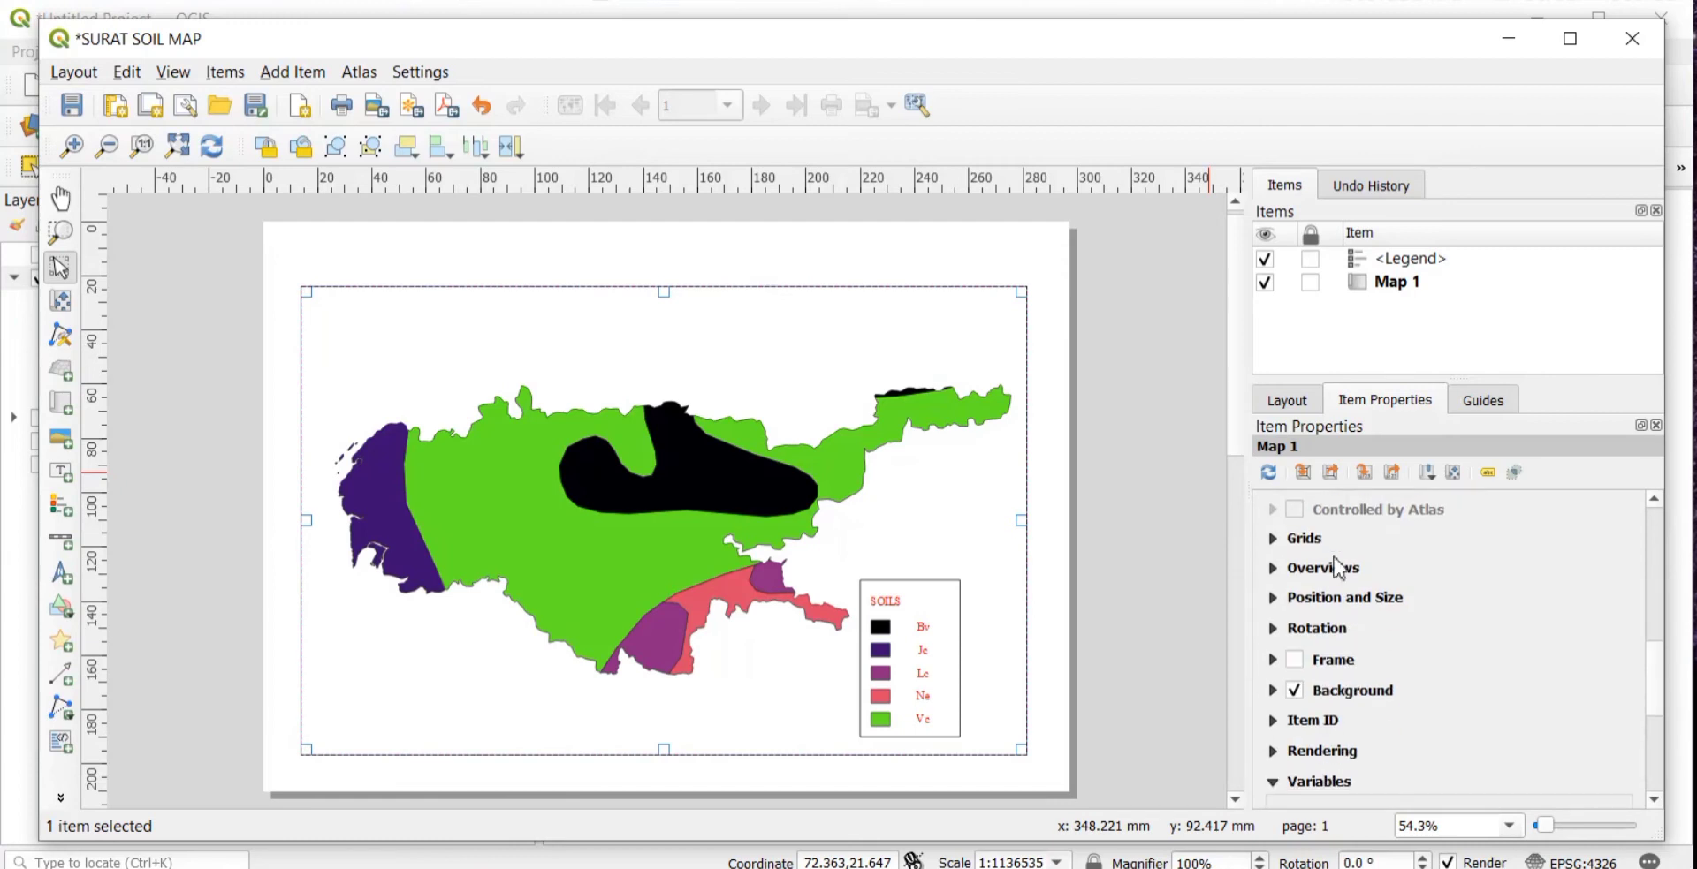
pyautogui.click(1309, 541)
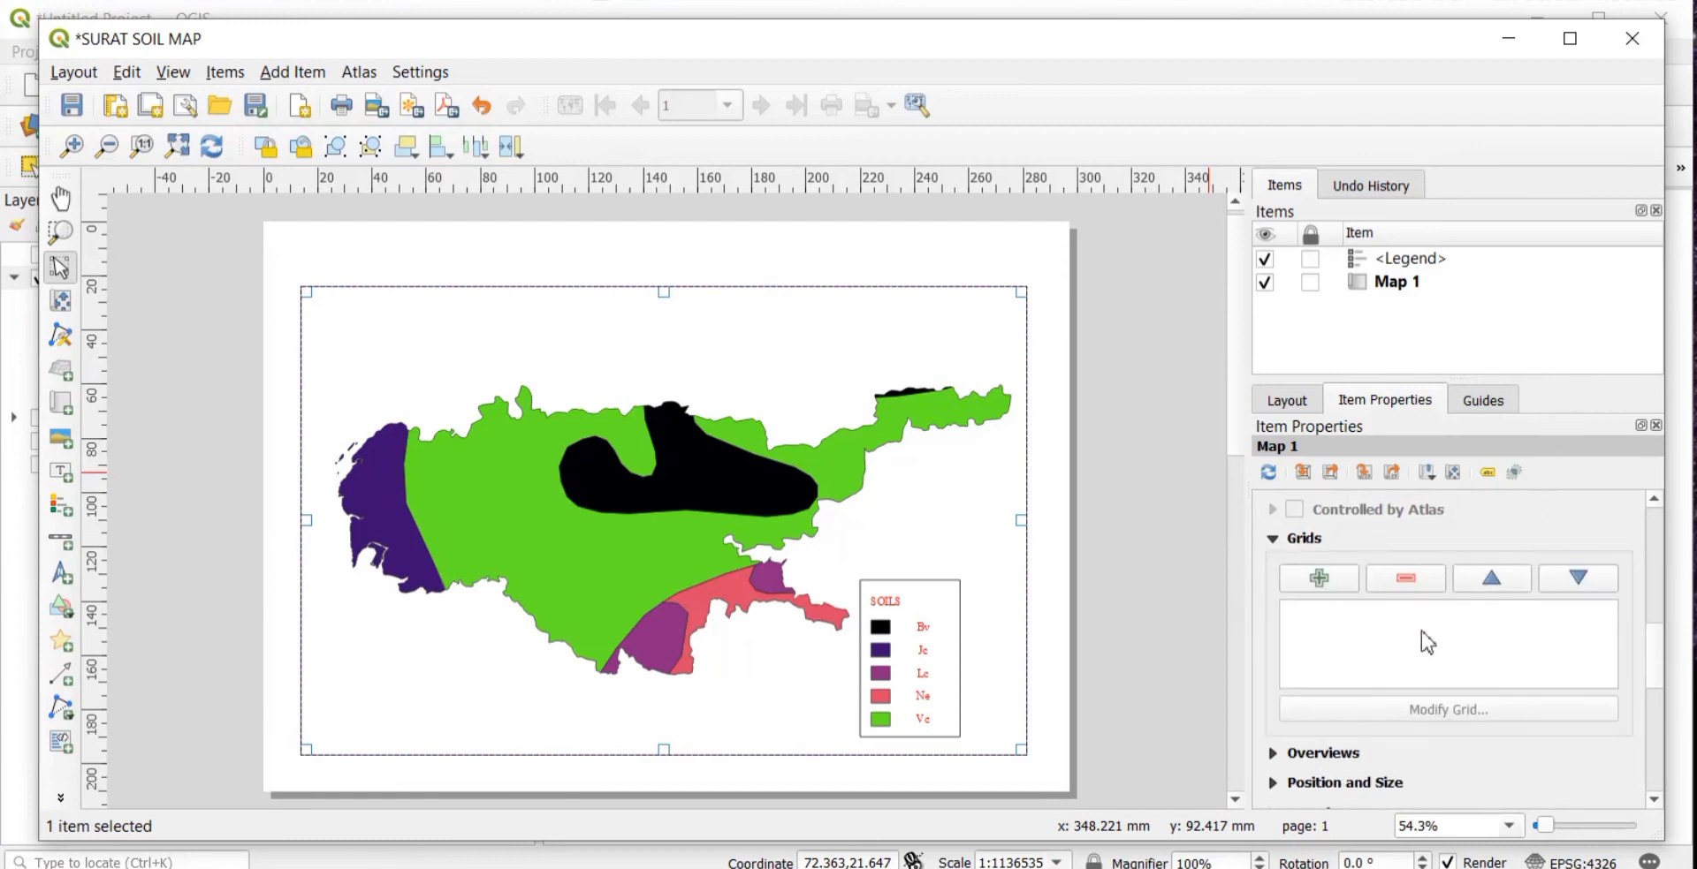
pyautogui.click(1336, 583)
pyautogui.click(1343, 612)
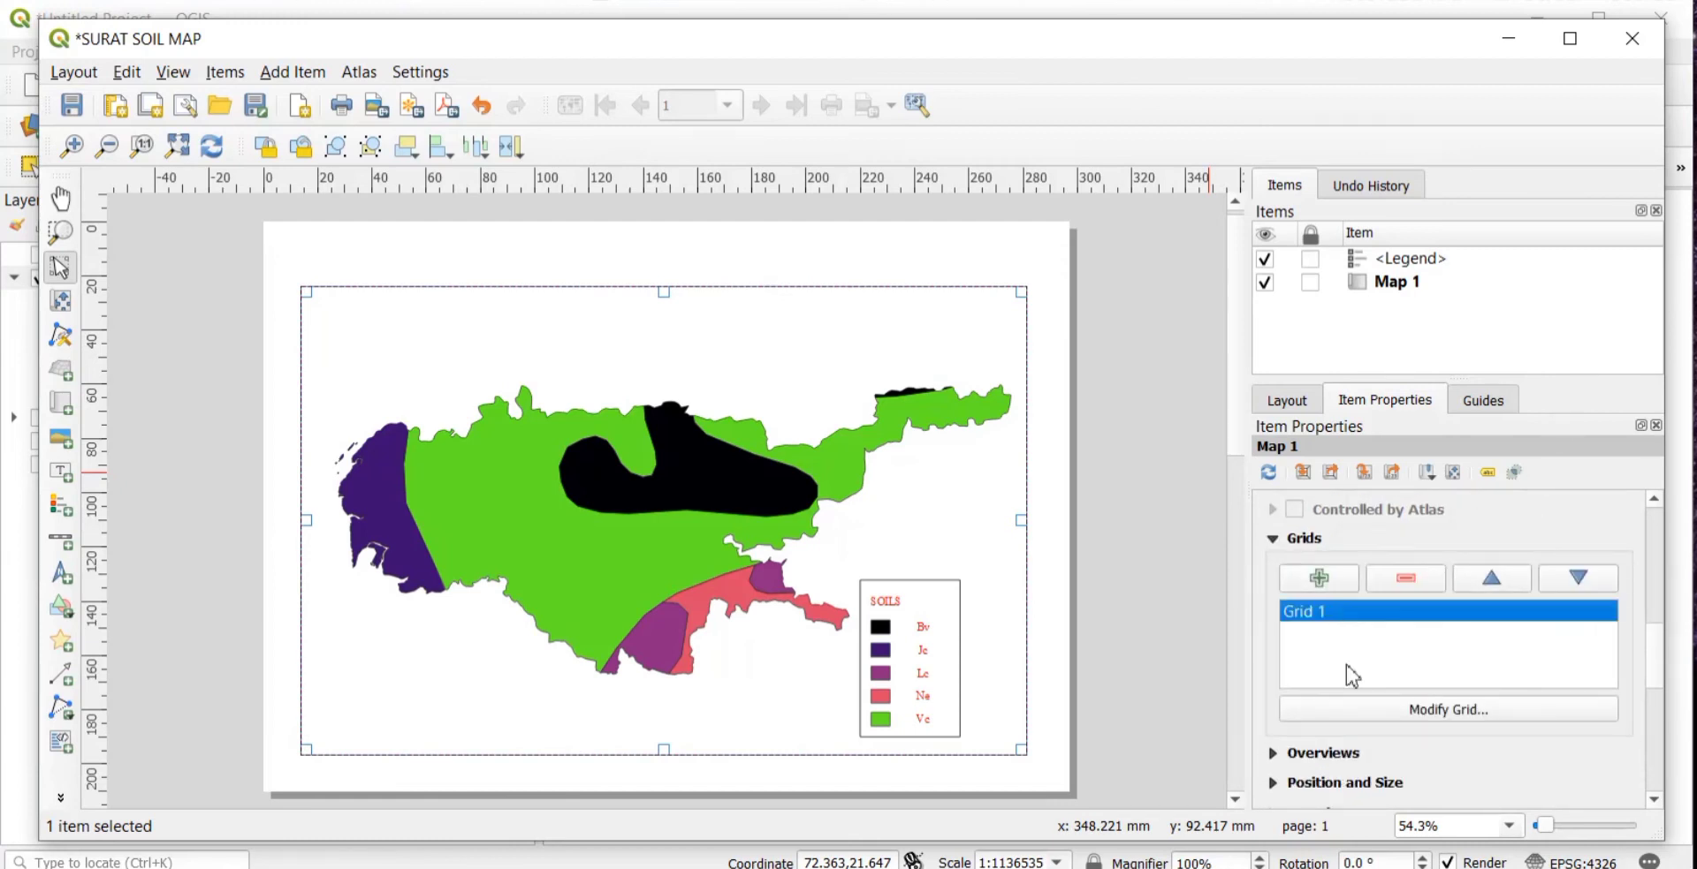
# - Set the map grid's X interval to 1000 map units and turn on Draw Coordinates
pyautogui.click(1449, 712)
pyautogui.scroll(-3, 1333, 625)
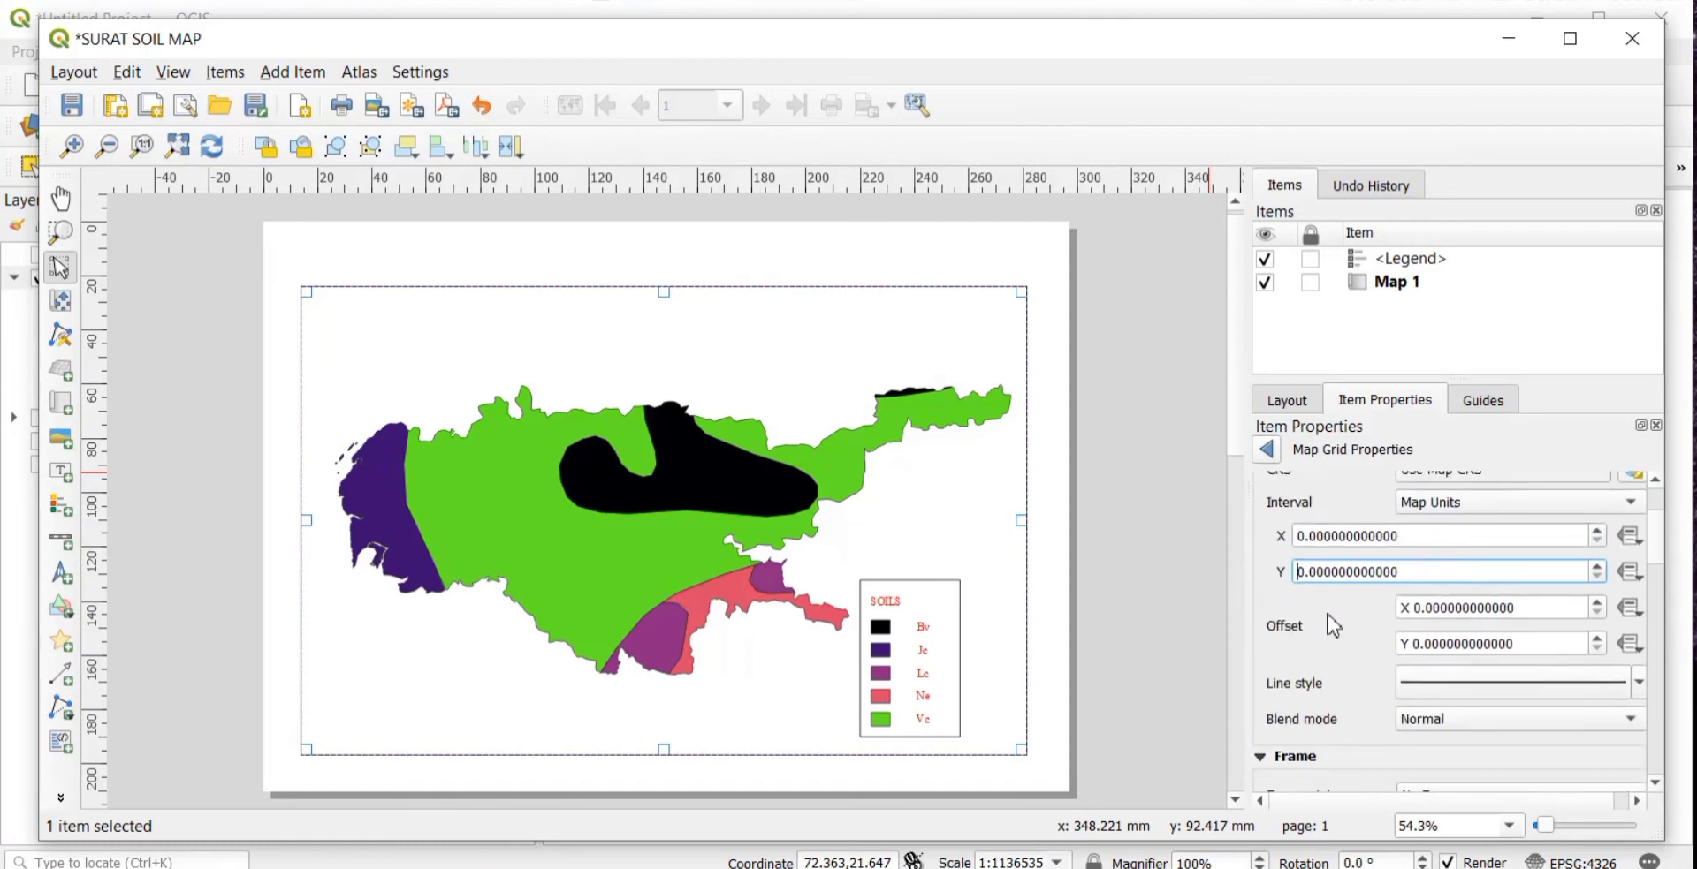
pyautogui.click(1300, 534)
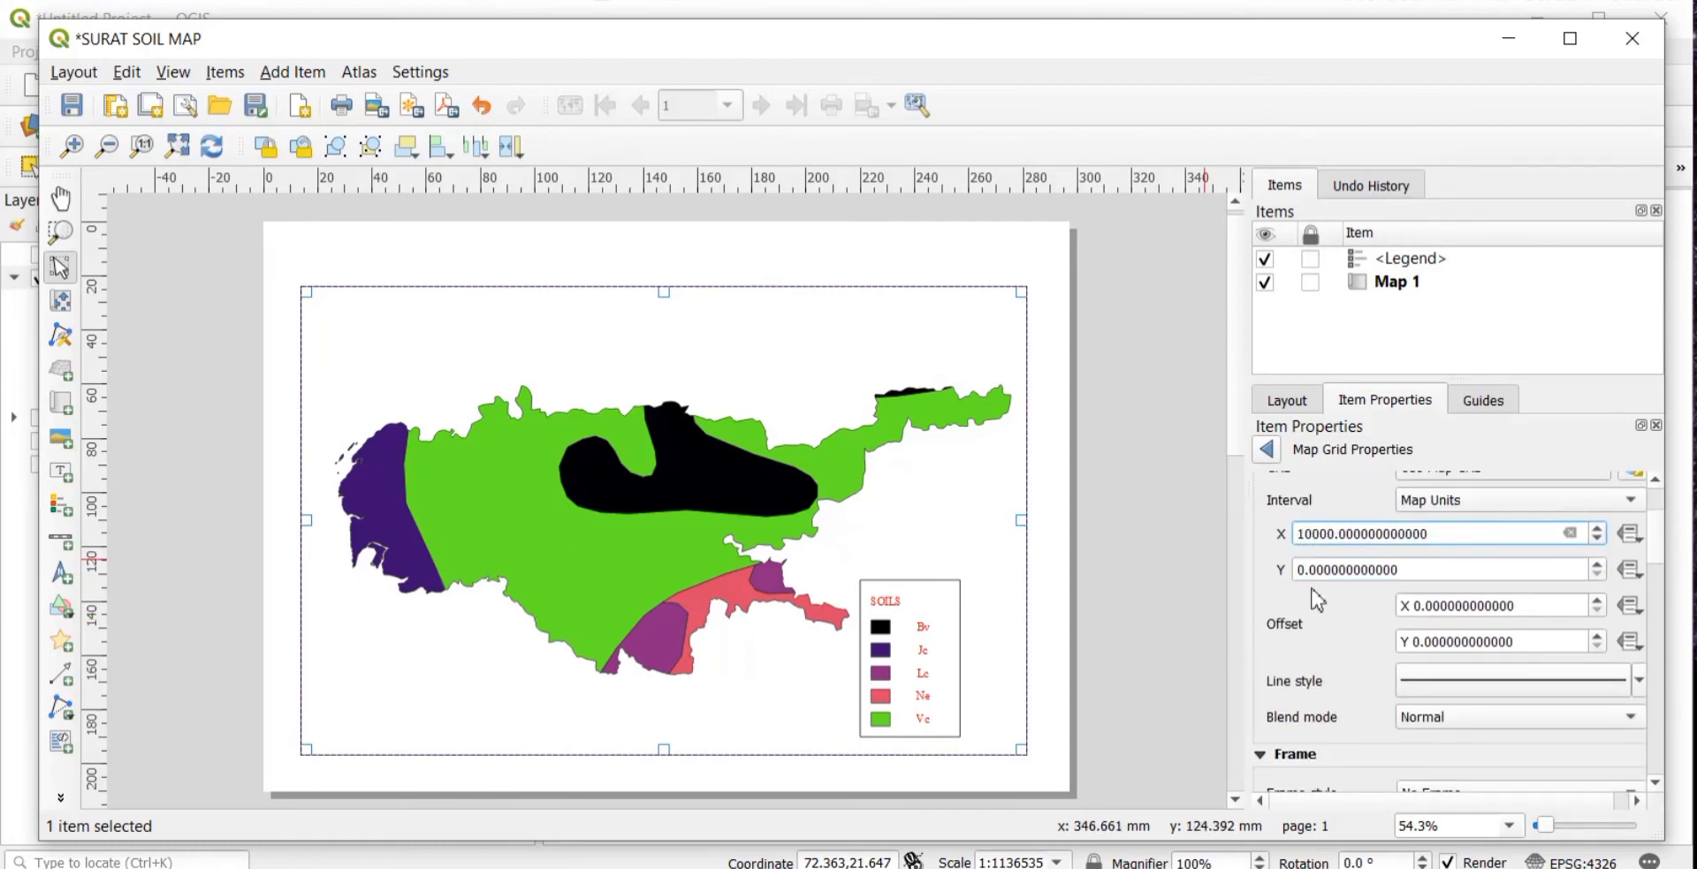
pyautogui.click(1300, 572)
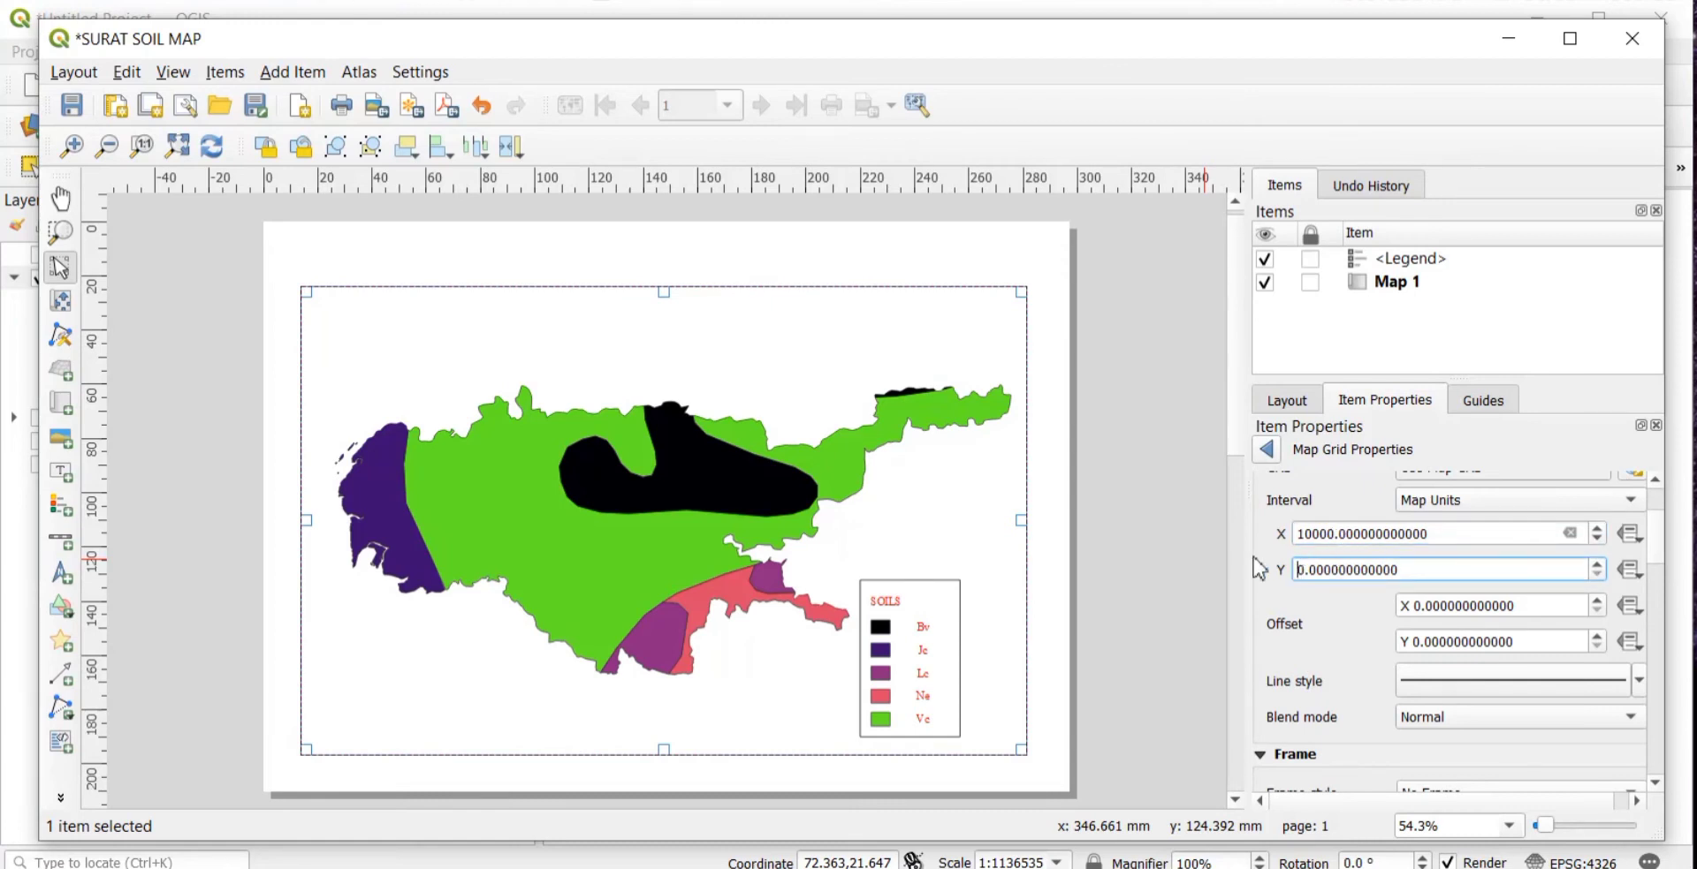
pyautogui.scroll(-6, 1360, 641)
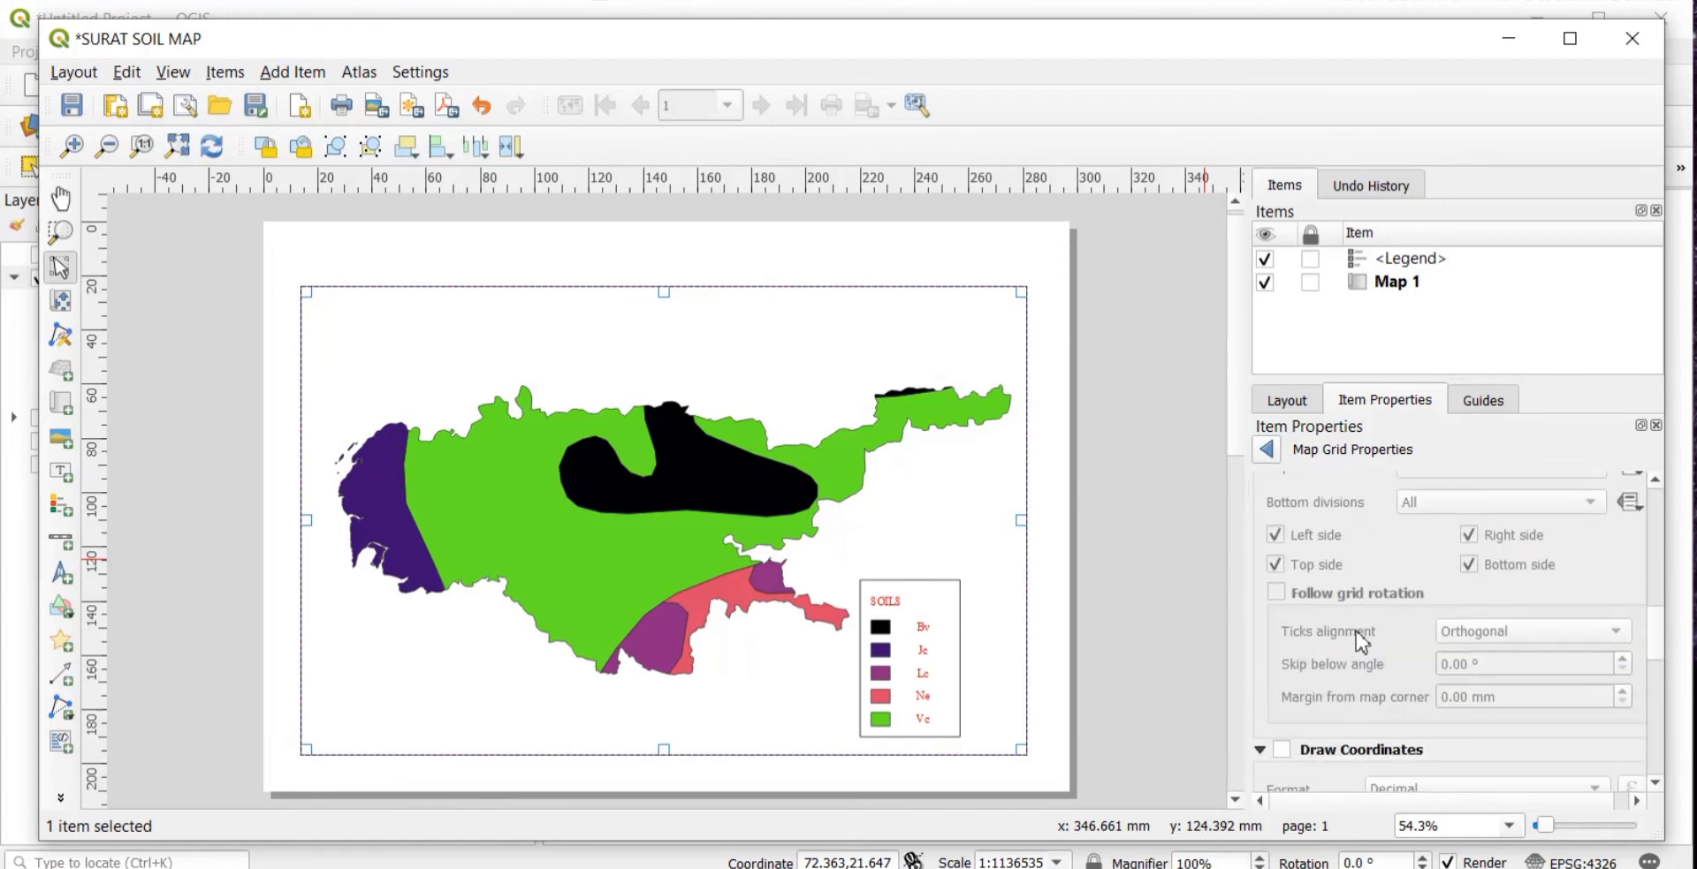
pyautogui.scroll(-2, 1360, 641)
pyautogui.click(1282, 608)
pyautogui.scroll(10, 1359, 554)
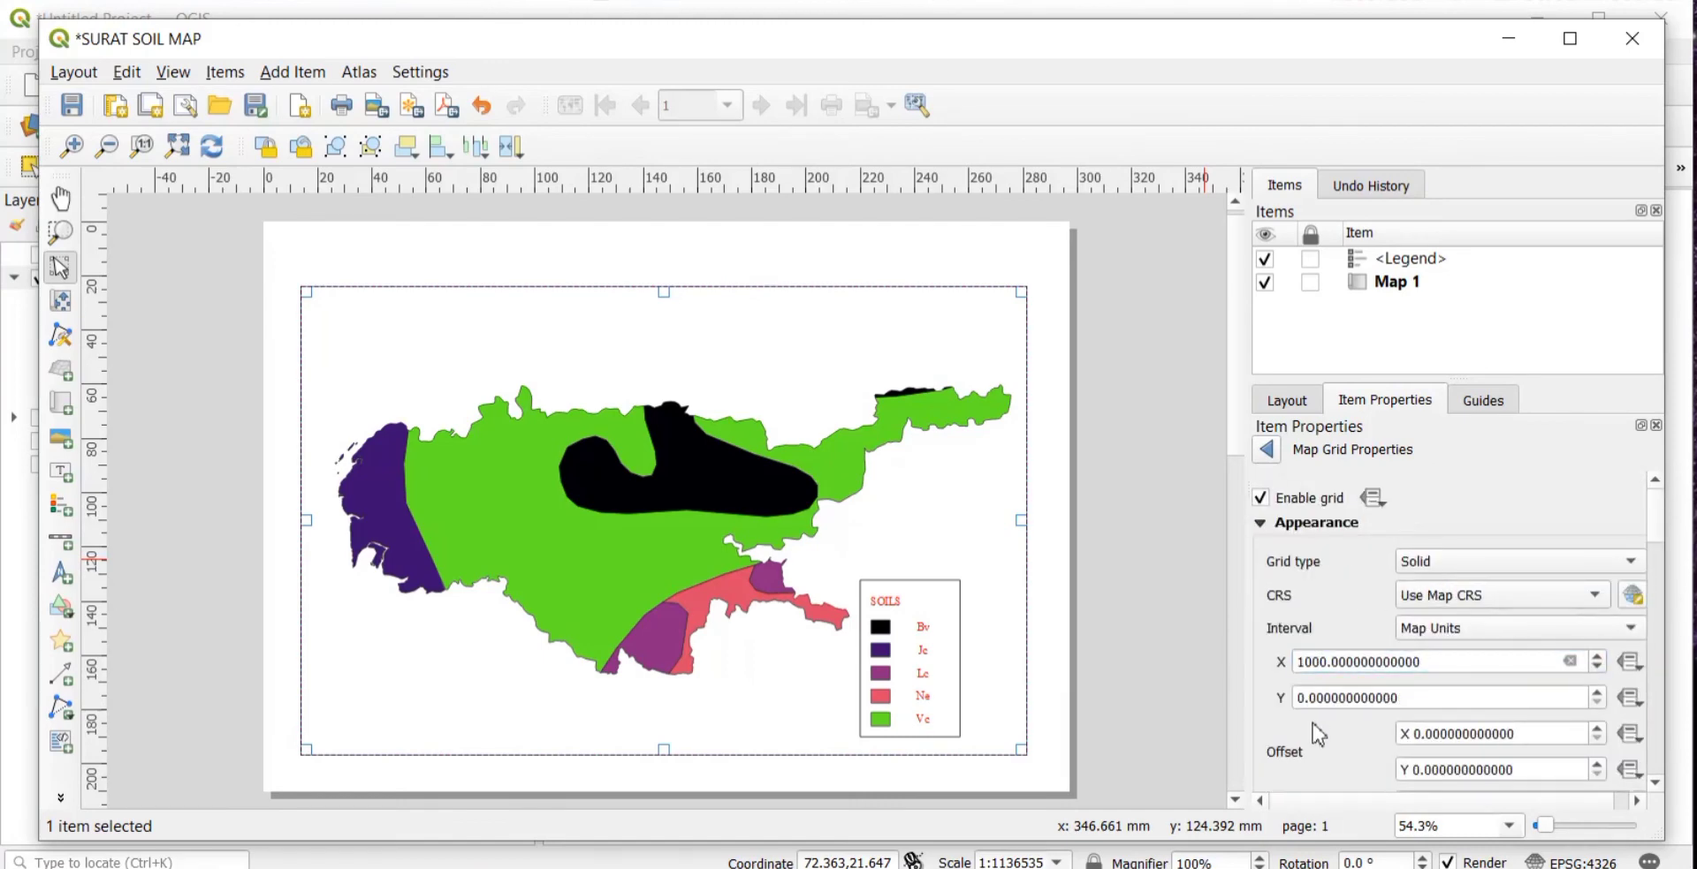
# - Add a scale bar for Map 1 in the empty area below the soil map, beside the legend
pyautogui.click(62, 541)
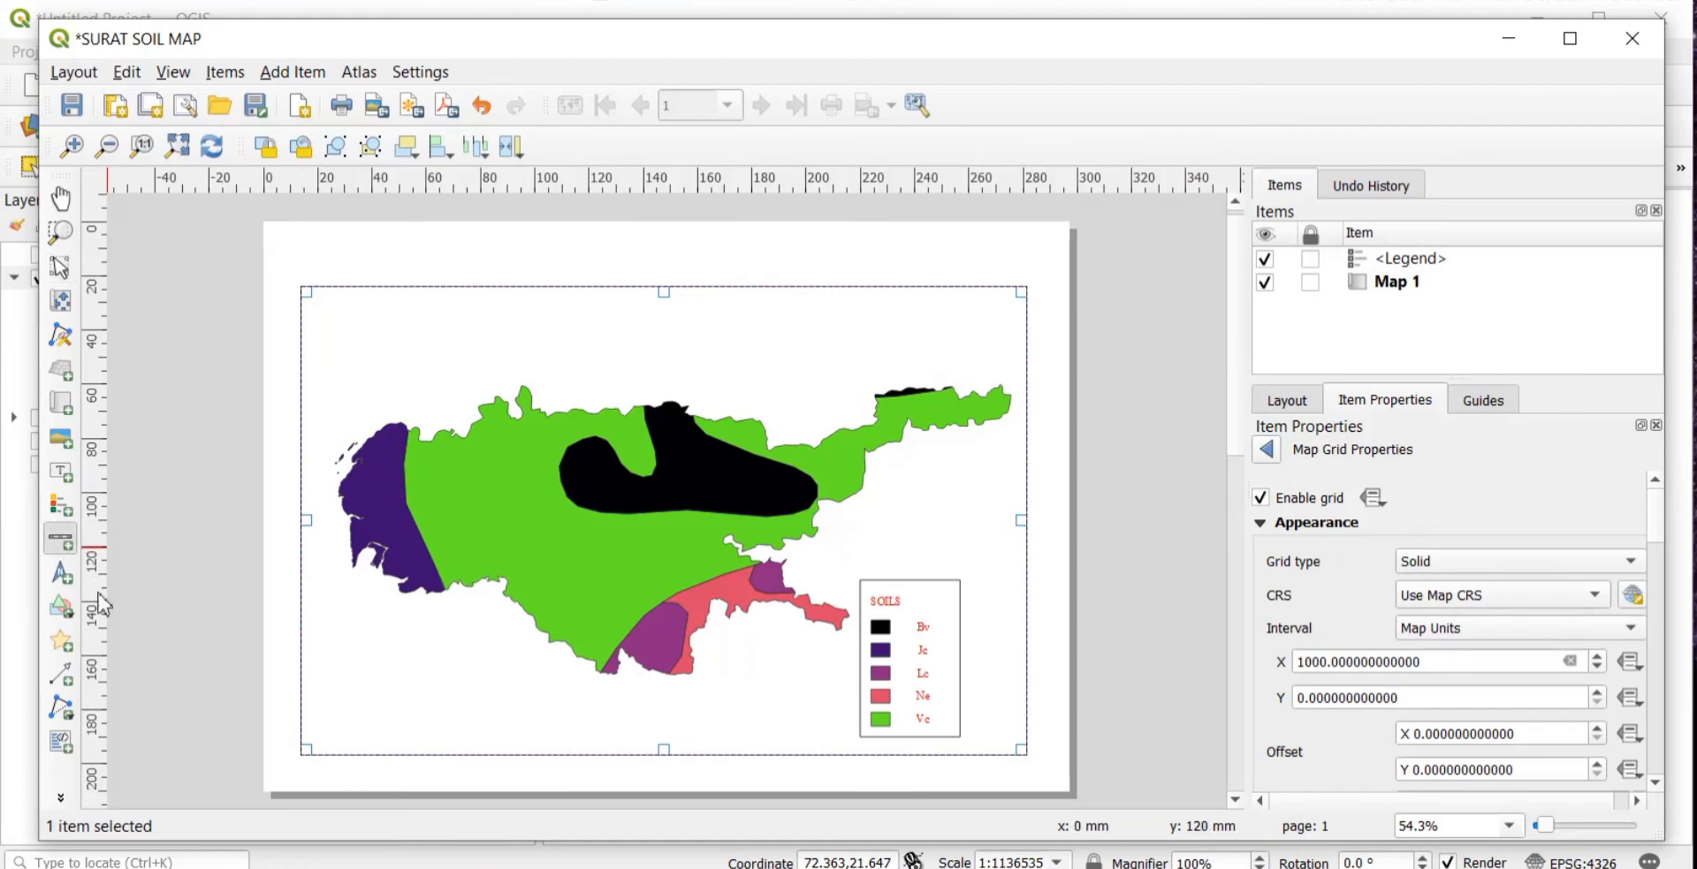
pyautogui.moveTo(324, 679); pyautogui.dragTo(669, 731)
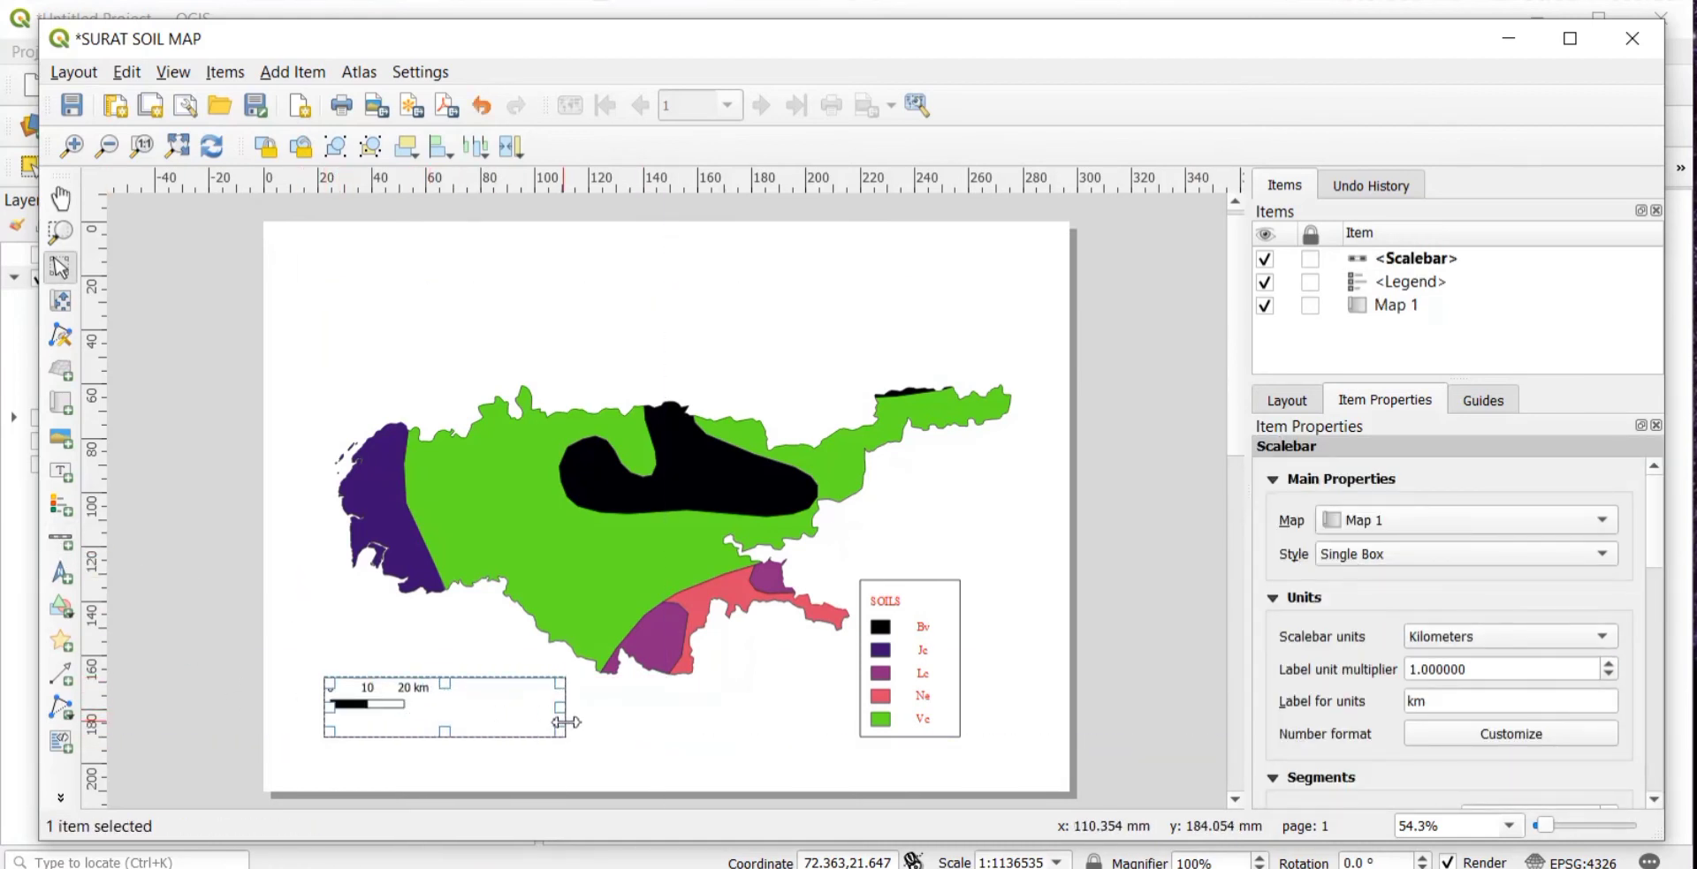
pyautogui.moveTo(463, 705); pyautogui.dragTo(512, 723)
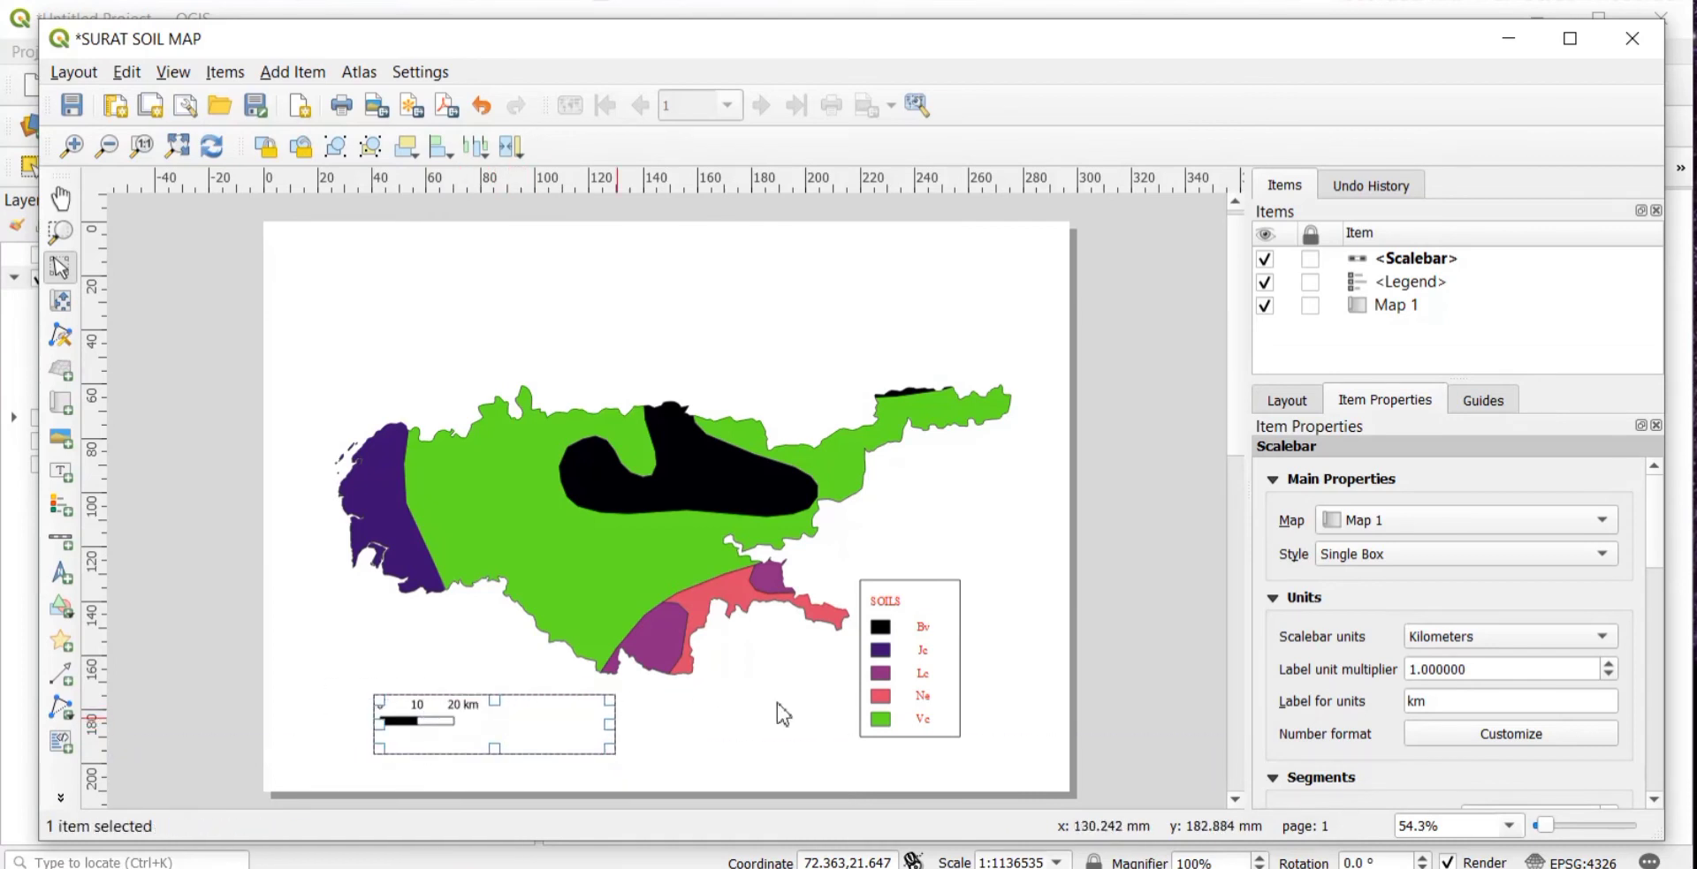
# - Set the scale bar to 5 right segments, keeping the fixed width of 10 units
pyautogui.scroll(-3, 1405, 599)
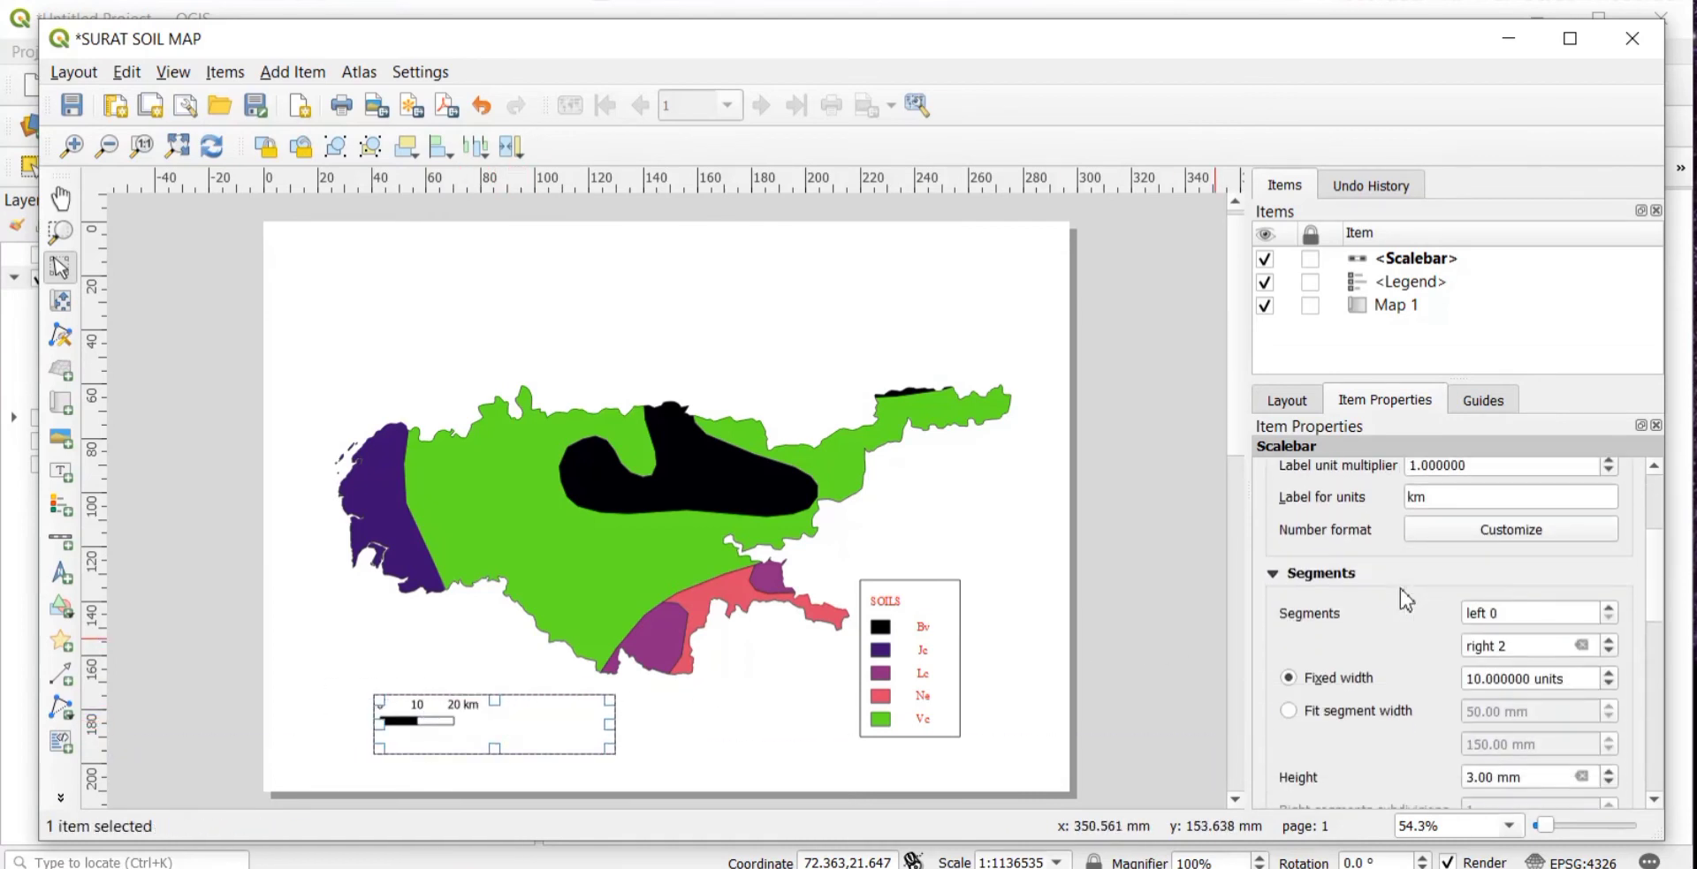
pyautogui.click(1608, 640)
pyautogui.click(1609, 640)
pyautogui.click(1608, 640)
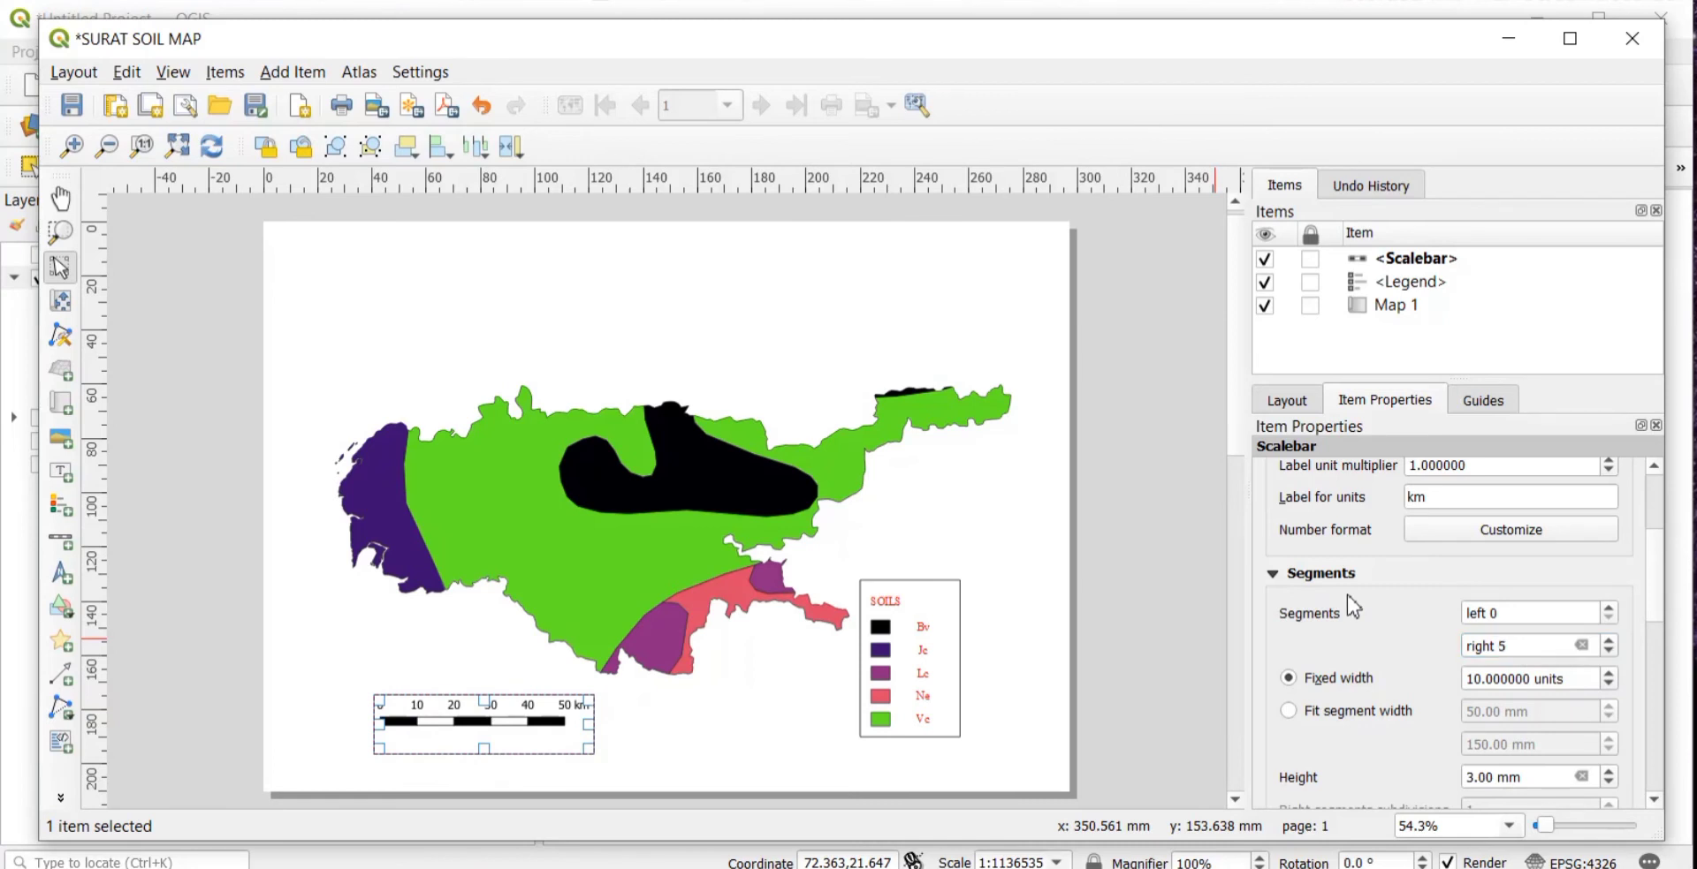
pyautogui.scroll(3, 1353, 607)
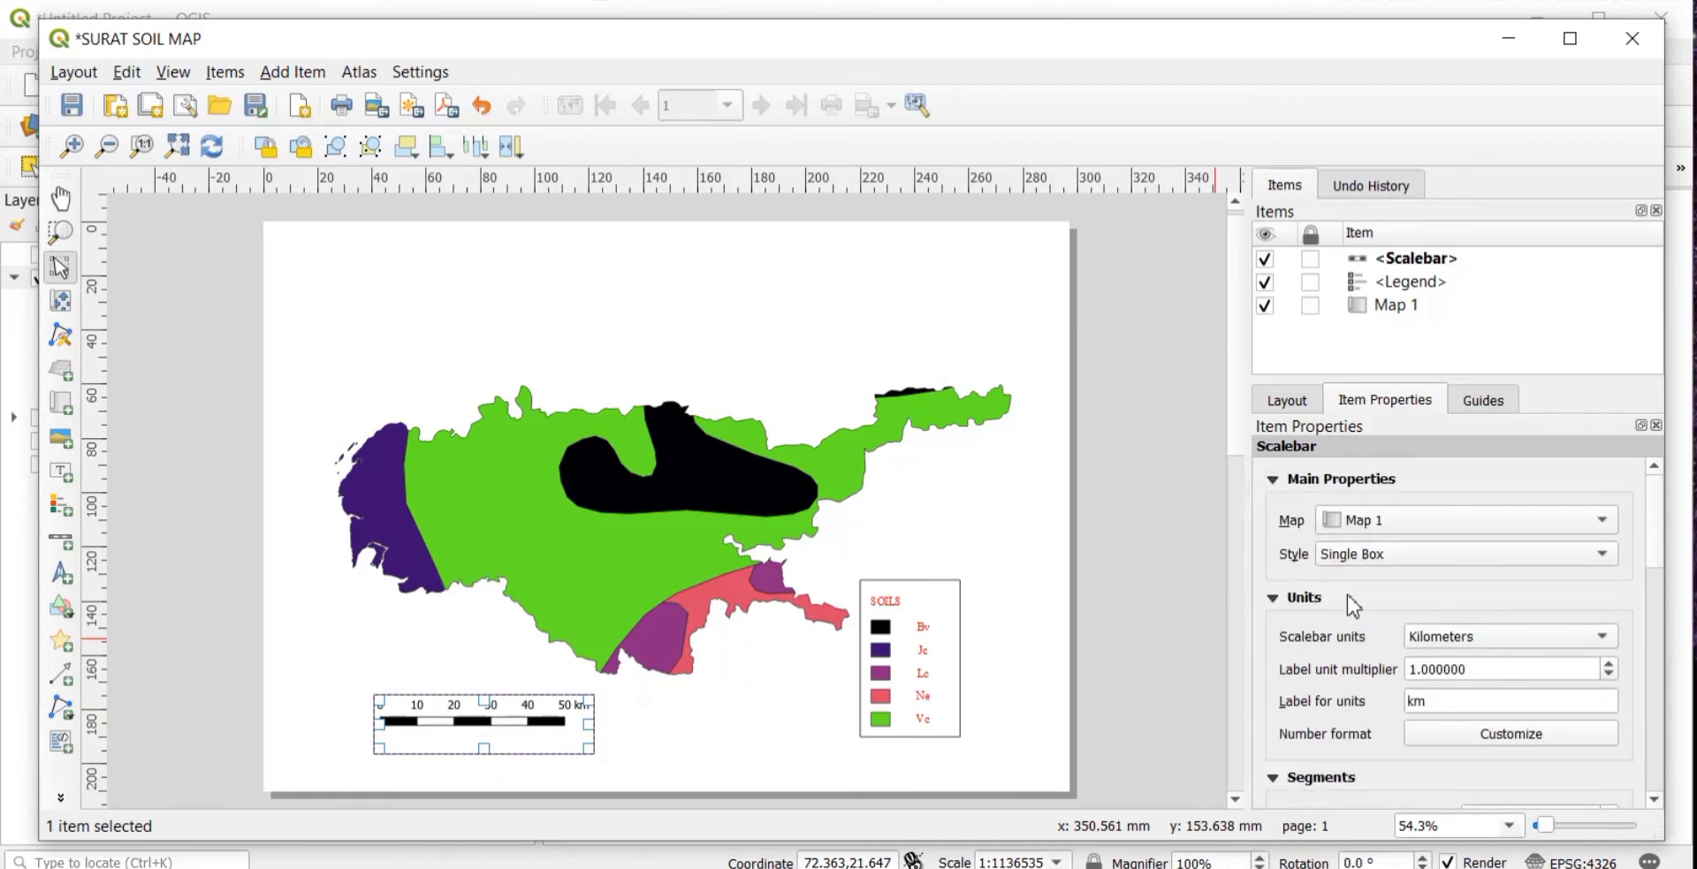
pyautogui.scroll(-2, 1353, 606)
pyautogui.scroll(2, 1353, 606)
# - Set the coordinate reference system of Map 1 to EPSG:4326 - WGS 84
pyautogui.click(873, 523)
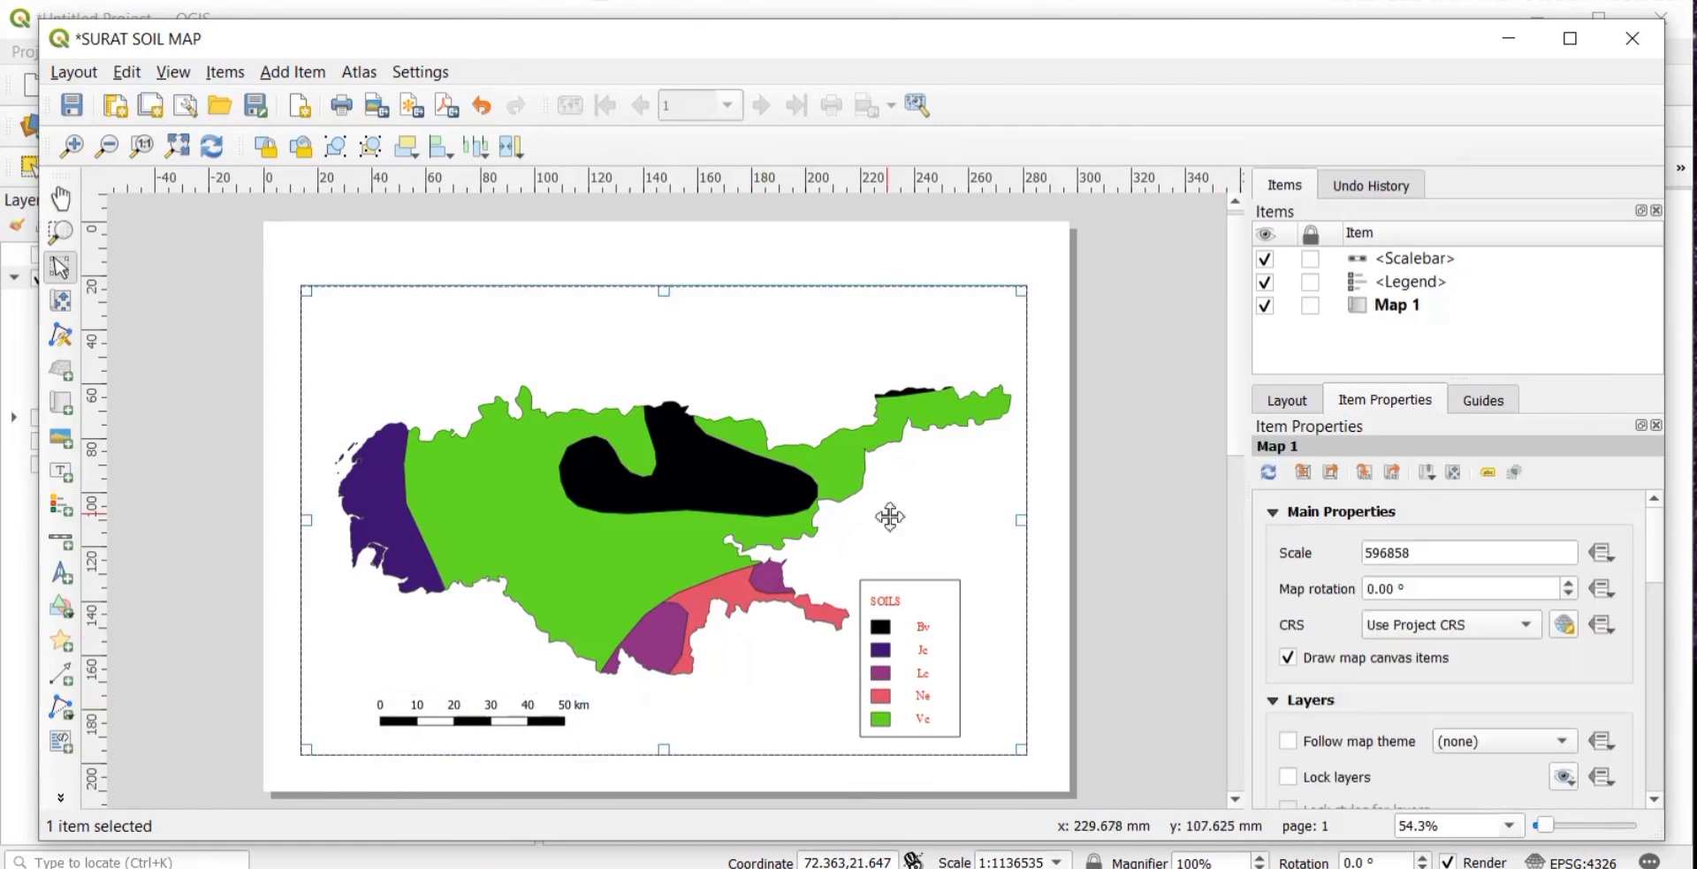
pyautogui.scroll(-1, 1414, 644)
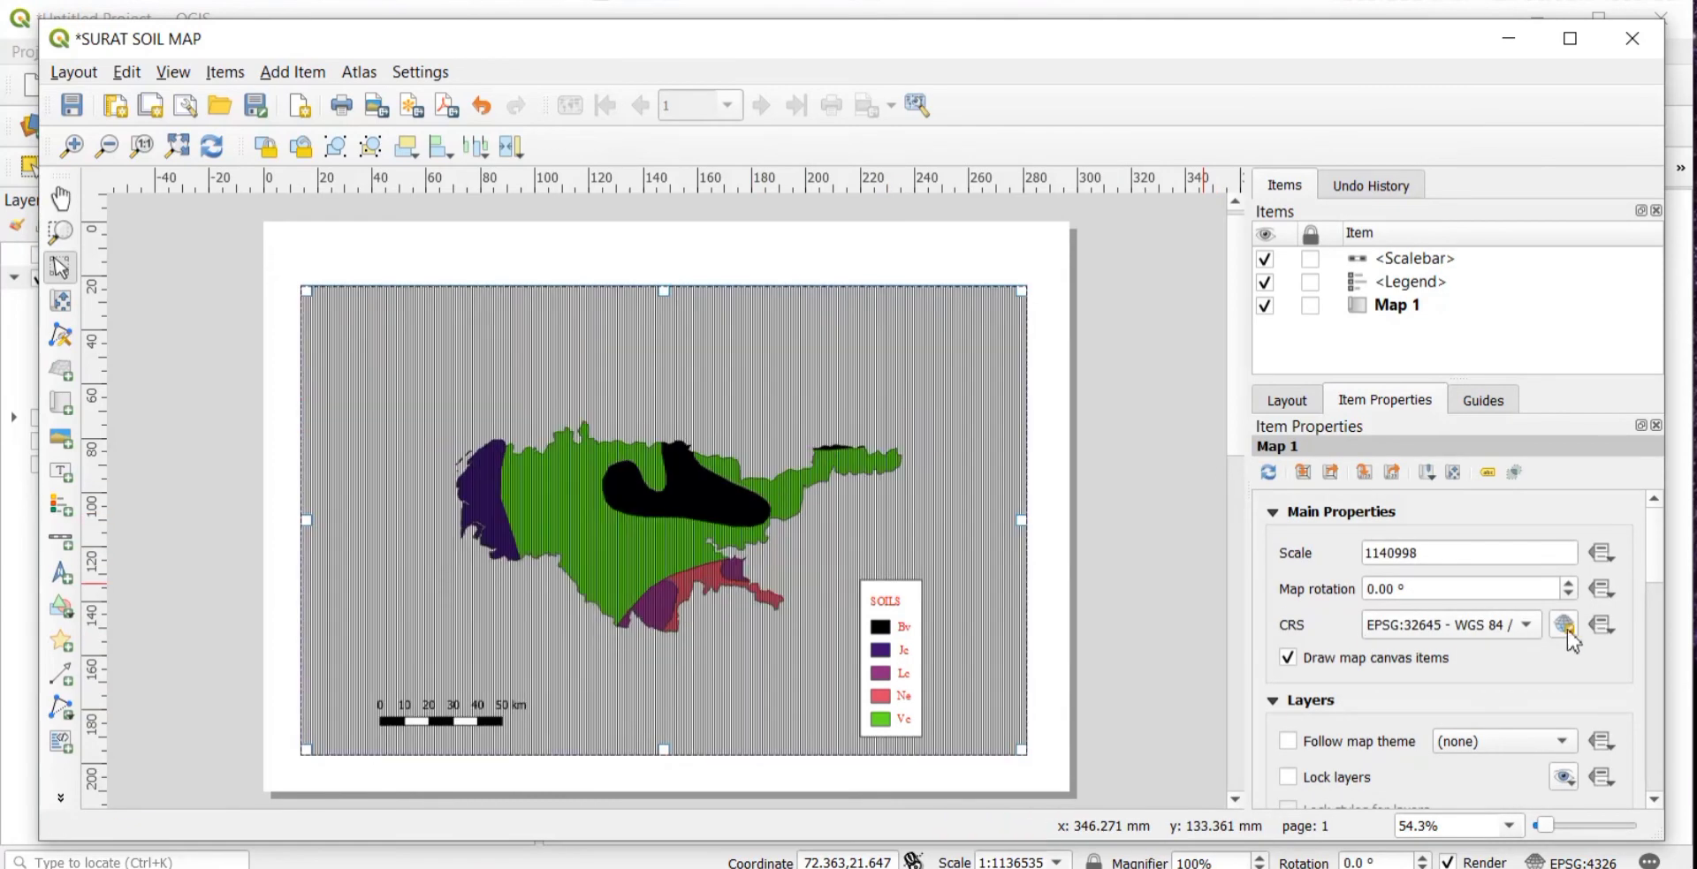
pyautogui.click(1562, 625)
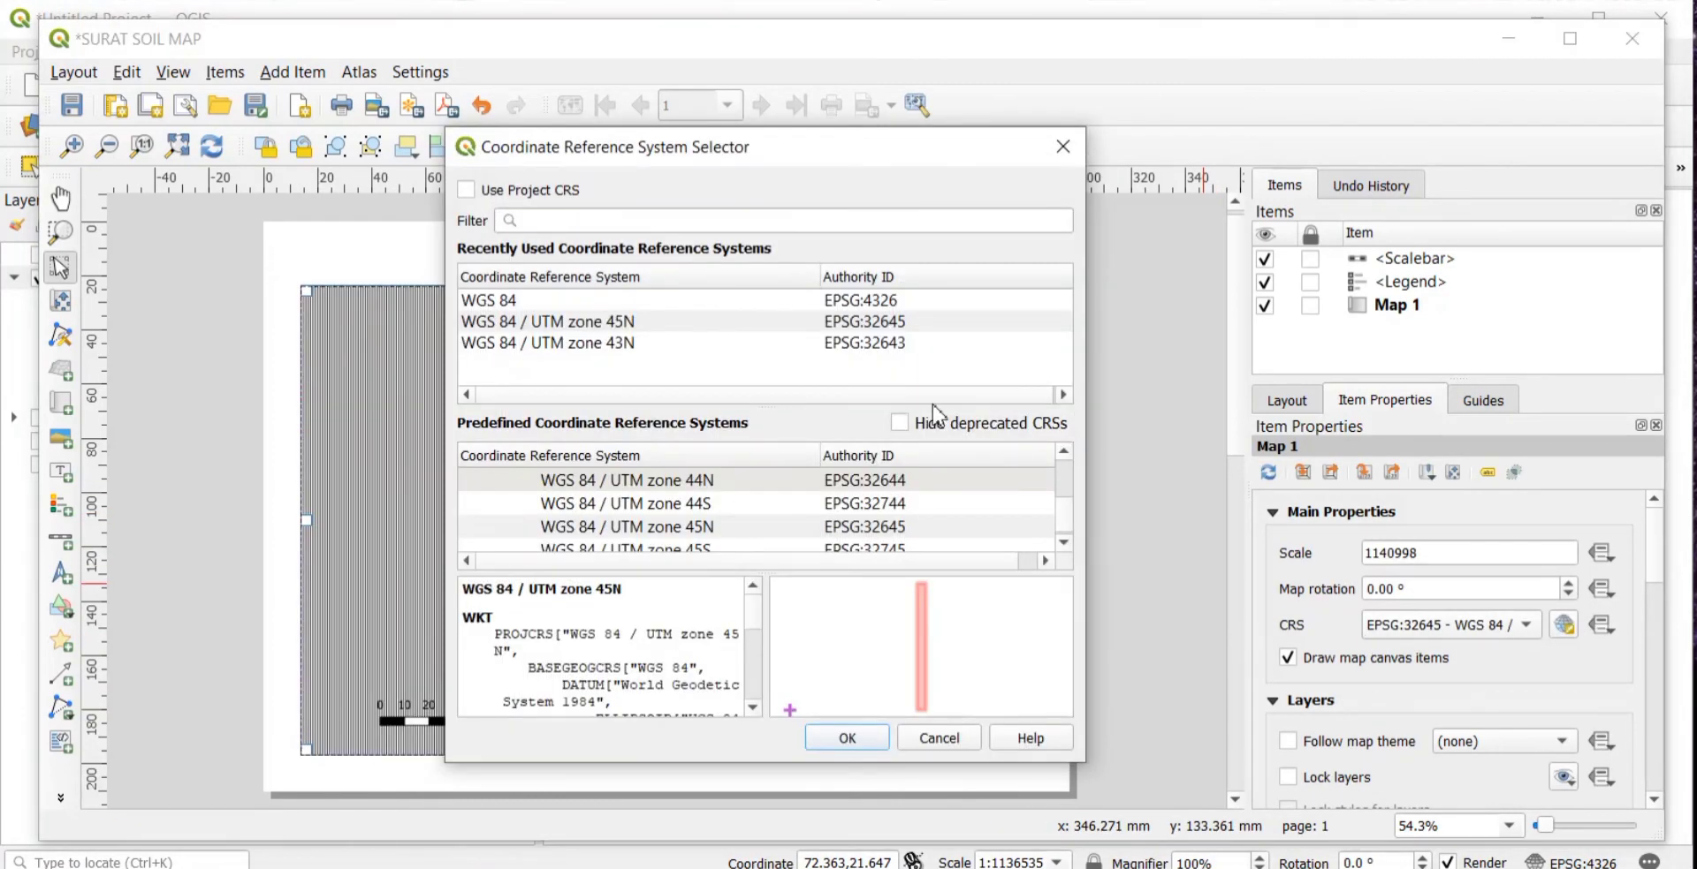
pyautogui.click(873, 300)
pyautogui.click(844, 737)
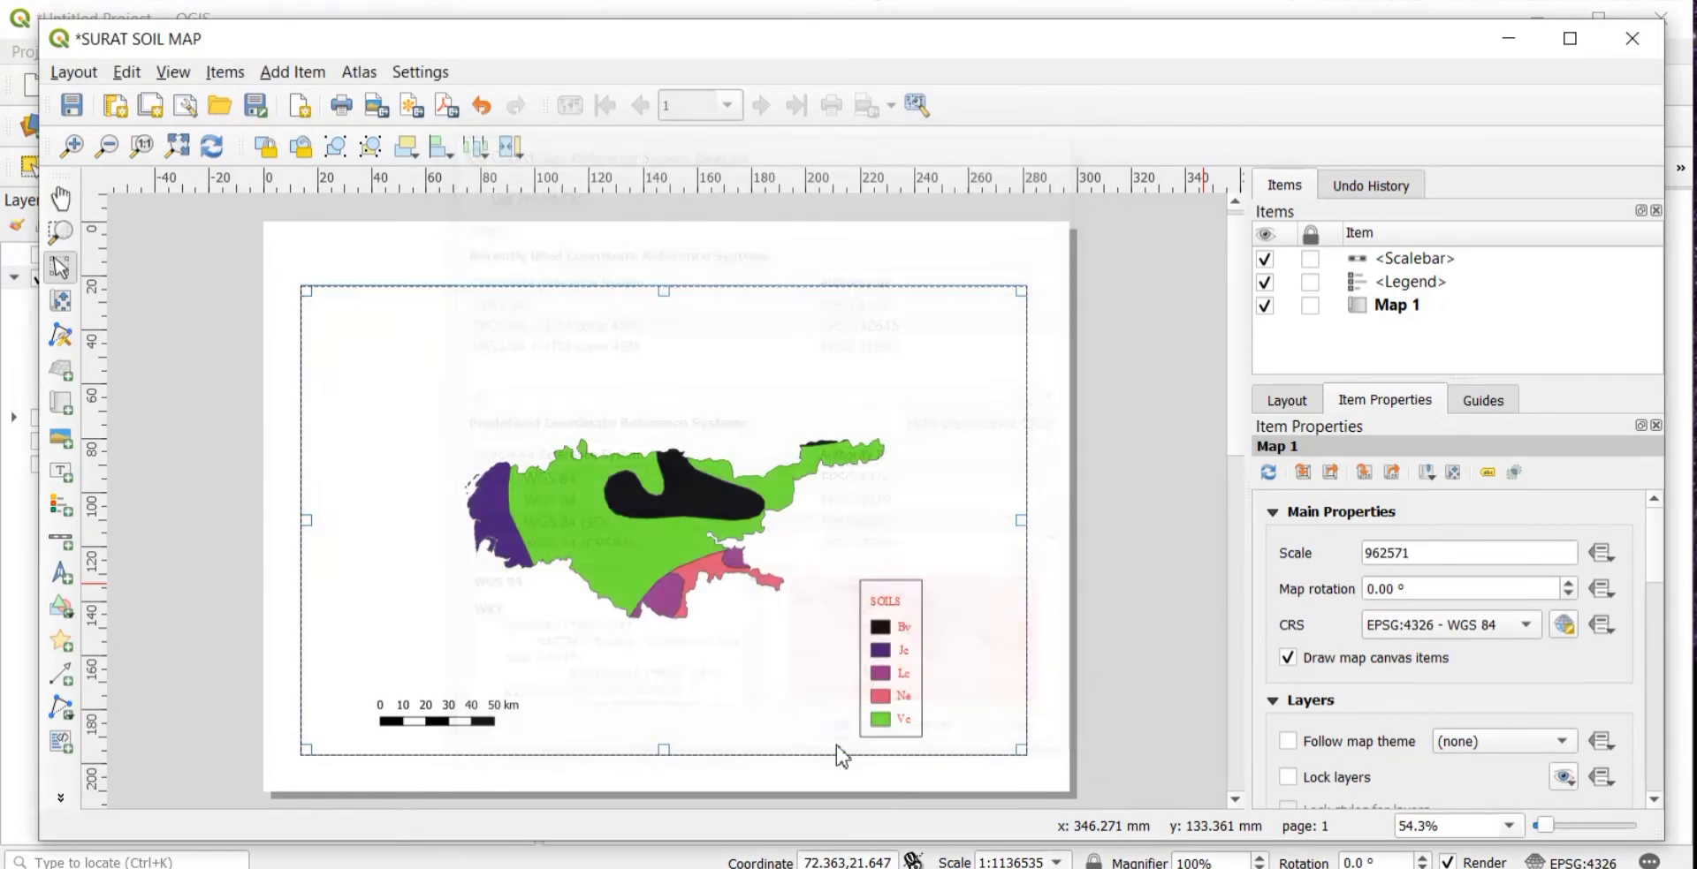
# - Open Map 1's grid for modification and set its X interval to 10000 map units
pyautogui.scroll(-6, 1305, 633)
pyautogui.click(1304, 606)
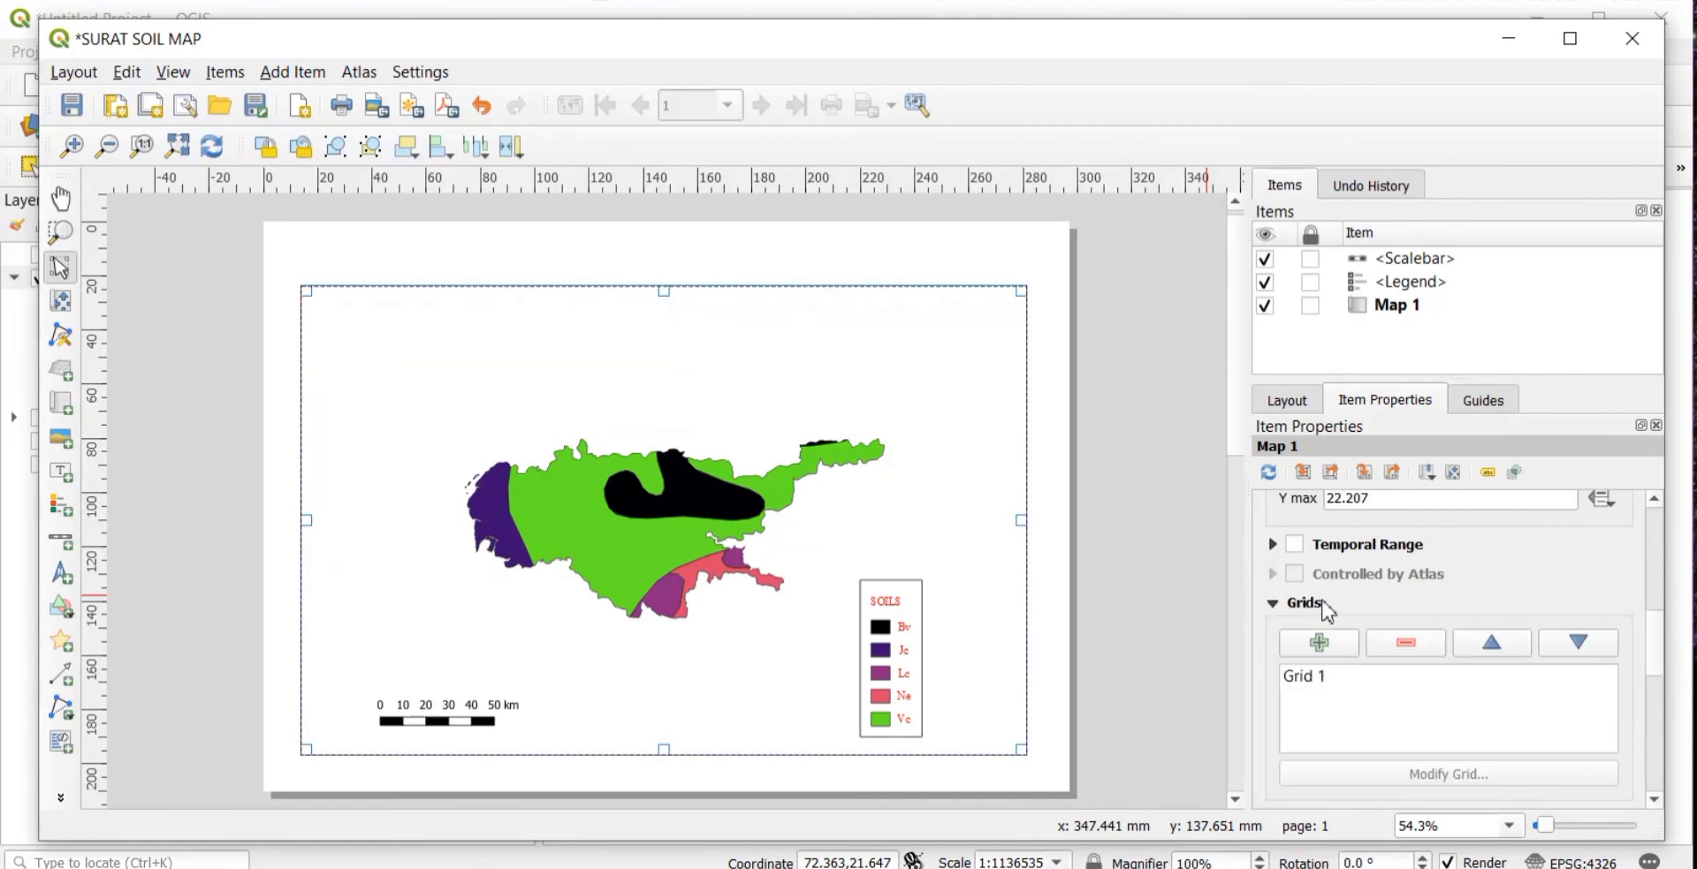
pyautogui.click(1348, 689)
pyautogui.scroll(-3, 1347, 689)
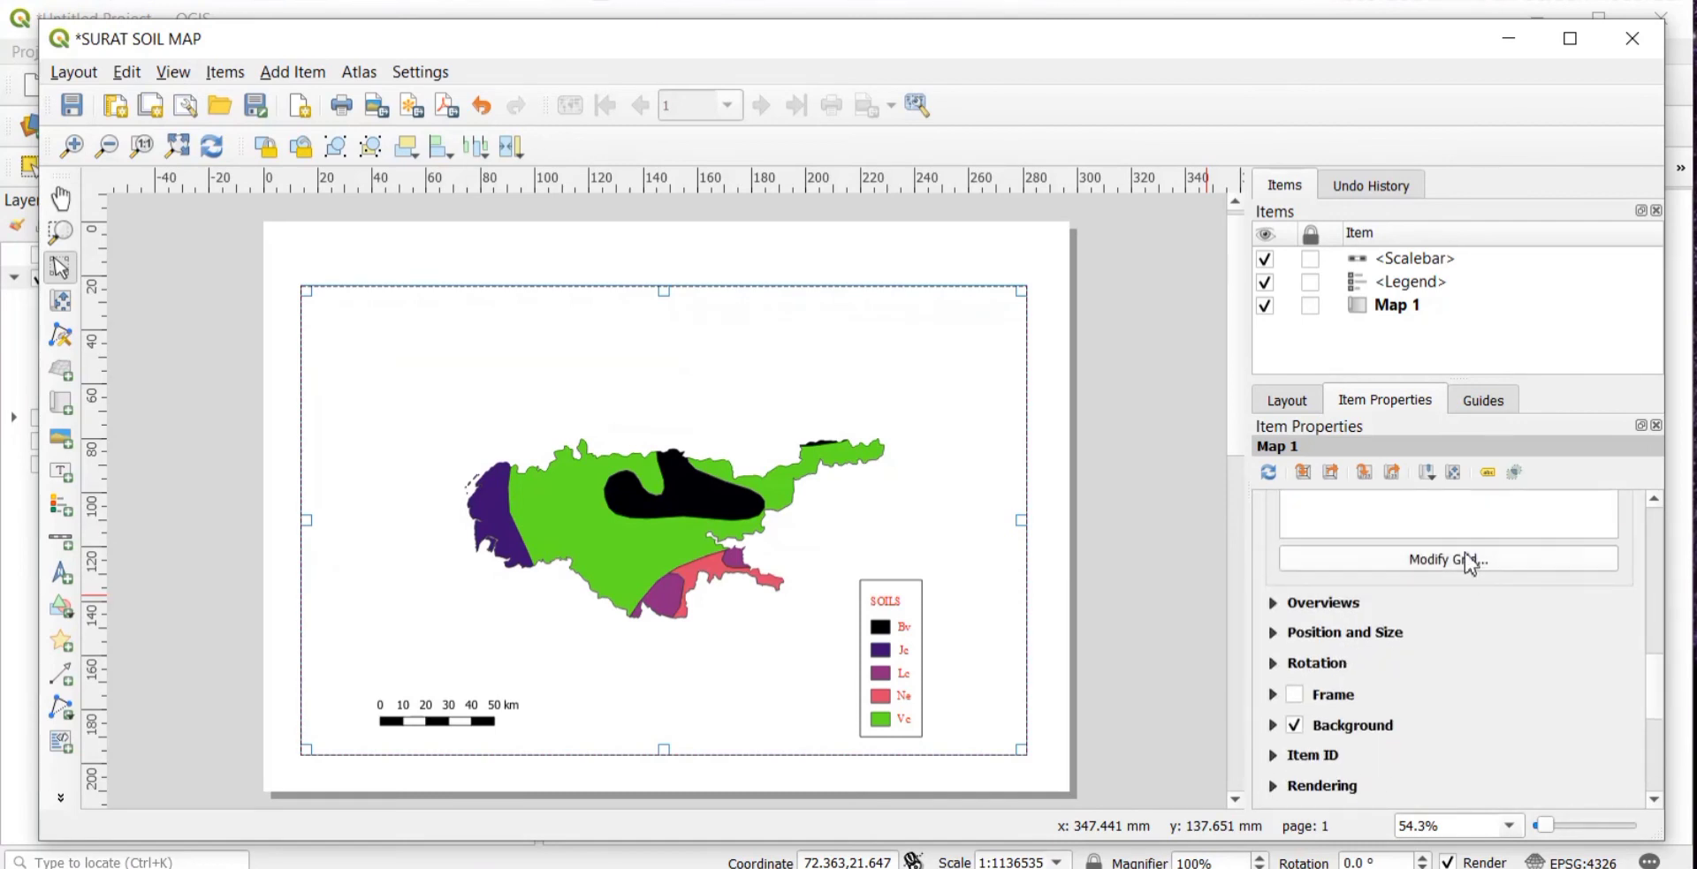
pyautogui.click(1469, 559)
pyautogui.click(1310, 662)
pyautogui.write('10000.000000000000')
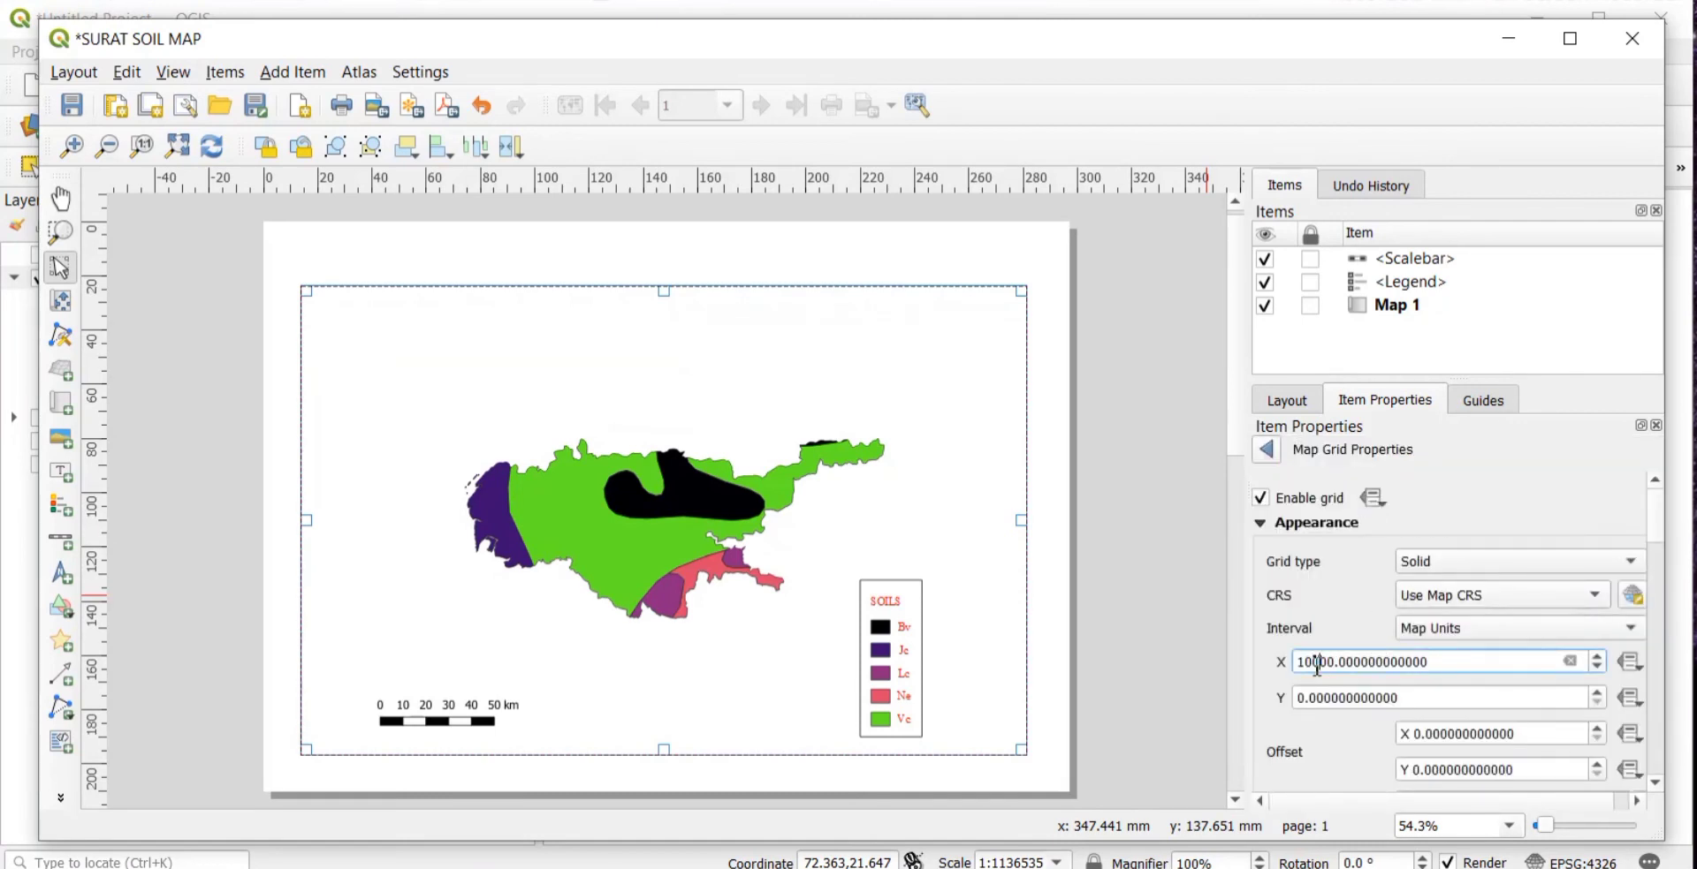
# - Give the grid its own coordinate reference system, EPSG:4326 - WGS 84, instead of the map CRS
pyautogui.click(1633, 597)
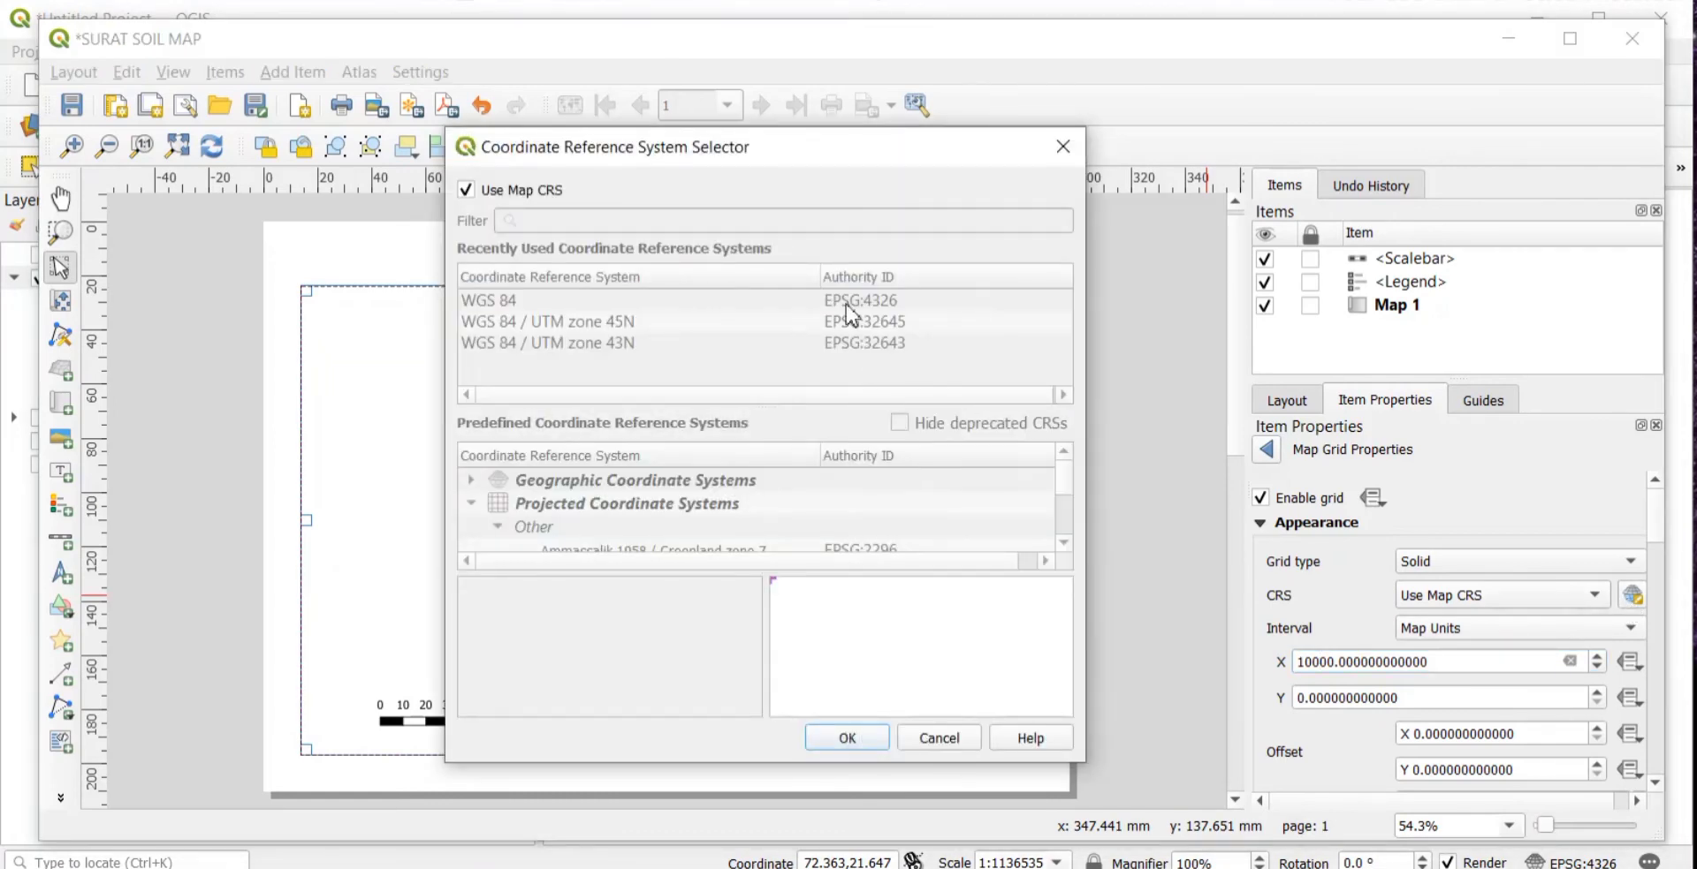
pyautogui.click(468, 190)
pyautogui.click(645, 300)
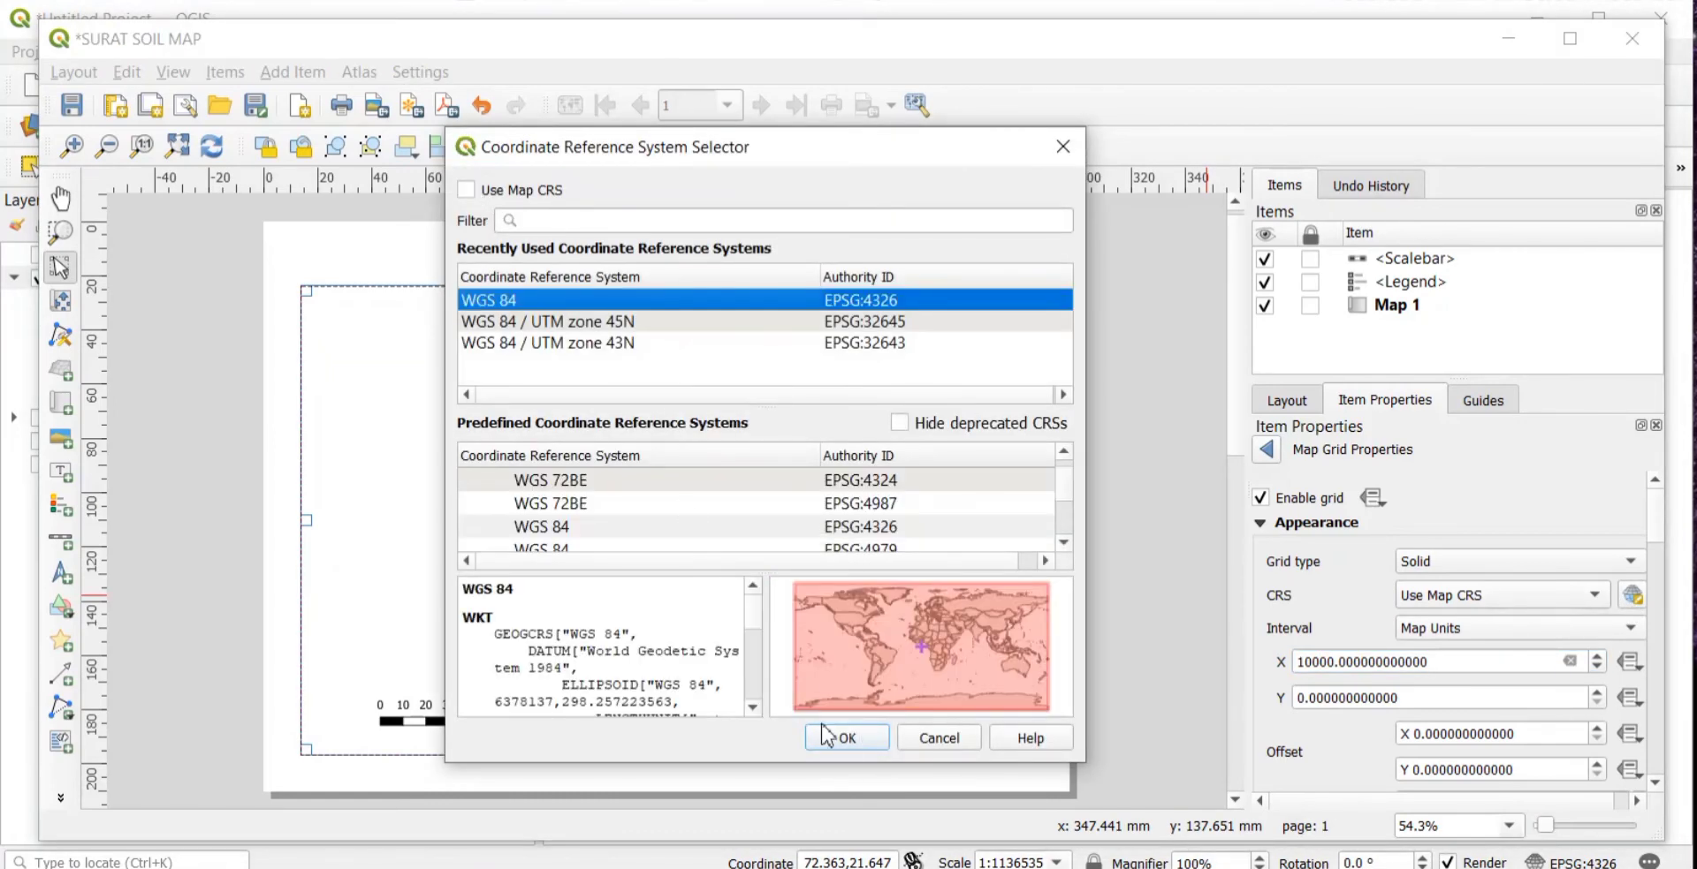
pyautogui.click(862, 742)
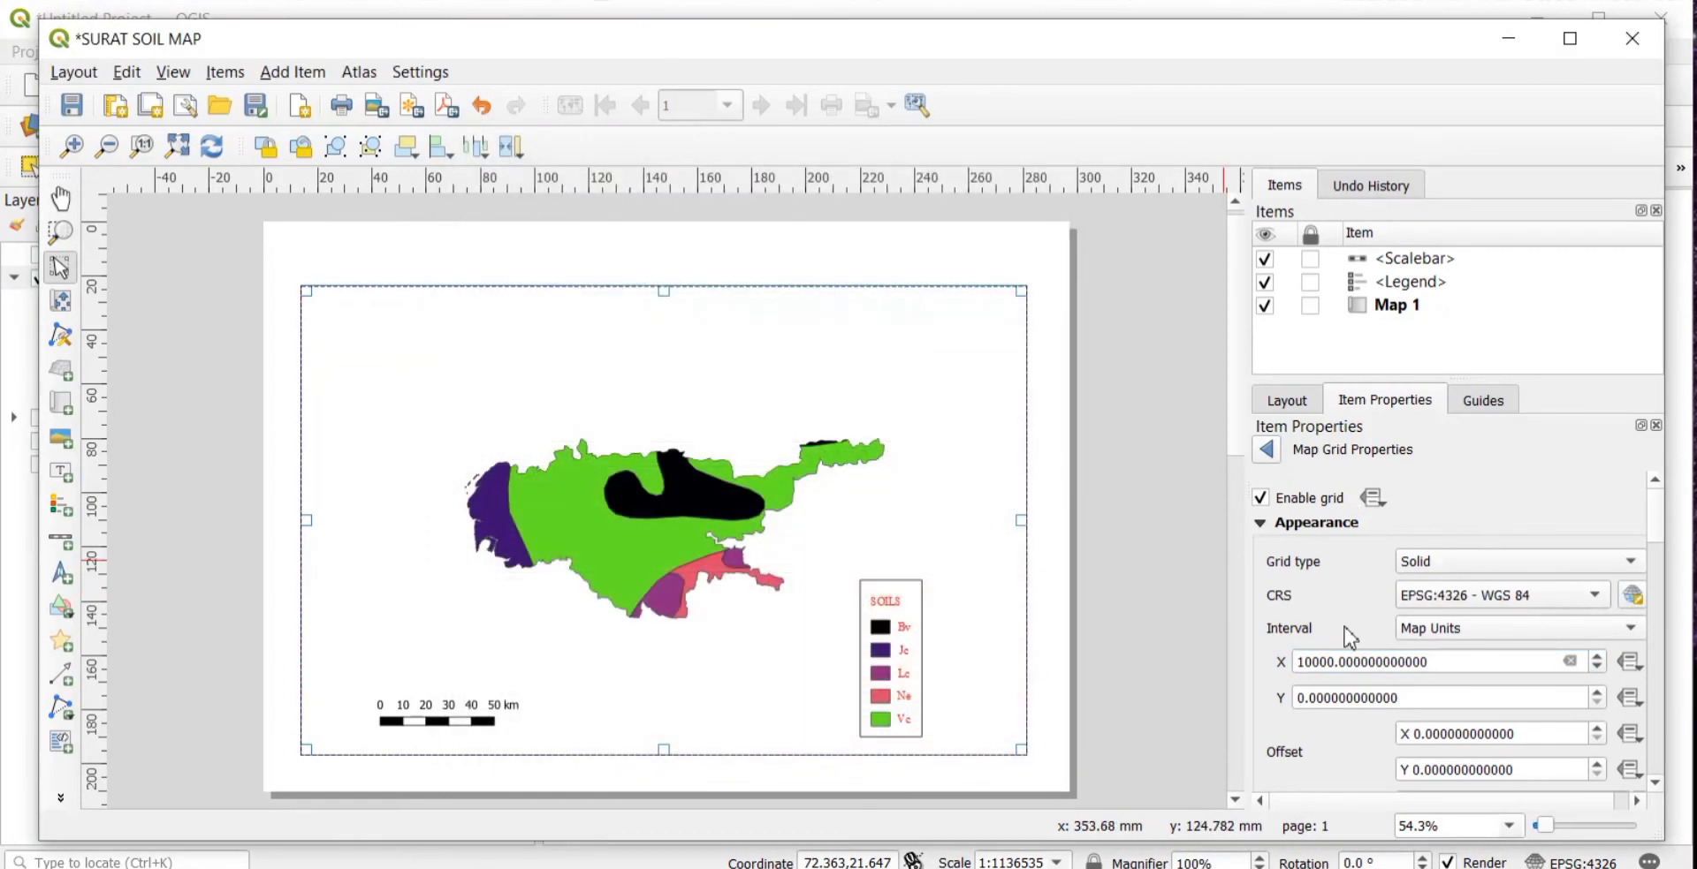
# - Set both the X and Y intervals of the grid to 20000 map units
pyautogui.scroll(-2, 1349, 636)
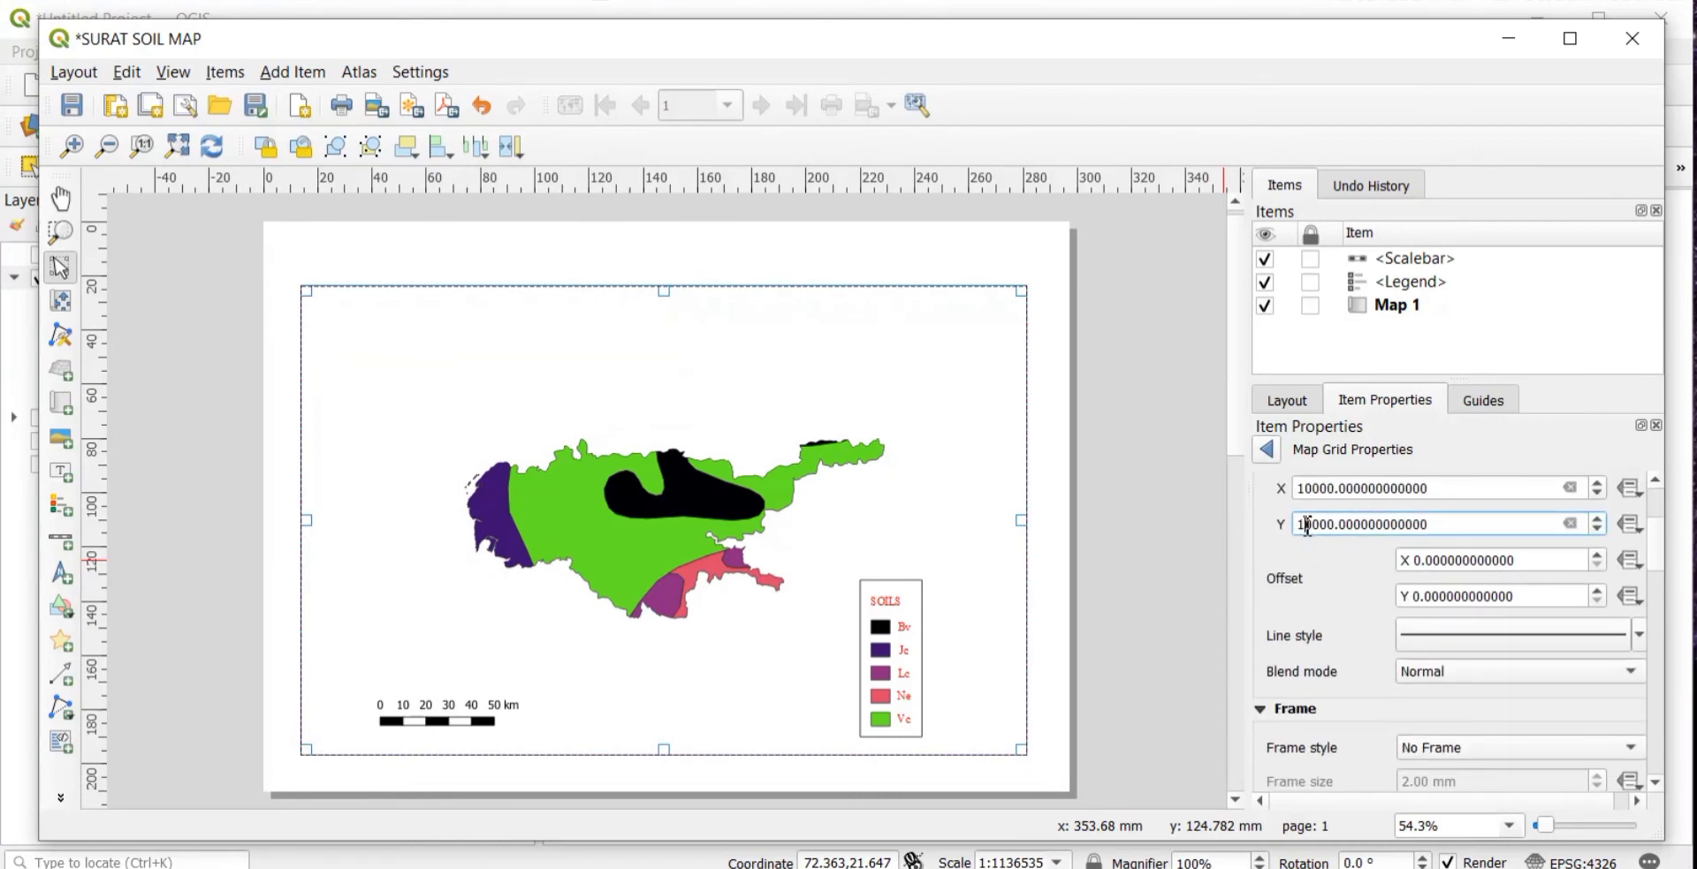
pyautogui.click(1308, 488)
pyautogui.press('BackSpace')
pyautogui.write('2')
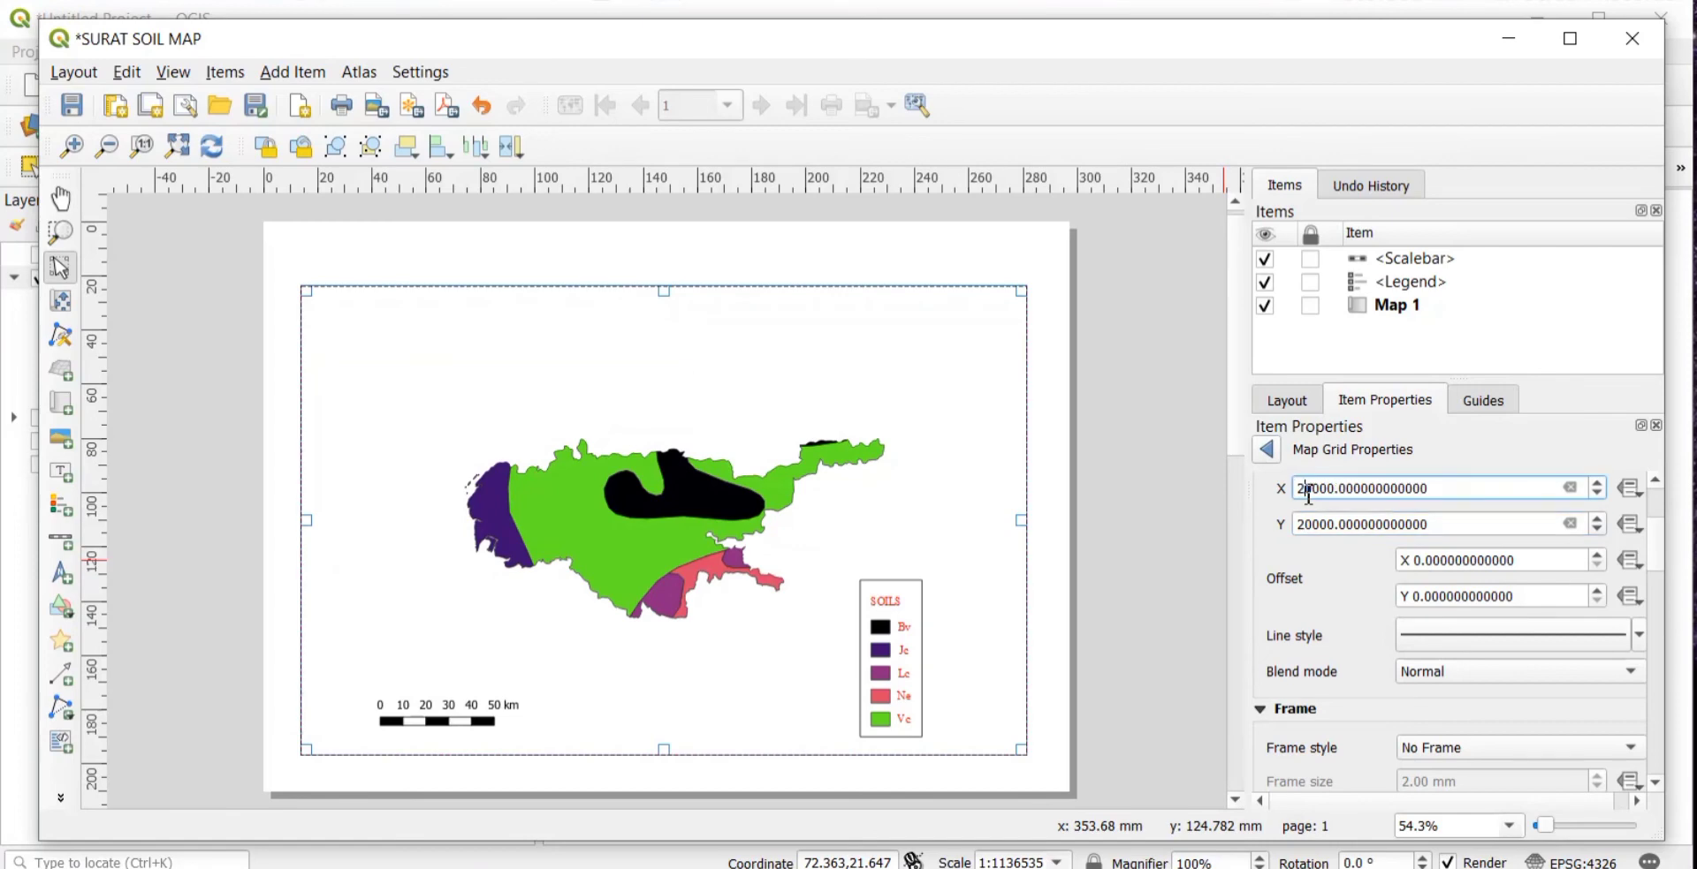
# - Set the grid's coordinate reference system to EPSG:32643 - WGS 84 / UTM zone 43N
pyautogui.scroll(-6, 1336, 572)
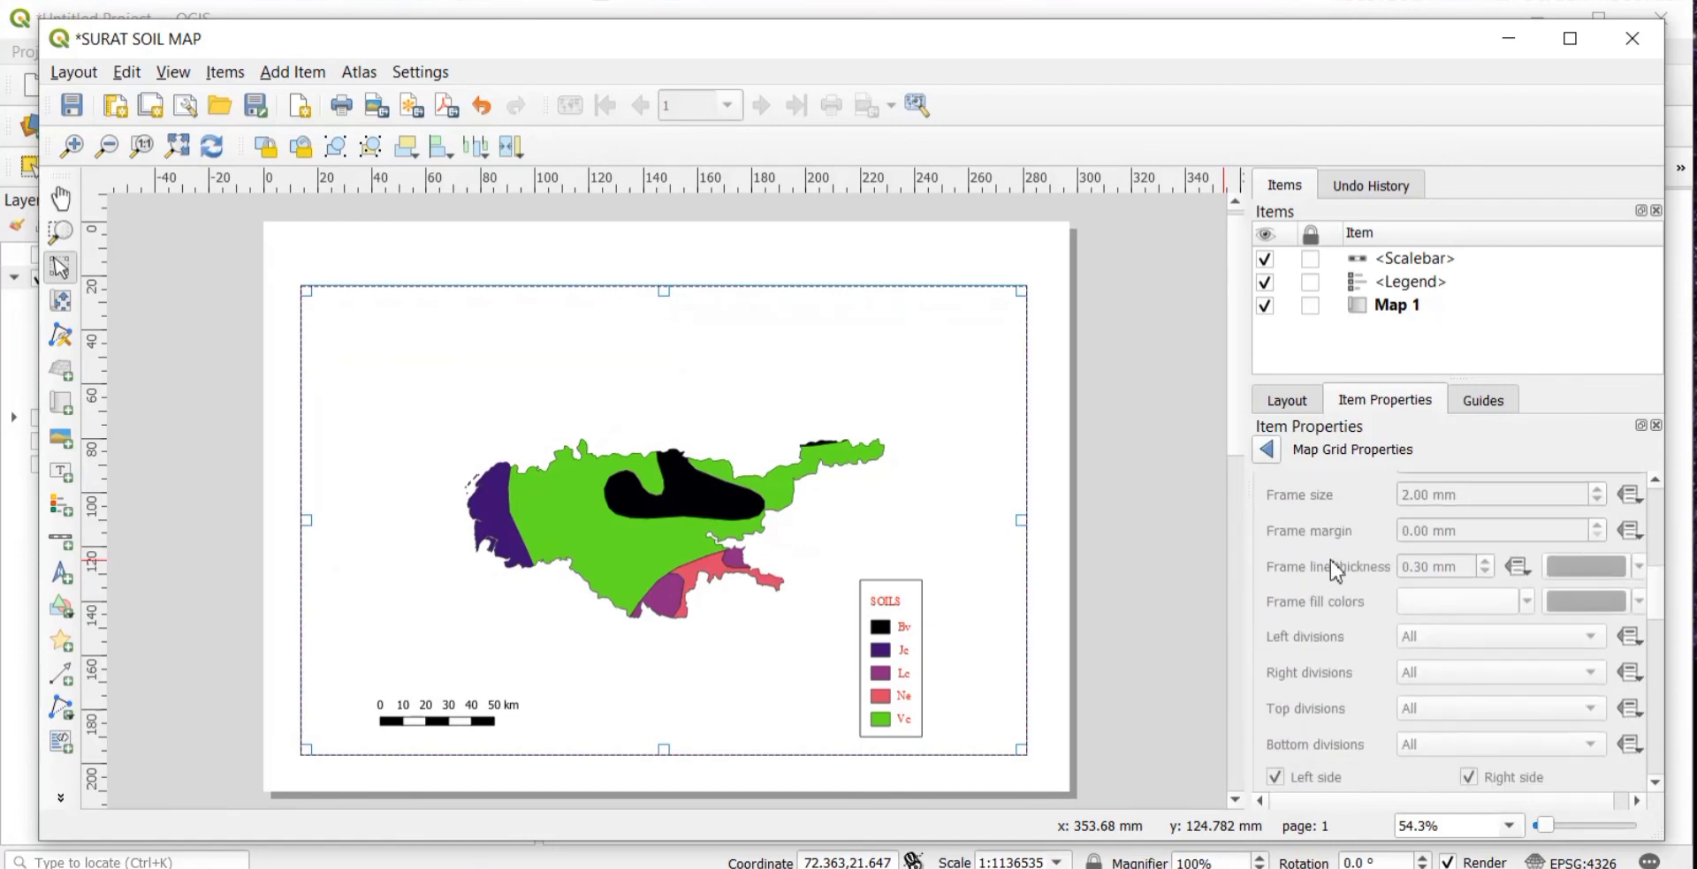
pyautogui.scroll(-3, 1336, 572)
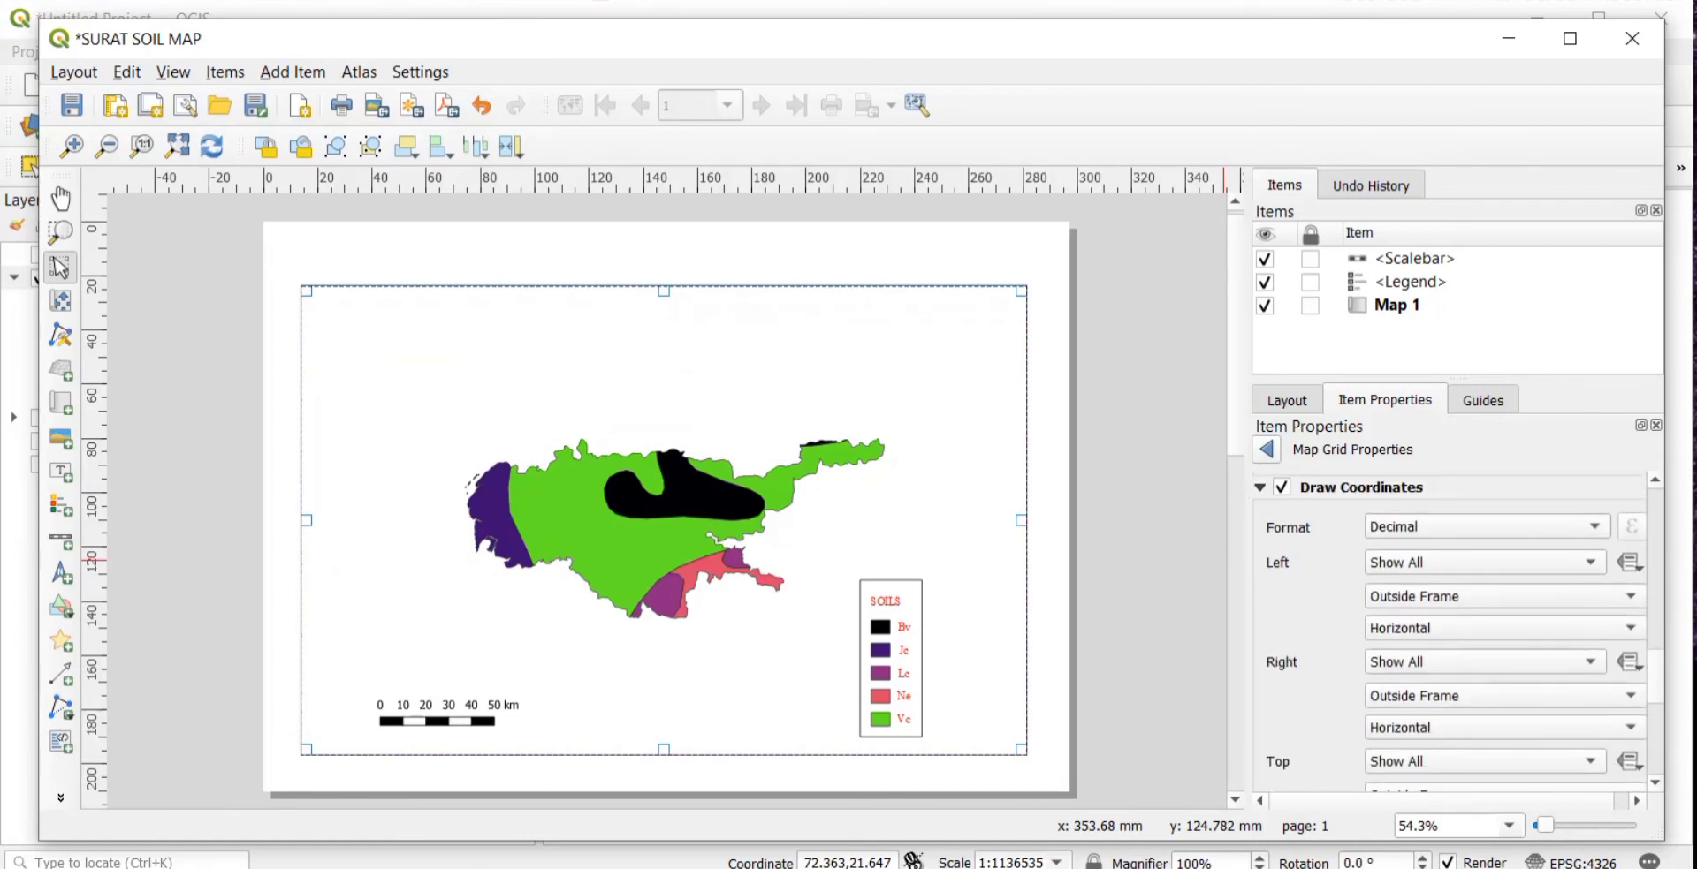
pyautogui.press('c')
pyautogui.scroll(1, 765, 508)
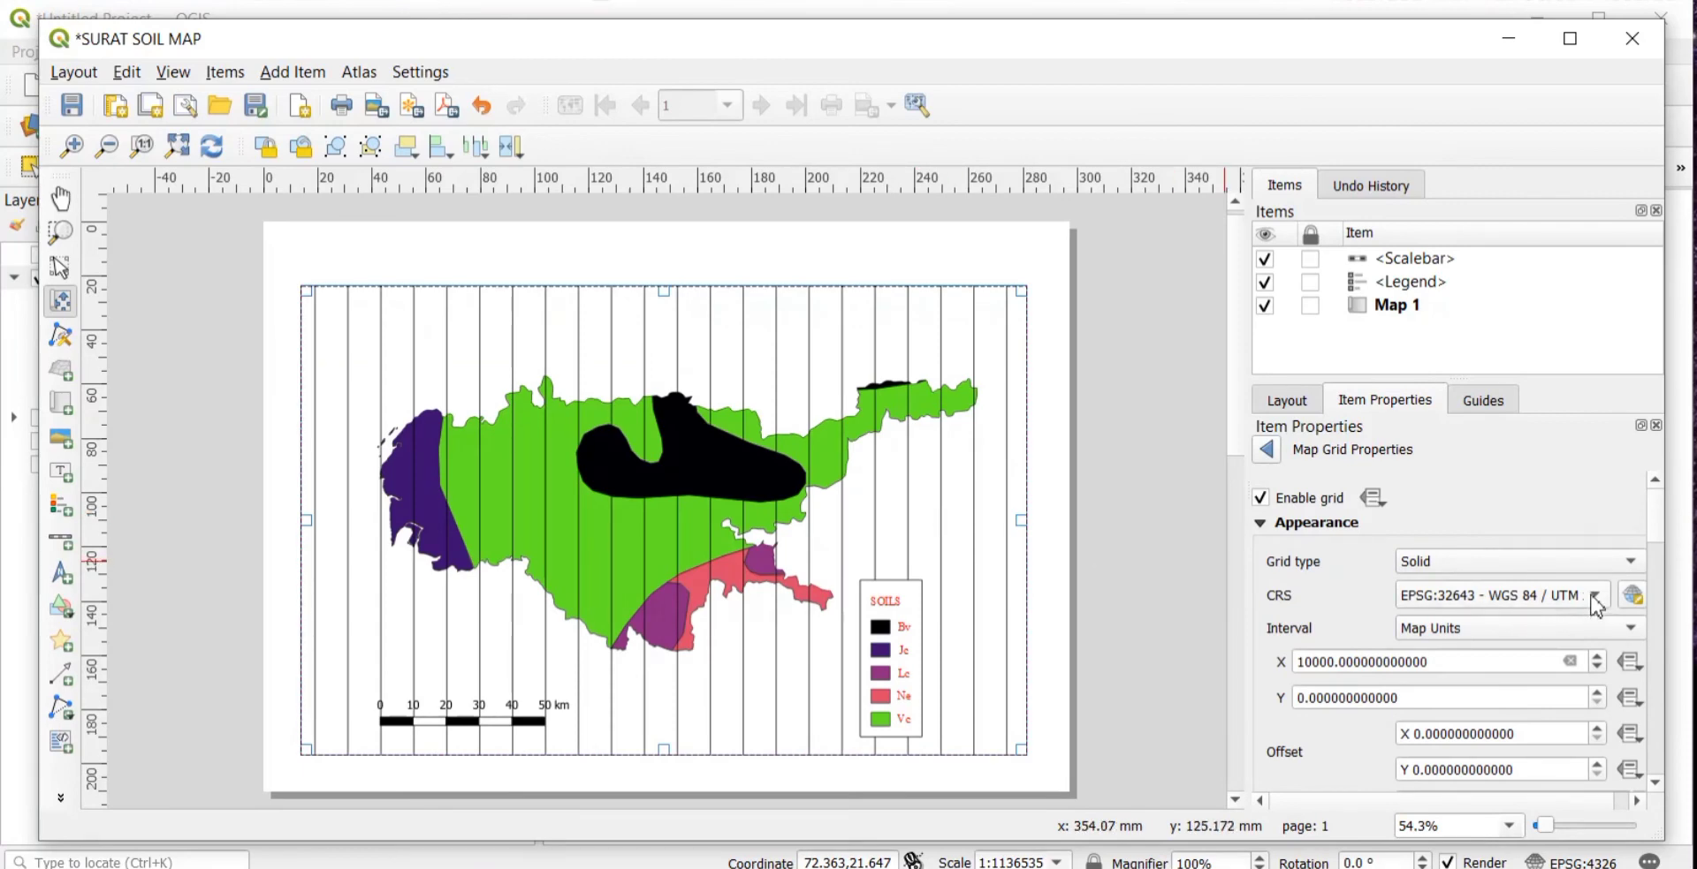
pyautogui.click(1632, 597)
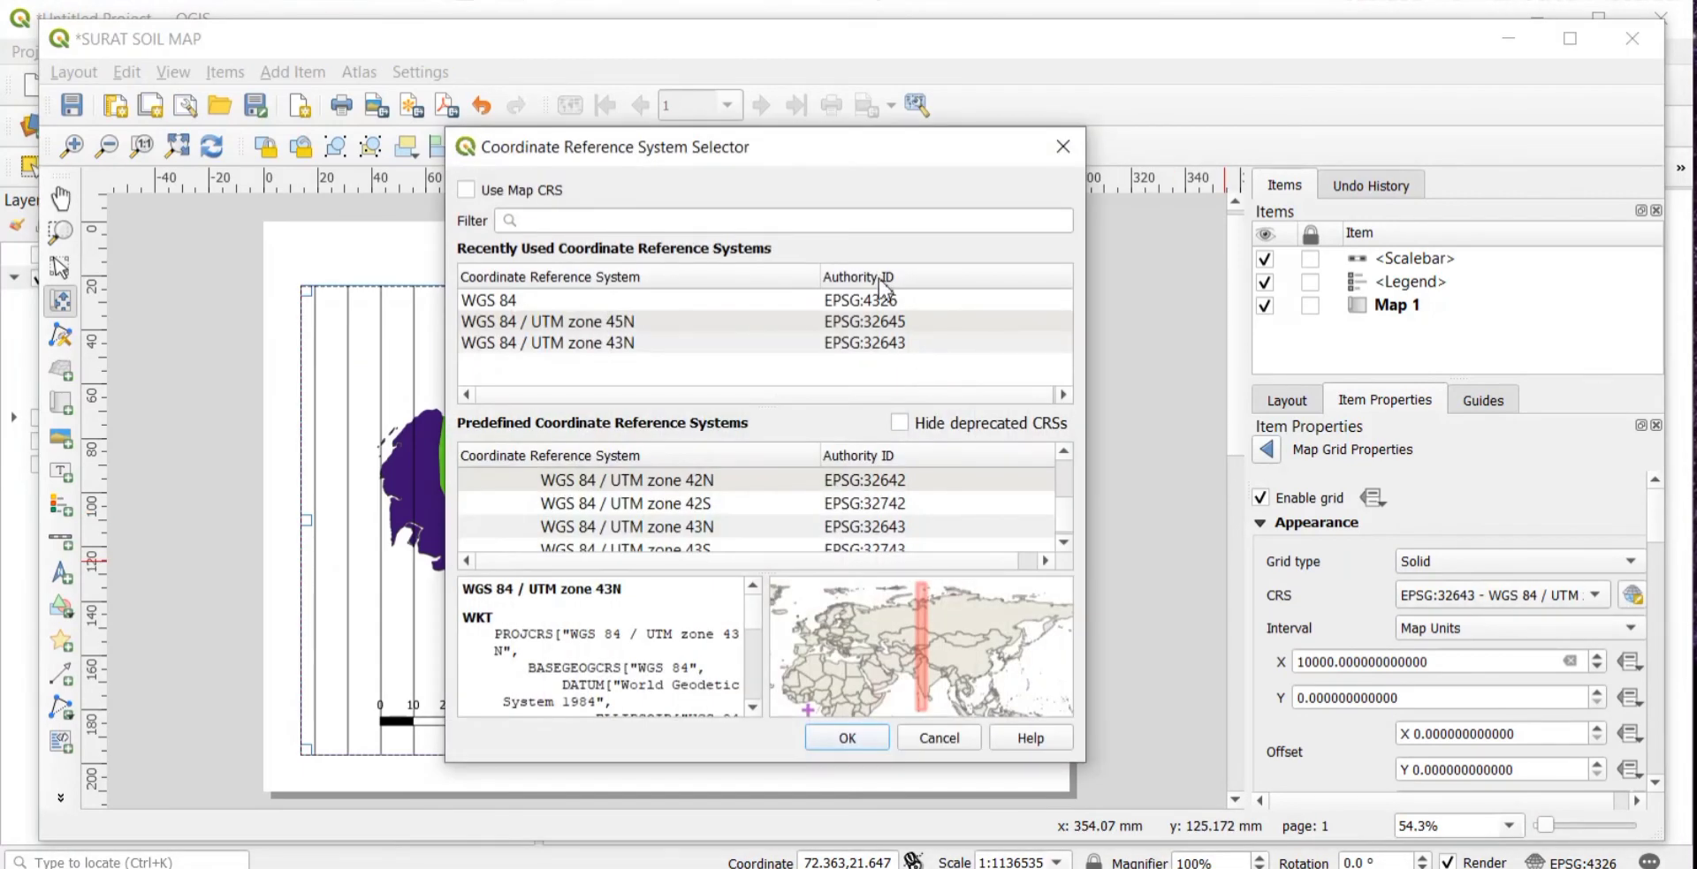
pyautogui.click(669, 344)
pyautogui.click(887, 737)
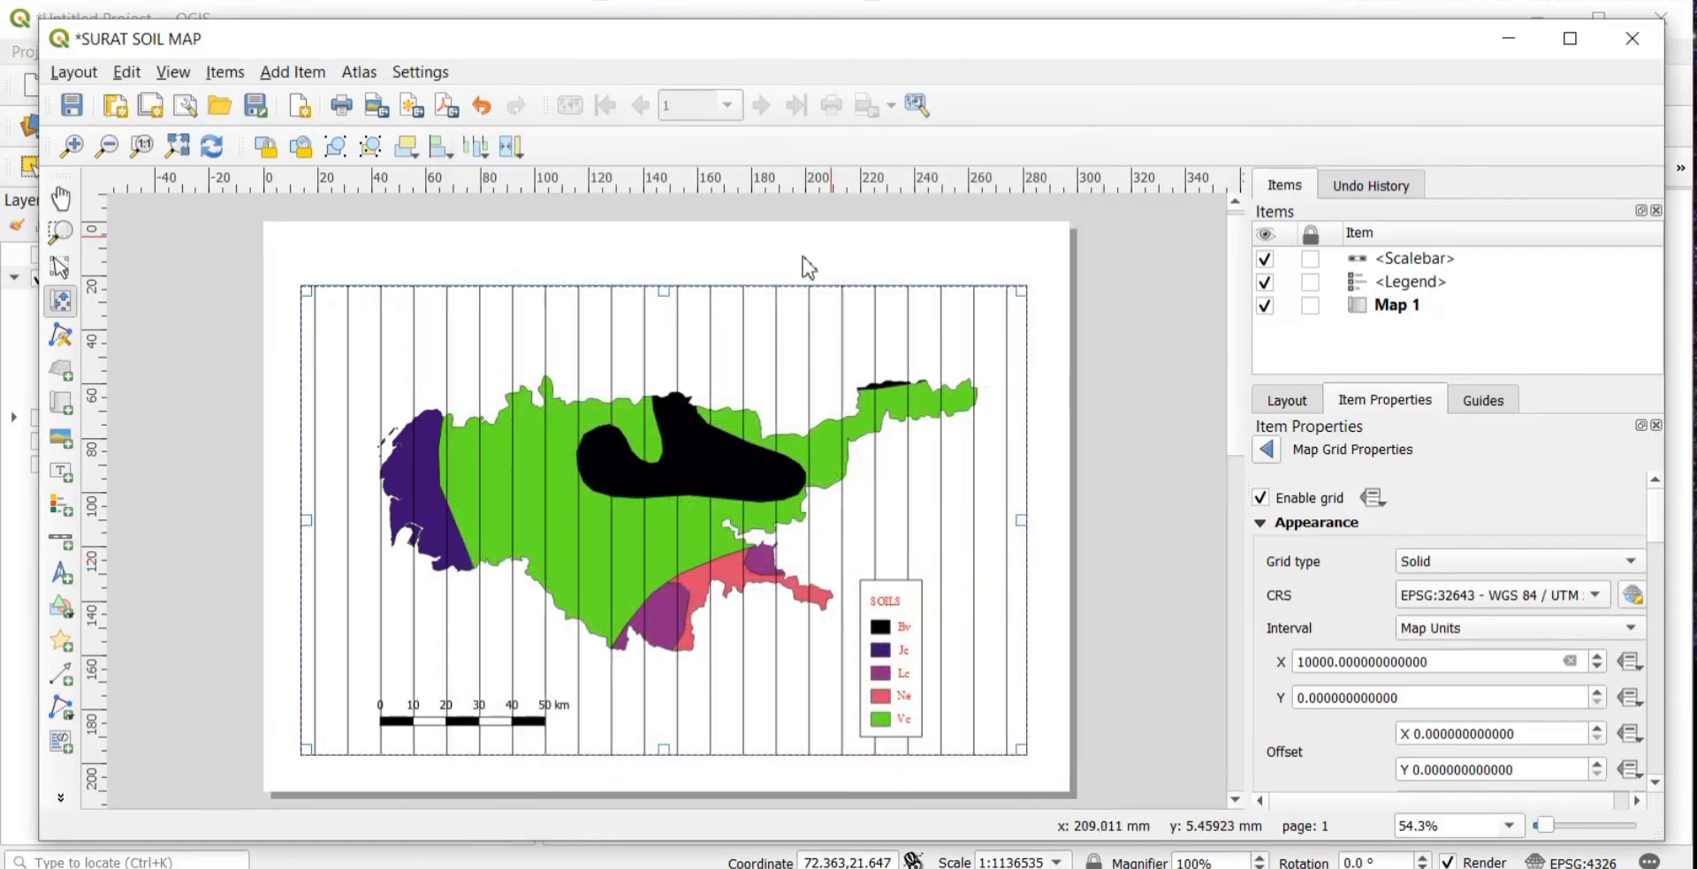
# - Set both the X and Y intervals of the grid to 30000 map units
pyautogui.click(1311, 663)
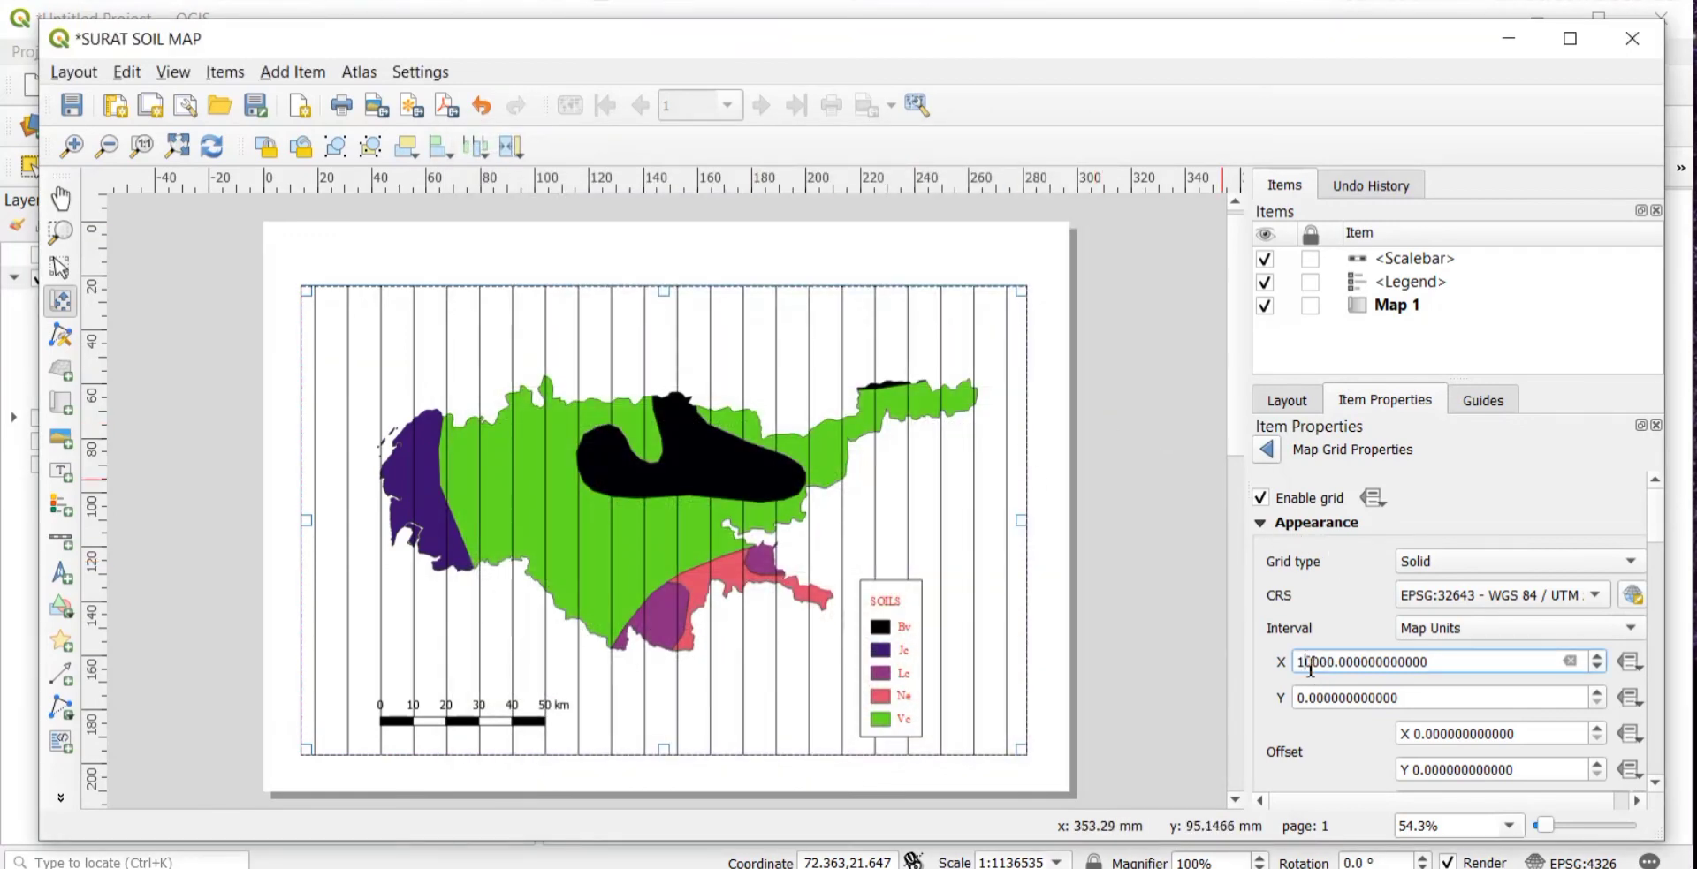
pyautogui.press('BackSpace')
pyautogui.write('3')
pyautogui.click(1302, 698)
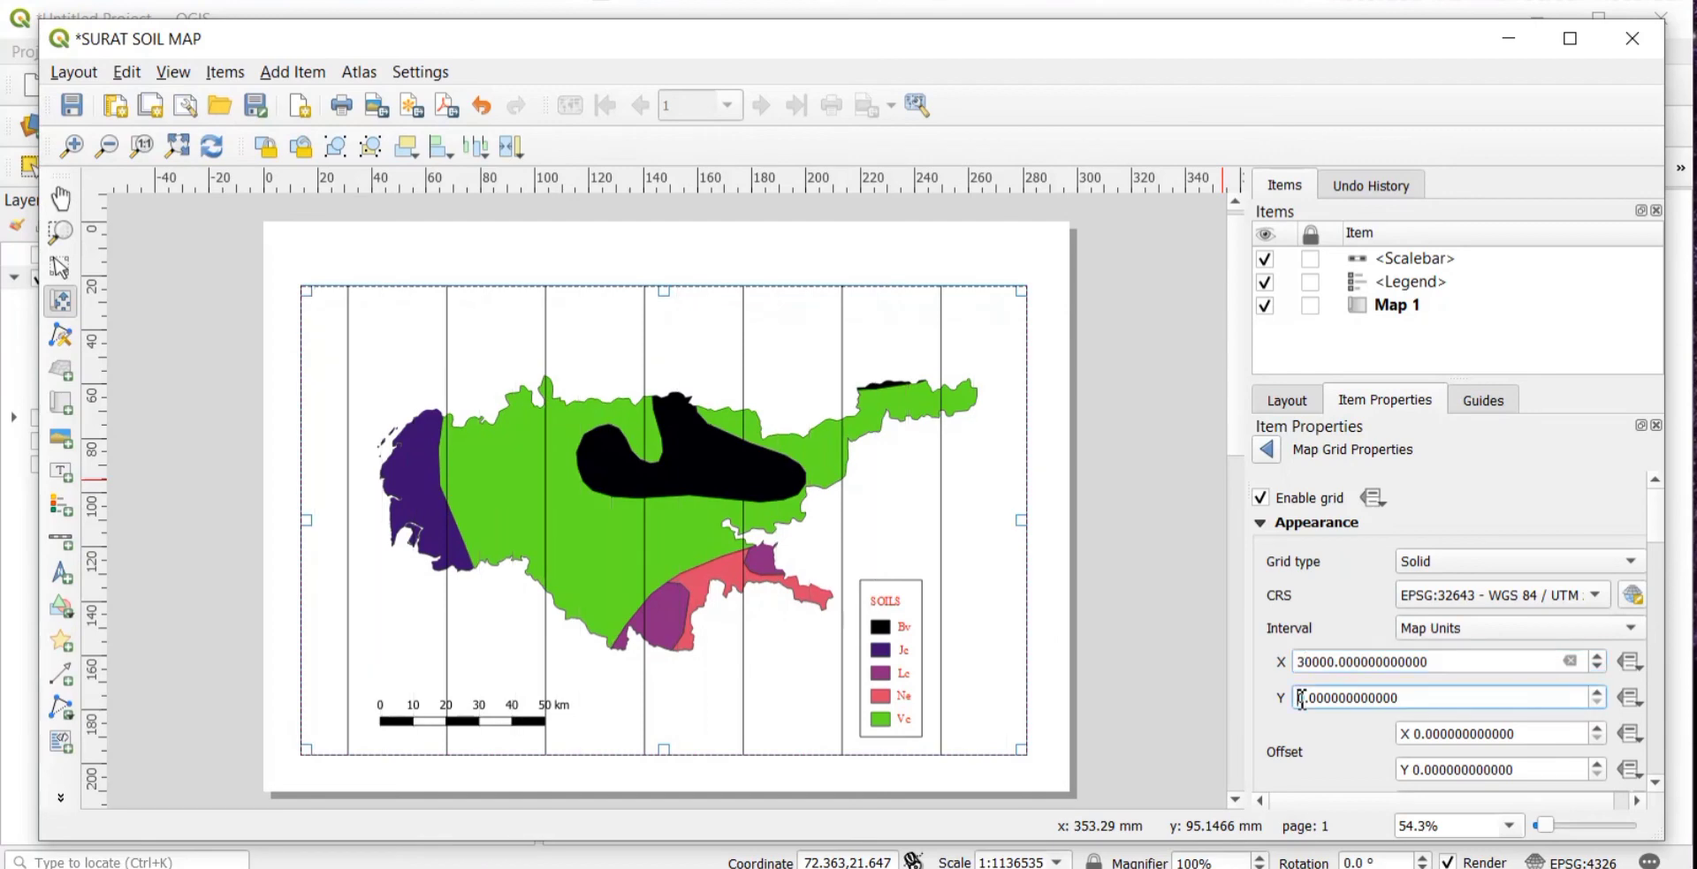
pyautogui.write('3000')
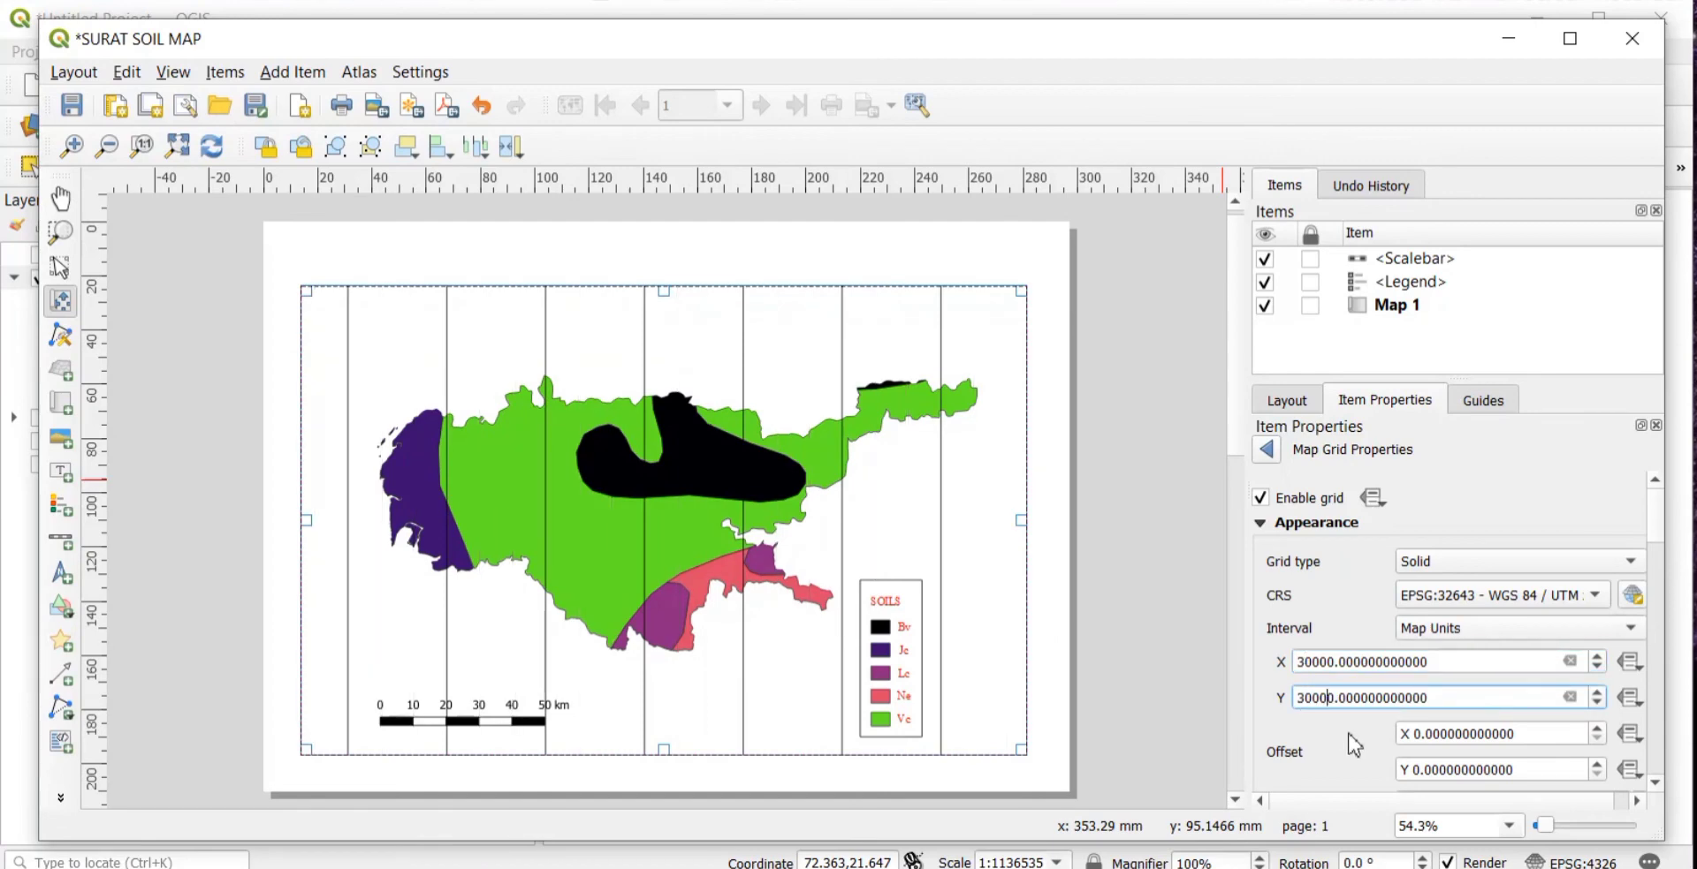
# - Enable coordinate drawing for the map grid and set its format to Decimal with Suffix
pyautogui.scroll(-10, 1354, 747)
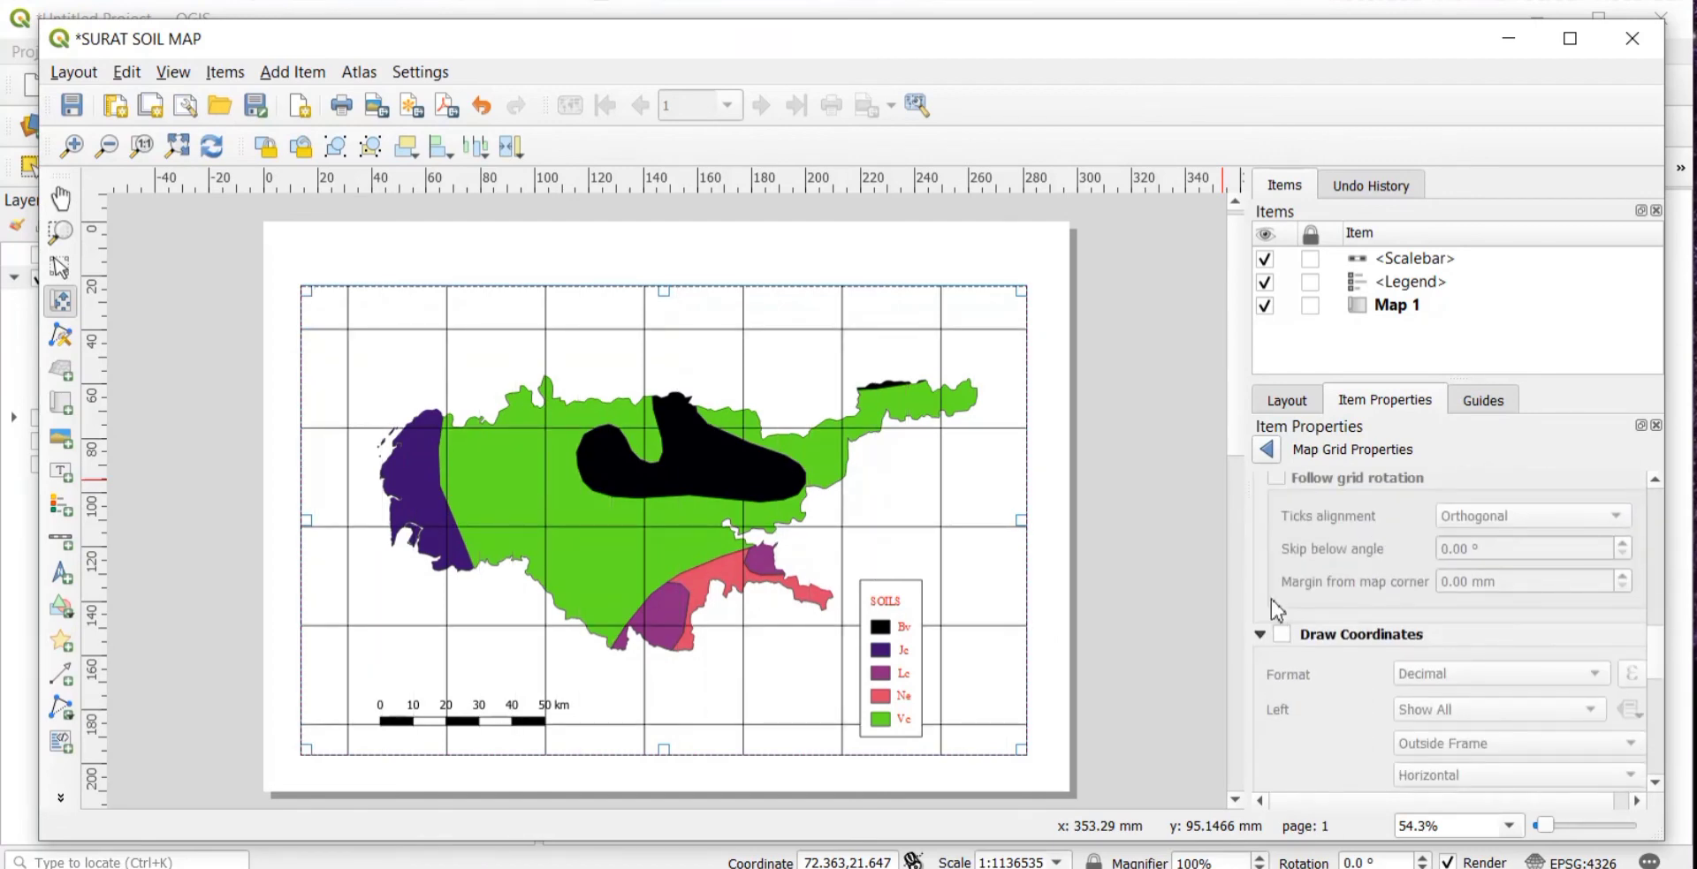
pyautogui.click(1282, 636)
pyautogui.scroll(-5, 1288, 651)
pyautogui.scroll(3, 1288, 651)
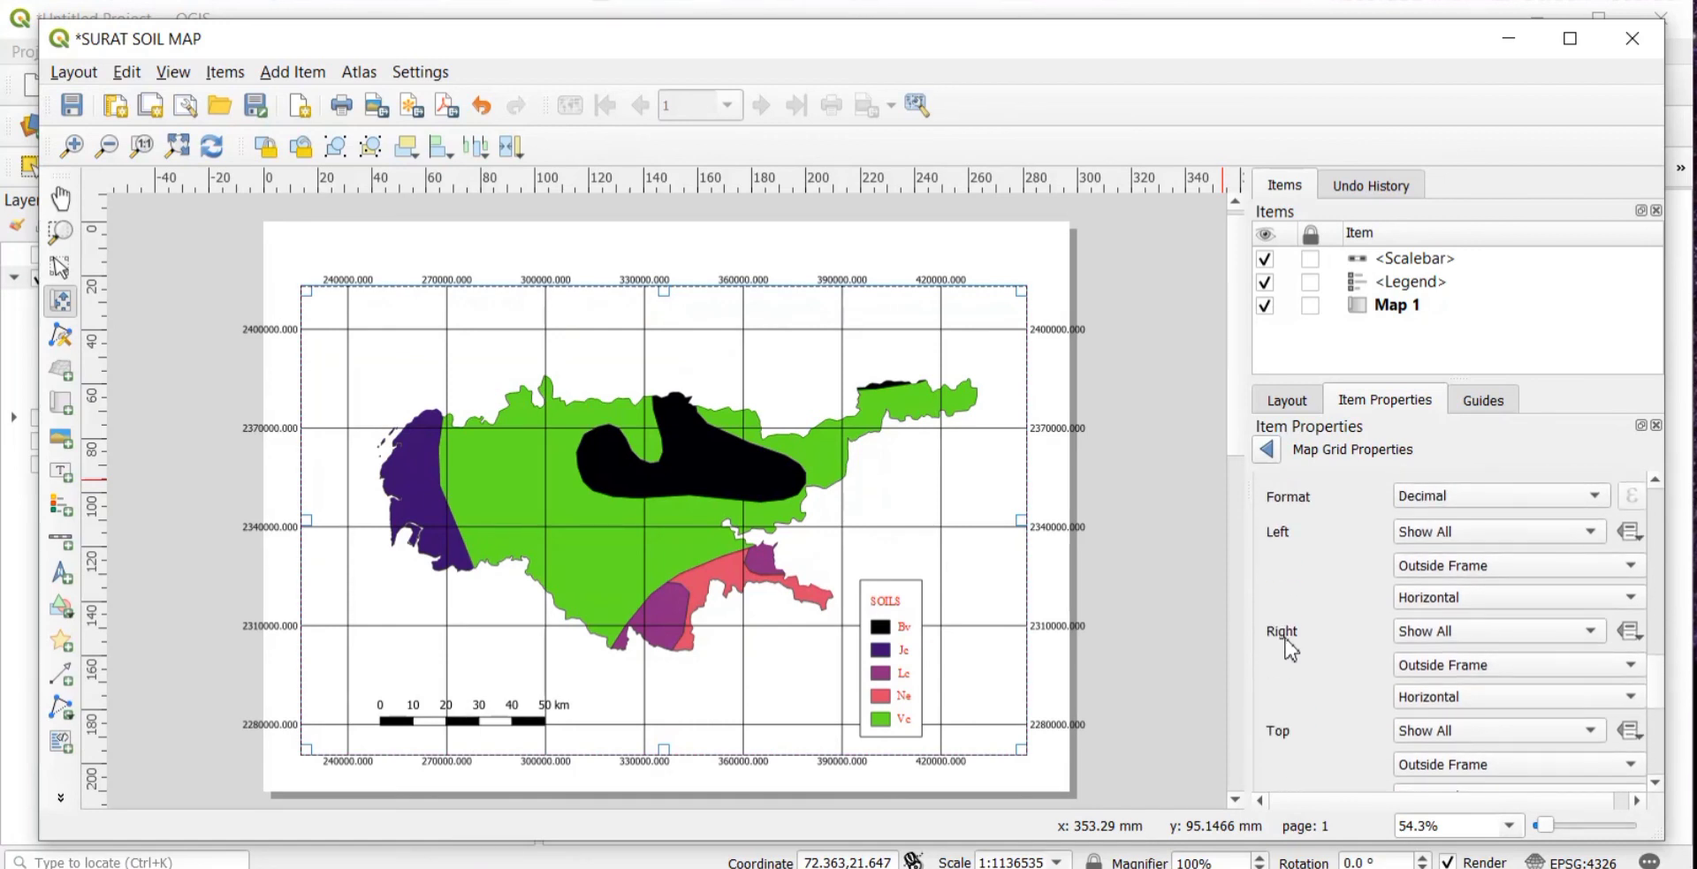
pyautogui.click(1474, 496)
pyautogui.click(1418, 522)
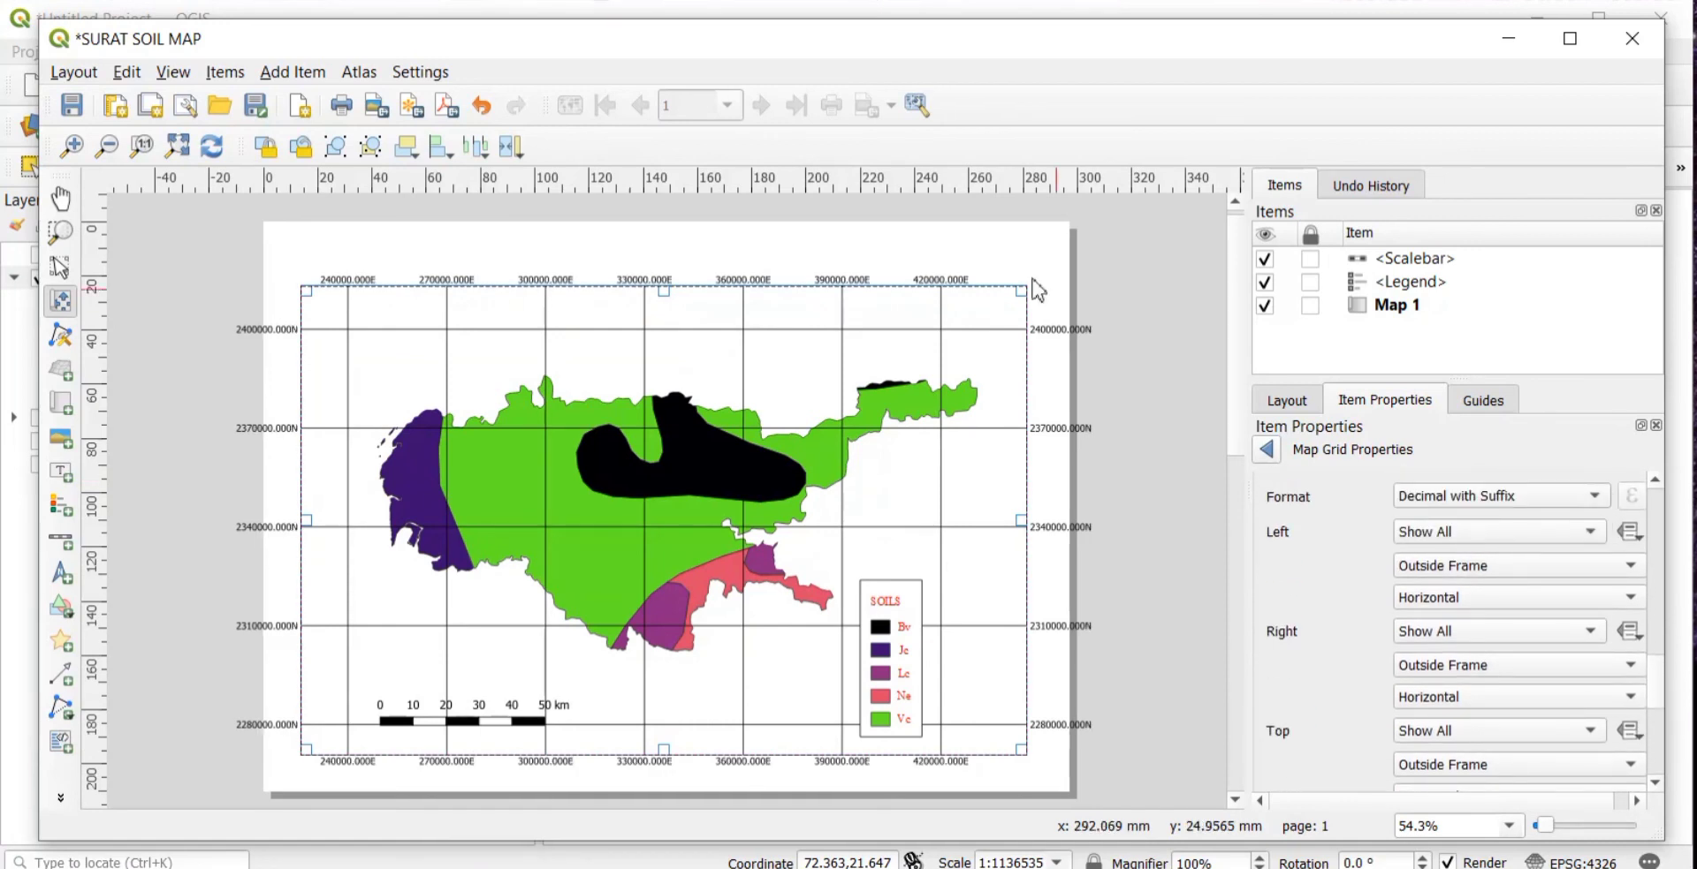
# - Set the grid's left and right coordinate labels to the Vertical Ascending orientation
pyautogui.click(1466, 594)
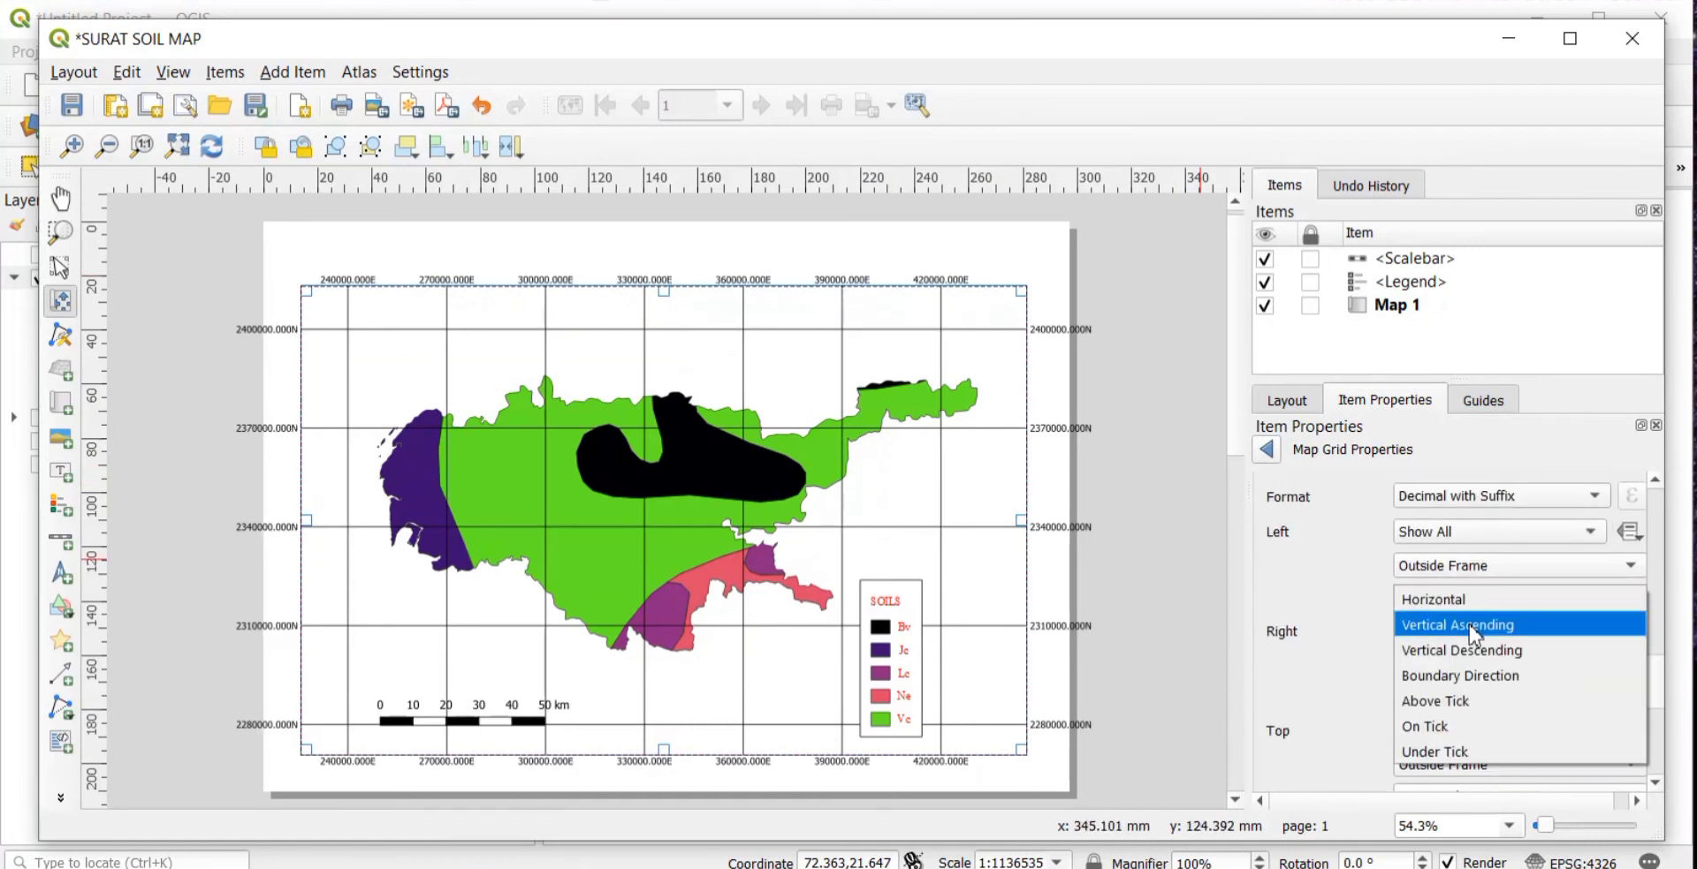
pyautogui.click(1469, 628)
pyautogui.click(1477, 697)
pyautogui.click(1476, 718)
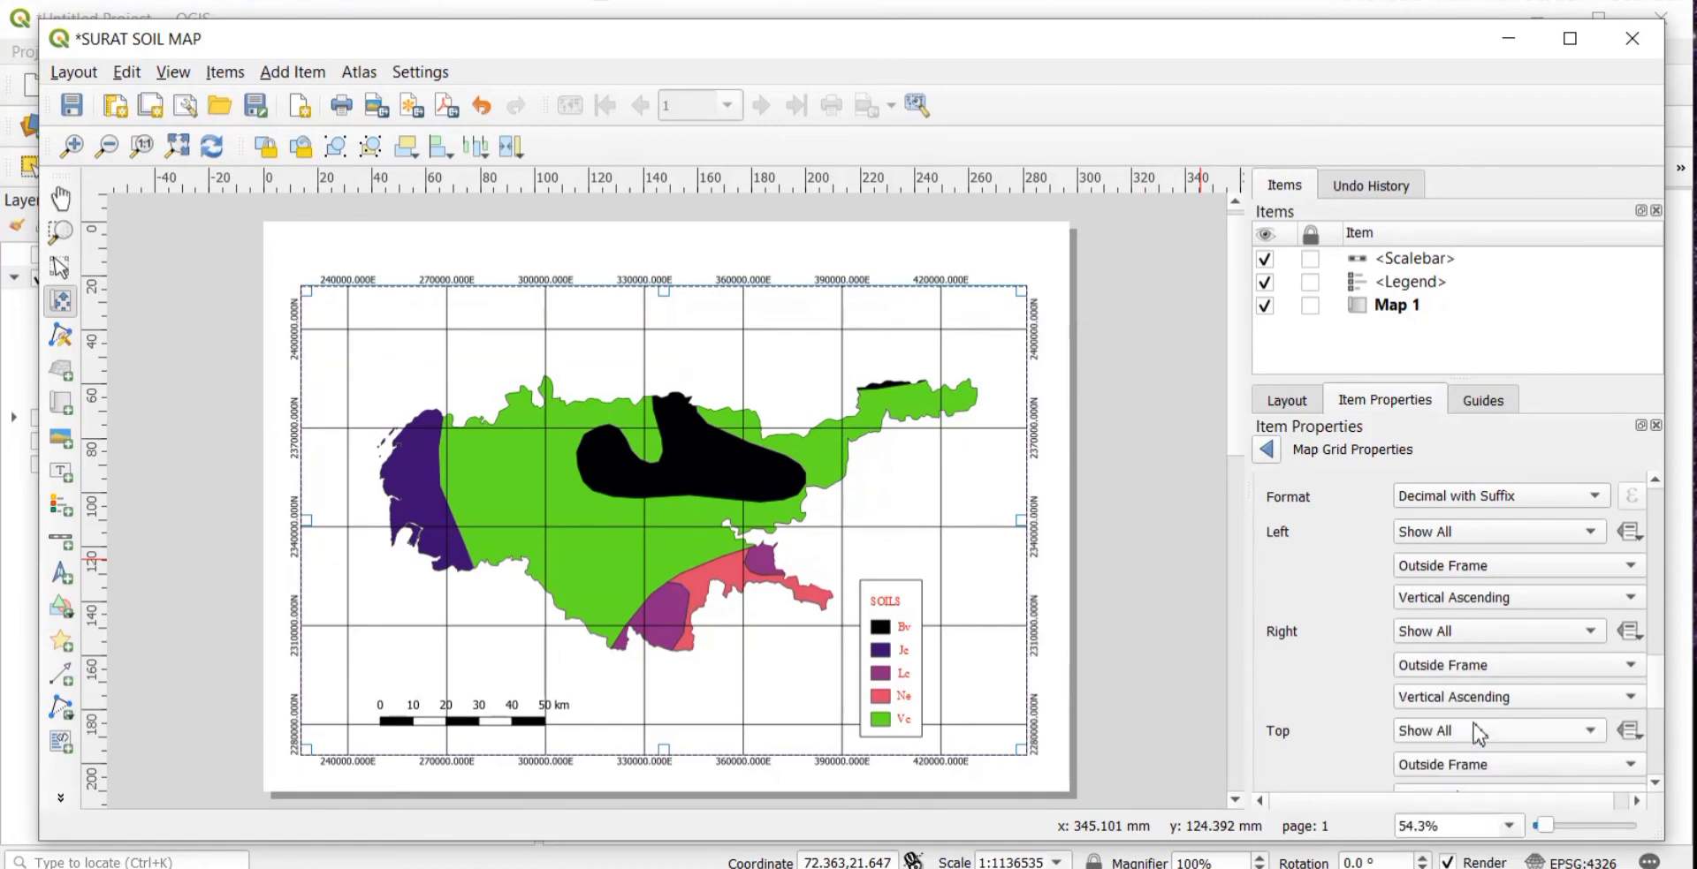
# - Make the grid's line style fully transparent so that only the coordinate labels are drawn around the map
pyautogui.scroll(-10, 1320, 623)
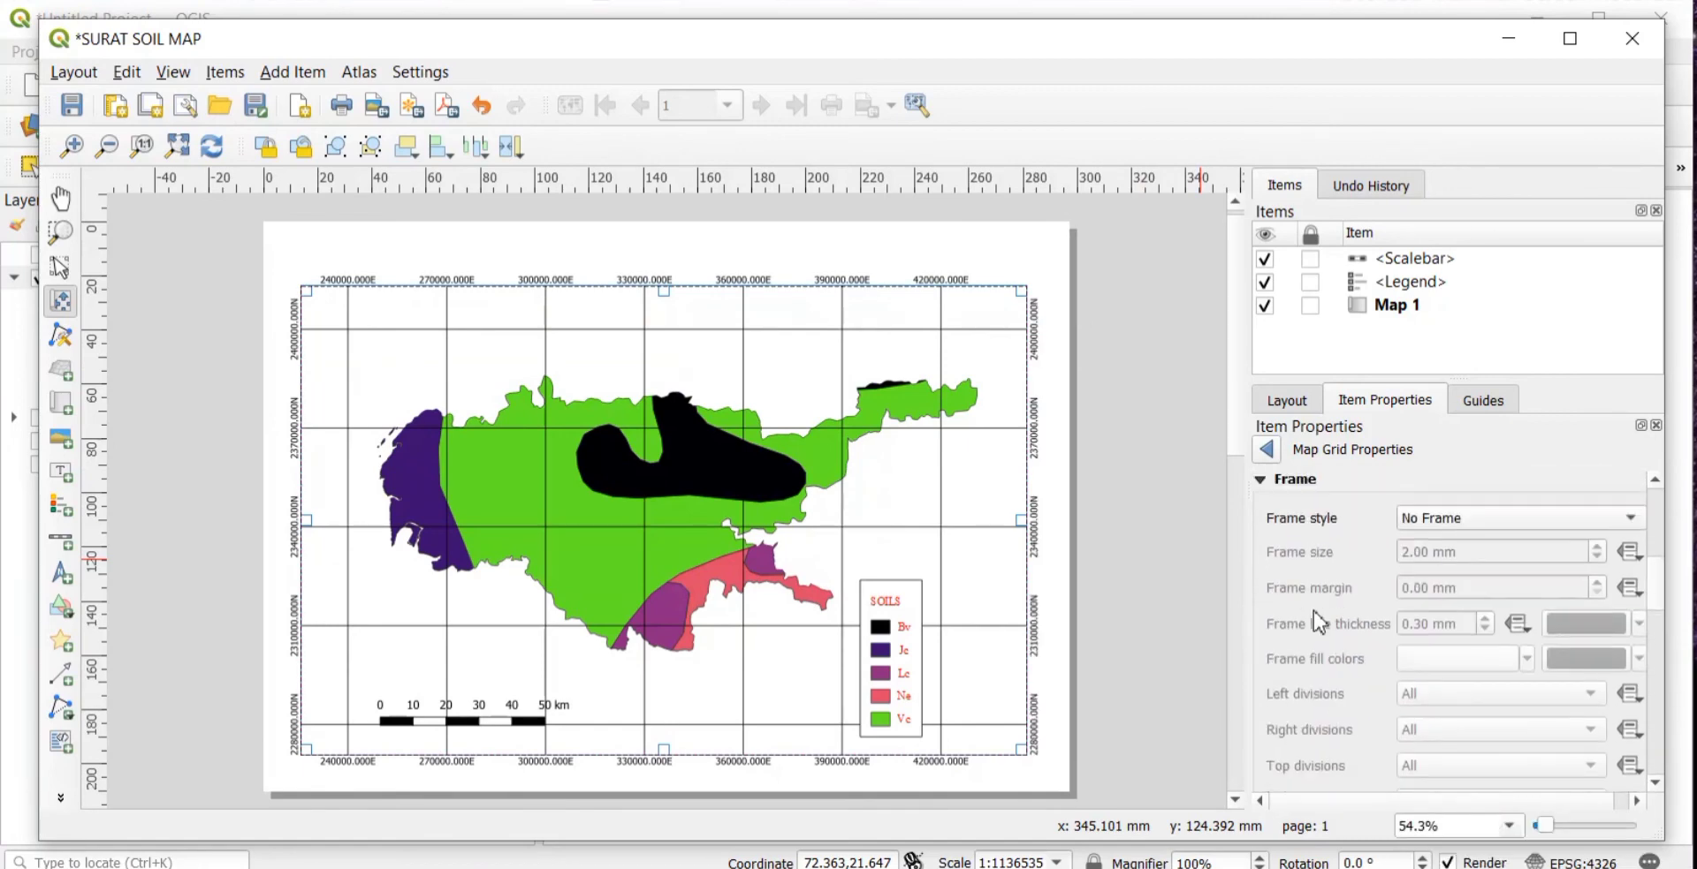
pyautogui.scroll(20, 1320, 623)
pyautogui.scroll(-3, 1352, 619)
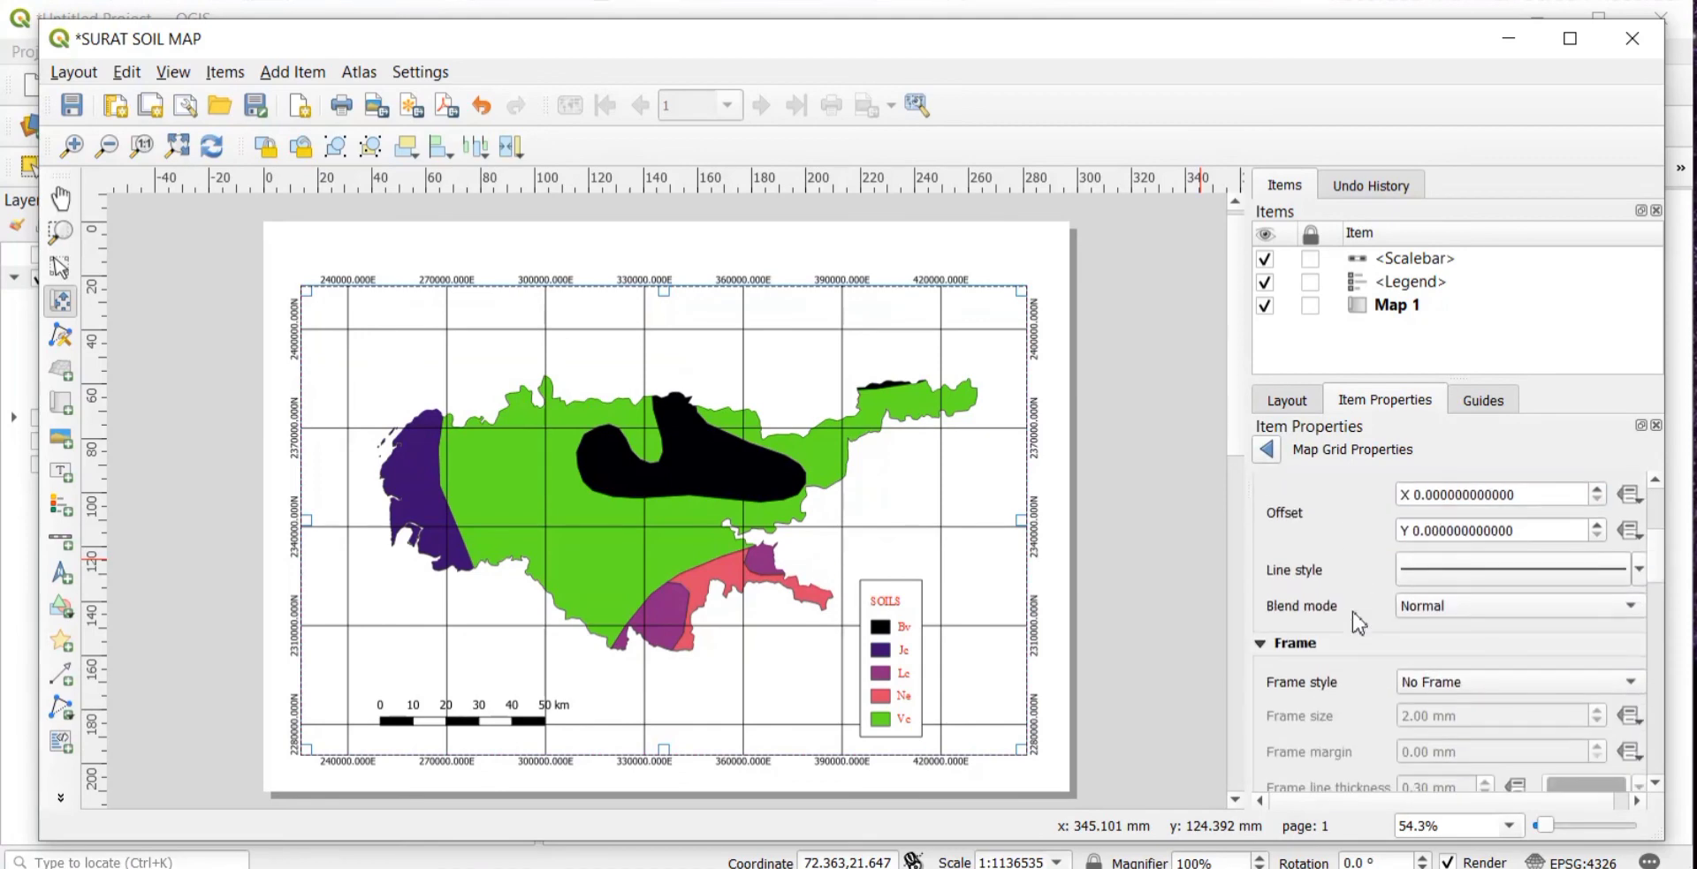
pyautogui.click(1650, 574)
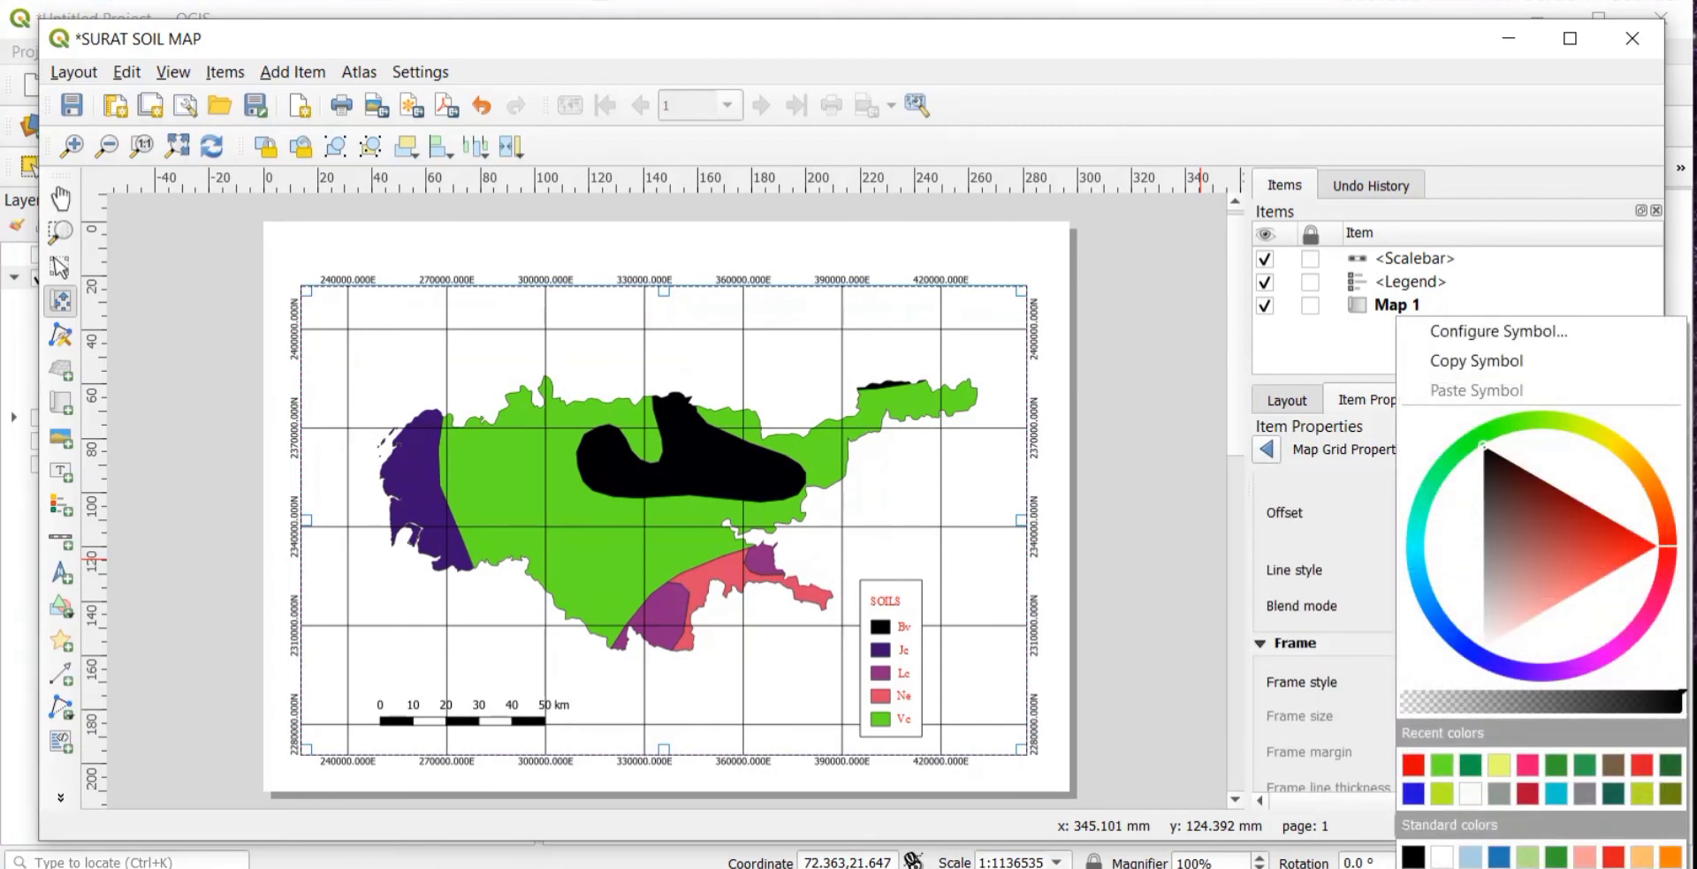
pyautogui.moveTo(1684, 703); pyautogui.dragTo(1414, 701)
pyautogui.click(1323, 517)
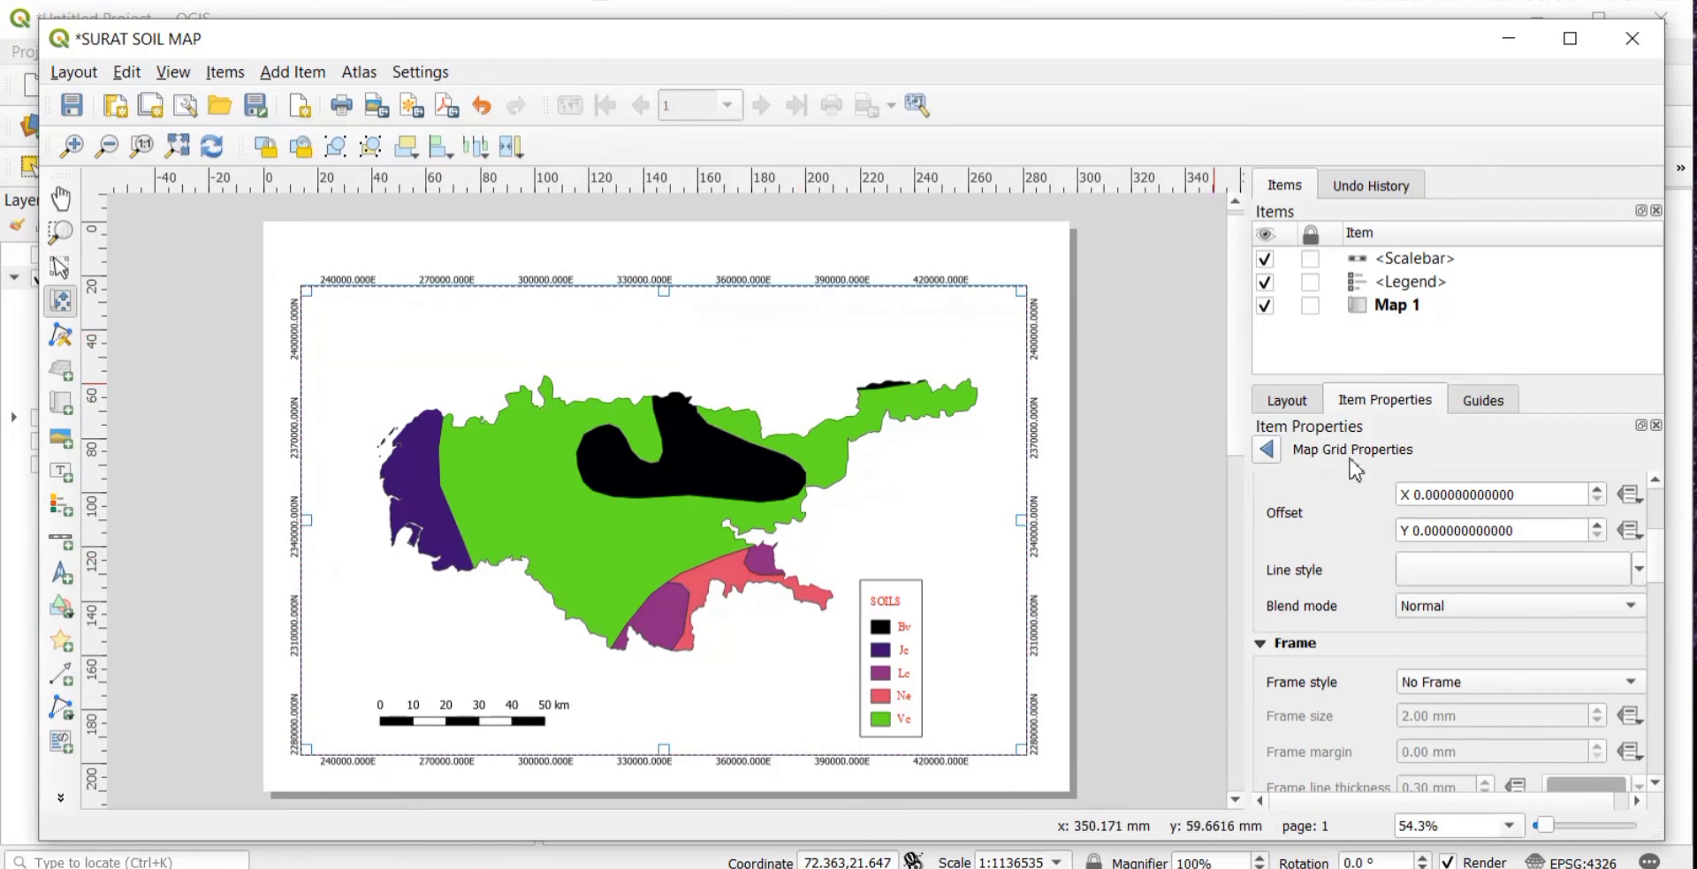
# - Set the grid coordinate font to Times New Roman at 12 points
pyautogui.scroll(-15, 1355, 608)
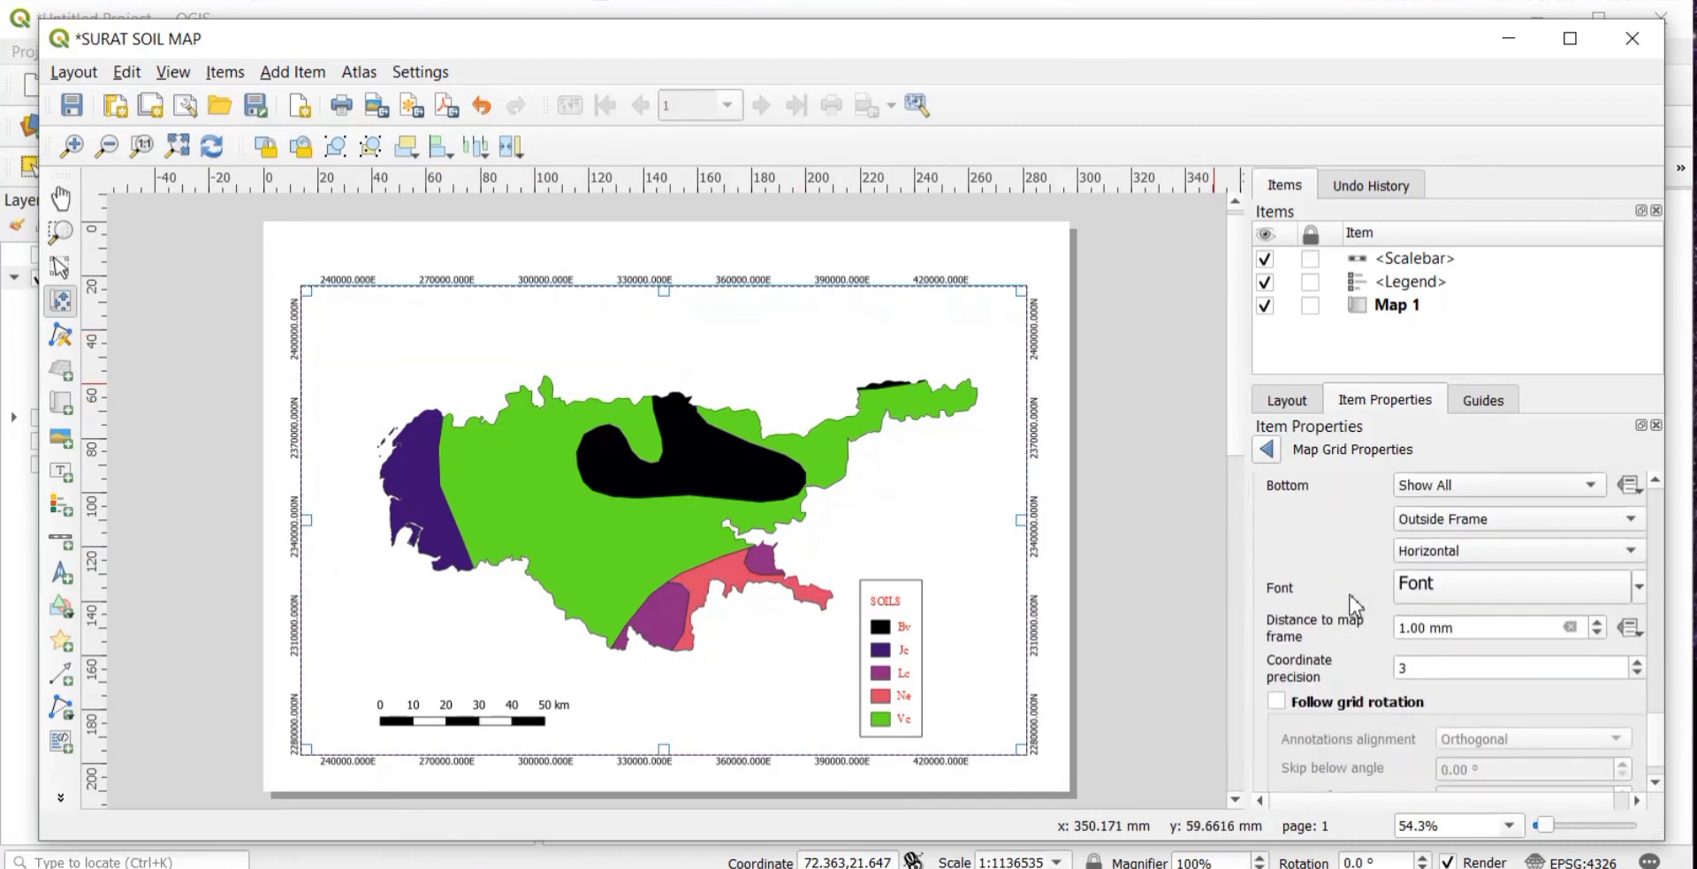
pyautogui.click(1639, 588)
pyautogui.moveTo(1466, 361)
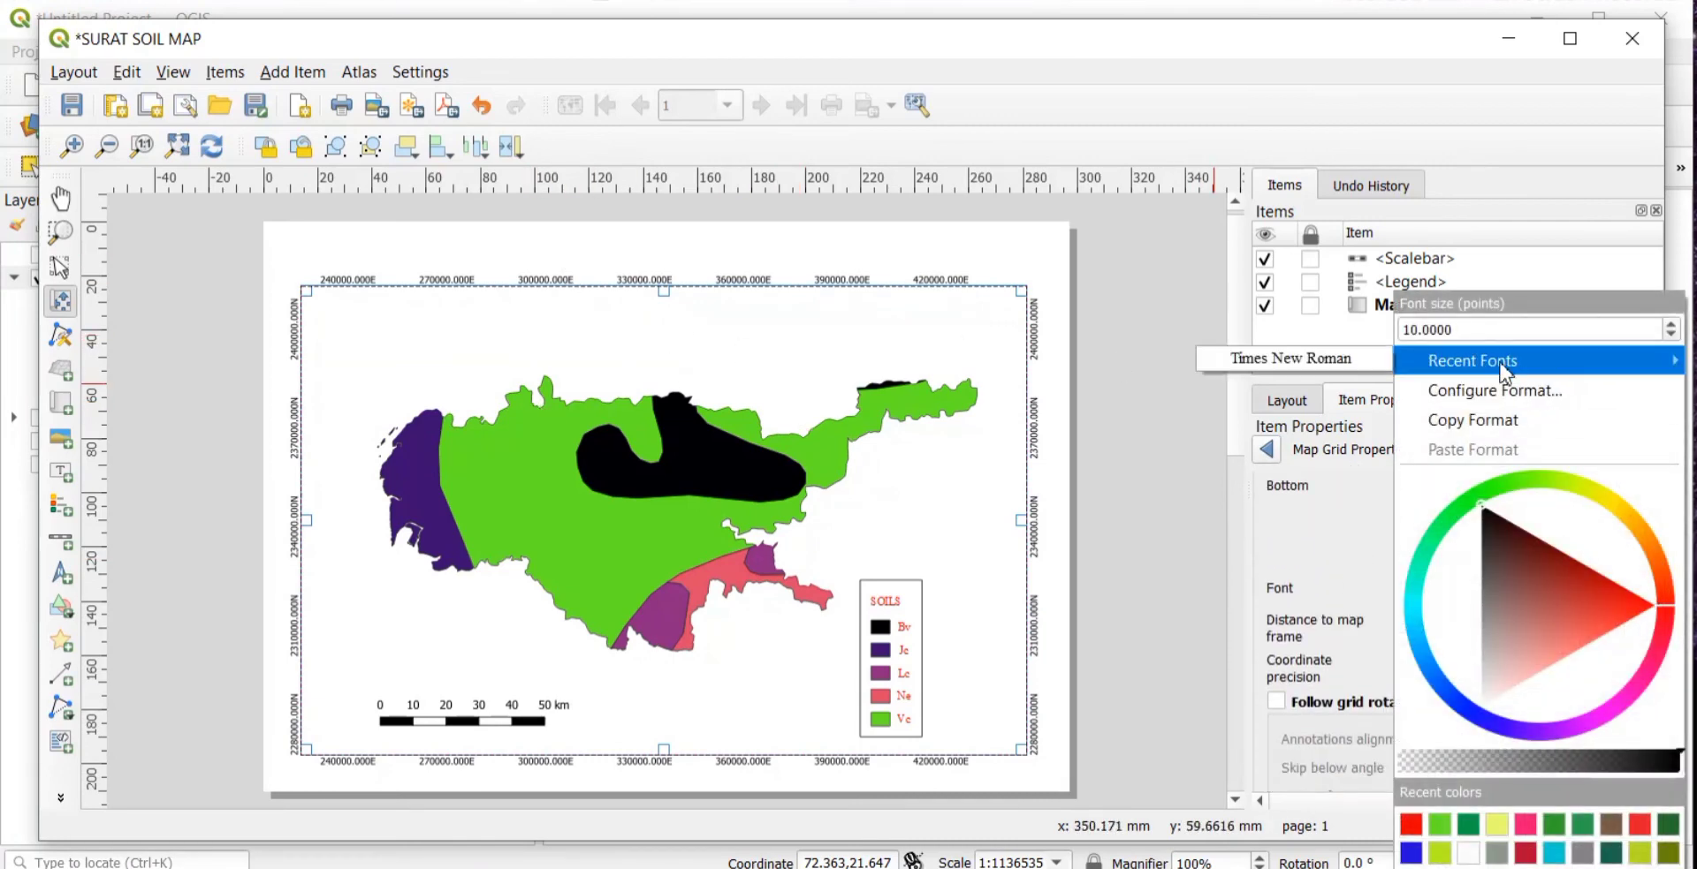
pyautogui.click(1366, 363)
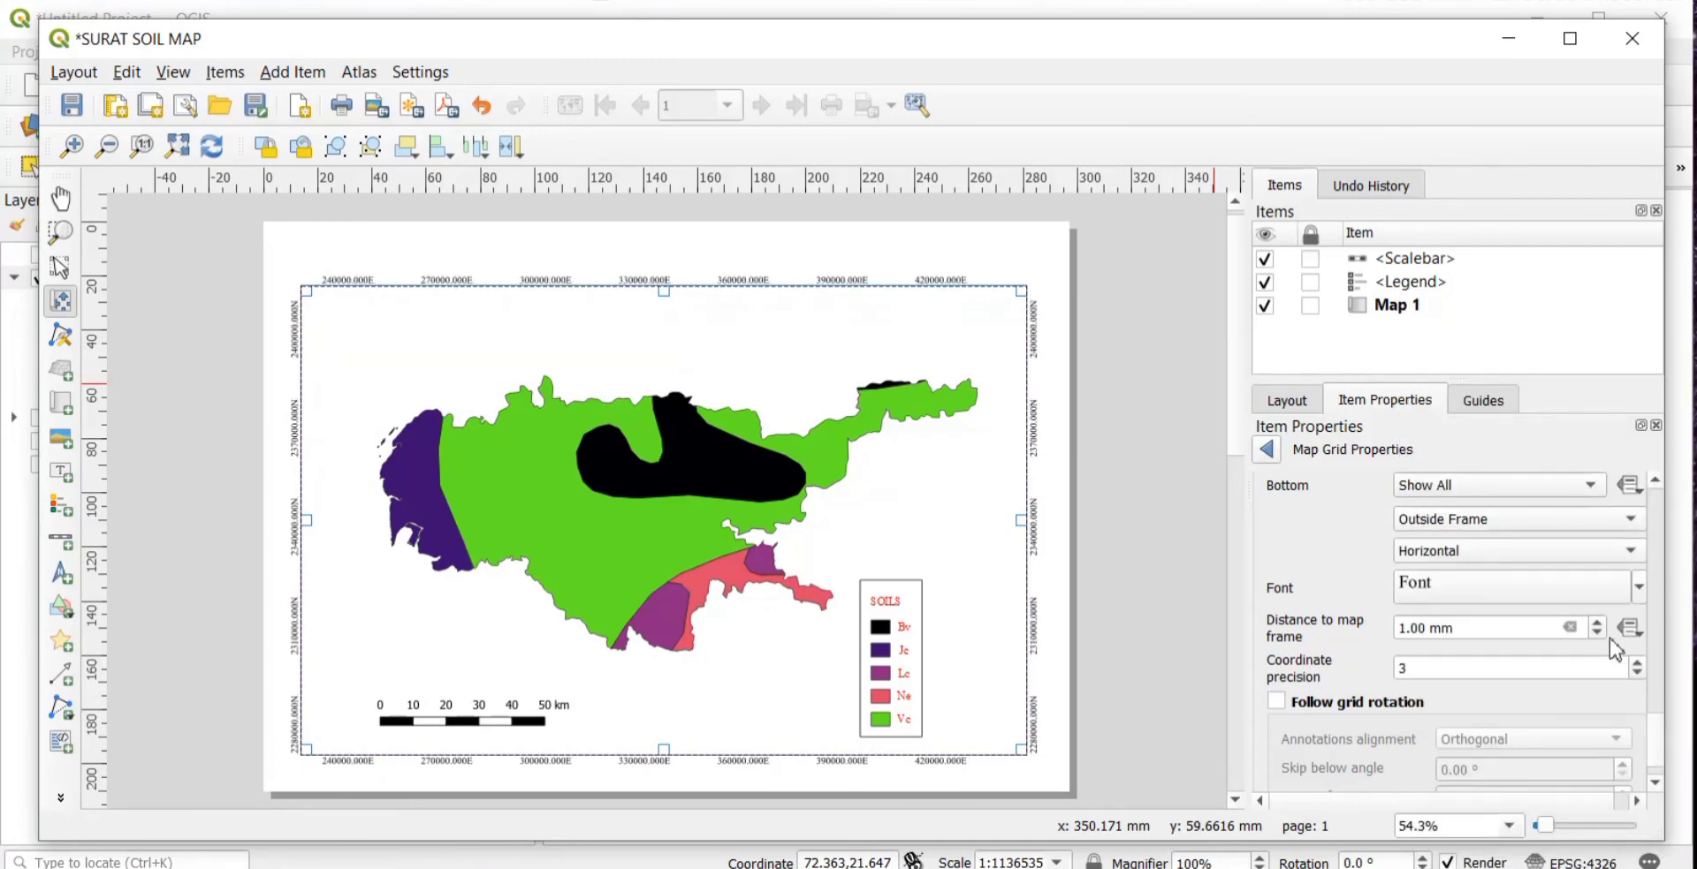
pyautogui.click(1640, 592)
pyautogui.moveTo(1651, 355)
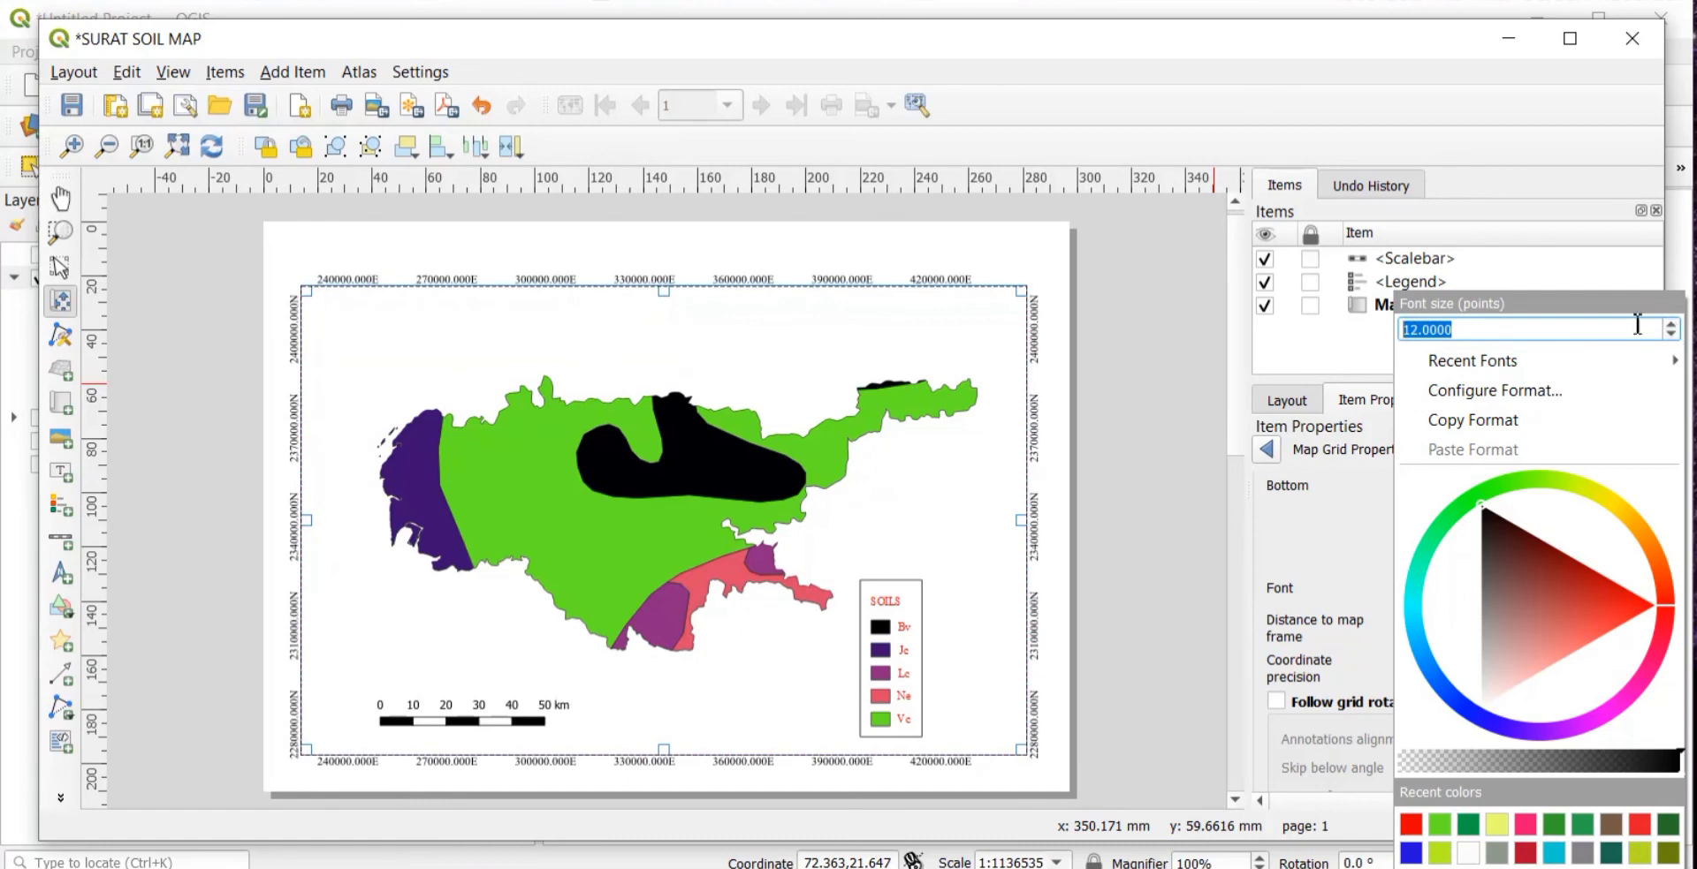
pyautogui.click(1350, 468)
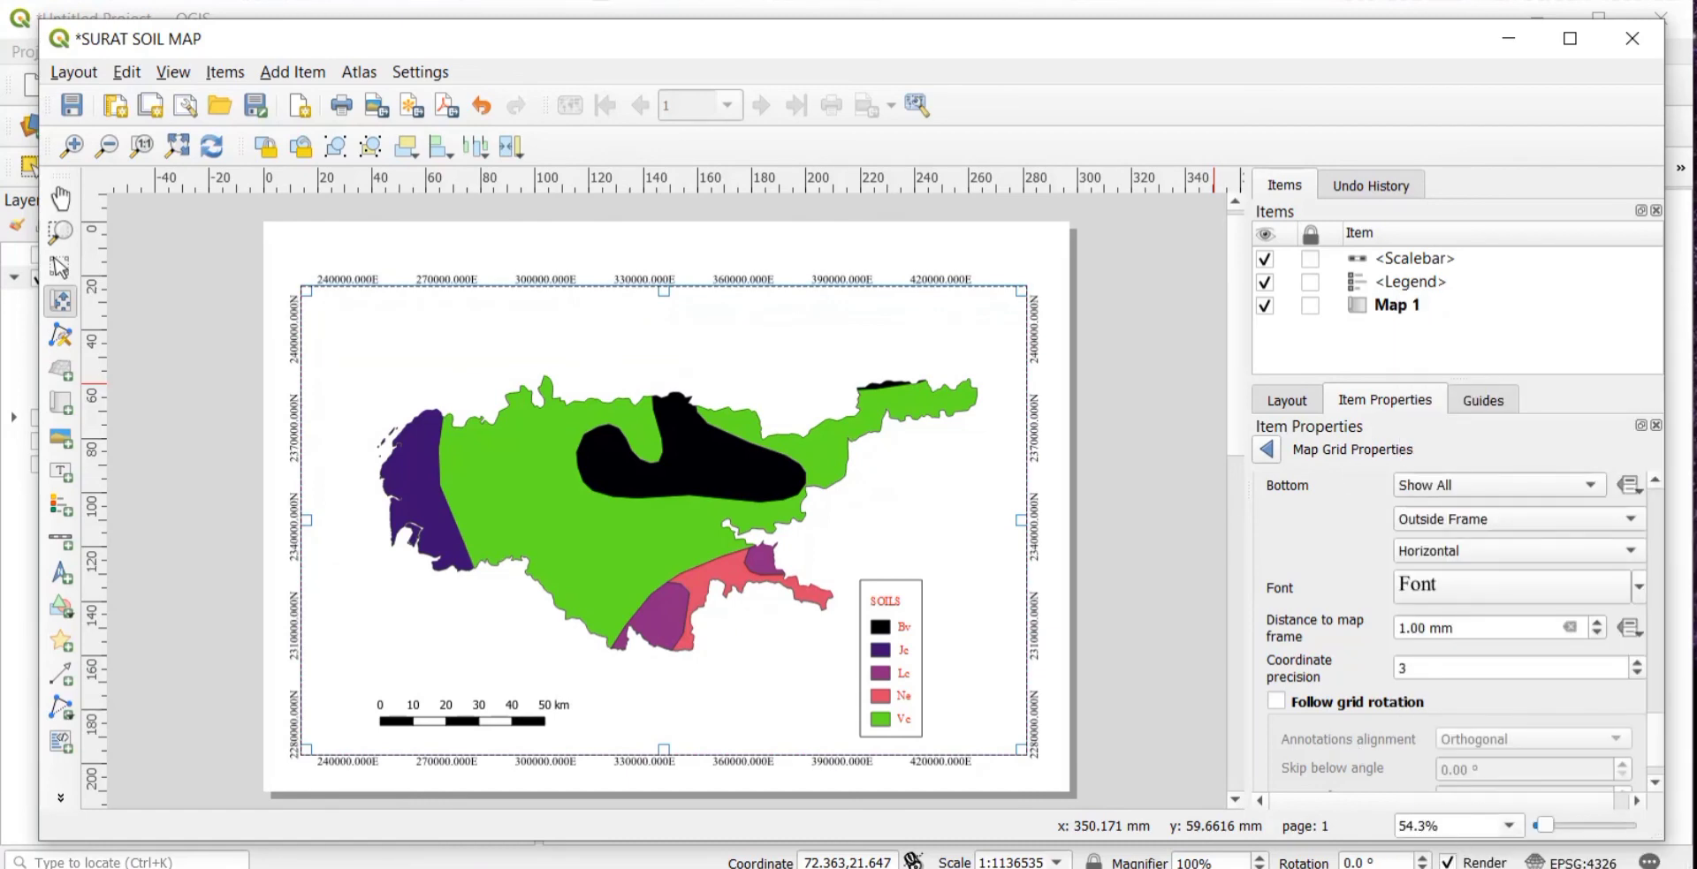
# - Add a north arrow in the map's upper-right corner, using the four-pointed star NorthArrow_06.svg from the arrows group
pyautogui.click(61, 572)
pyautogui.moveTo(957, 304); pyautogui.dragTo(1002, 343)
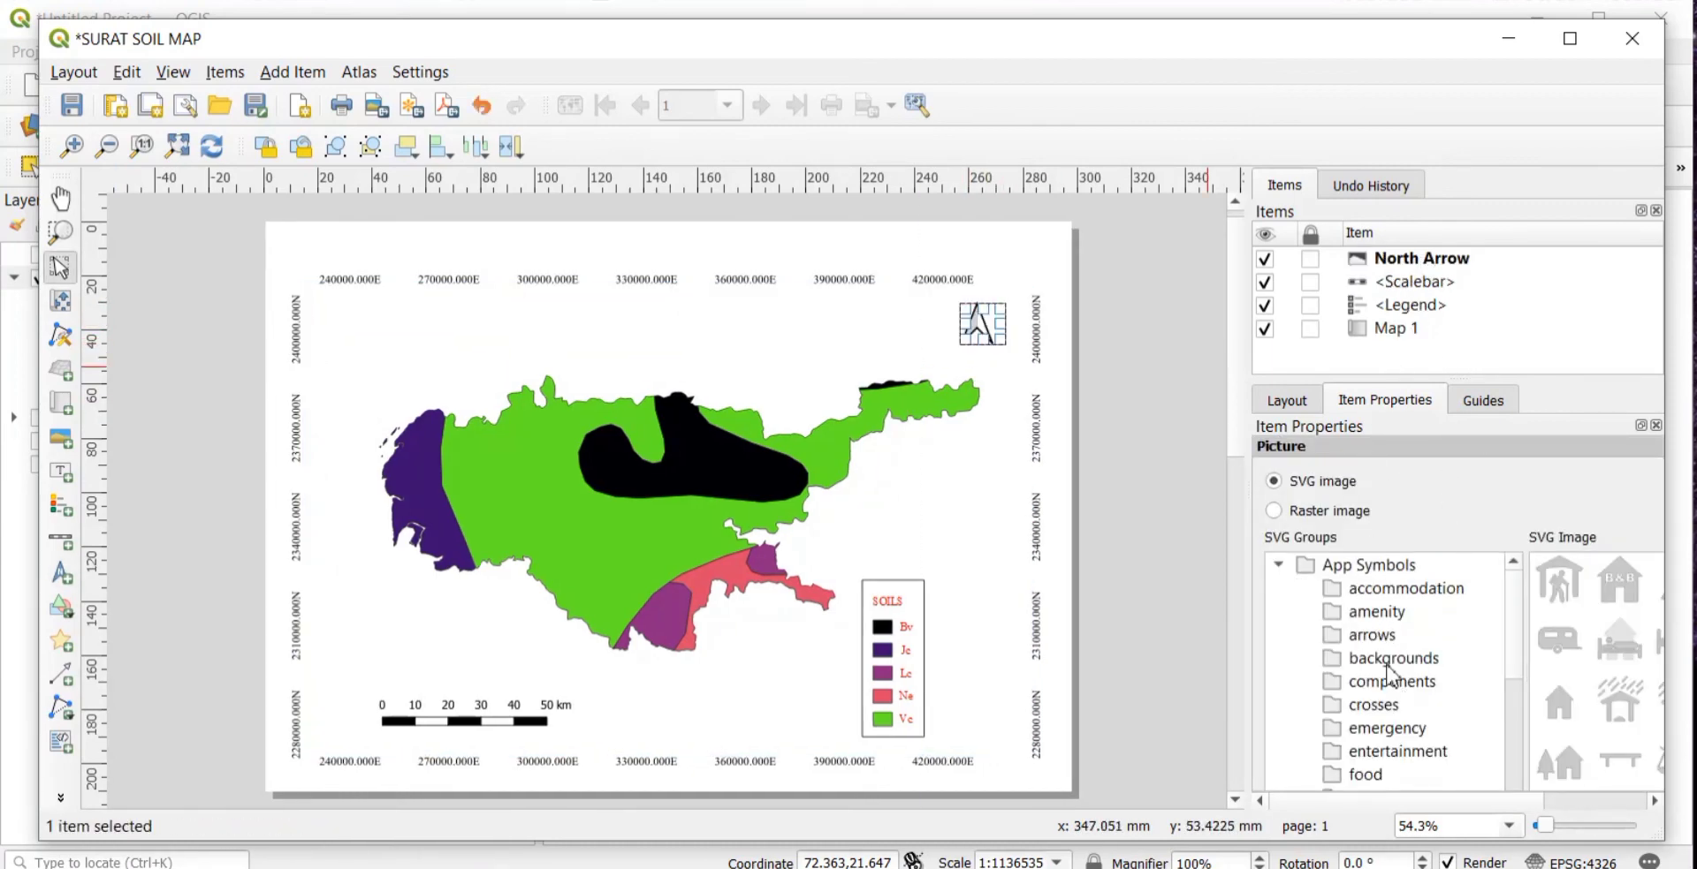
pyautogui.click(1367, 638)
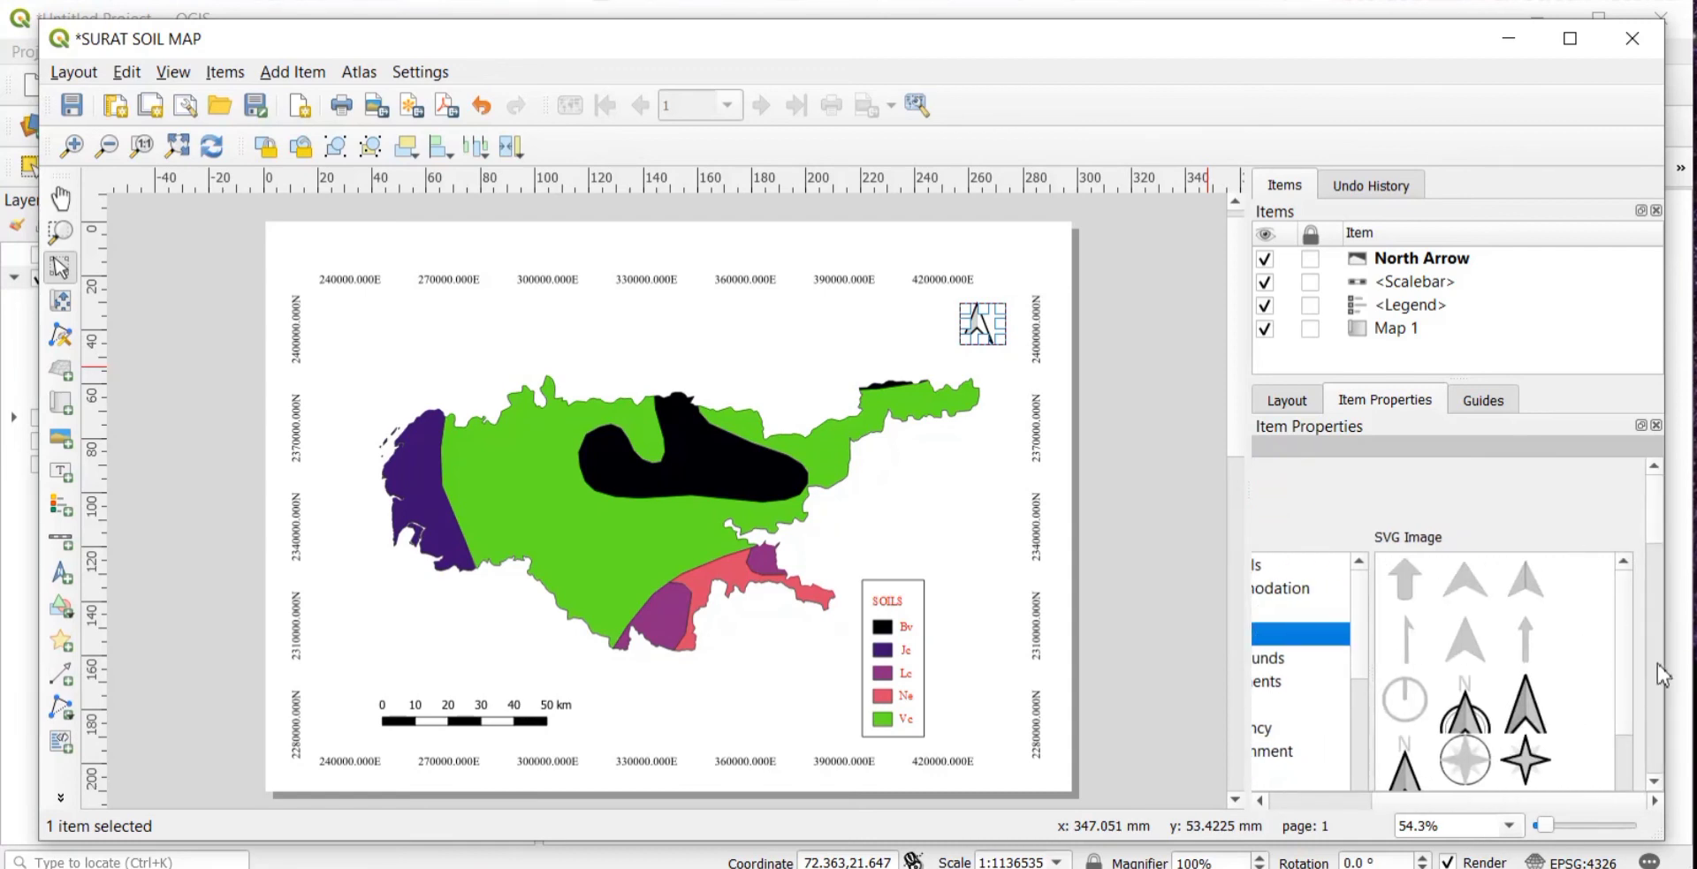
pyautogui.click(1653, 464)
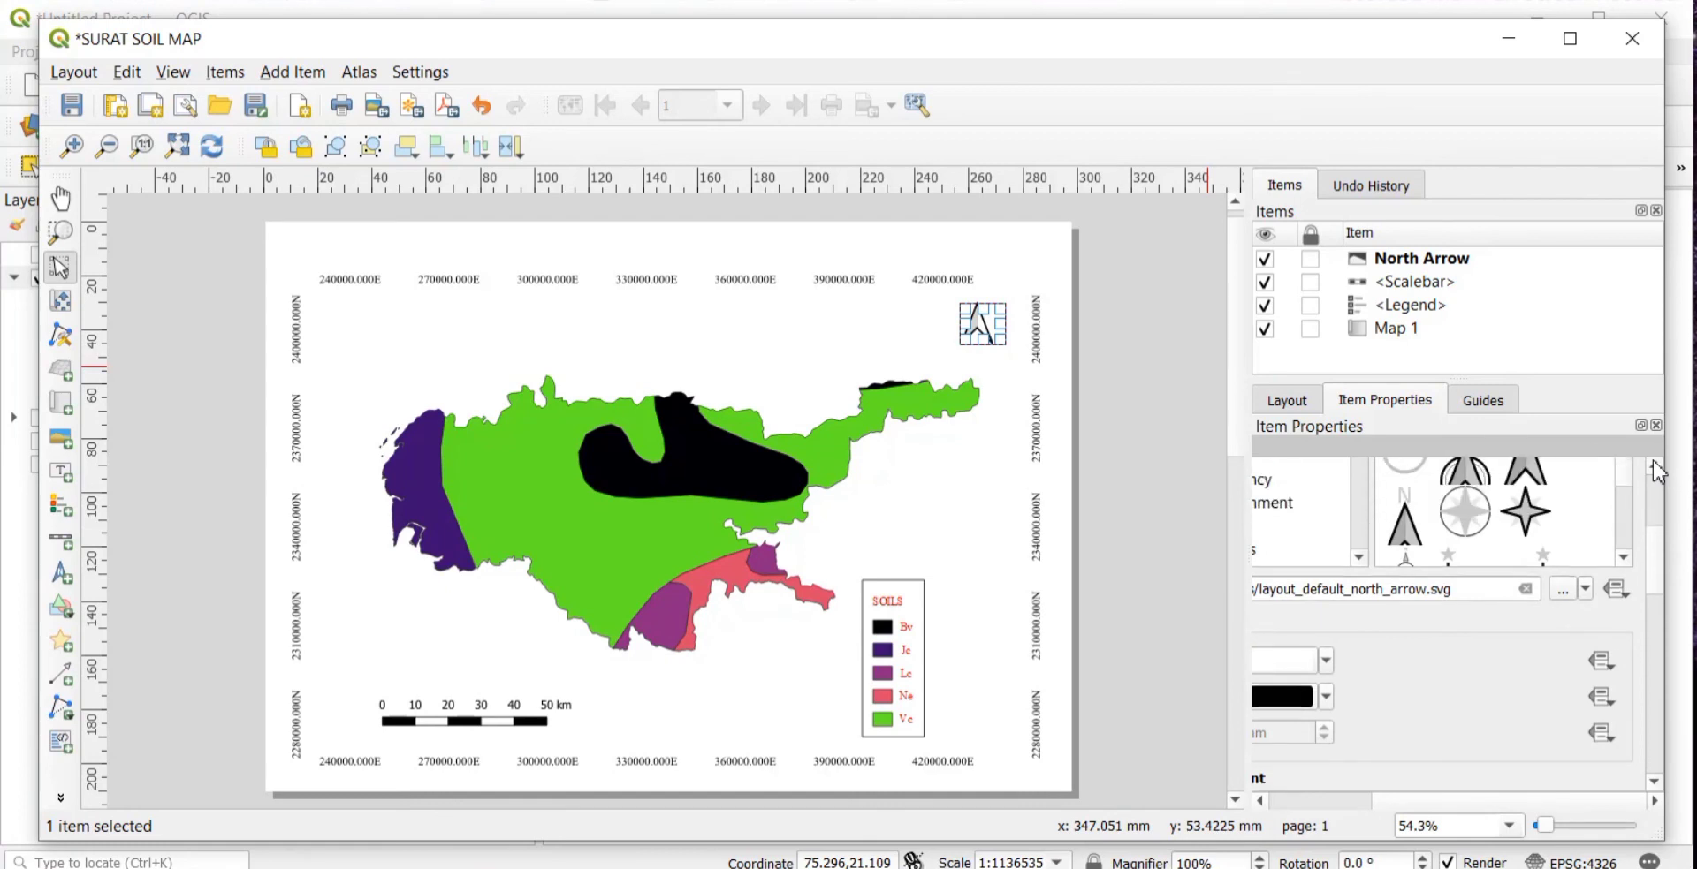
pyautogui.click(1653, 464)
pyautogui.click(1517, 627)
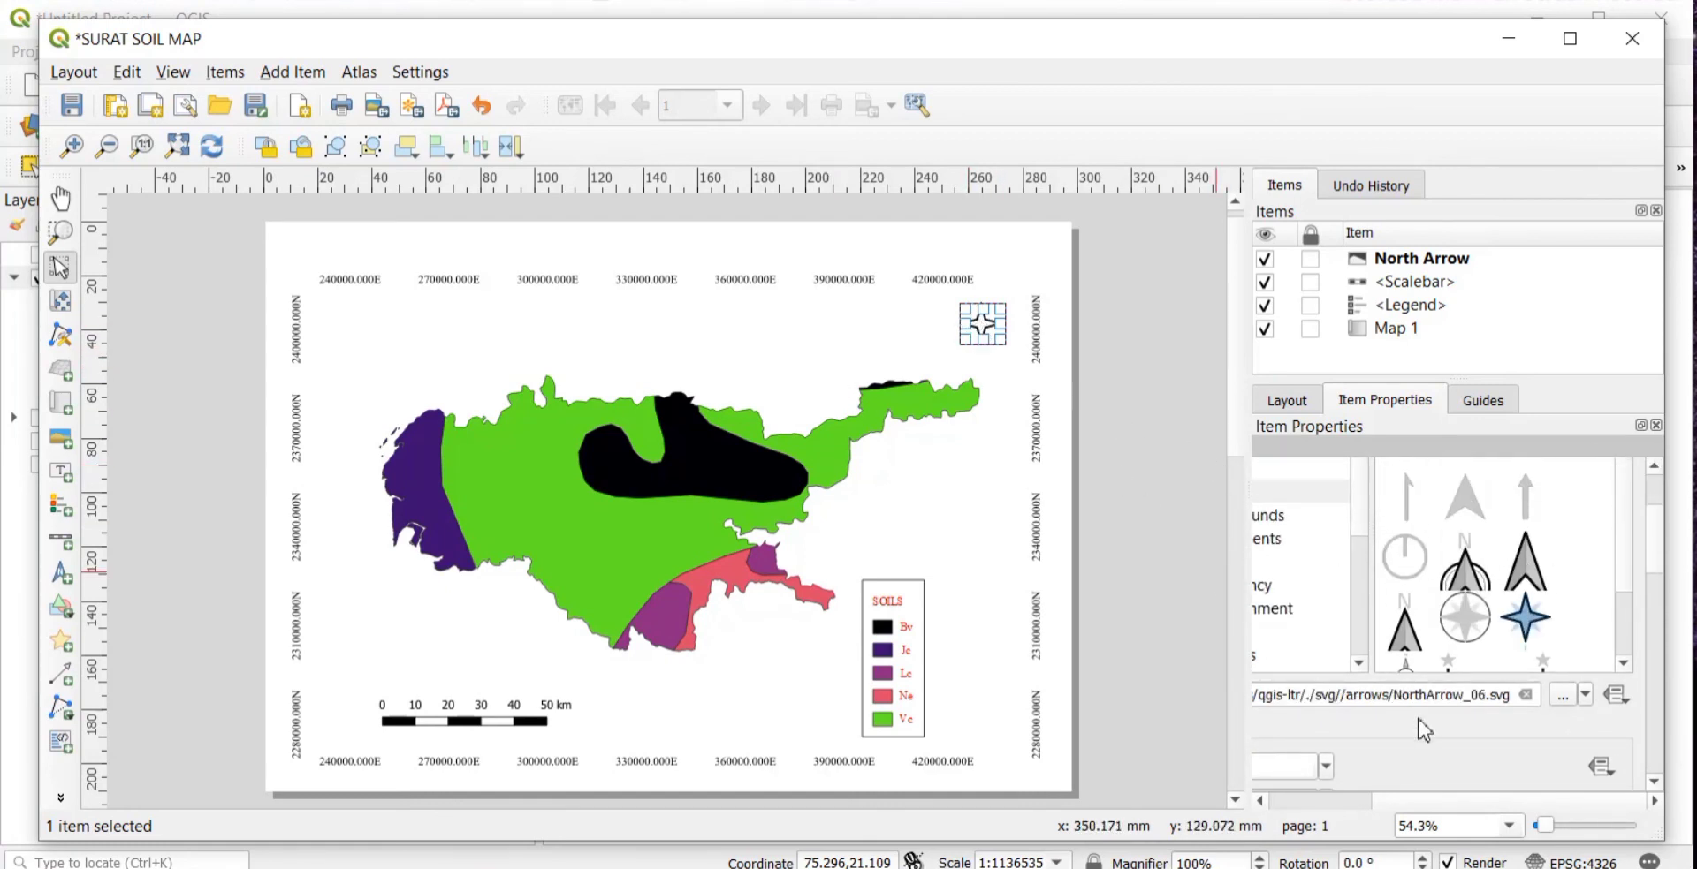
# - Change the north arrow's fill color to green
pyautogui.scroll(-3, 1423, 730)
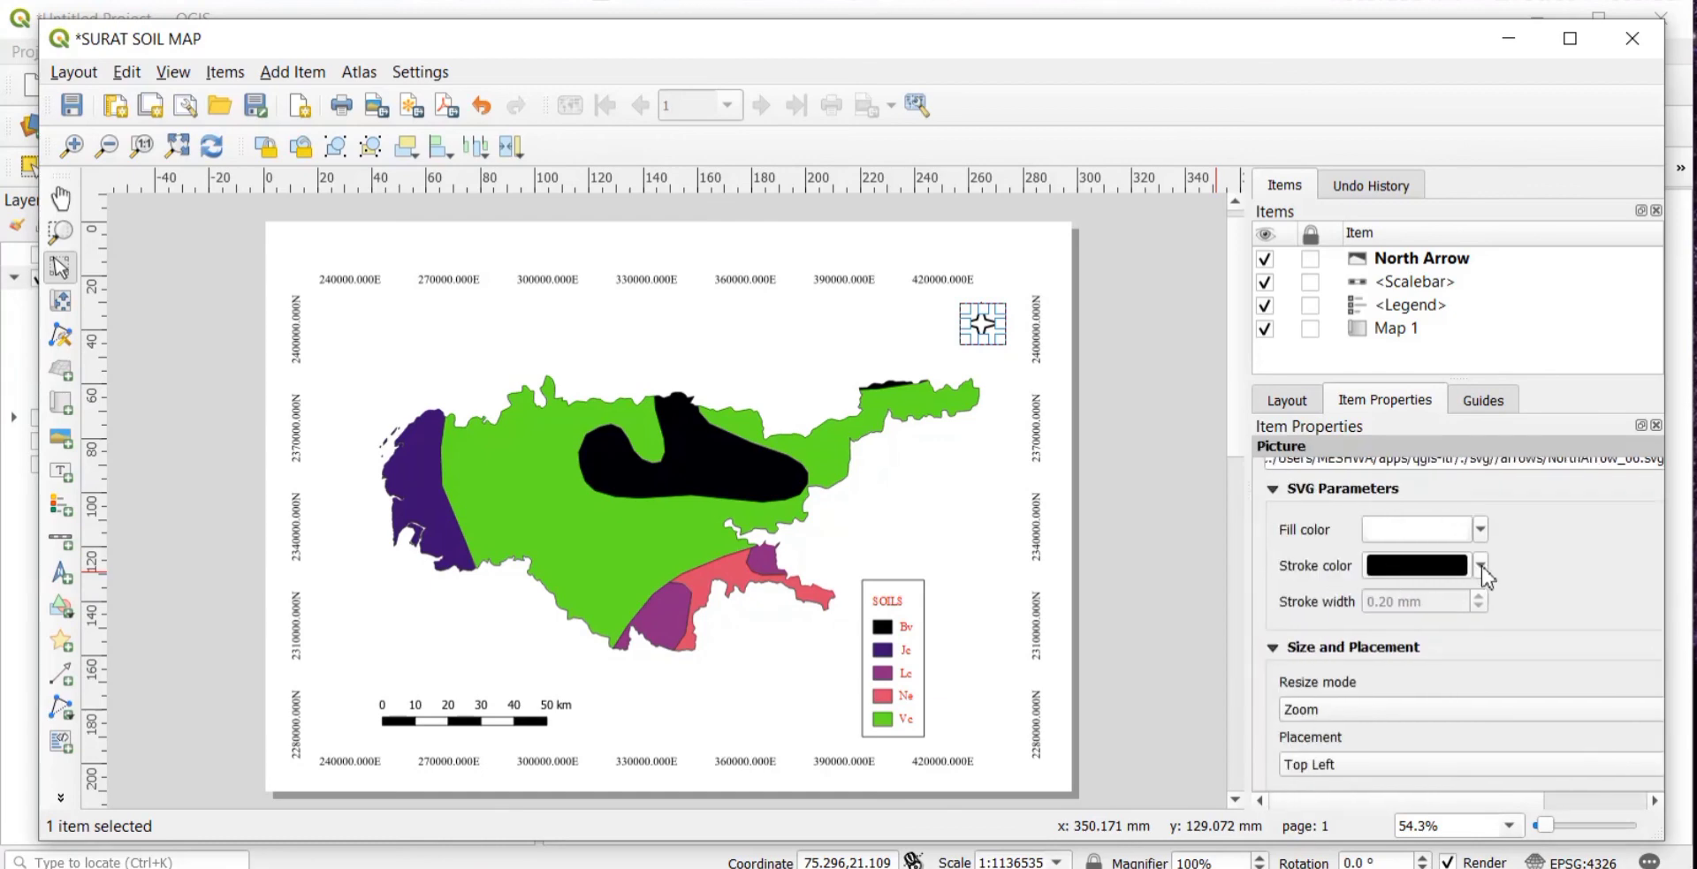
pyautogui.click(1479, 530)
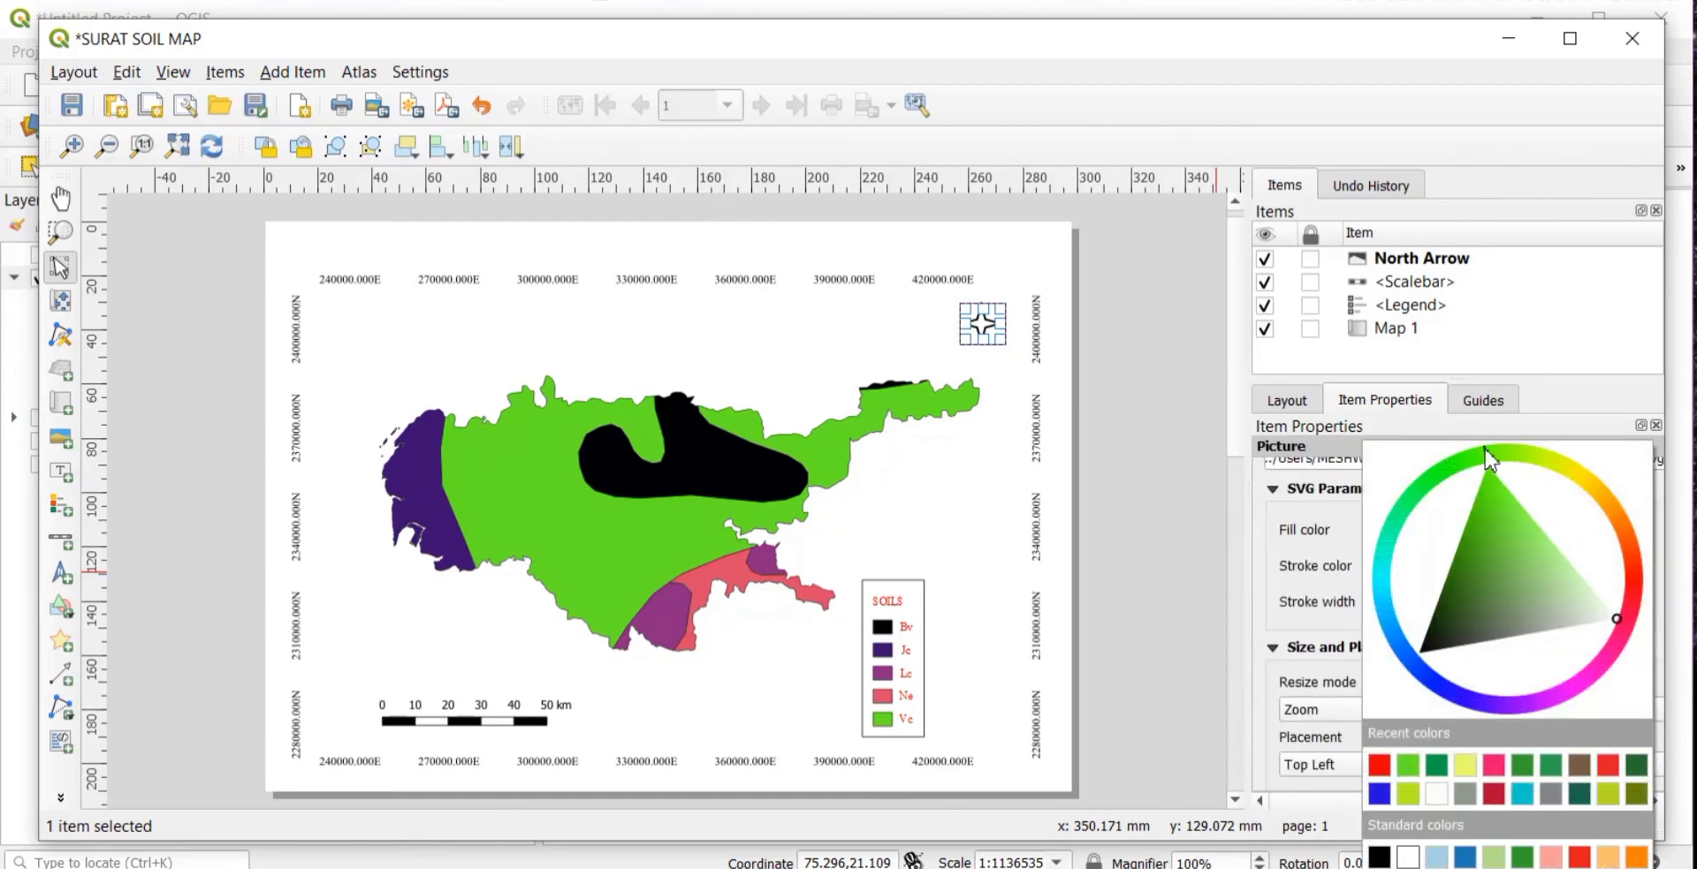
pyautogui.click(1326, 570)
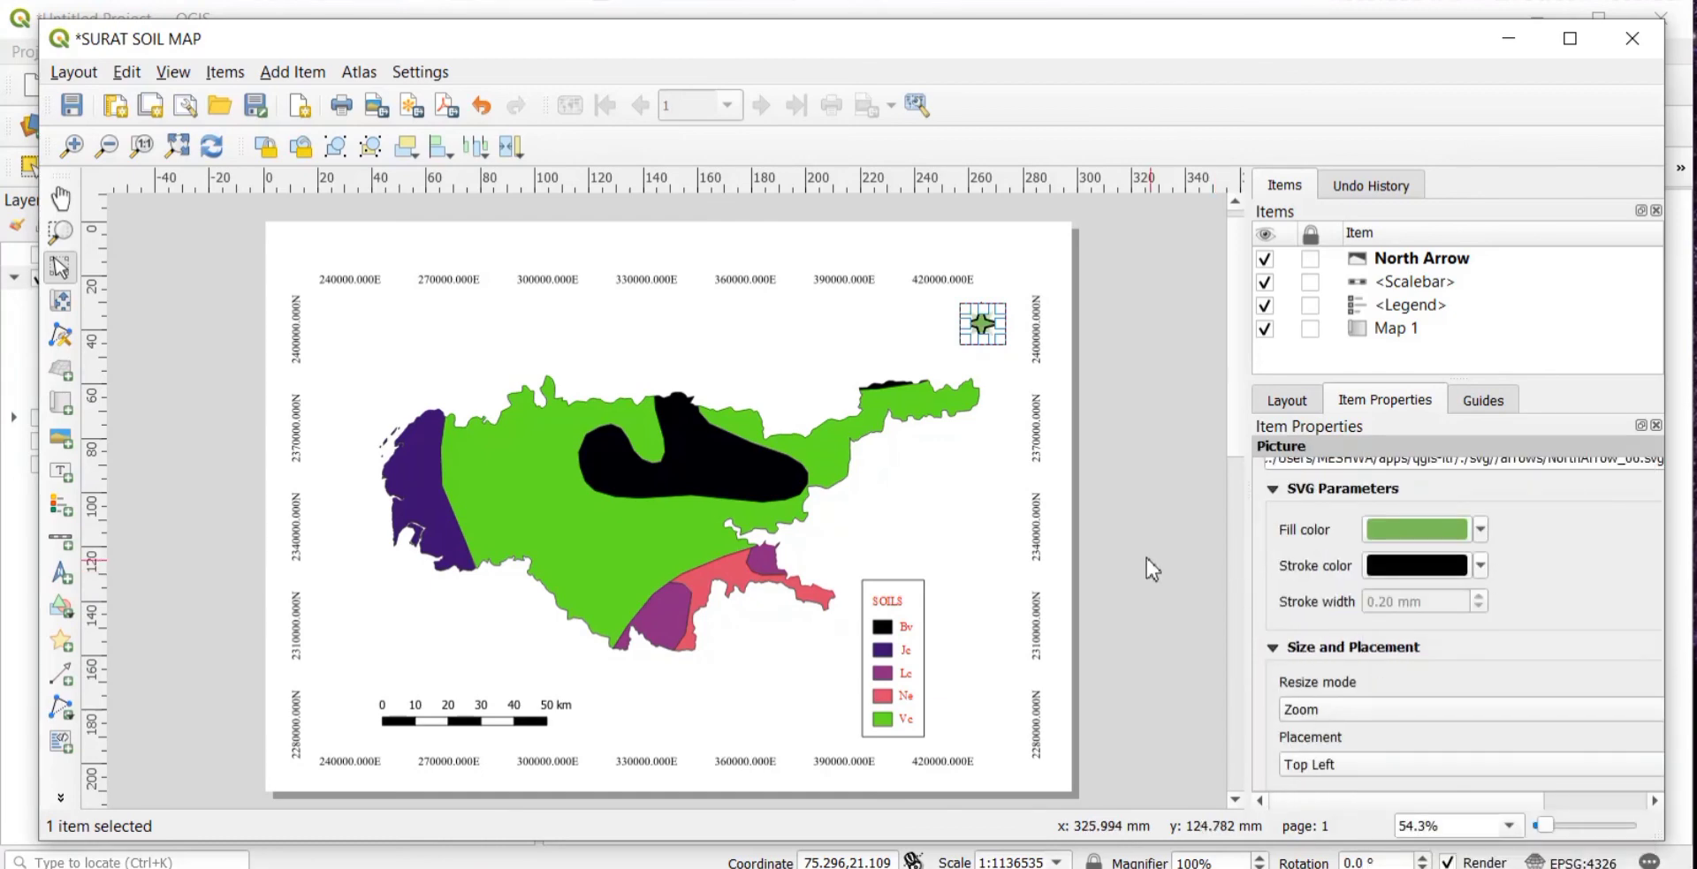
pyautogui.click(947, 483)
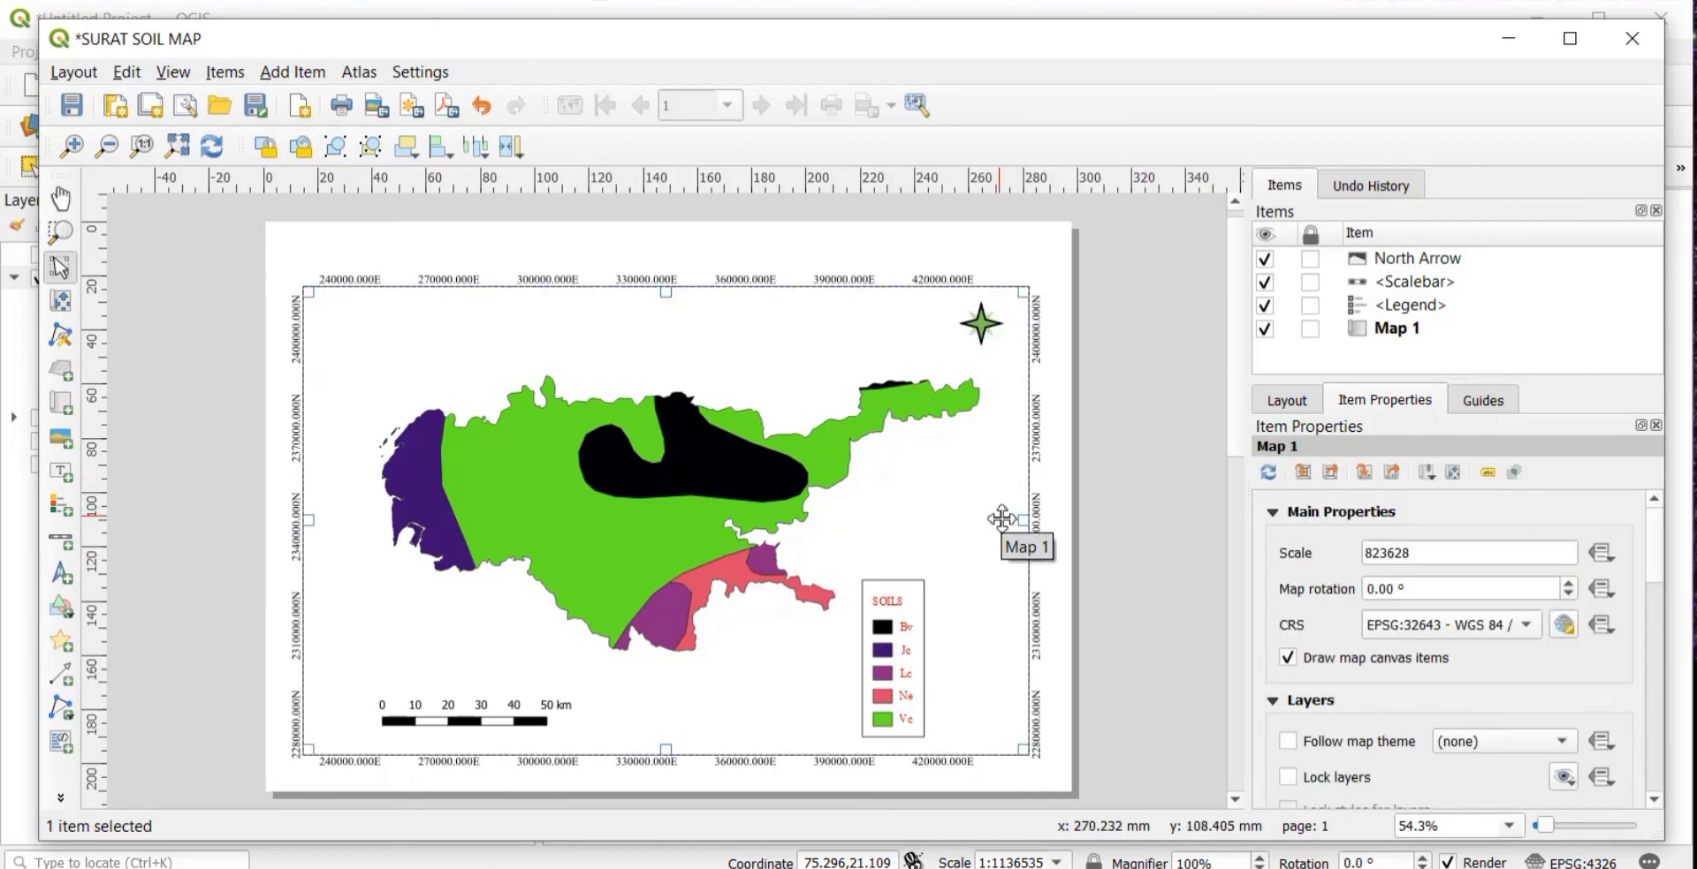
# - Add a wide label across the page above the map with the text SOIL MAP OF SURAT
pyautogui.click(60, 471)
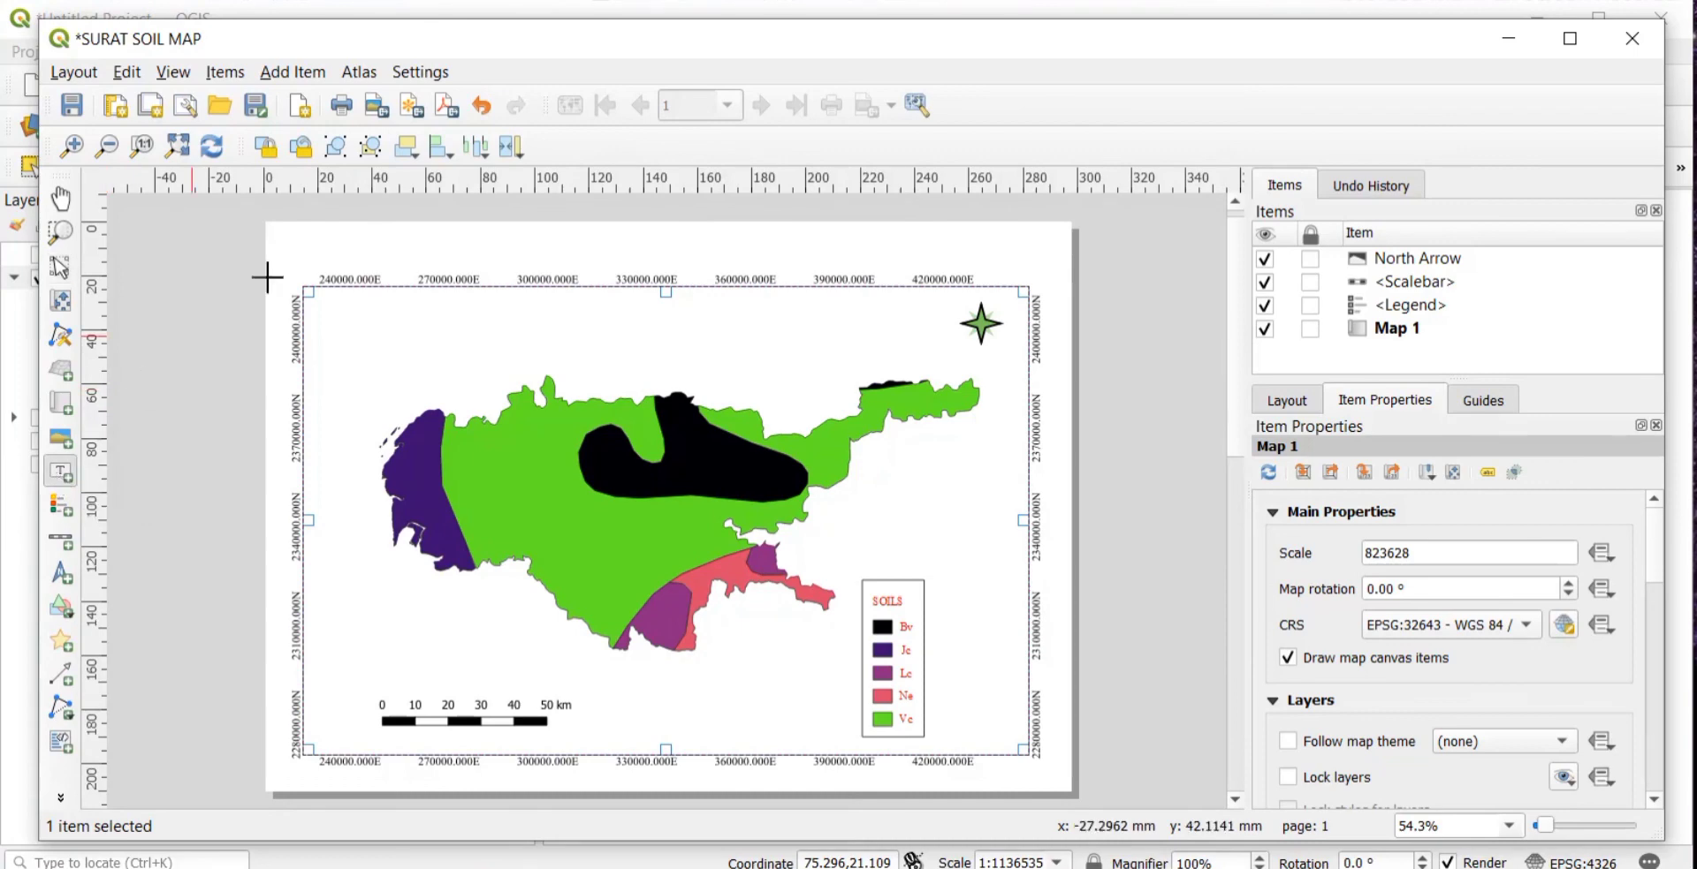
pyautogui.moveTo(326, 238); pyautogui.dragTo(1038, 253)
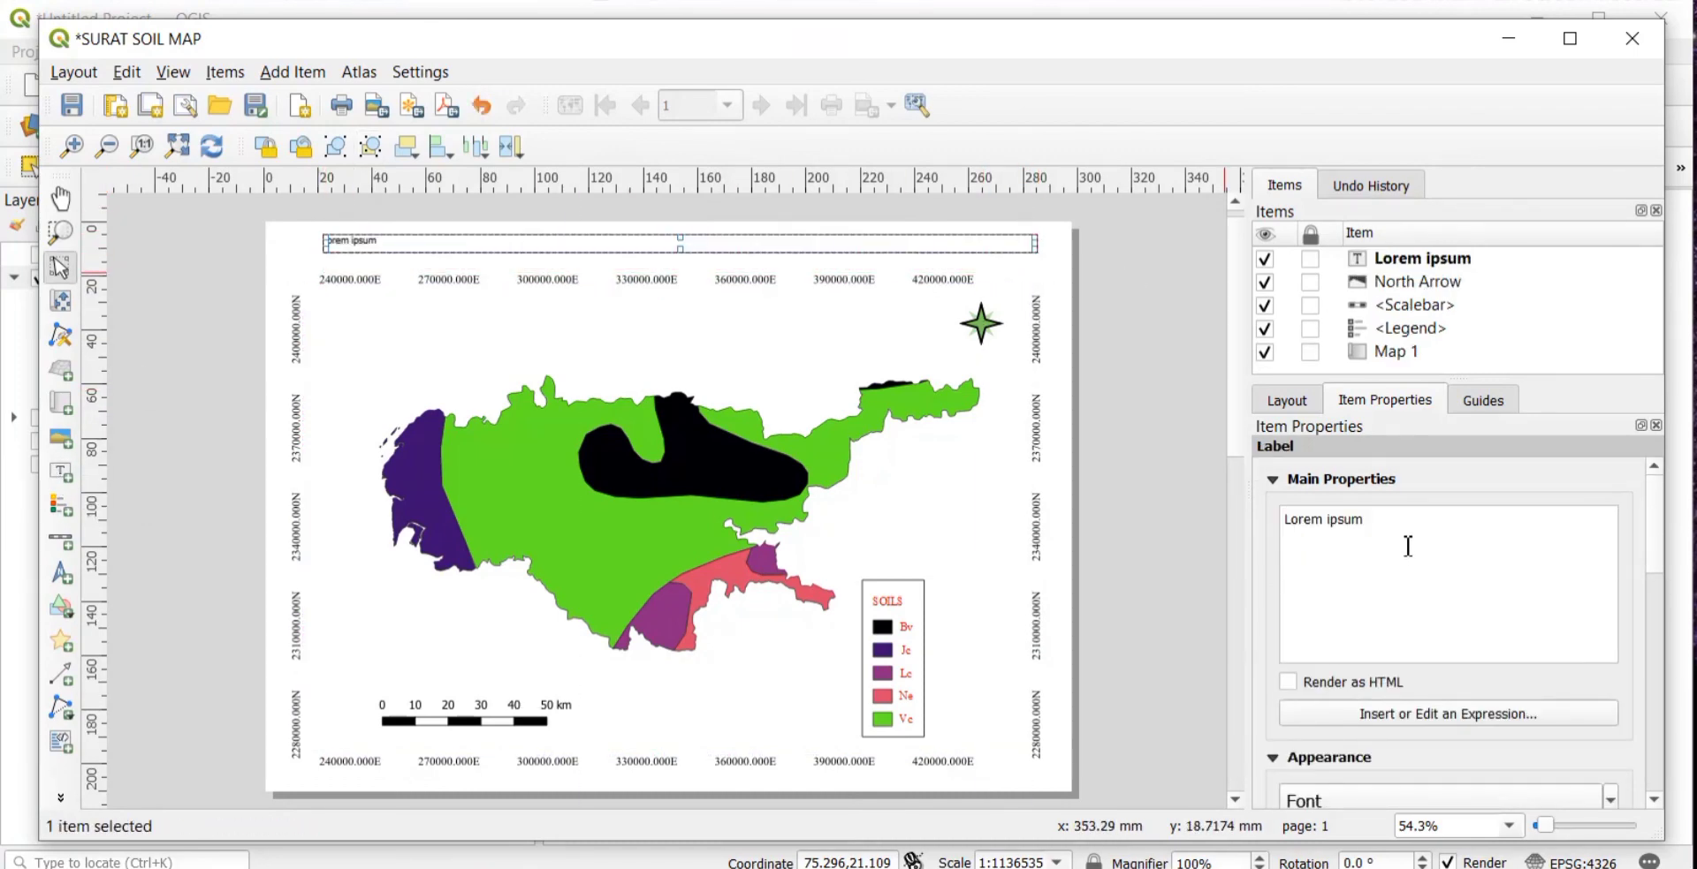
pyautogui.press('BackSpace')
pyautogui.press('BackSpace')
pyautogui.press('BackSpace')
pyautogui.press('BackSpace')
pyautogui.press('BackSpace')
pyautogui.press('BackSpace')
pyautogui.press('BackSpace')
pyautogui.press('BackSpace')
pyautogui.press('BackSpace')
pyautogui.press('BackSpace')
pyautogui.write('SO')
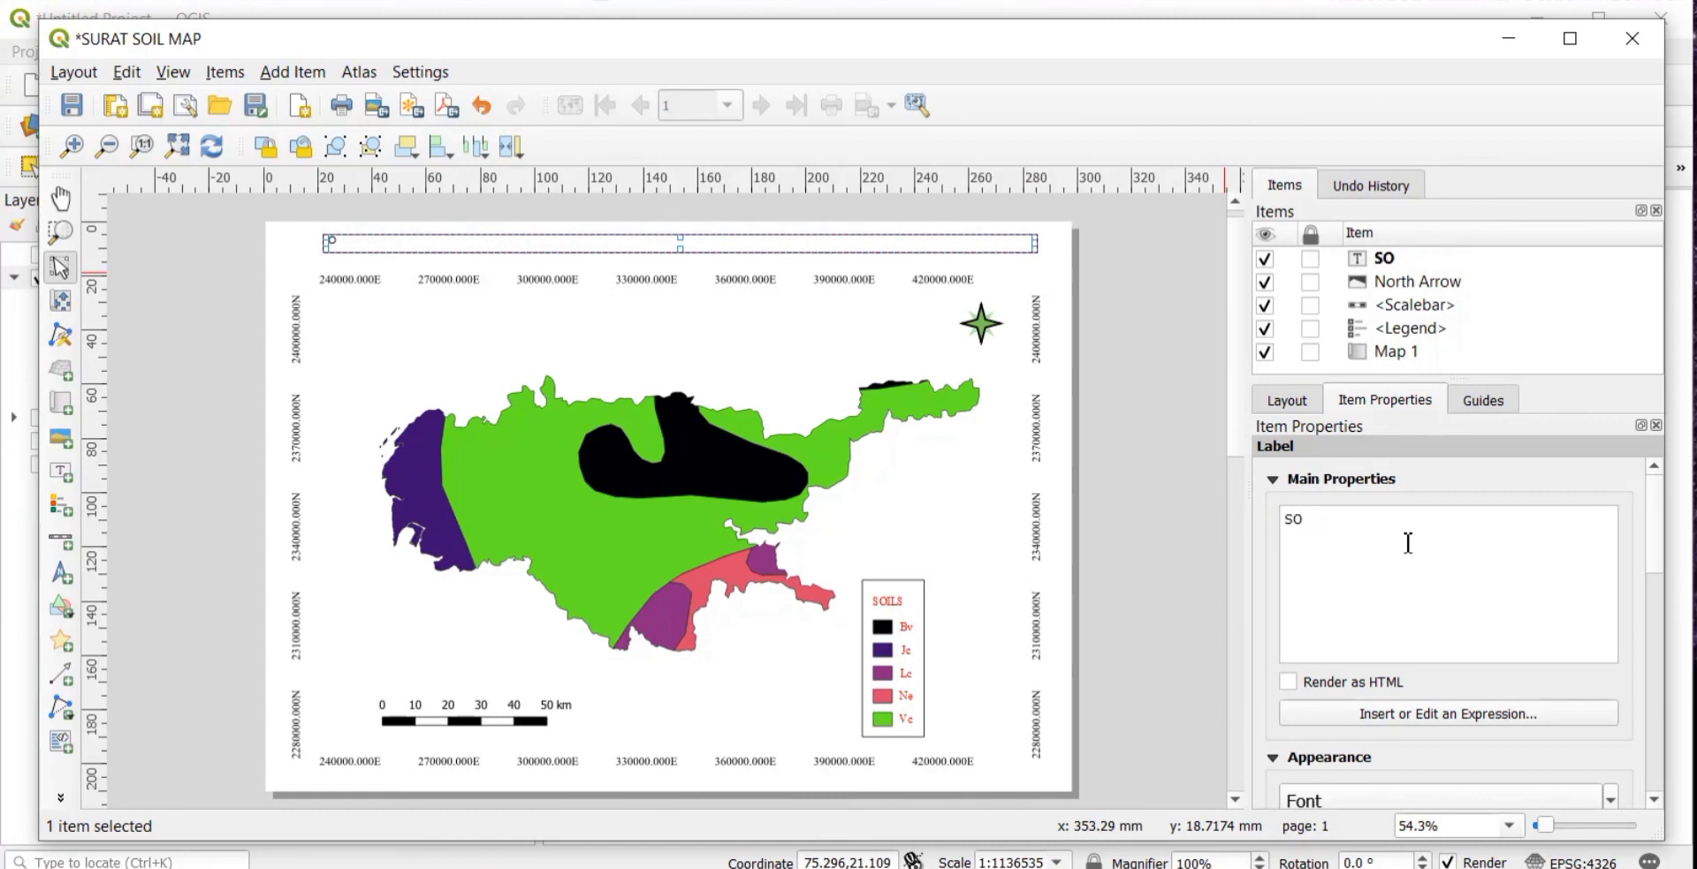
pyautogui.write('IL MAP OF ')
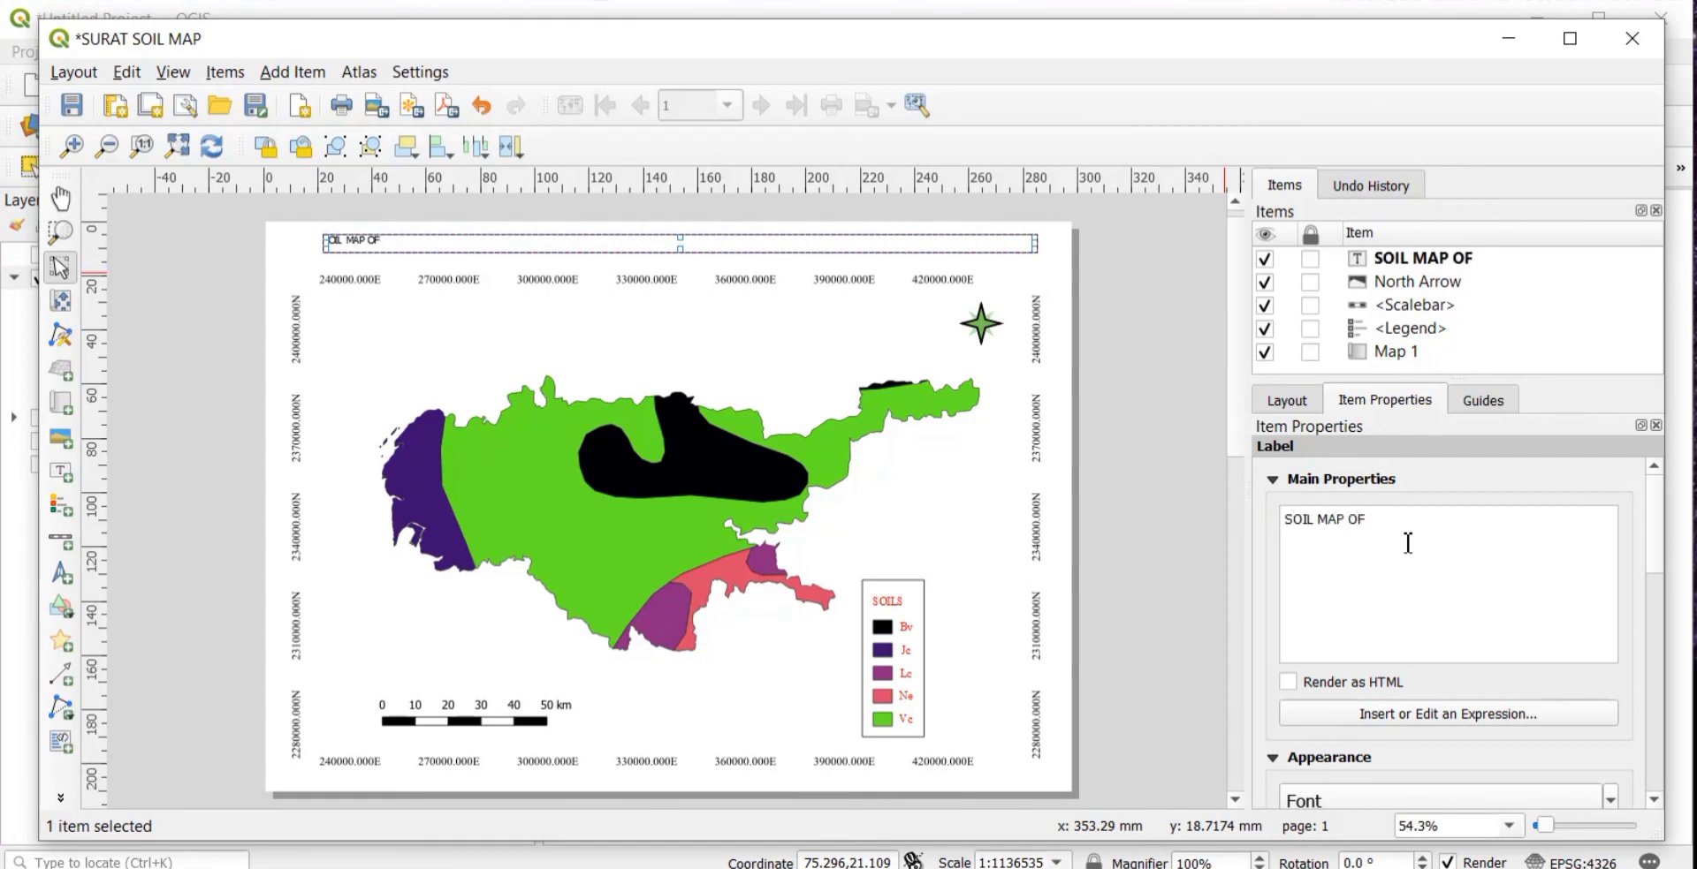
pyautogui.write('SURAT')
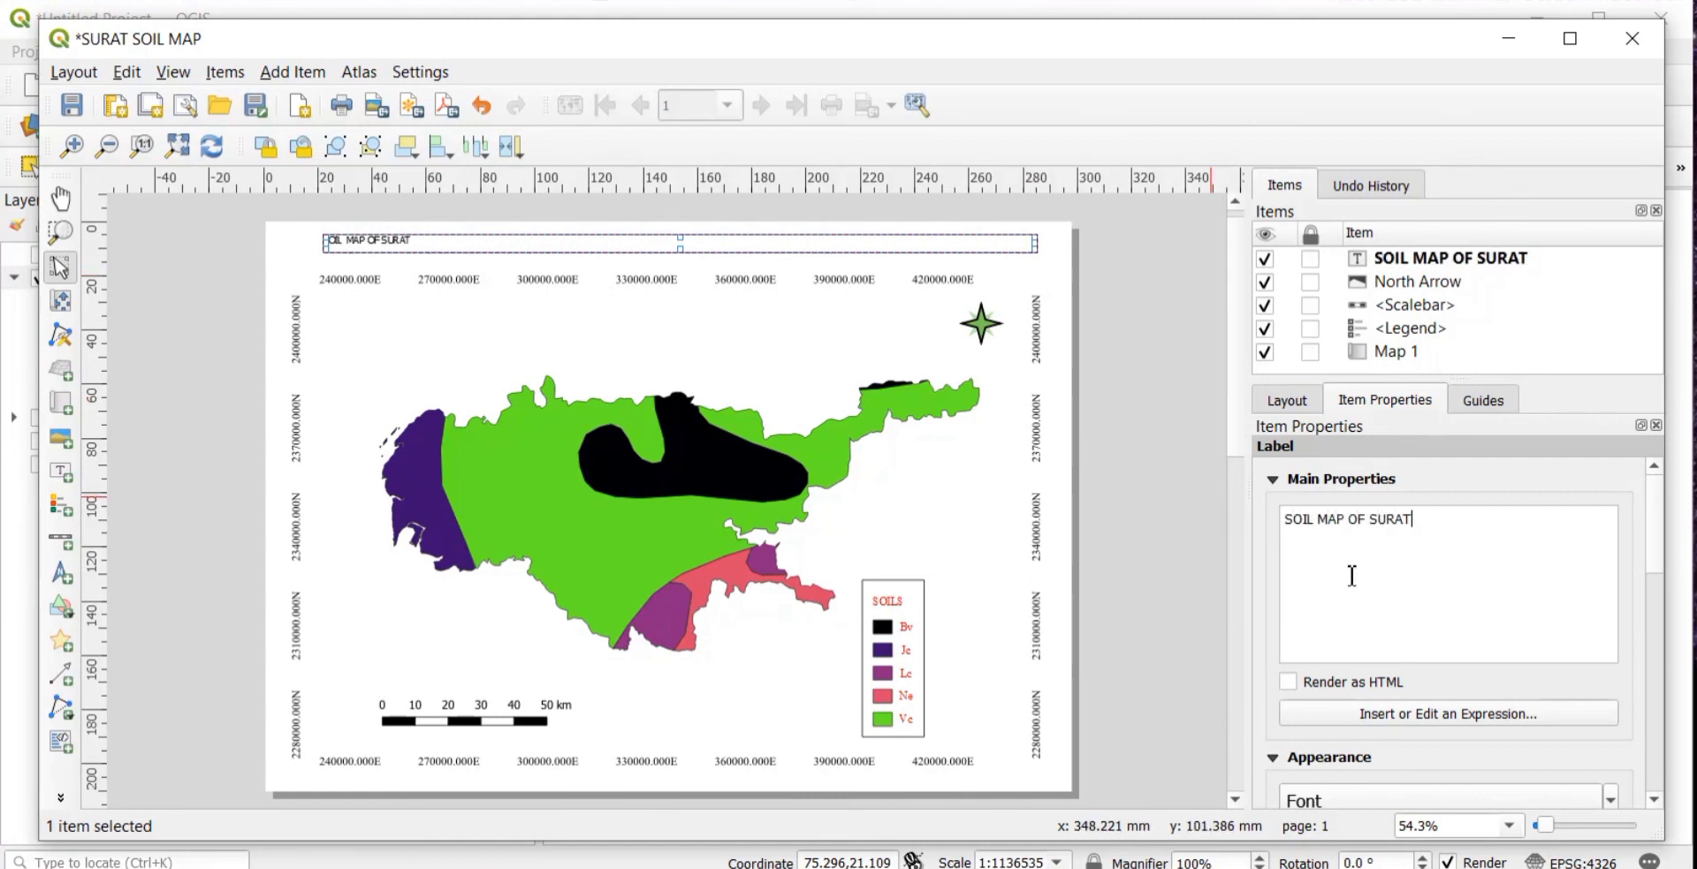
# - Enlarge the title label's font to more than 20 points and change it to Times New Roman
pyautogui.scroll(-5, 1443, 757)
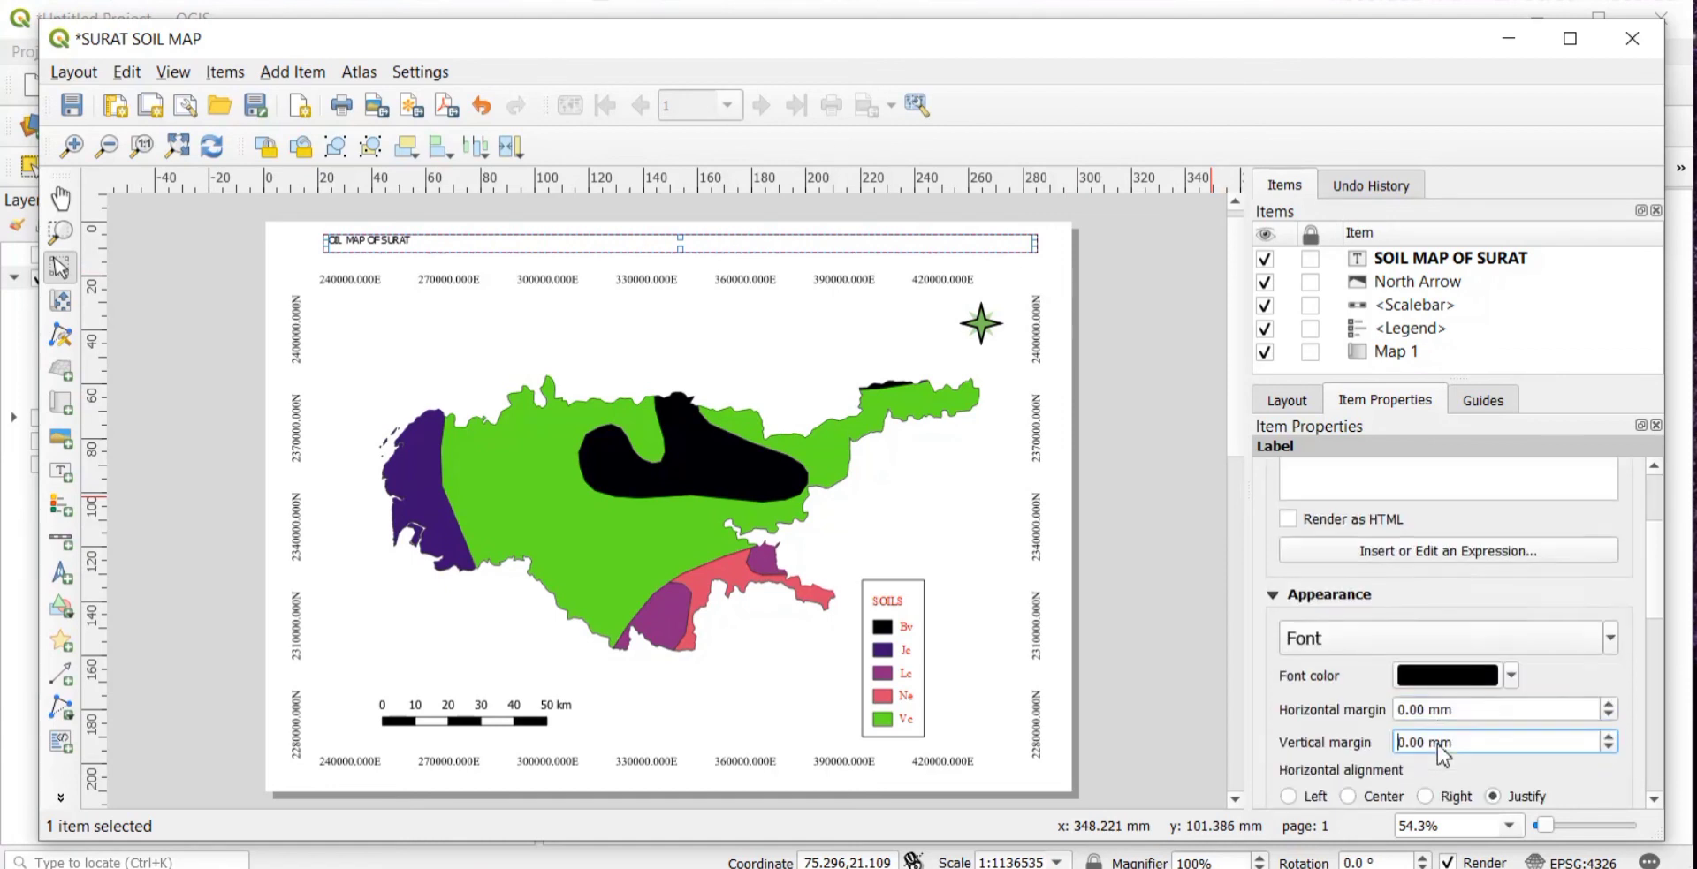
pyautogui.click(1610, 512)
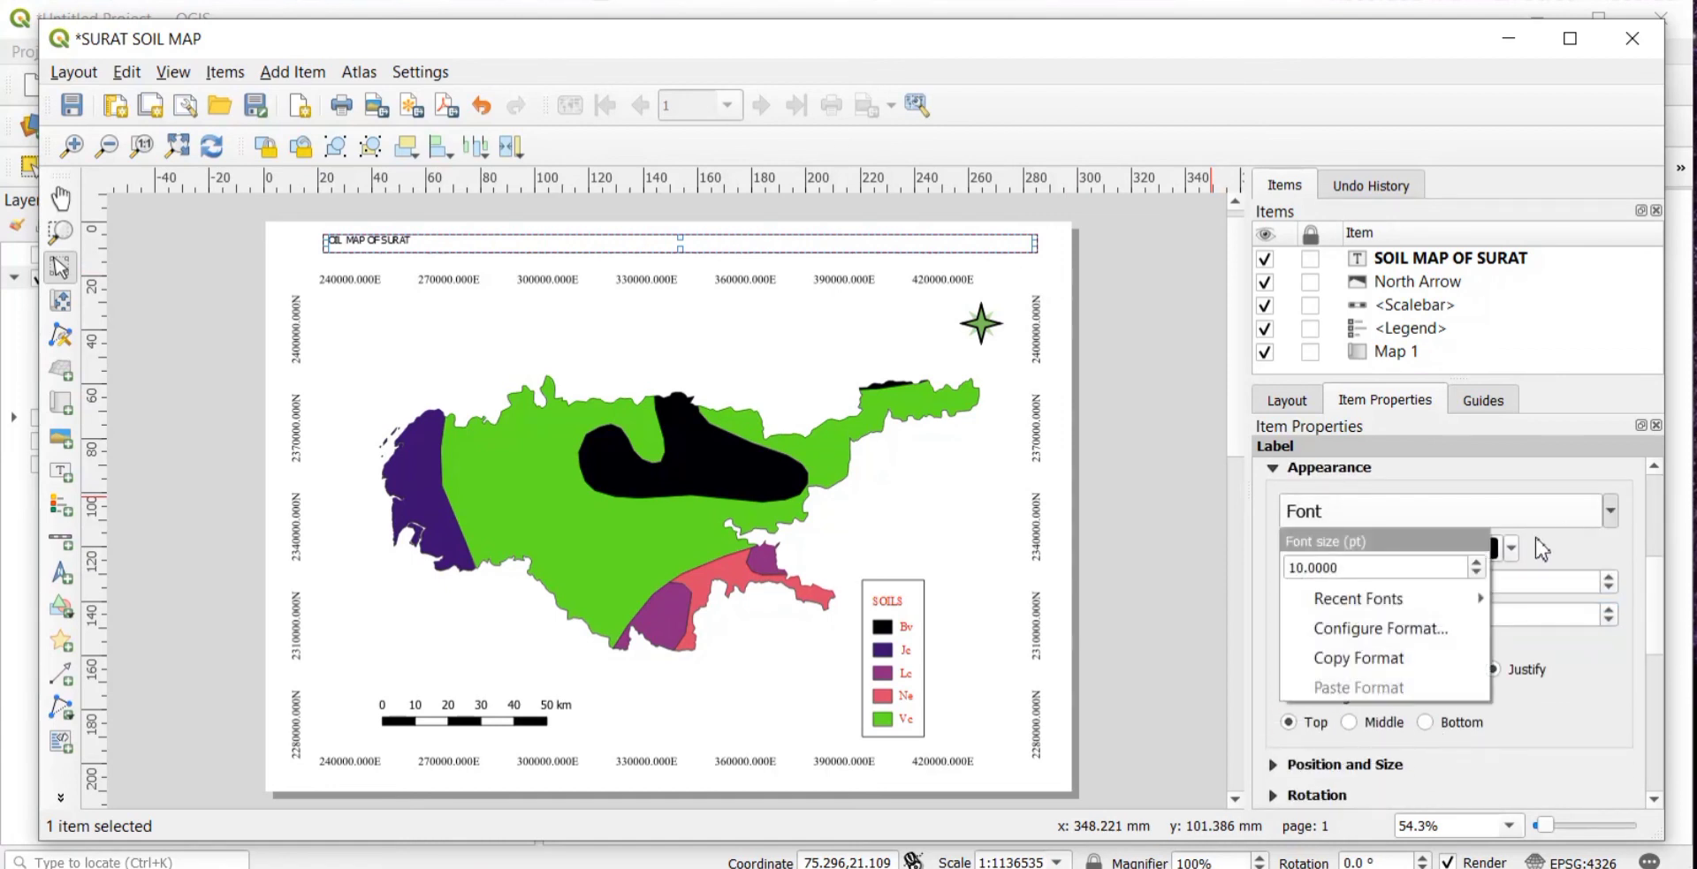
pyautogui.click(1476, 563)
pyautogui.click(1476, 562)
pyautogui.click(1475, 563)
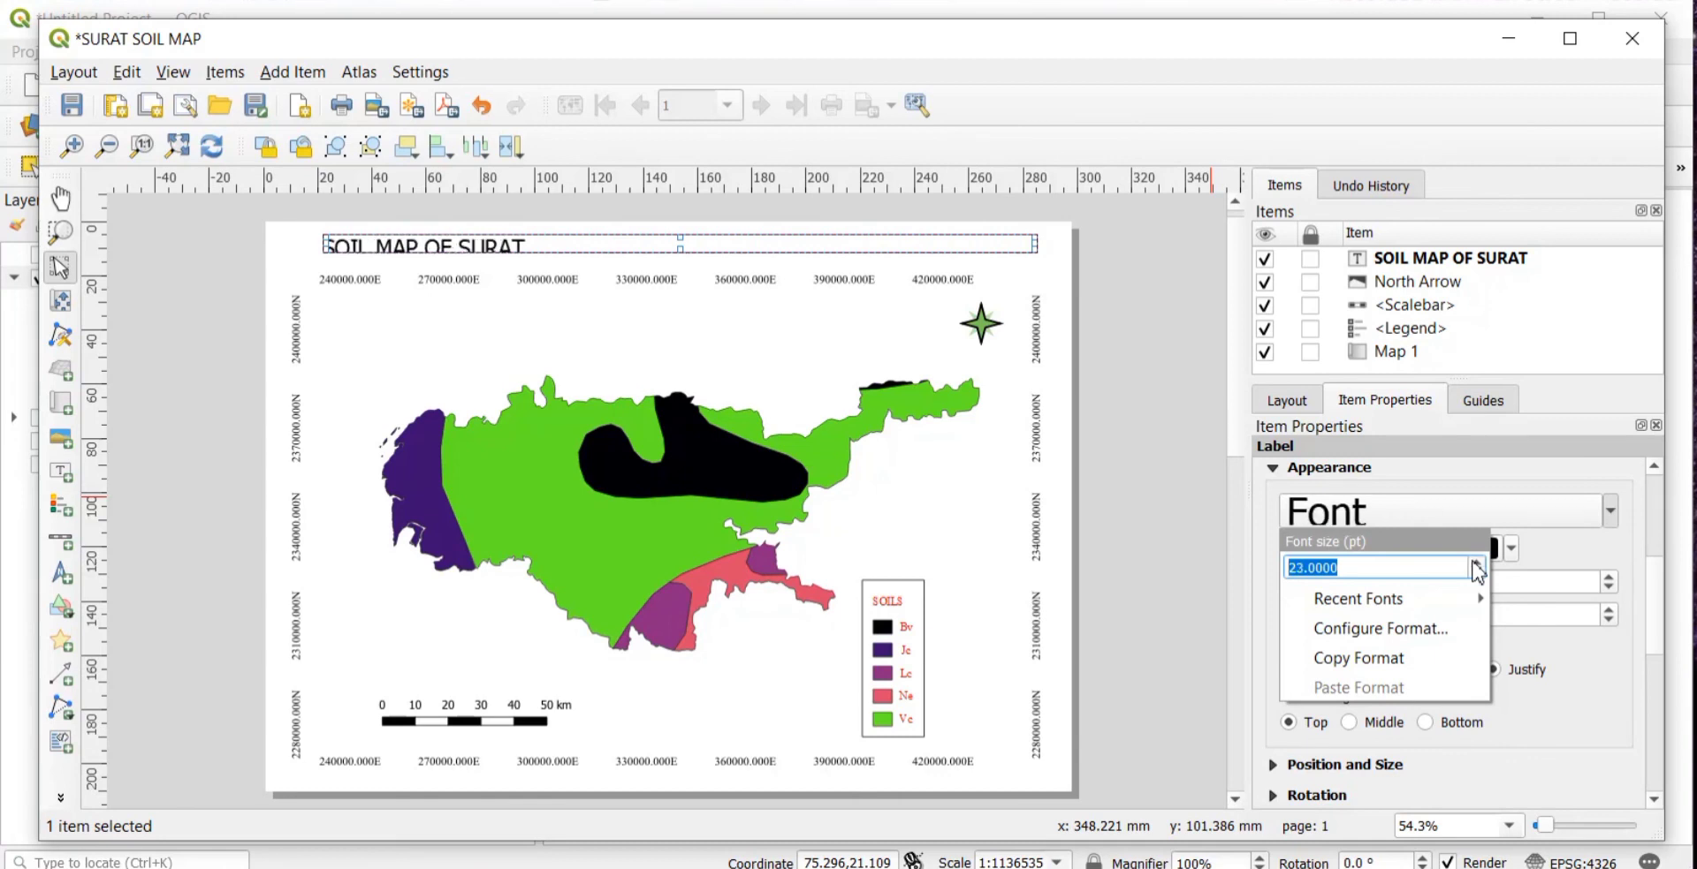
pyautogui.click(1476, 563)
pyautogui.click(1476, 563)
pyautogui.moveTo(1468, 598)
pyautogui.click(1520, 600)
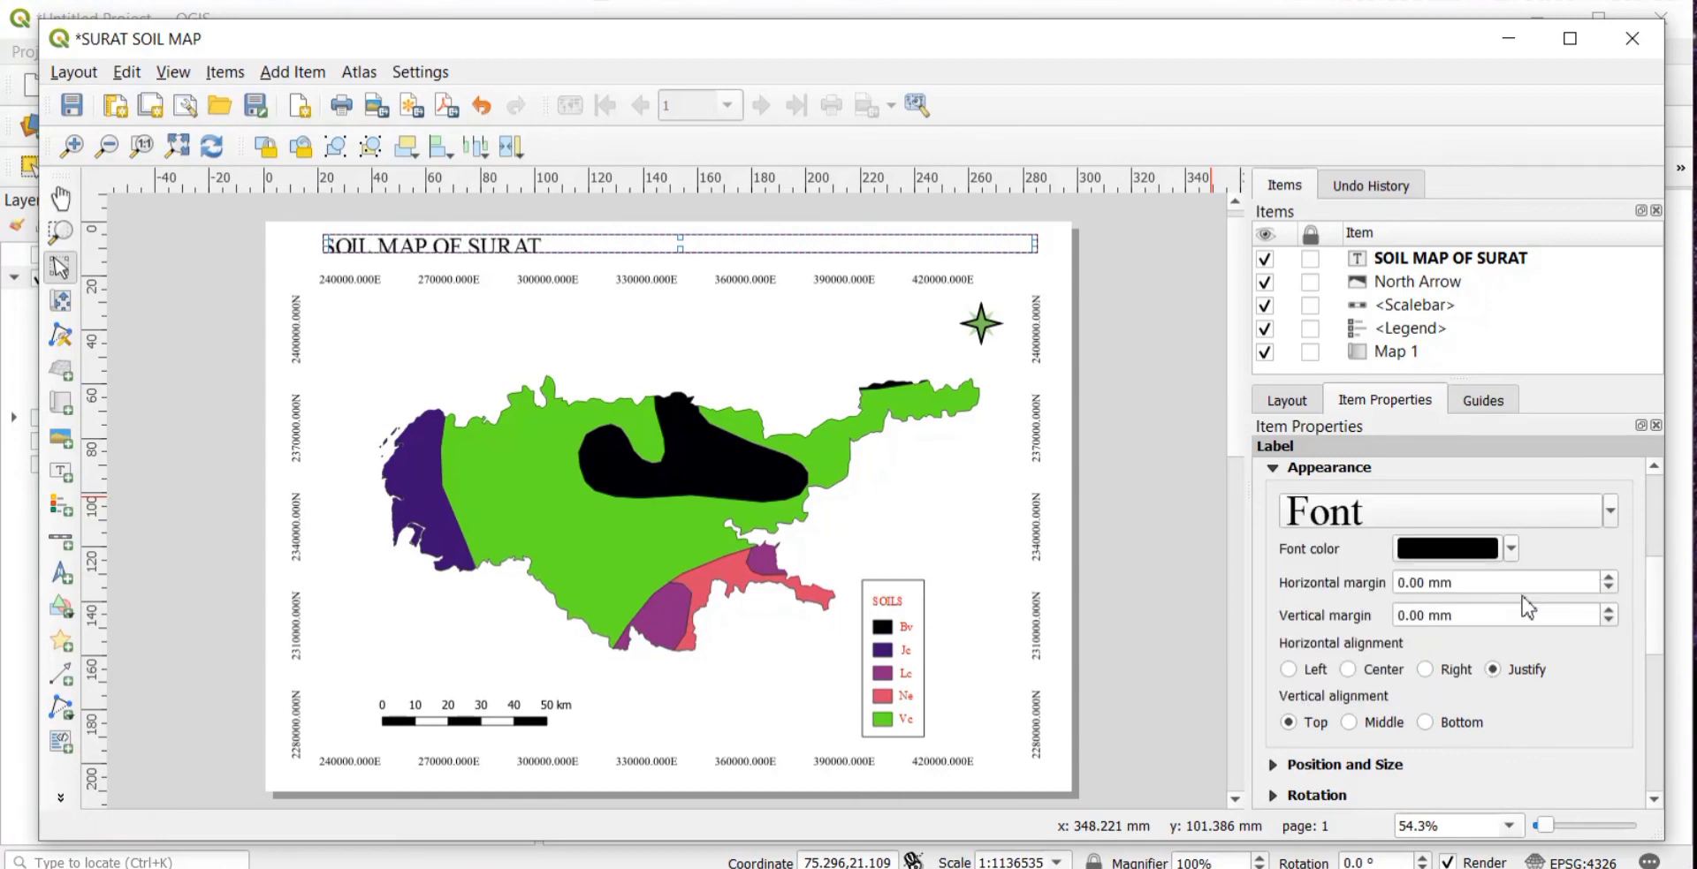
# - Align the title text to the horizontal center and vertical middle of its label, and enable a frame around it
pyautogui.click(1348, 671)
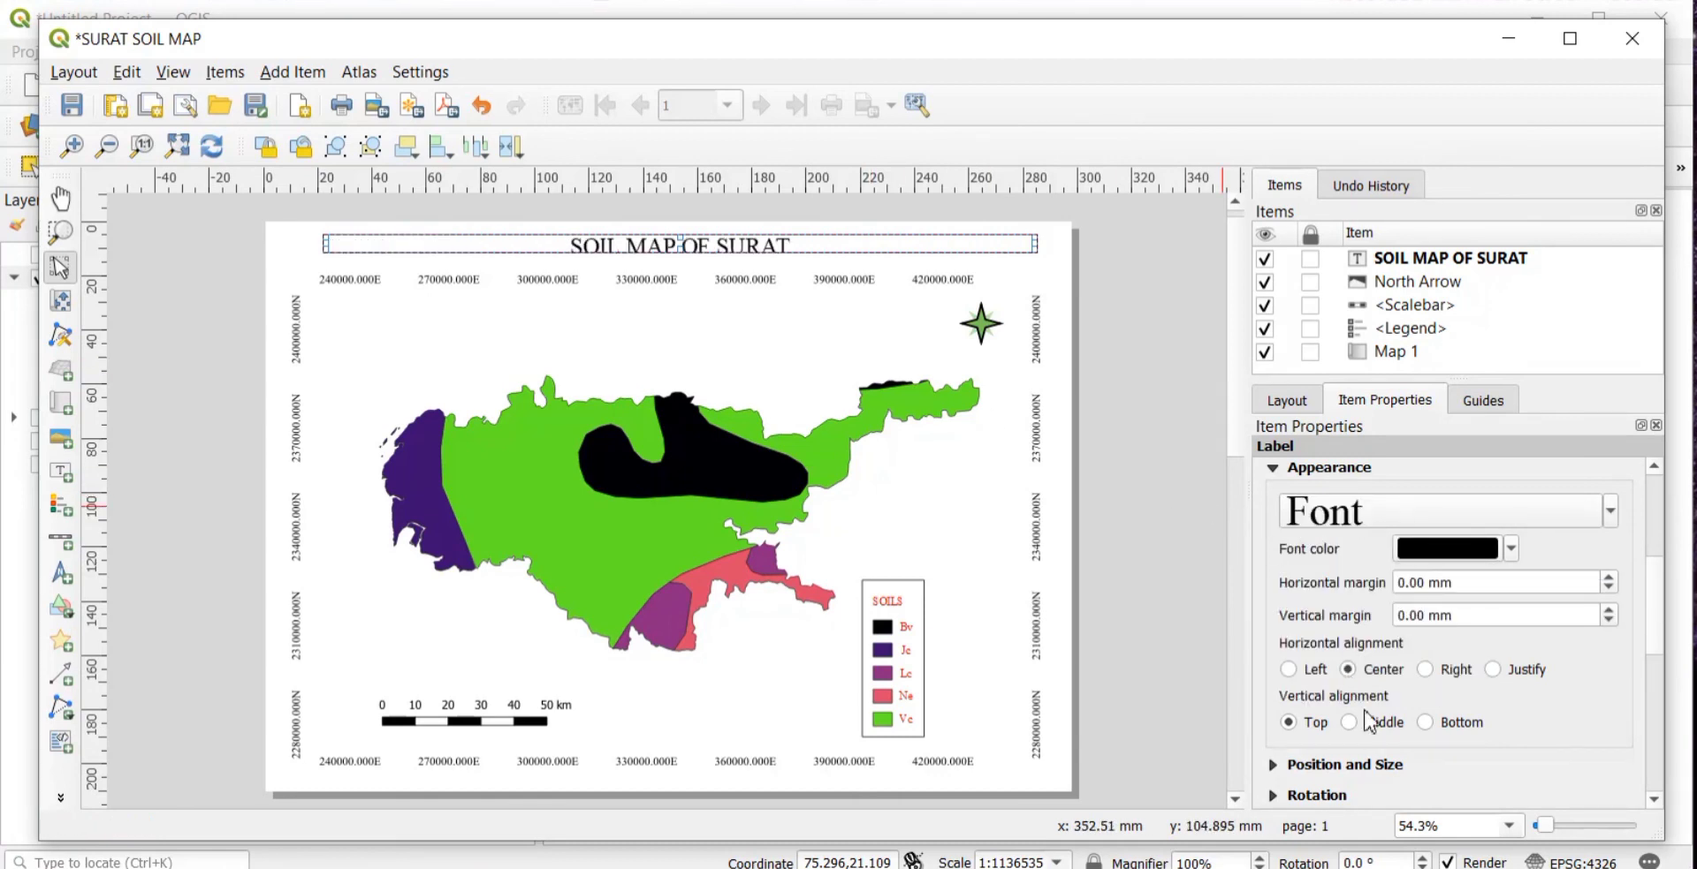
pyautogui.click(1349, 723)
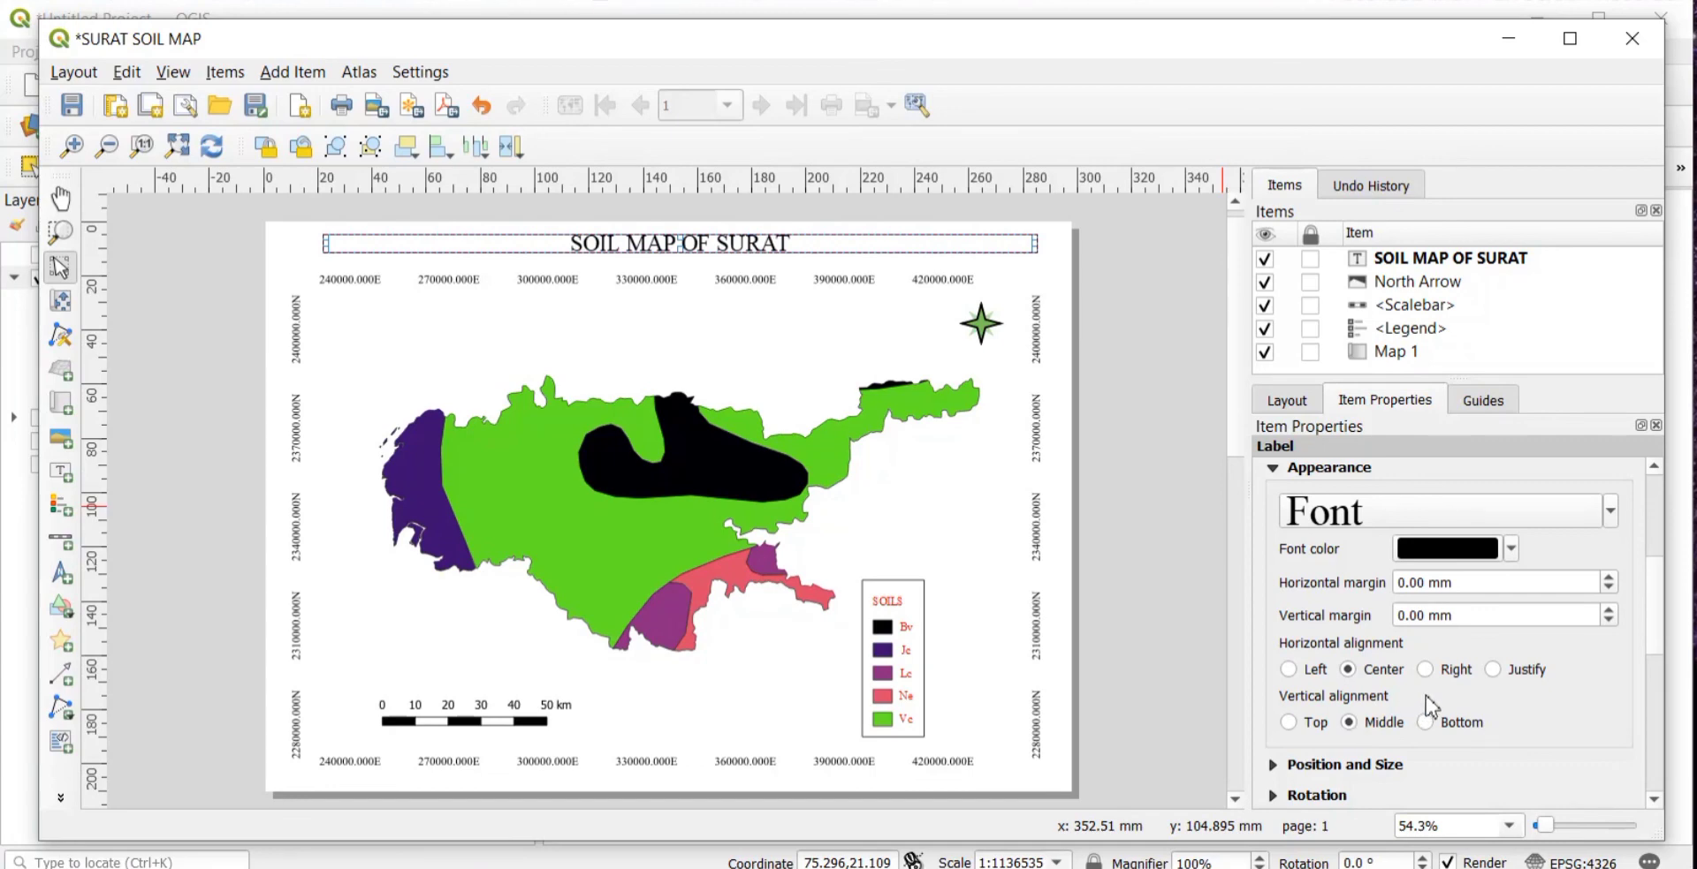
pyautogui.scroll(-3, 1428, 704)
pyautogui.click(1288, 652)
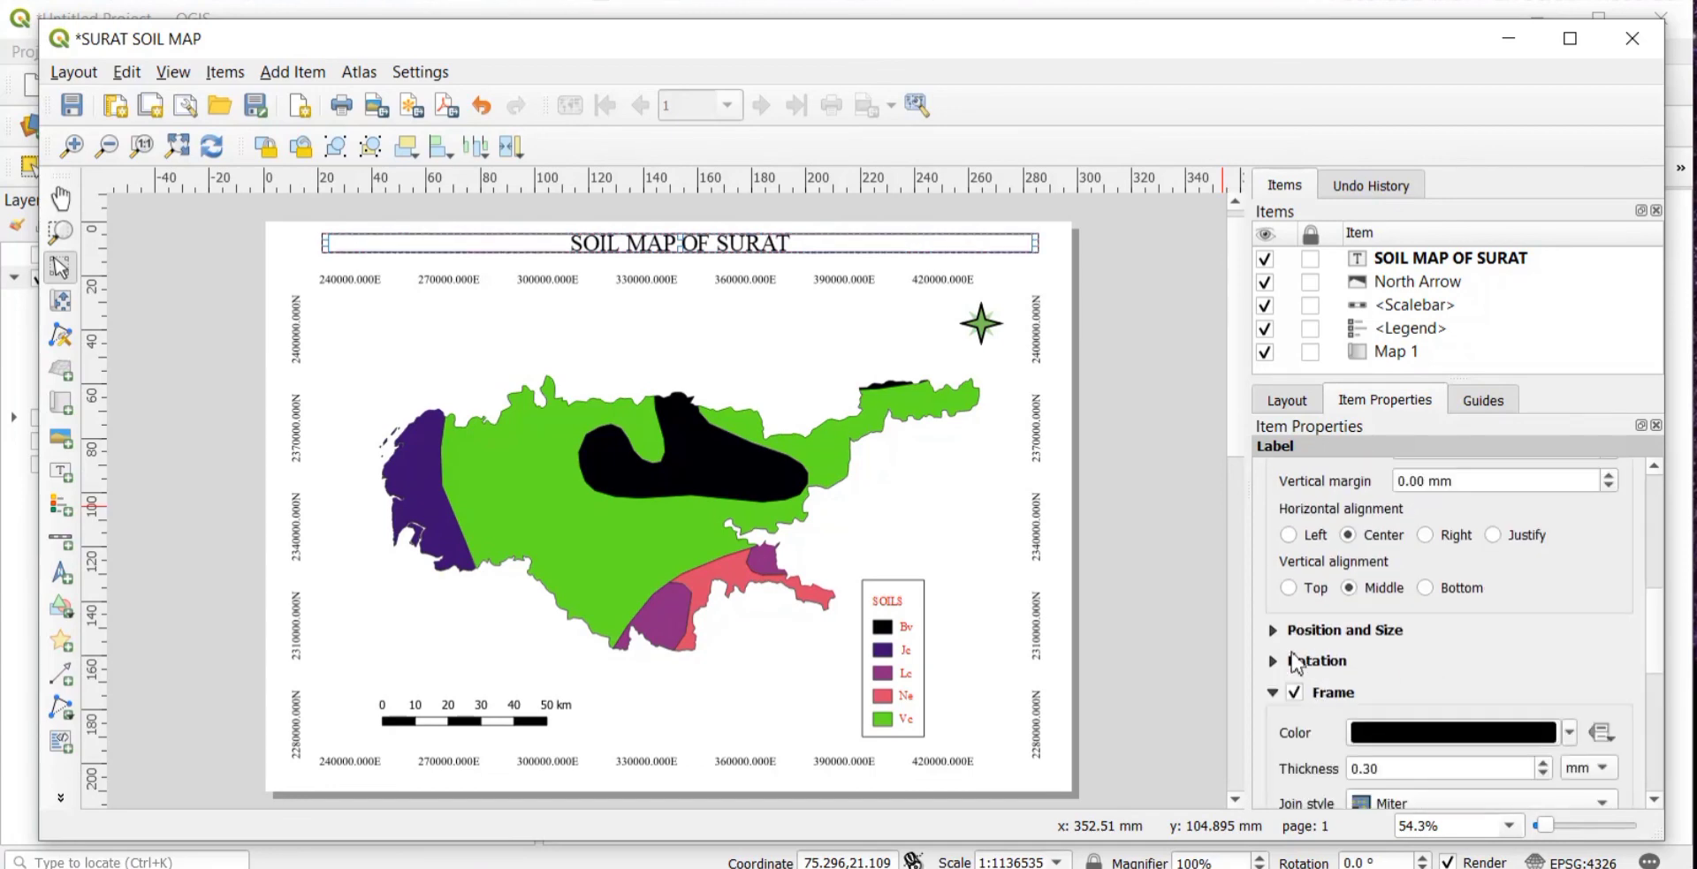
pyautogui.scroll(-3, 1431, 681)
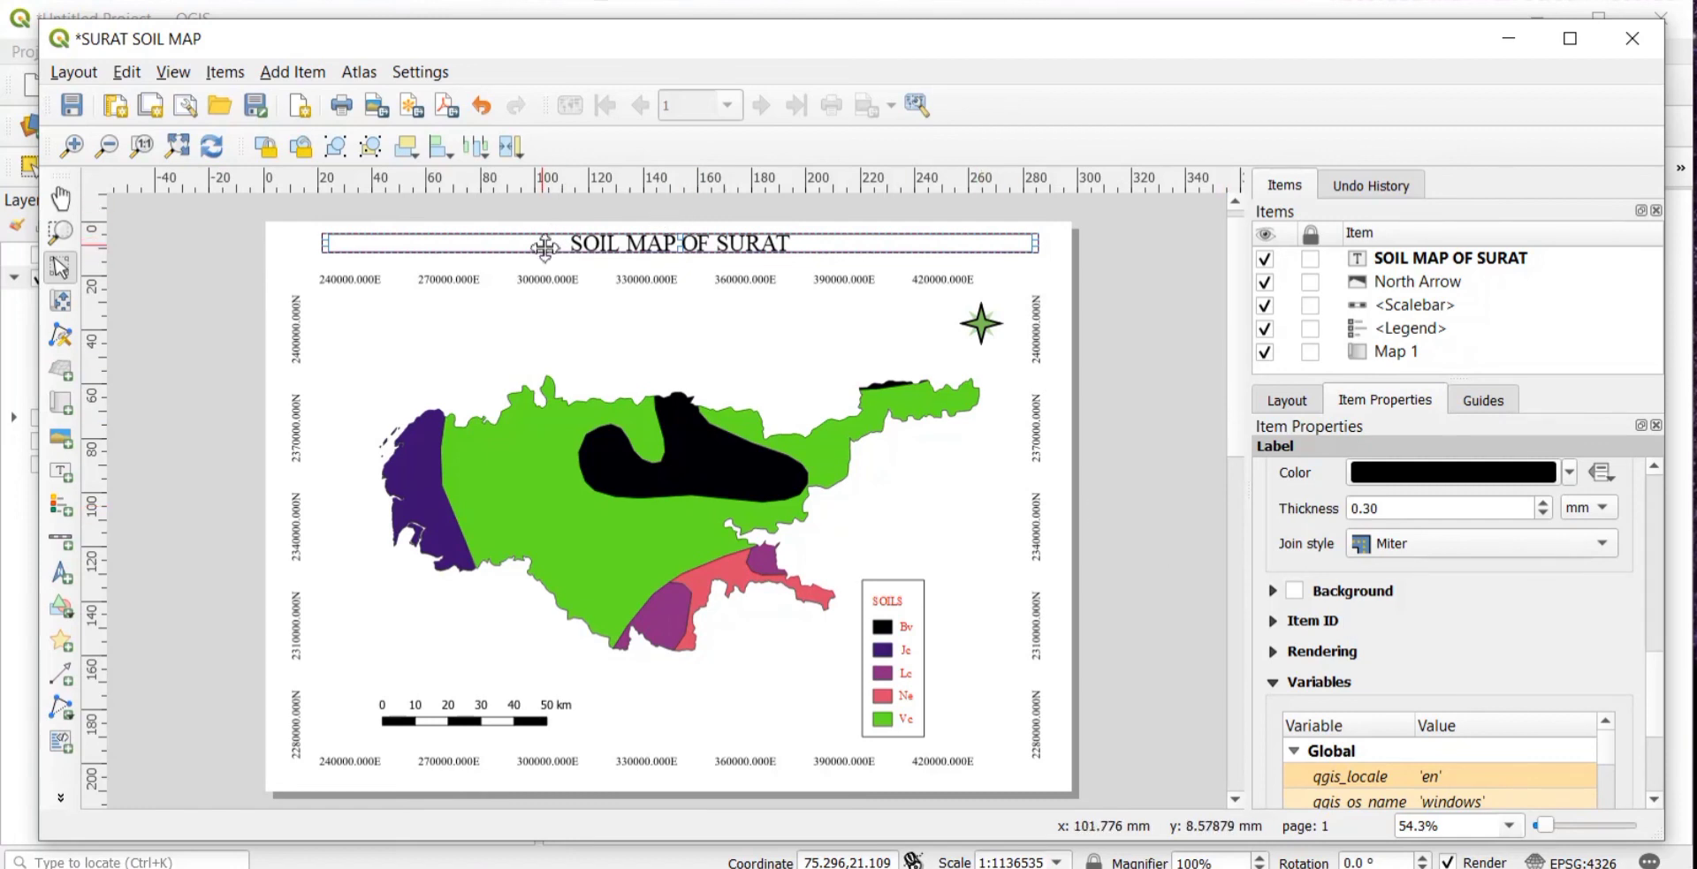
# - Shift the title label slightly so it is centered over the map, and increase its height by extending its lower edge
pyautogui.moveTo(547, 249); pyautogui.dragTo(530, 249)
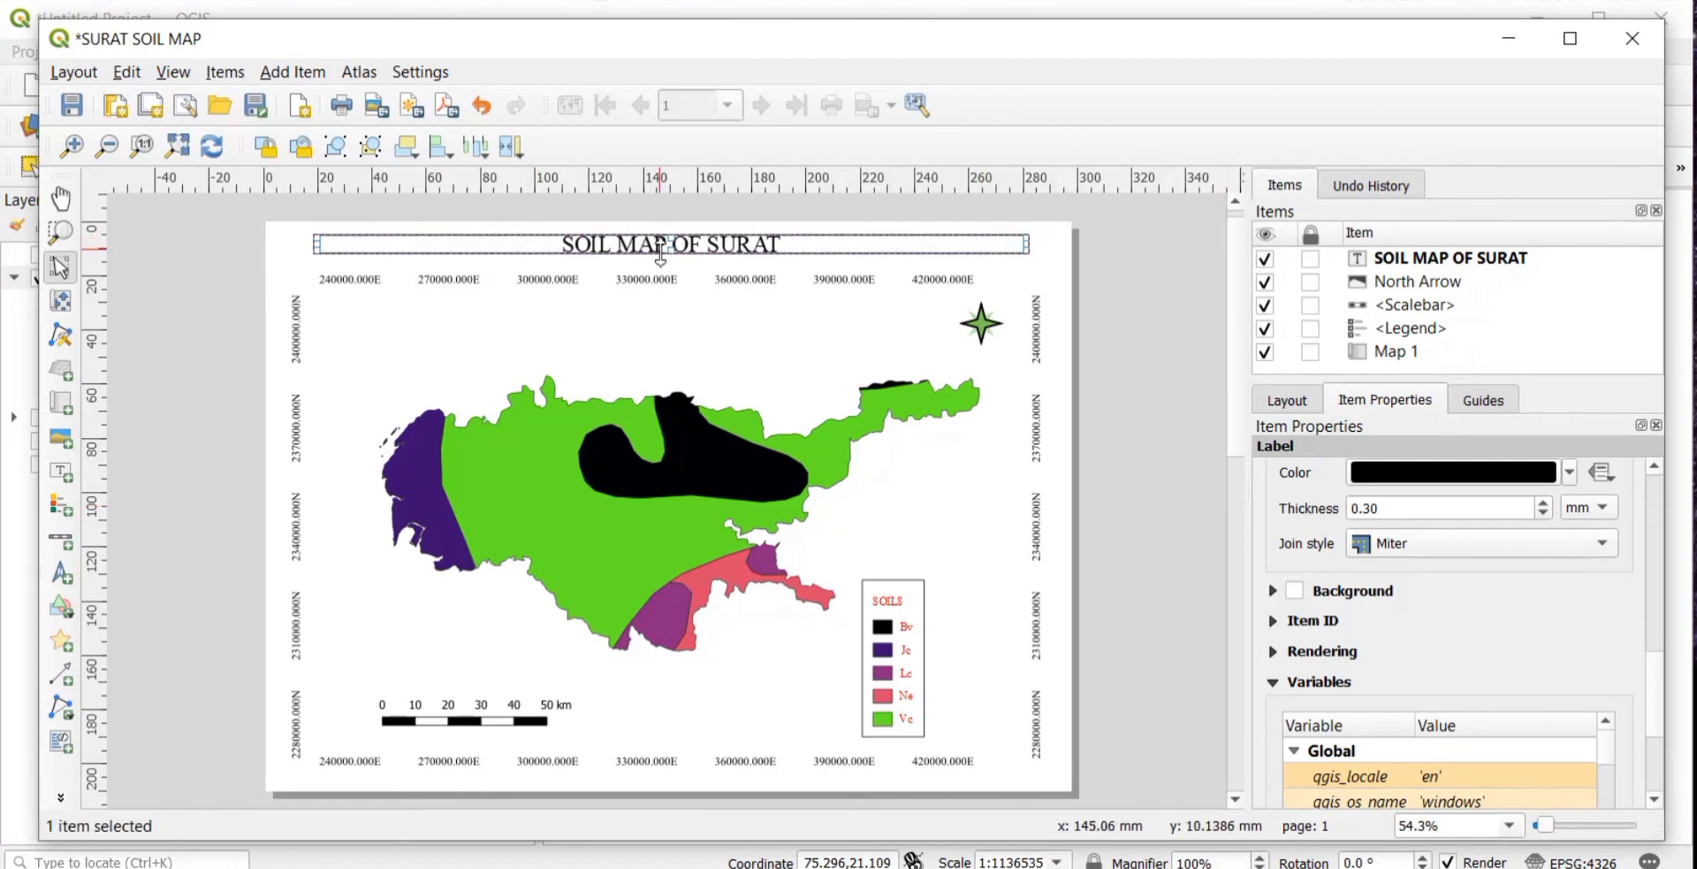
pyautogui.moveTo(671, 253); pyautogui.dragTo(672, 262)
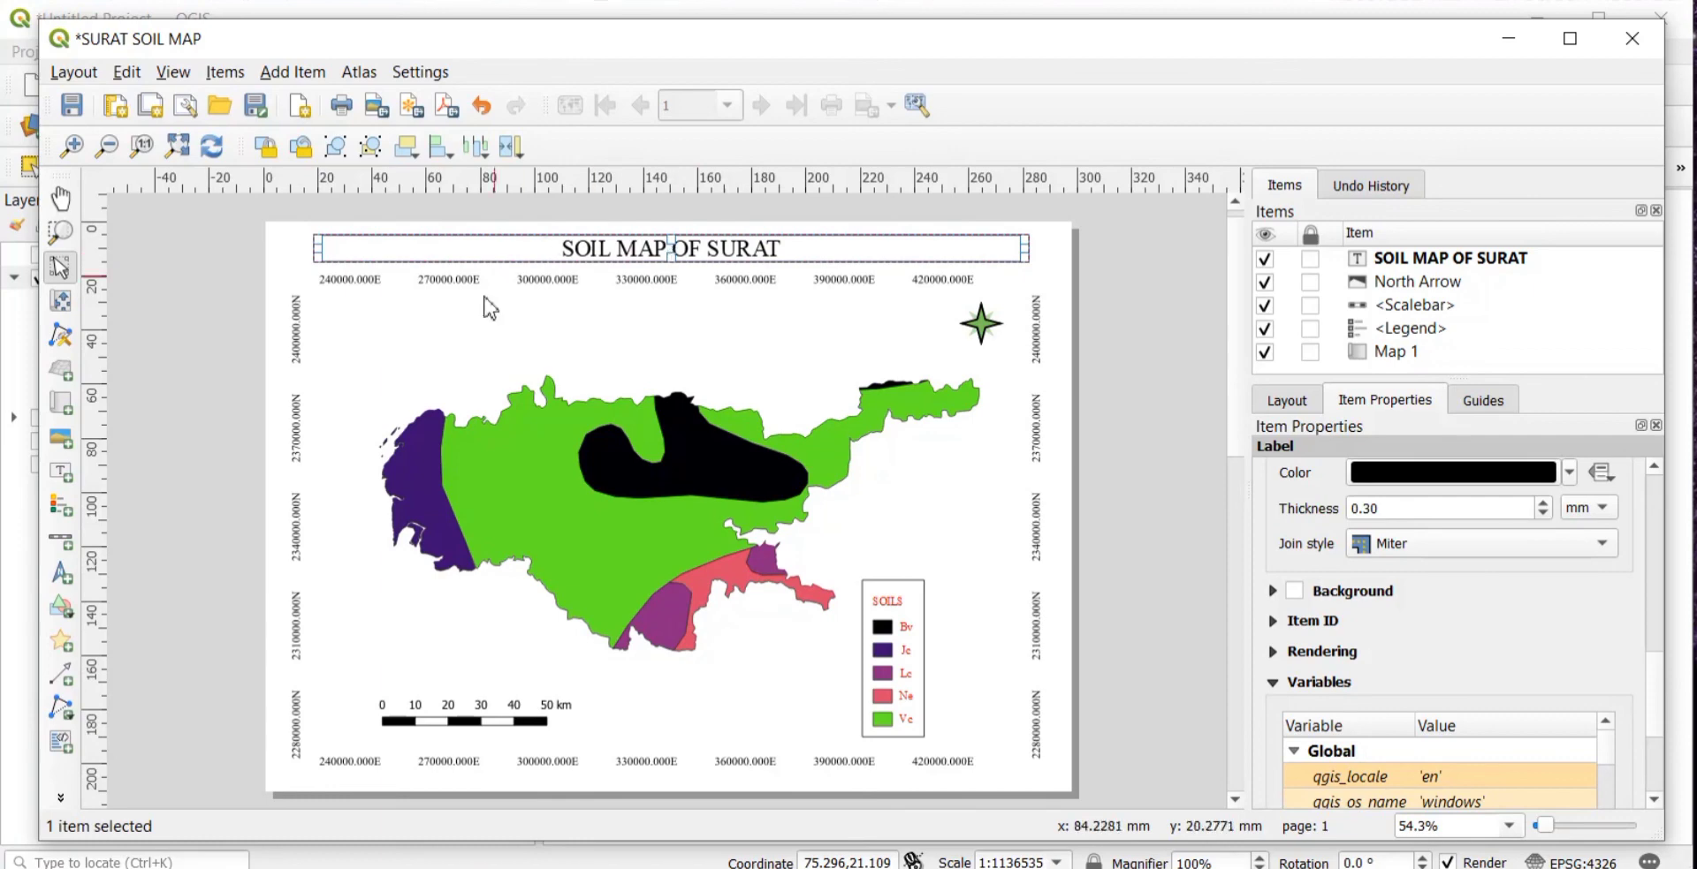
# - Enable a frame around Map 1, keeping the black color, 0.30 mm thickness and Miter join style
pyautogui.click(532, 396)
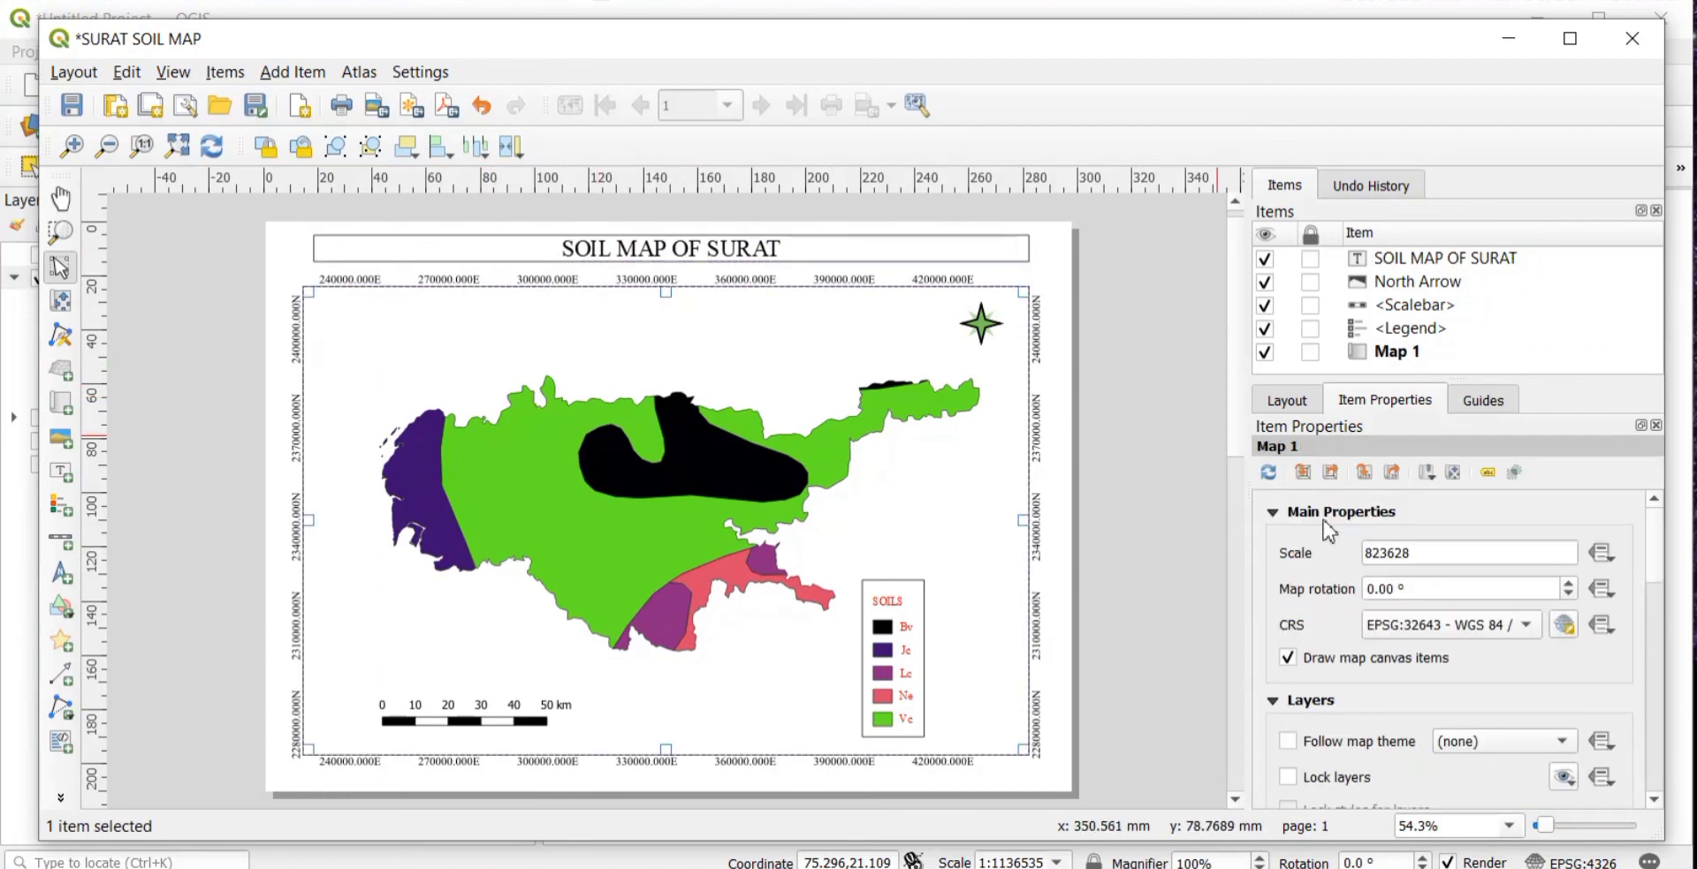
pyautogui.scroll(-5, 1332, 568)
pyautogui.scroll(-5, 1316, 700)
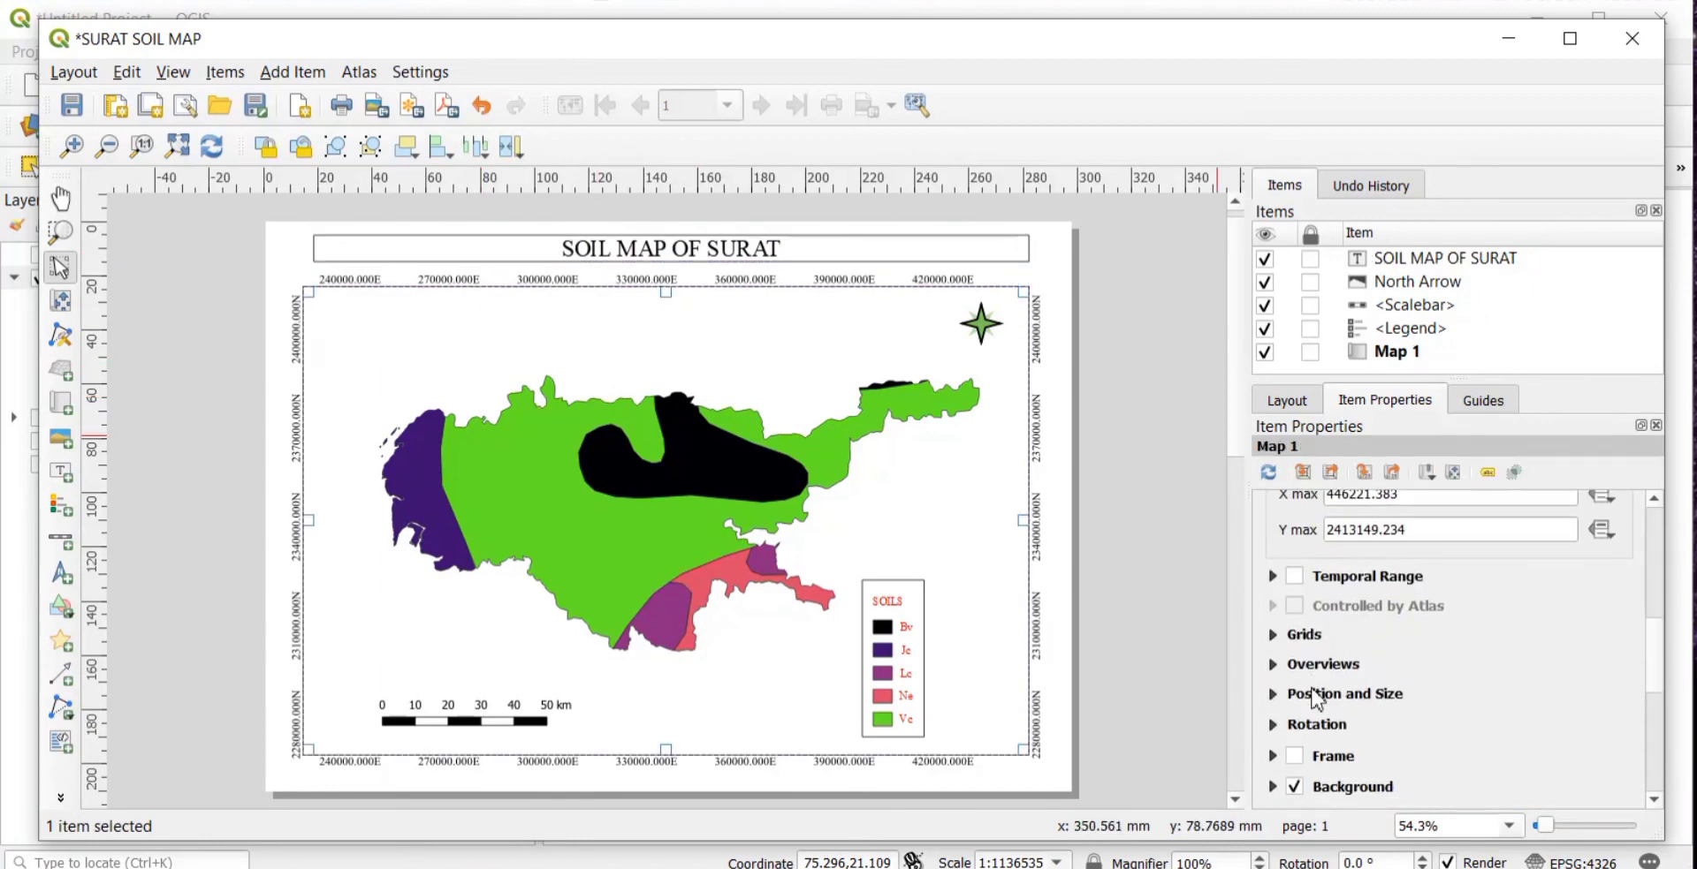
pyautogui.click(1296, 756)
pyautogui.scroll(-3, 1400, 645)
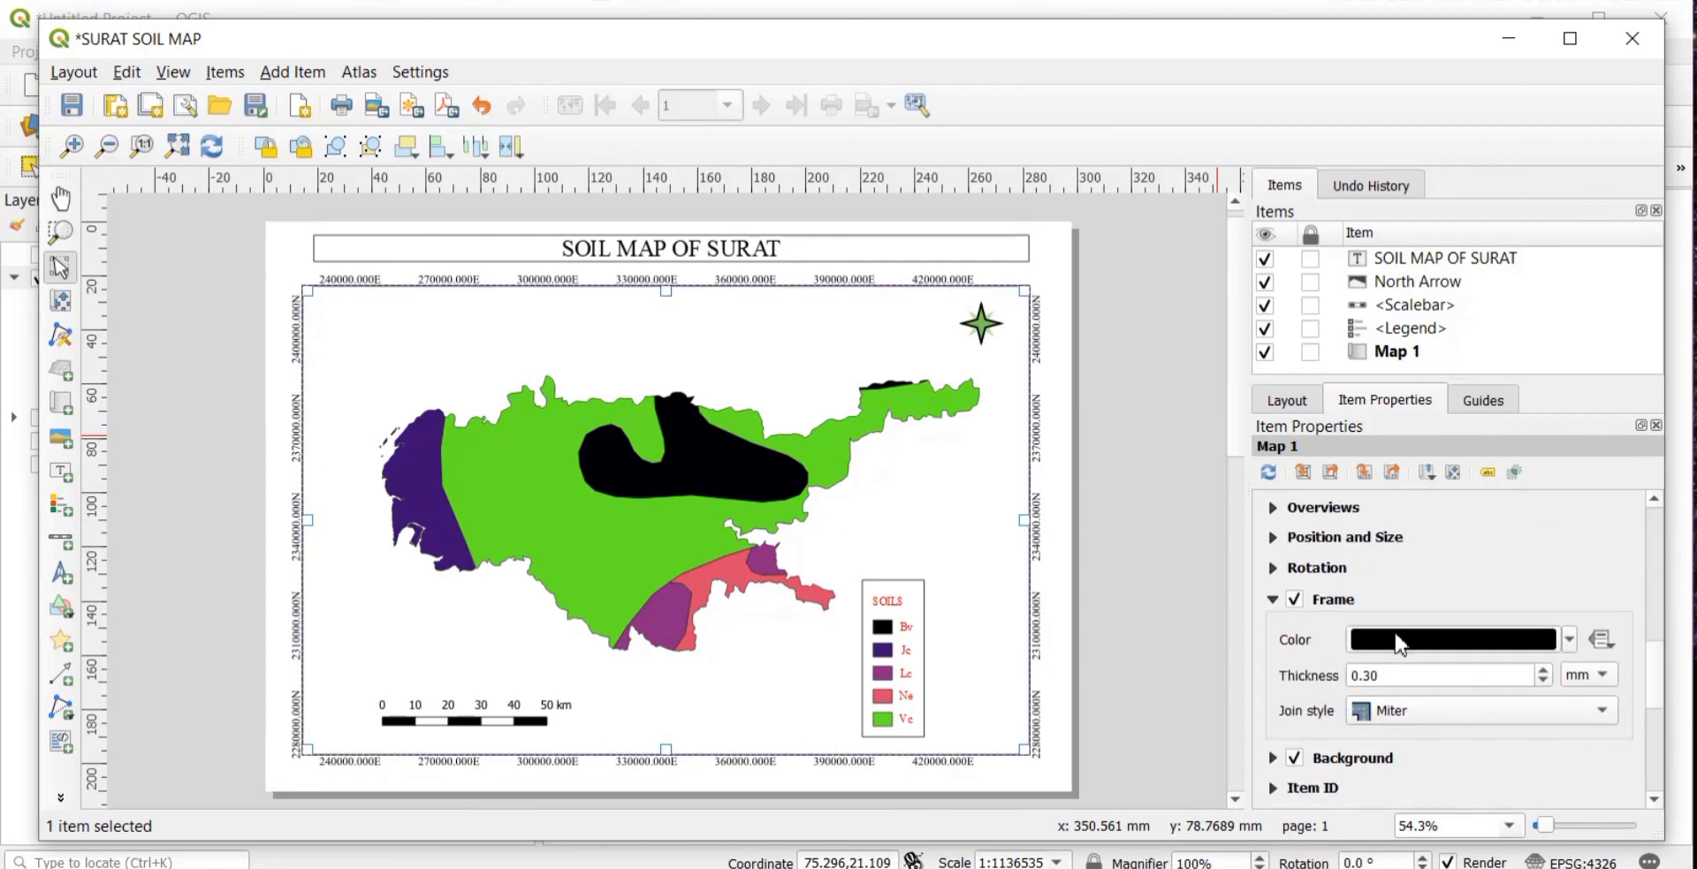
# - Lock the layers and the layer styles of Map 1
pyautogui.scroll(10, 1440, 529)
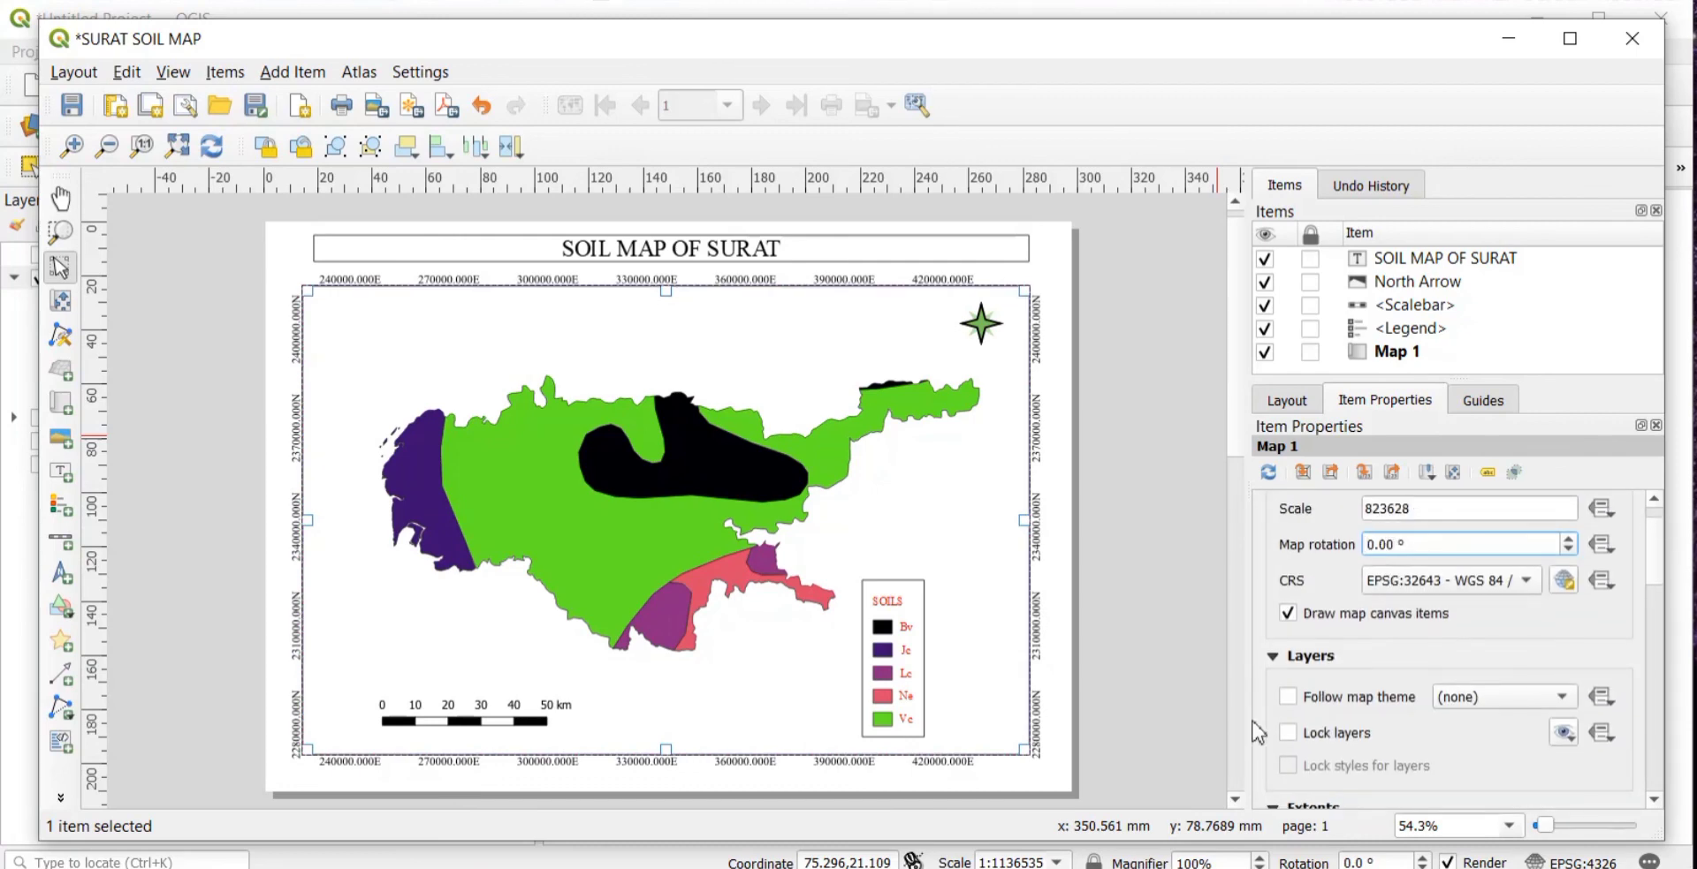
pyautogui.click(1287, 733)
pyautogui.scroll(-3, 1290, 707)
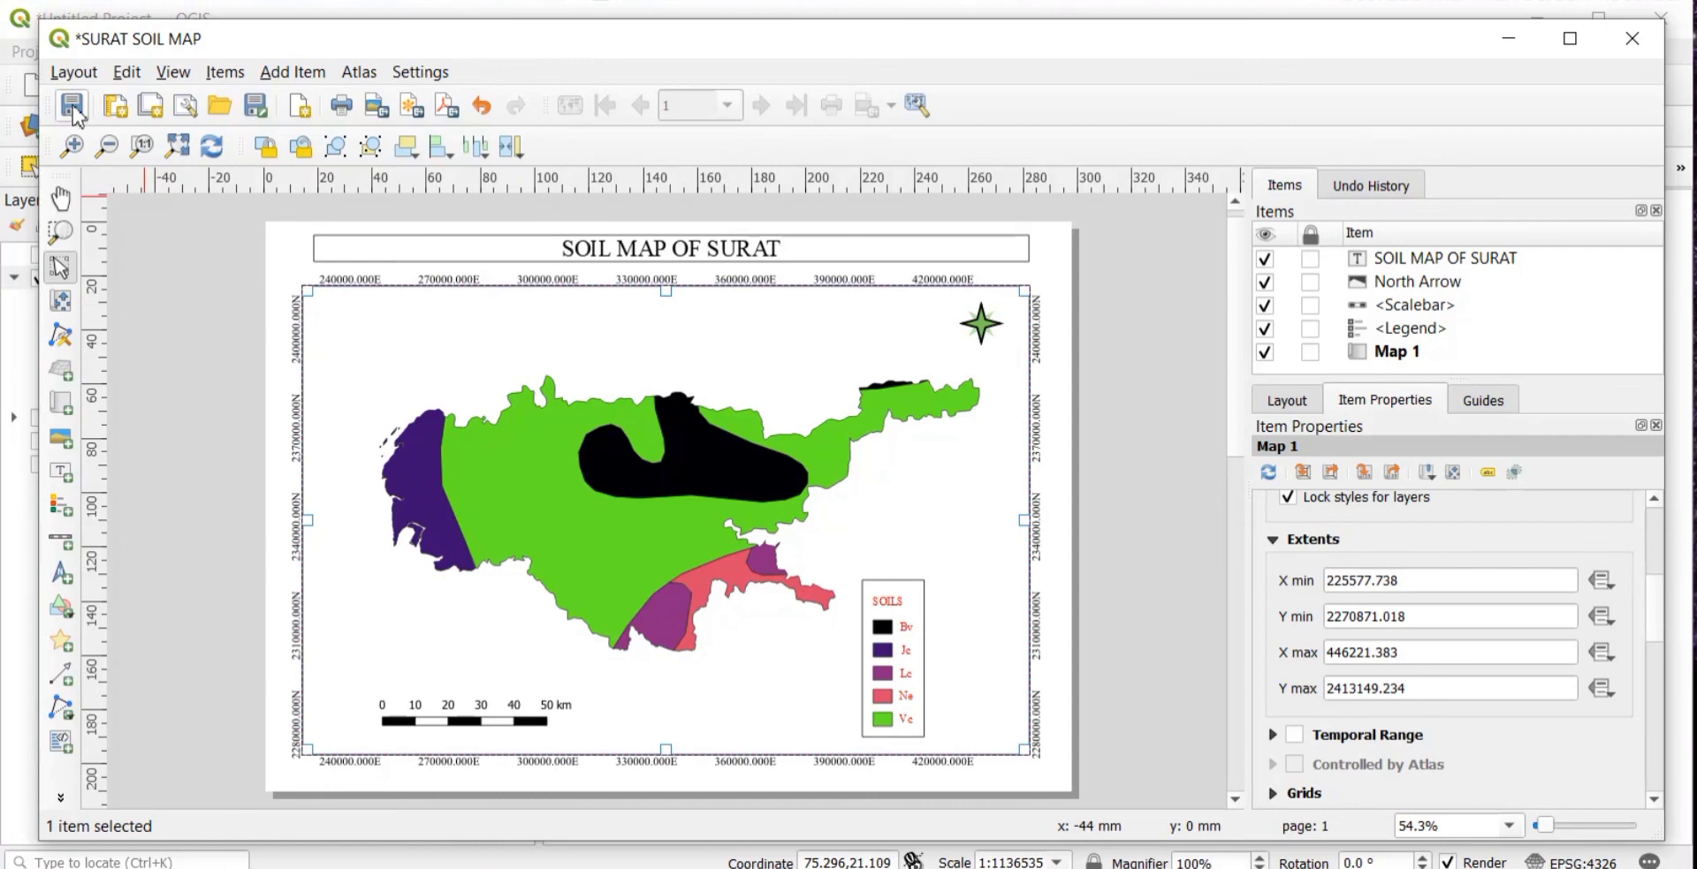
# - Export the layout as a PNG image named SURAT SOIL MAP to the Desktop folder
pyautogui.click(74, 72)
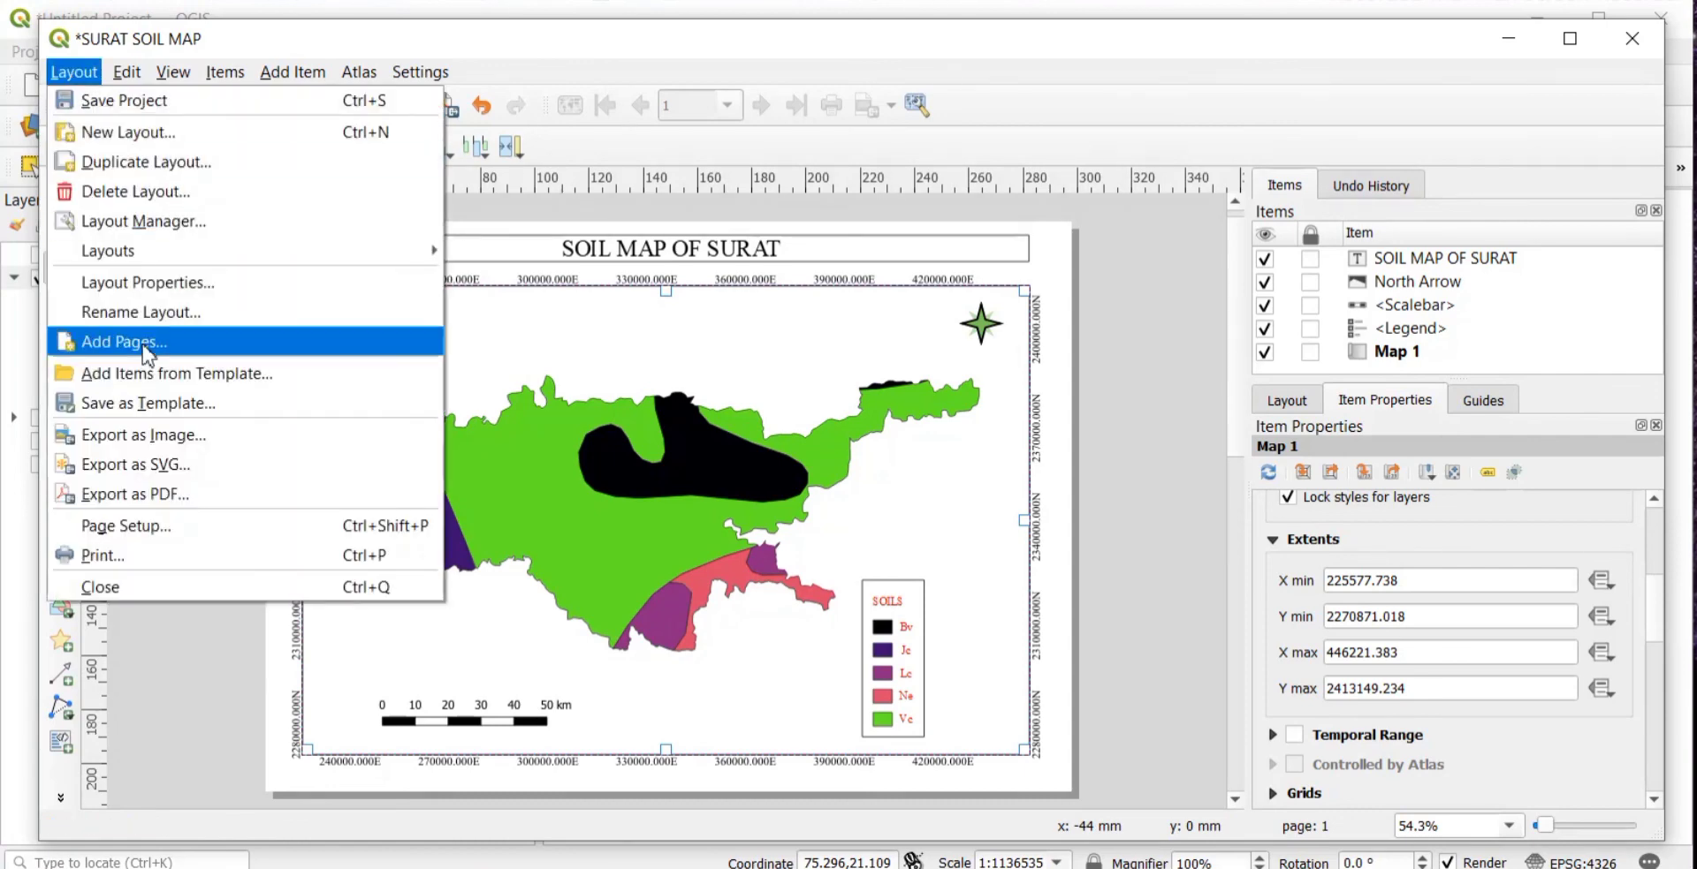
pyautogui.click(158, 437)
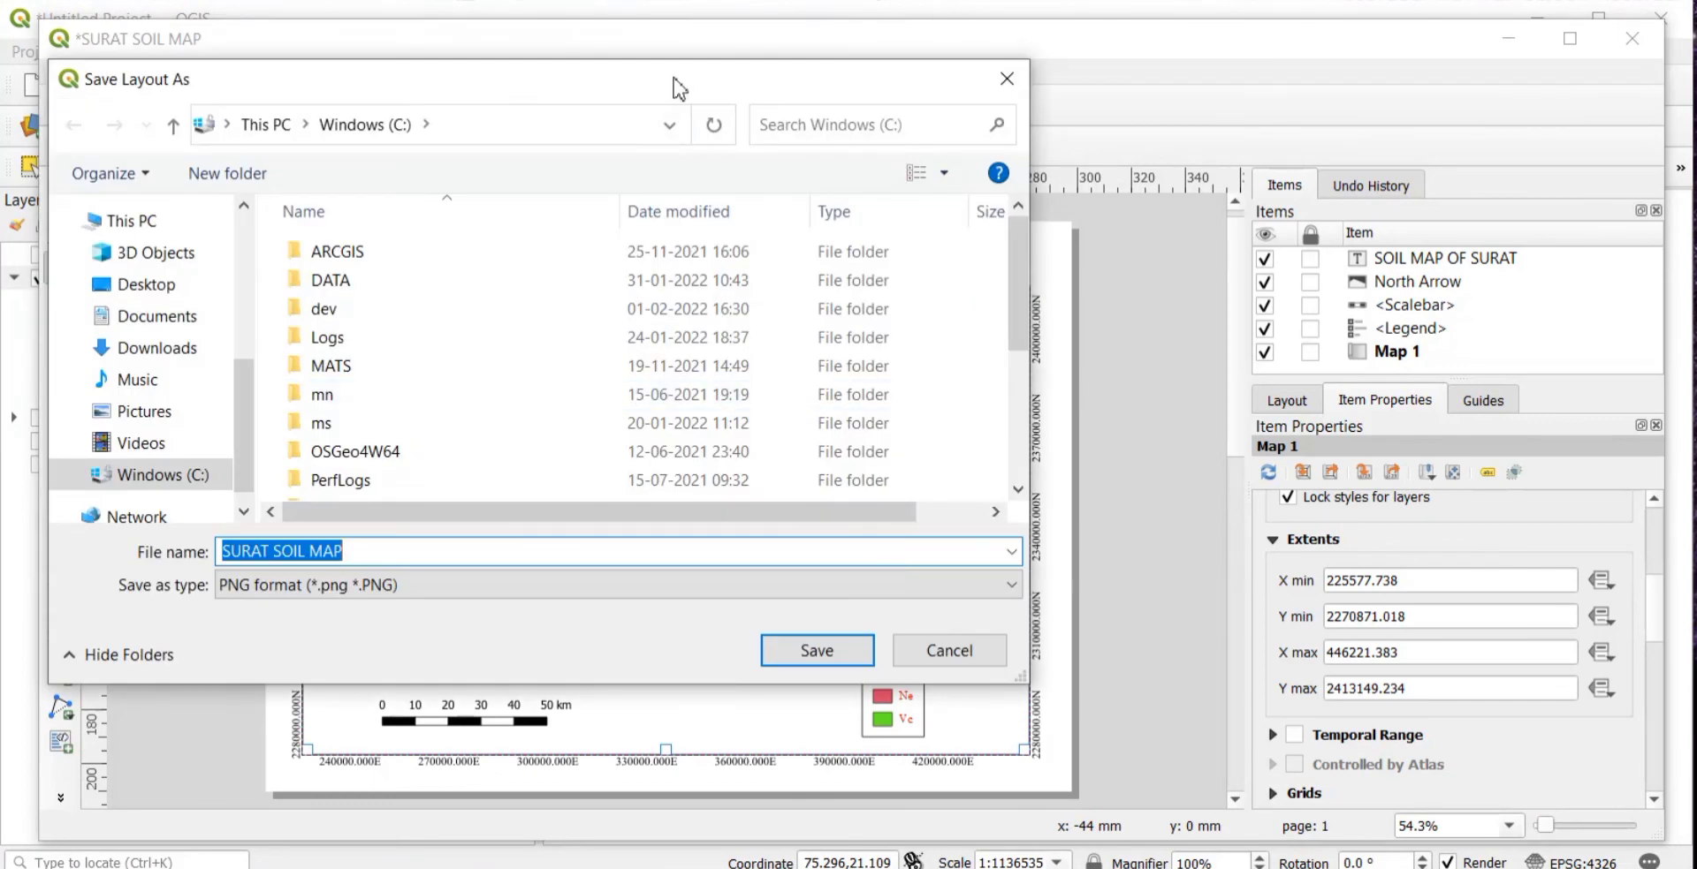
pyautogui.moveTo(678, 89); pyautogui.dragTo(792, 225)
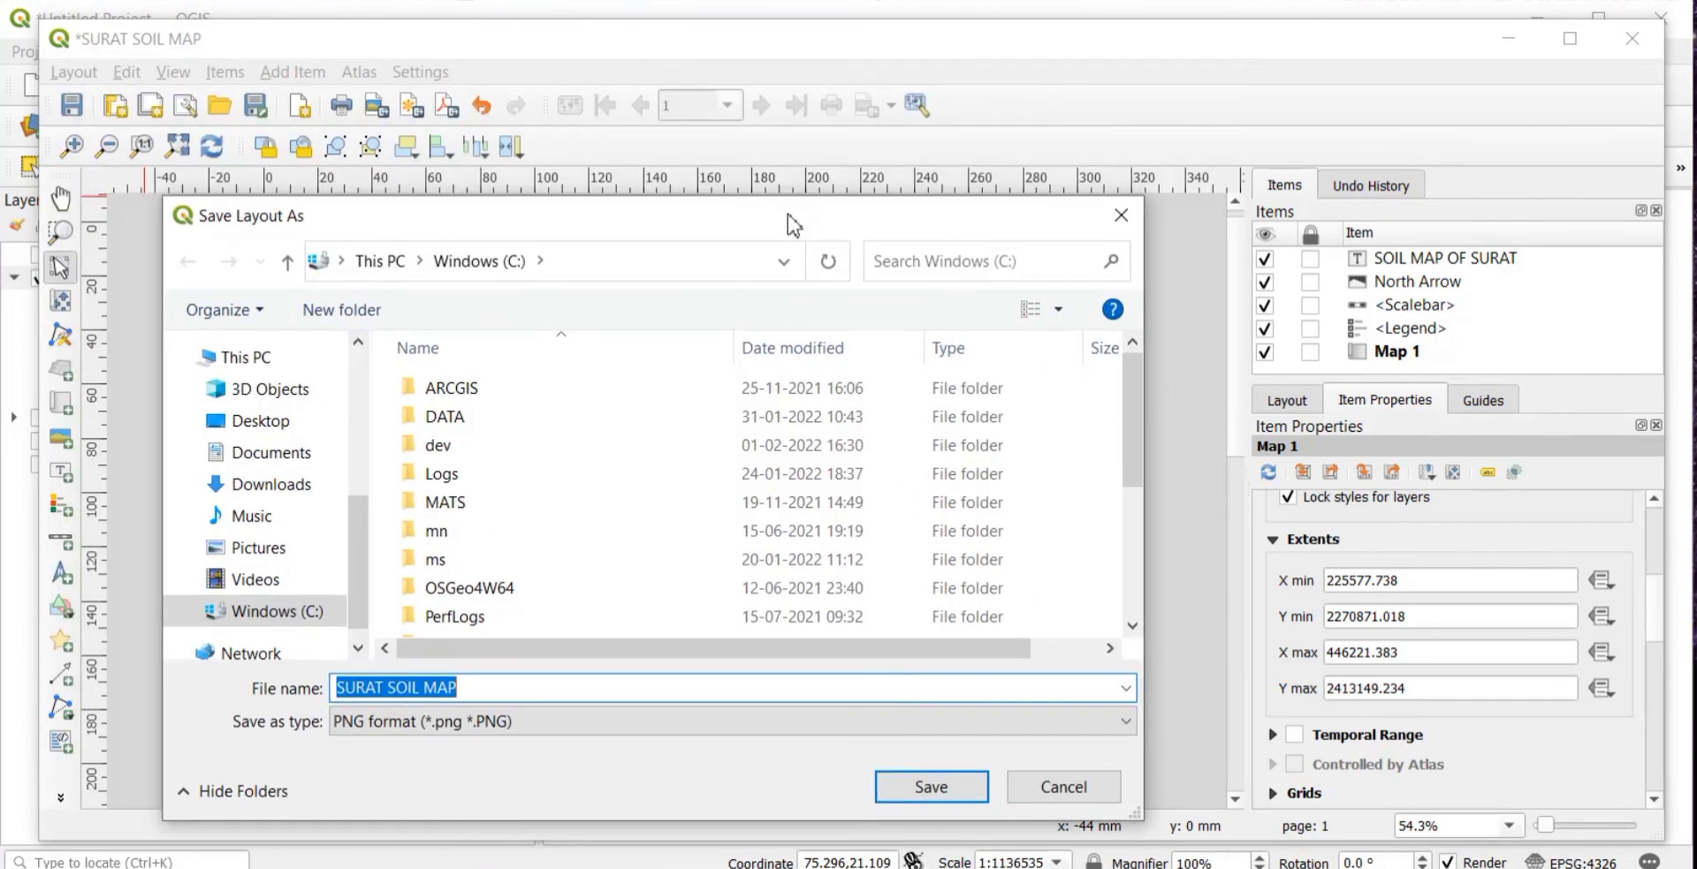
pyautogui.click(276, 427)
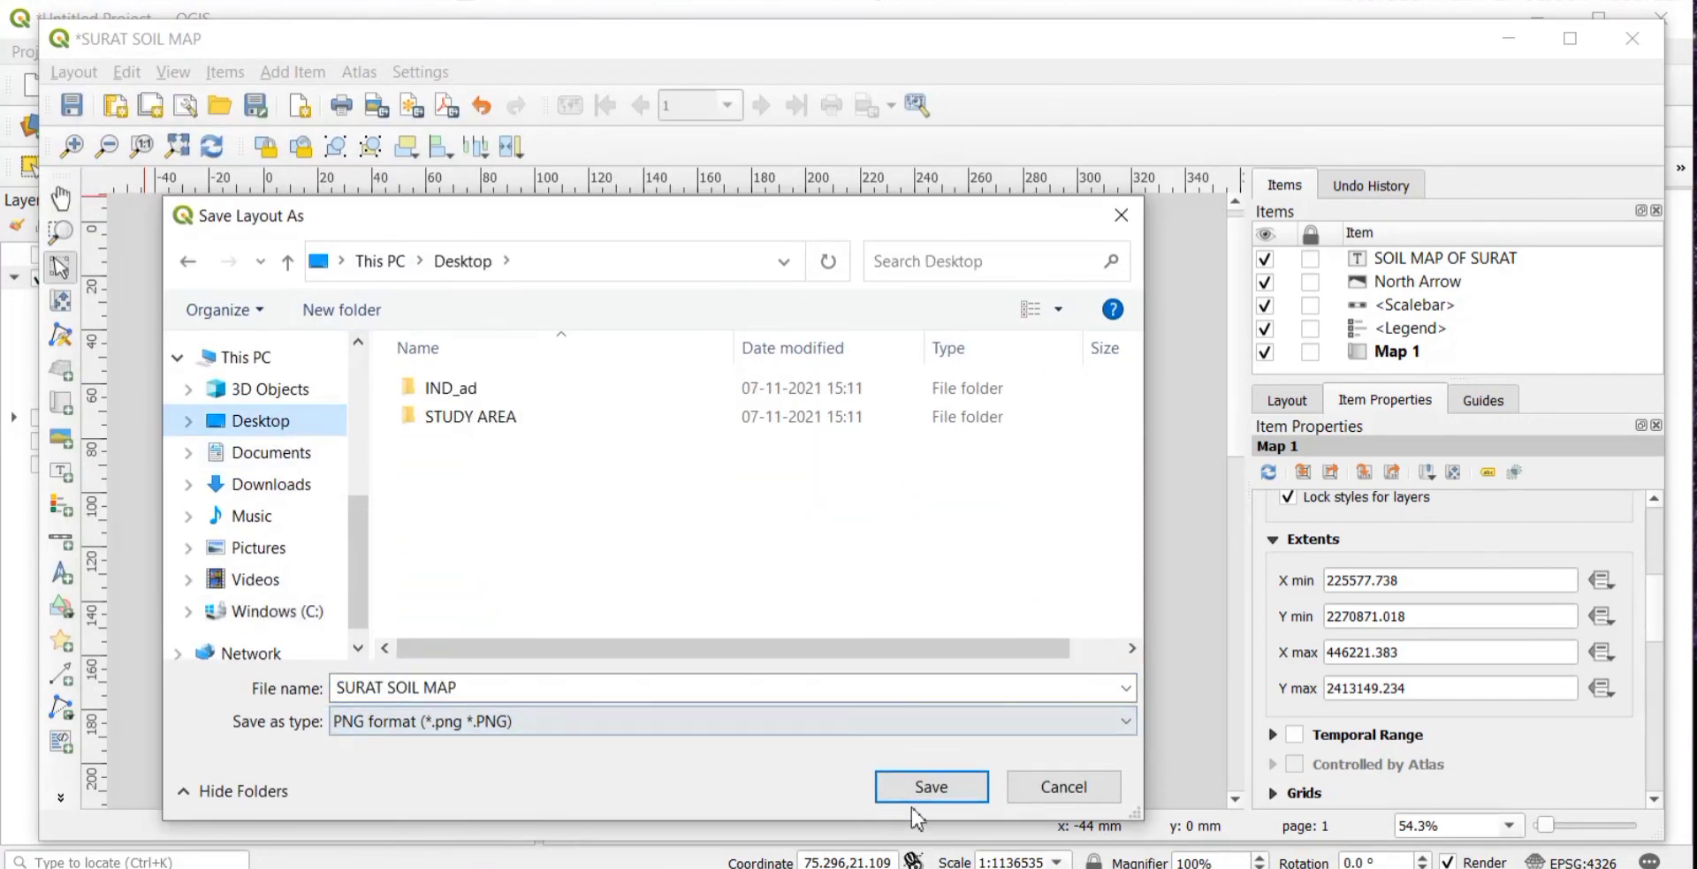
pyautogui.click(930, 787)
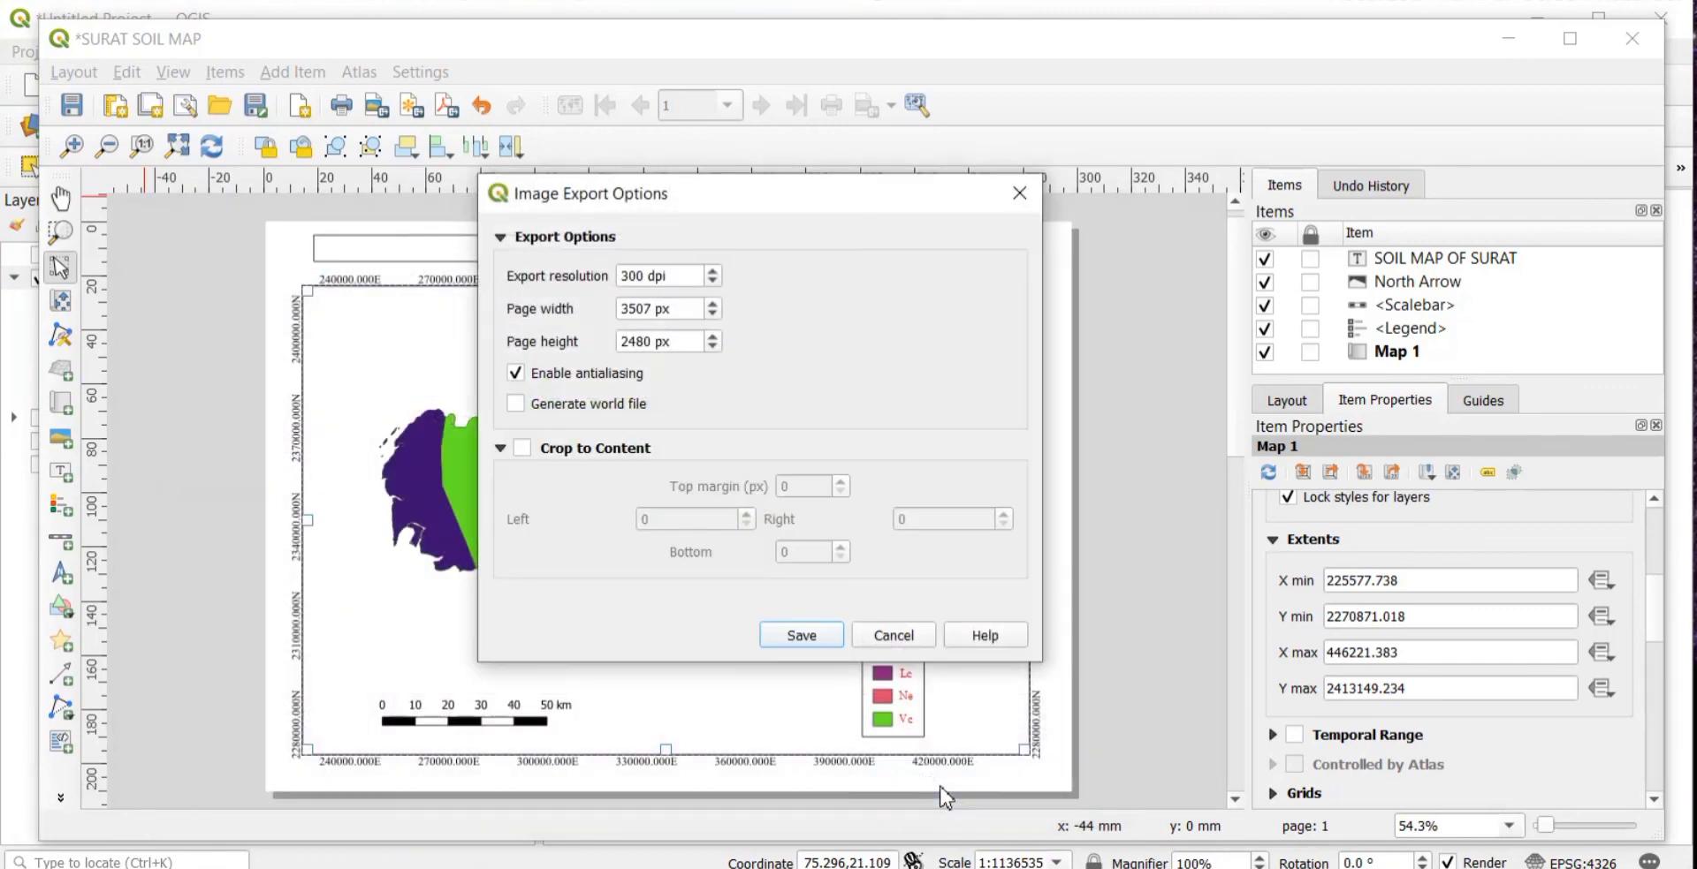
# - Set the image export resolution to 300 dpi and save the image
pyautogui.doubleClick(635, 281)
pyautogui.write('600')
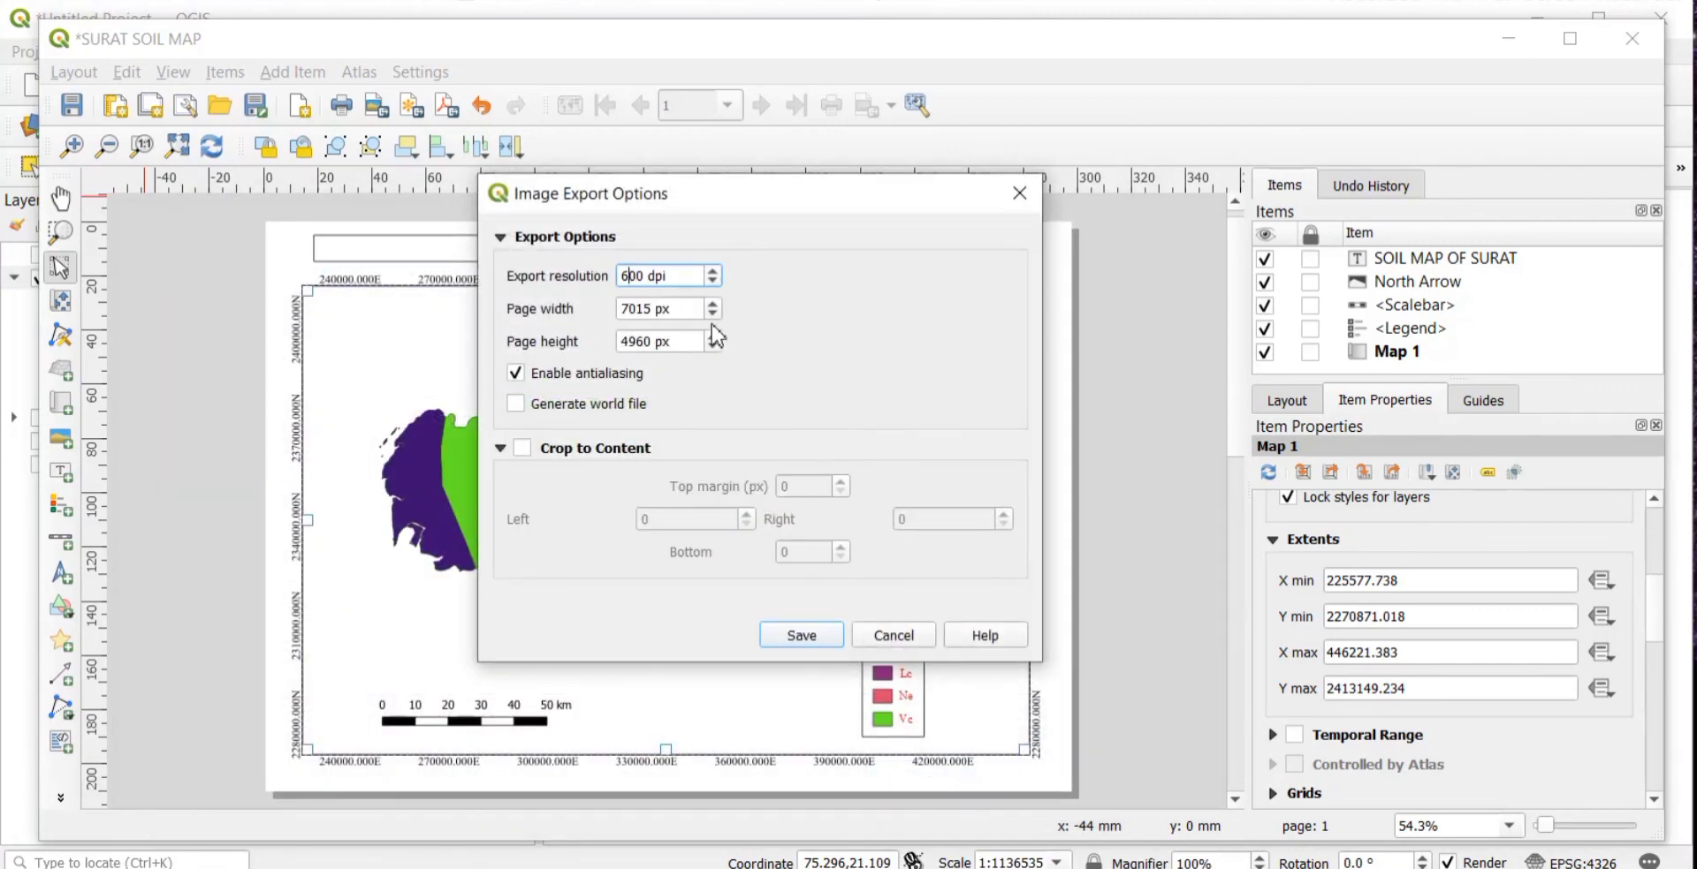
pyautogui.press('BackSpace')
pyautogui.write('3')
pyautogui.click(800, 636)
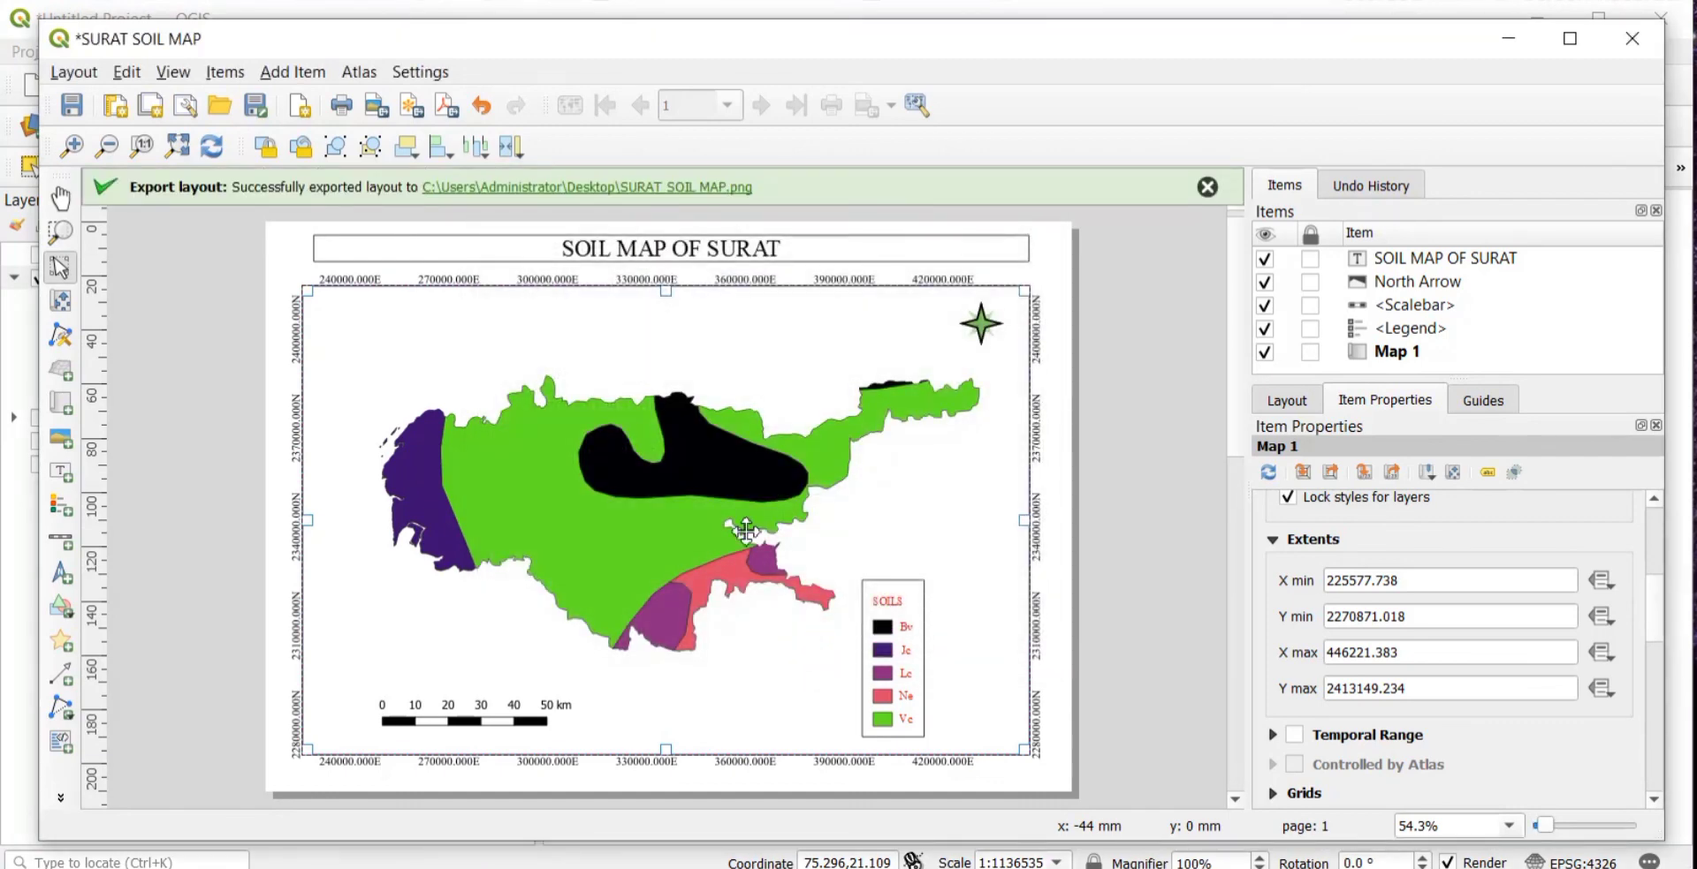
# - Open the exported SURAT SOIL MAP image from its Desktop folder to check it, and close the viewer and folder
pyautogui.click(649, 187)
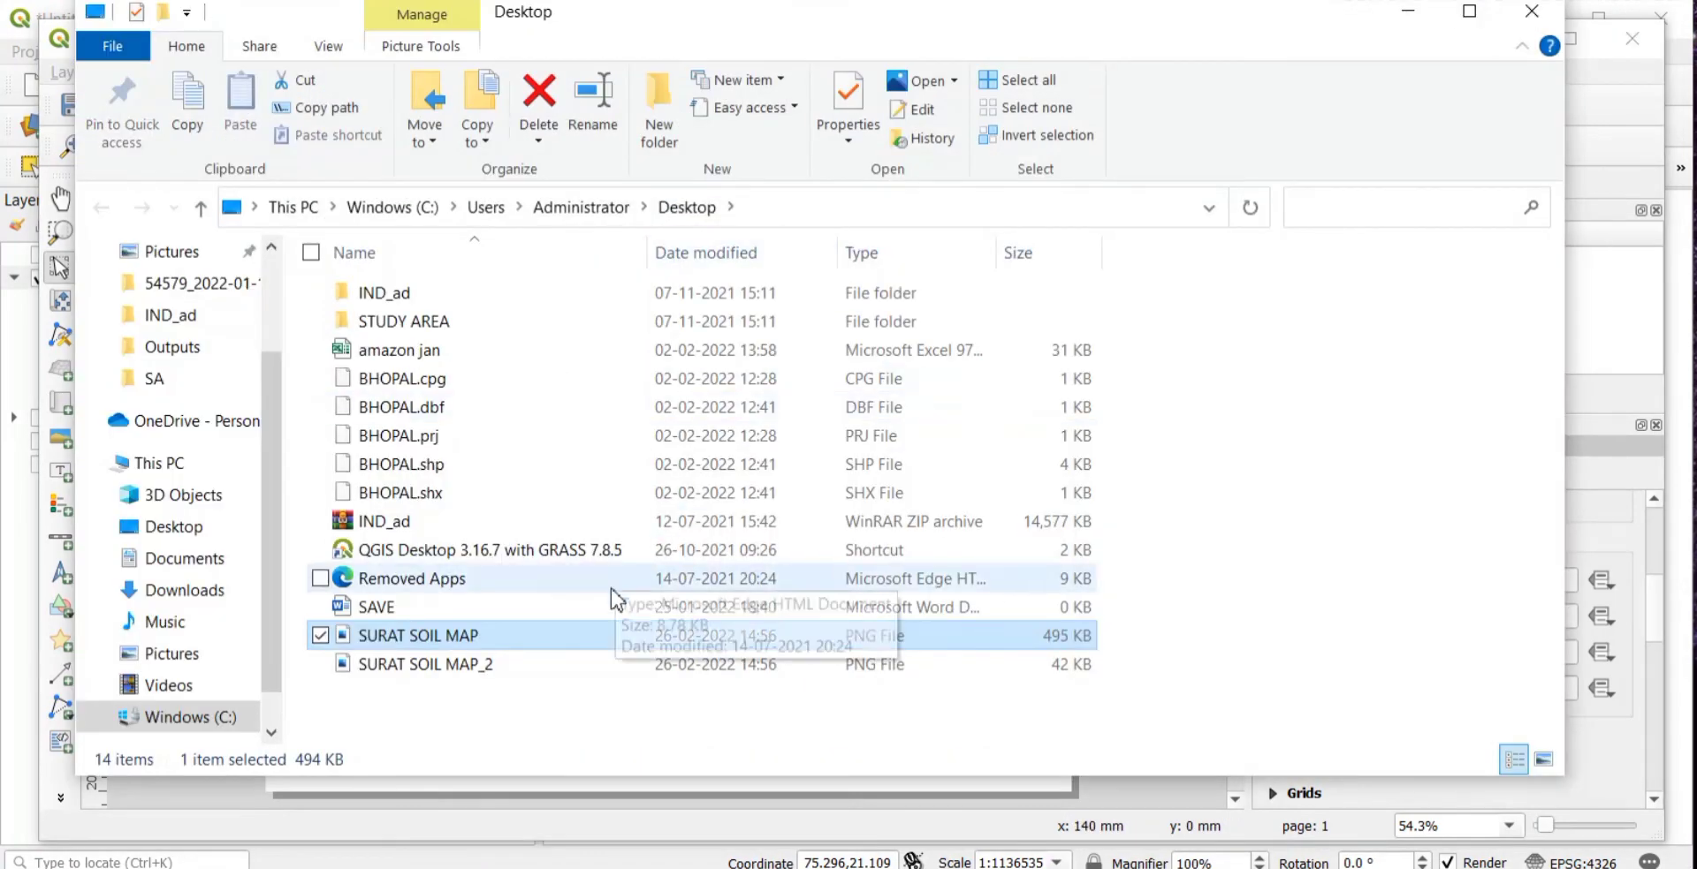
pyautogui.doubleClick(607, 636)
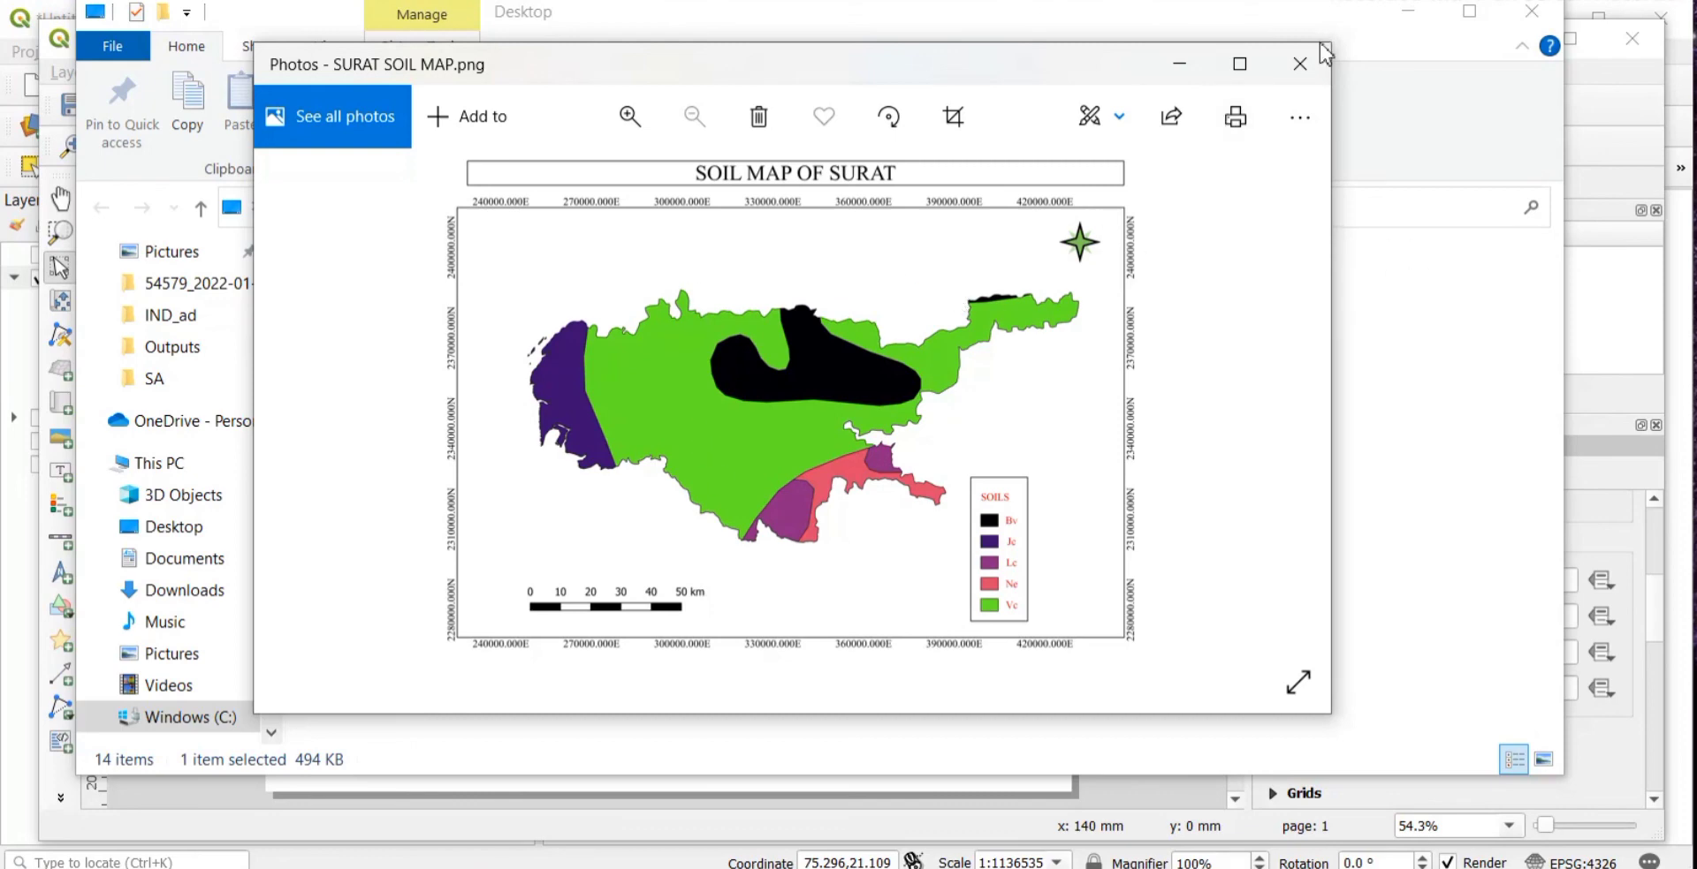
pyautogui.click(1299, 64)
pyautogui.click(1531, 11)
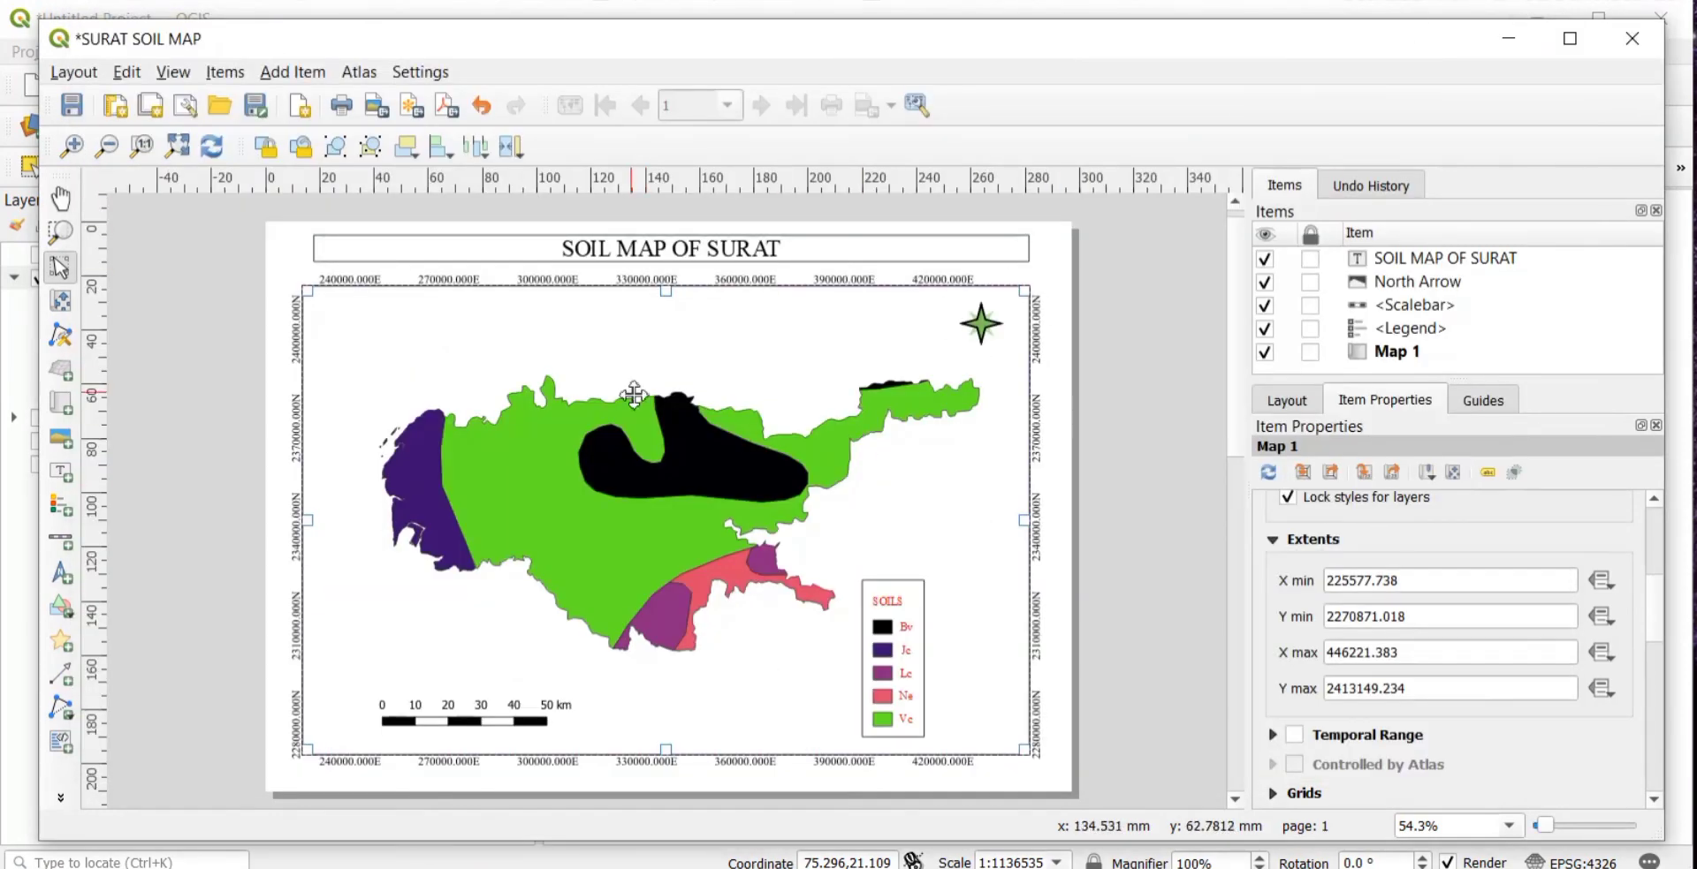
pyautogui.click(73, 71)
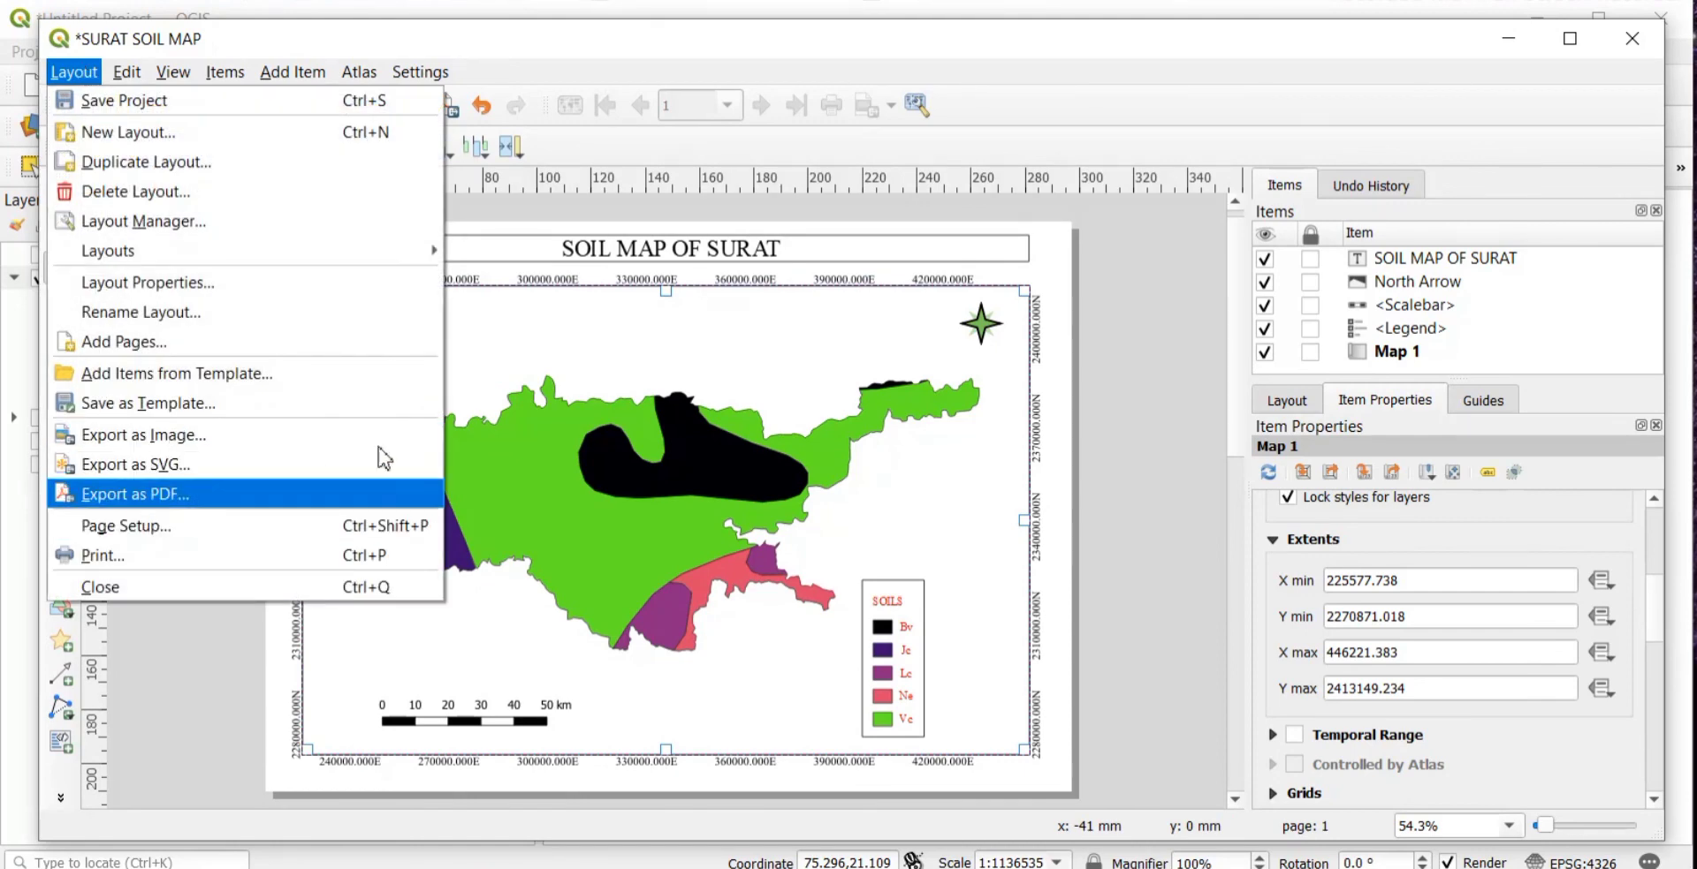
pyautogui.click(1182, 555)
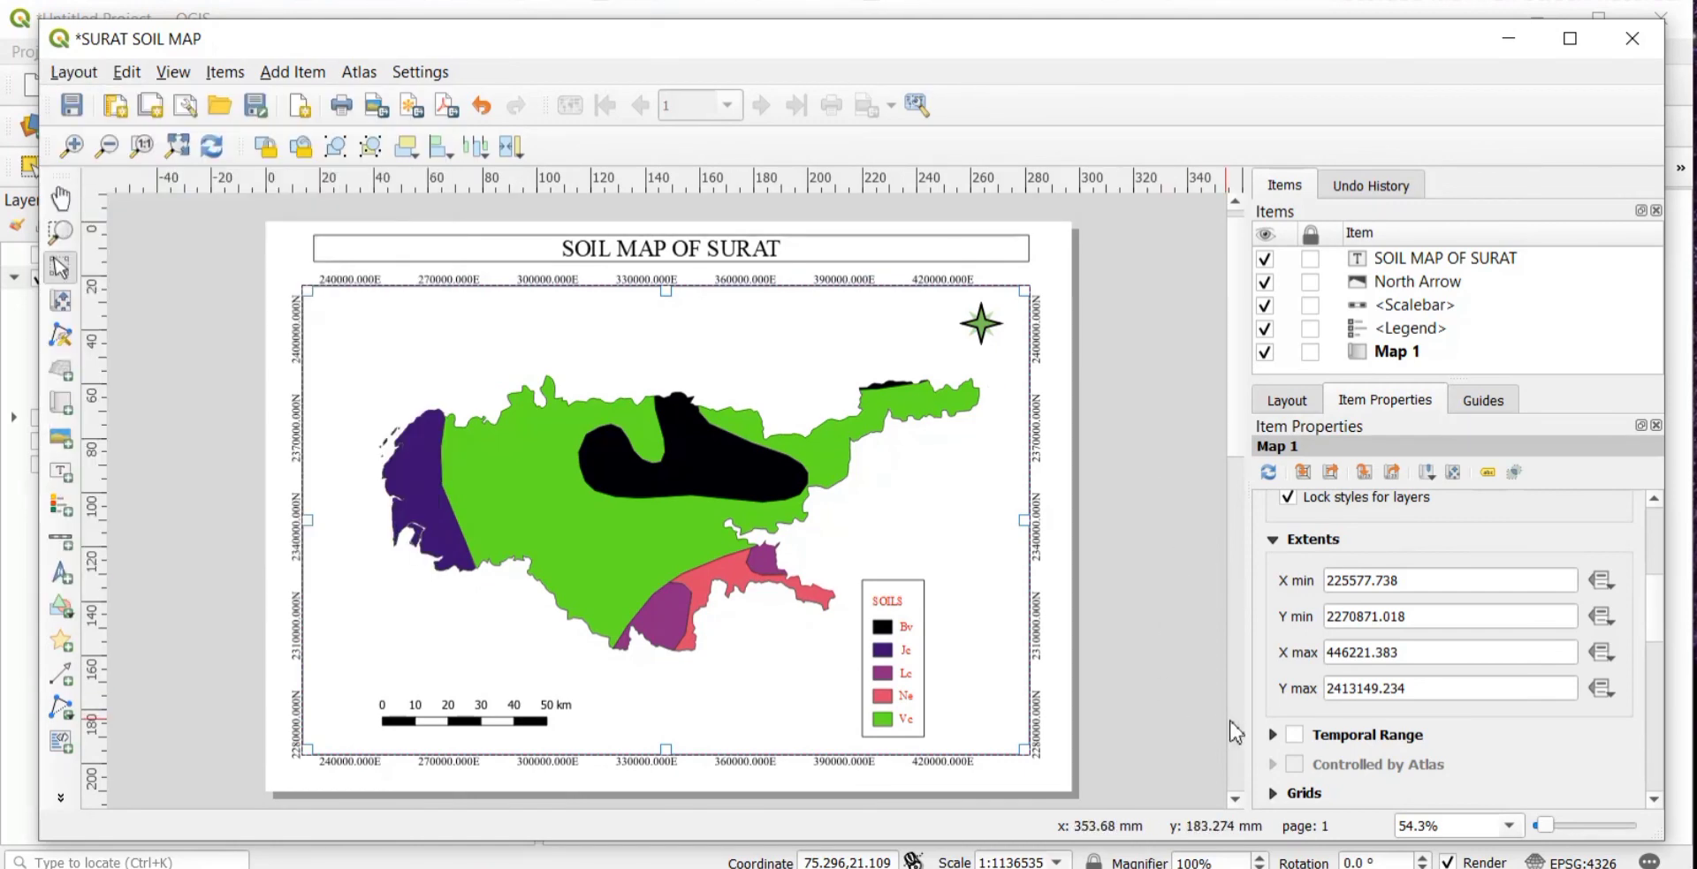